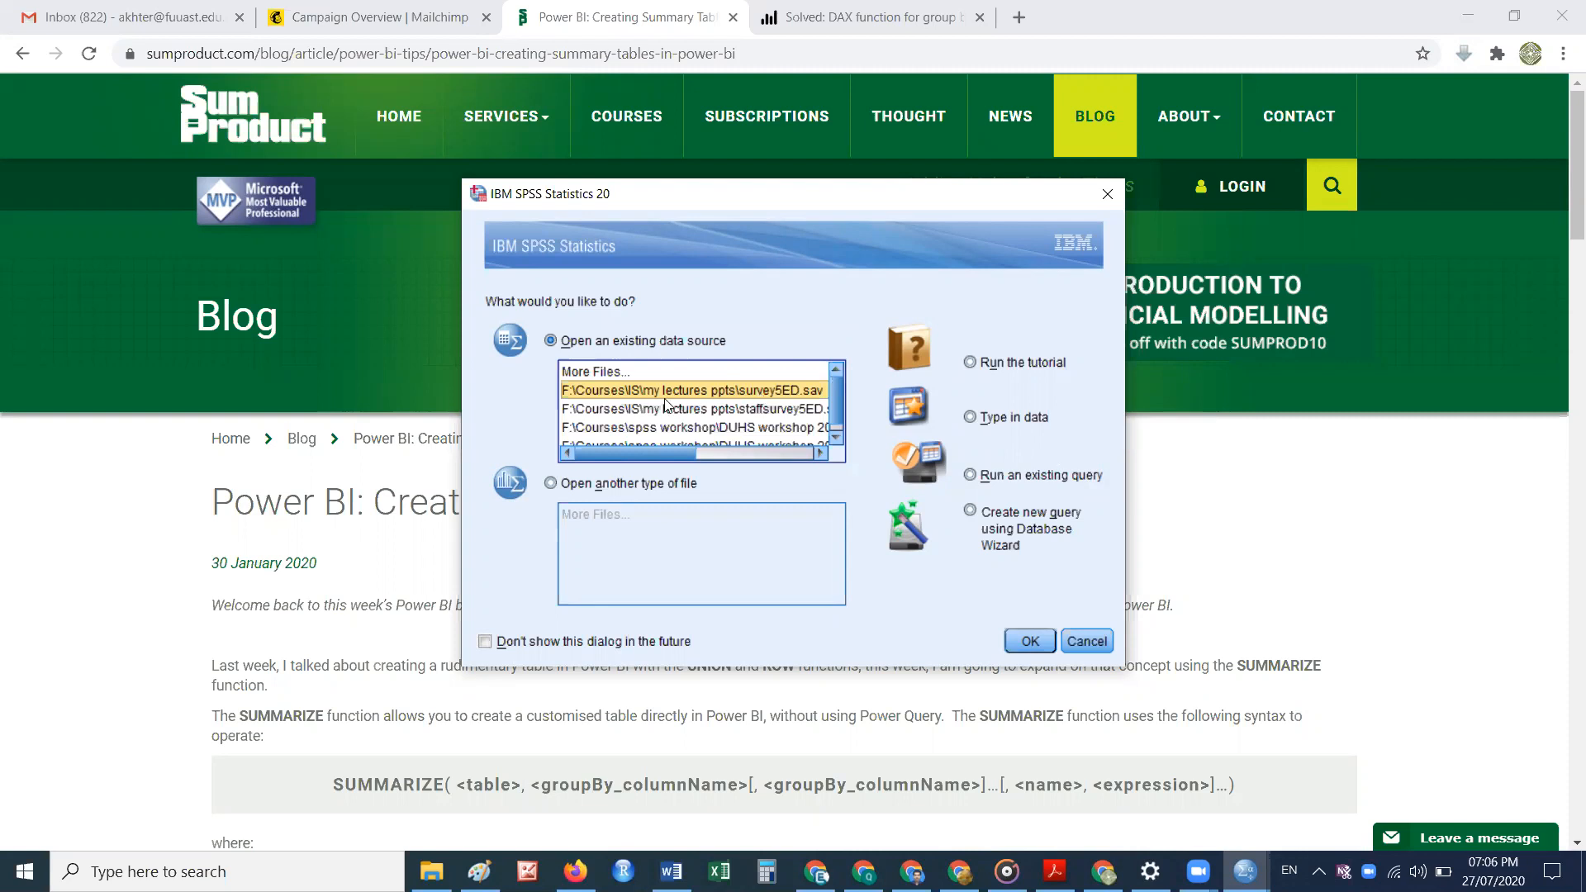
Step: Open the data file survey5ED.sav and compare its case data with its variable definitions, ending on the variable definitions
click(635, 392)
click(1029, 642)
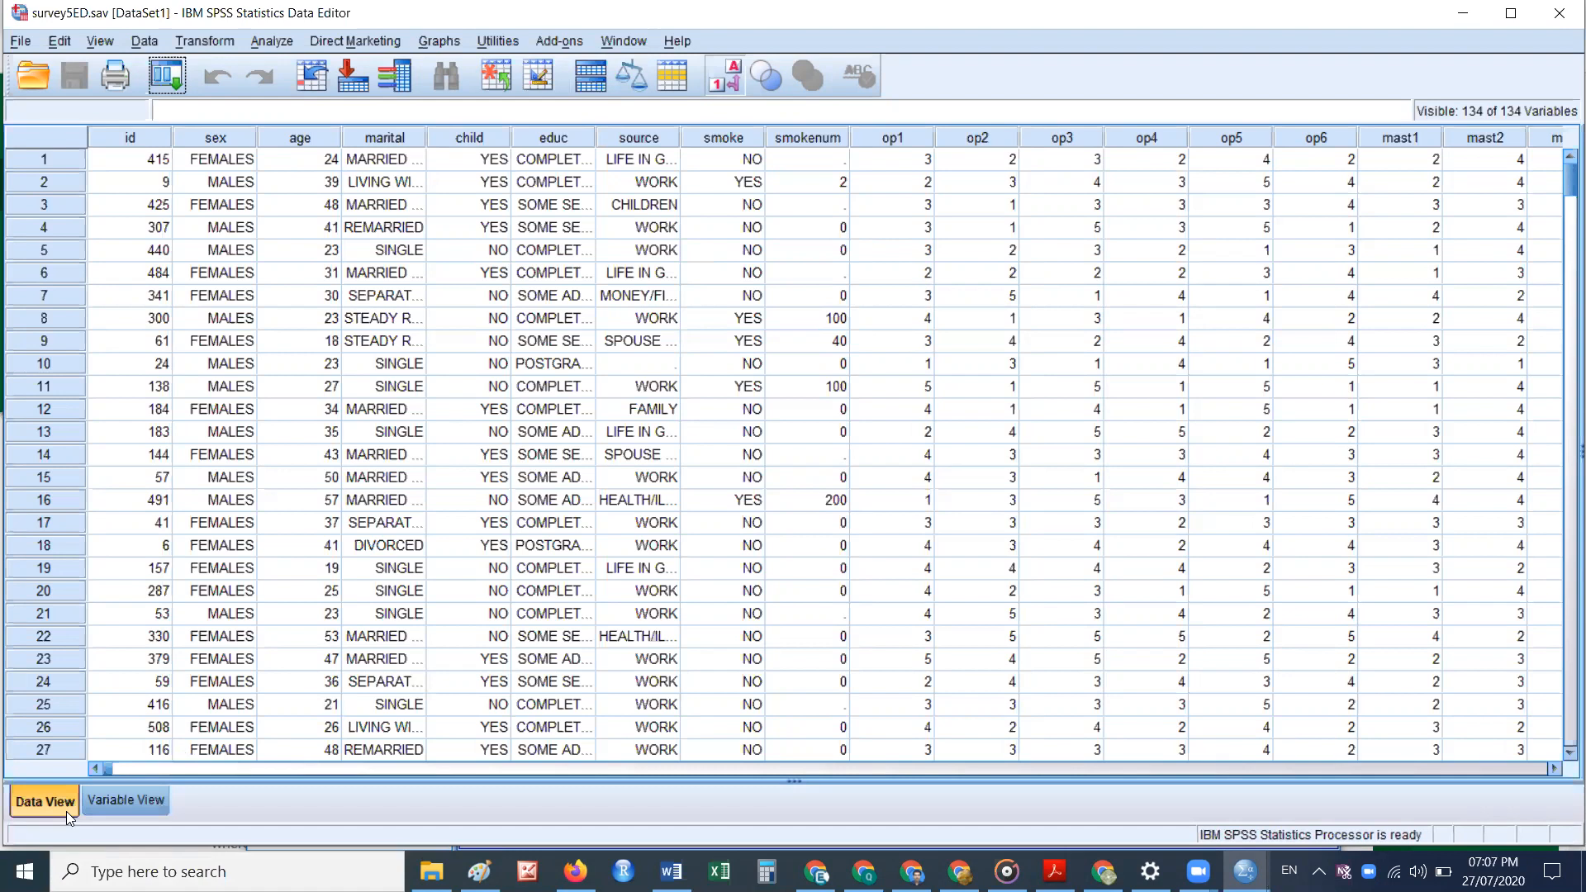
click(124, 801)
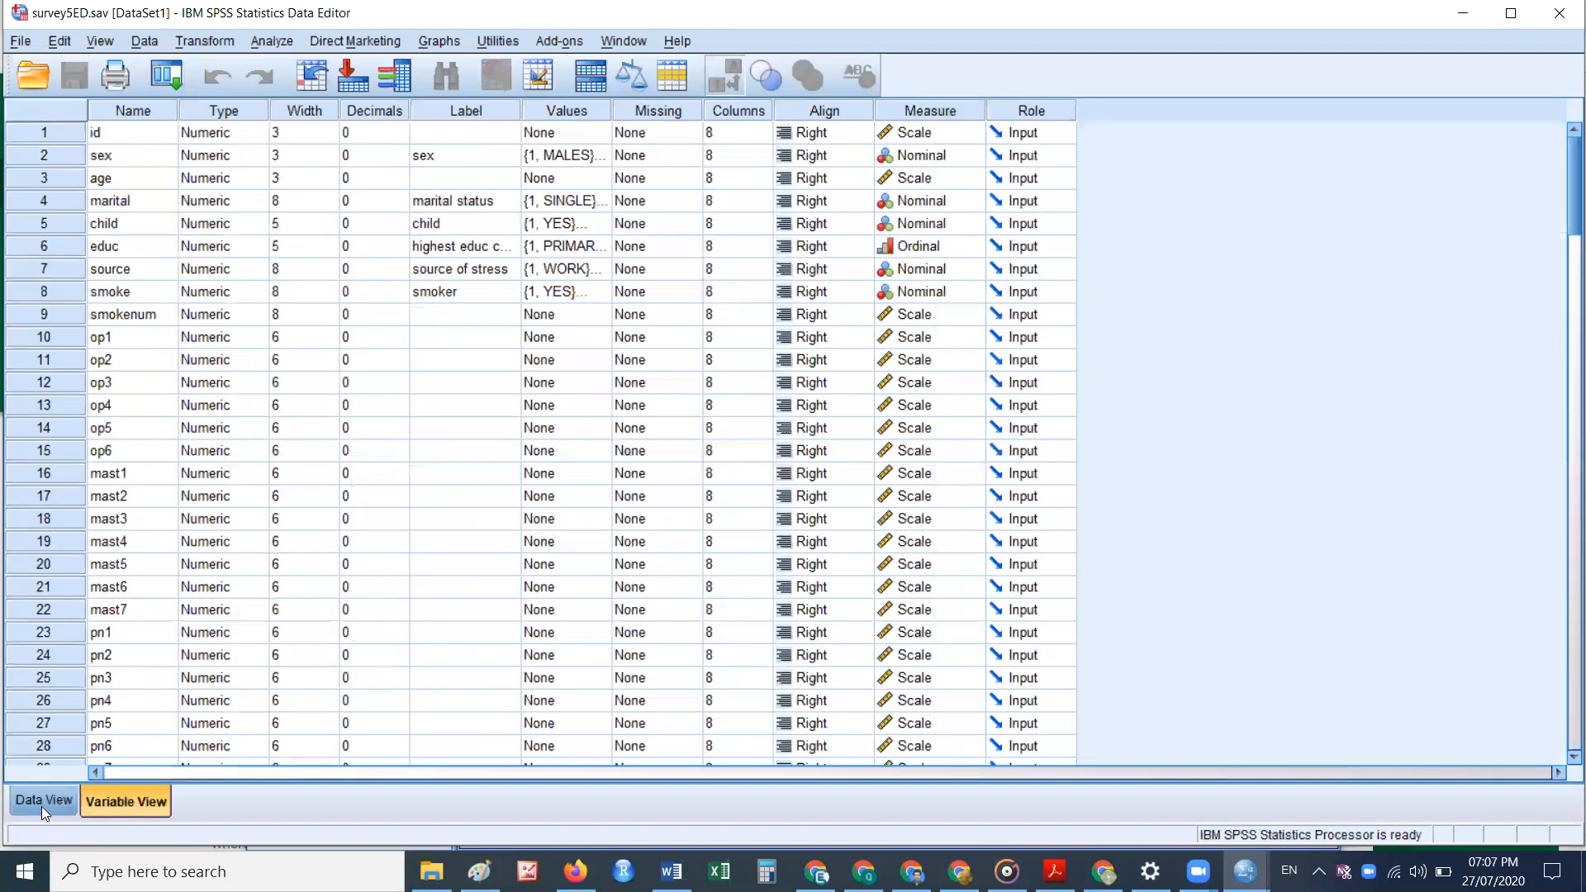
click(37, 802)
click(123, 801)
click(47, 807)
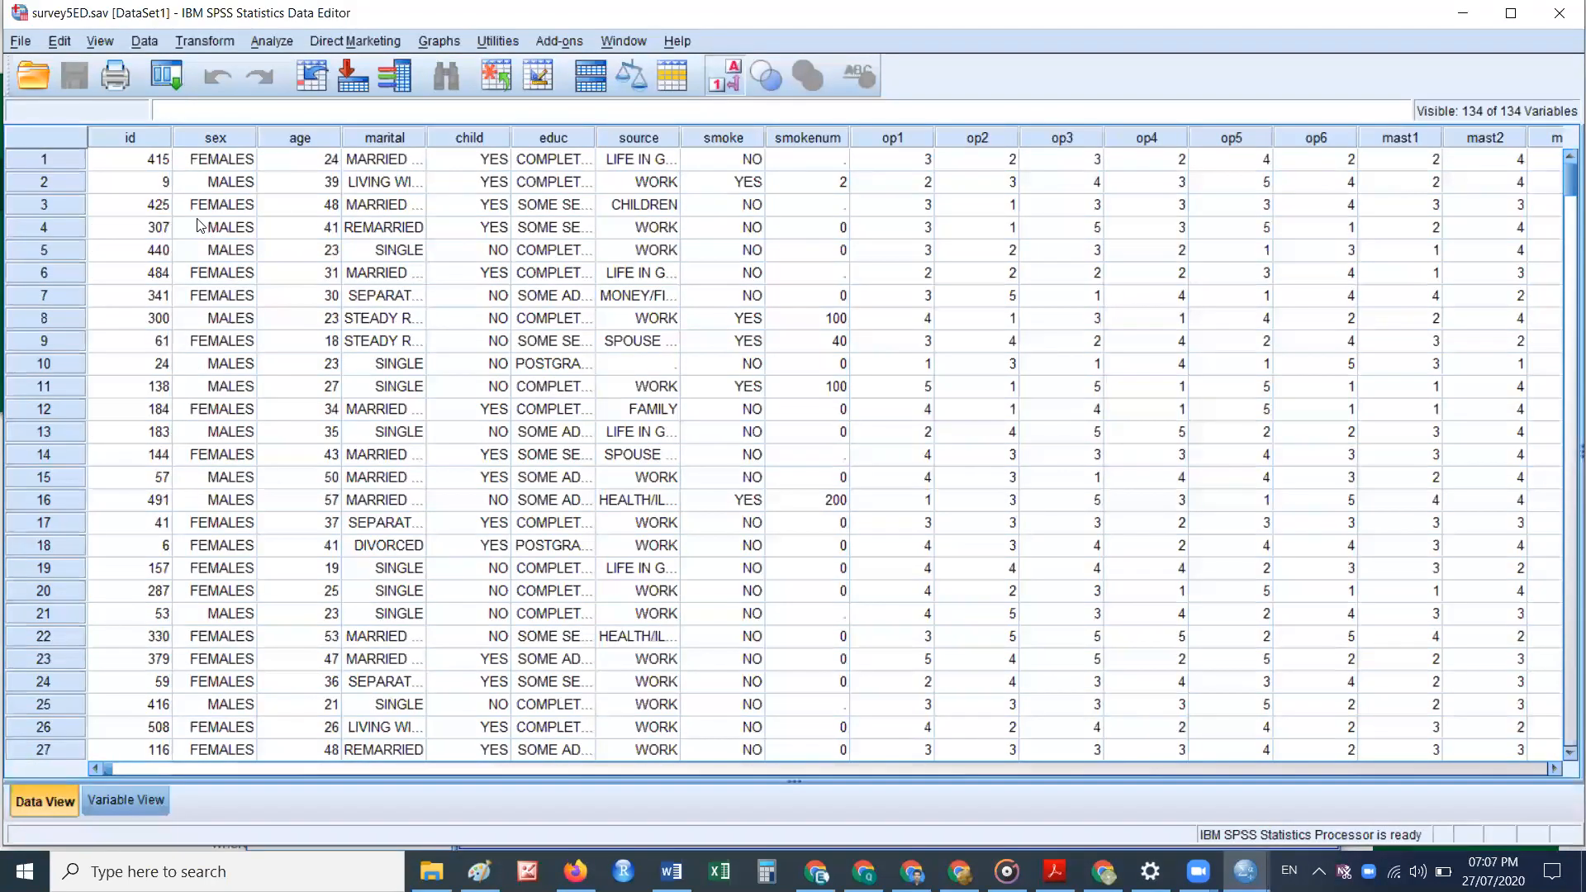
click(113, 806)
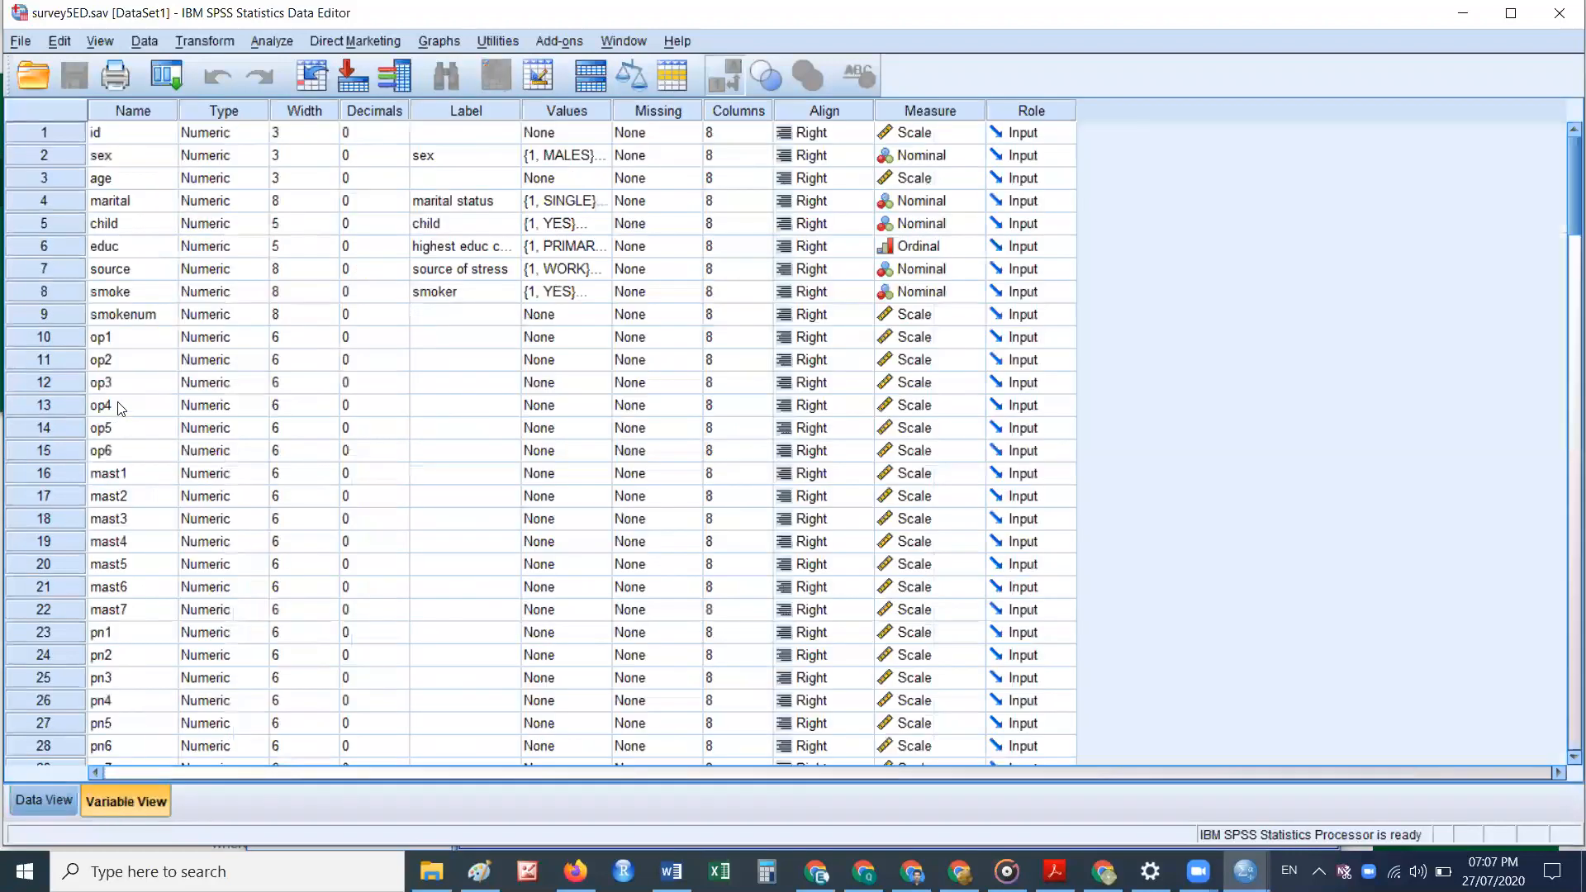
Step: Examine the measurement level options available for the id variable
click(34, 135)
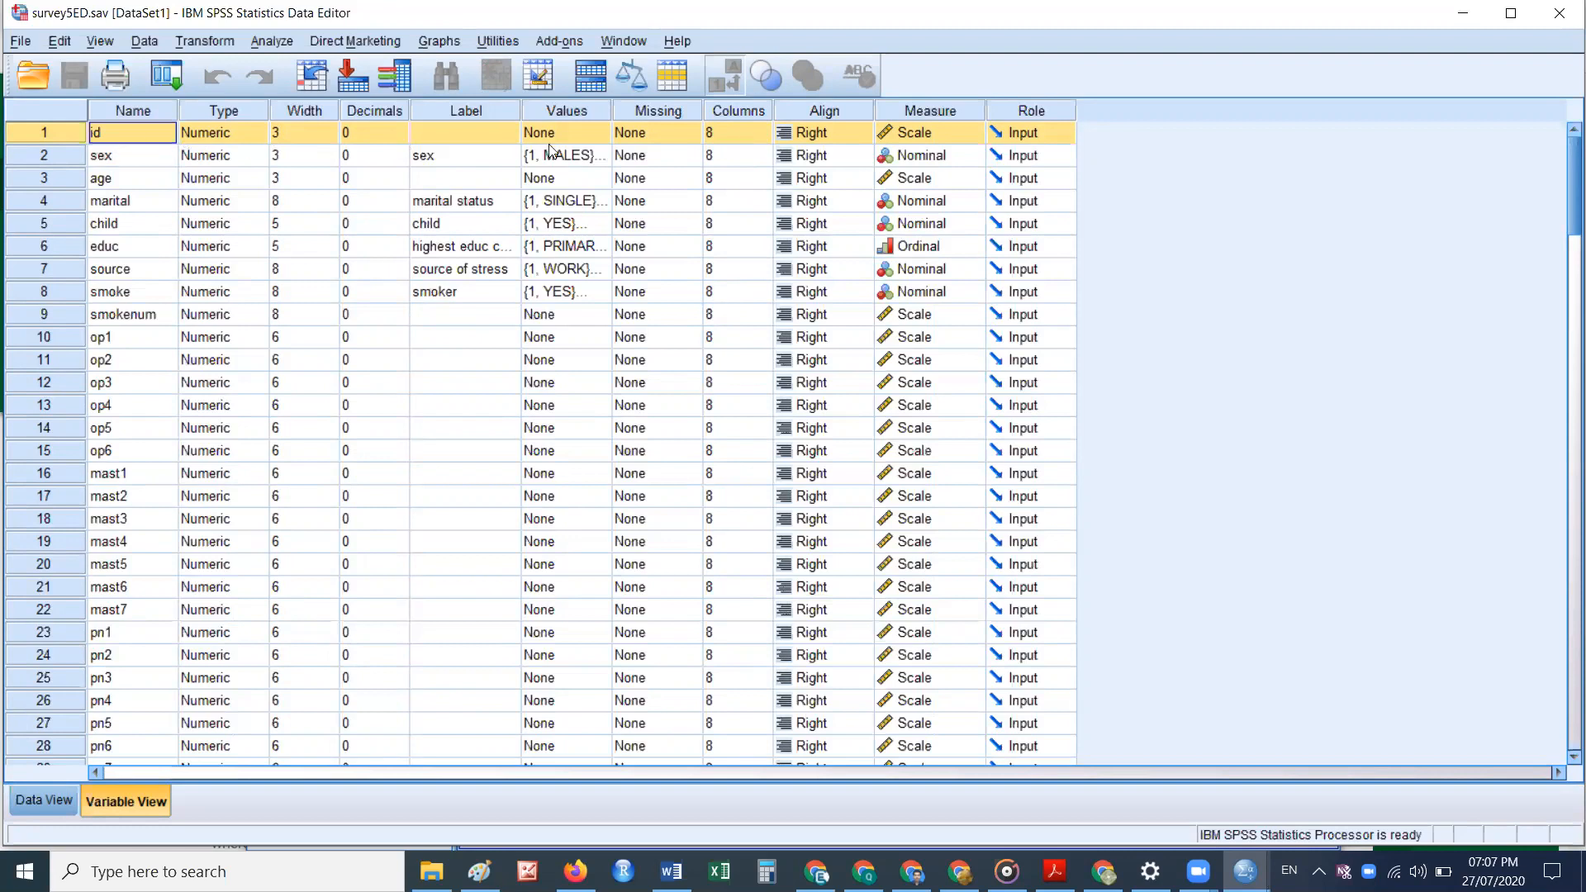
click(957, 136)
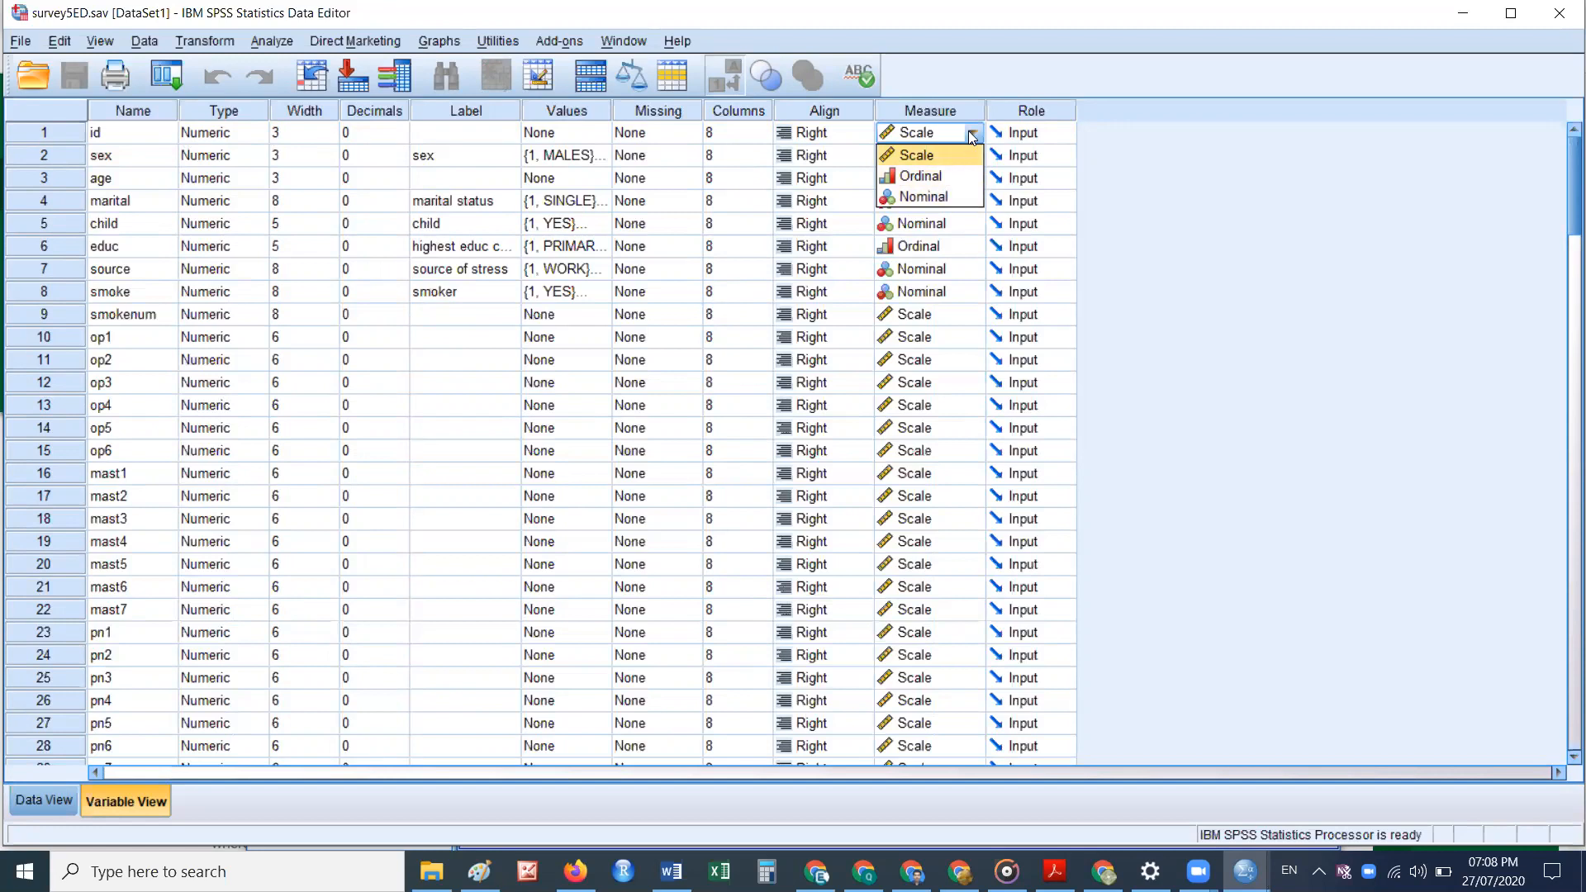
click(970, 134)
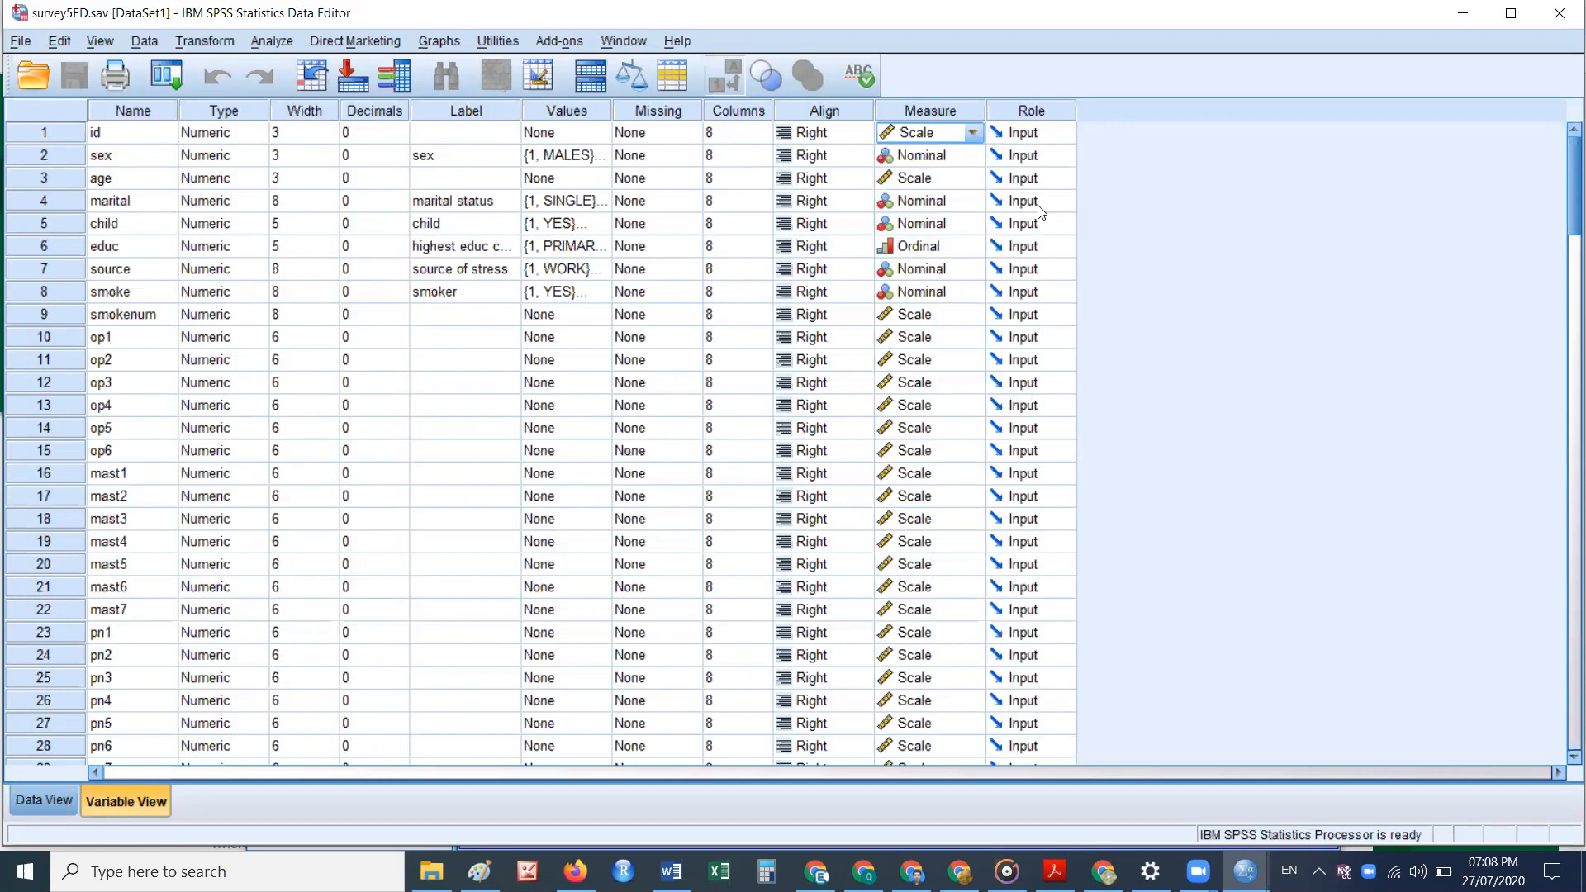
Step: Try adding the value 3 with the label "no declared" to the sex variable's value labels, and cancel the change
click(66, 156)
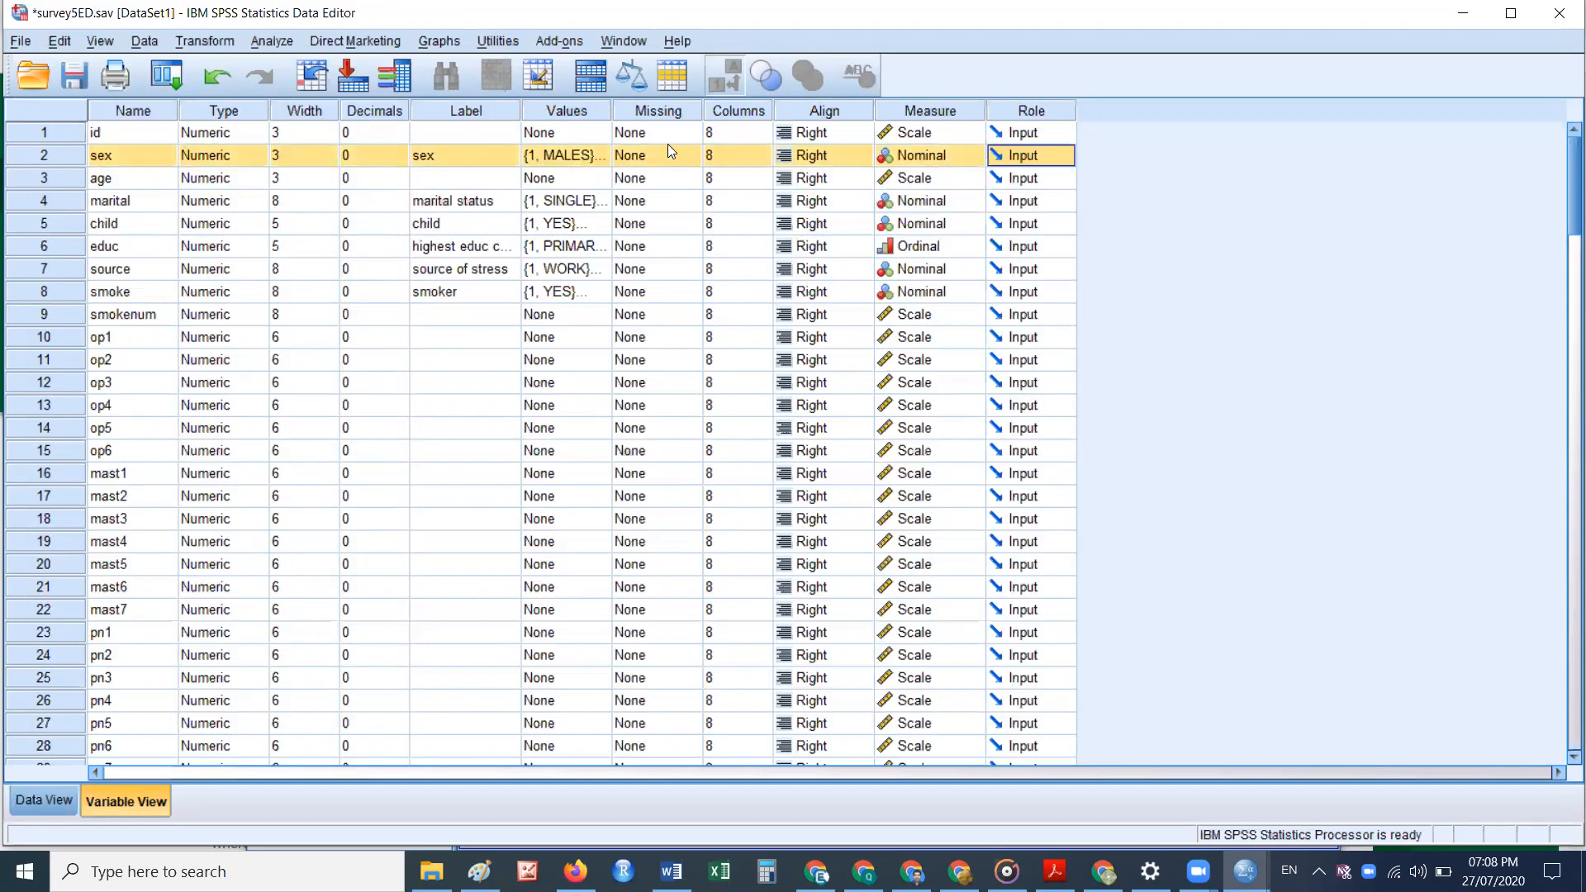
click(592, 154)
click(603, 155)
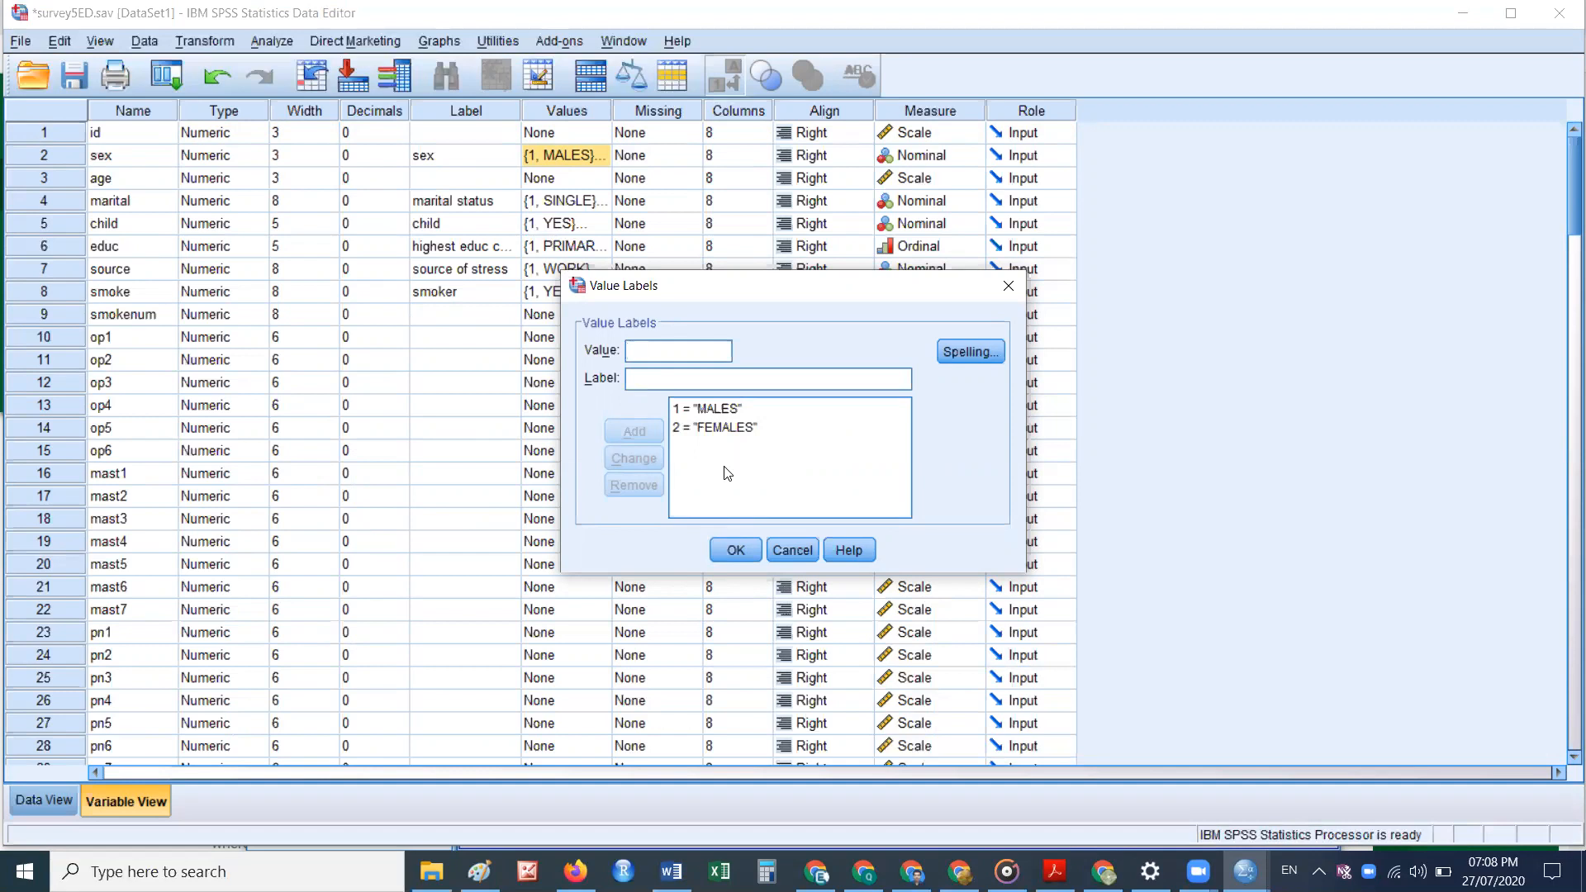
text(3)
click(645, 385)
text(no tecla)
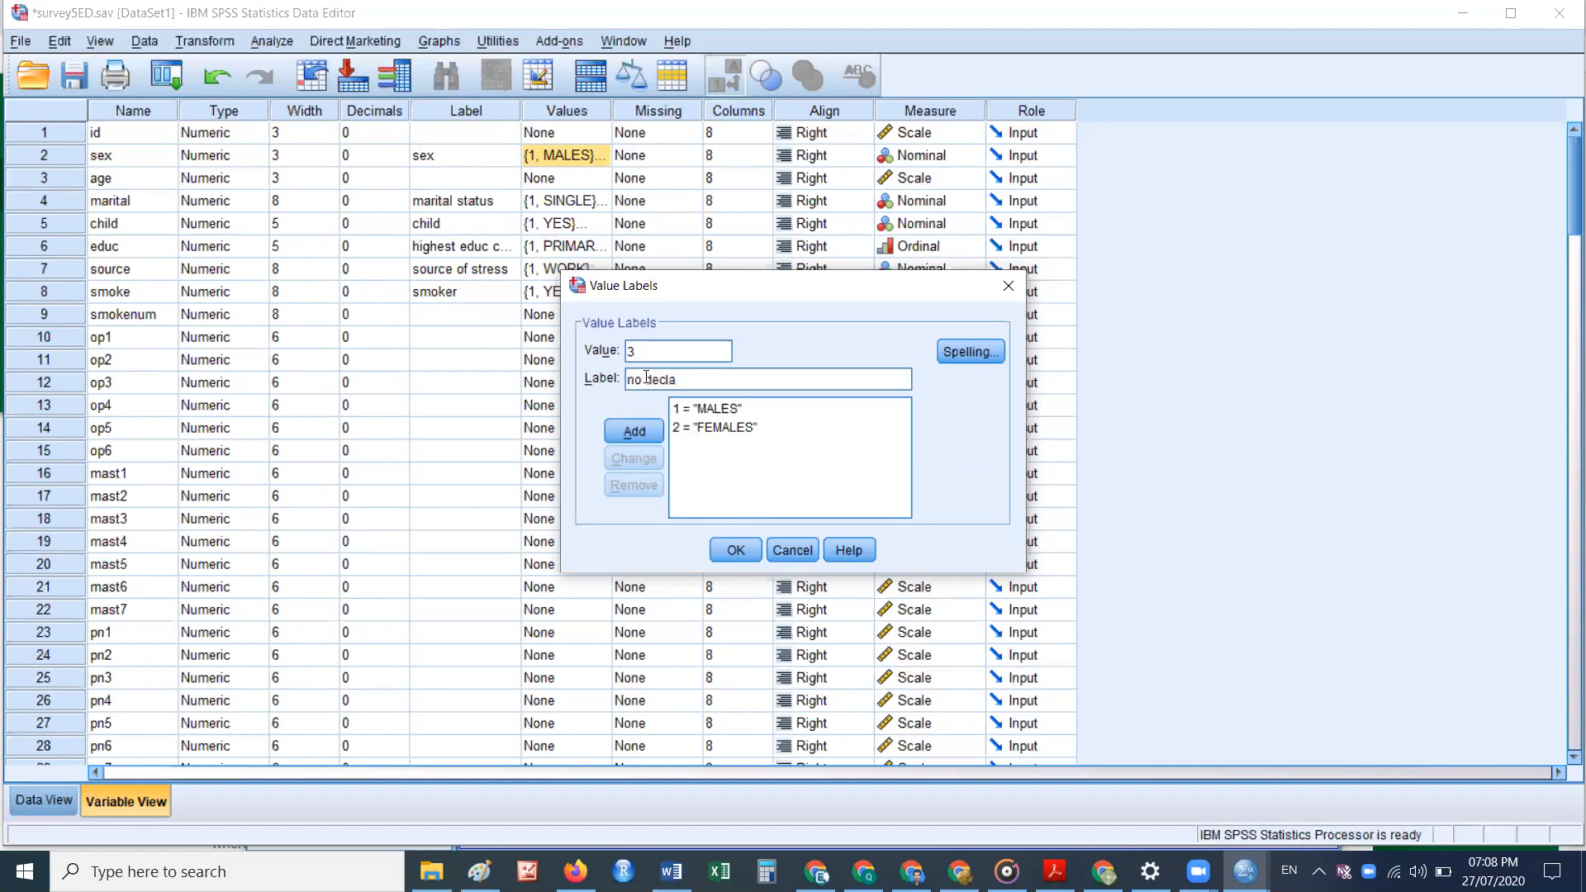
text(re)
key(BackSpace)
text(ed)
click(624, 430)
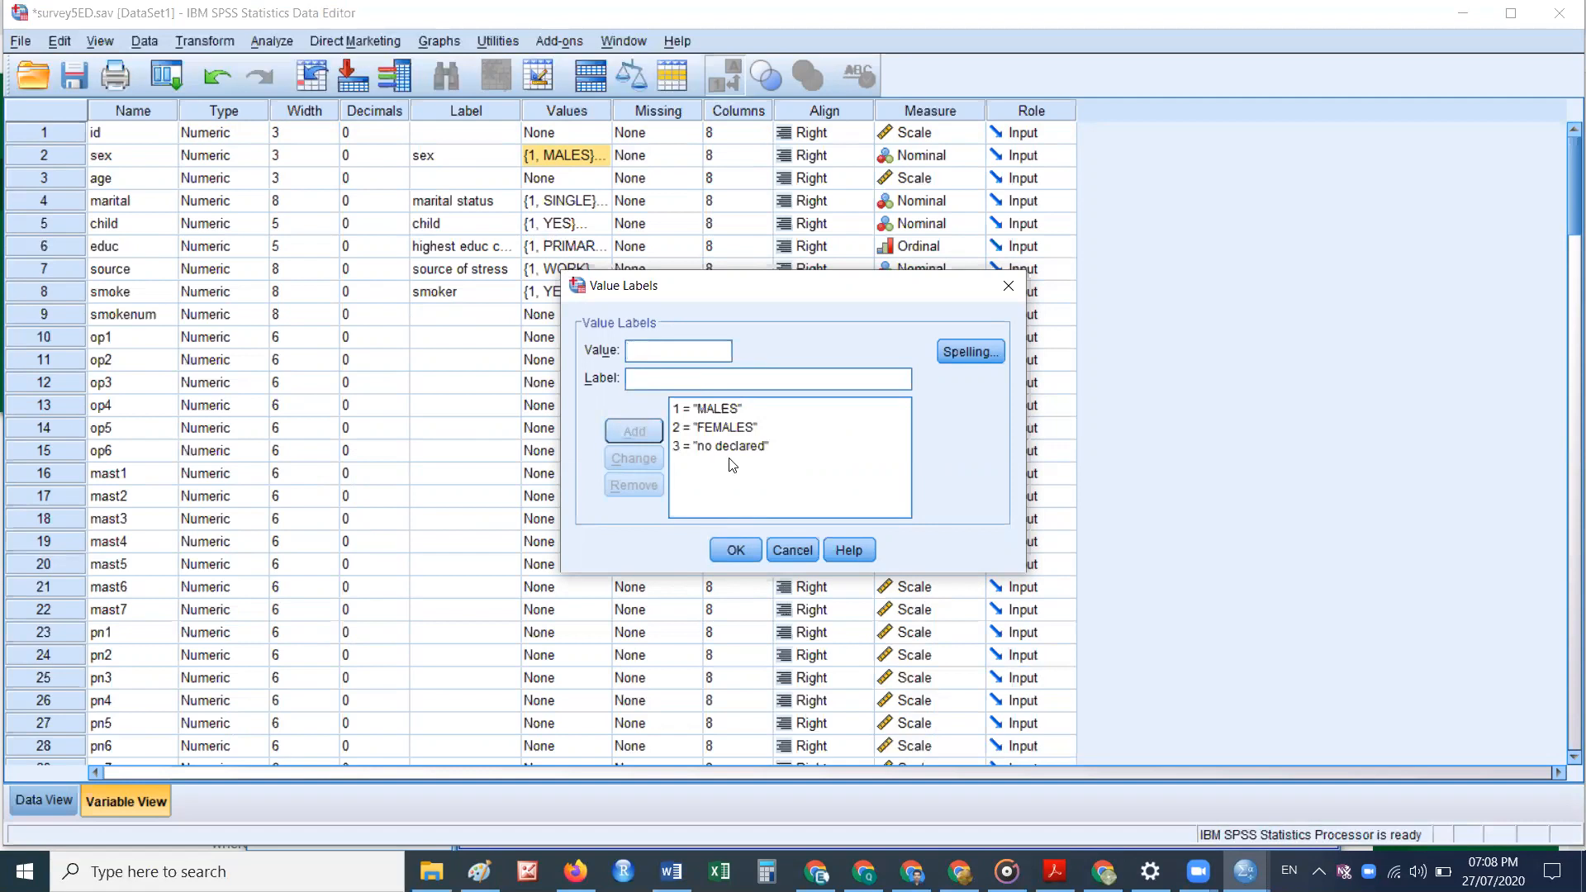
click(789, 547)
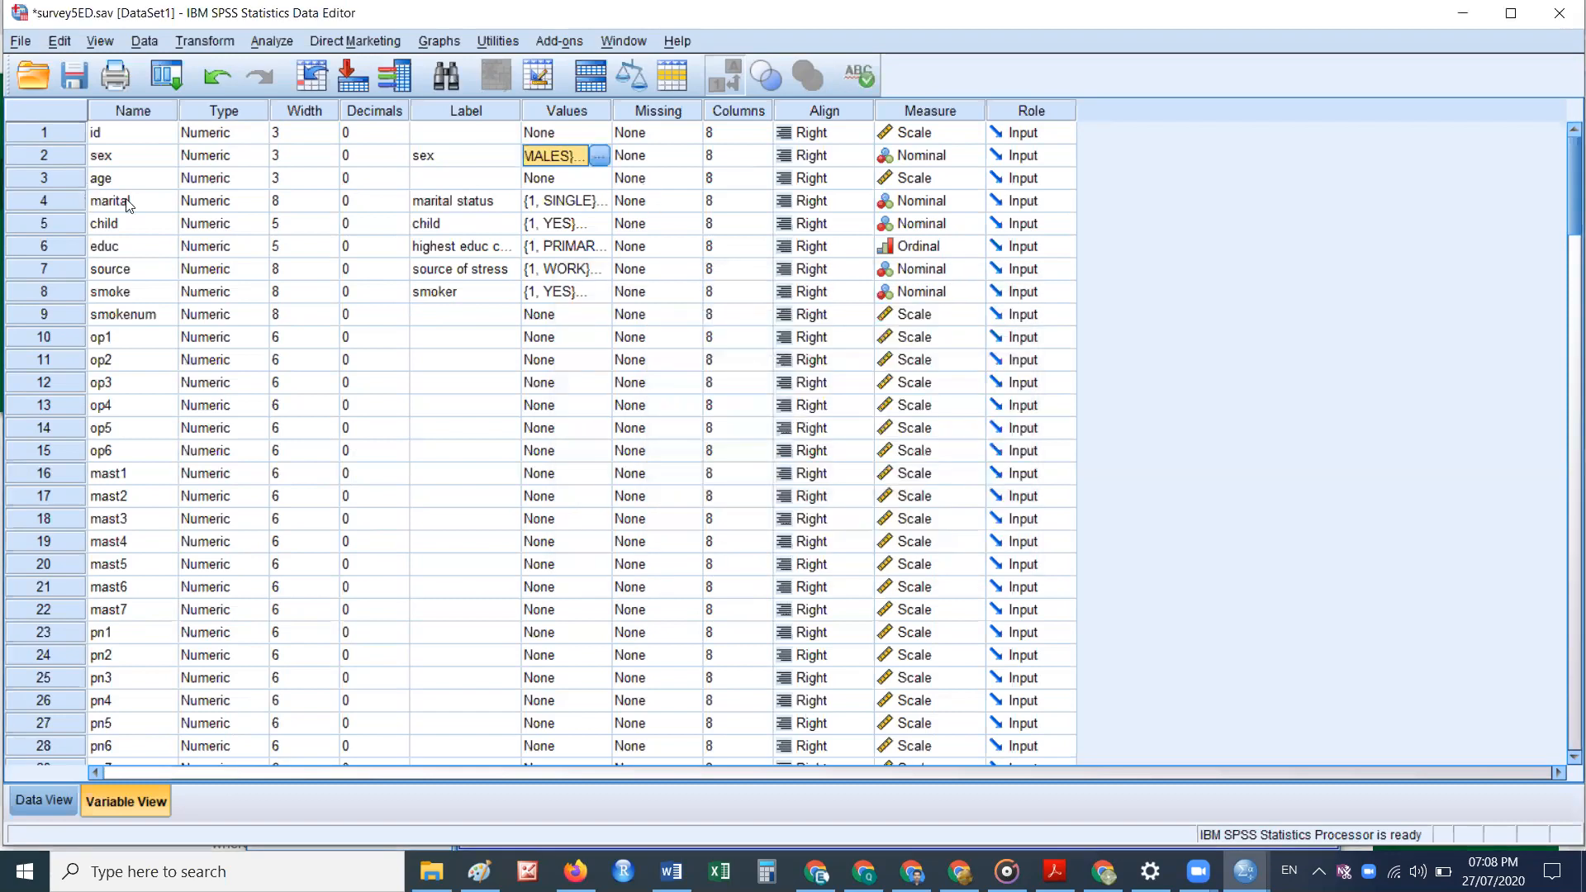
Step: Review the full list of value labels defined for the marital variable and close it
click(25, 206)
click(547, 198)
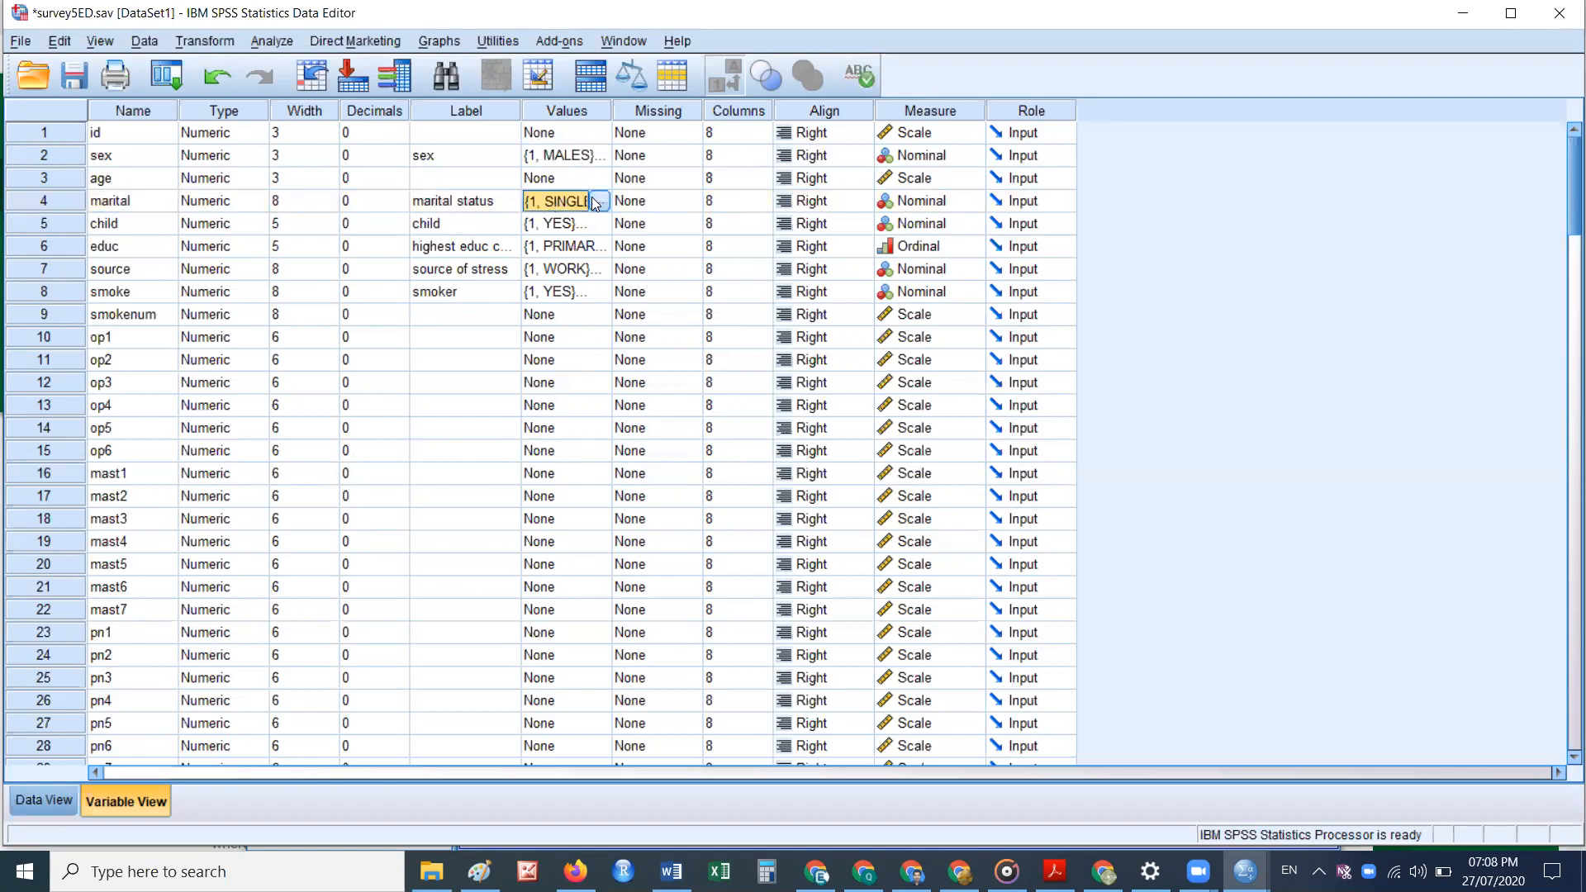
click(597, 201)
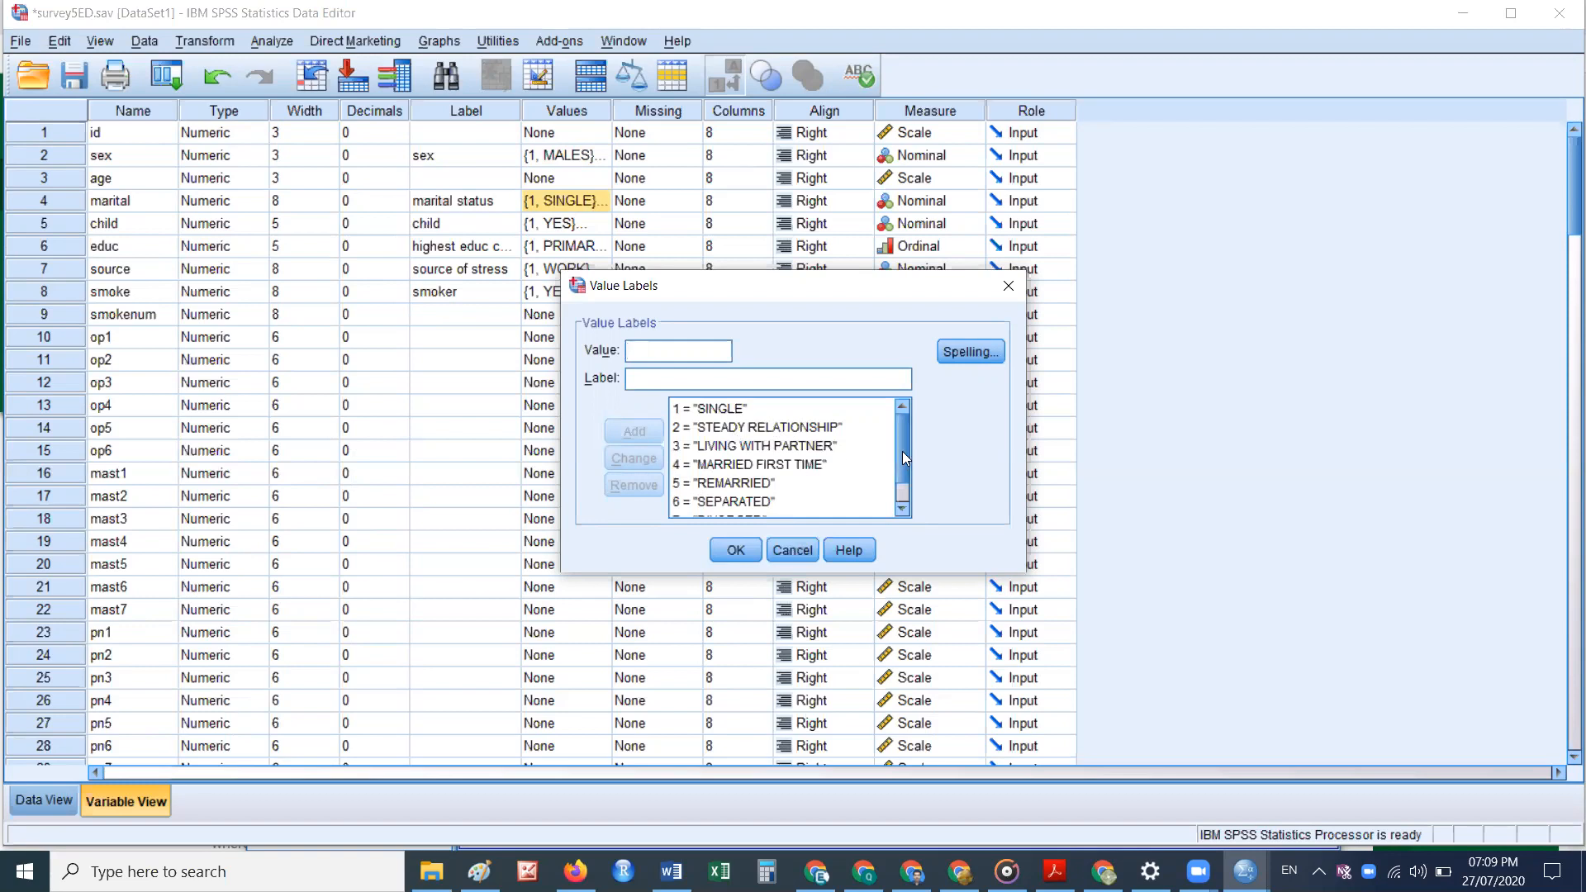
drag(902, 451, 907, 484)
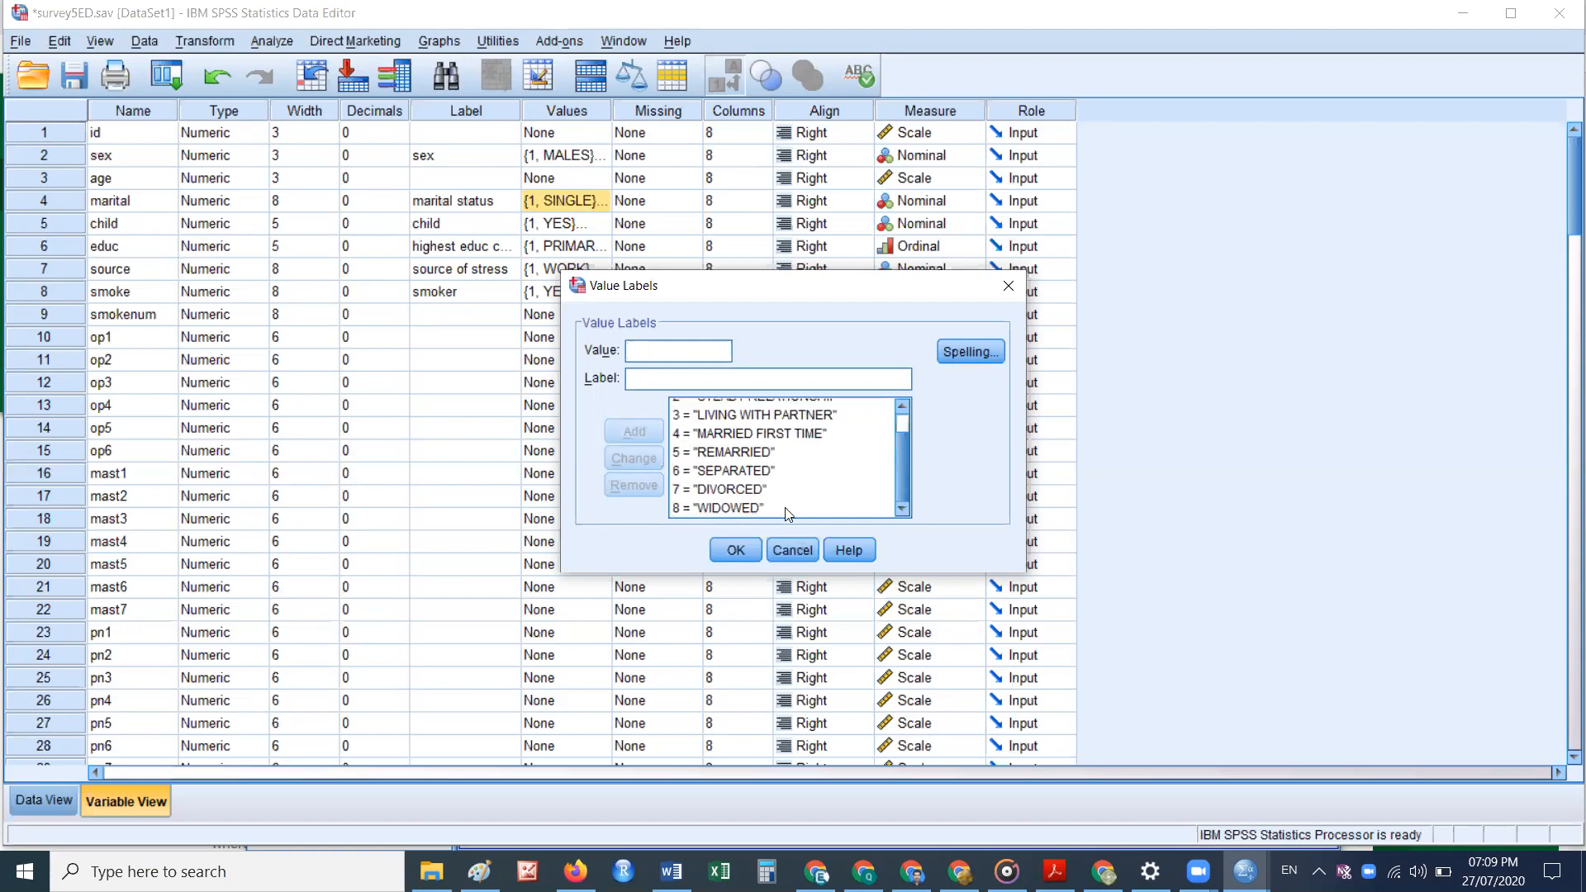
scroll(756, 467, up, 1)
scroll(760, 469, down, 1)
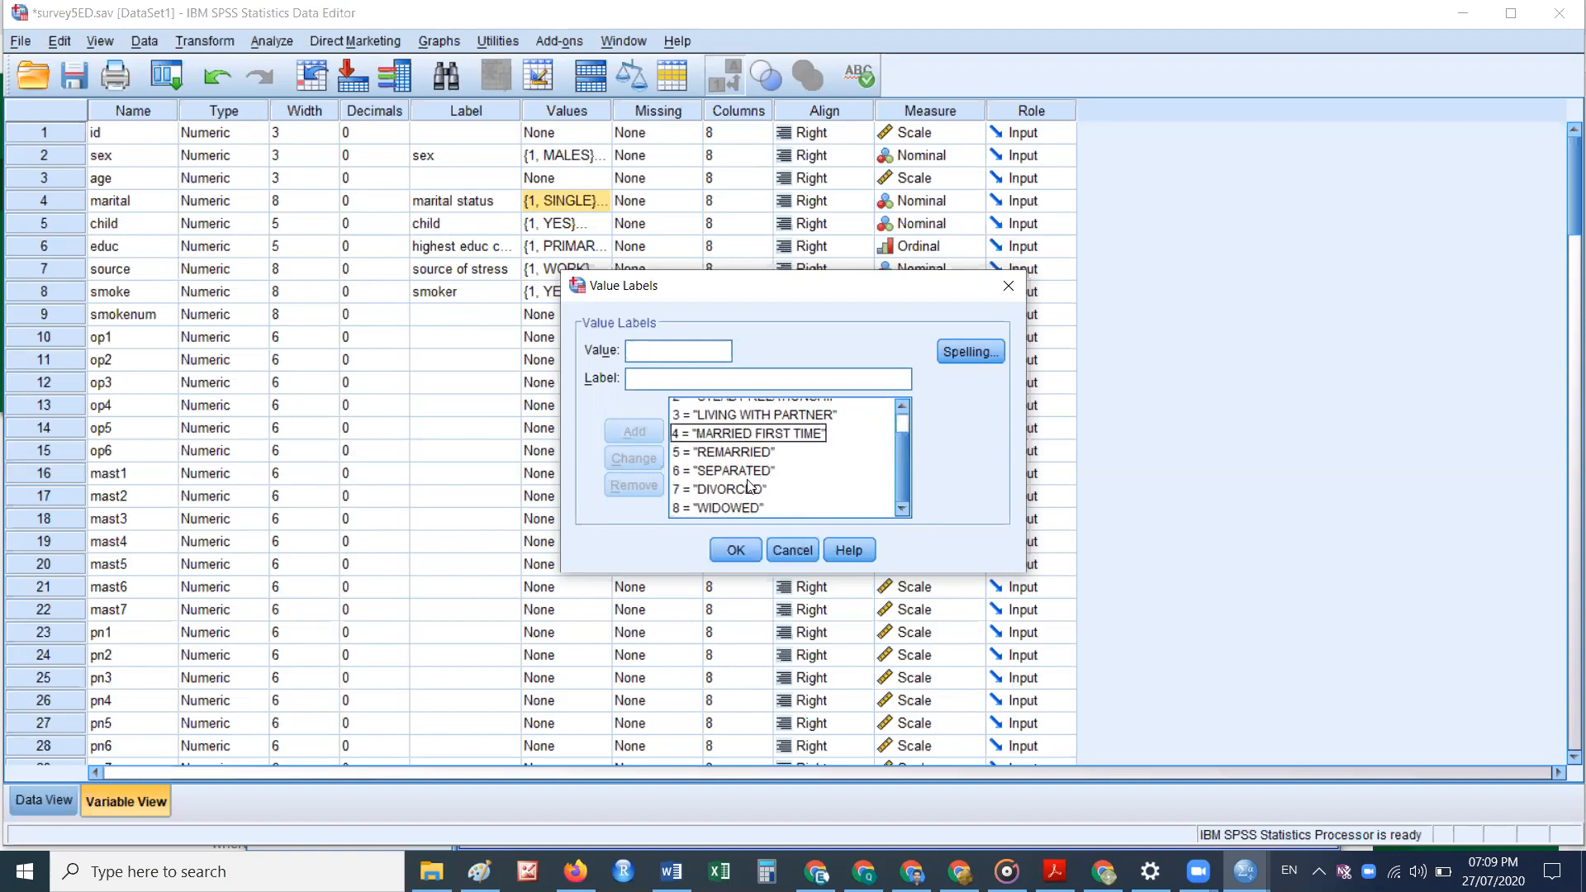
click(735, 548)
Step: Examine the descriptive labels of the total-score variables, such as toptim, tmast, tlifesat, tpstress, tslfest and tmarlow, near the end of the variable list
scroll(1164, 427, down, 16)
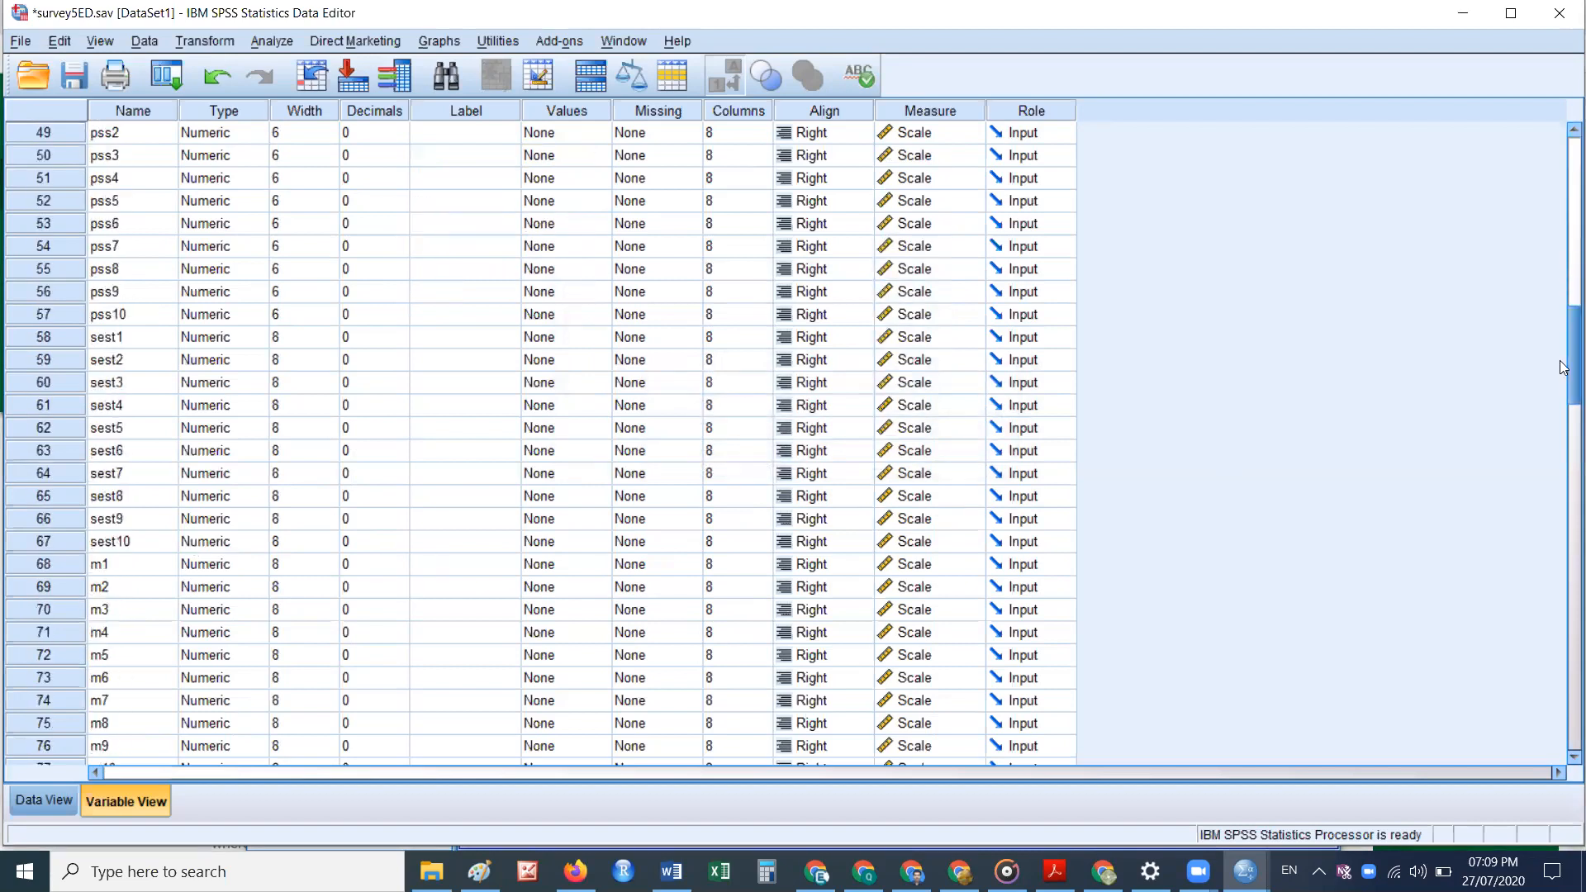
scroll(1564, 379, down, 19)
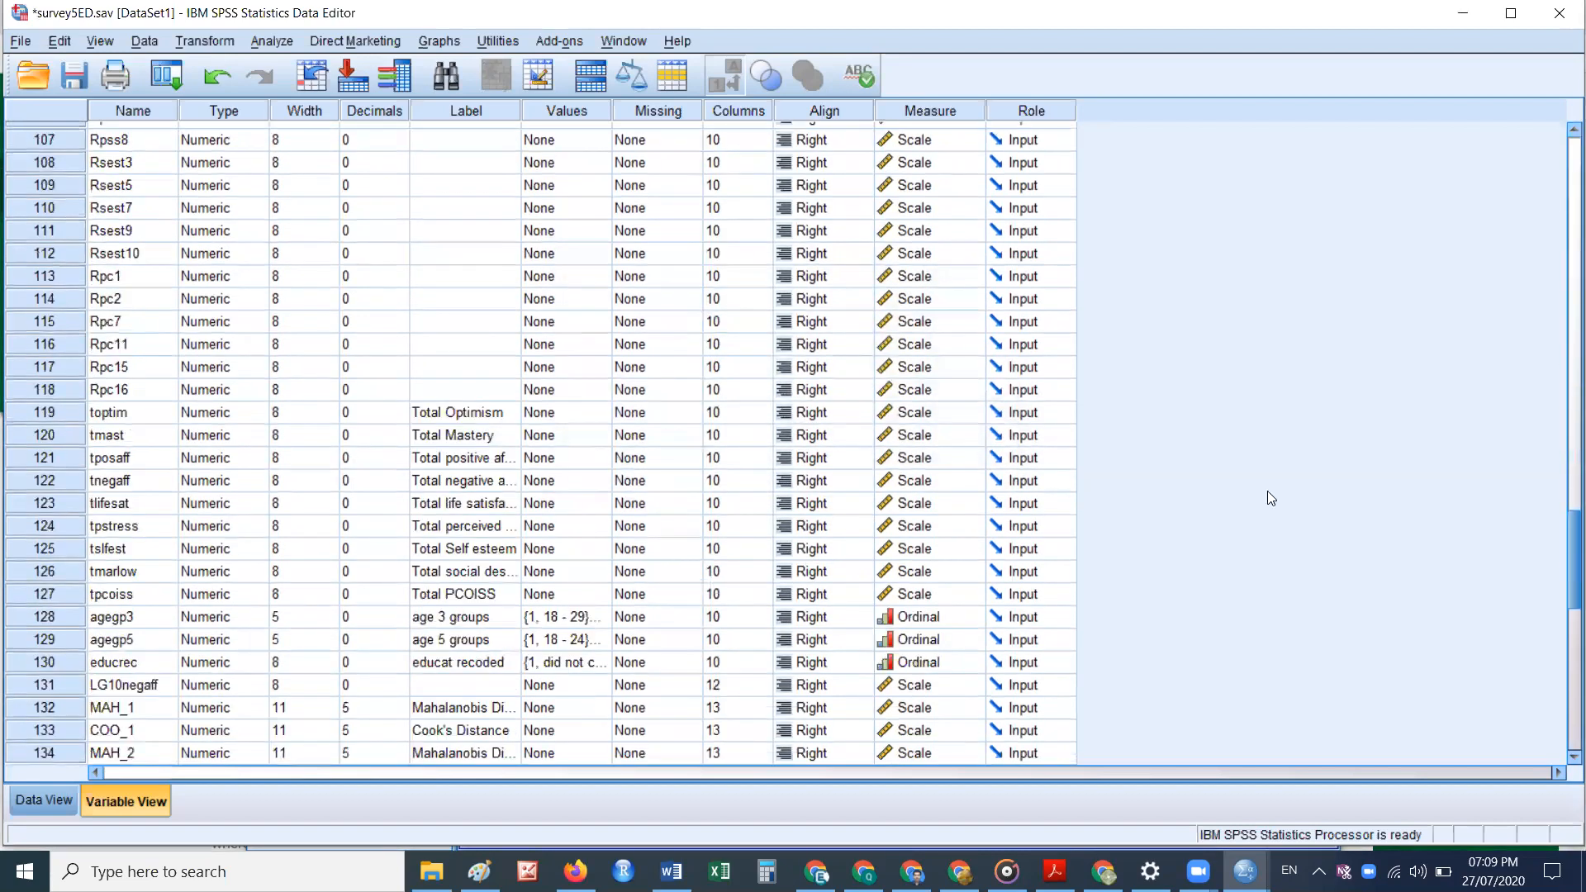
click(44, 412)
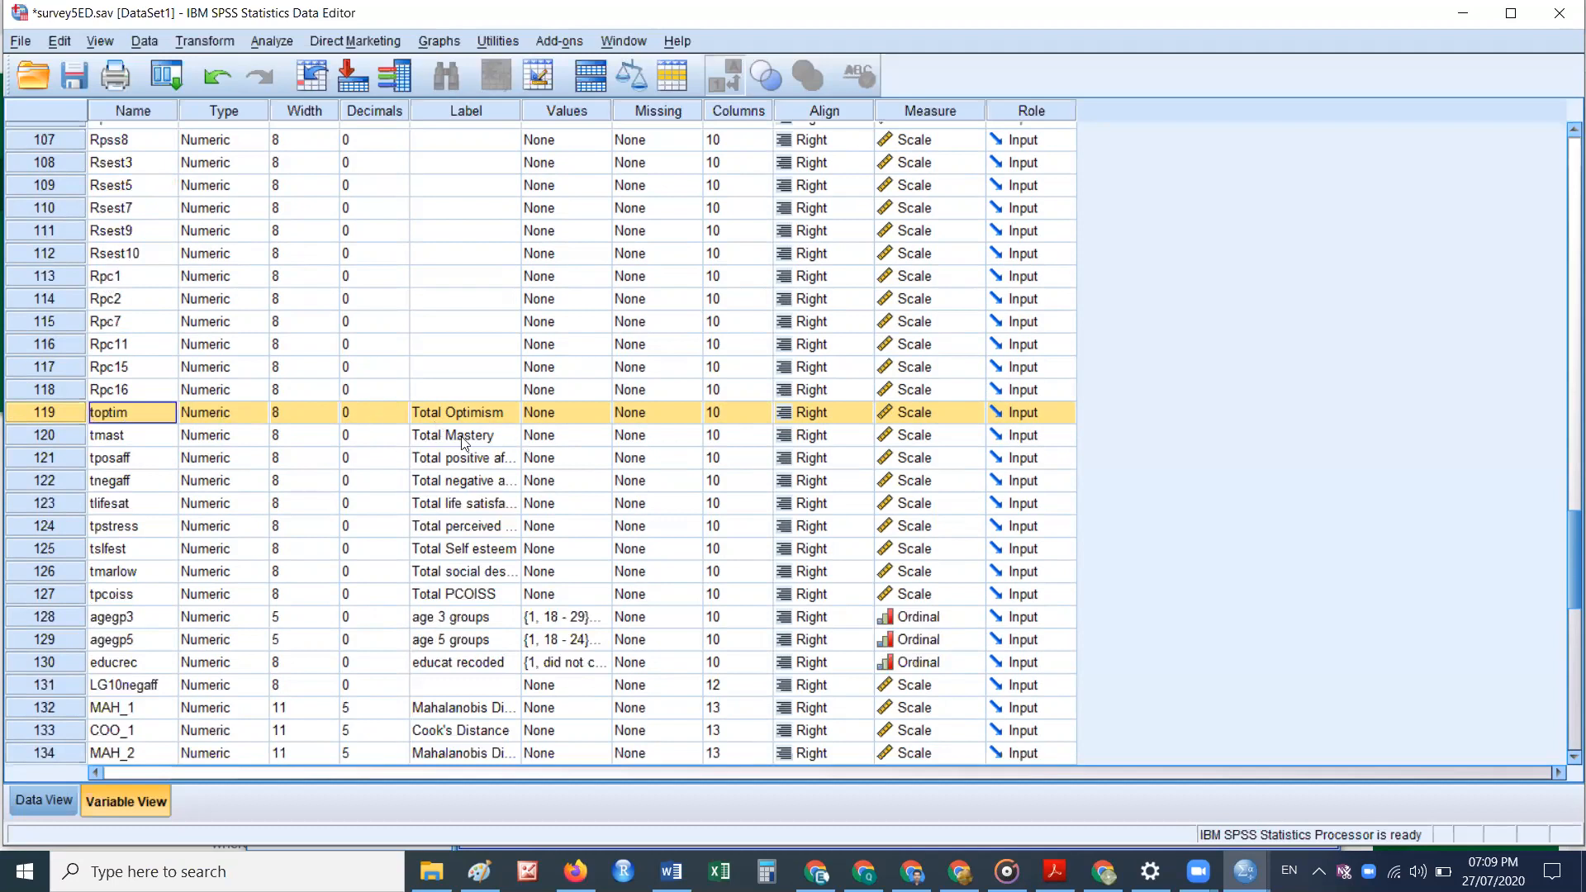
click(50, 438)
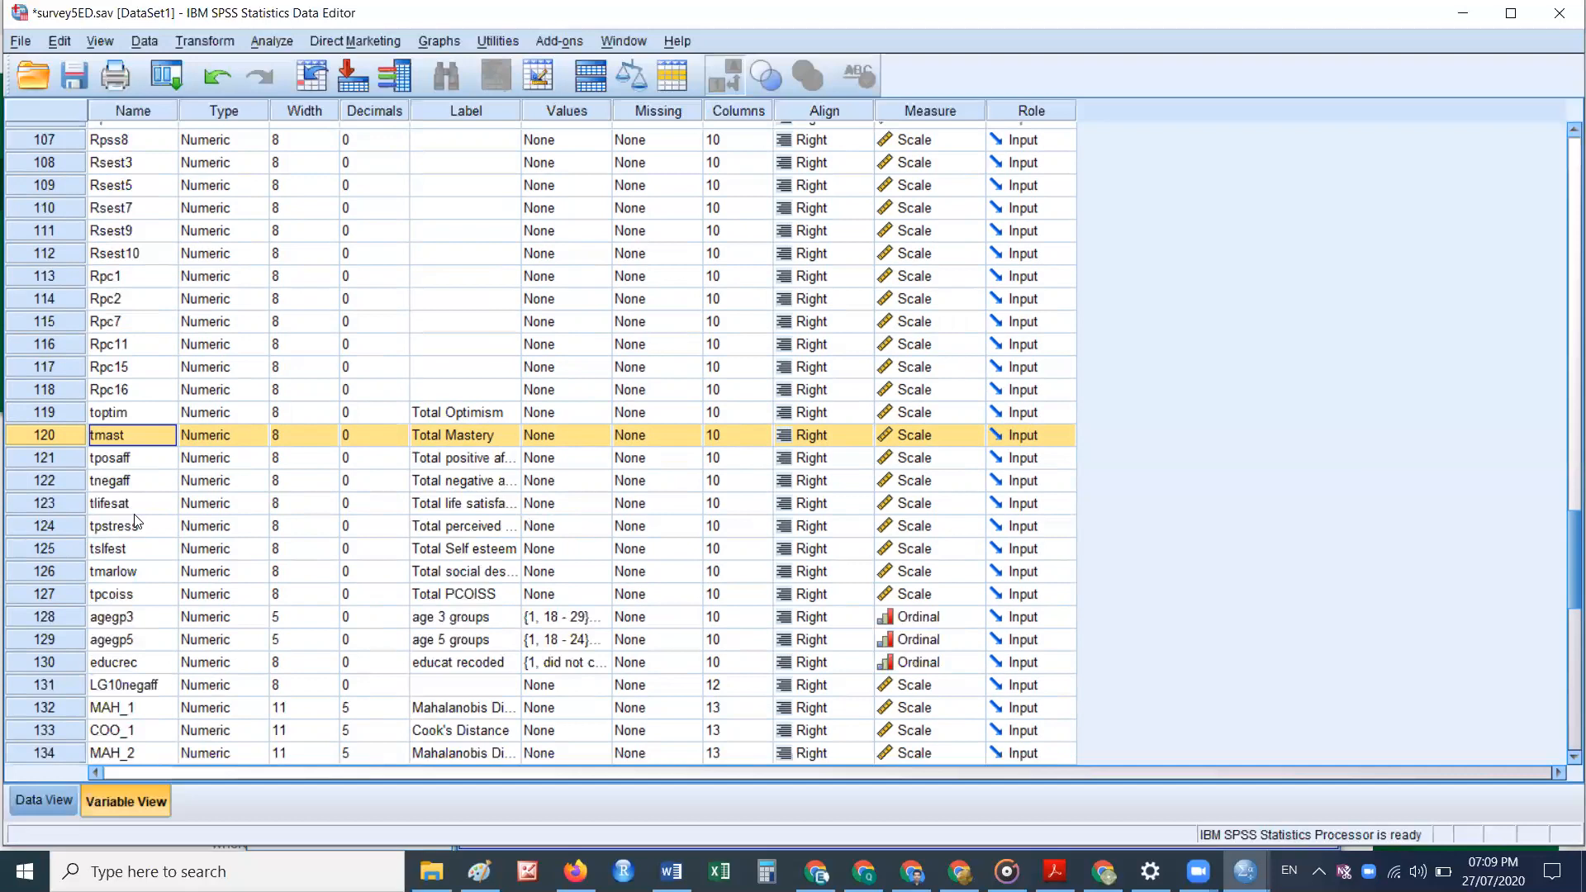
click(467, 505)
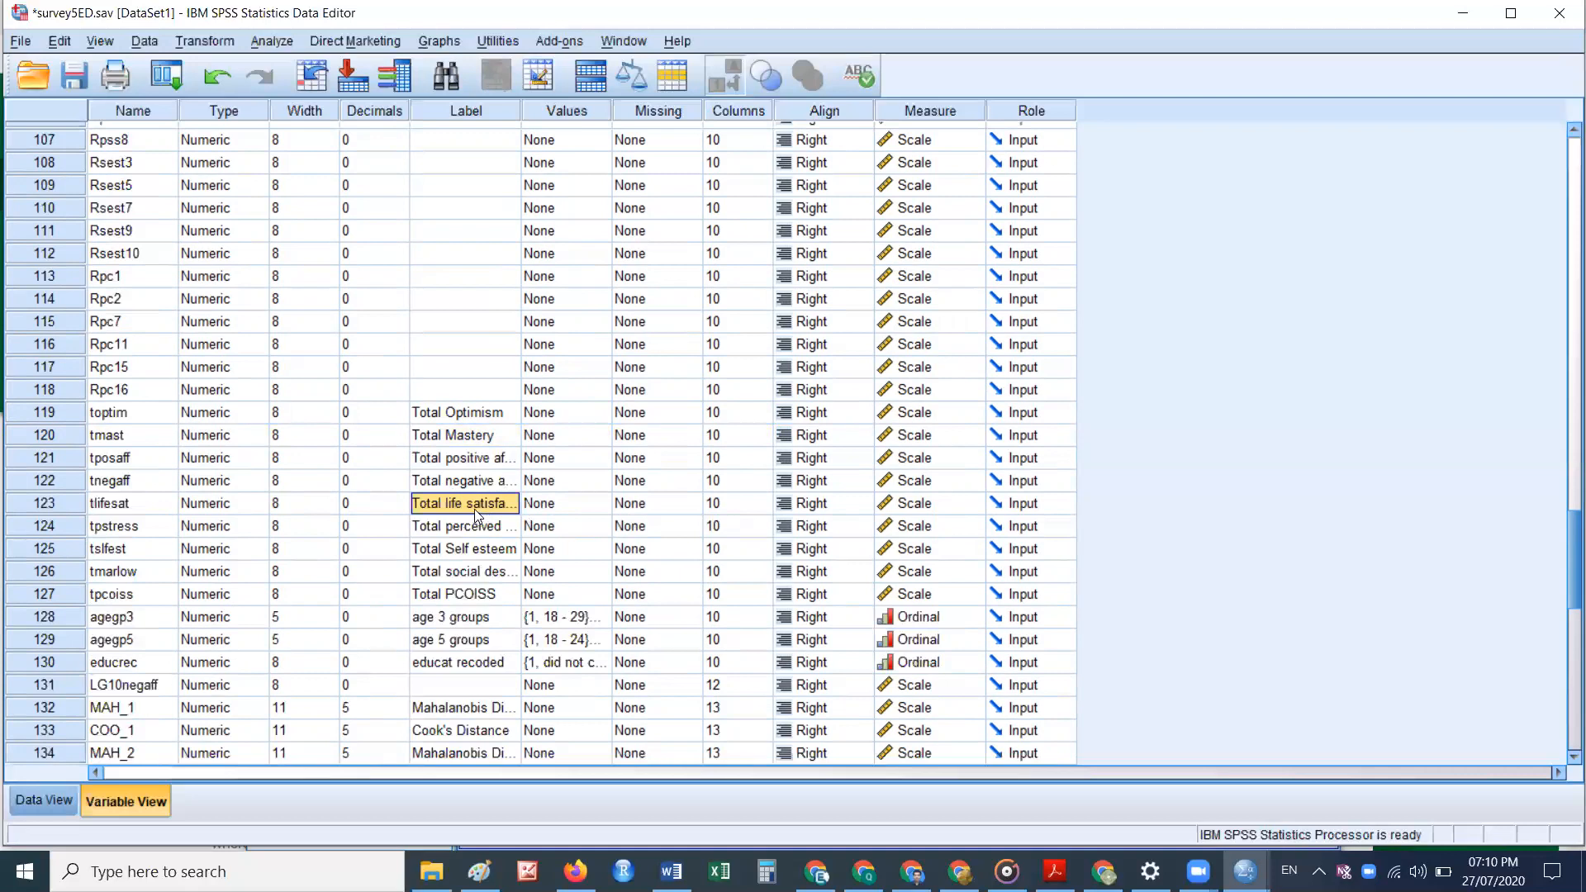
click(456, 527)
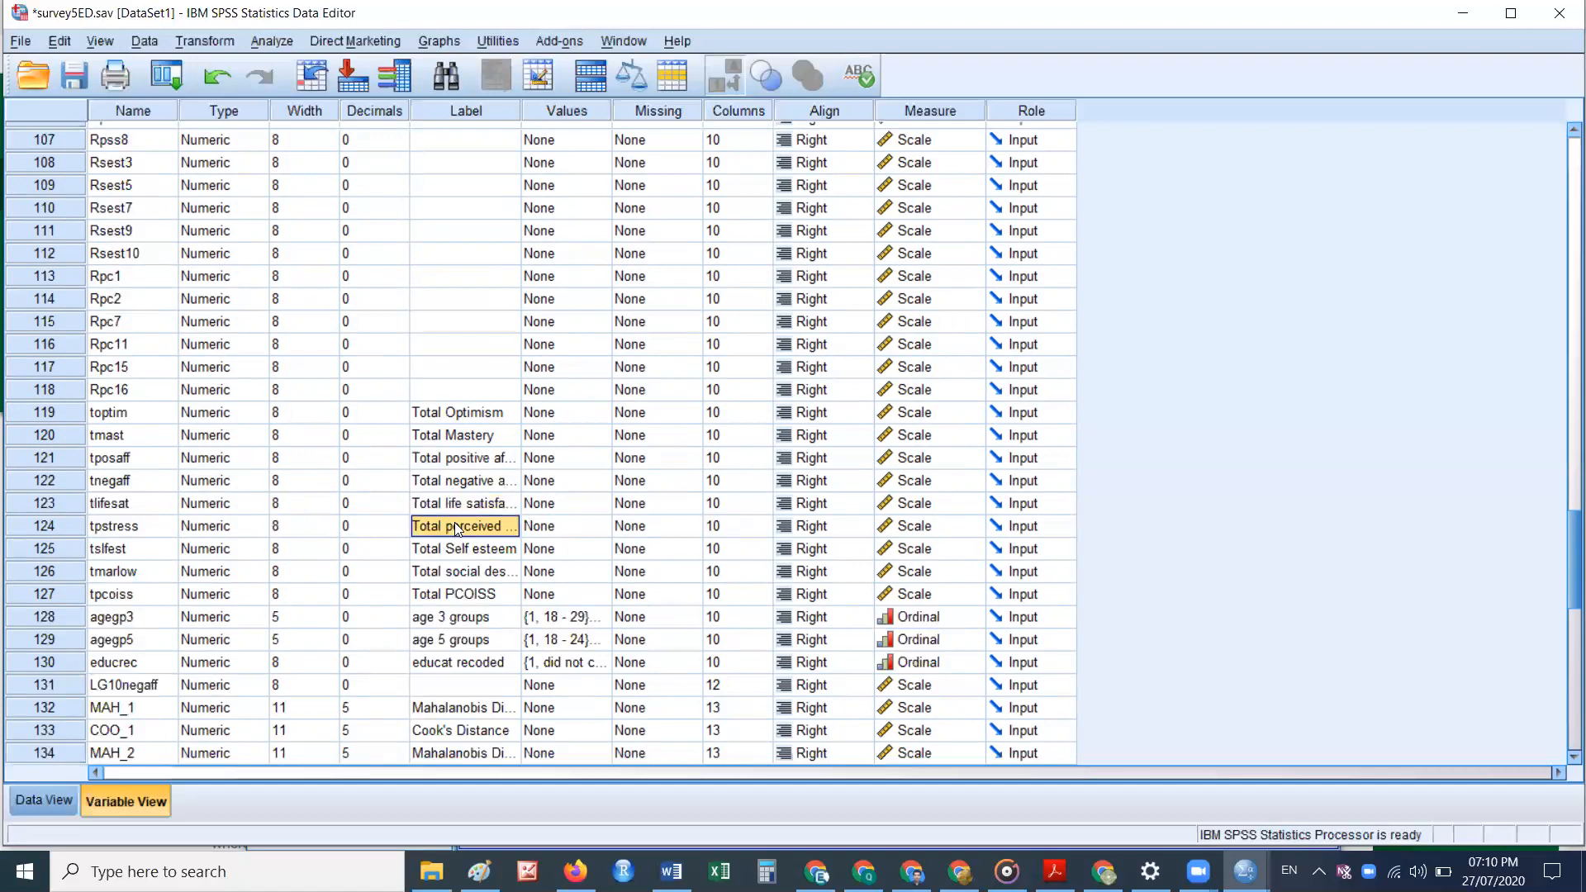
click(468, 551)
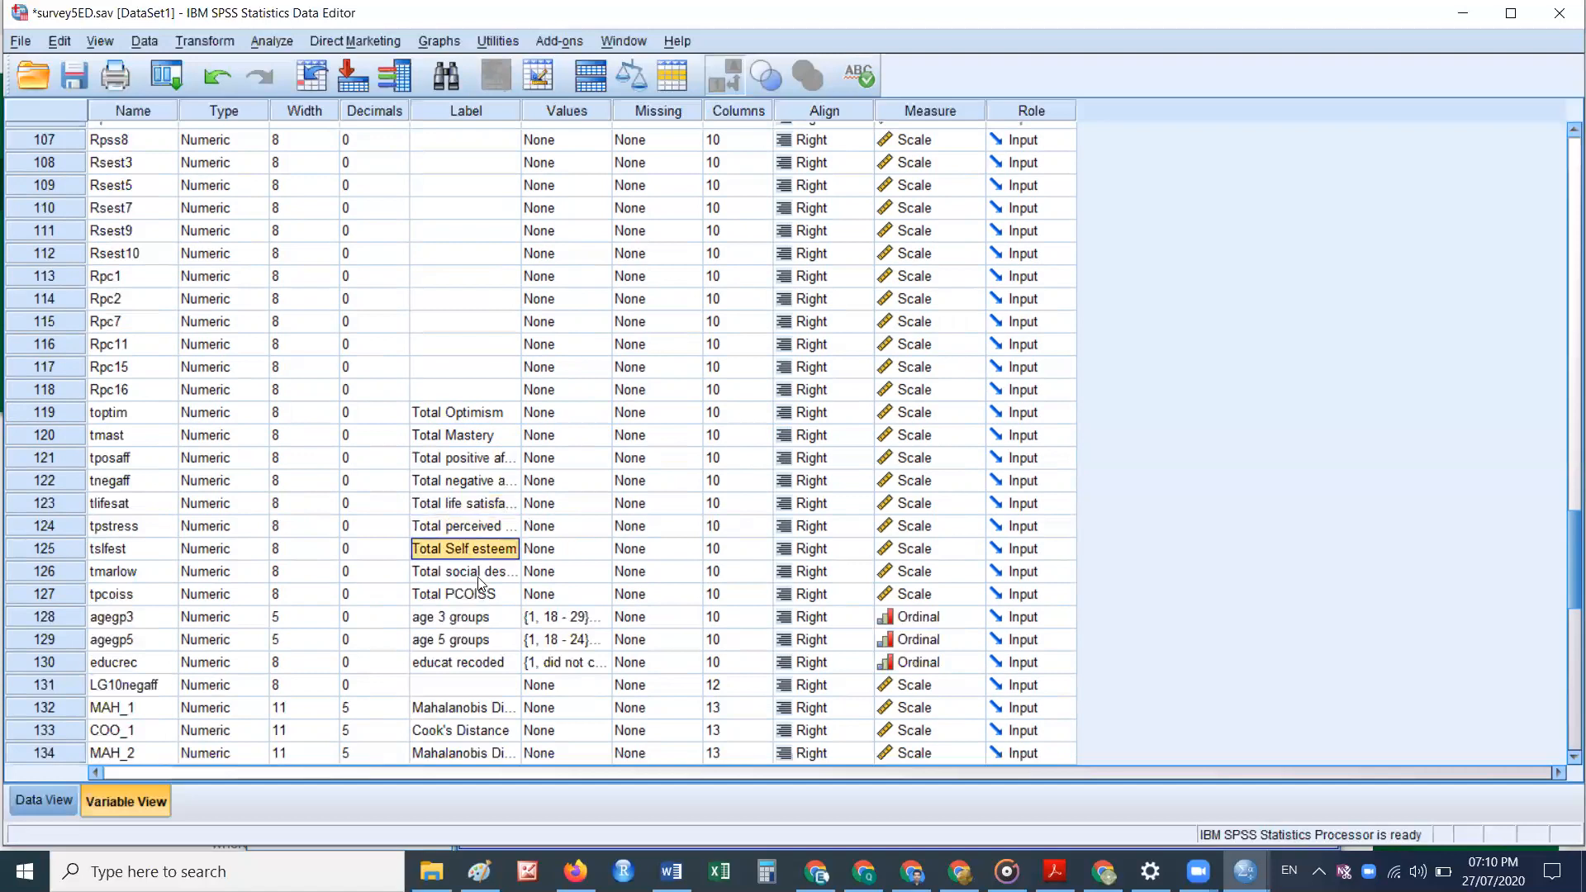
click(477, 578)
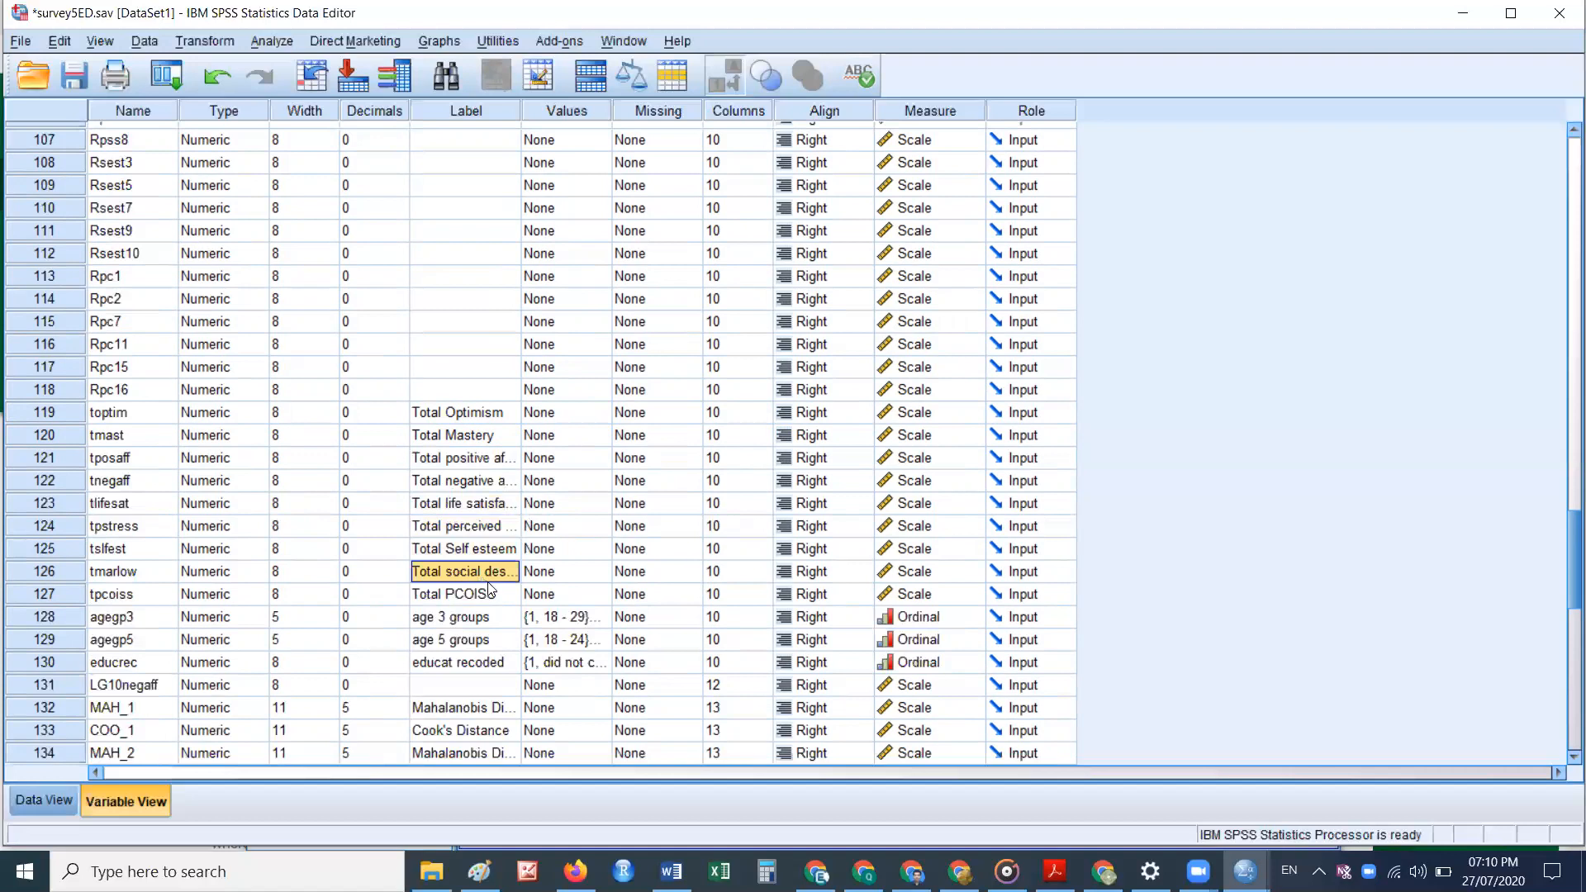
click(517, 104)
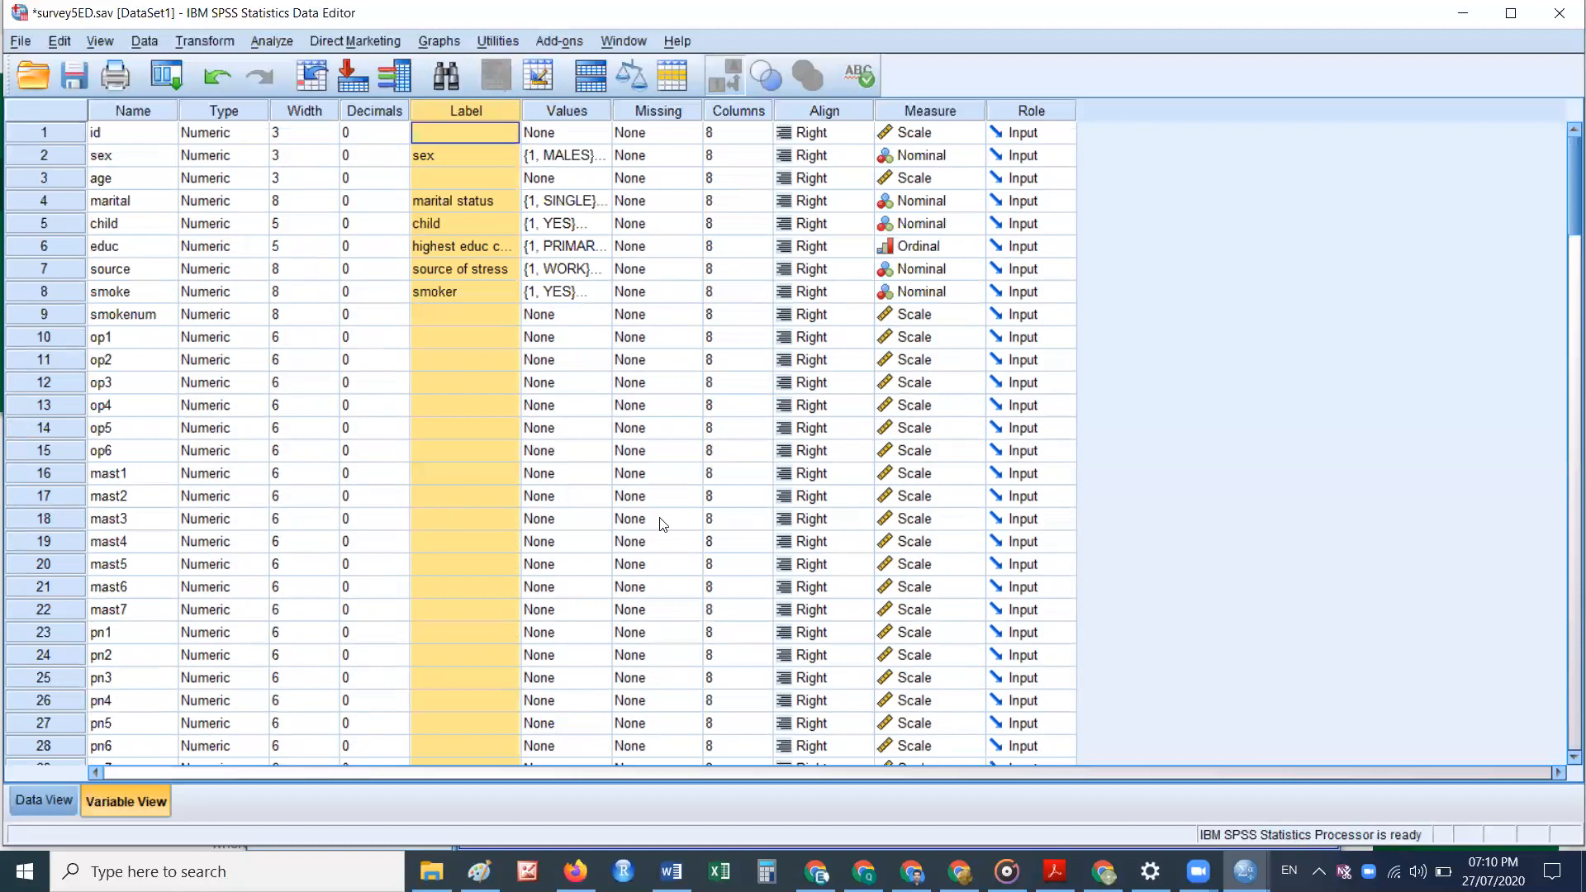
scroll(1291, 491, down, 20)
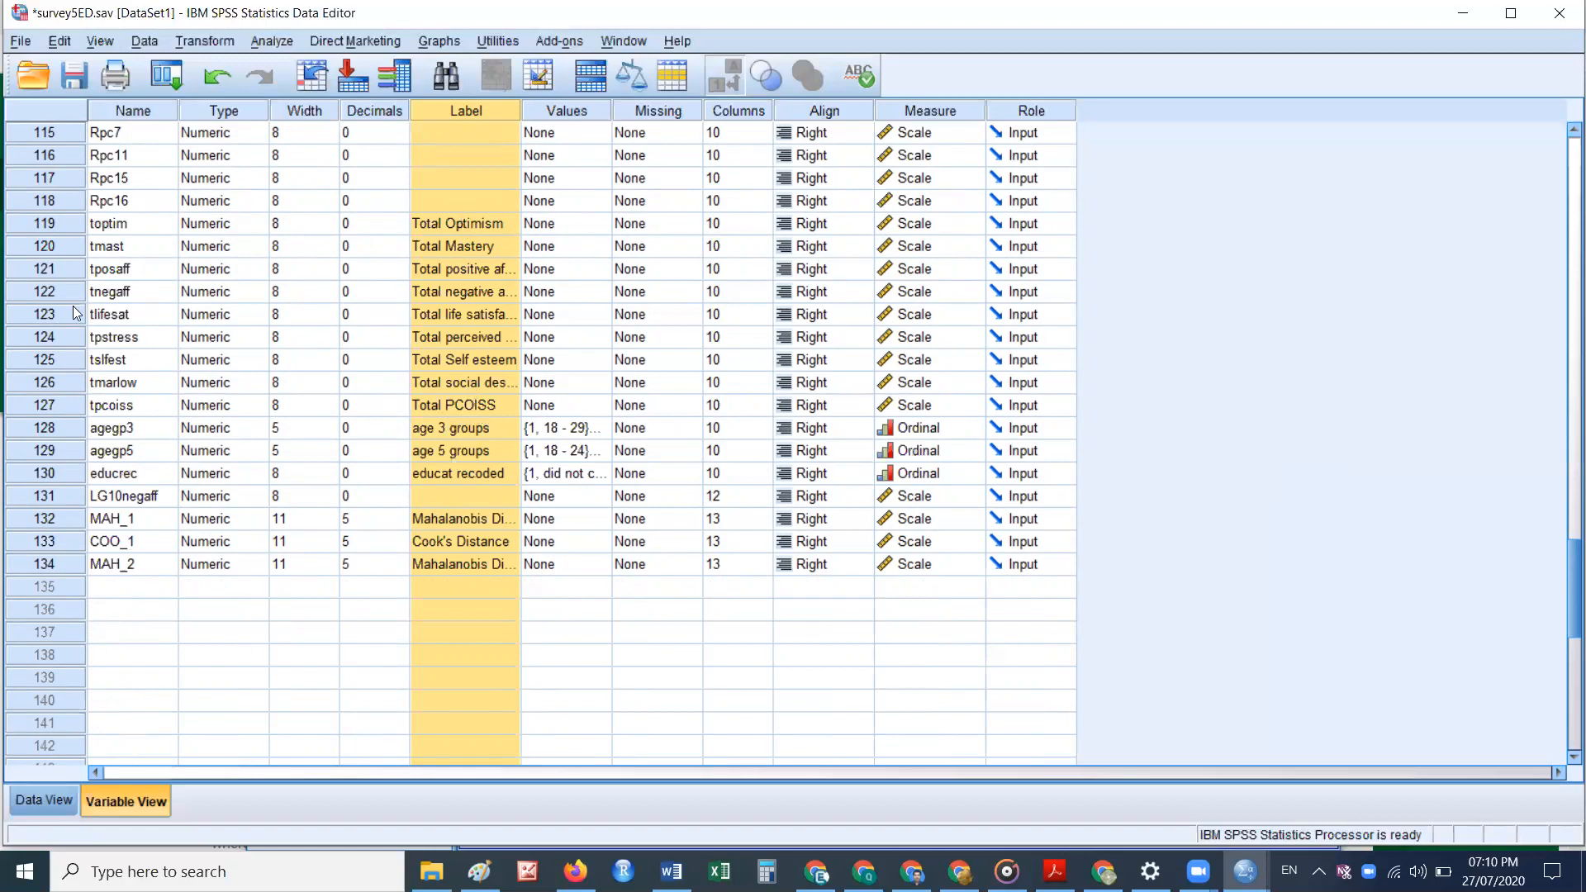
click(511, 228)
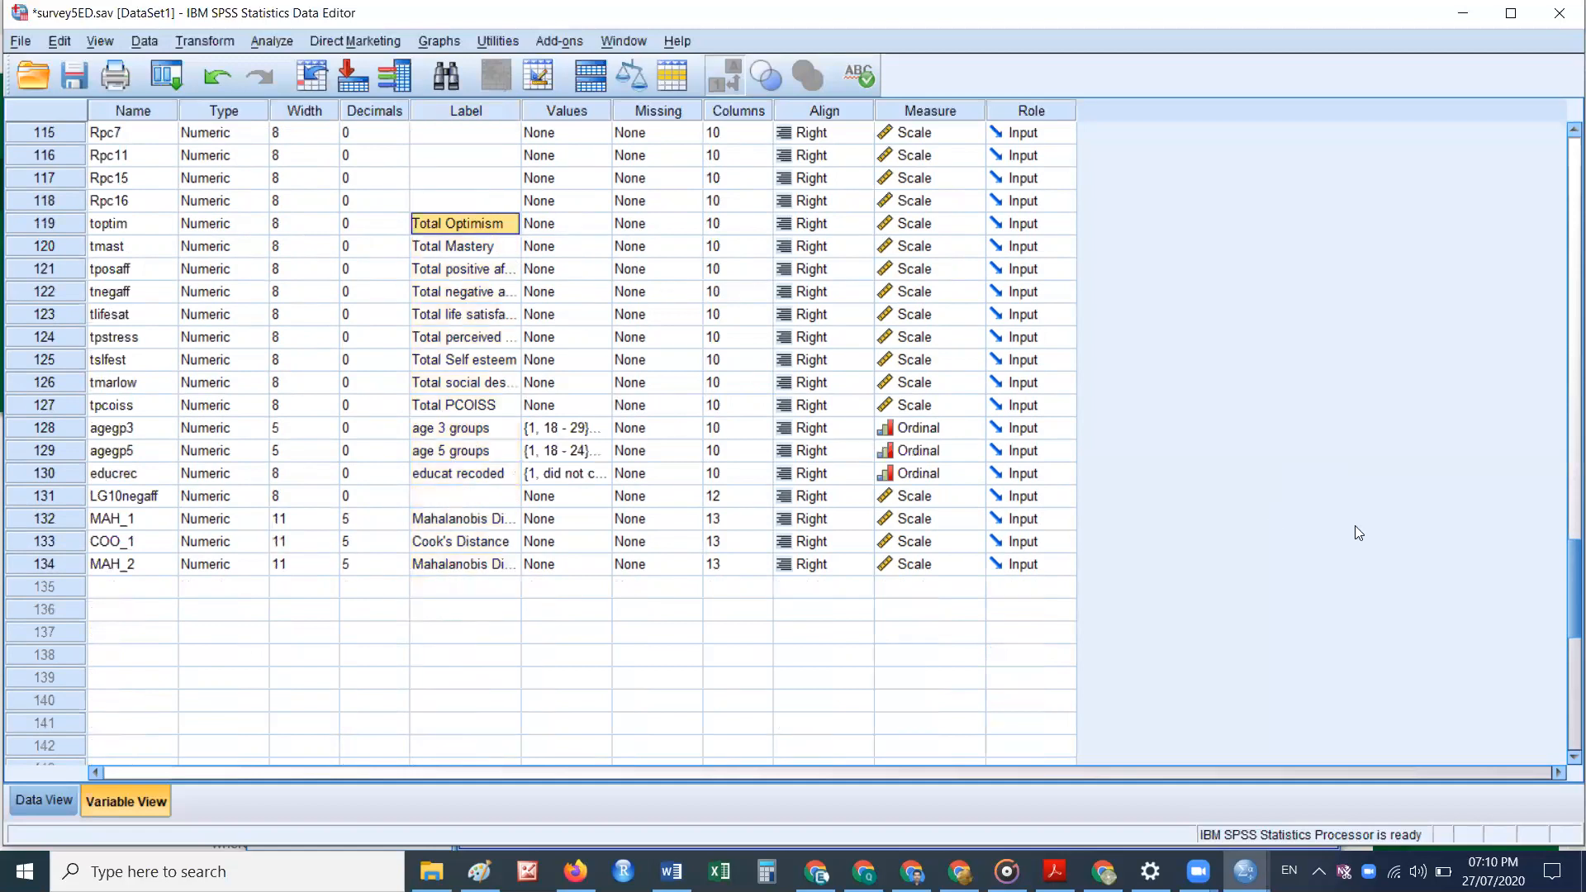
Step: Return to the case data, select the first case and widen the source column
click(33, 799)
click(34, 159)
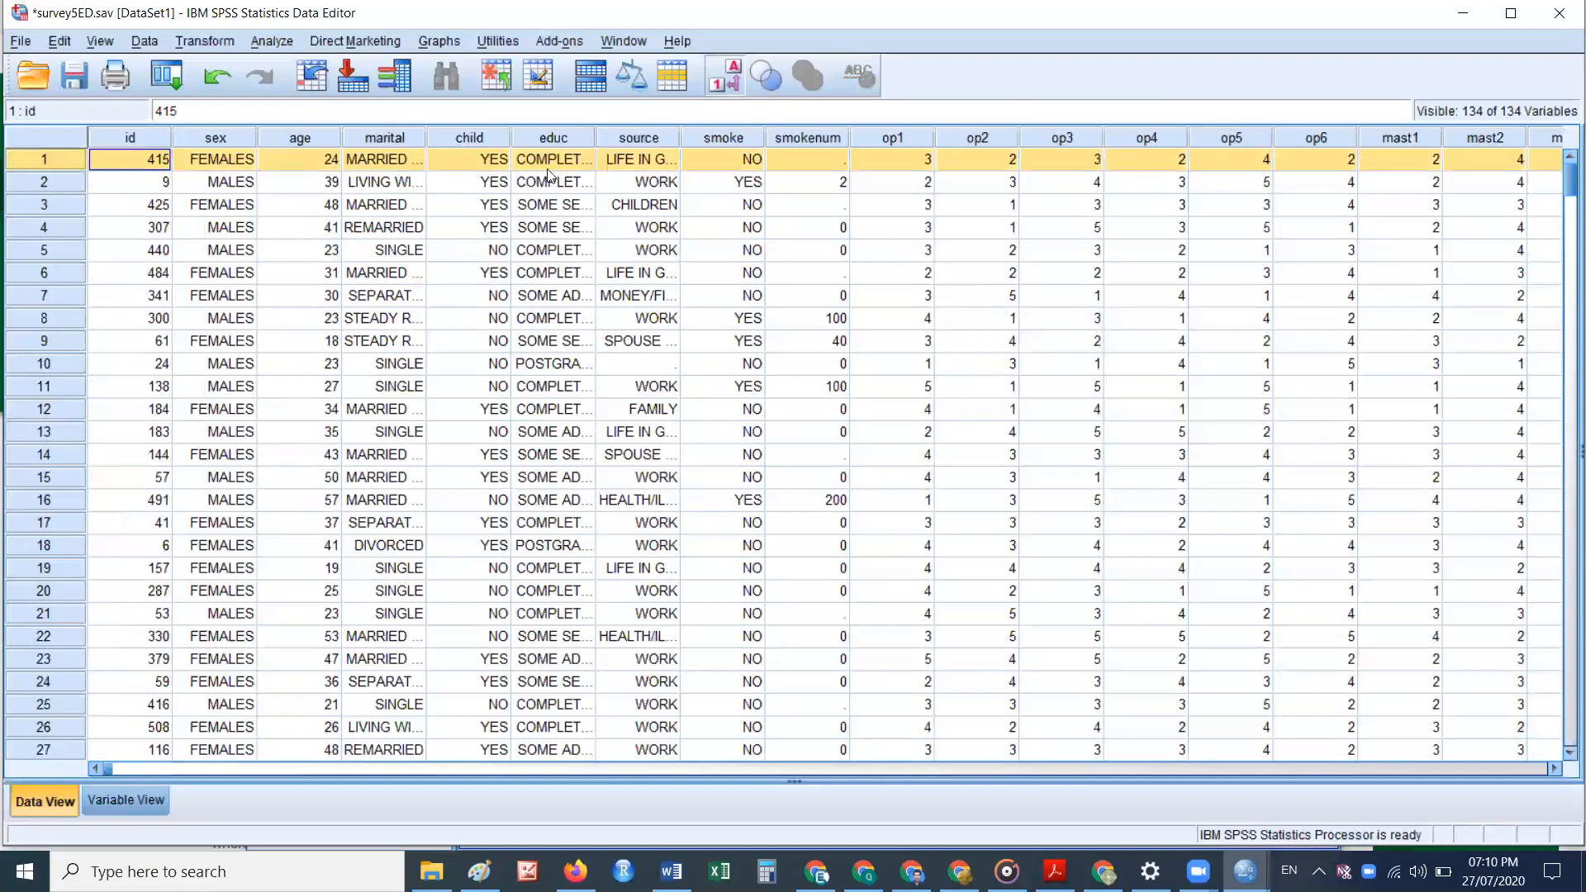
drag(597, 134, 678, 135)
double_click(749, 165)
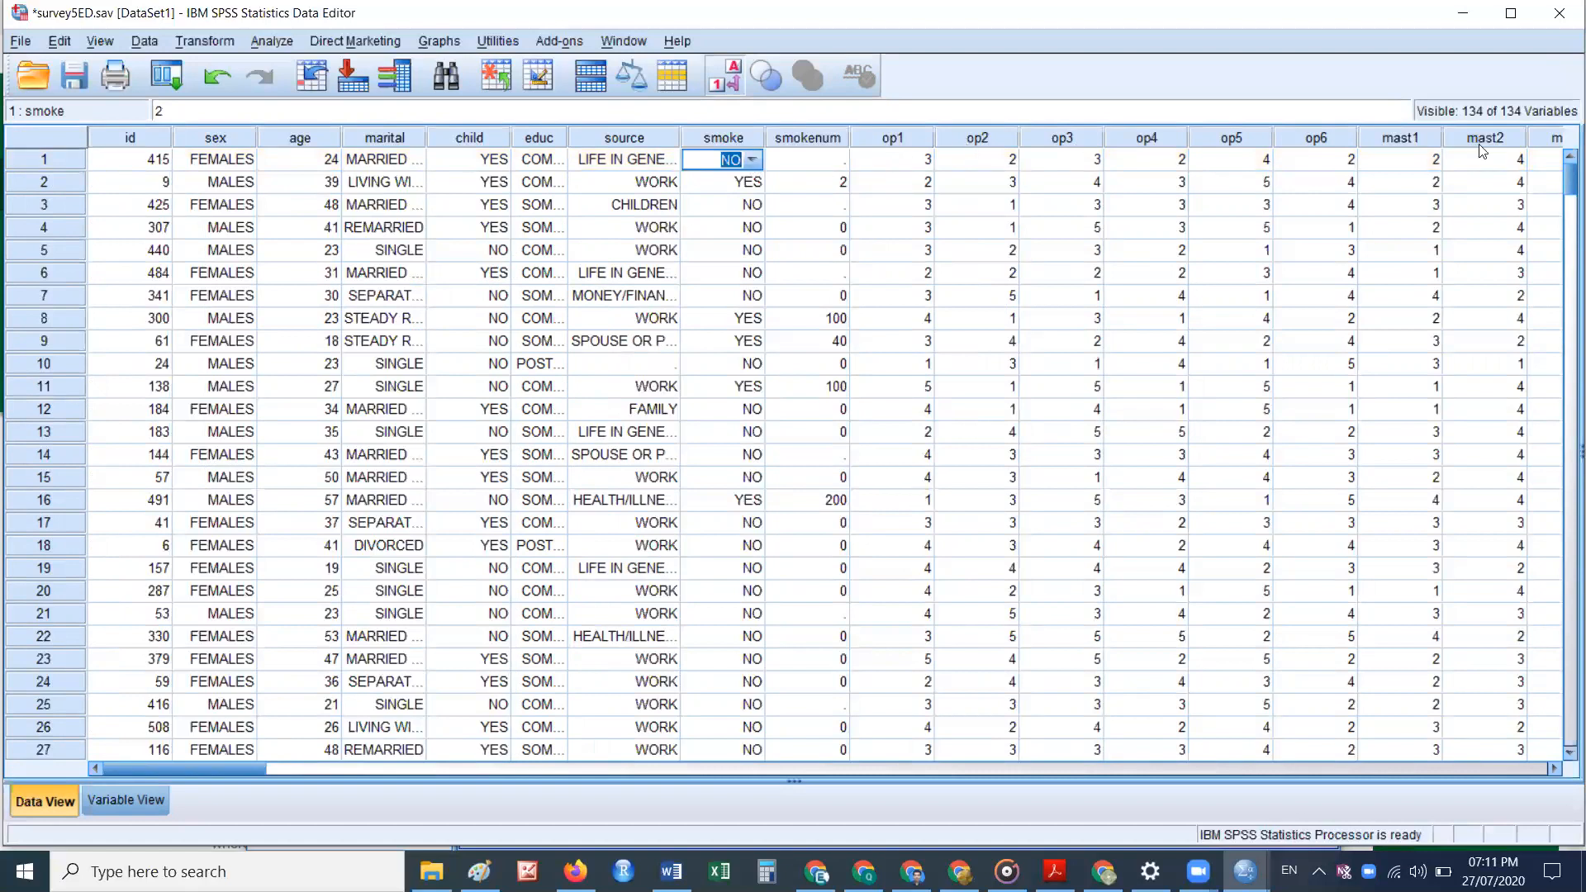
Step: Inspect the case data in the op6, tpcoiss, tslfest and tpstress columns
click(1399, 138)
click(1336, 139)
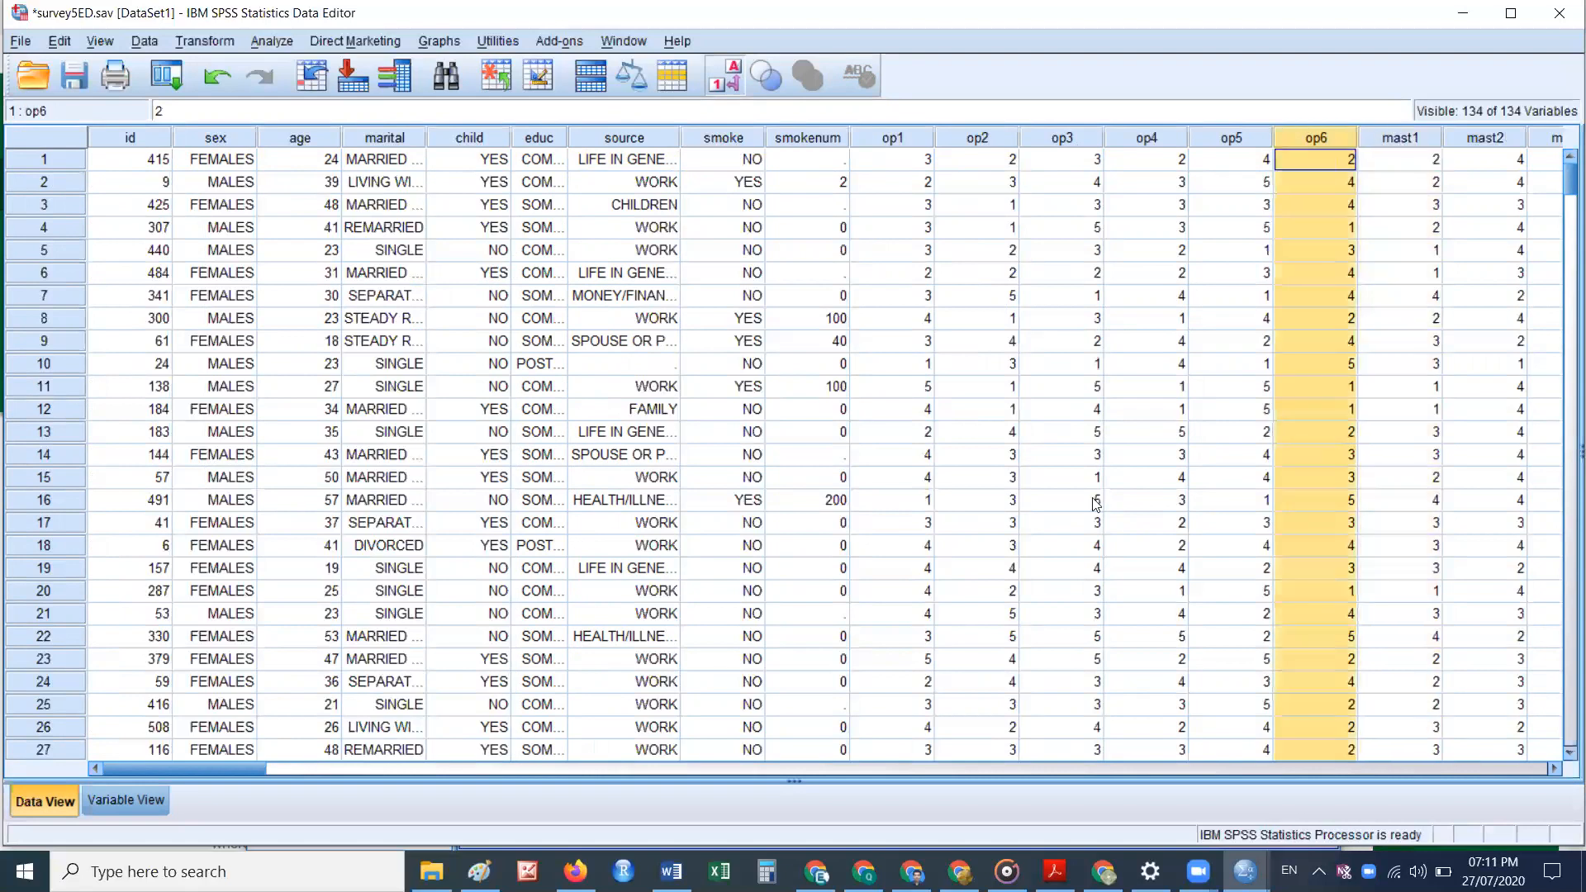
drag(243, 767, 1472, 745)
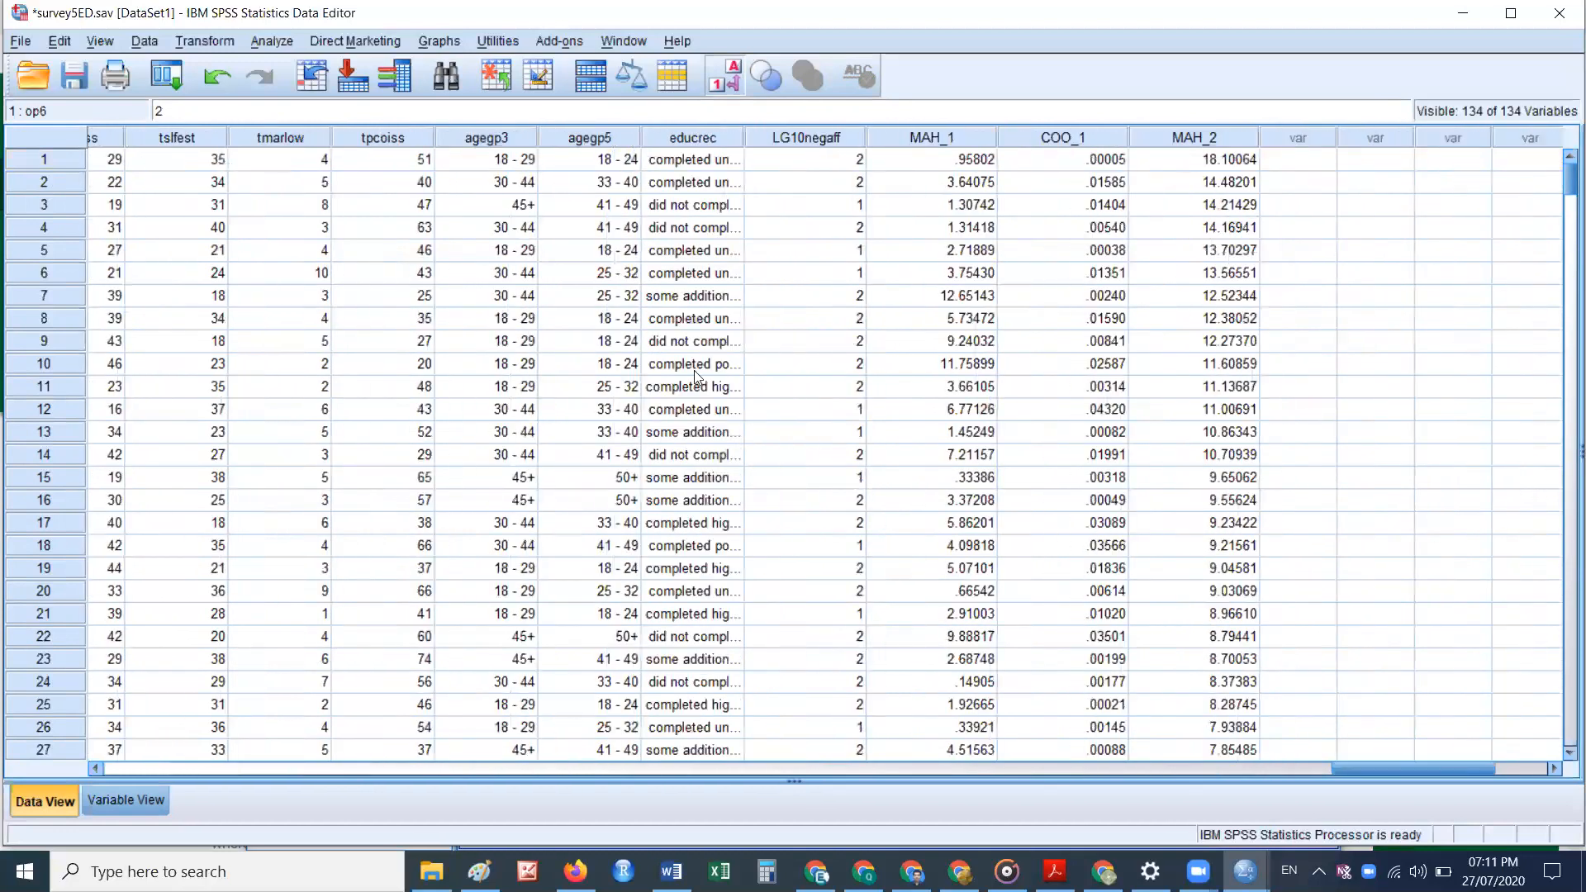
click(368, 142)
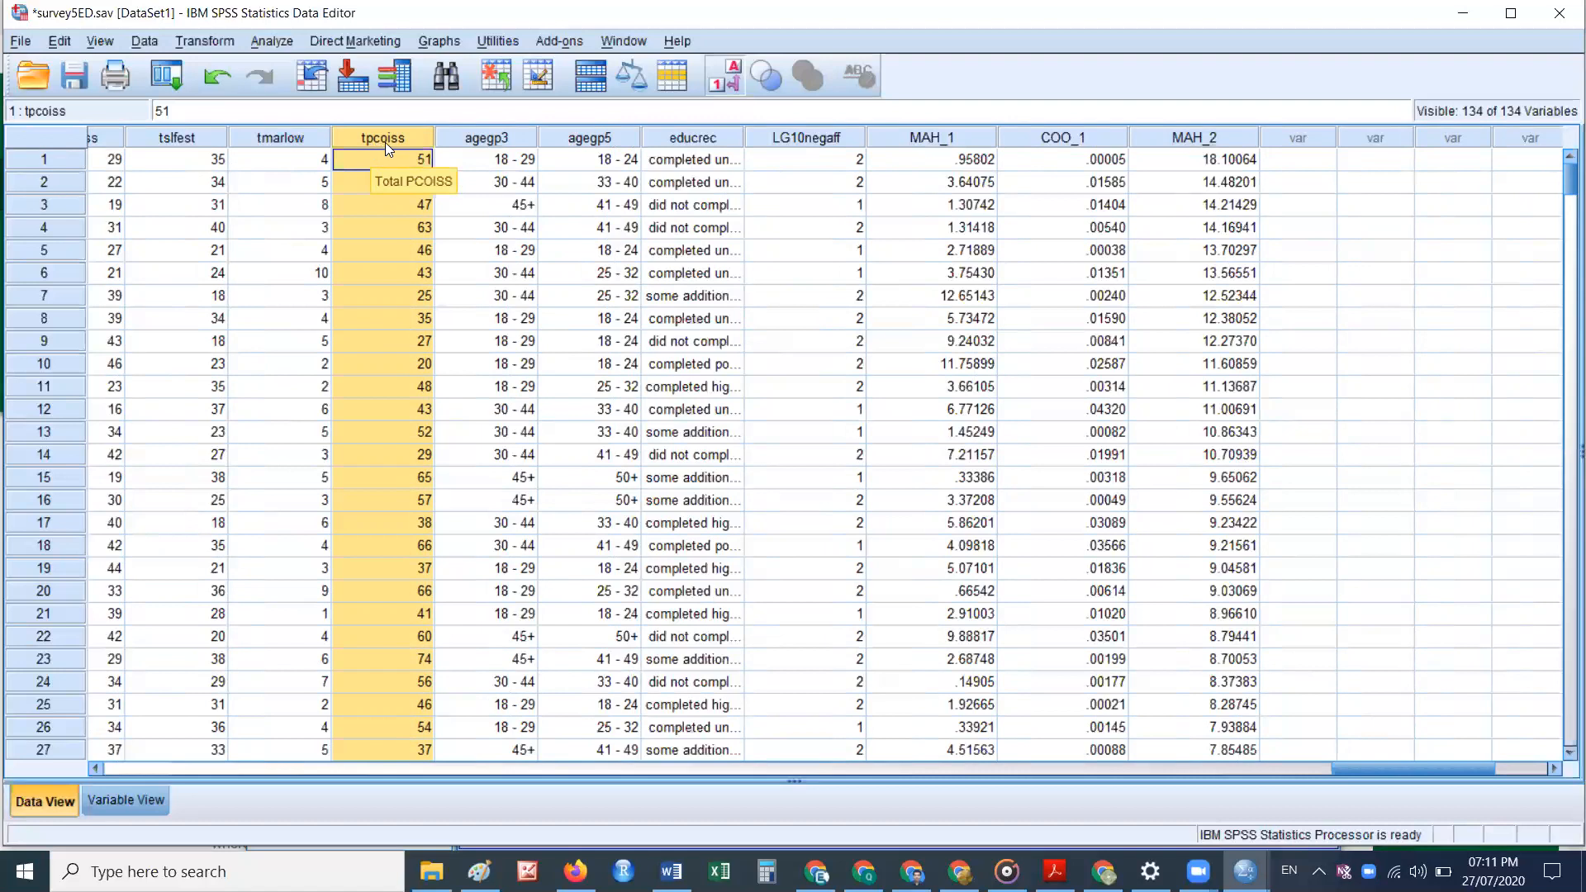
click(168, 142)
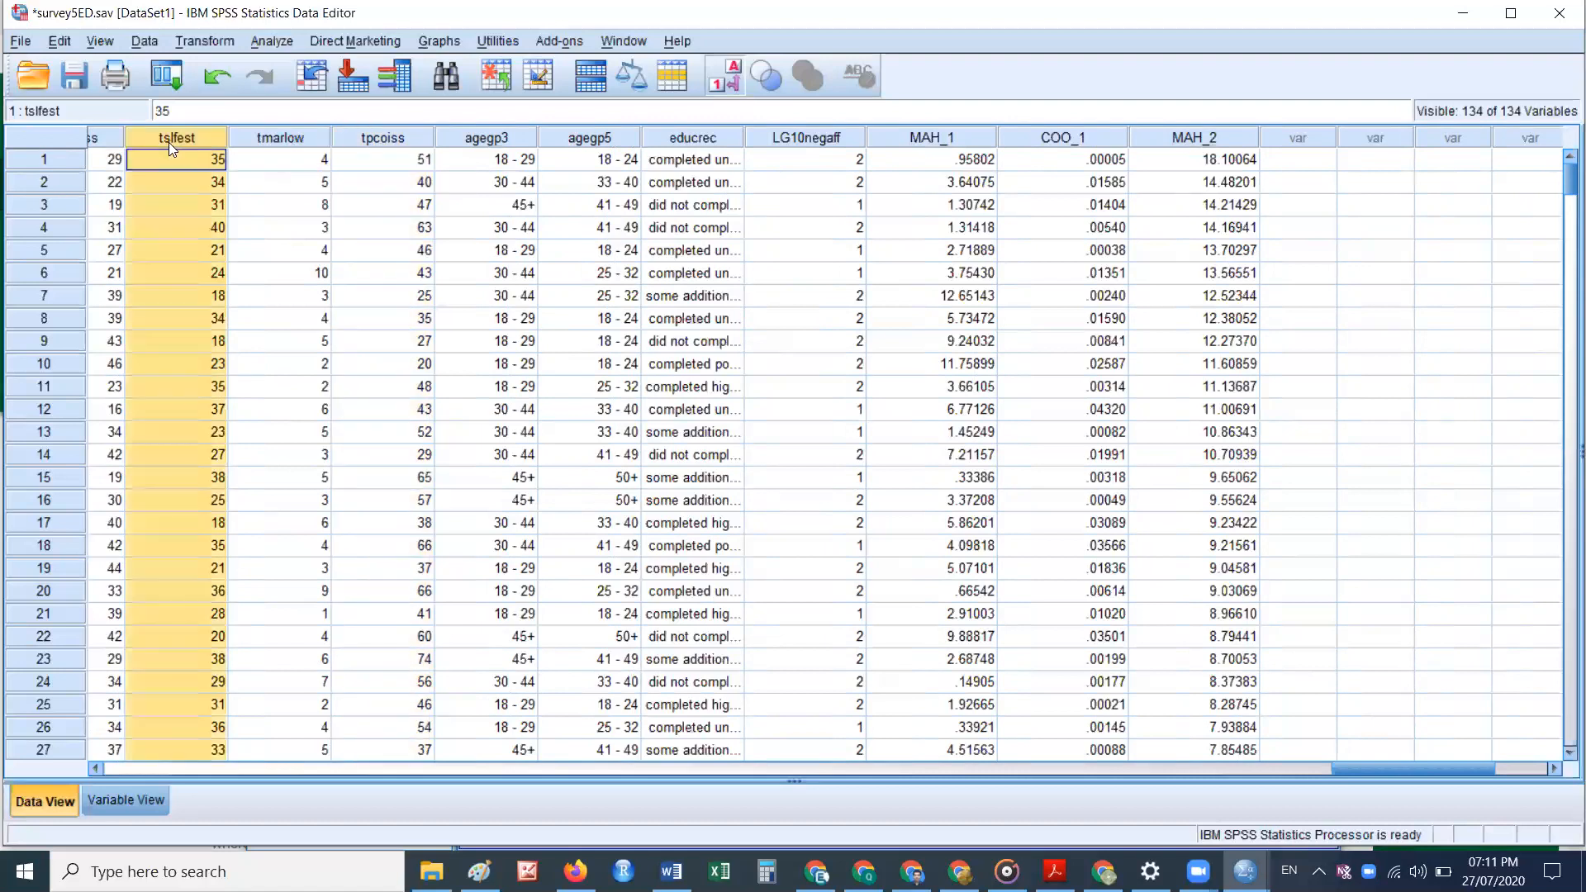
drag(1228, 768, 1459, 768)
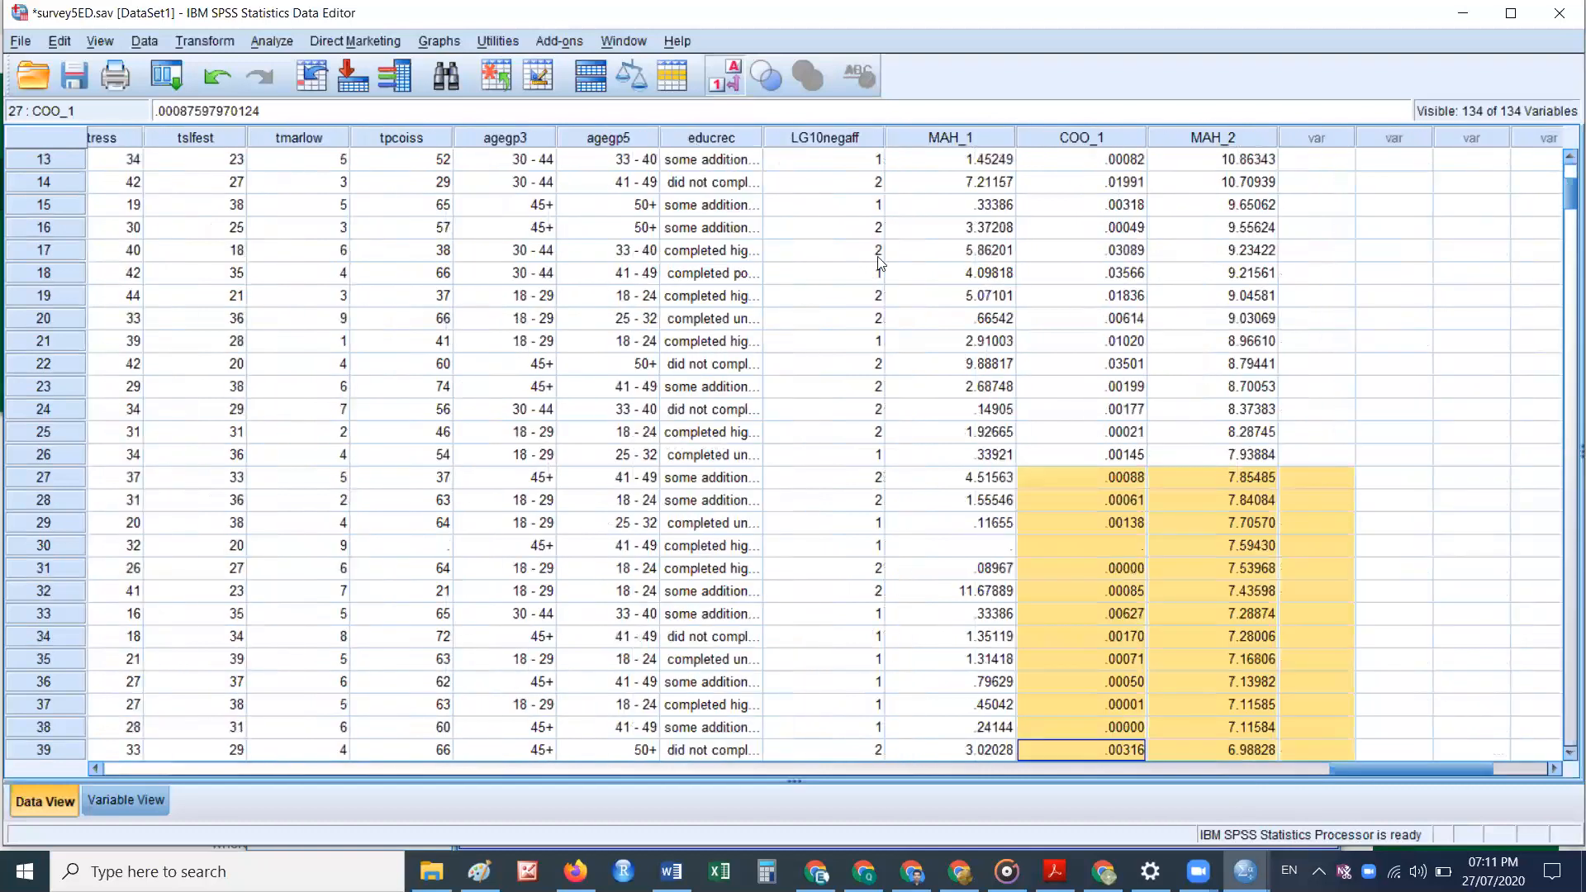
click(112, 138)
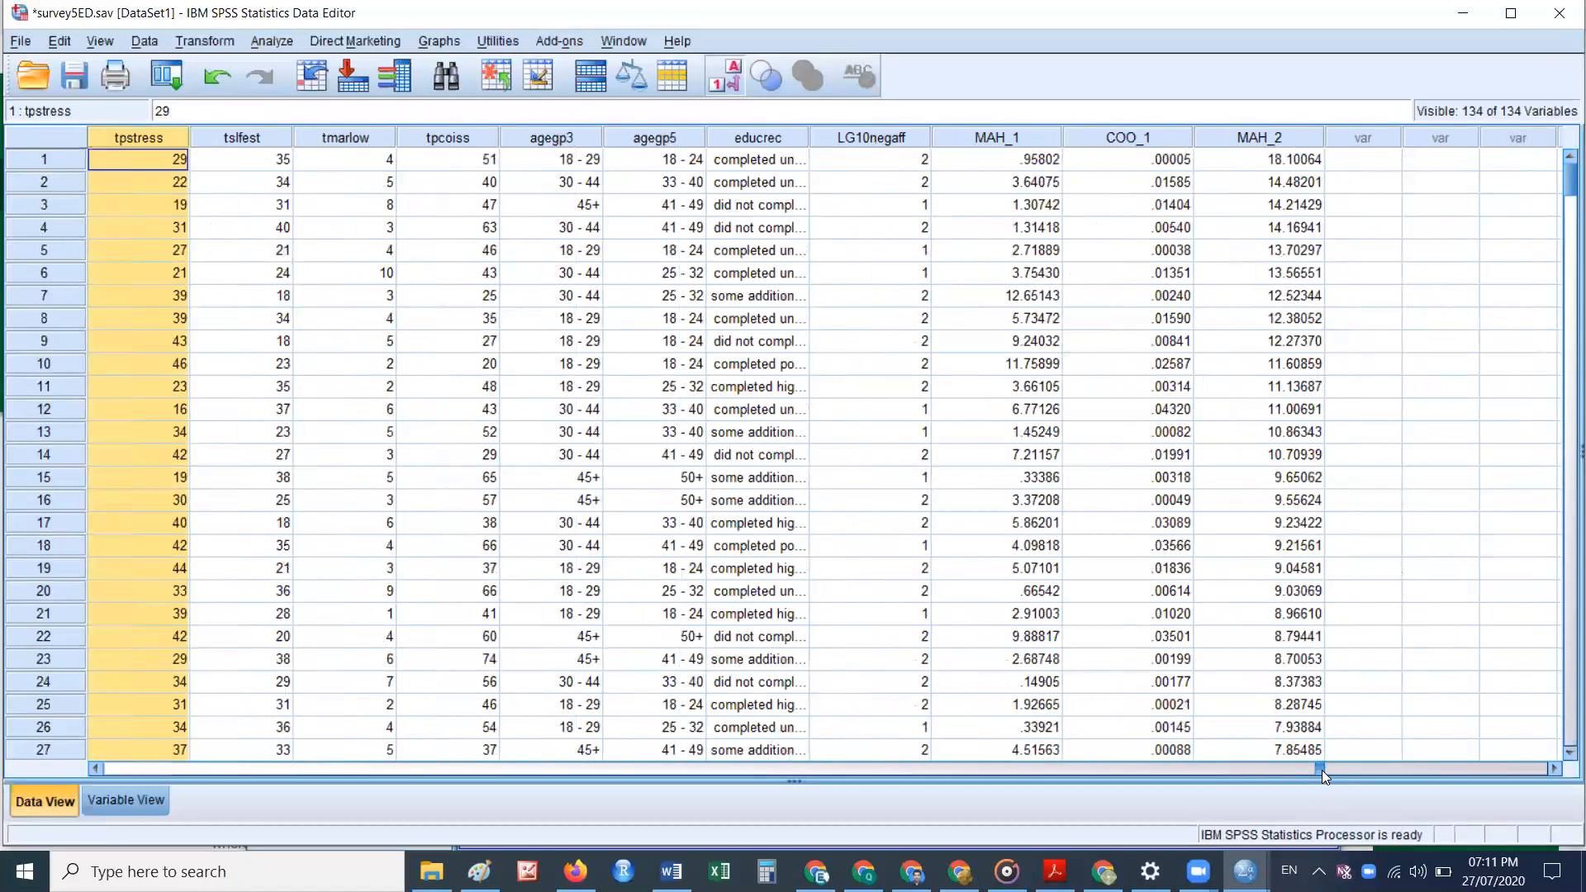
Step: Inspect the total-score columns from toptim to tpstress in the case data, and return to the first columns
drag(1322, 770, 1309, 776)
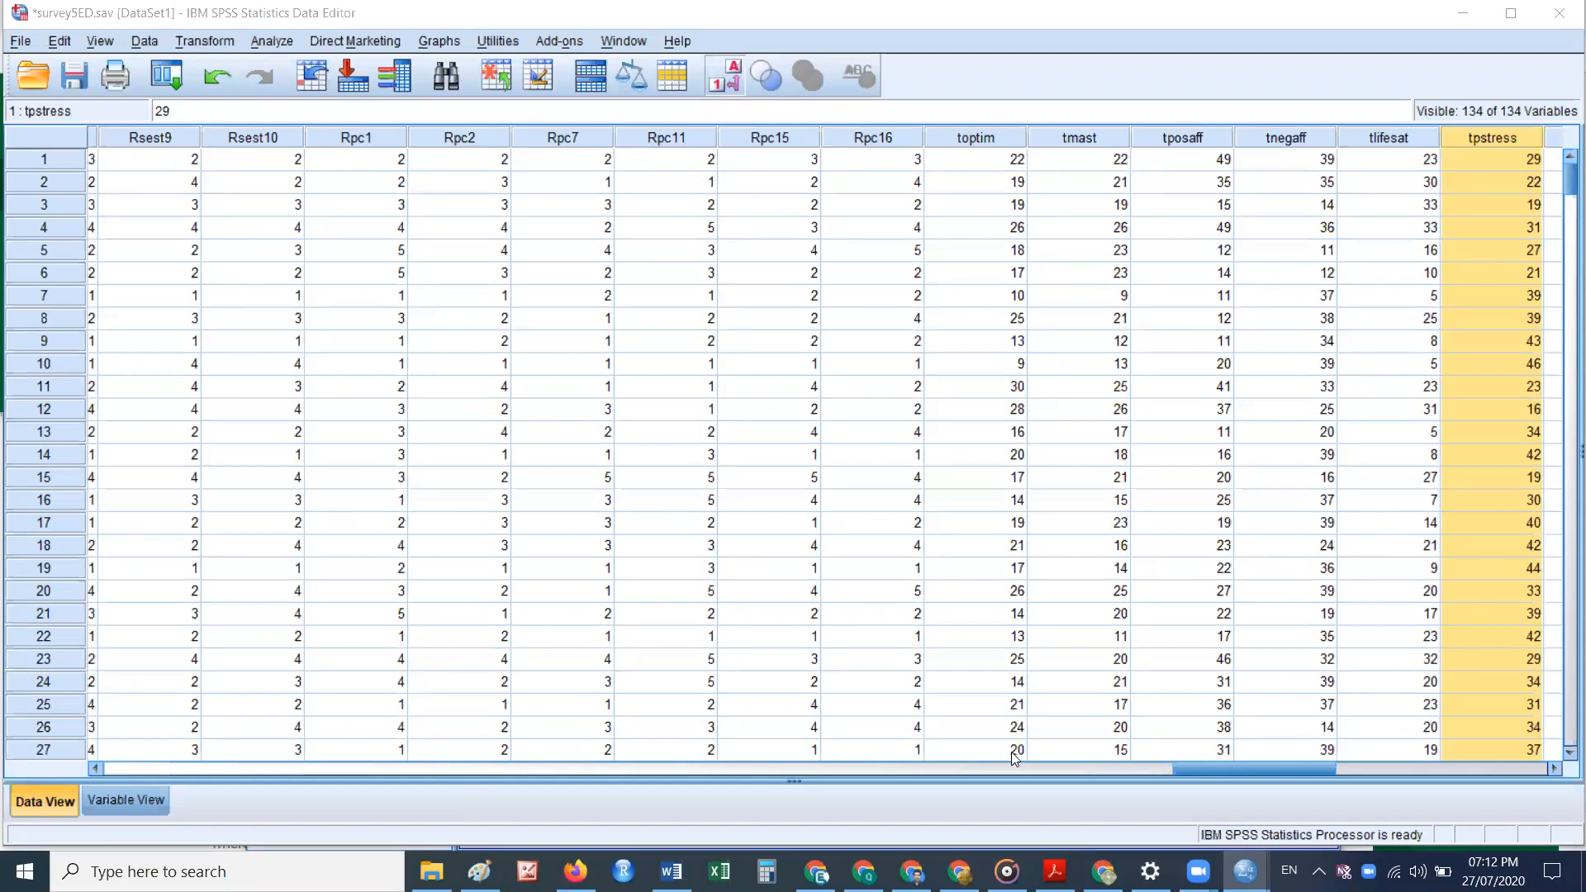
drag(1249, 768, 1187, 770)
drag(760, 794, 149, 769)
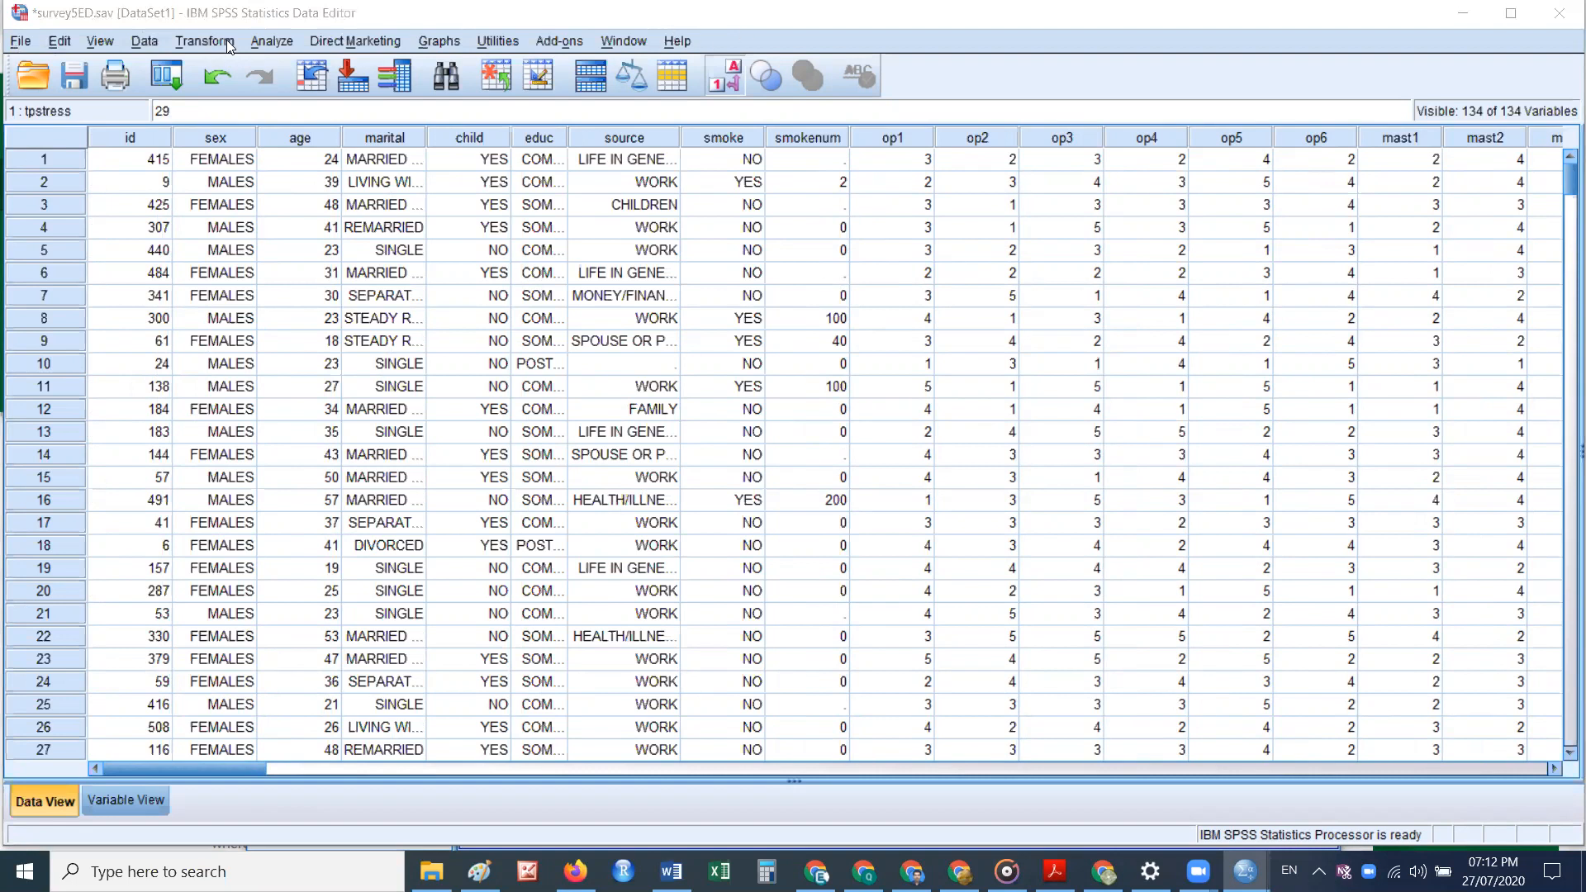
click(21, 43)
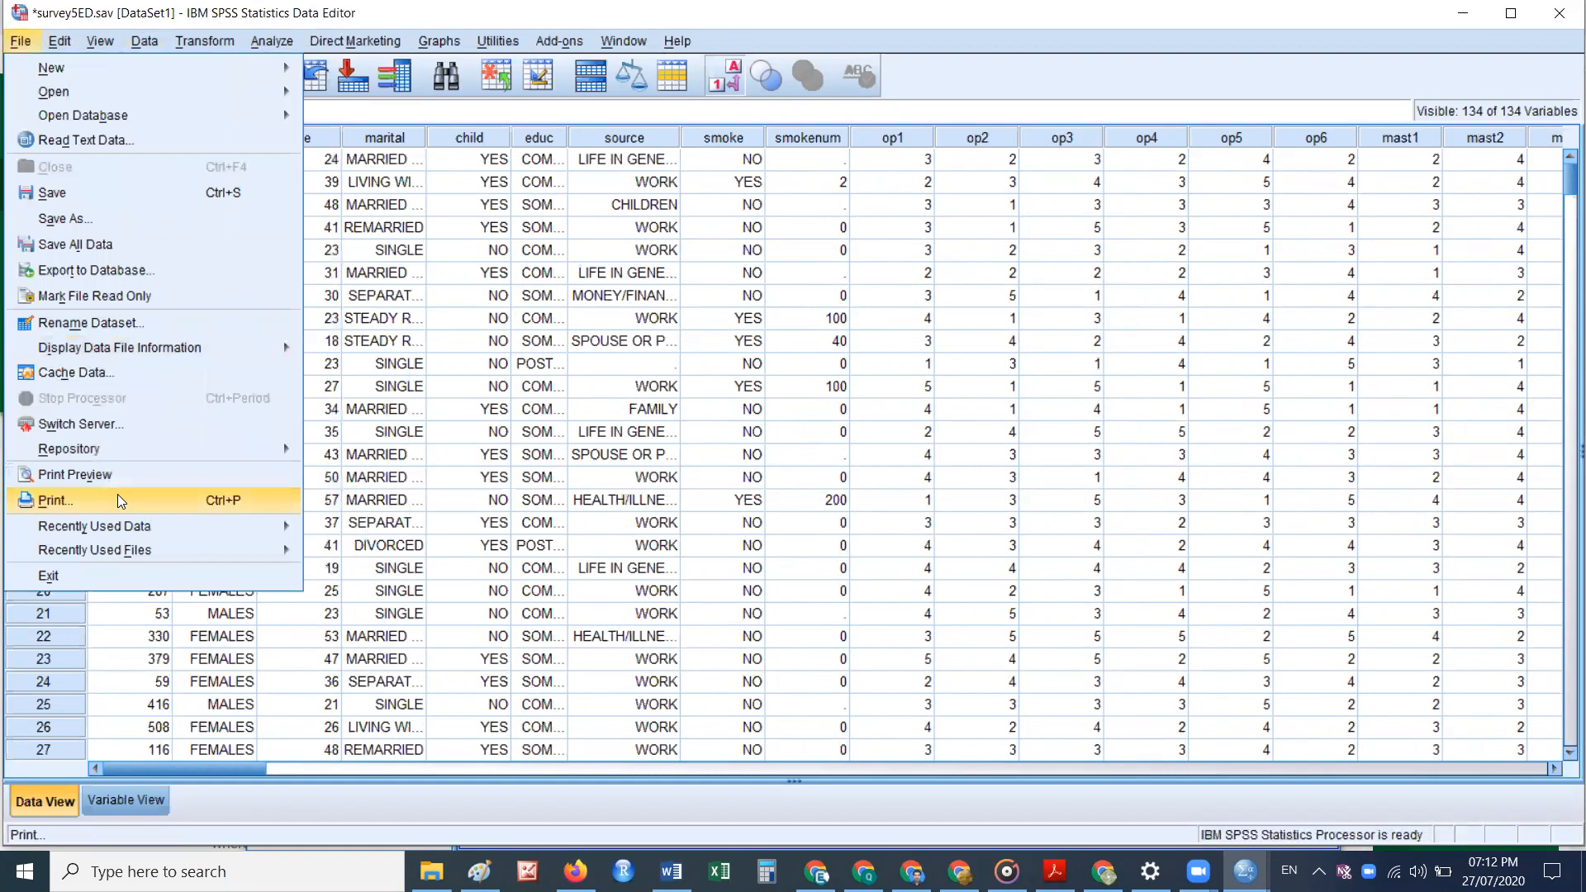
mouse_move(129, 531)
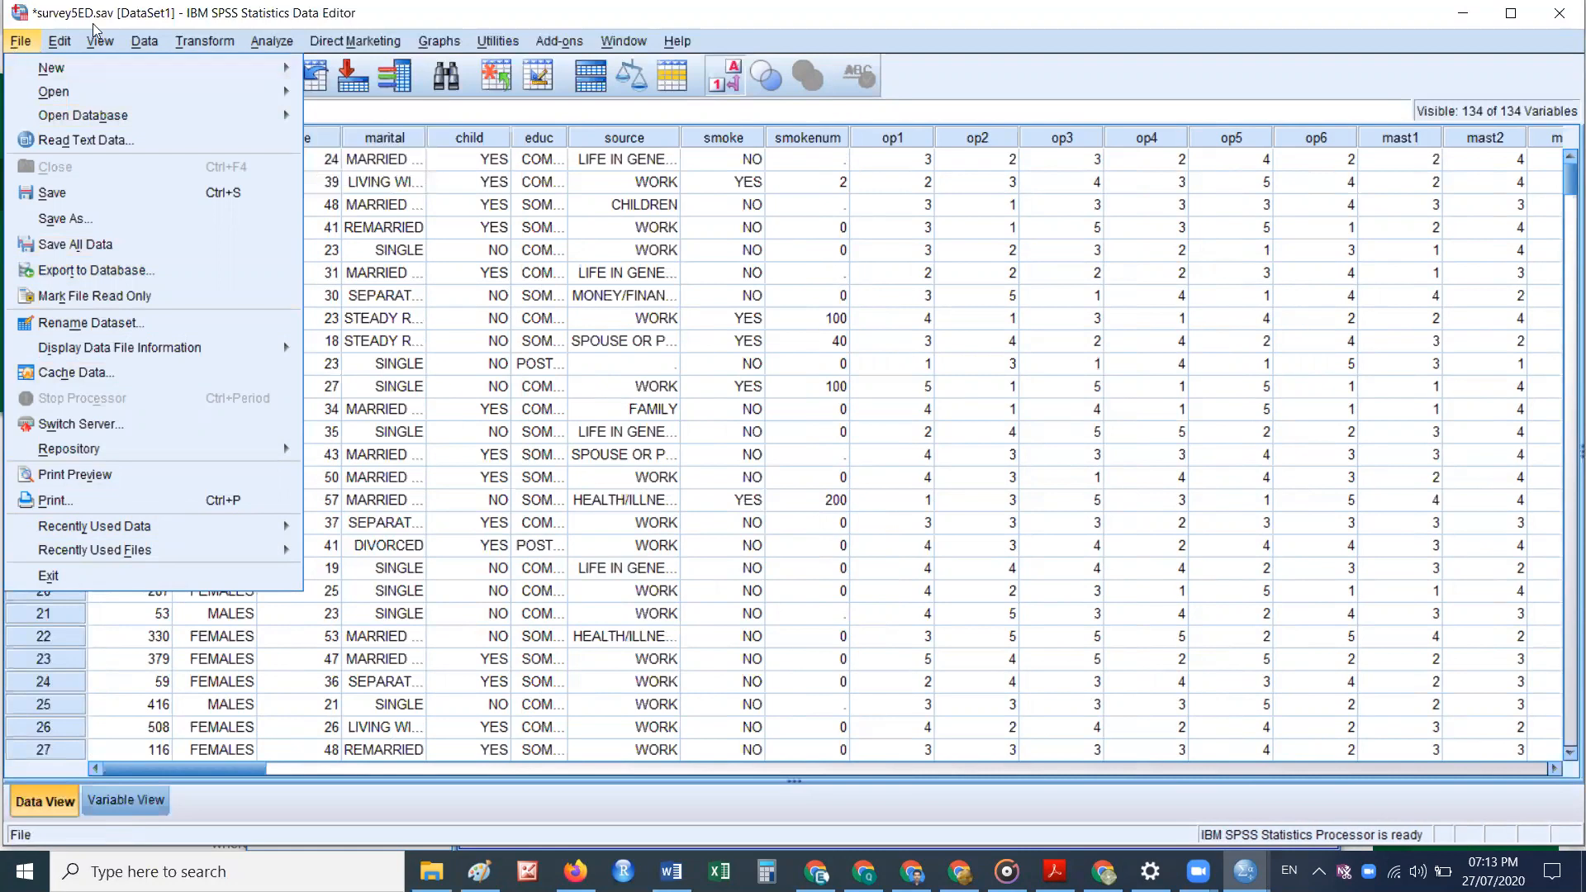
mouse_move(59, 41)
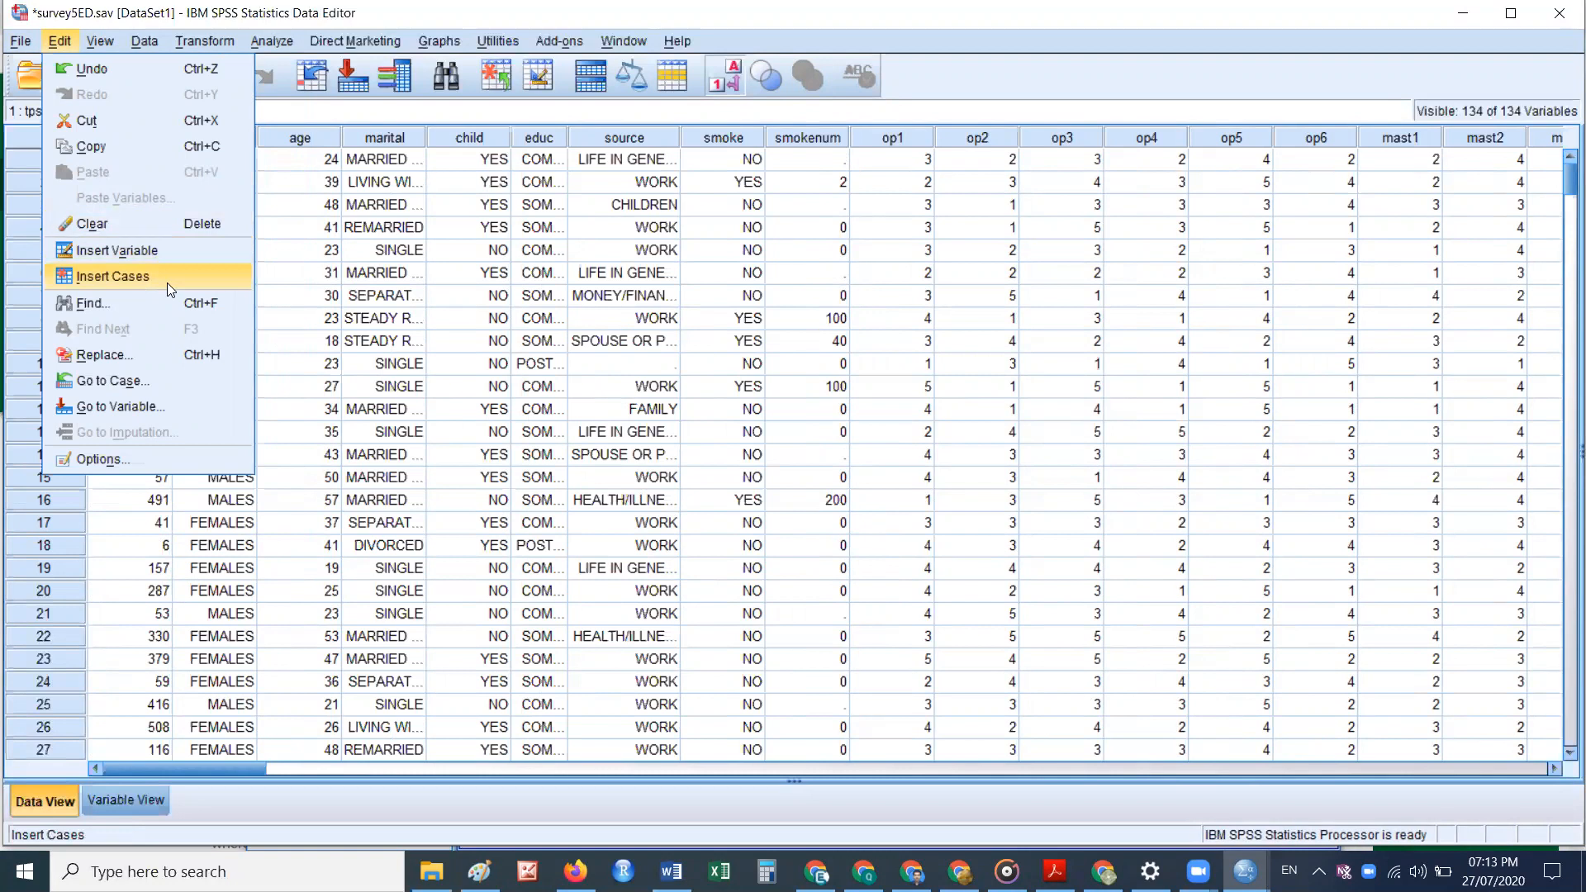
Step: Insert a blank case above case 4
click(15, 230)
click(15, 231)
right_click(17, 236)
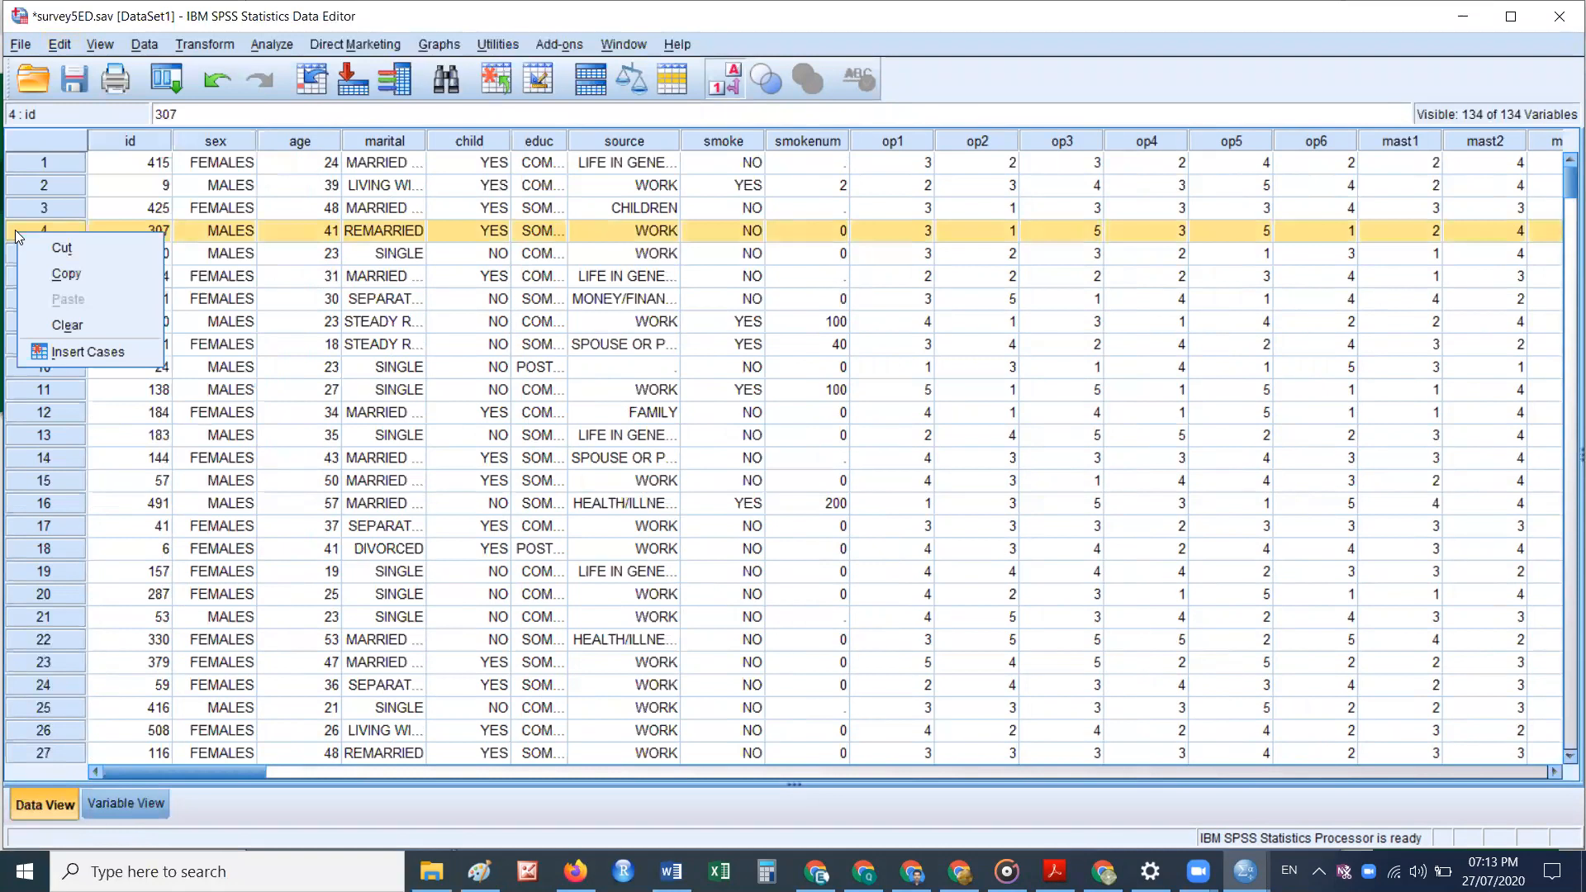
click(106, 353)
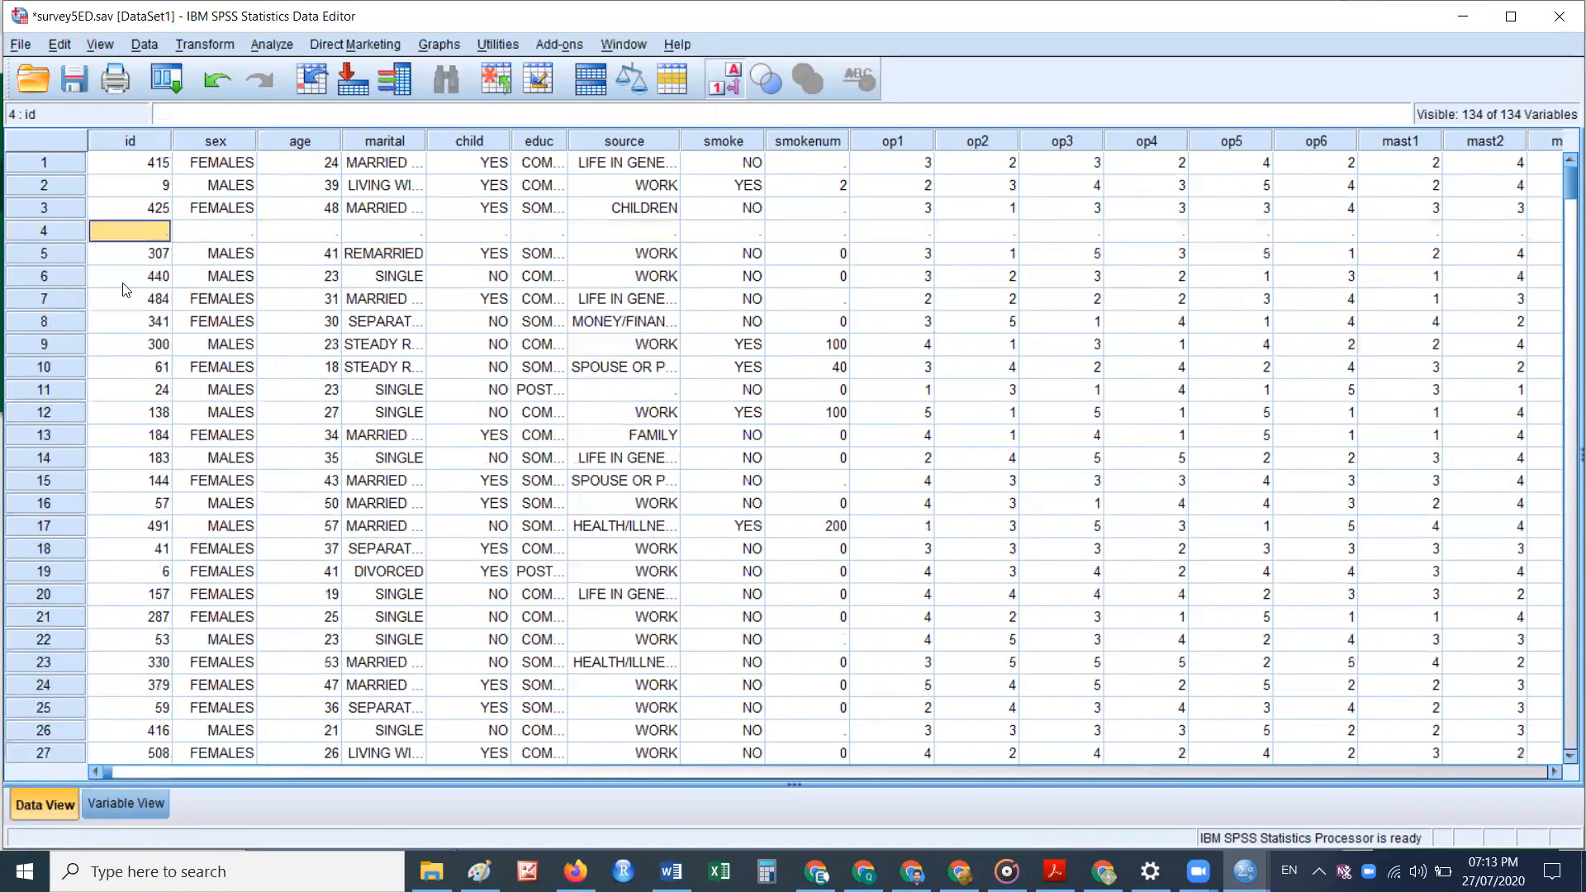
Step: Delete the blank case in row 4
click(56, 232)
right_click(57, 231)
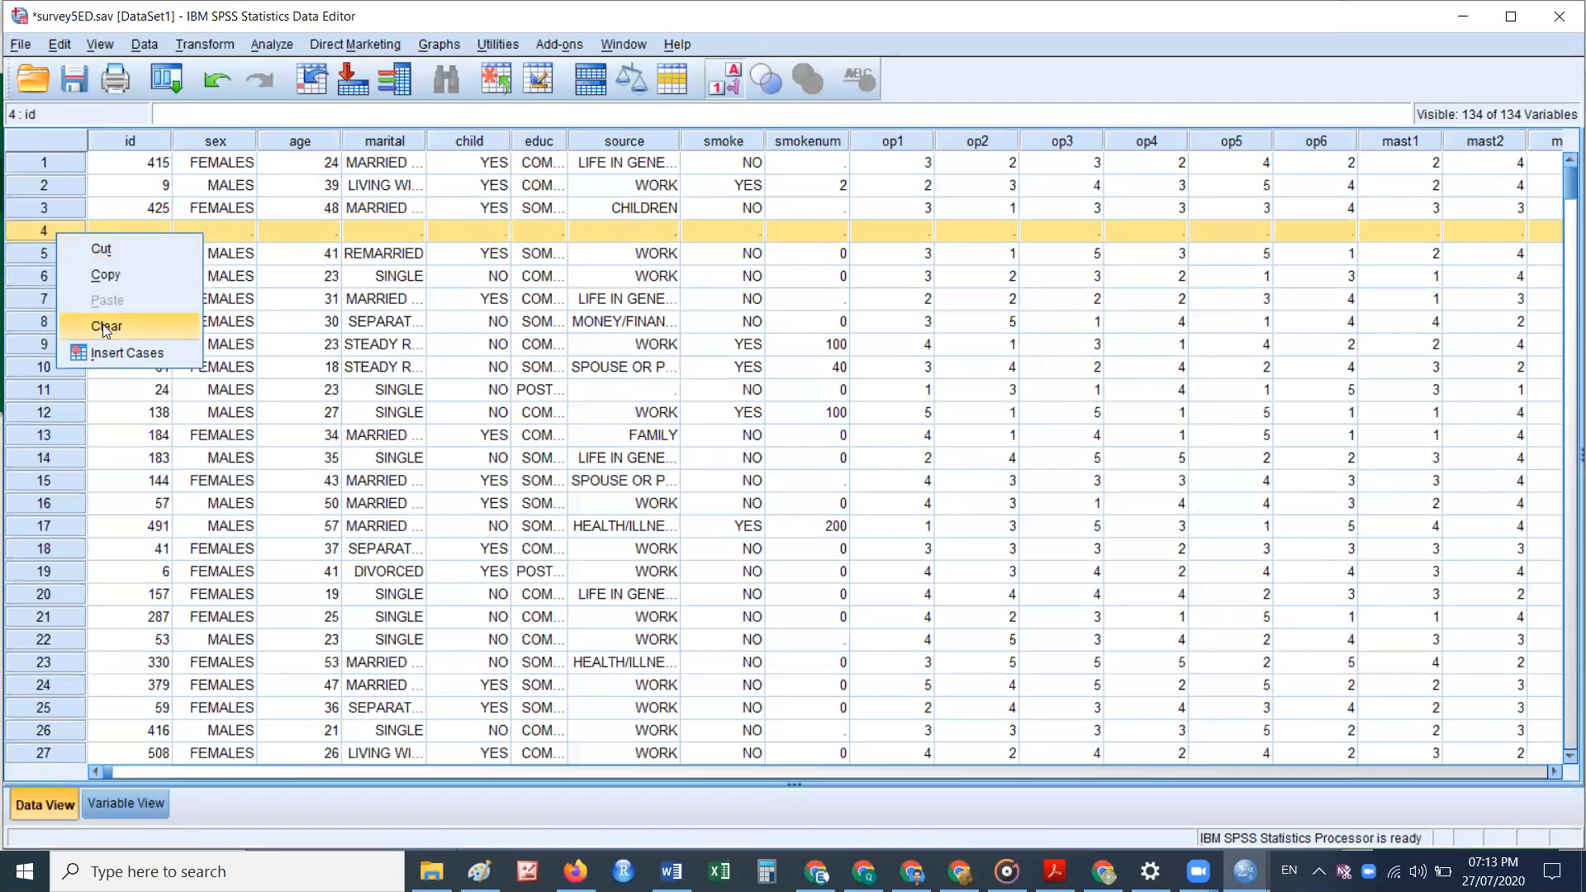
click(103, 326)
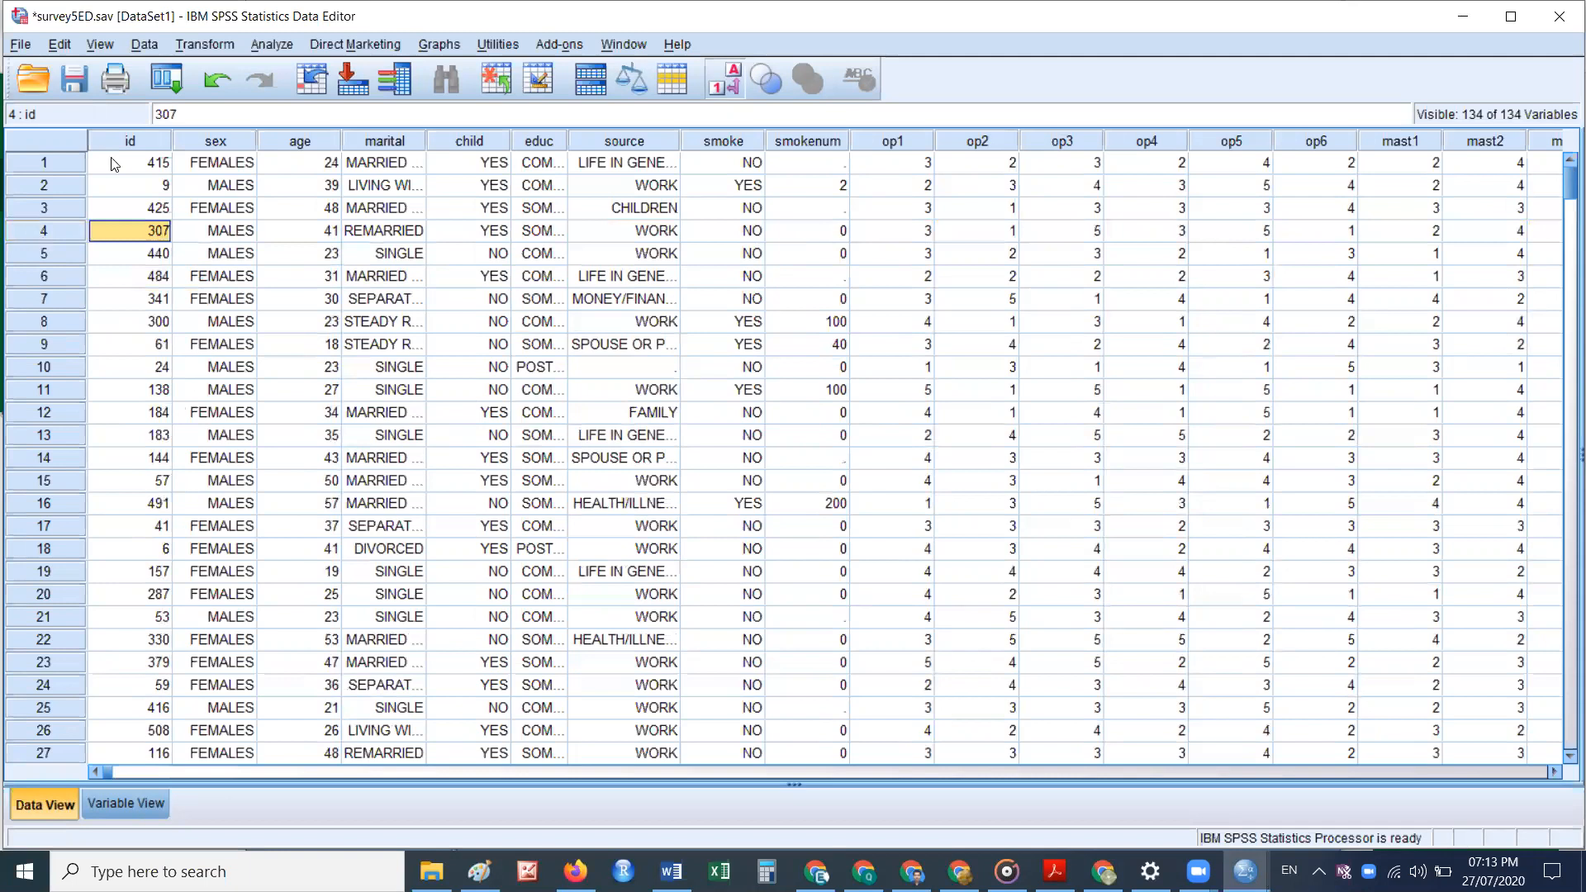
Step: Insert a new empty variable before the sex variable
click(210, 144)
right_click(210, 143)
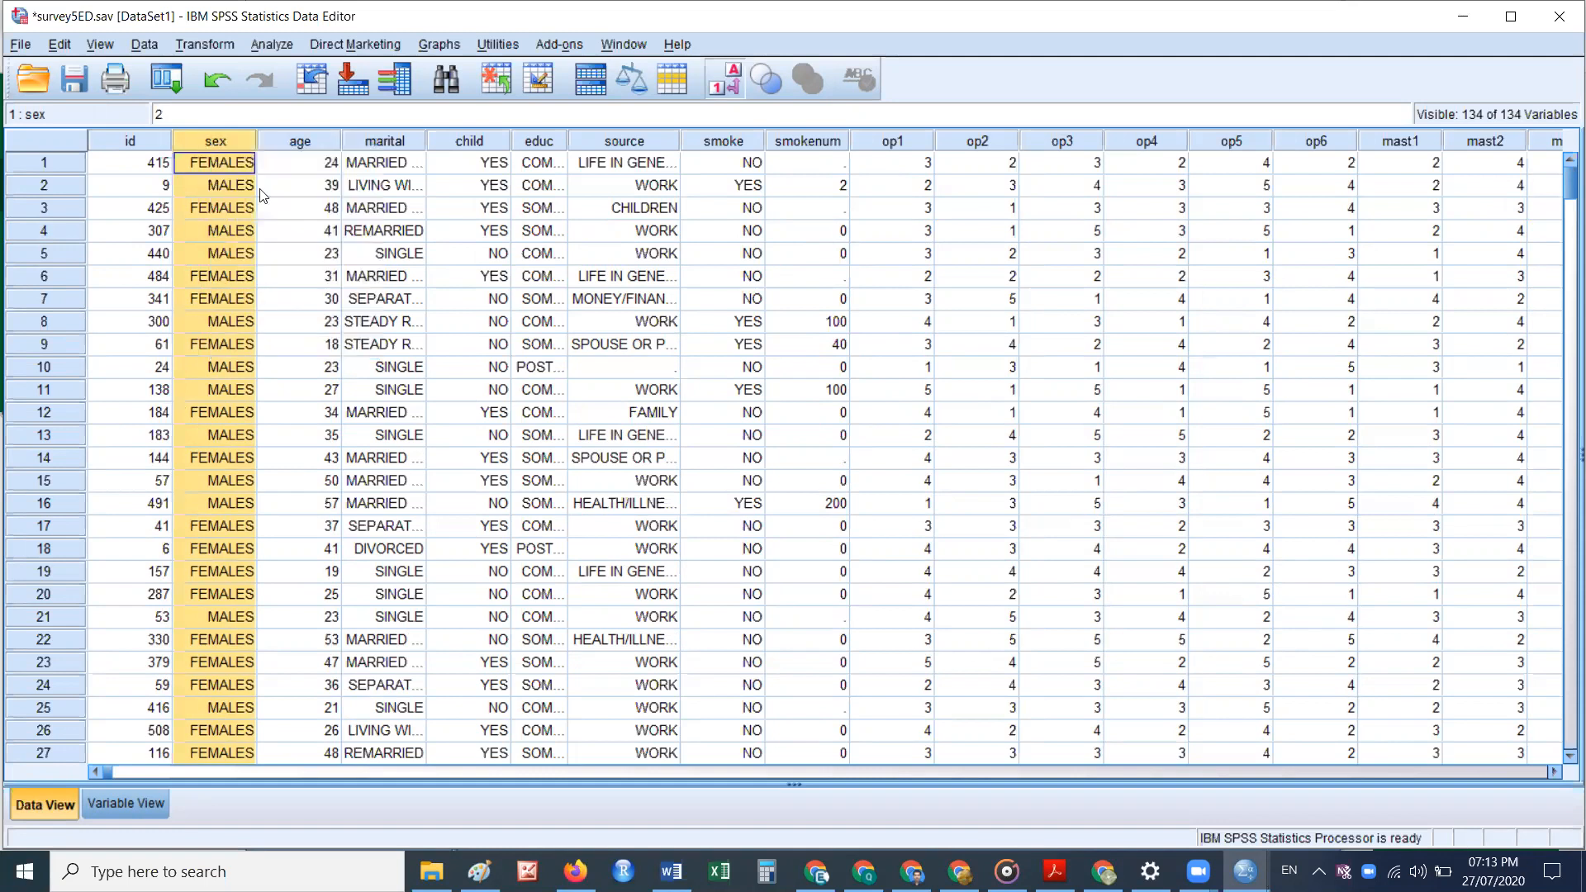
right_click(223, 133)
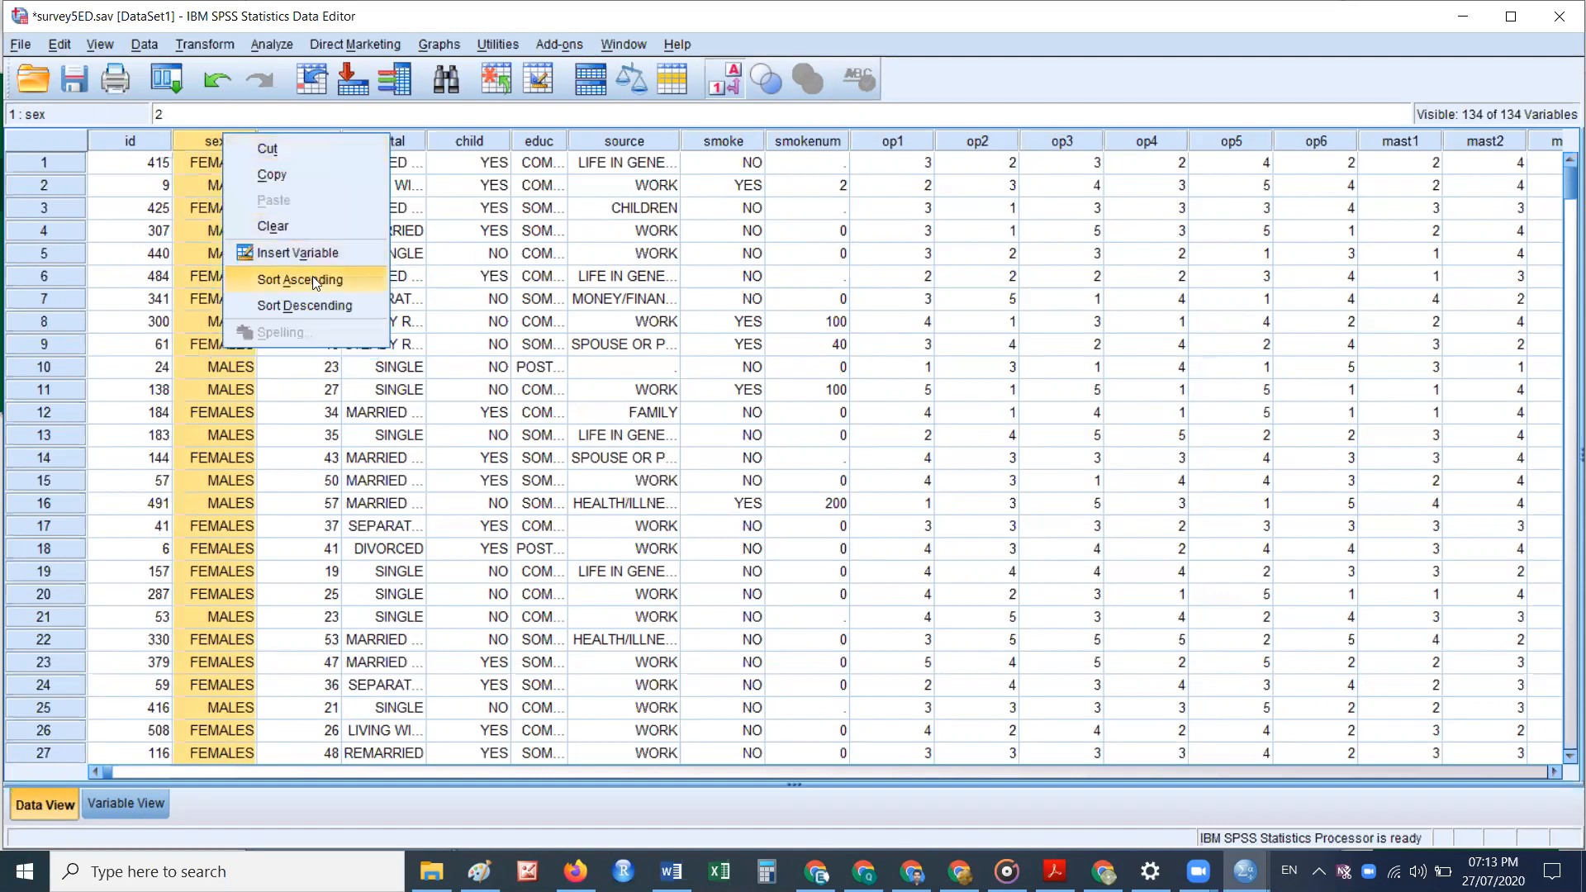
click(324, 256)
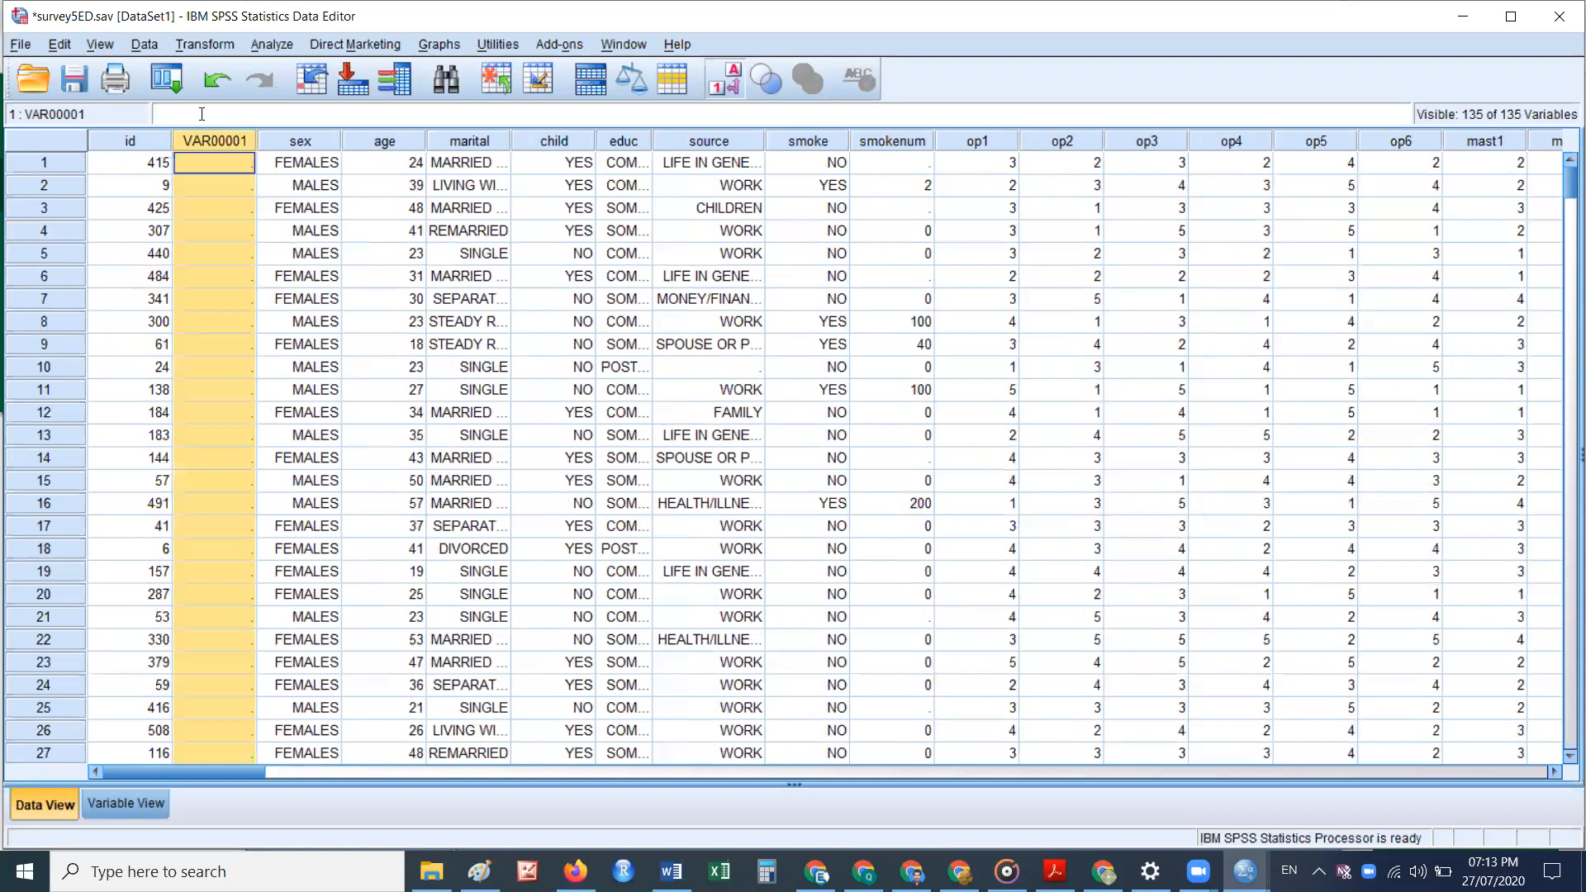
Step: Delete the empty variable between id and sex, and select the sex column
right_click(211, 139)
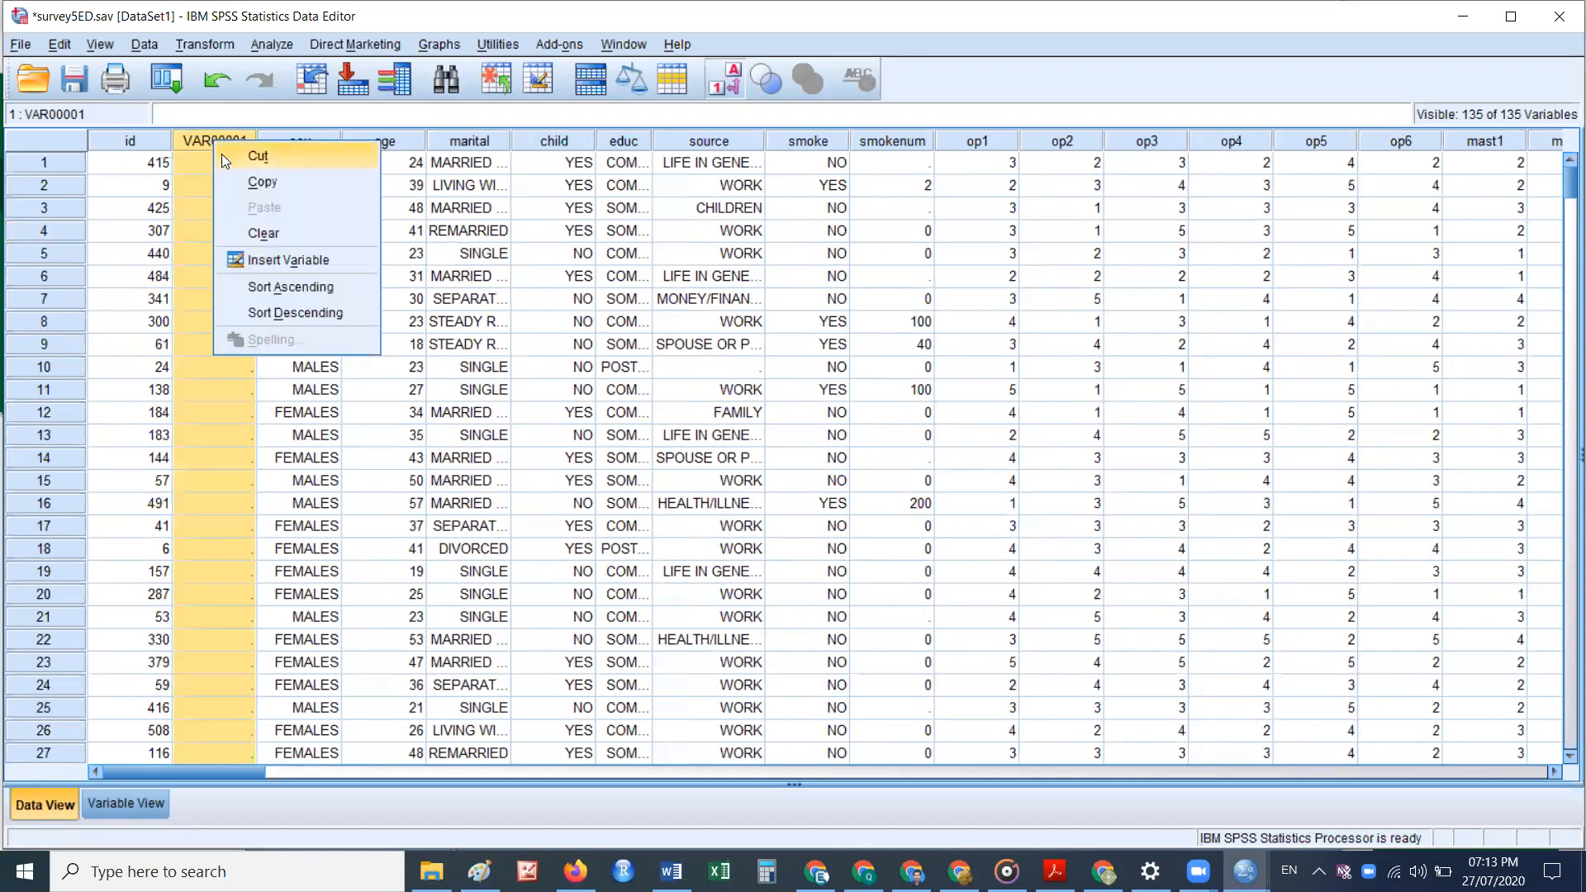
click(281, 233)
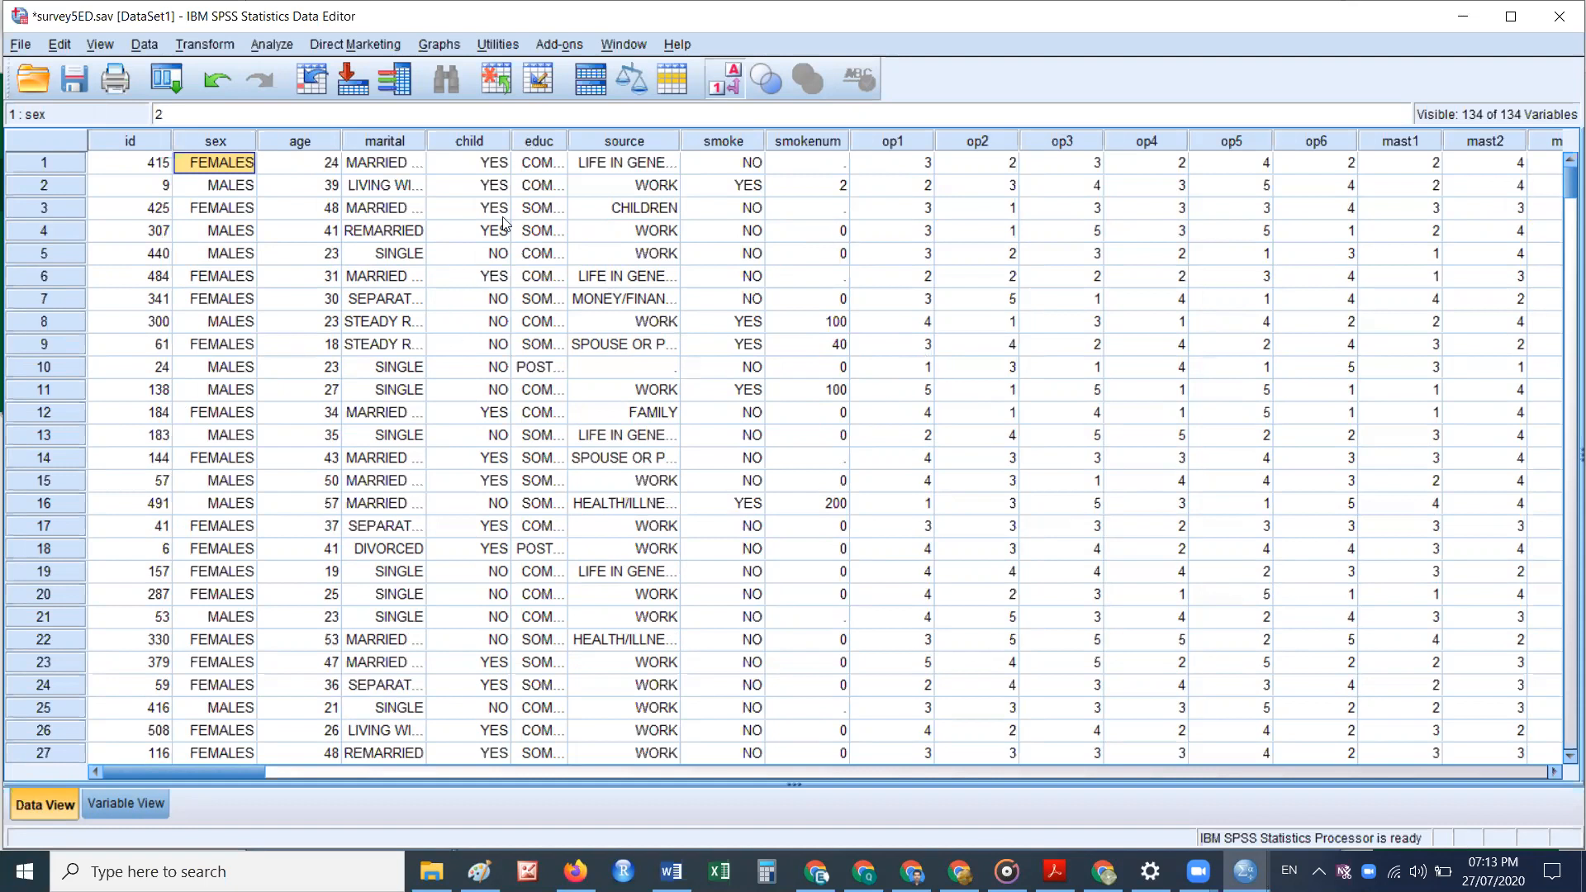
click(253, 138)
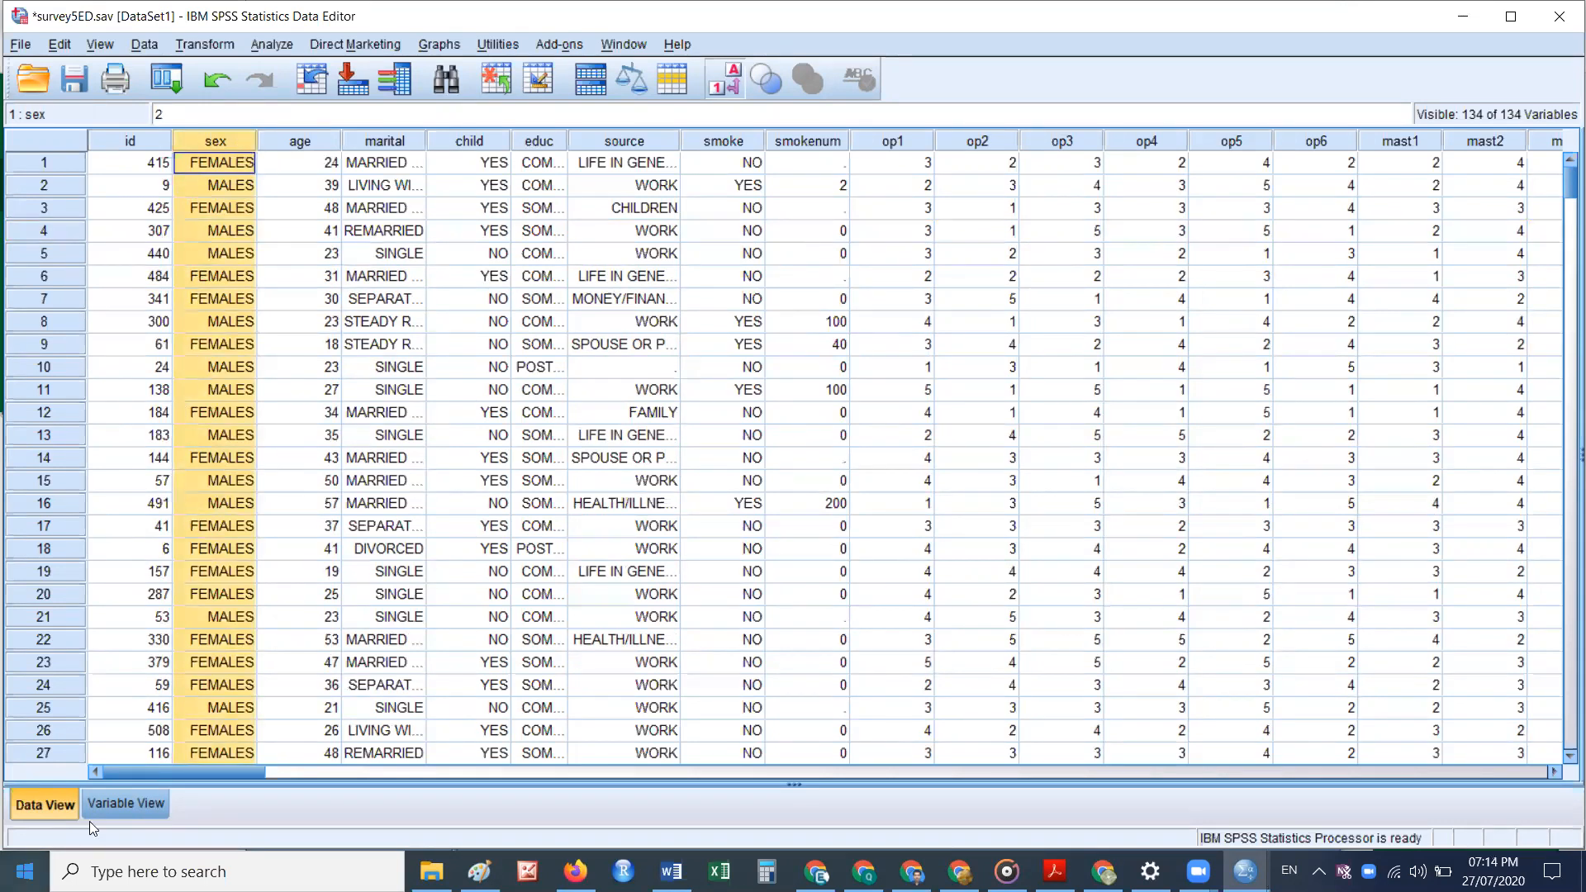
Step: Check the list of variable definitions and return to the case data
click(117, 809)
scroll(213, 478, up, 20)
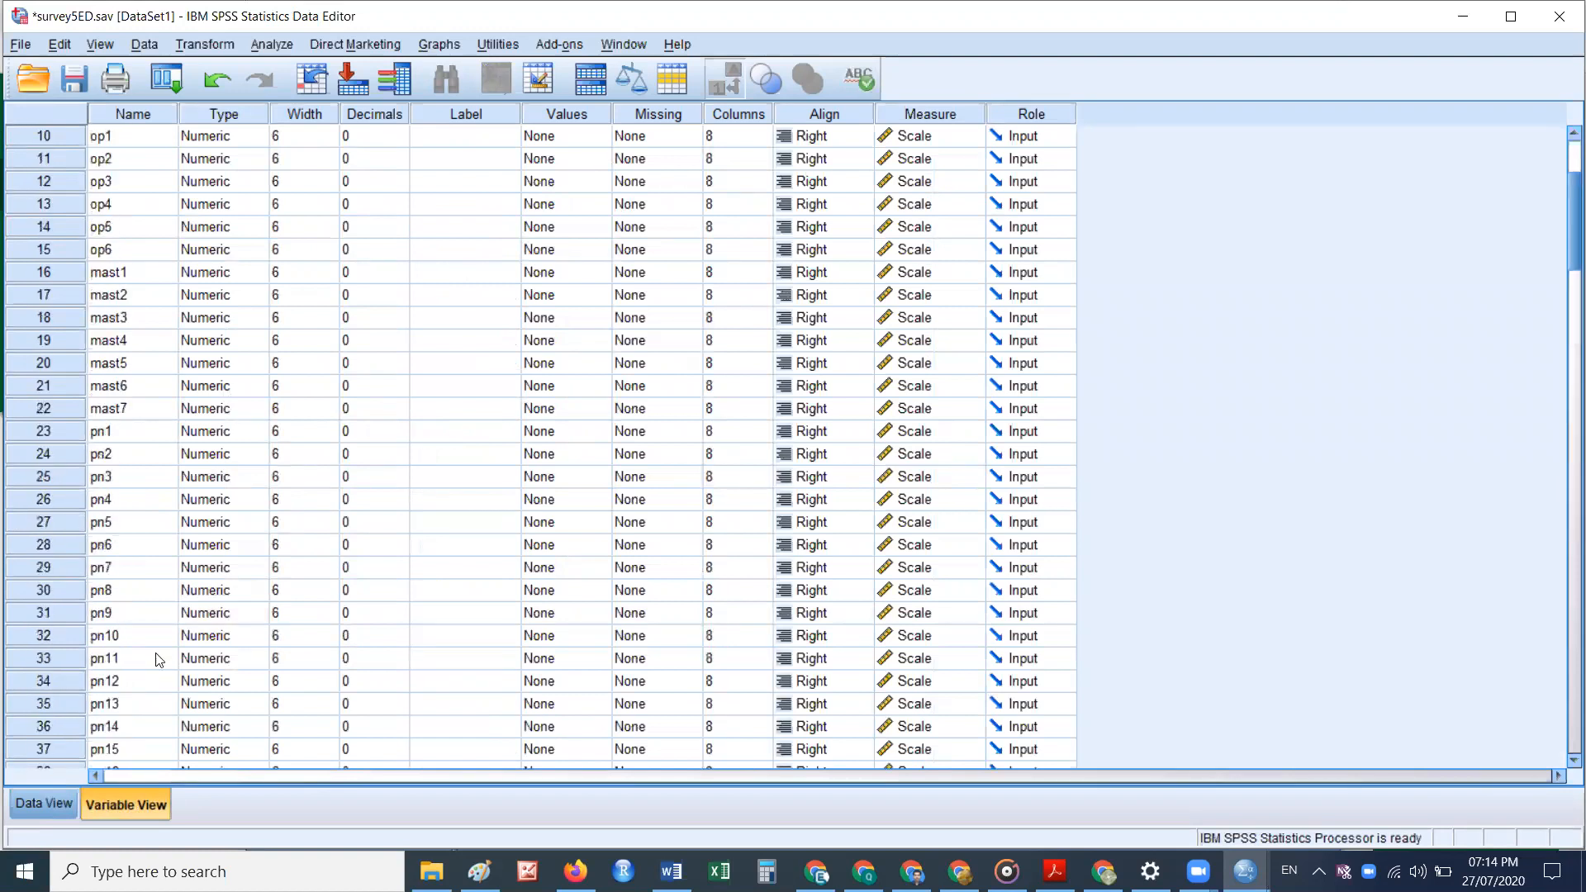
click(53, 798)
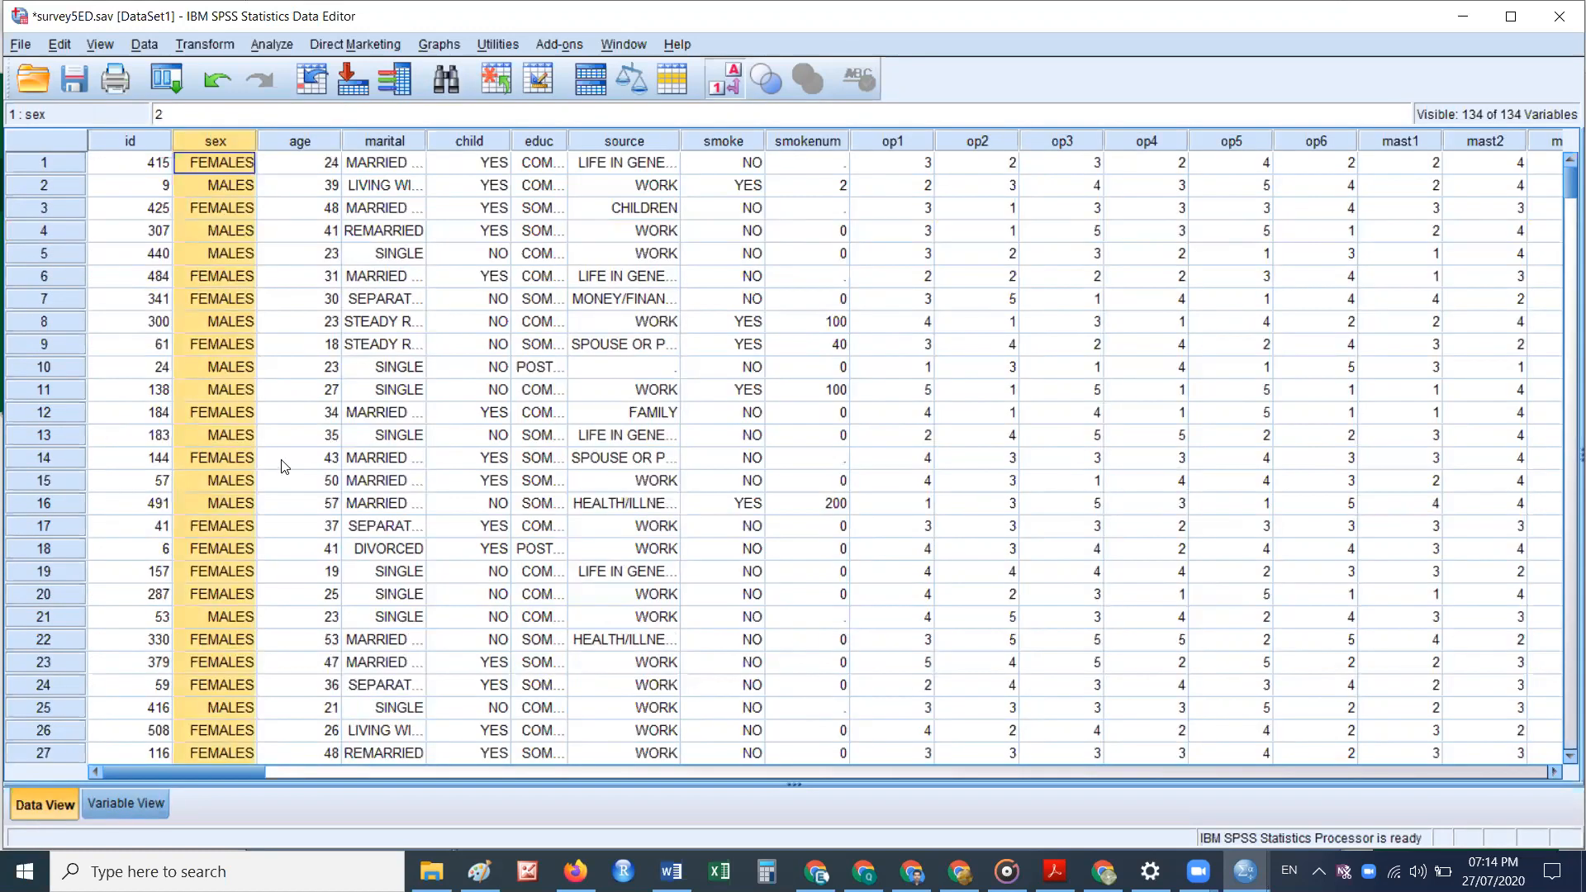
Step: Select the age value of case 2 and hide the value labels so the data shows numeric codes
click(299, 185)
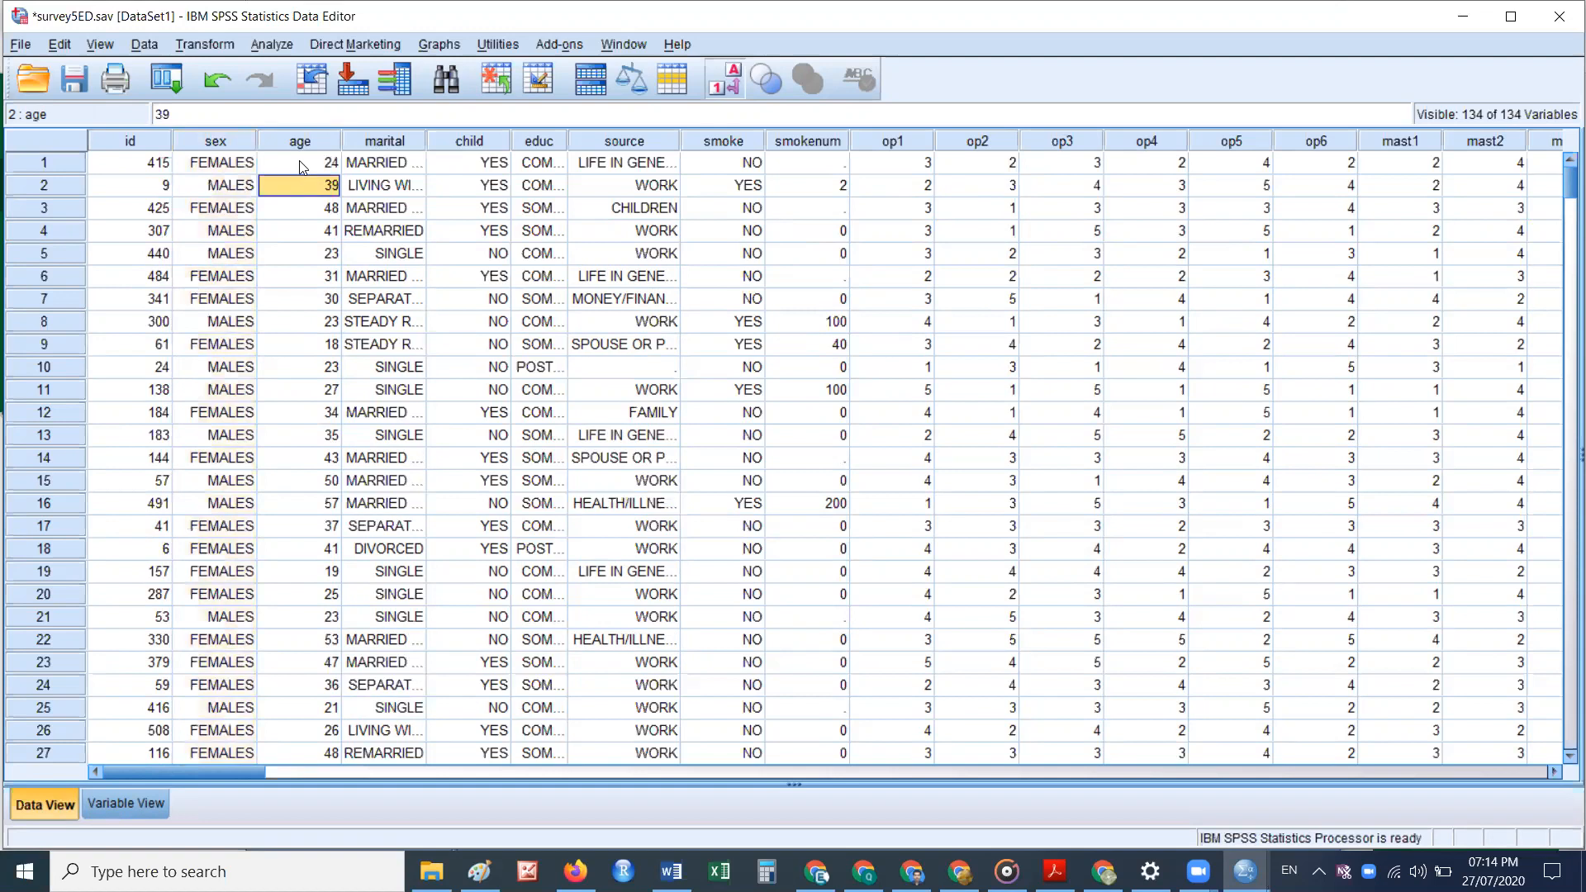
click(104, 44)
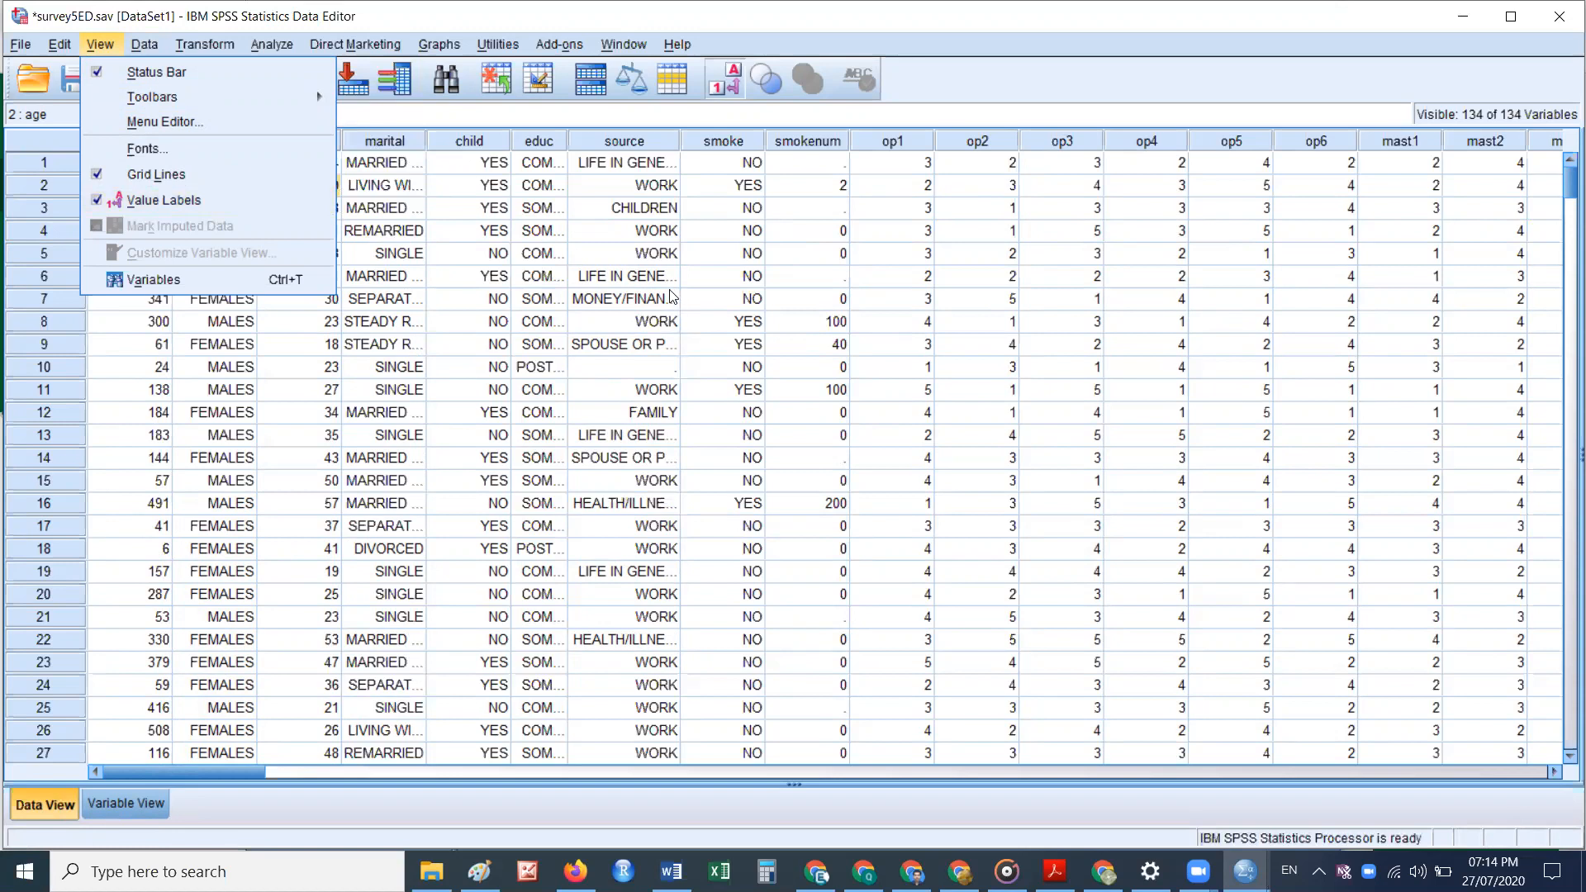
click(172, 198)
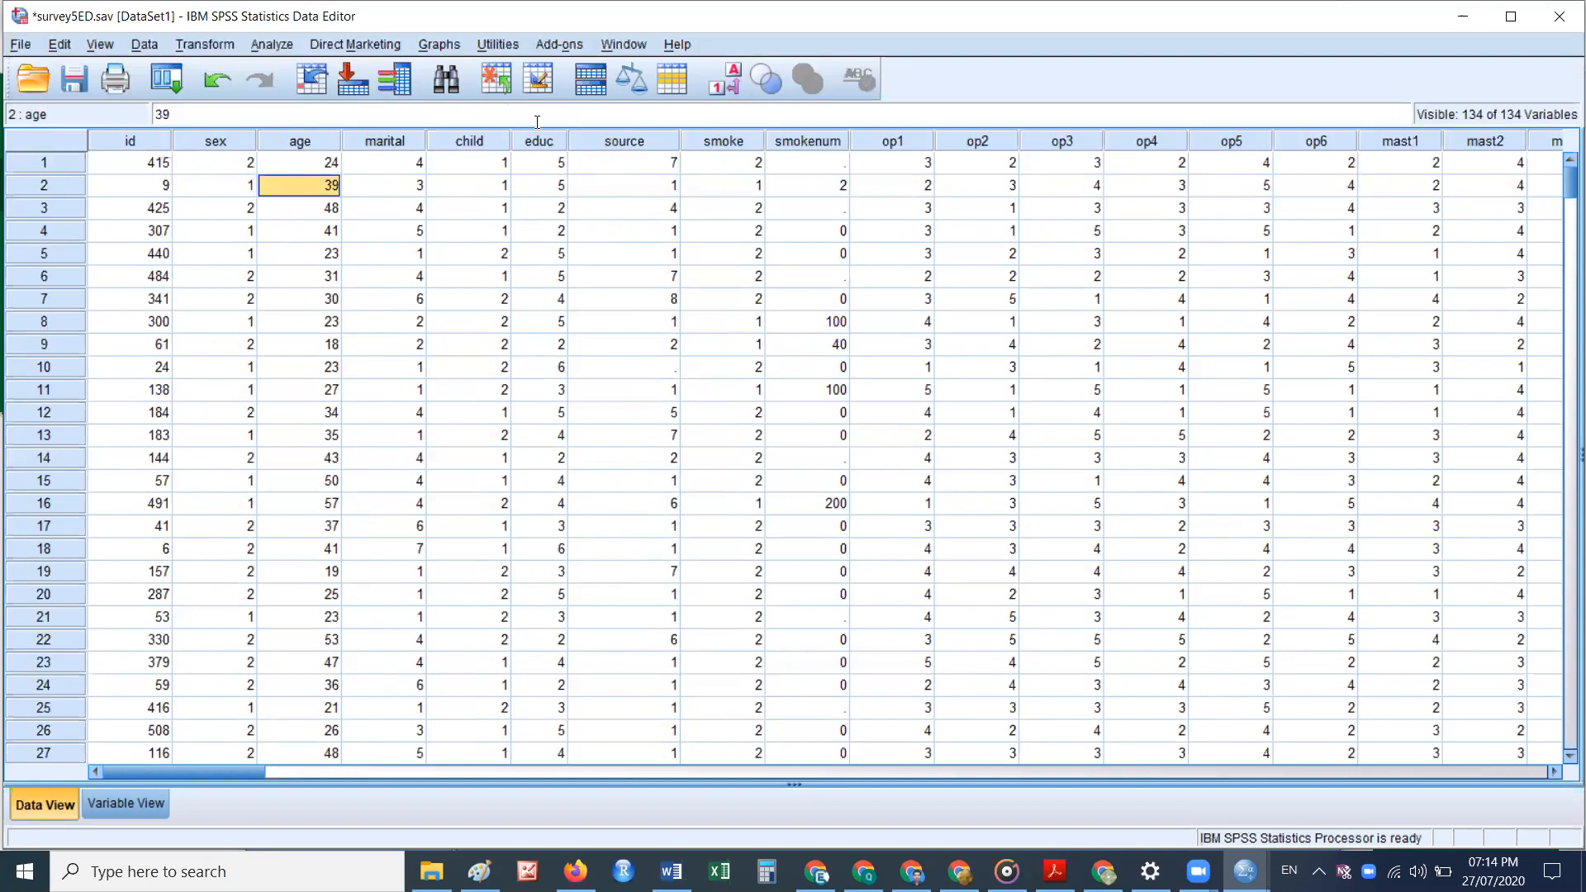
Step: Select the educ value of case 1, show the value labels and widen the educ column
click(555, 164)
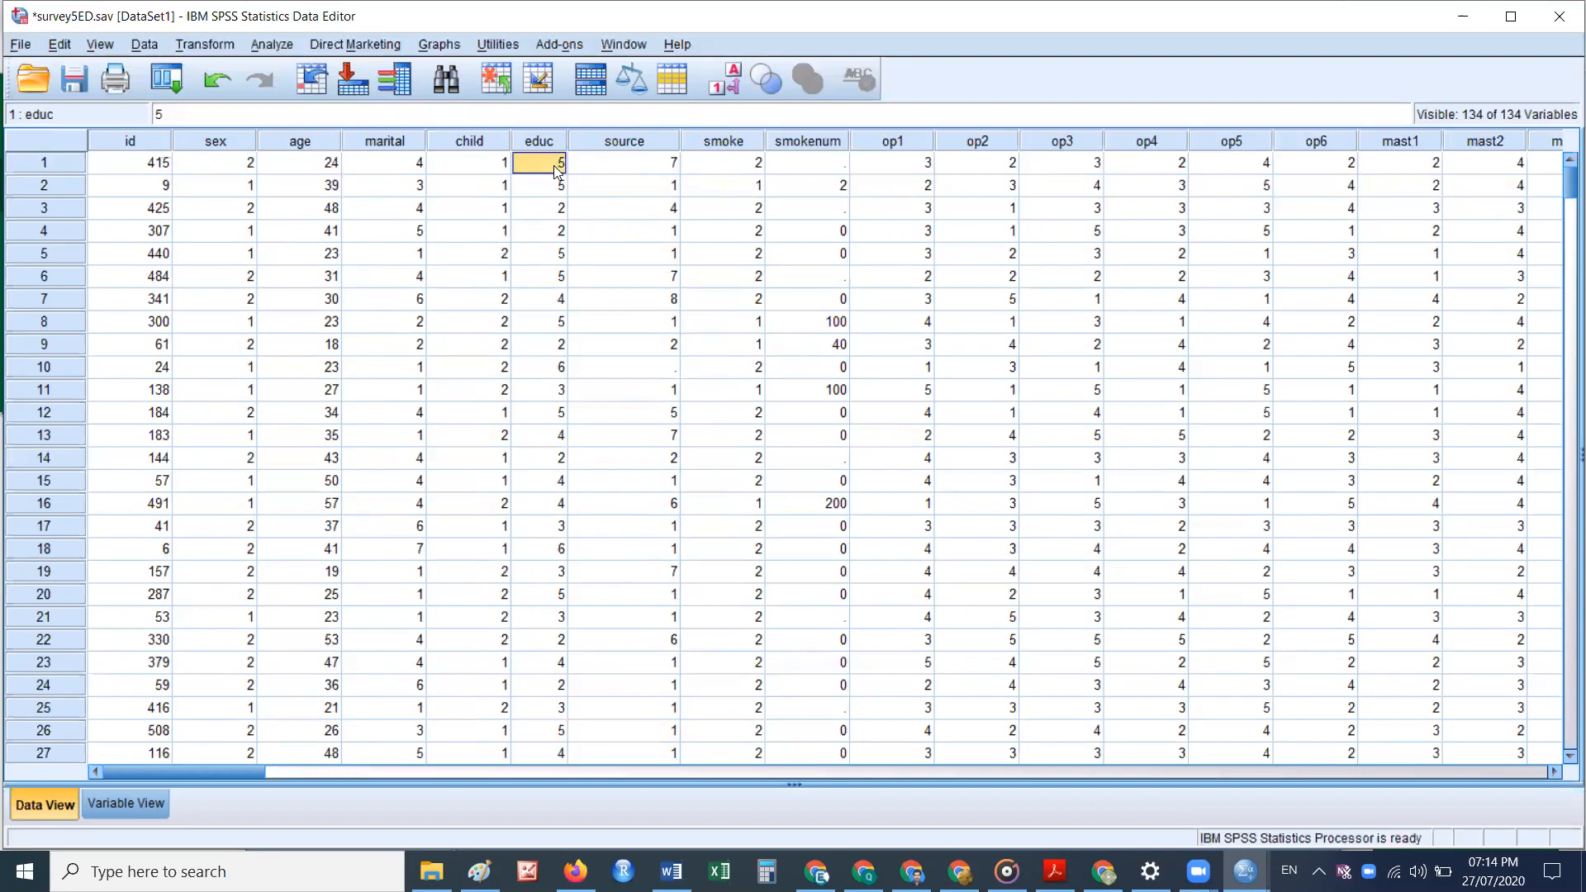
click(730, 84)
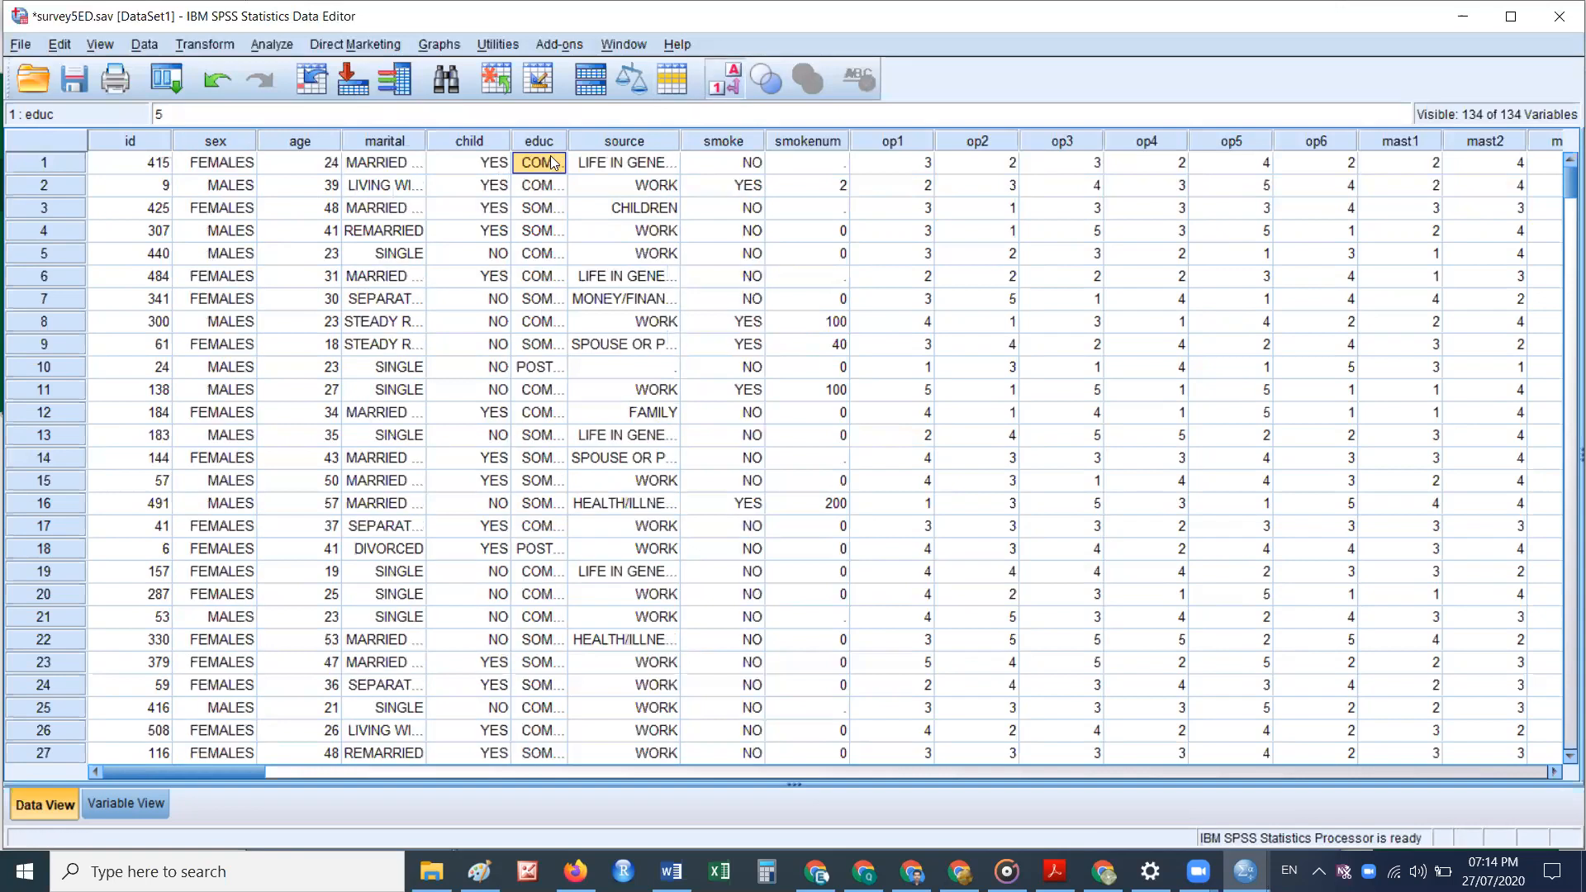
drag(568, 141, 688, 141)
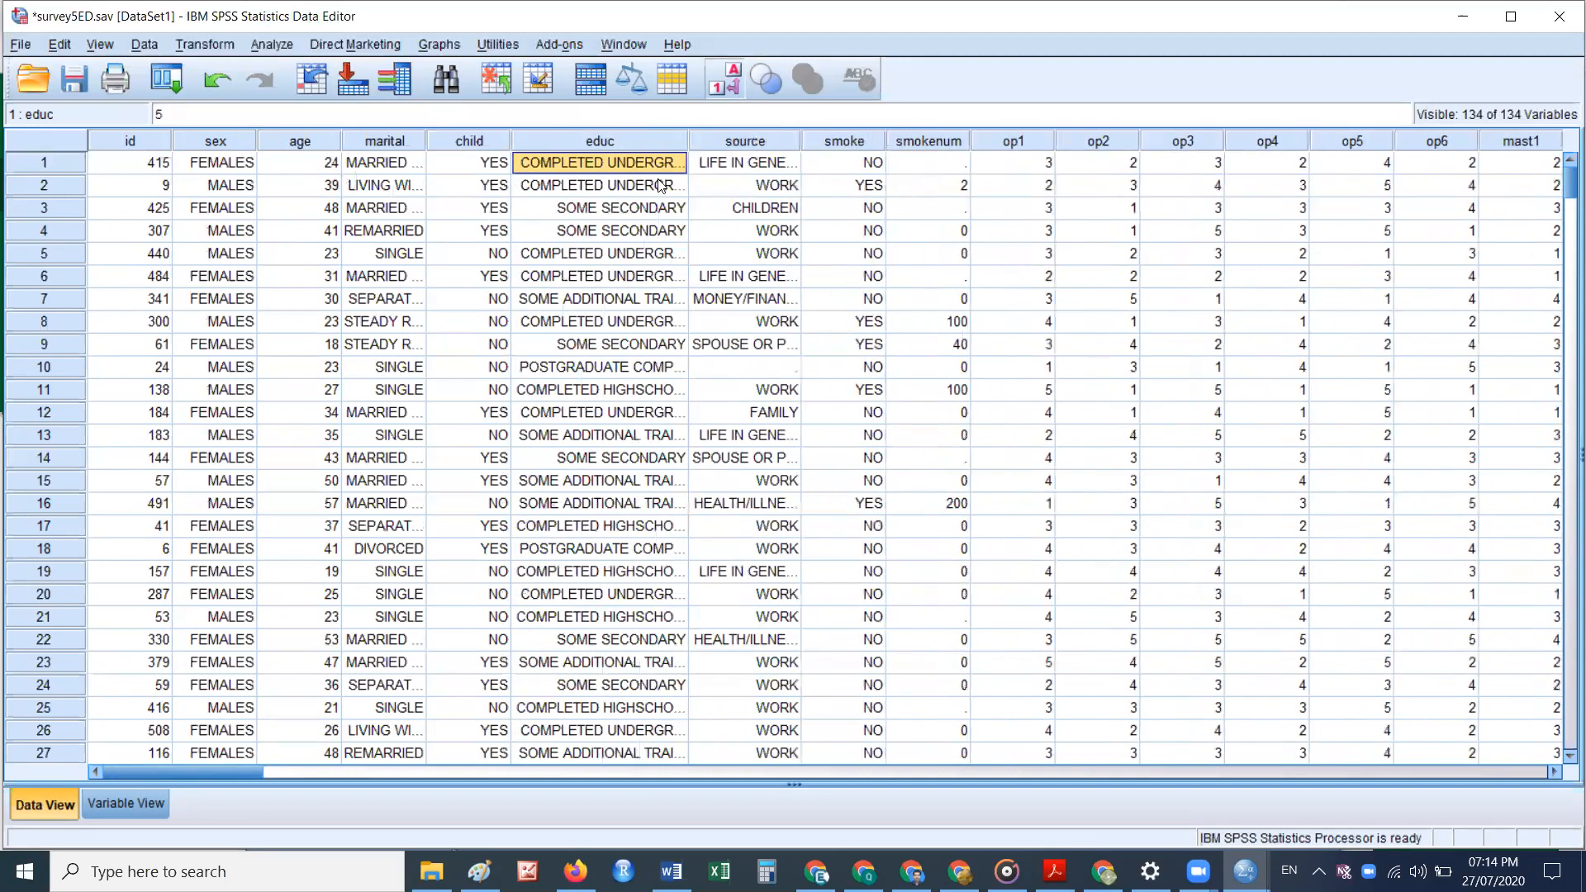
Step: Switch the case data to numeric codes and back to value labels to compare the educ entries
click(725, 82)
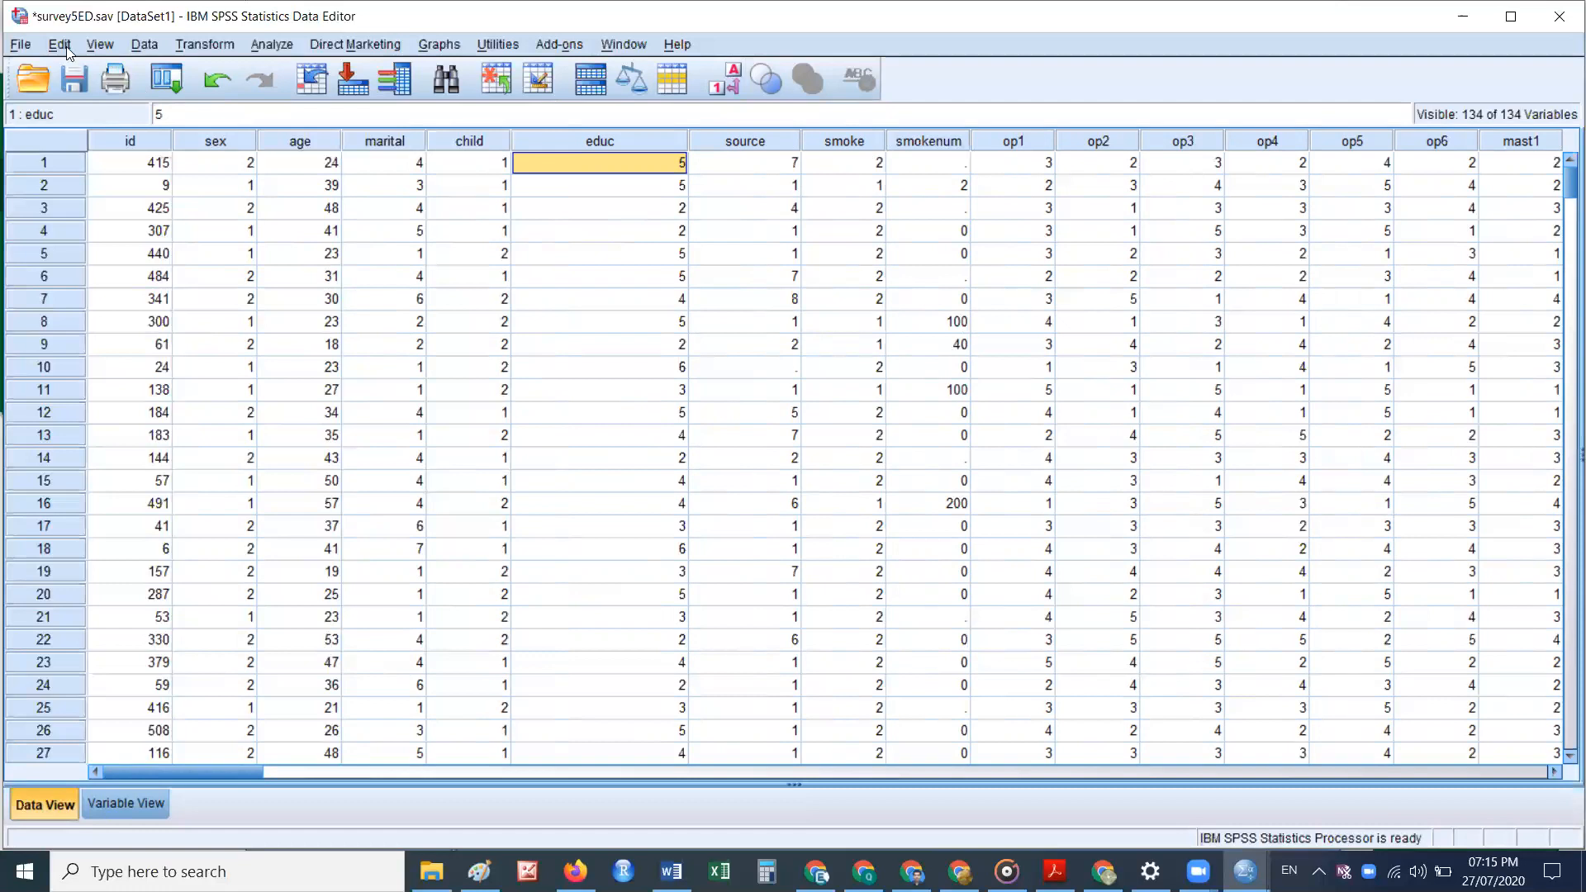
click(103, 44)
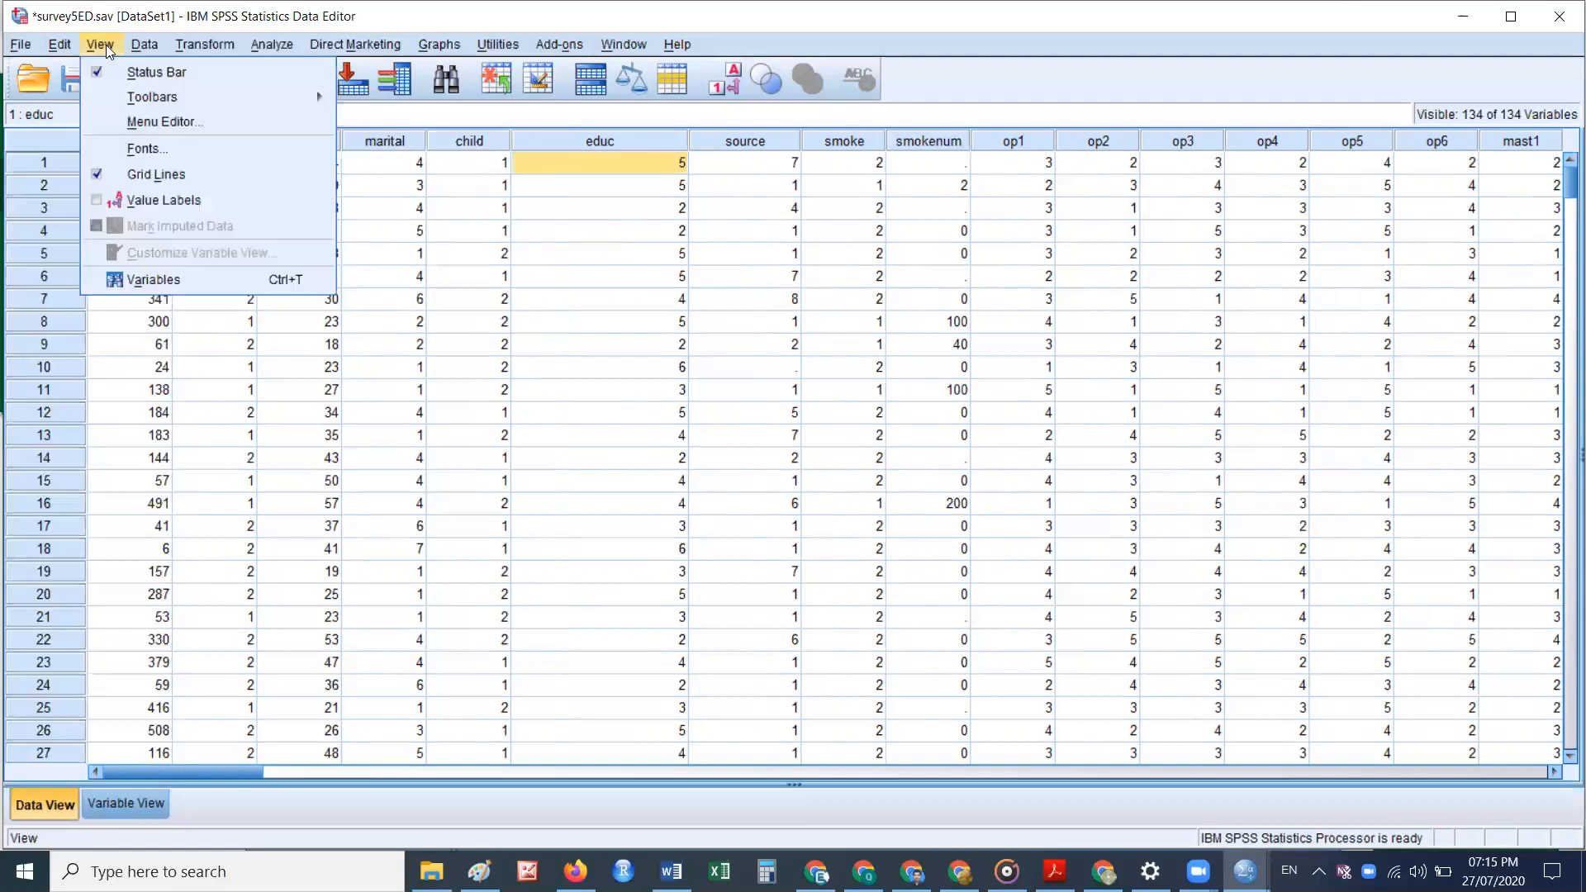
click(183, 207)
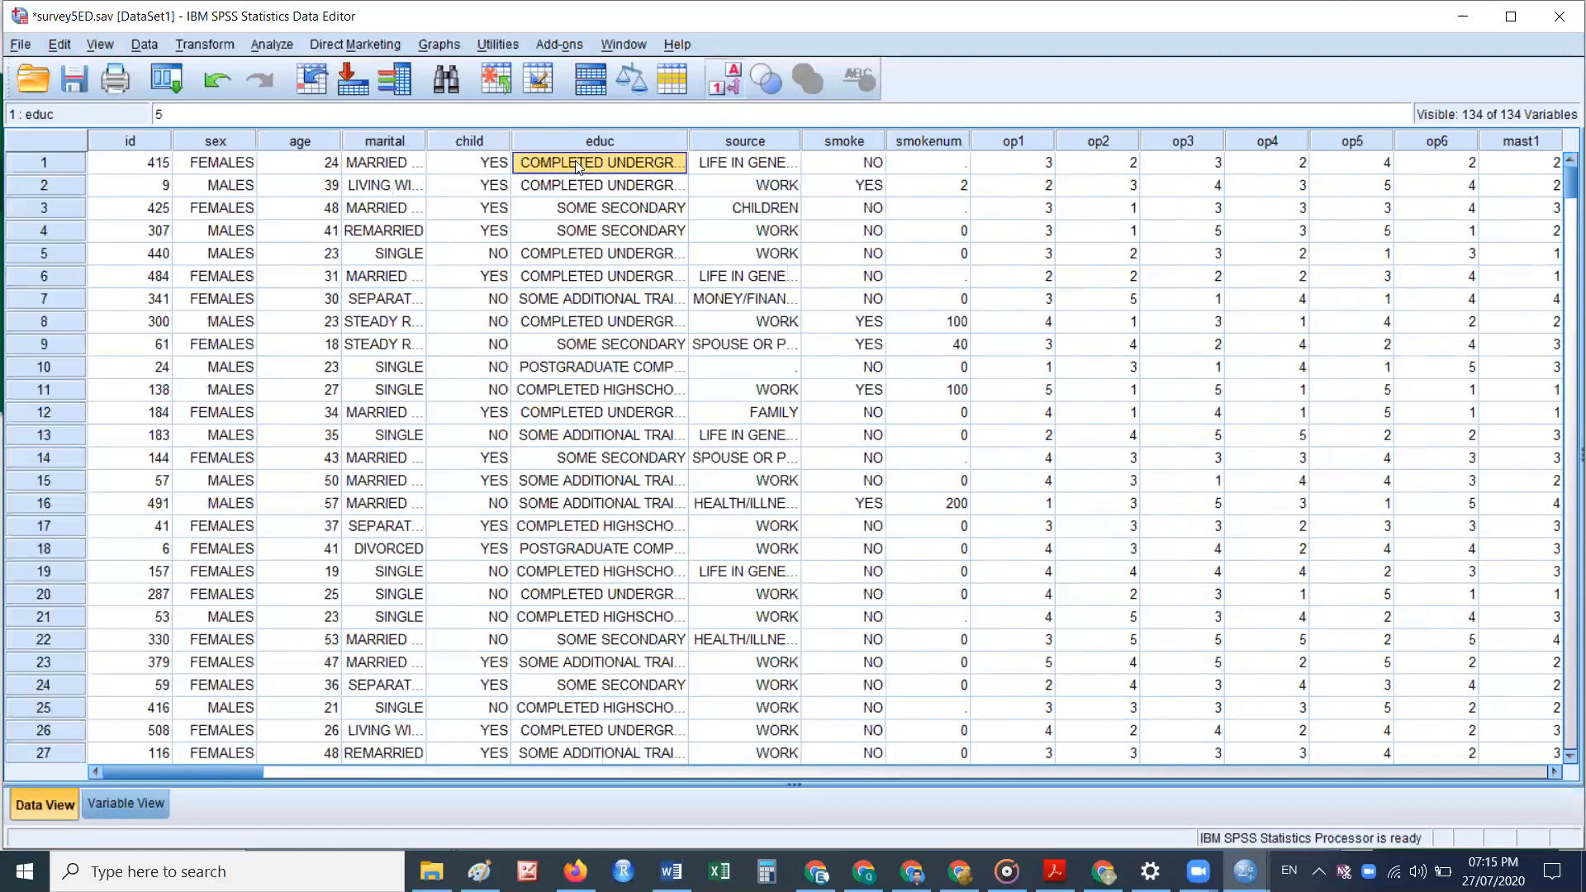
click(112, 47)
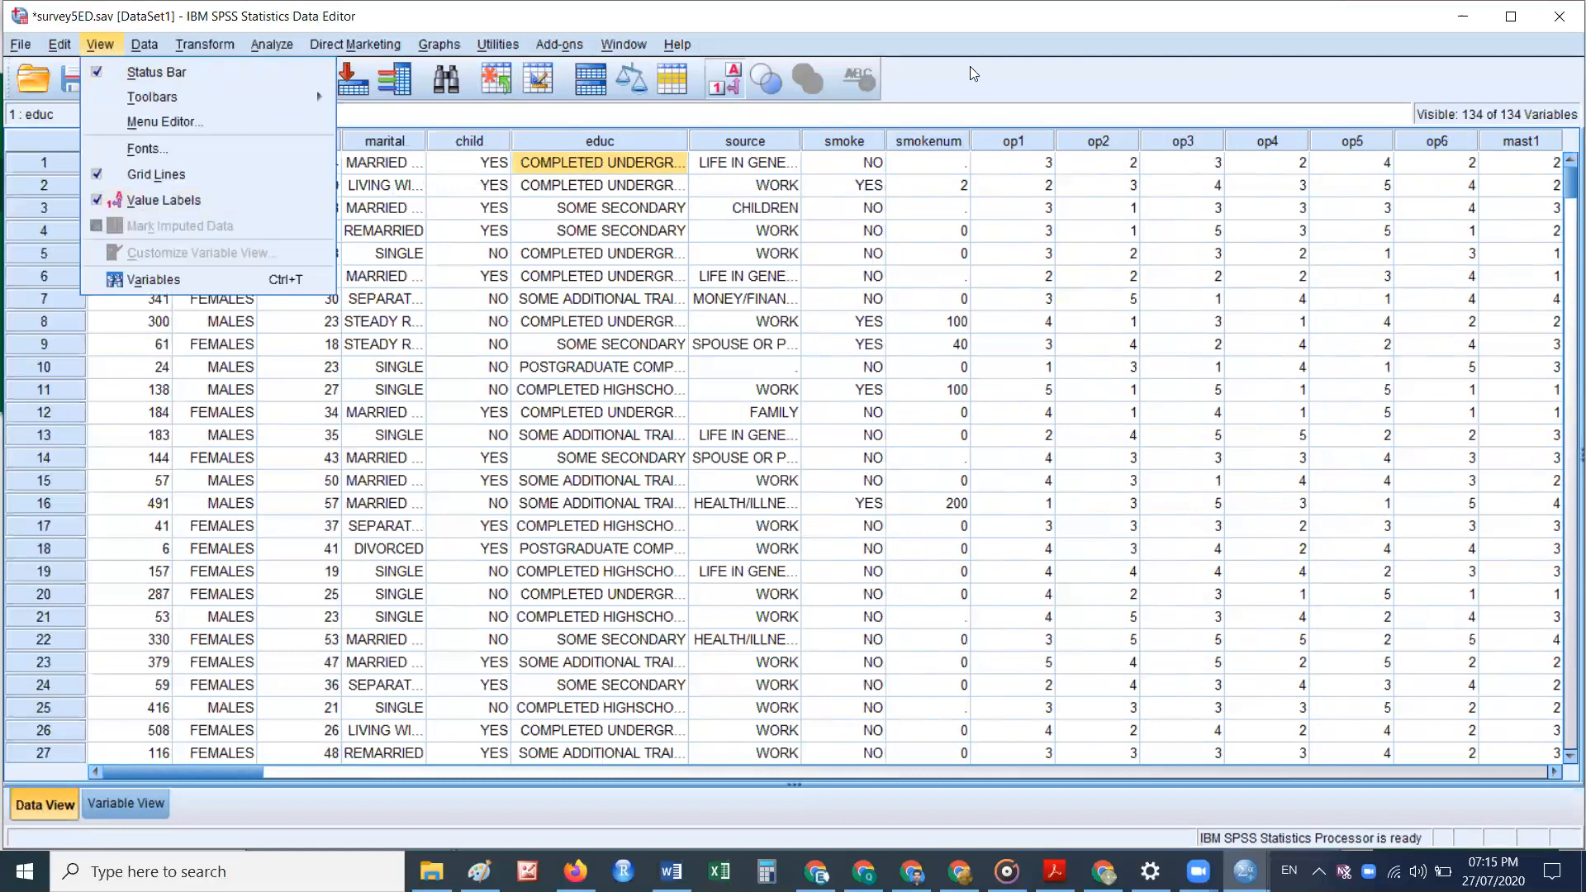
click(806, 39)
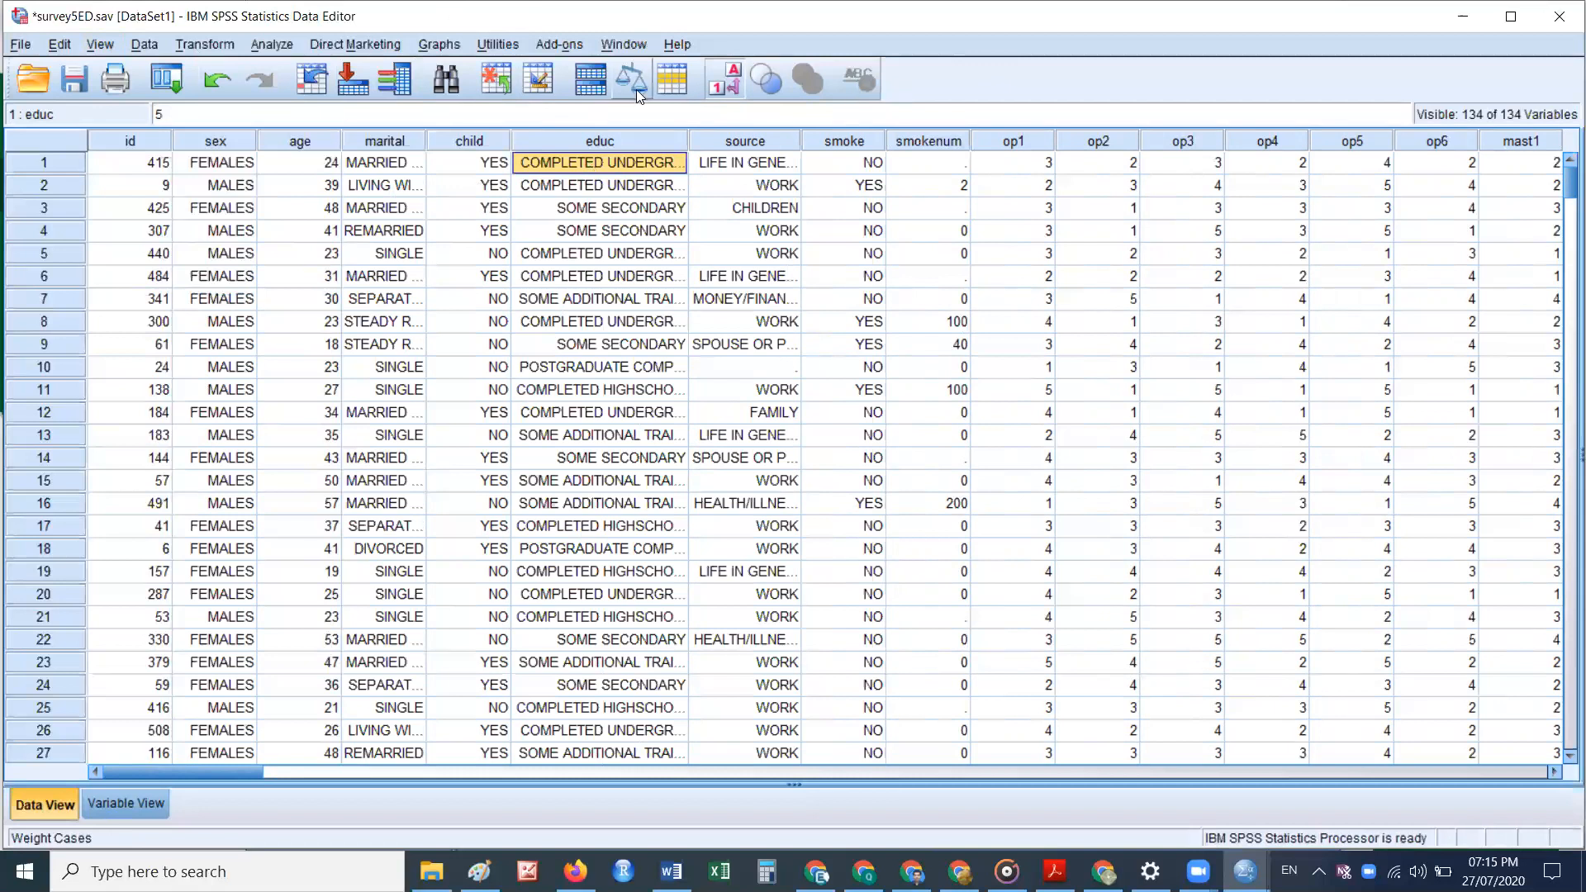
Step: Toggle the value labels until the case data displays numeric codes
click(732, 88)
click(733, 88)
click(733, 87)
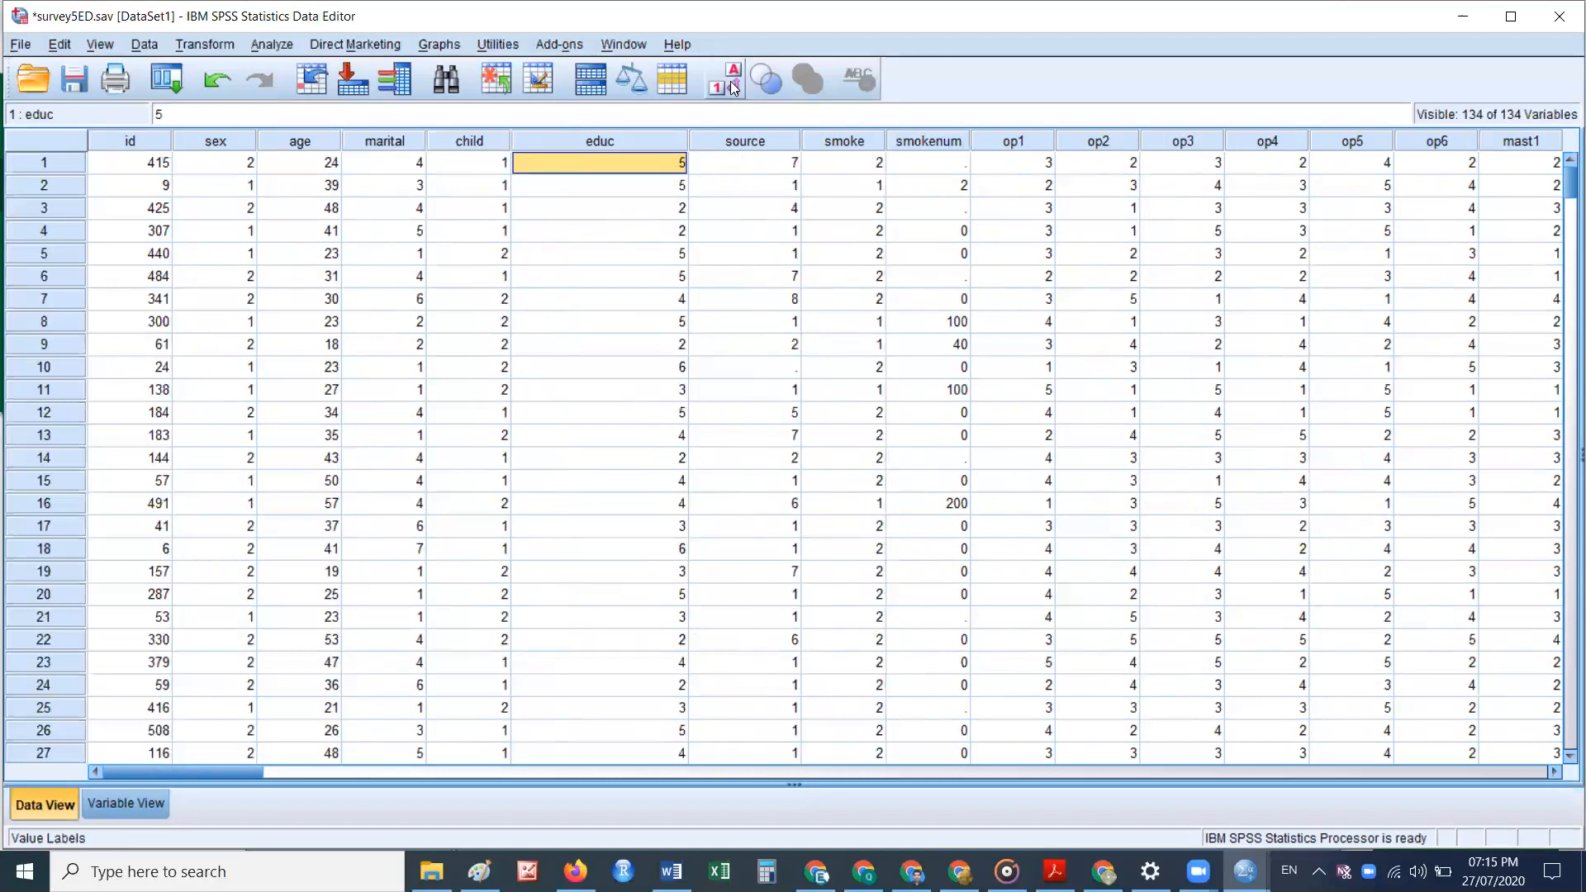
Step: Select the marital value of case 1, show the value labels and widen the marital column
click(401, 165)
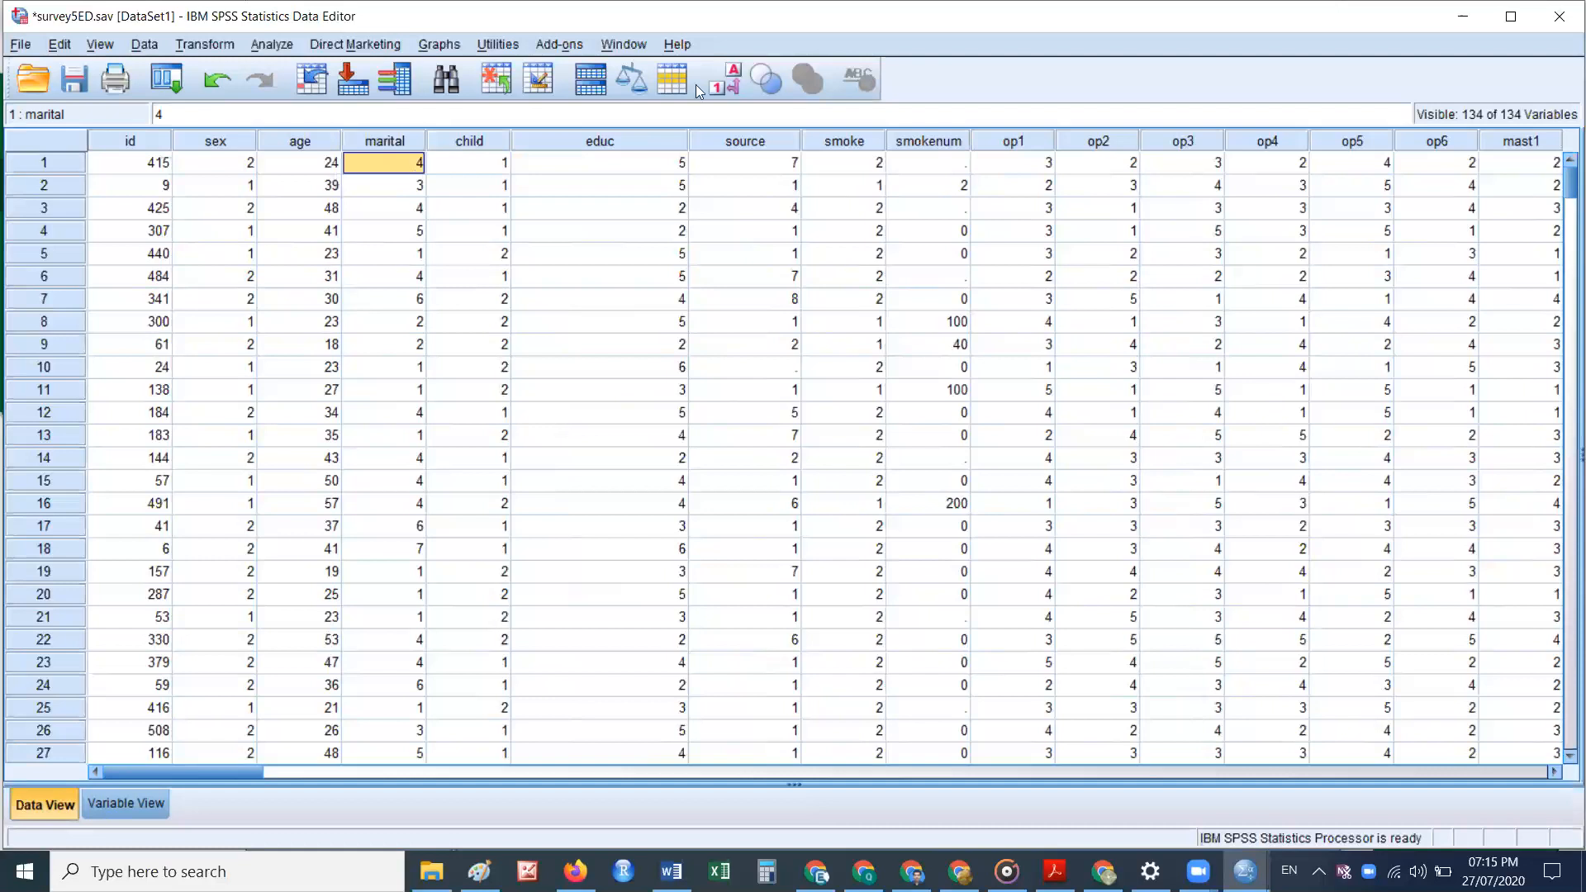
click(725, 80)
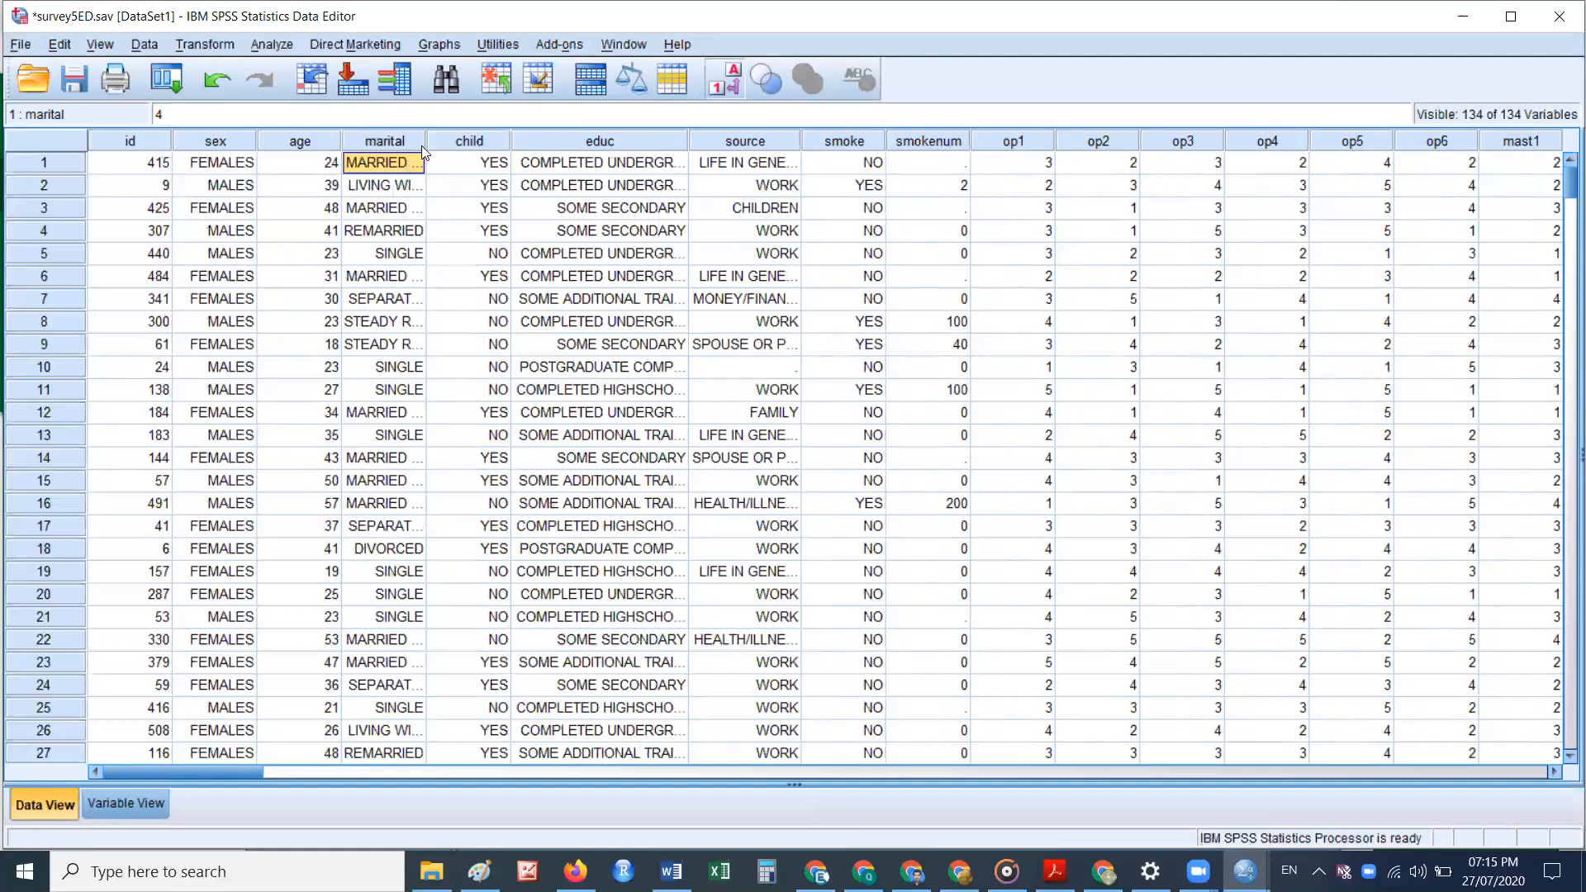
drag(427, 141, 555, 142)
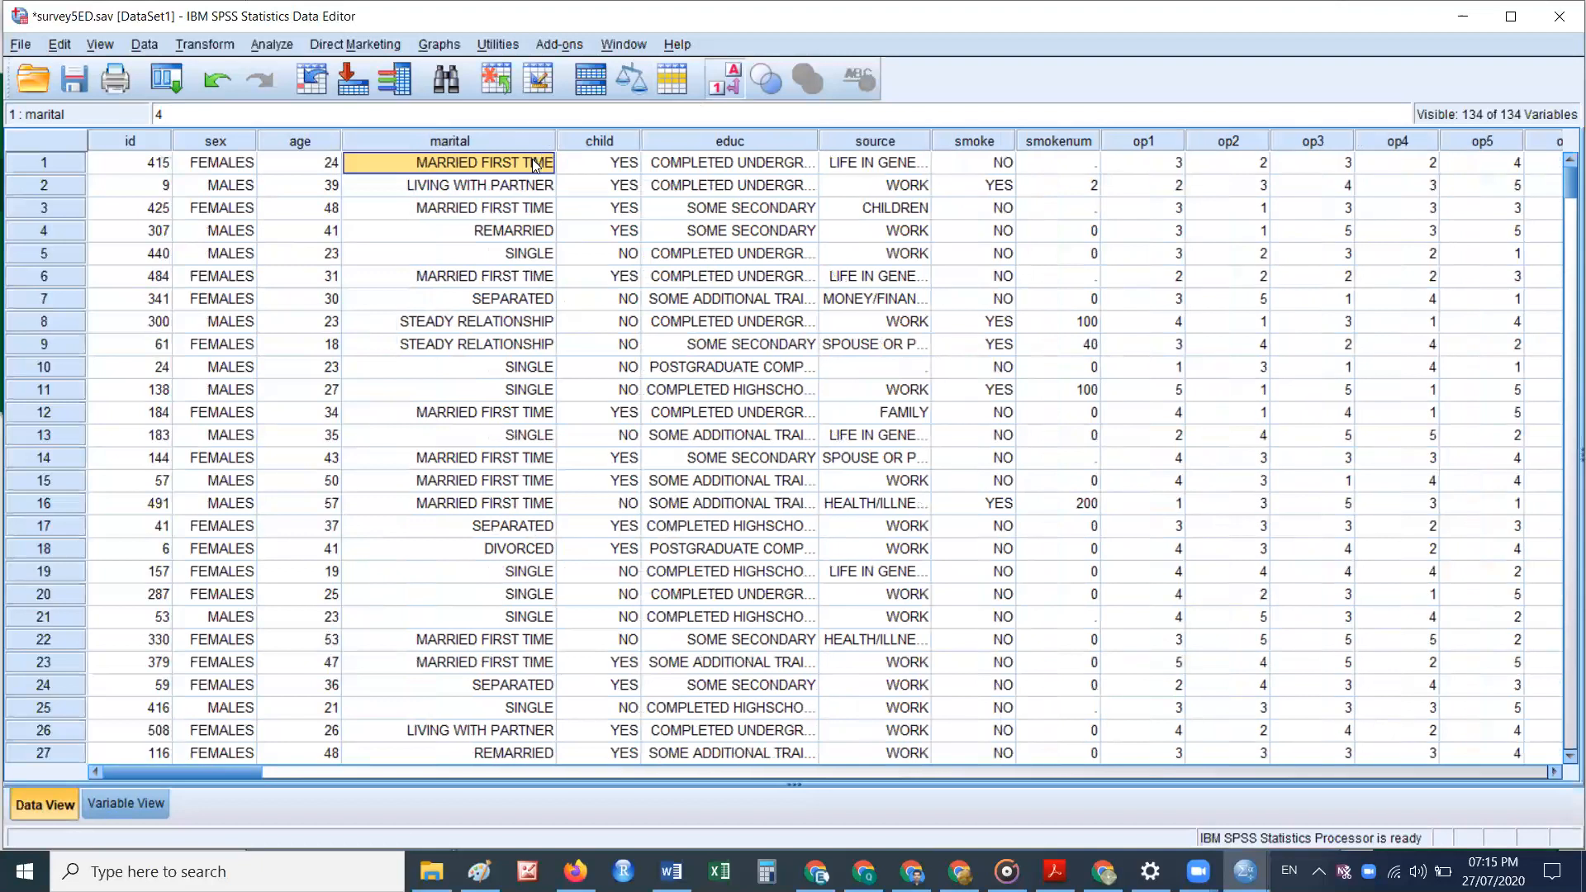
Step: Compare the marital codes with their value labels, leaving the case data displayed as numeric codes
click(732, 88)
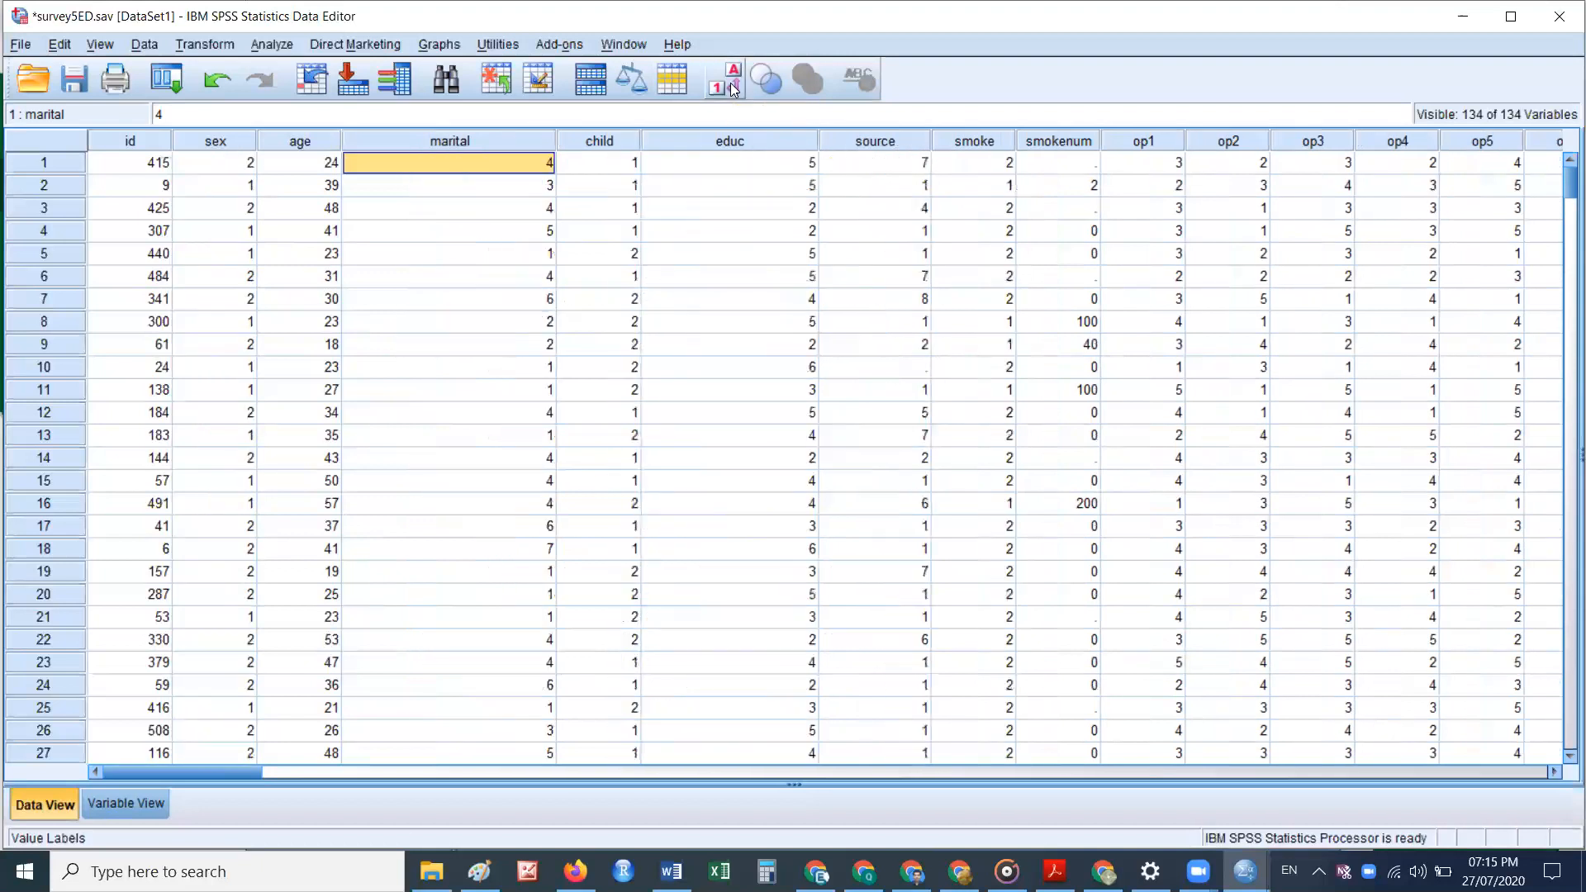
click(733, 88)
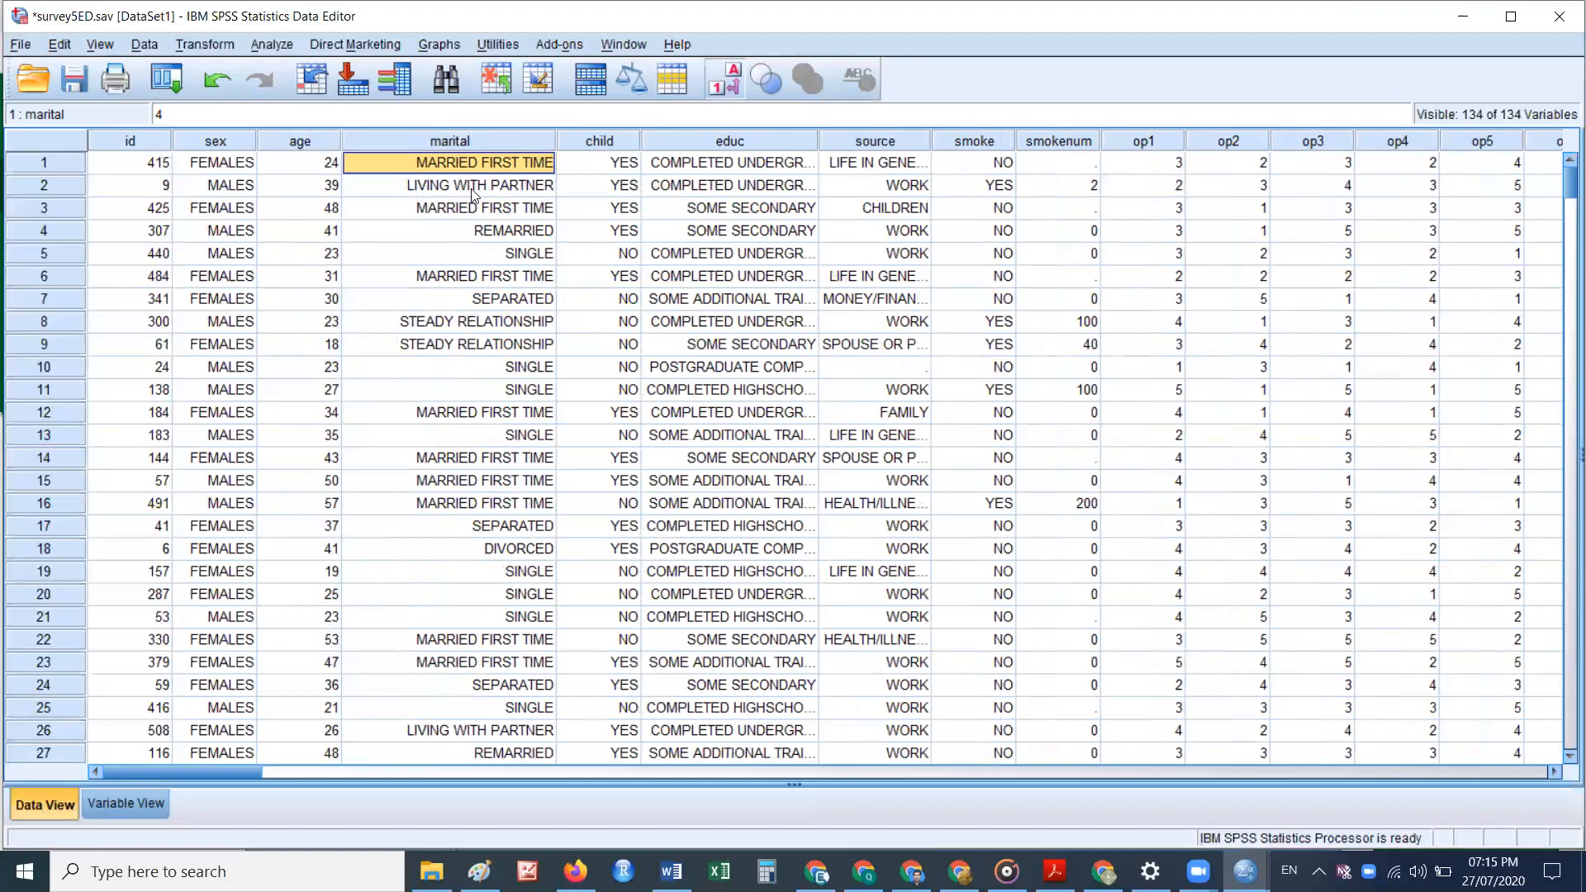
click(727, 85)
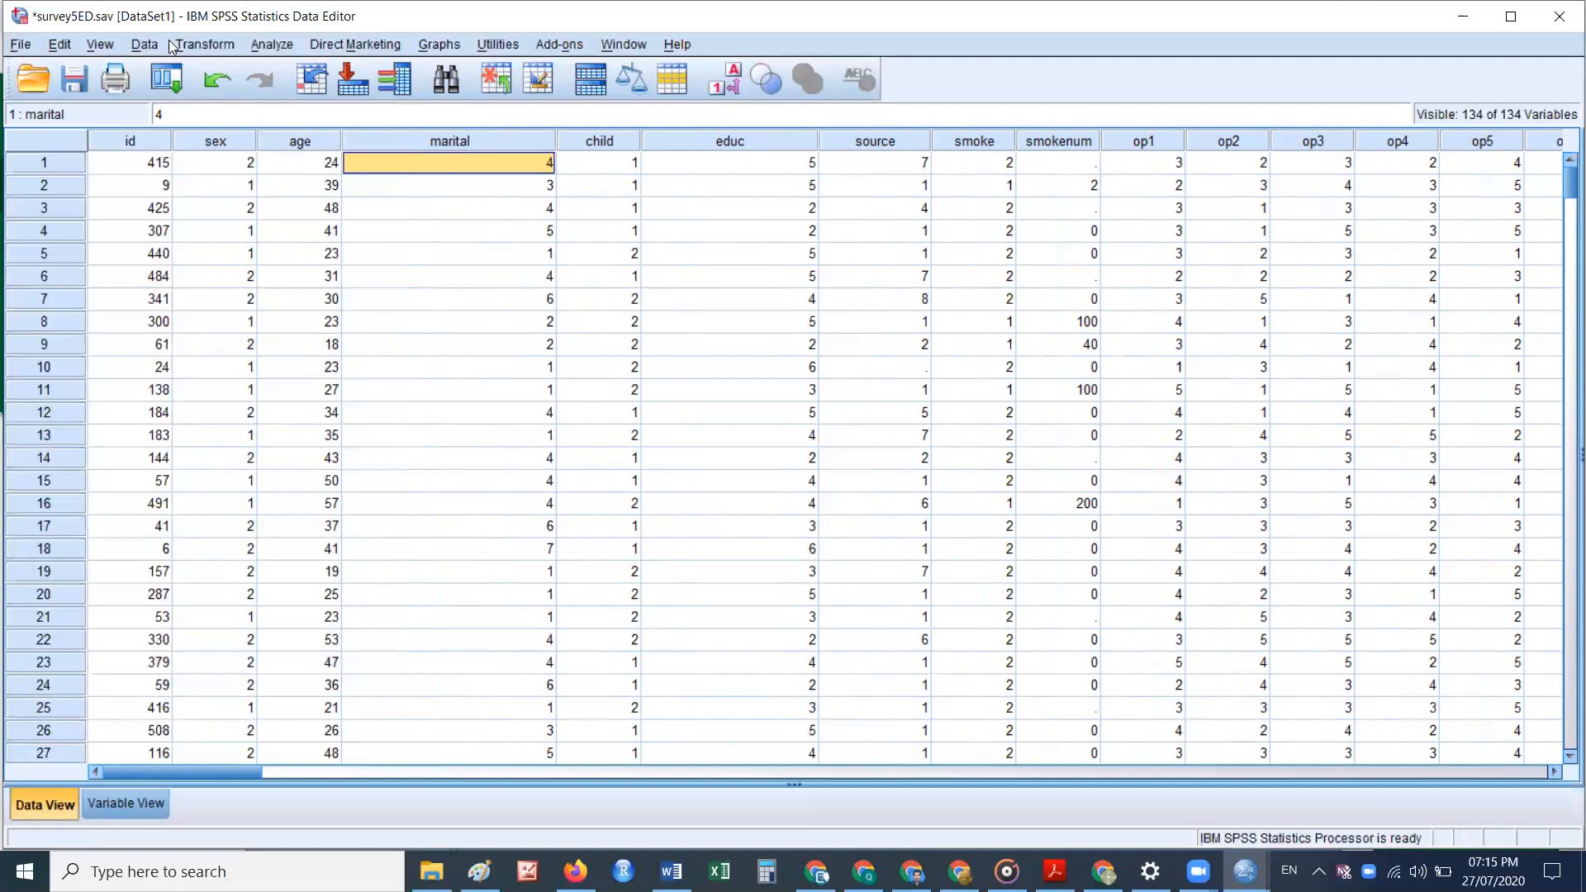
Step: Hide the grid lines of the case data and show them again
click(98, 45)
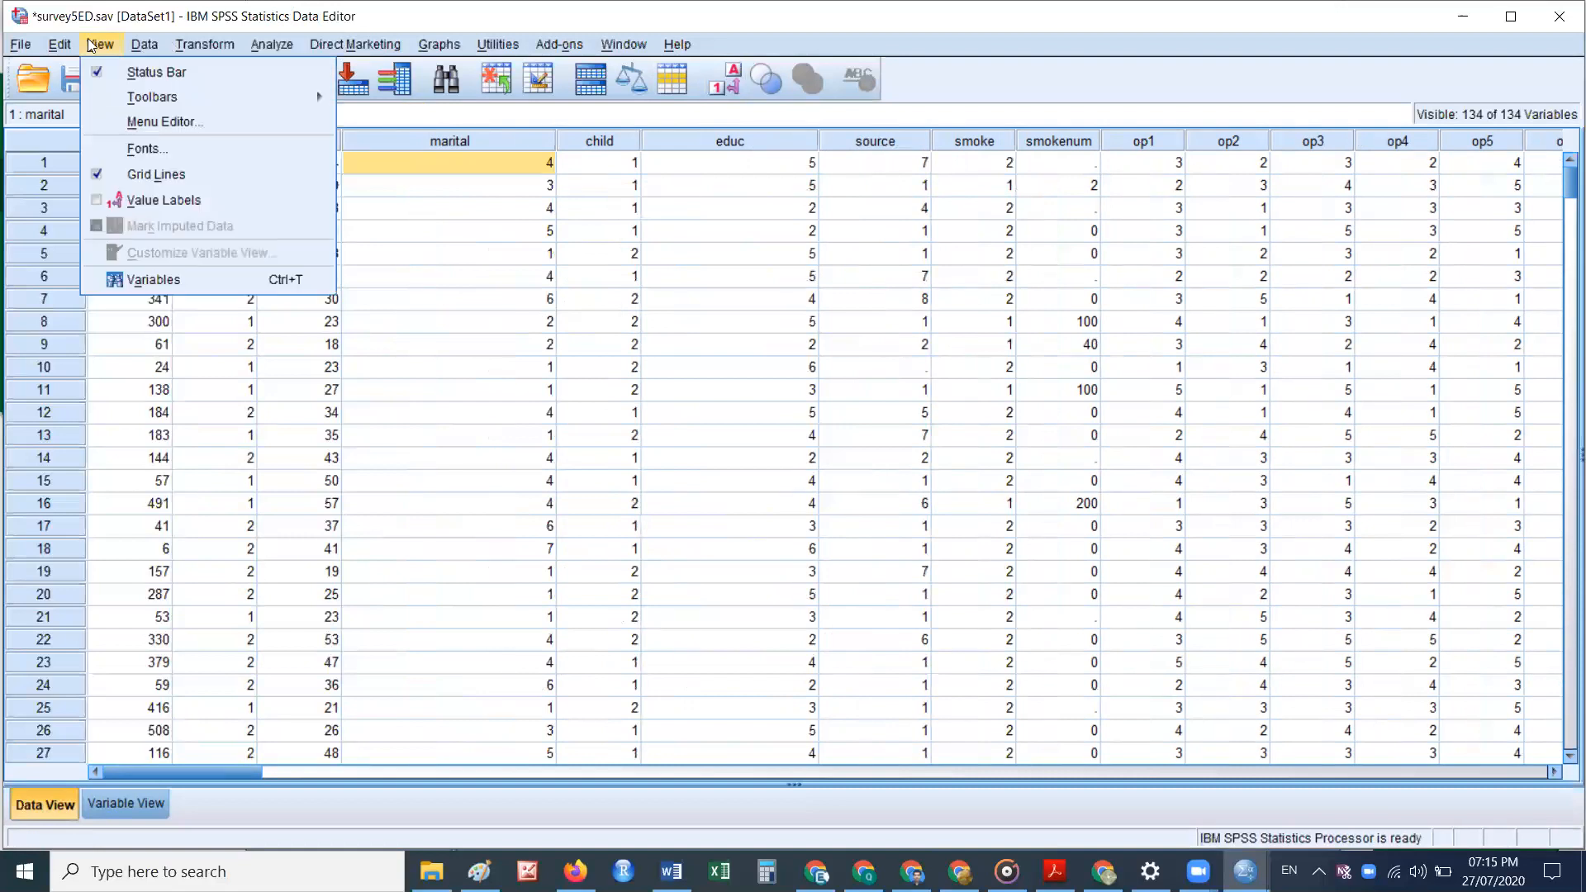
click(231, 177)
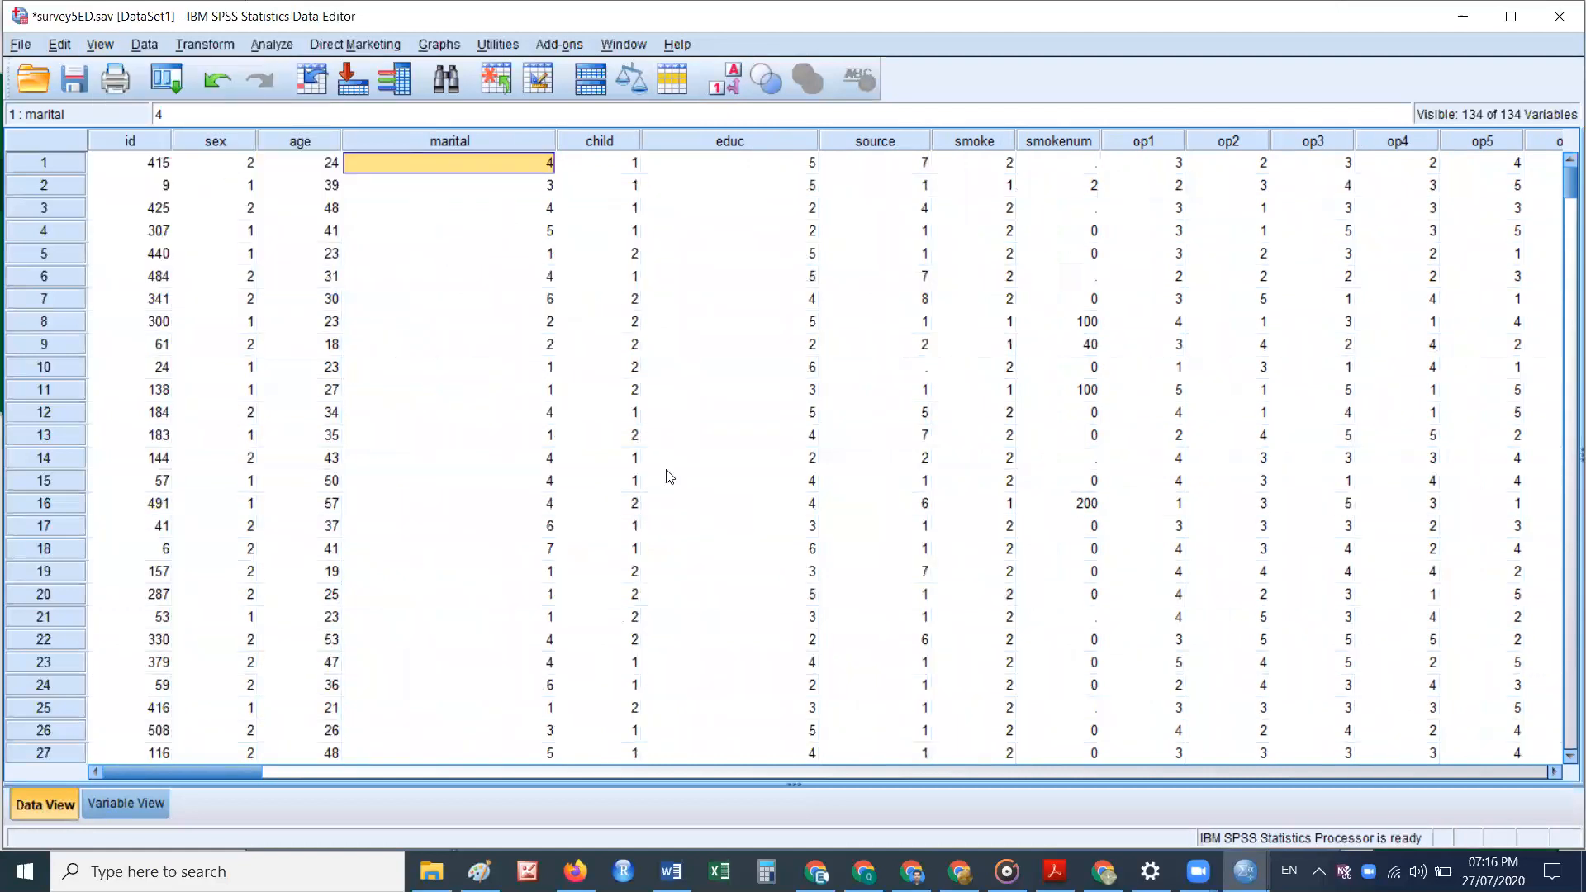
click(108, 48)
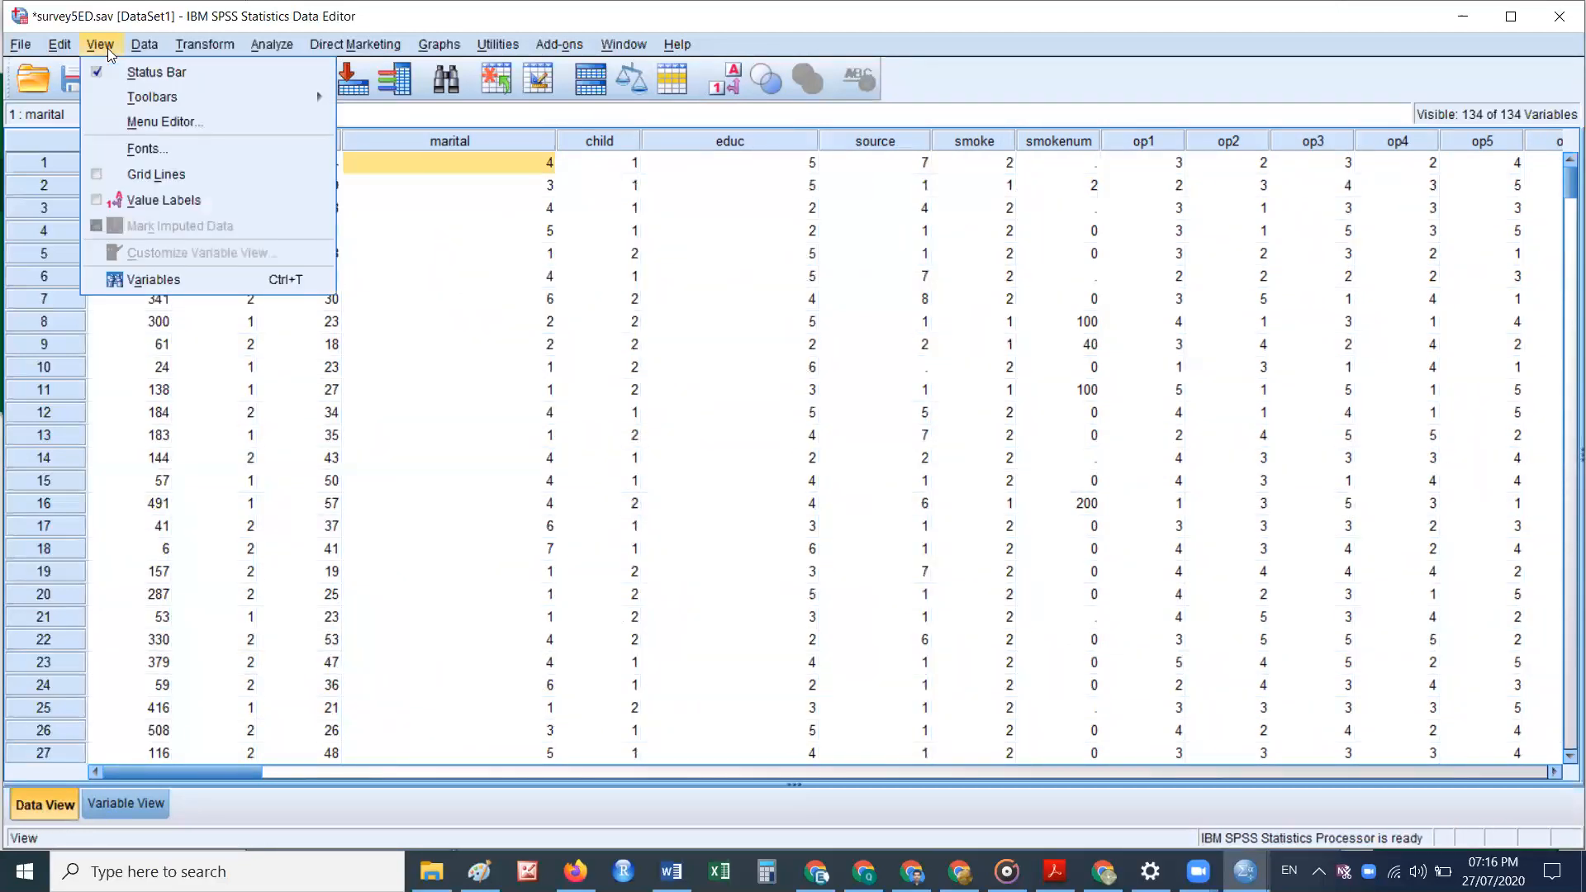
click(180, 177)
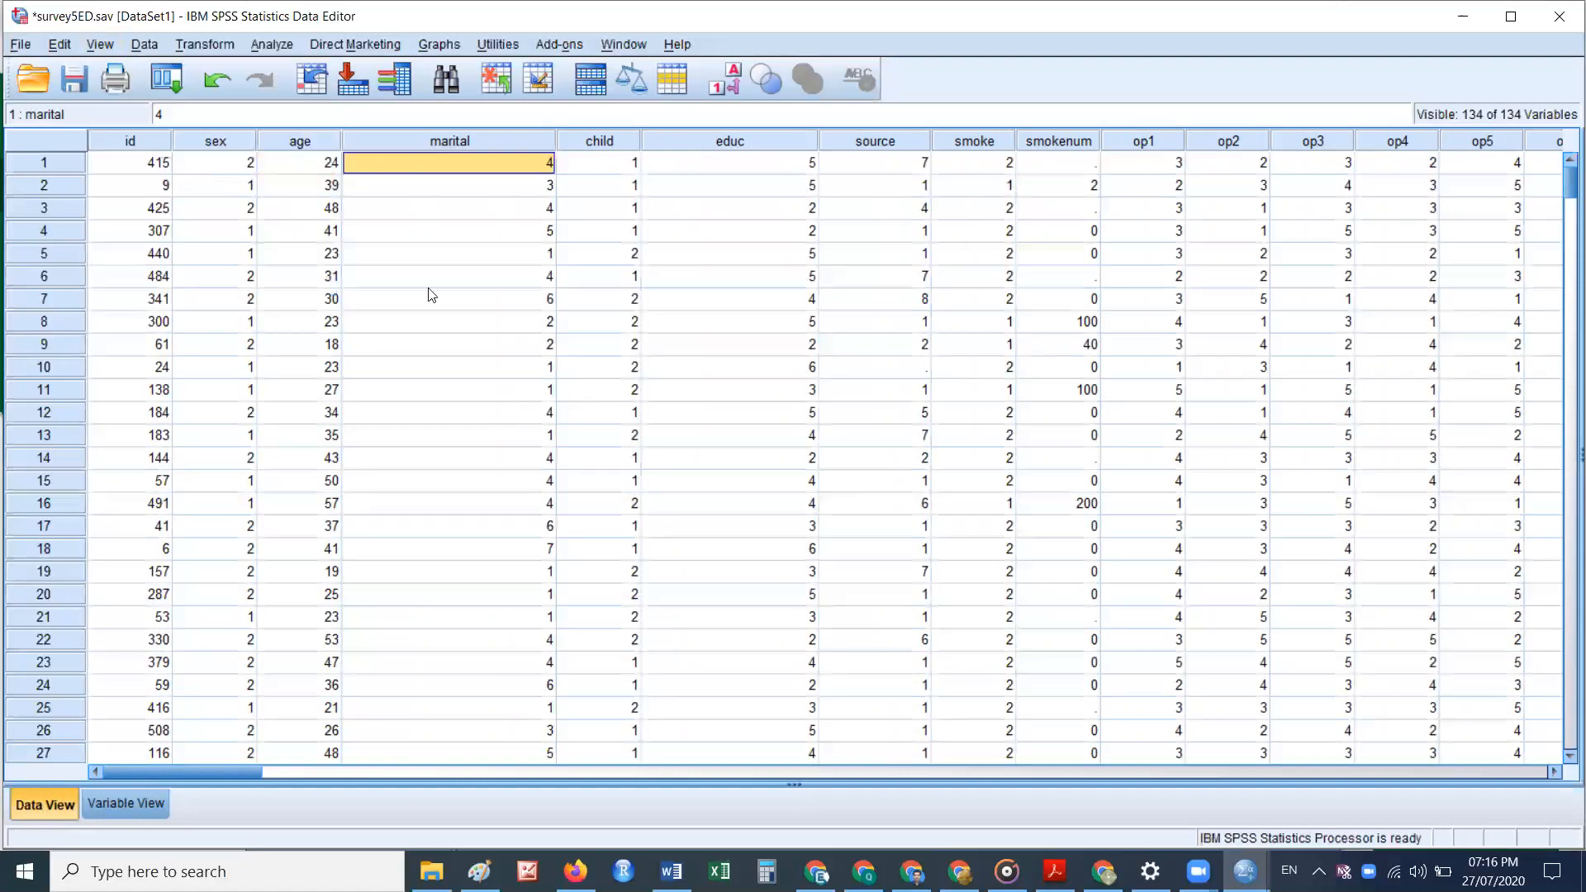
Step: Scan the sex variable with Define Variable Properties to view its properties and value labels
click(95, 48)
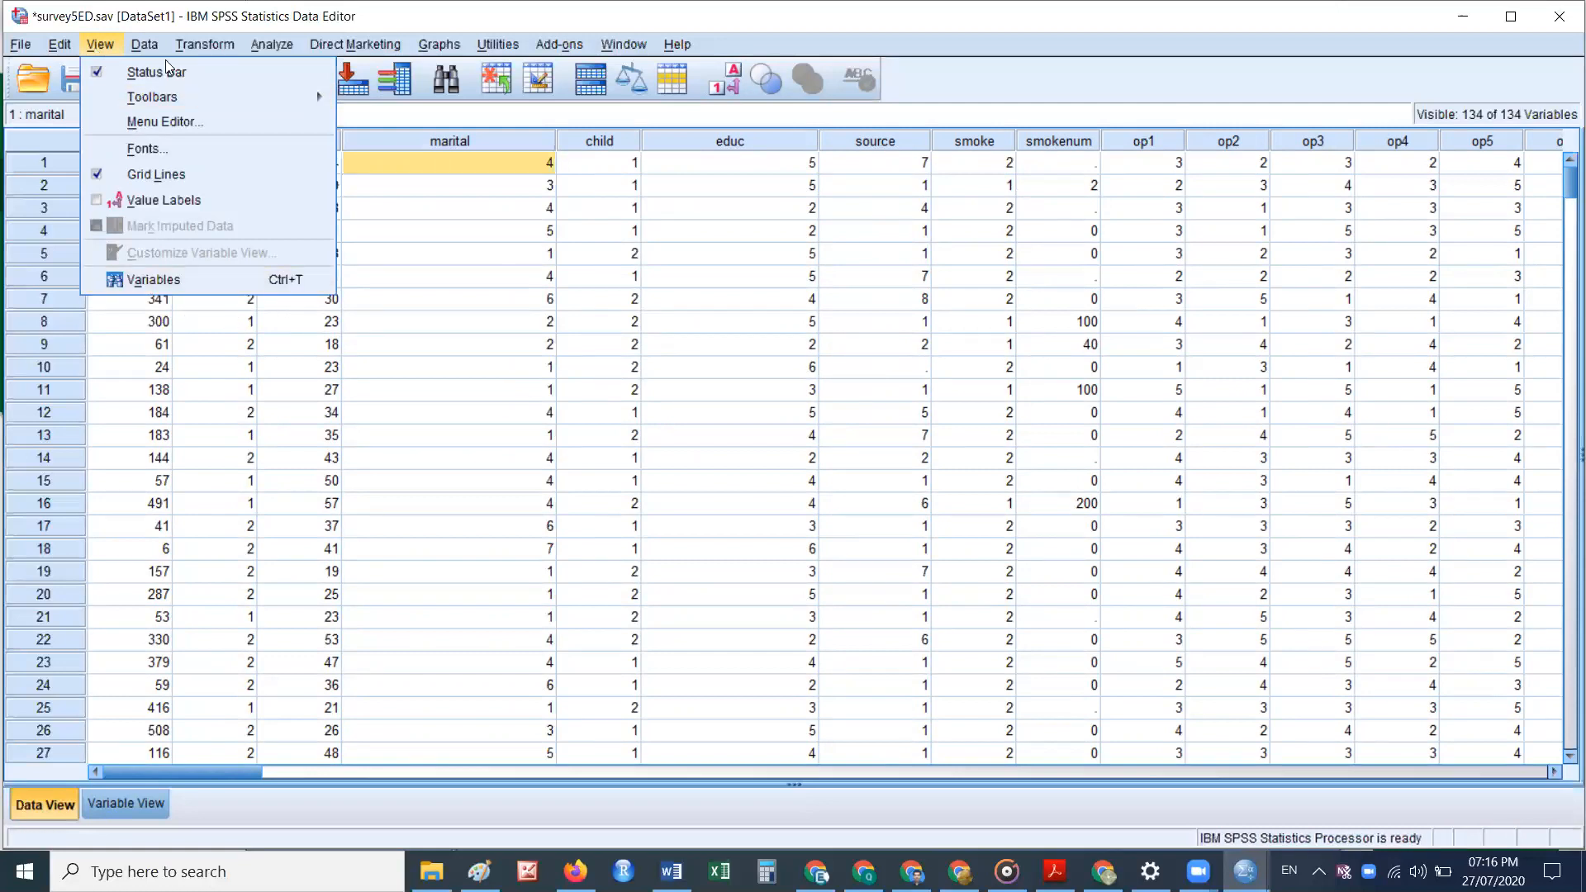
mouse_move(160, 44)
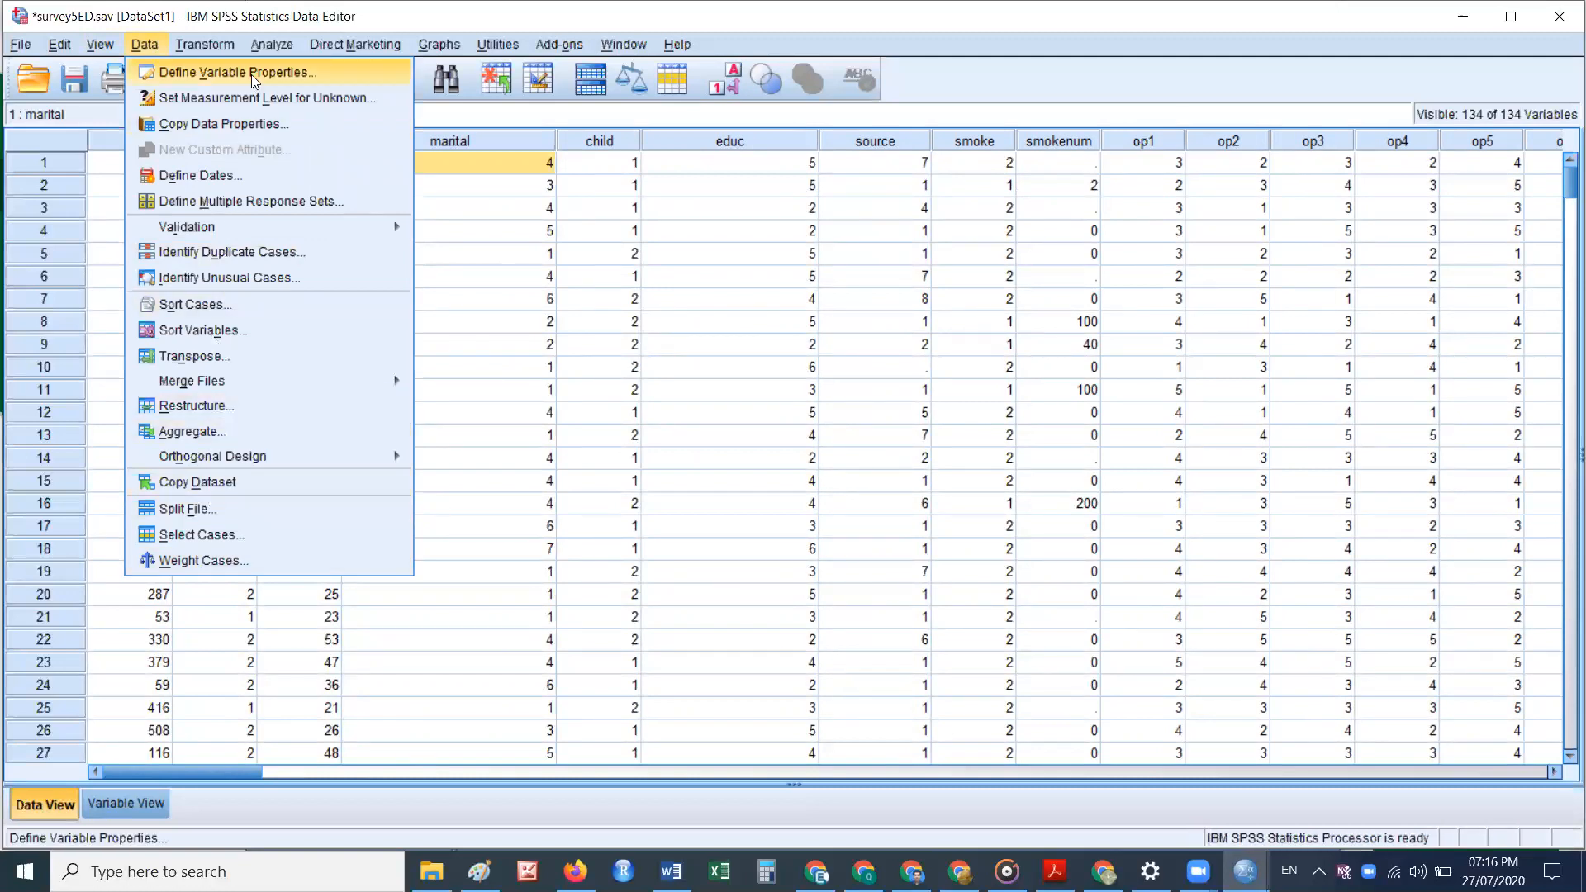
click(319, 74)
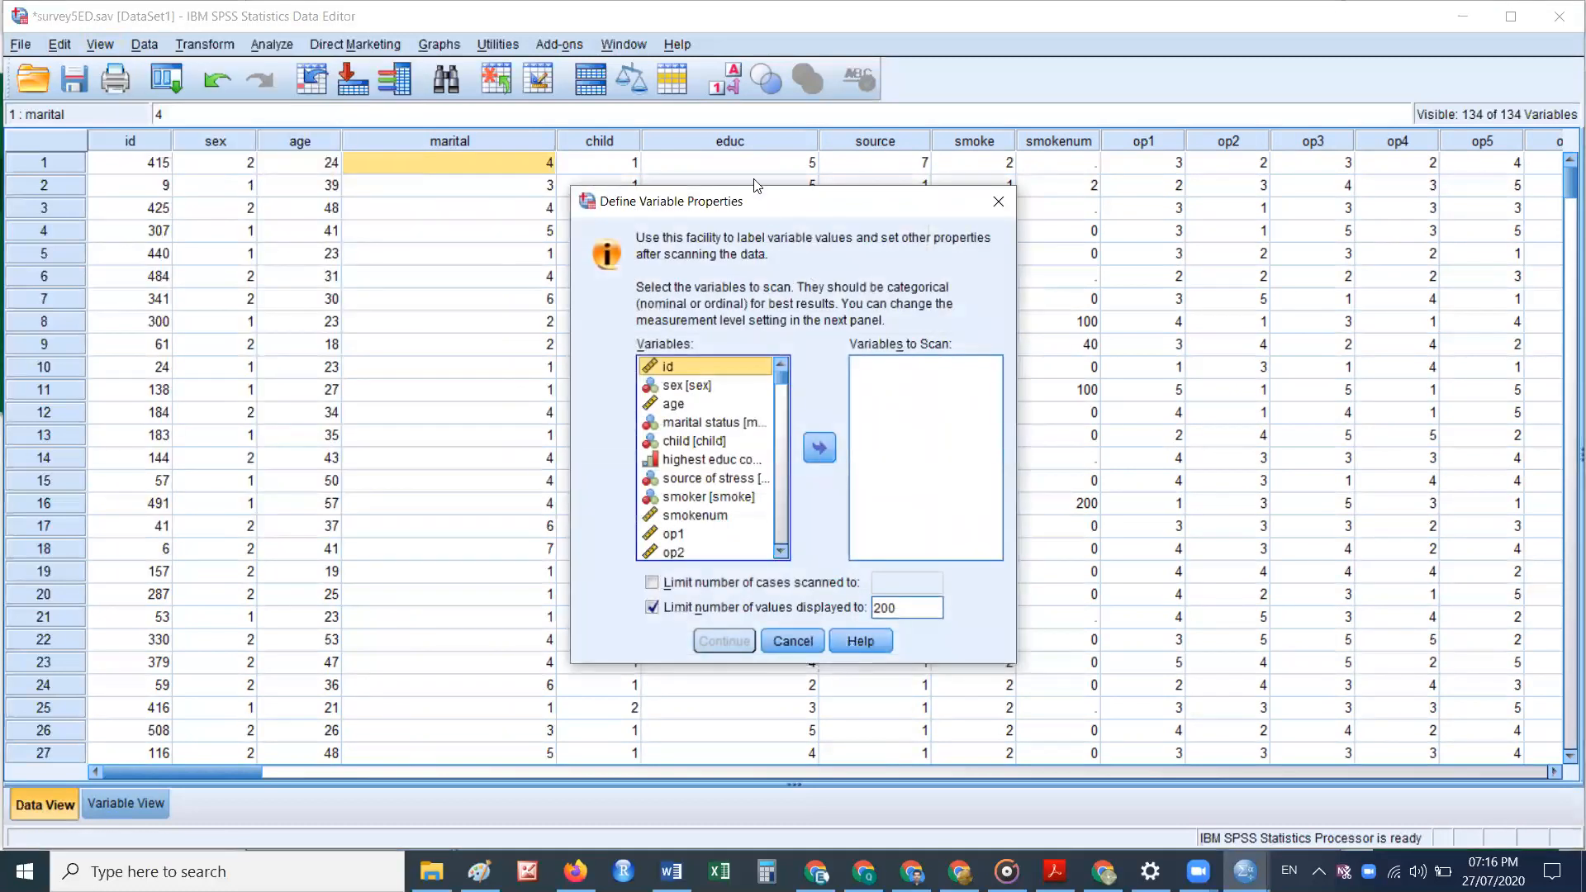
drag(797, 211, 375, 179)
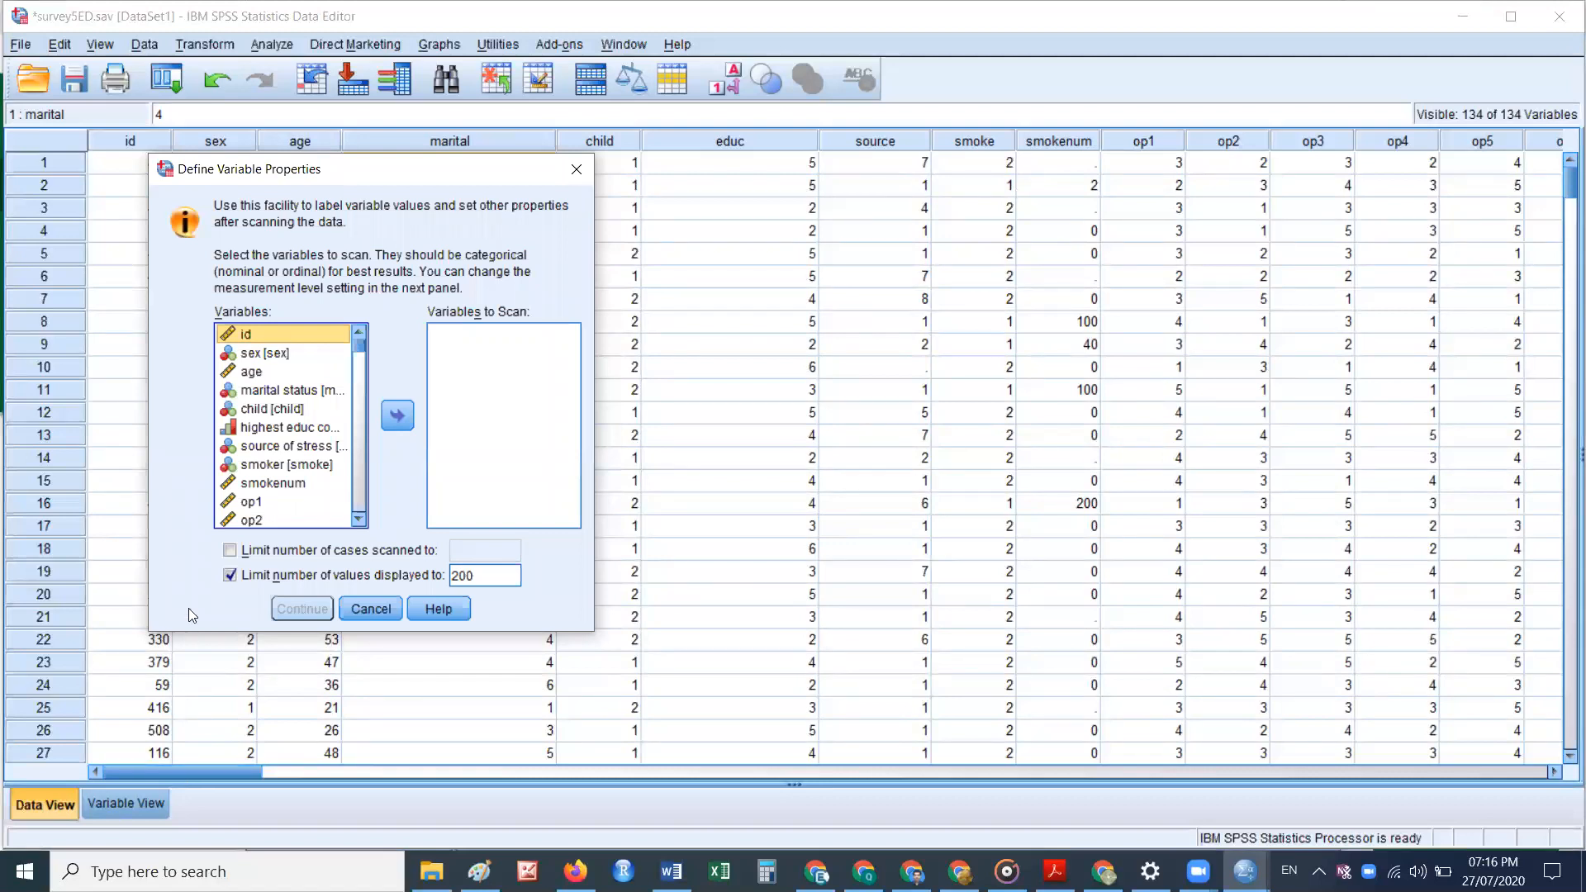
click(266, 355)
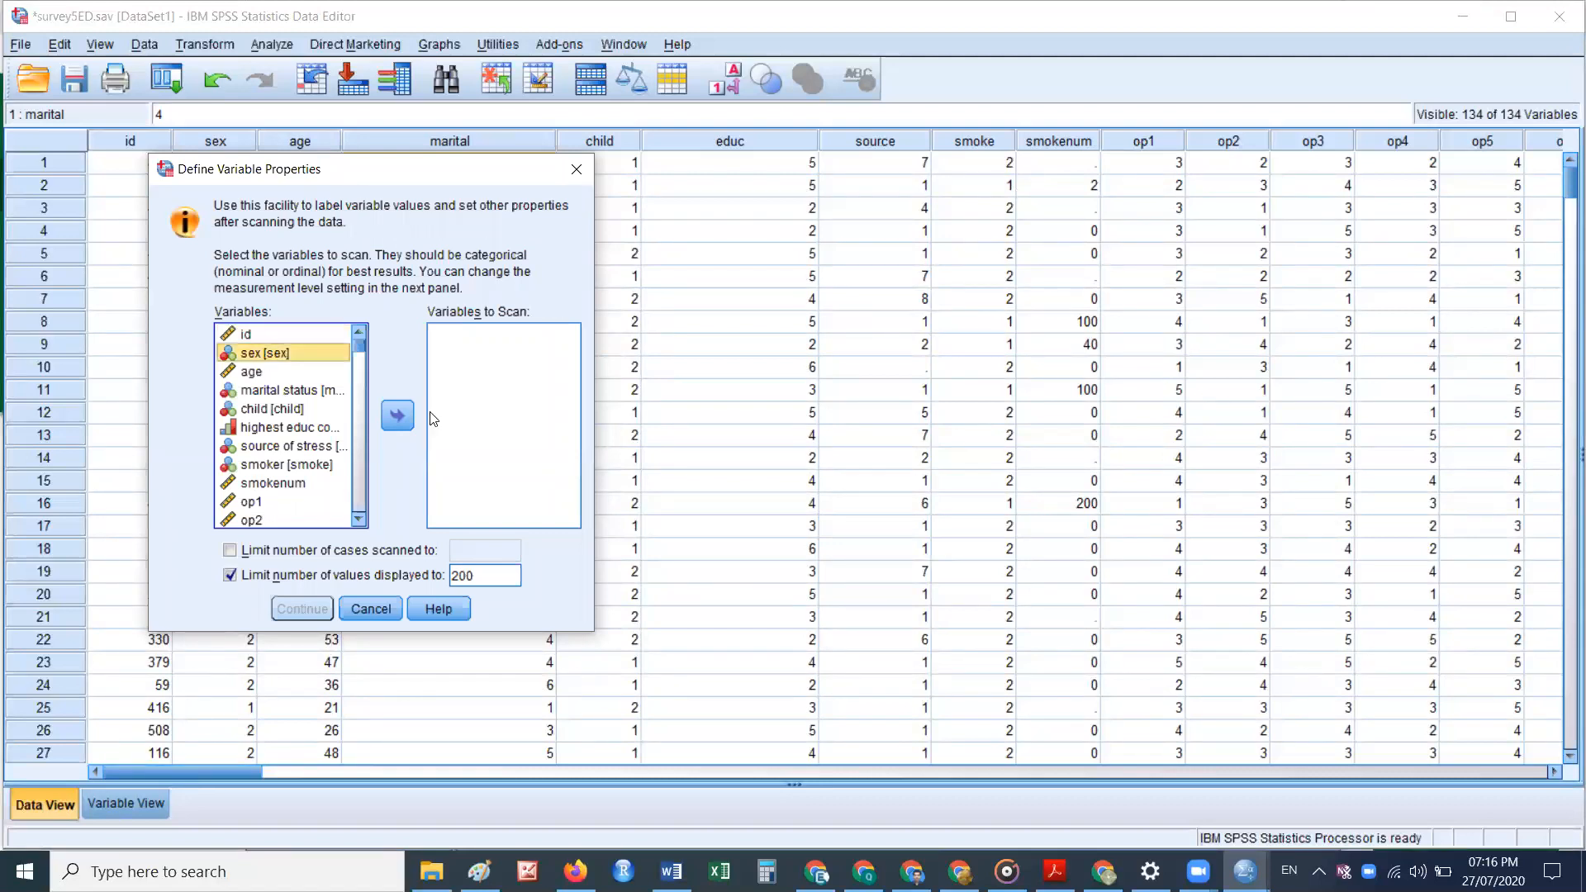
click(398, 416)
click(306, 610)
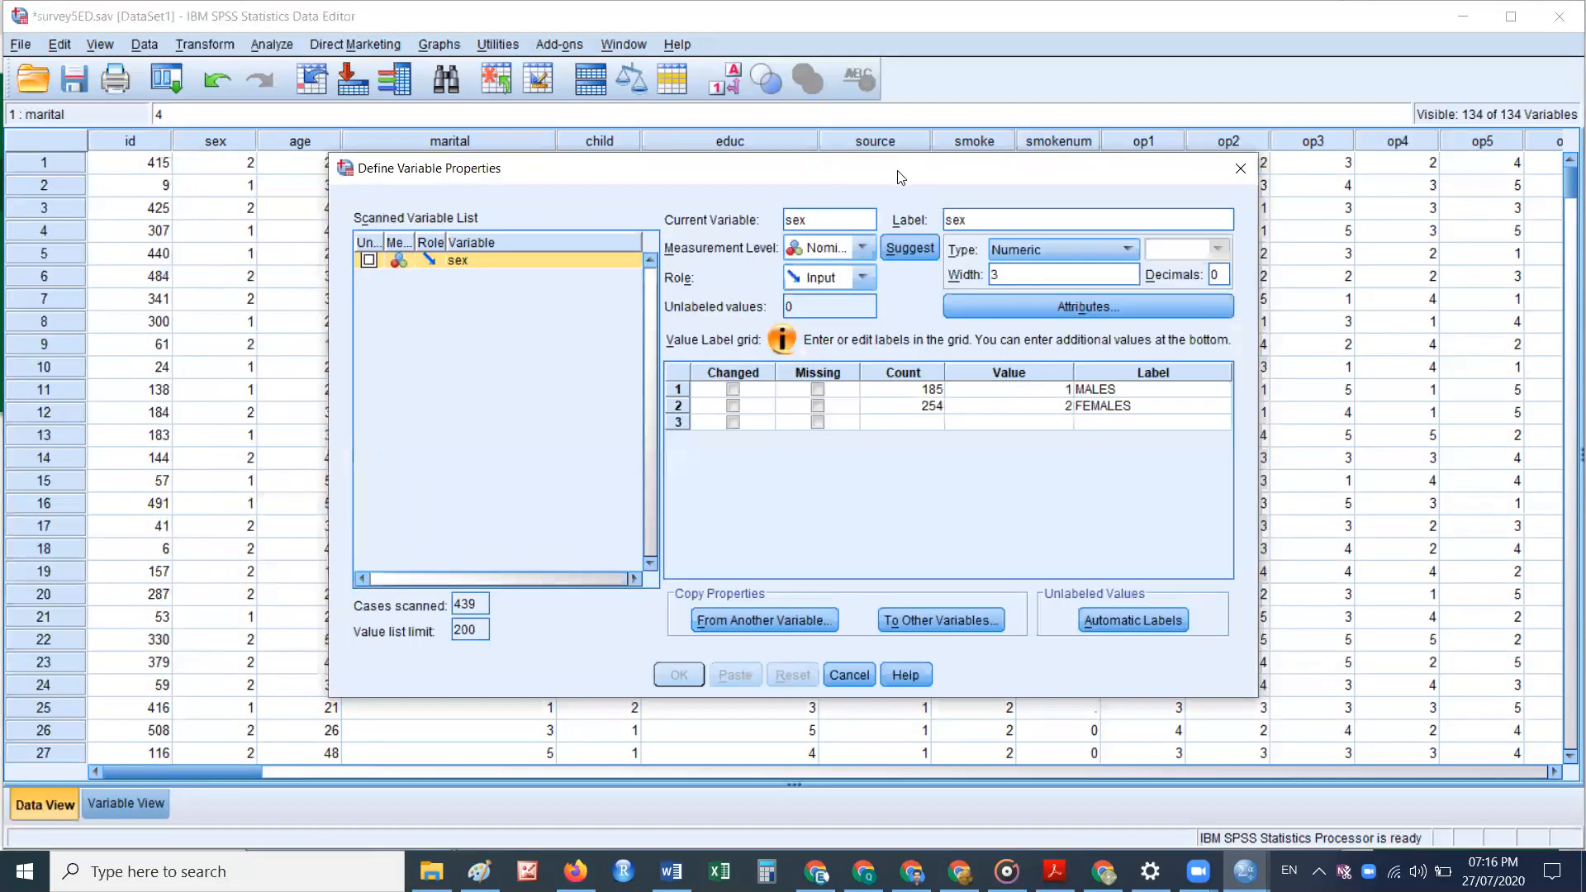
drag(900, 178, 586, 26)
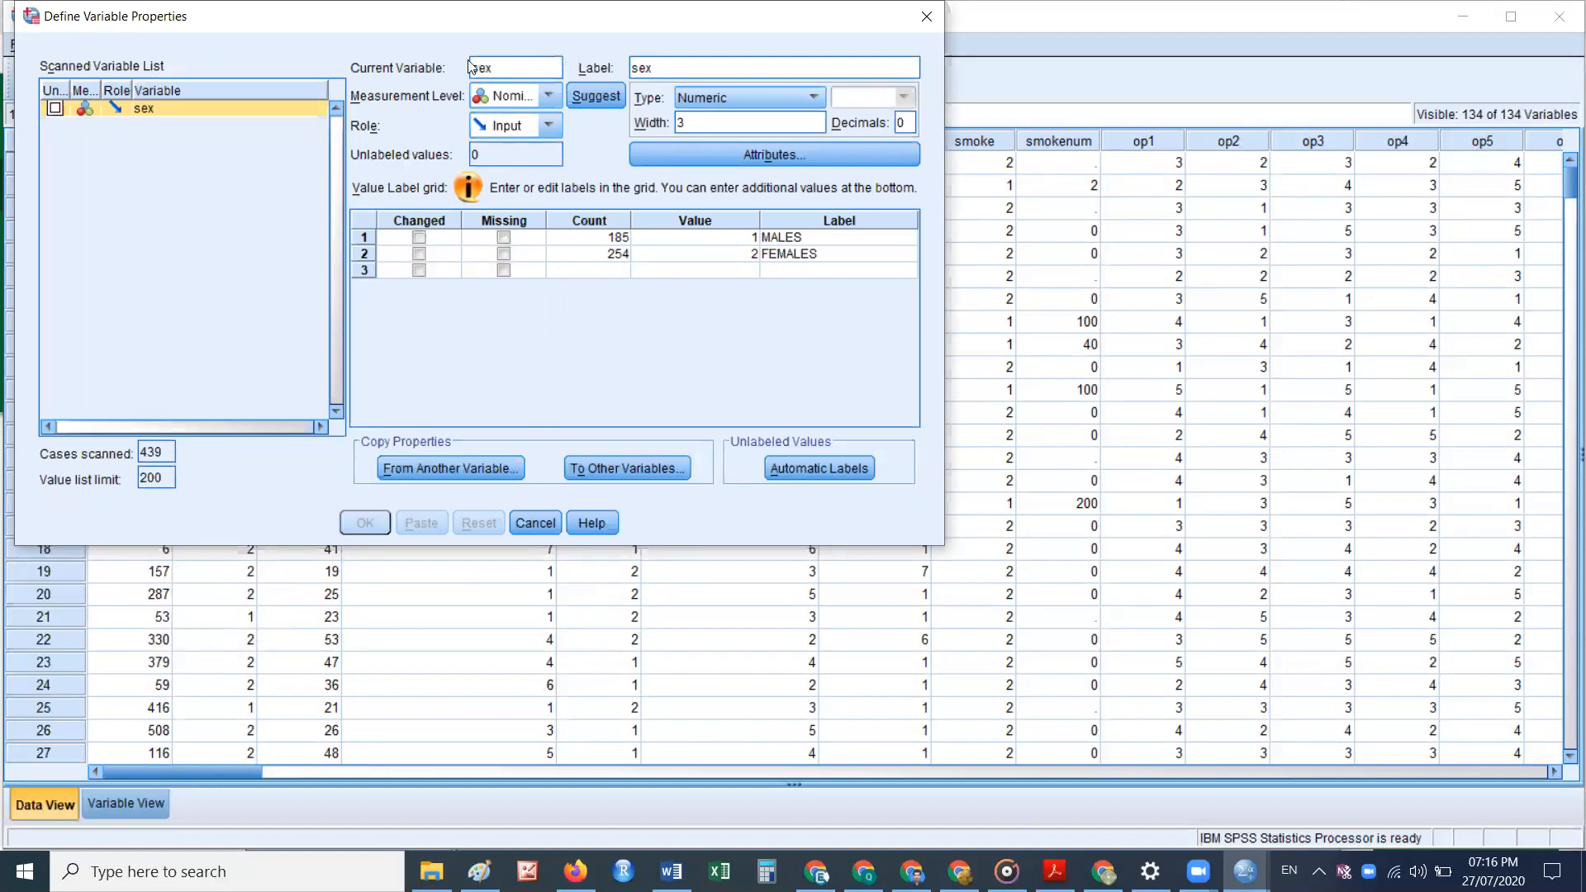
Step: Review the measurement level, role and type options of the sex variable, then close its properties without changes
click(557, 98)
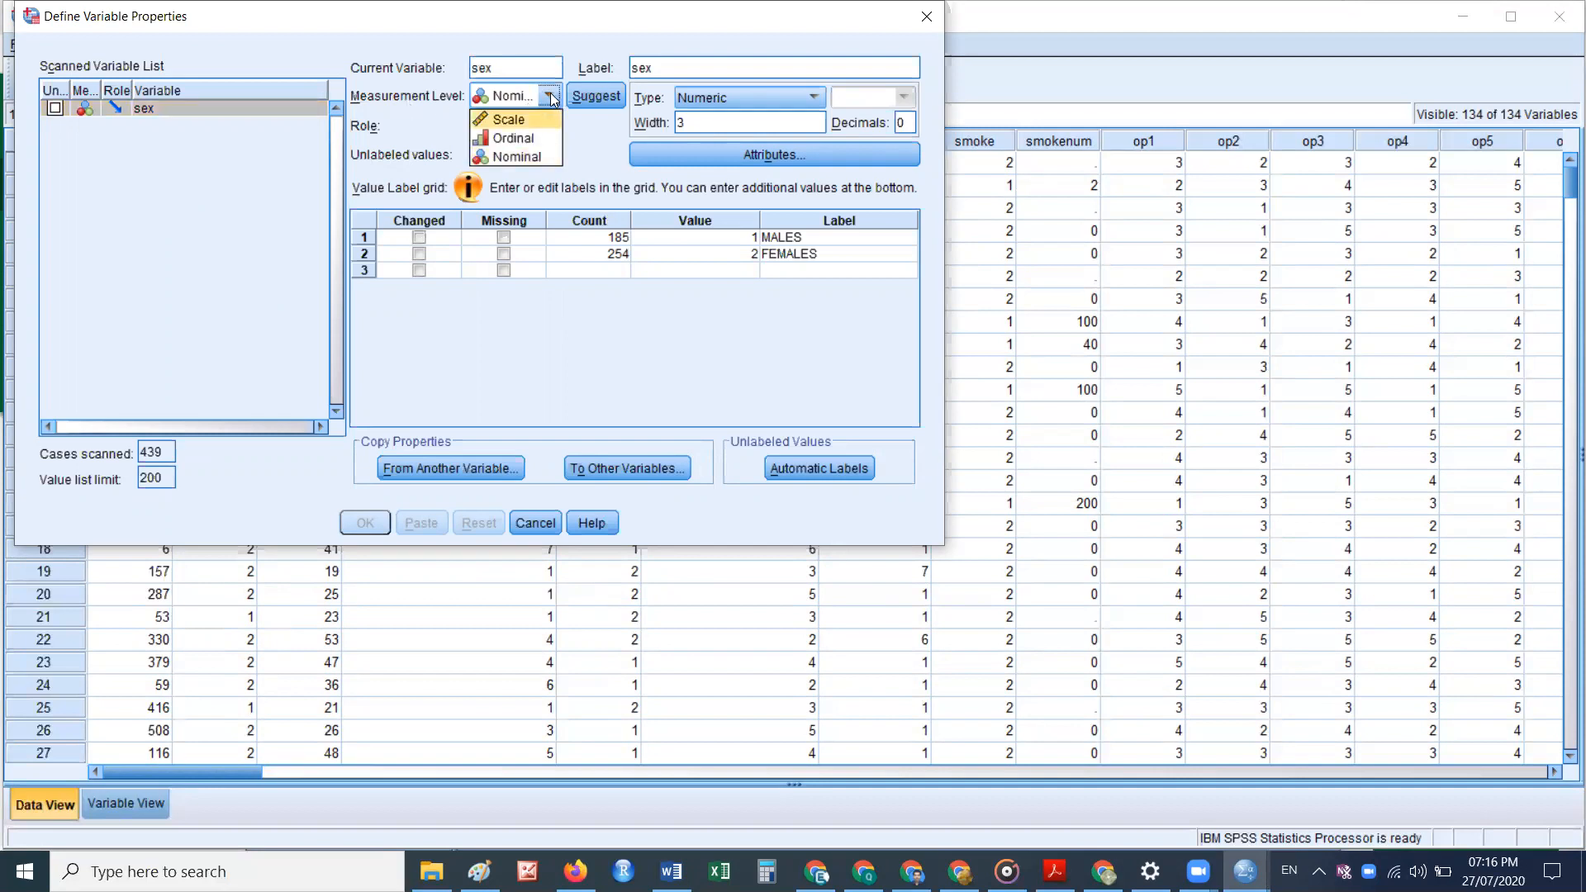
click(553, 98)
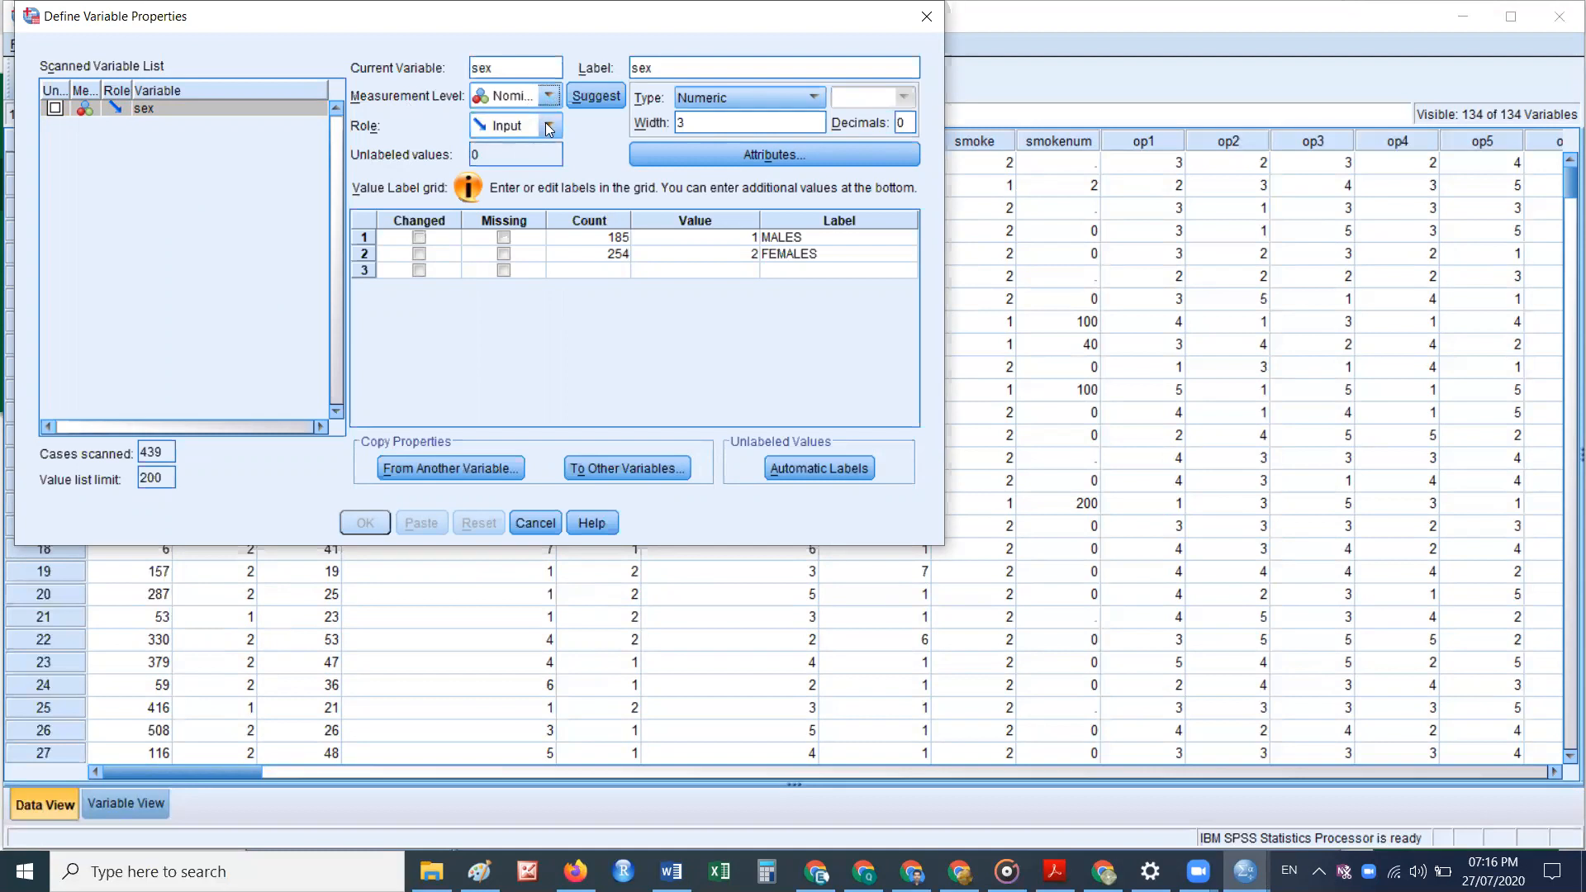
click(549, 127)
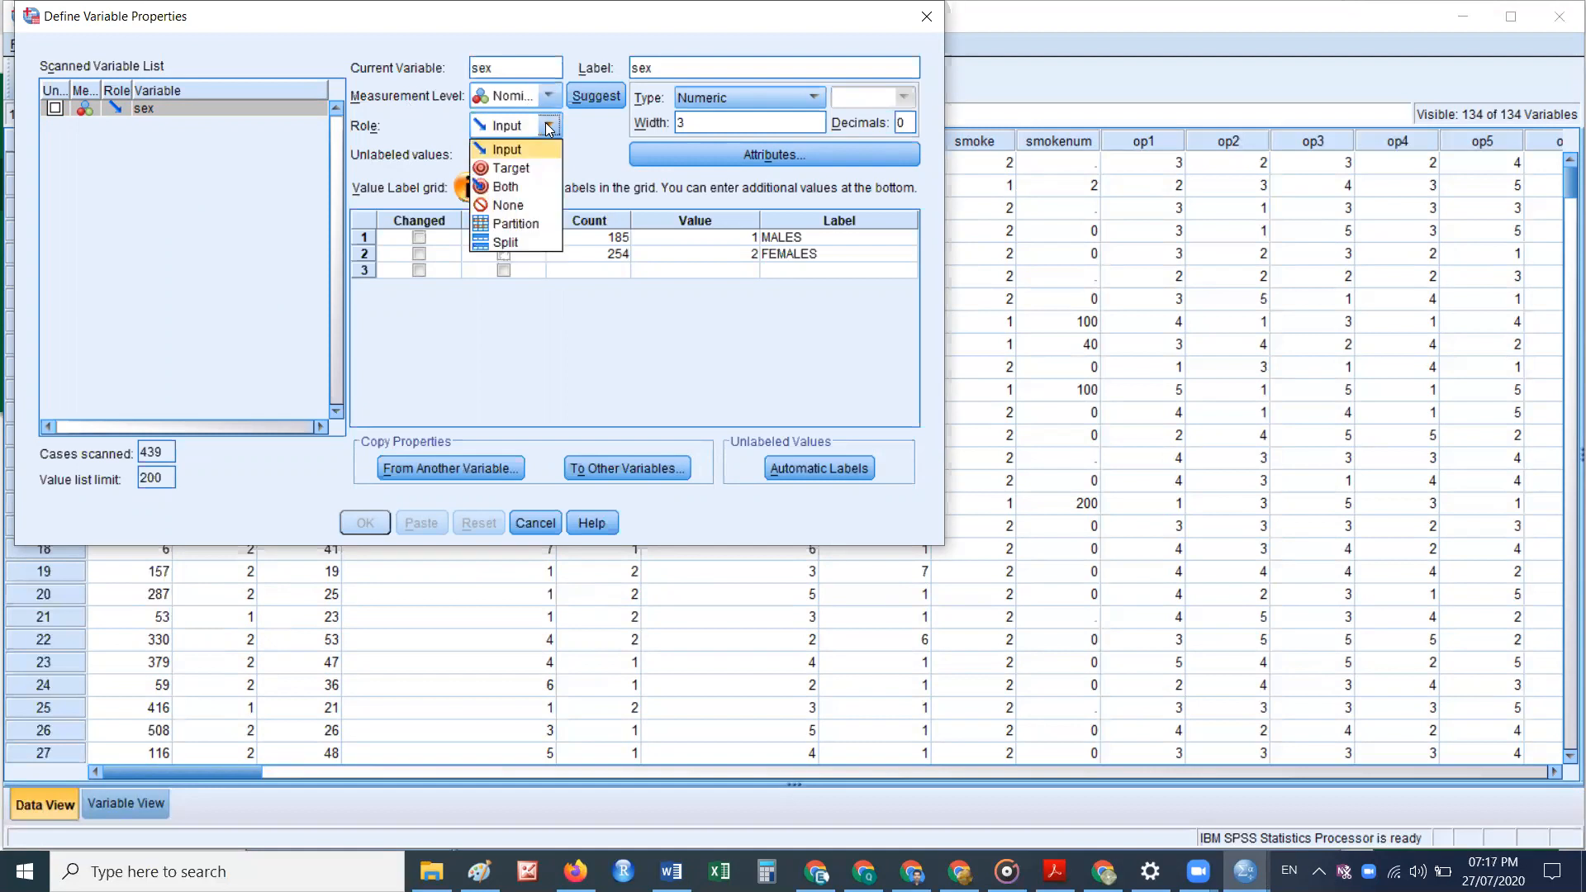
click(542, 150)
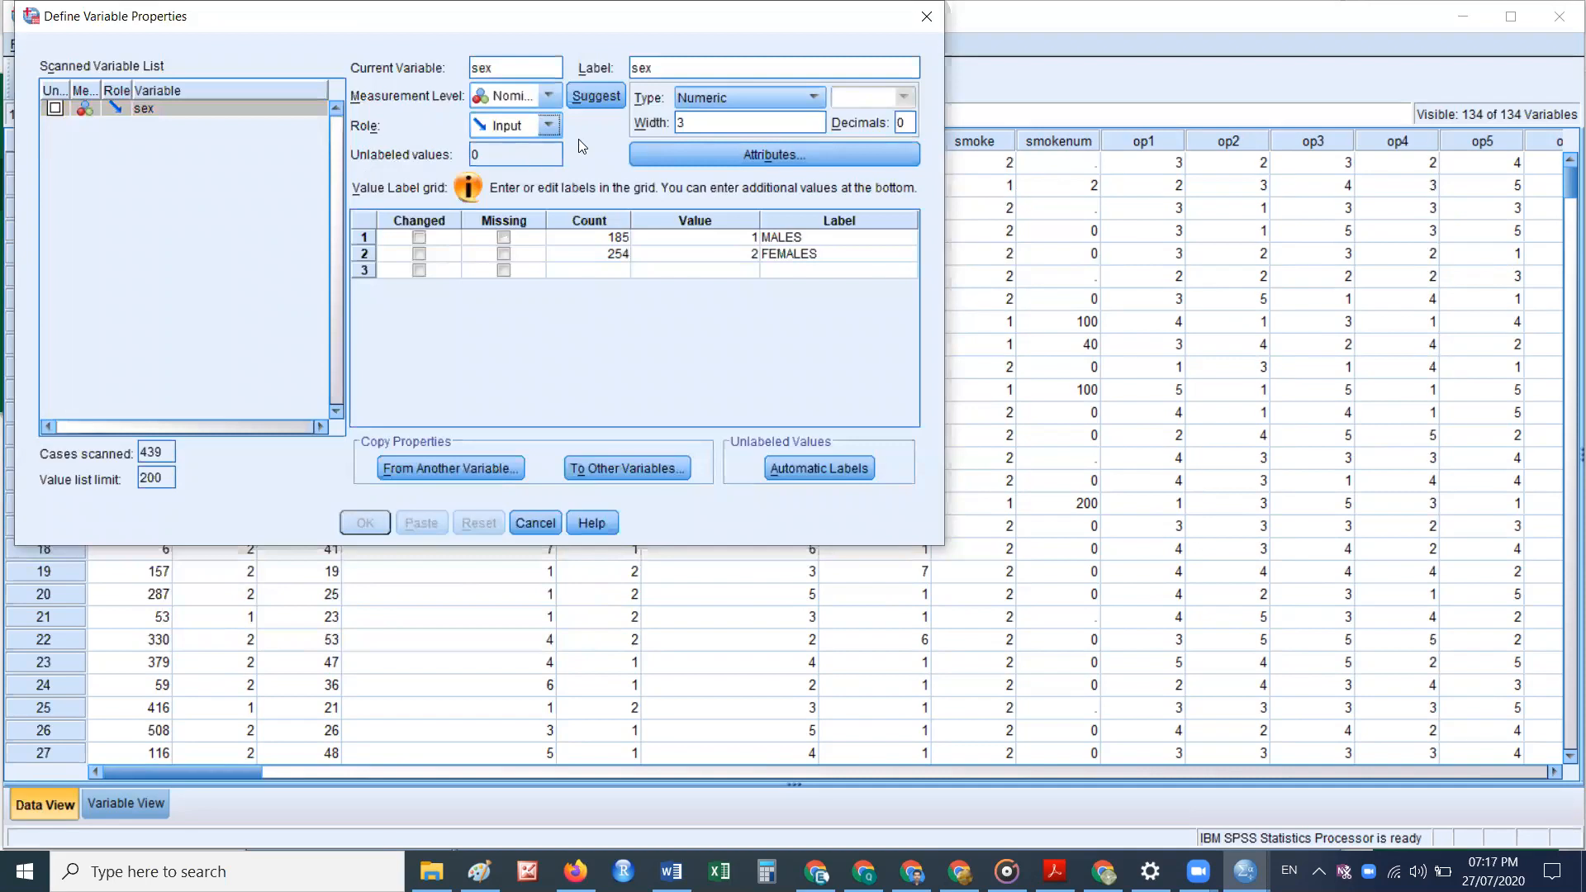
click(818, 100)
click(818, 102)
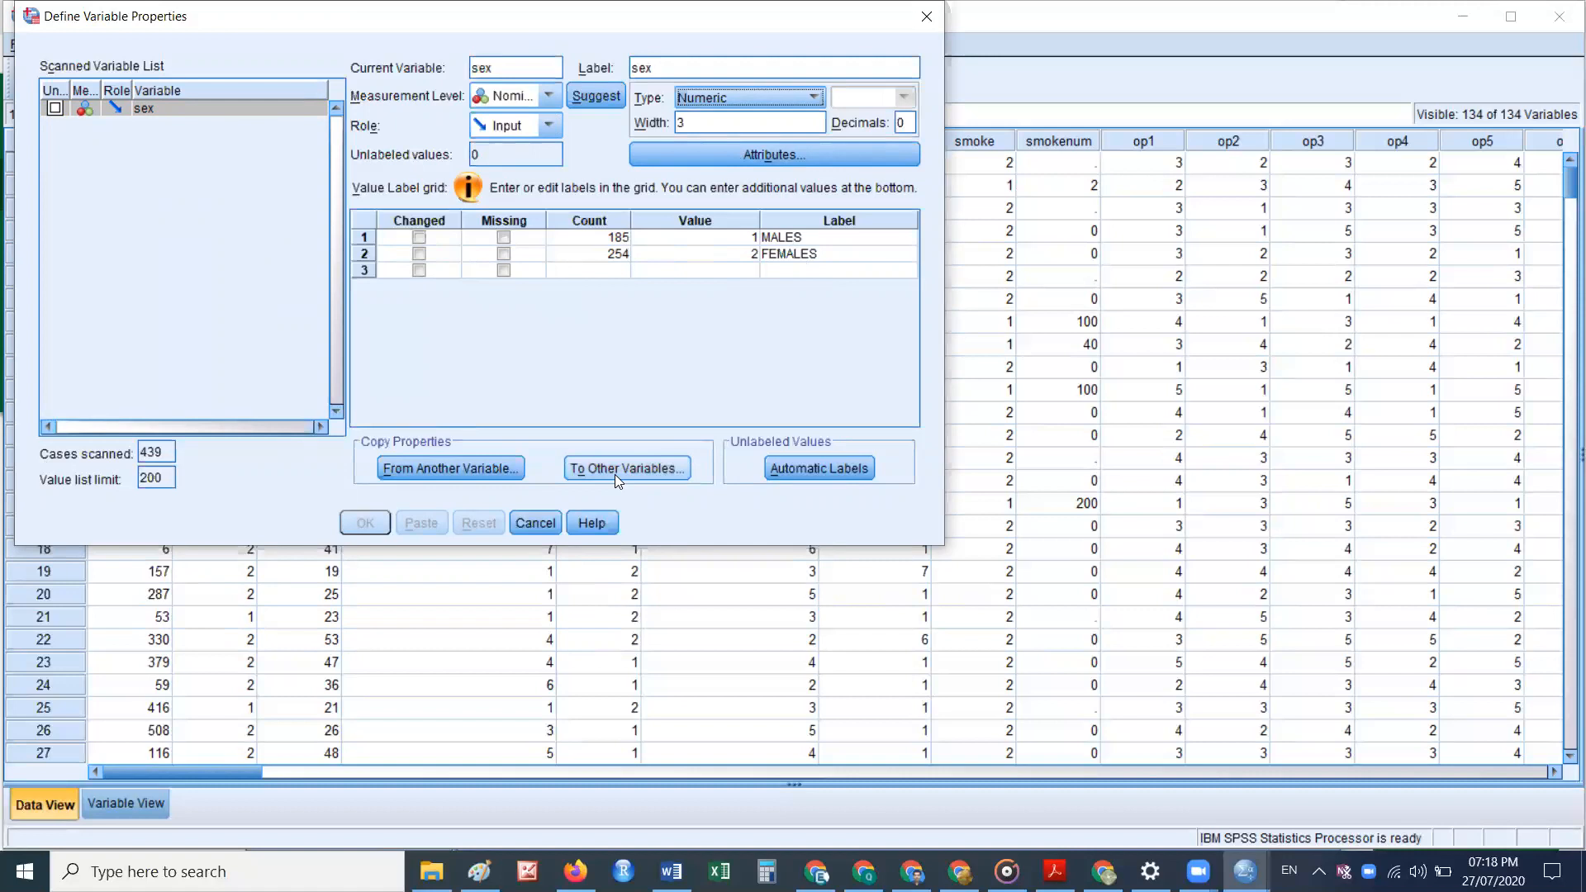
click(541, 525)
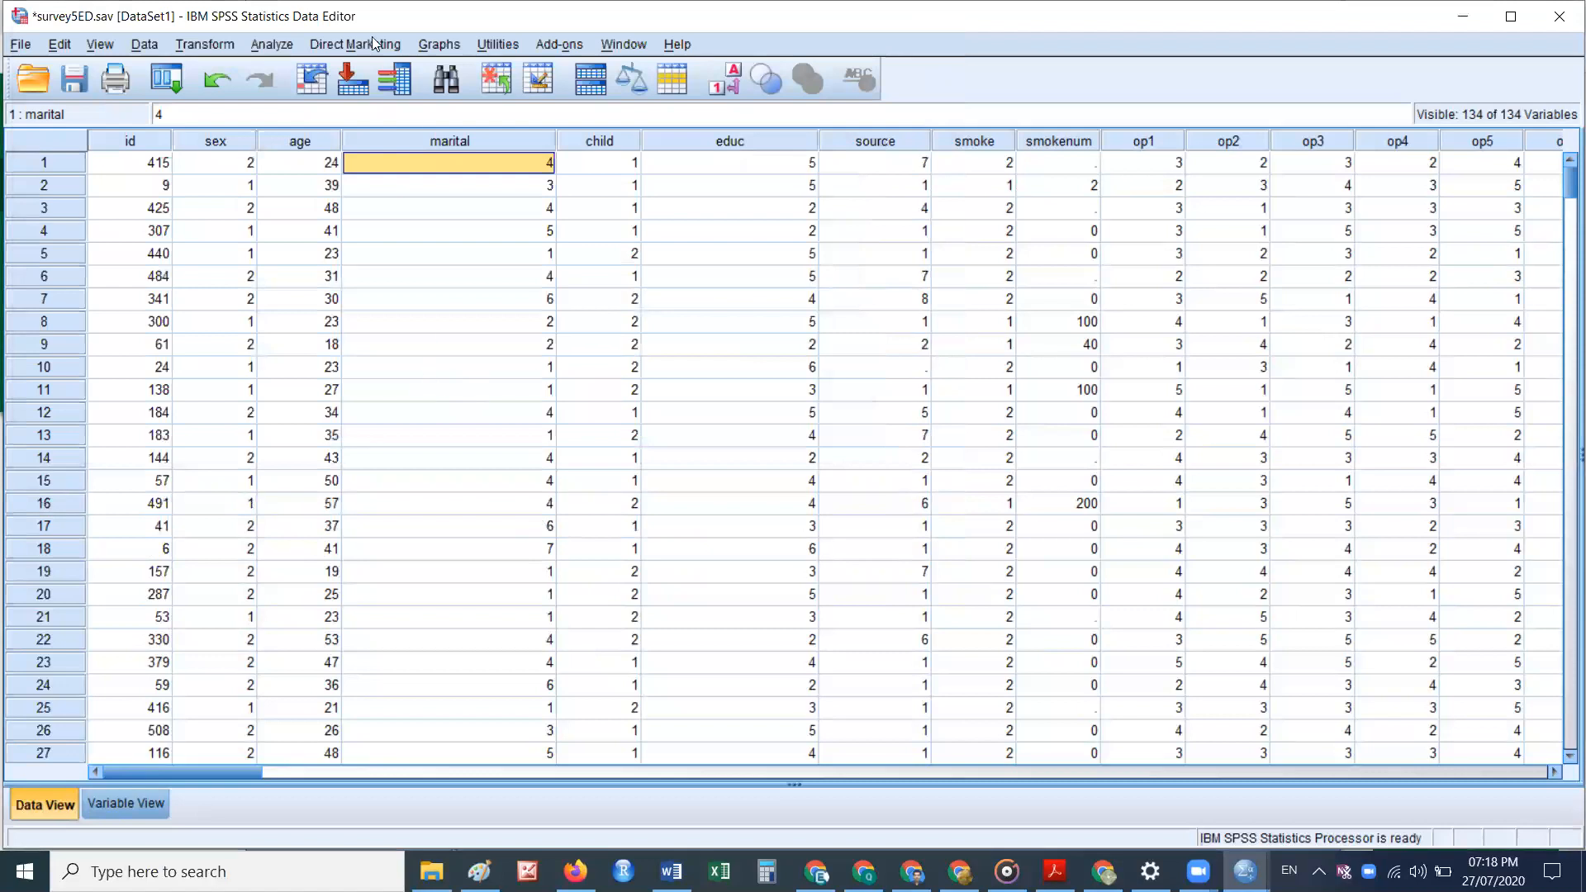
Step: Select the educ column, then scan the marital status variable with Define Variable Properties
click(722, 144)
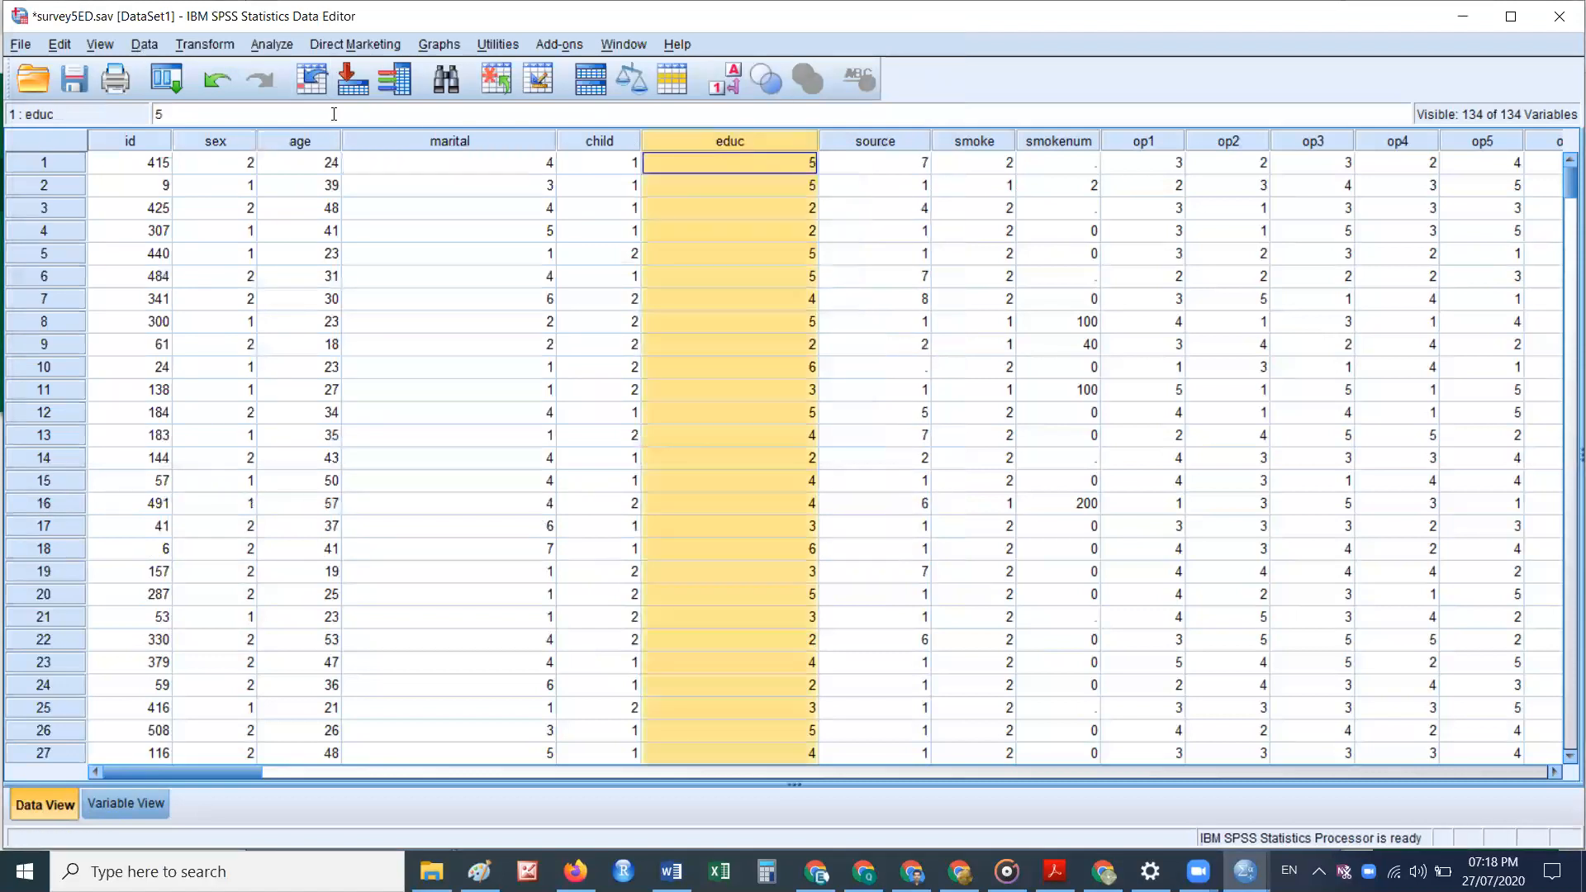
click(142, 46)
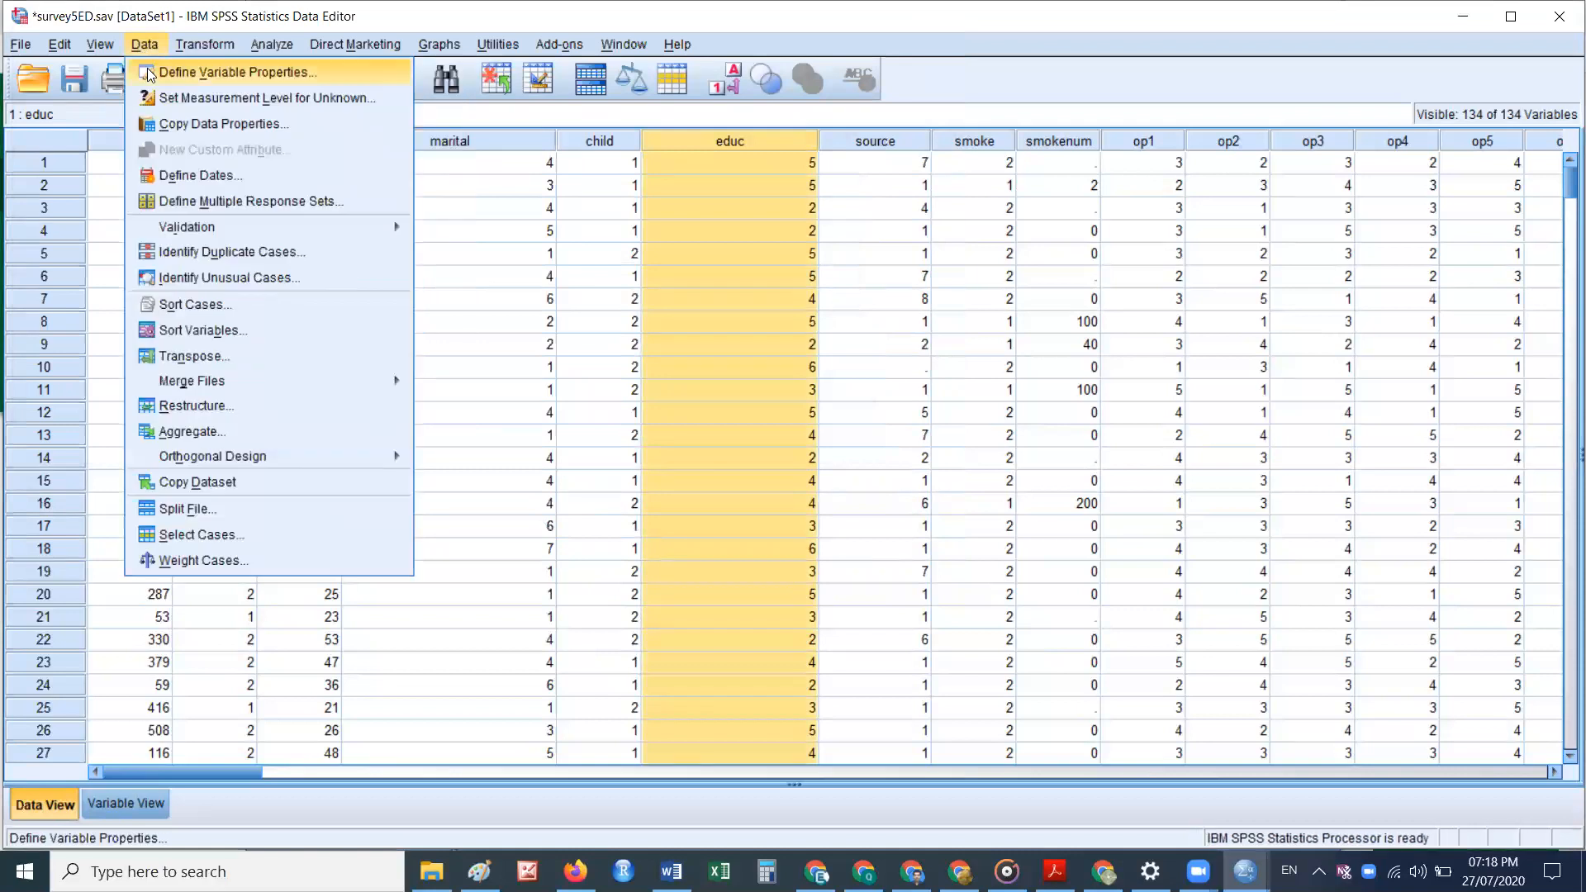
click(153, 75)
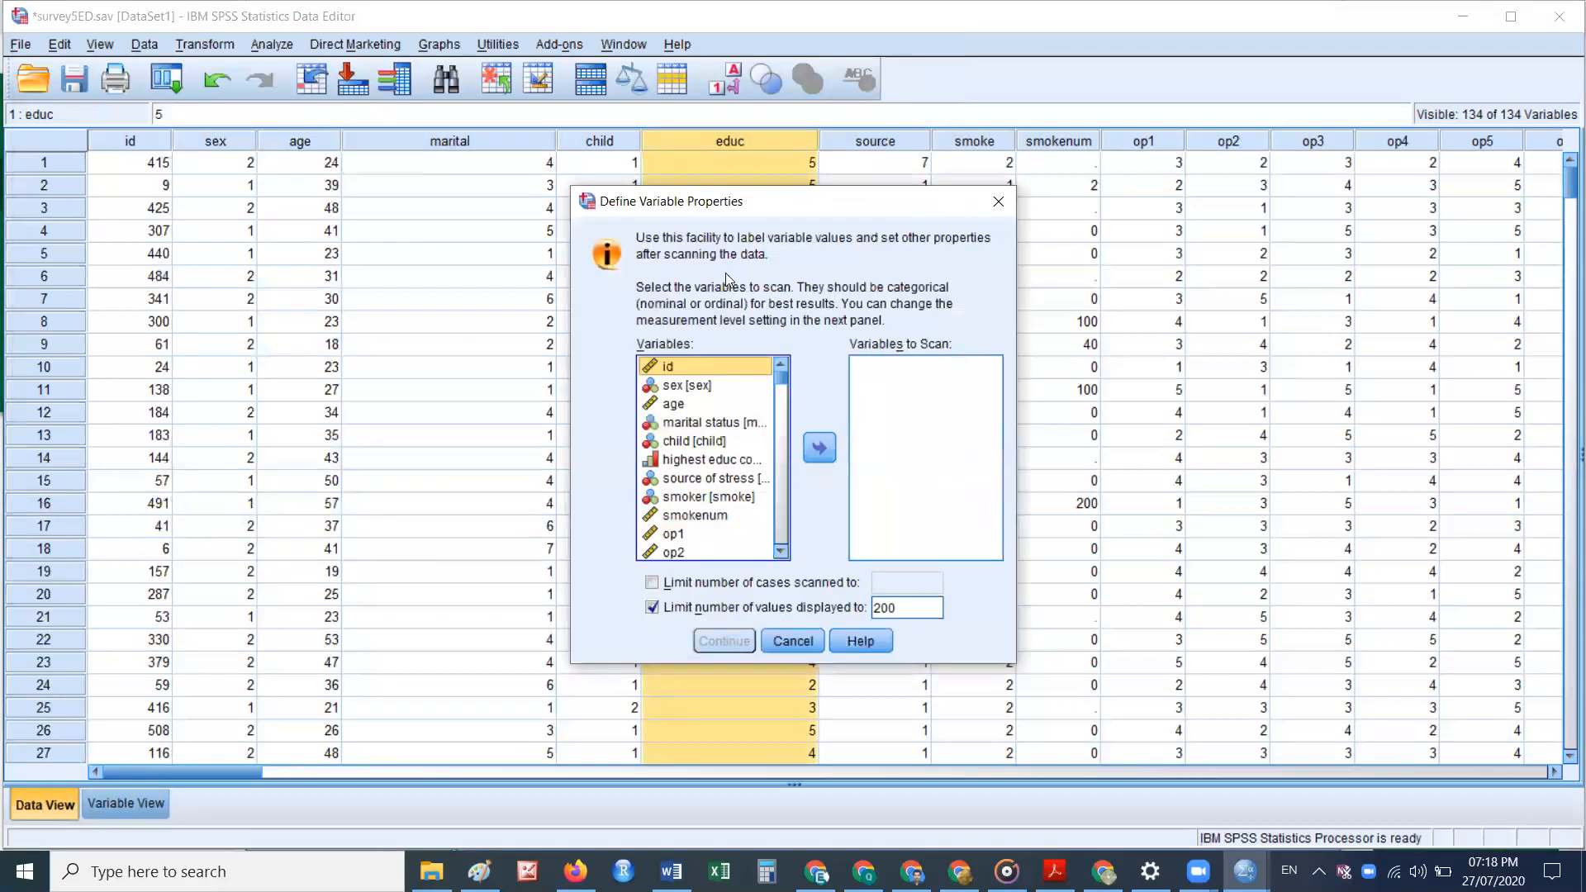
click(696, 422)
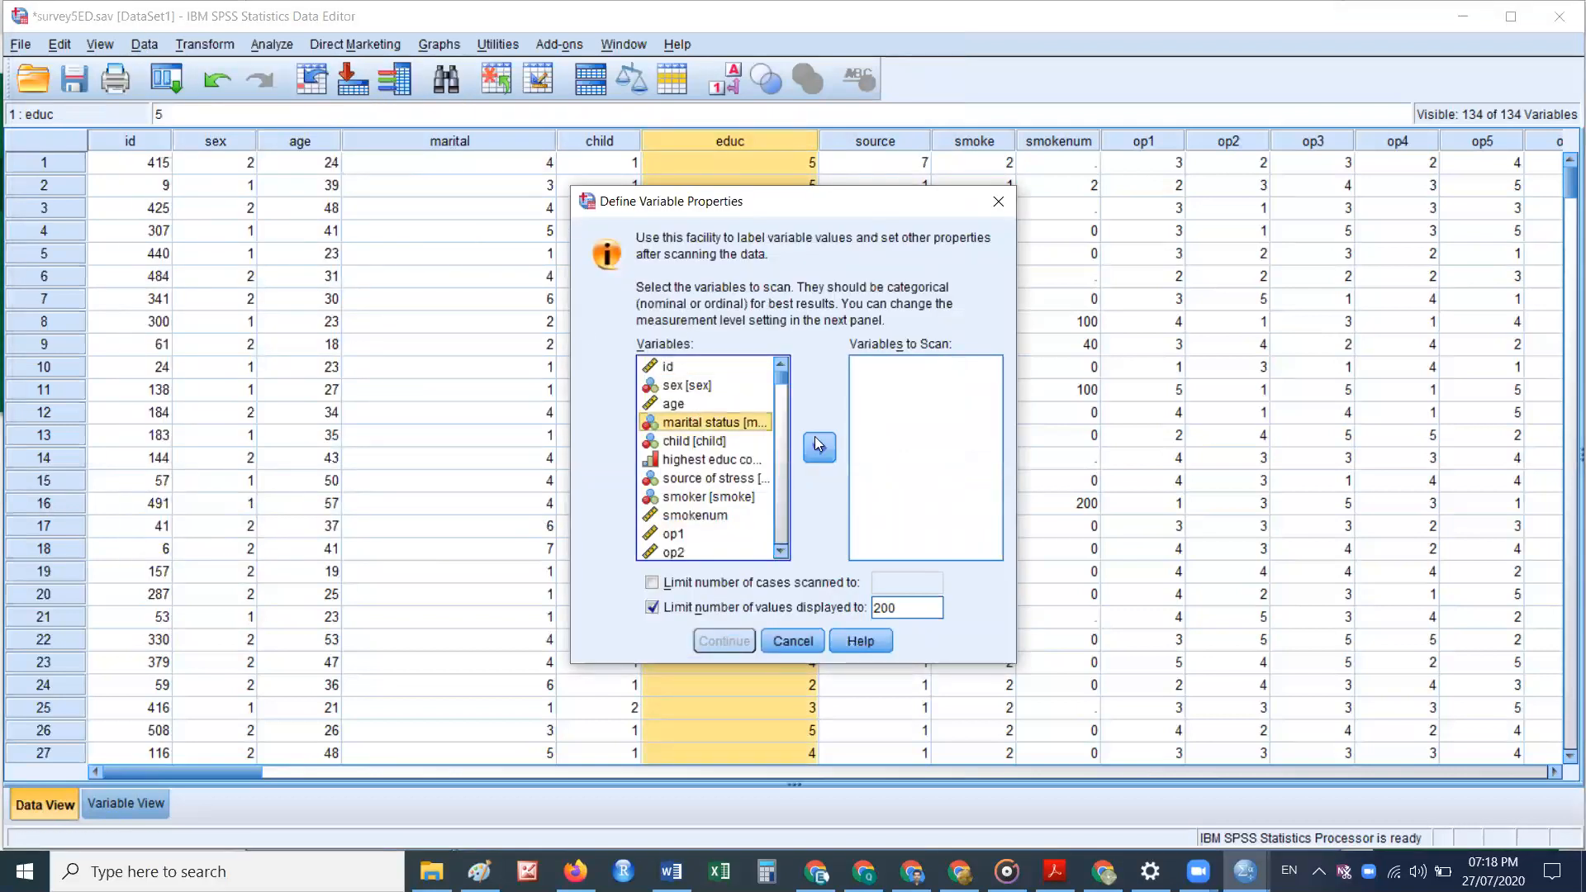
click(819, 445)
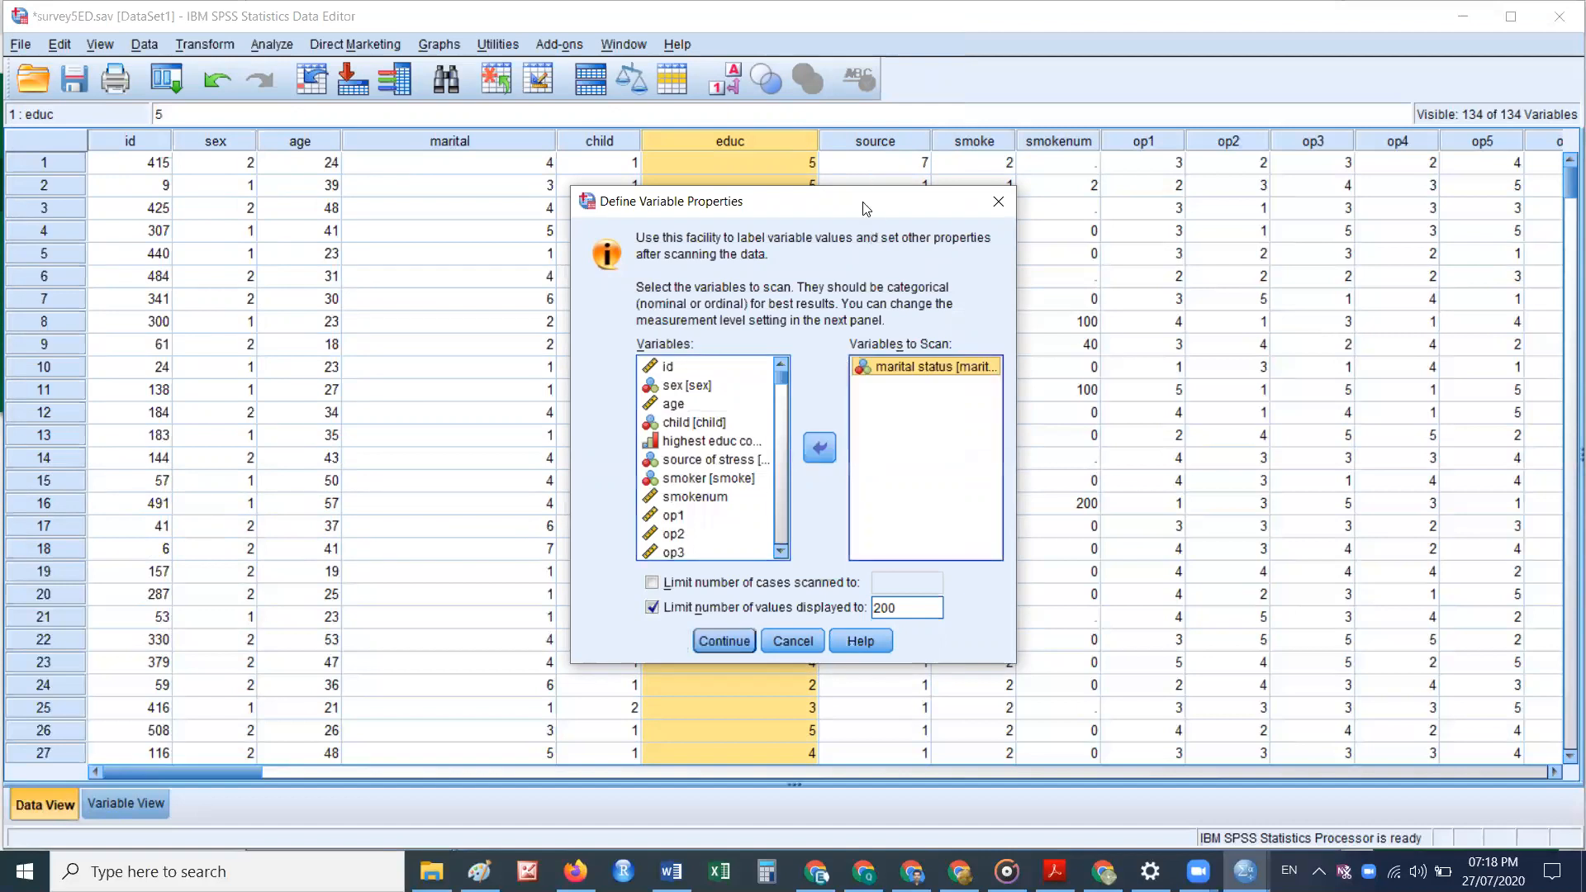
drag(863, 205, 466, 65)
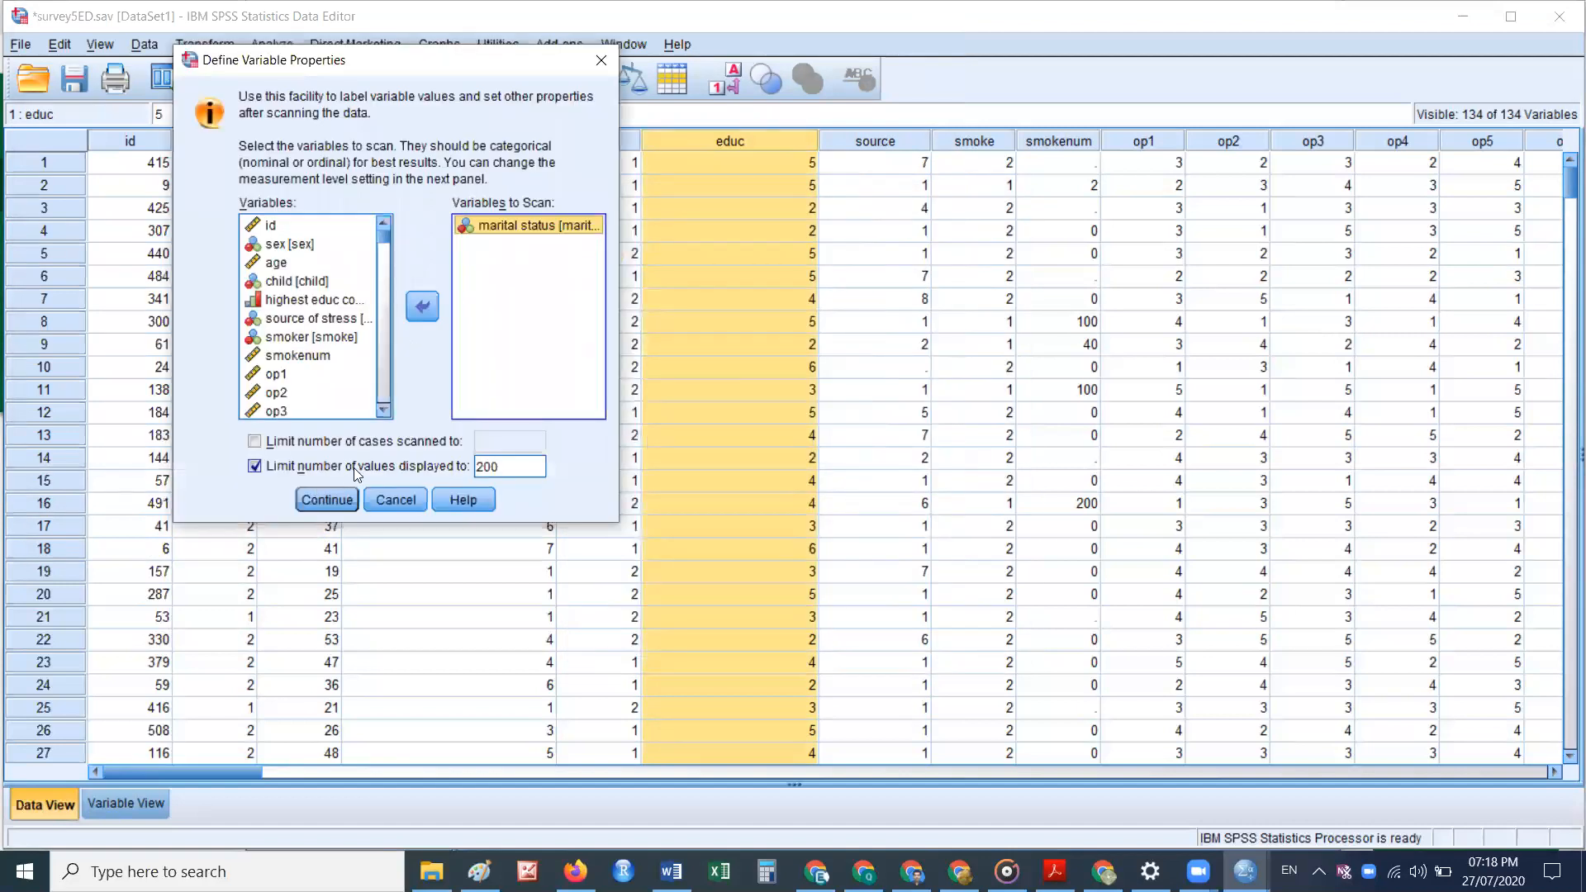
click(327, 500)
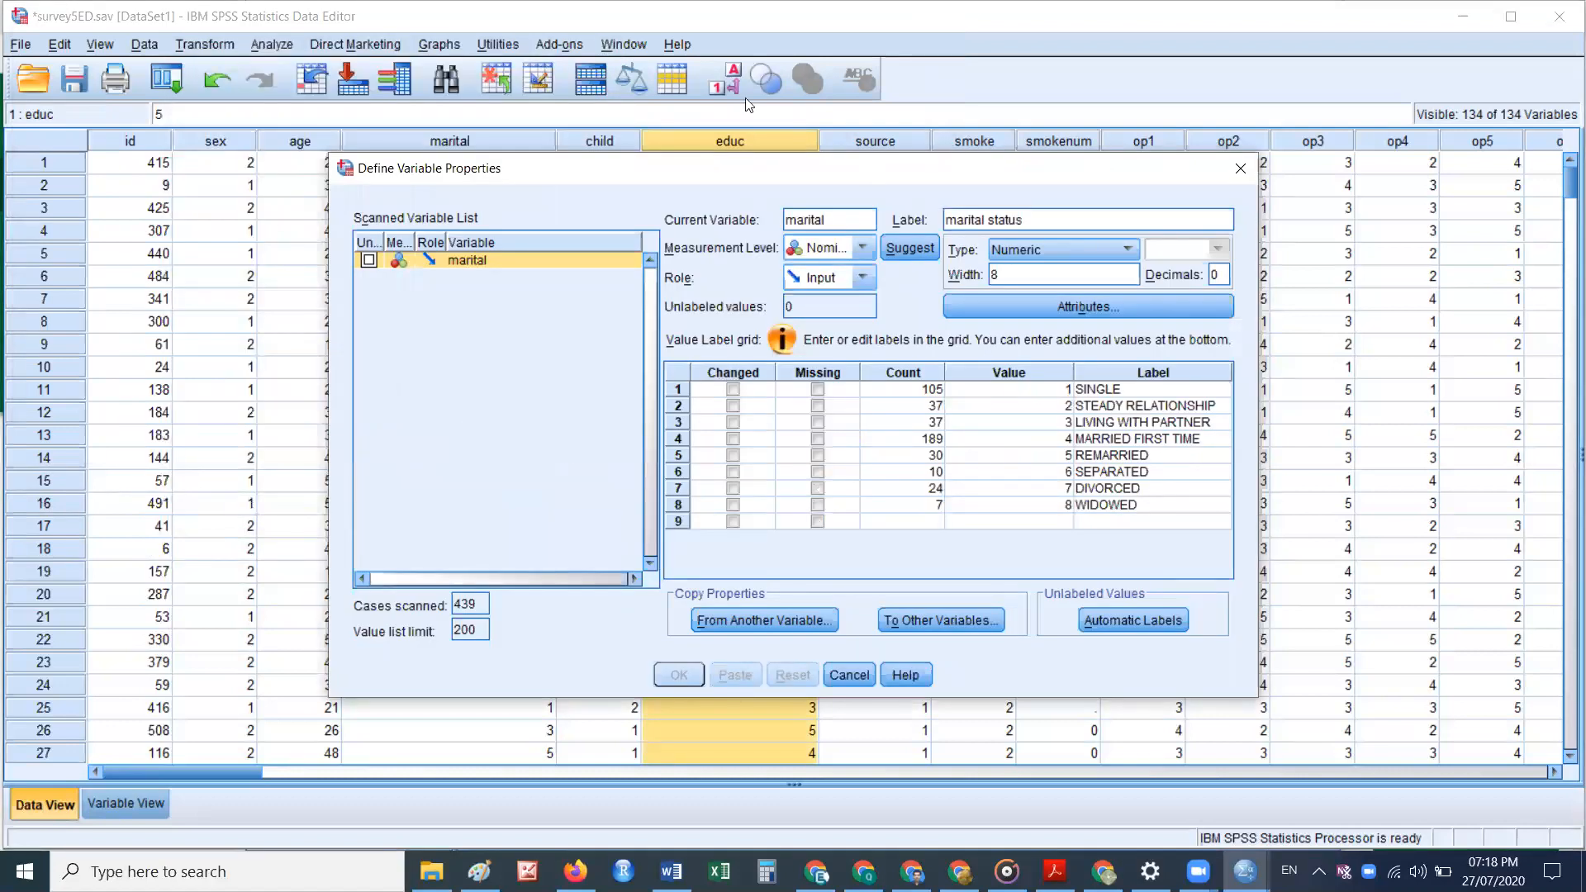
drag(915, 180, 512, 35)
Step: Review the marital variable's measurement level, type options and value labels, then close its properties without changes
click(459, 103)
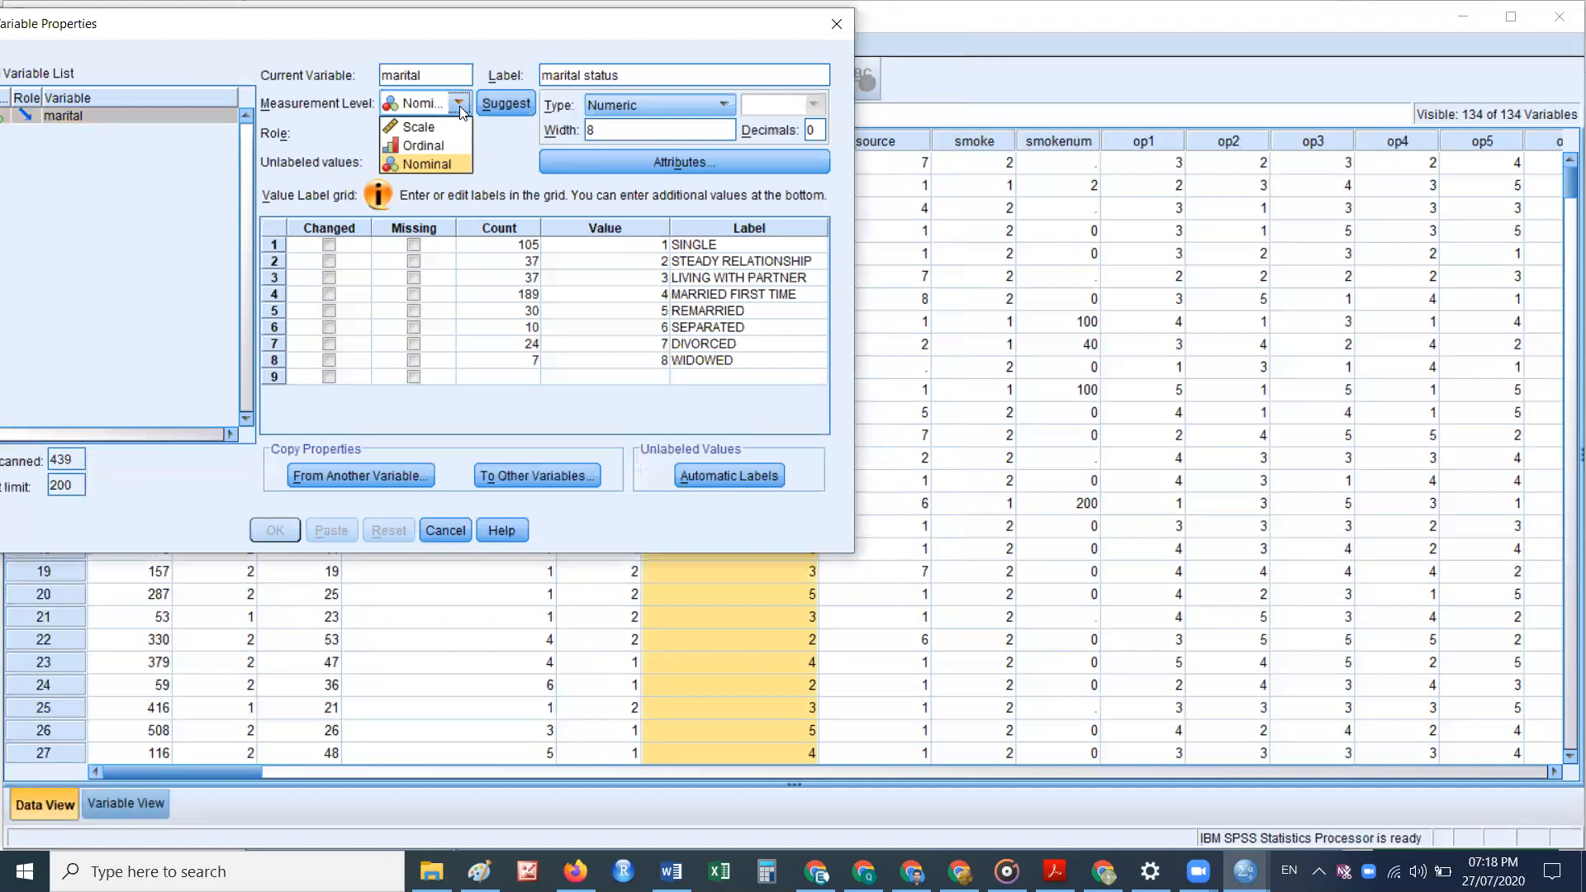
click(459, 105)
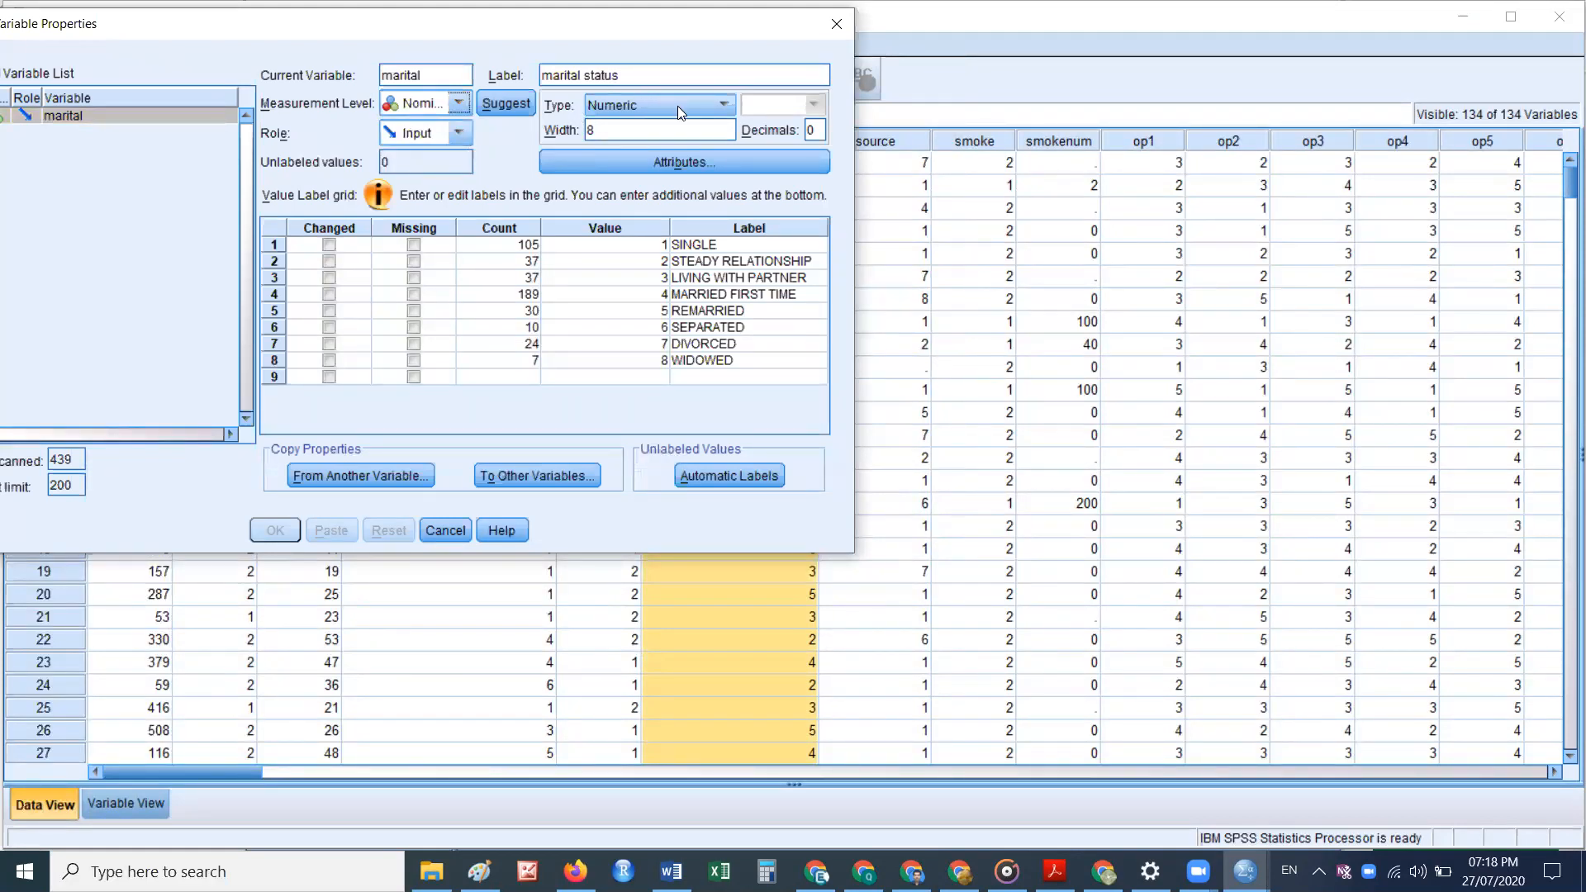
click(727, 109)
click(727, 109)
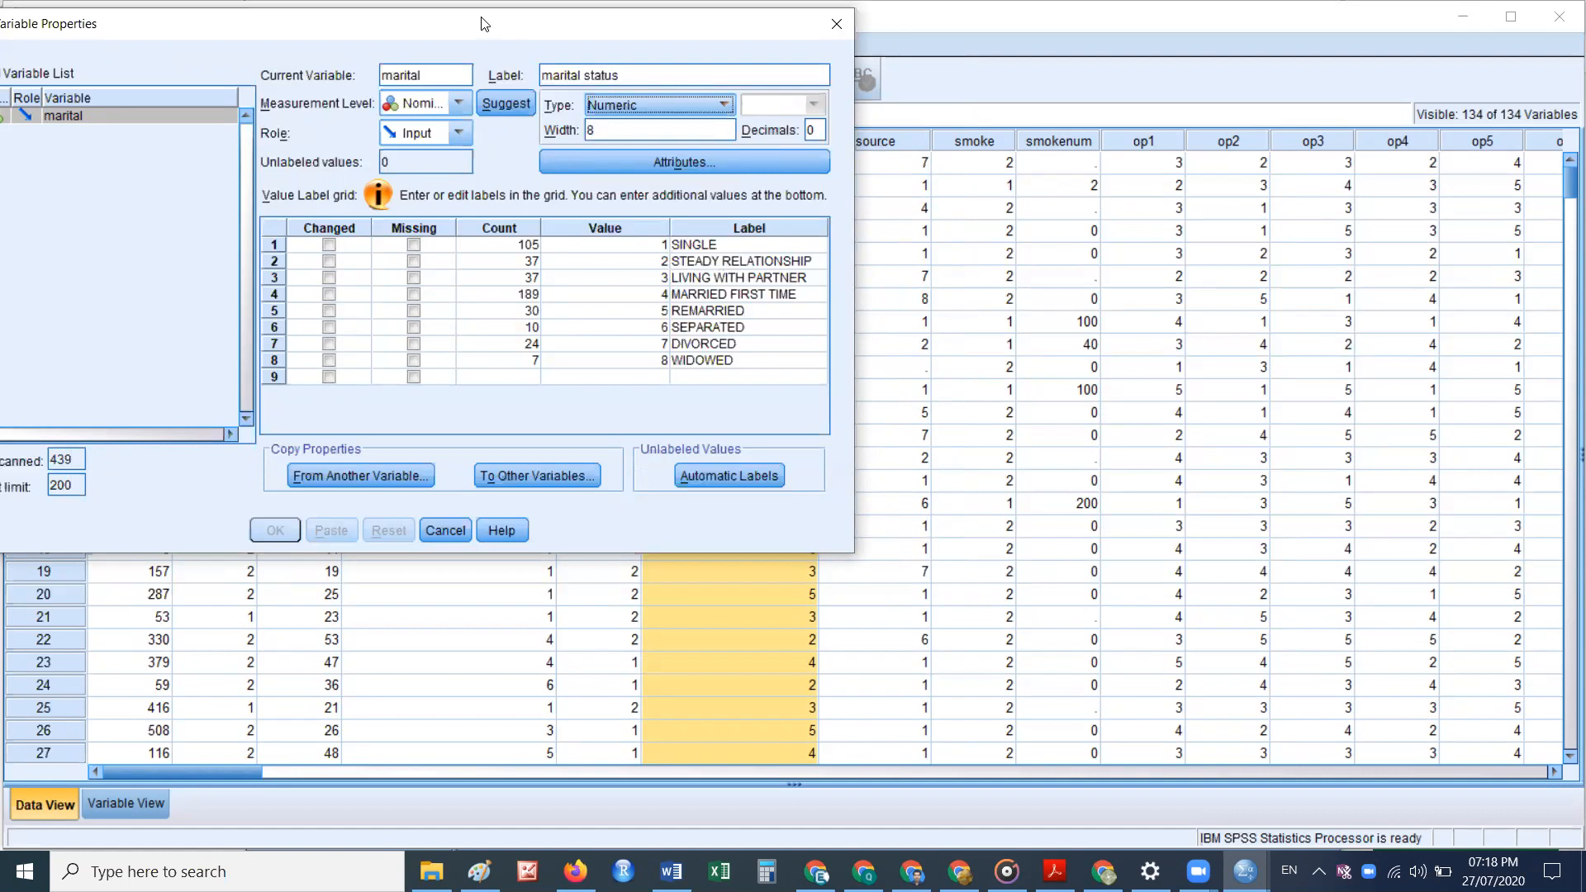
drag(484, 23, 617, 27)
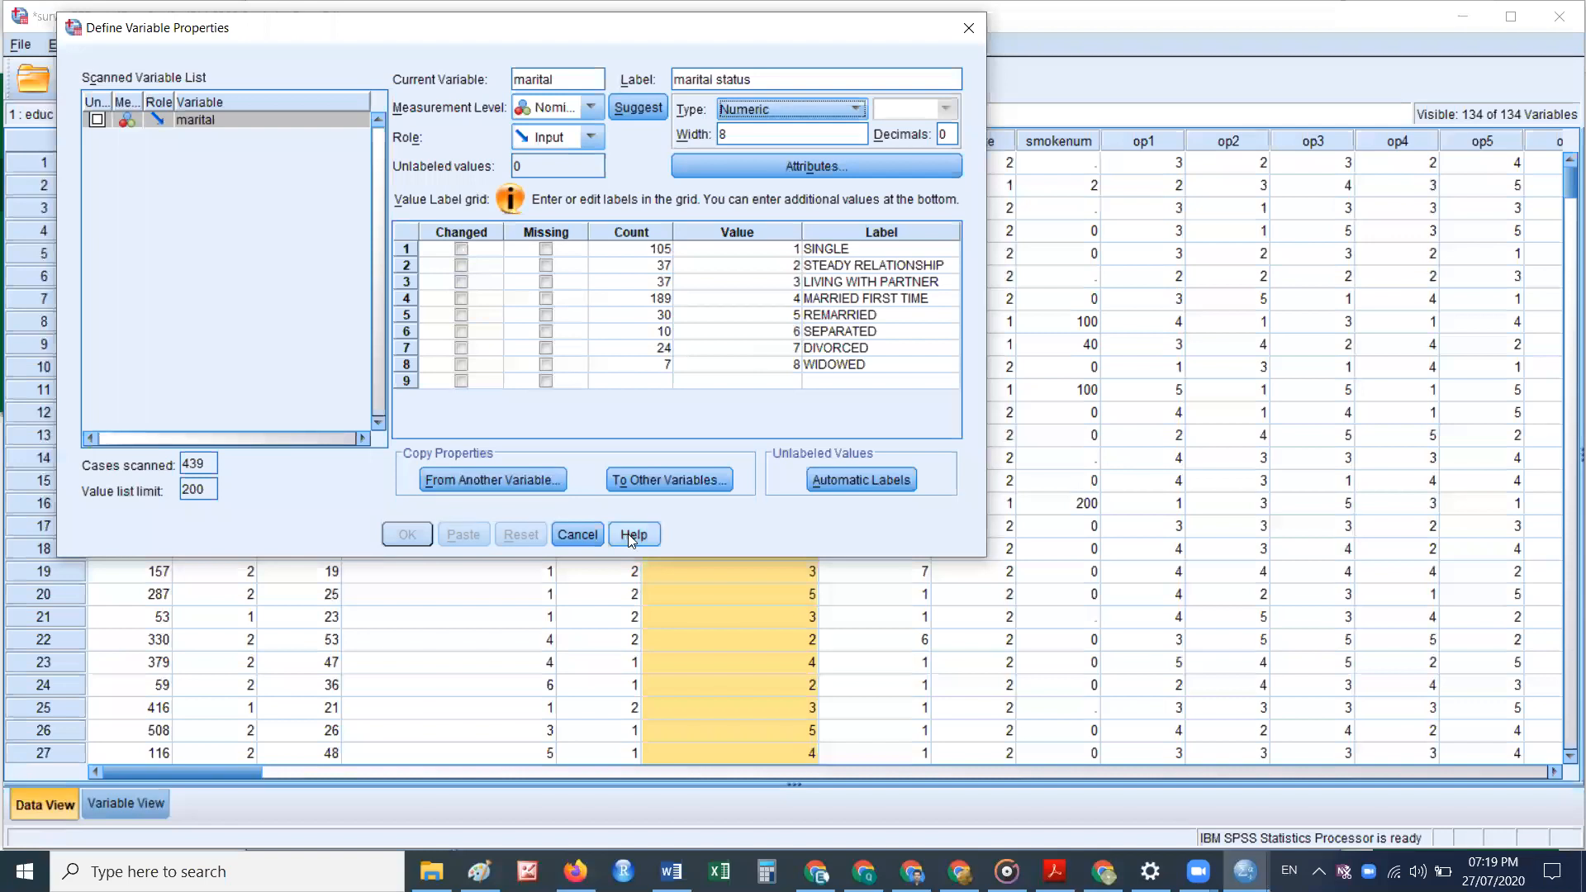
click(581, 531)
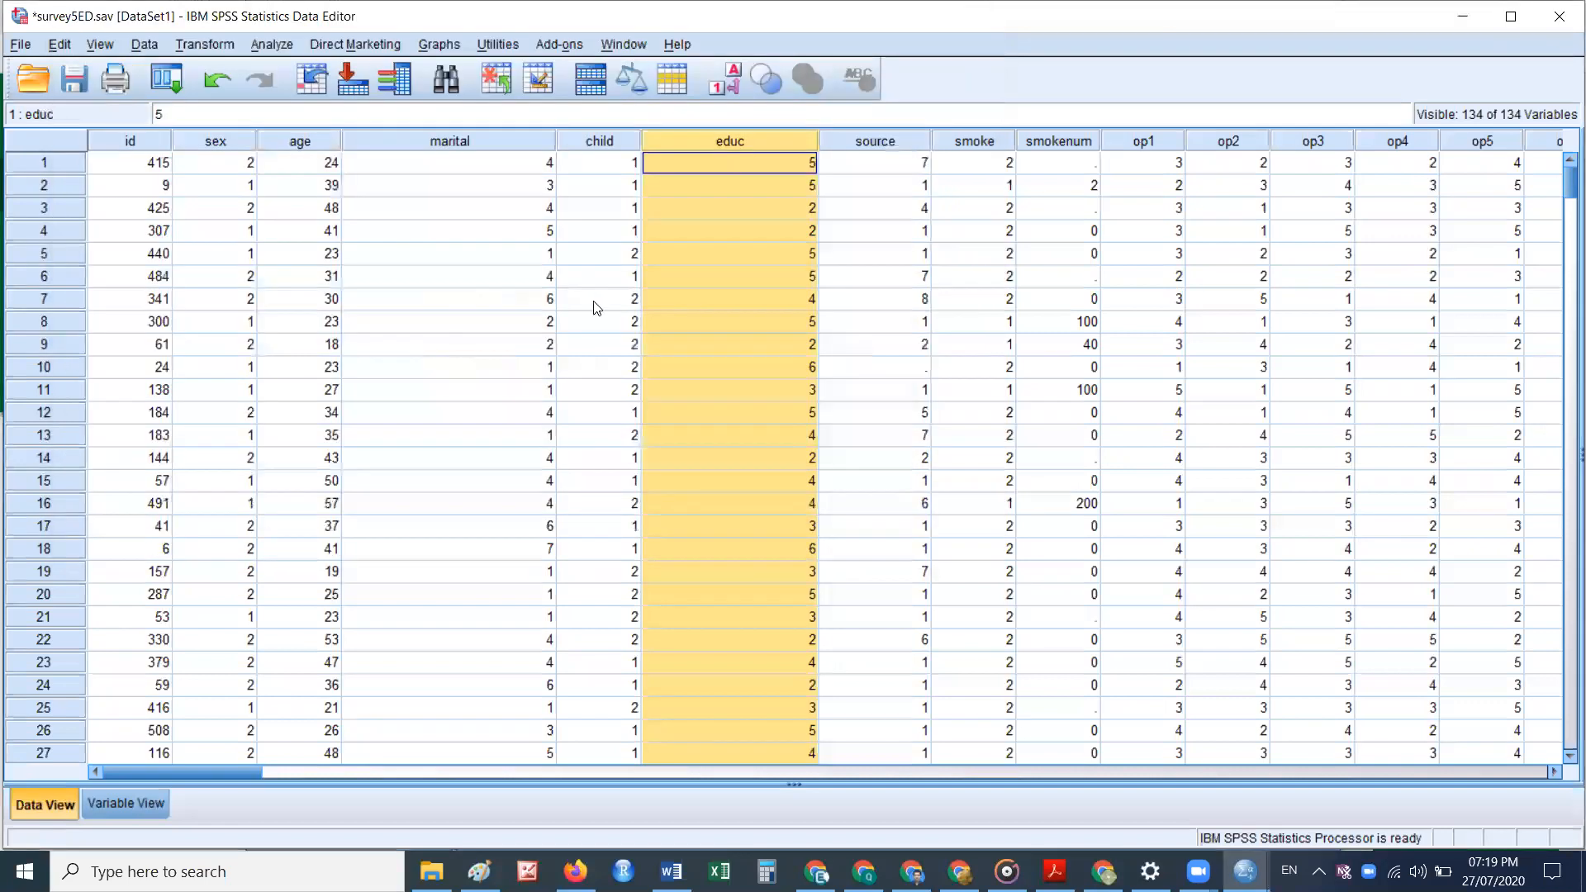
click(119, 43)
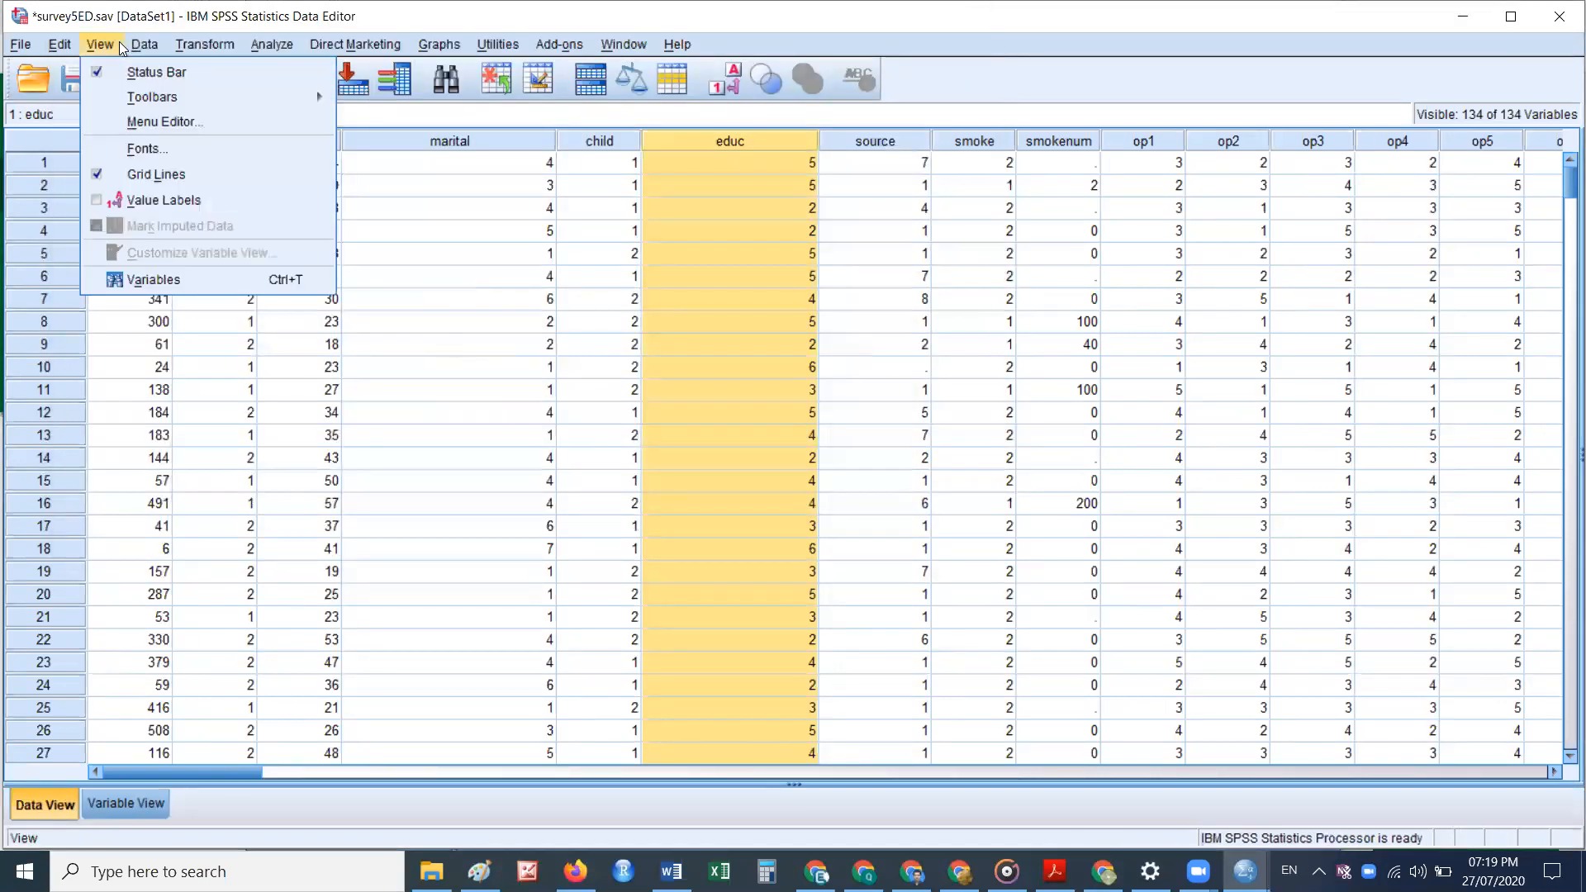
mouse_move(127, 43)
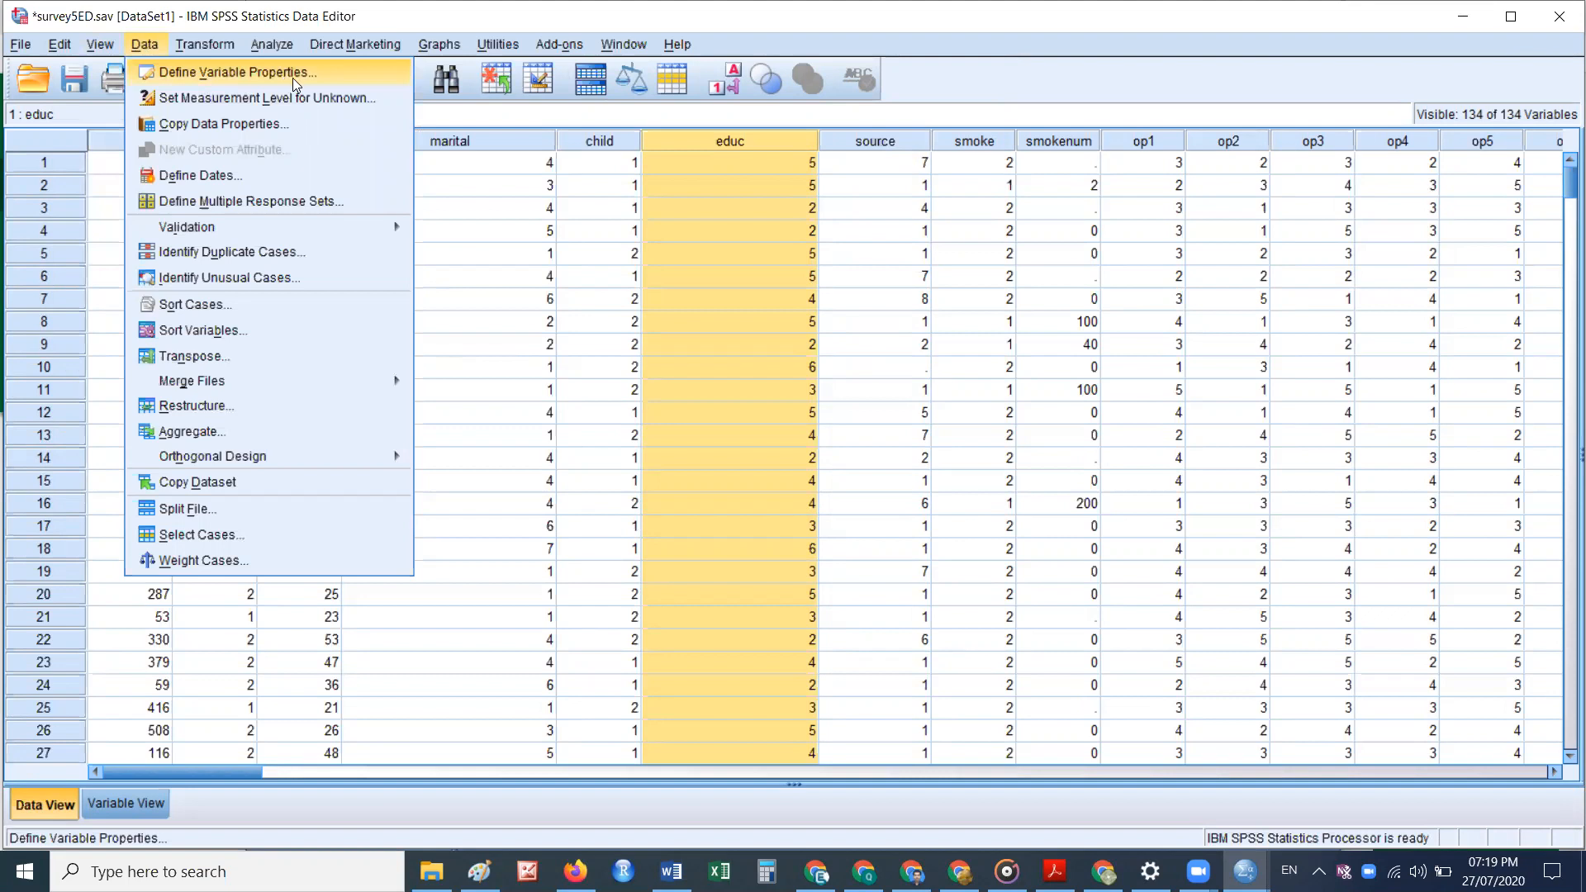
click(125, 805)
click(51, 798)
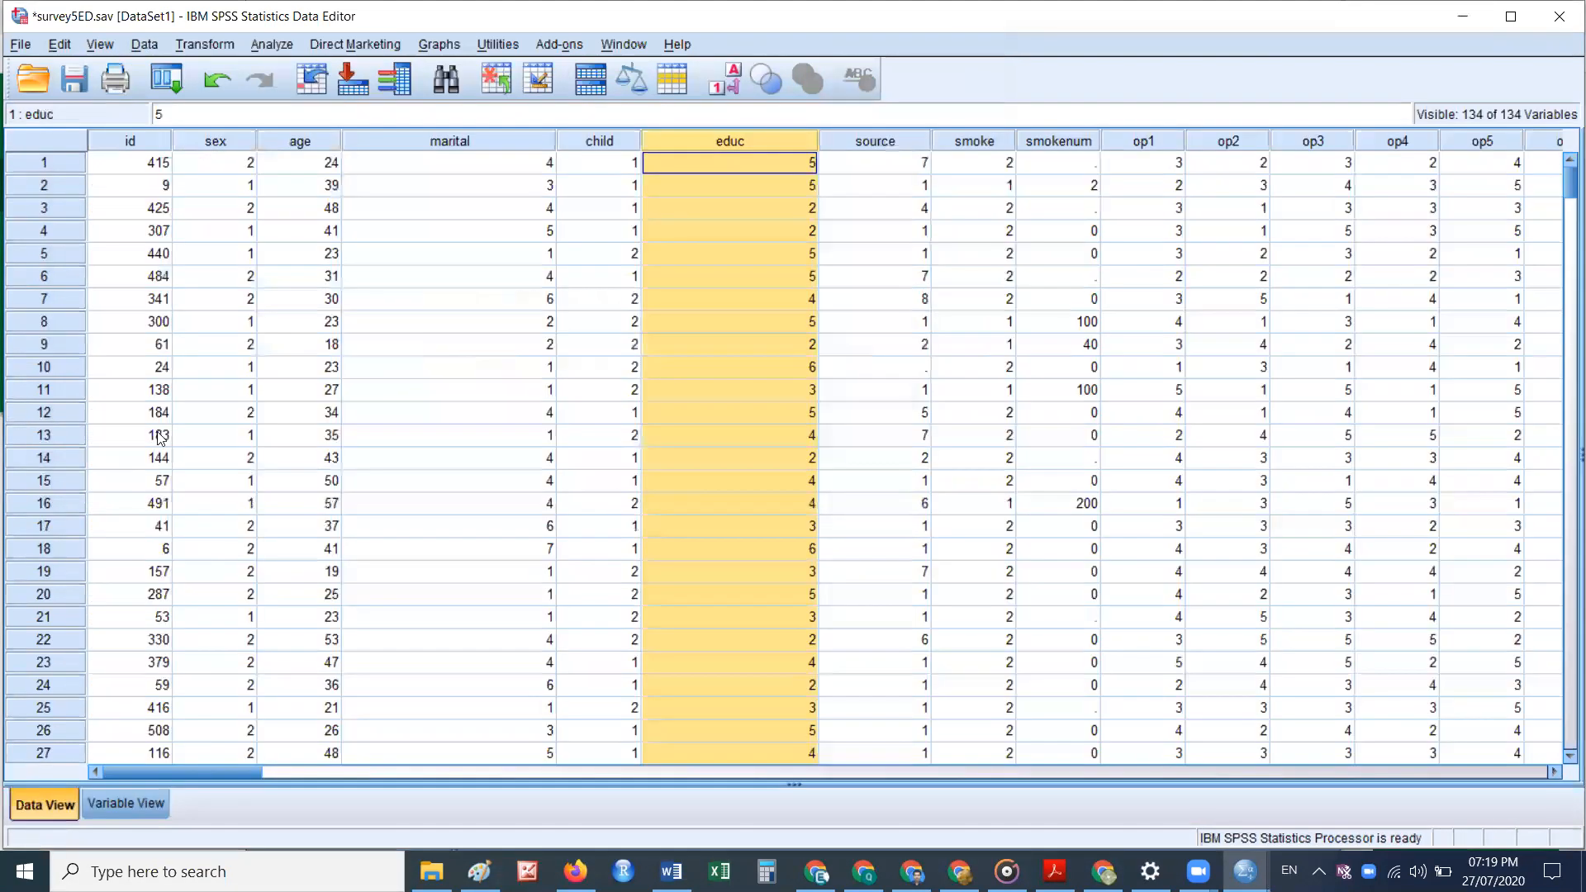
Step: Identify duplicate cases by matching on id, review the output log and frequency table, and return to the data
click(144, 44)
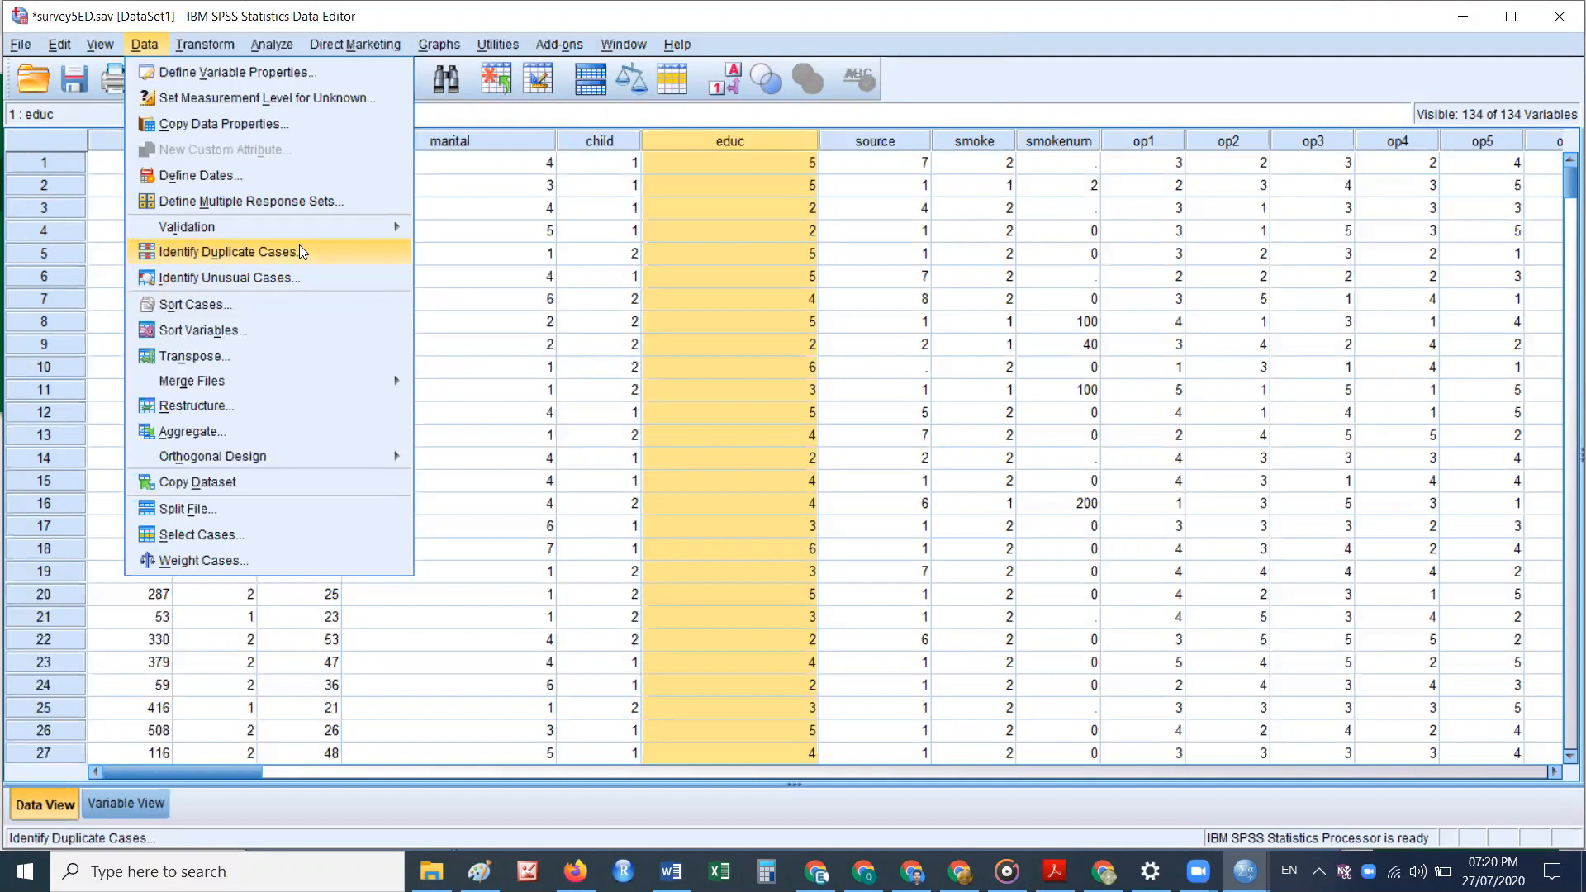
click(364, 251)
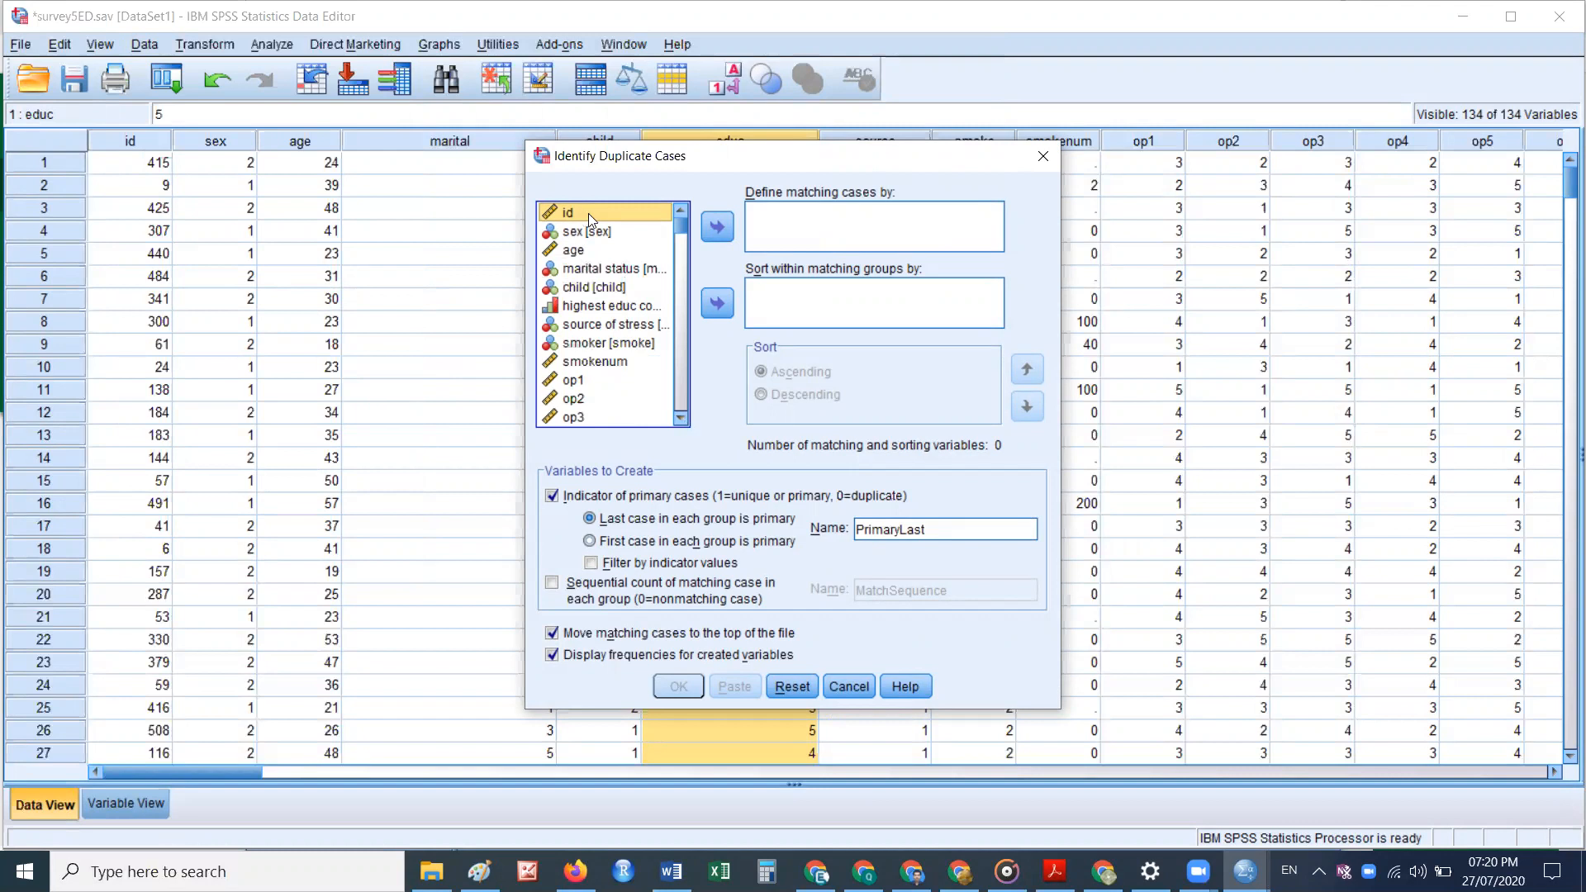
click(712, 229)
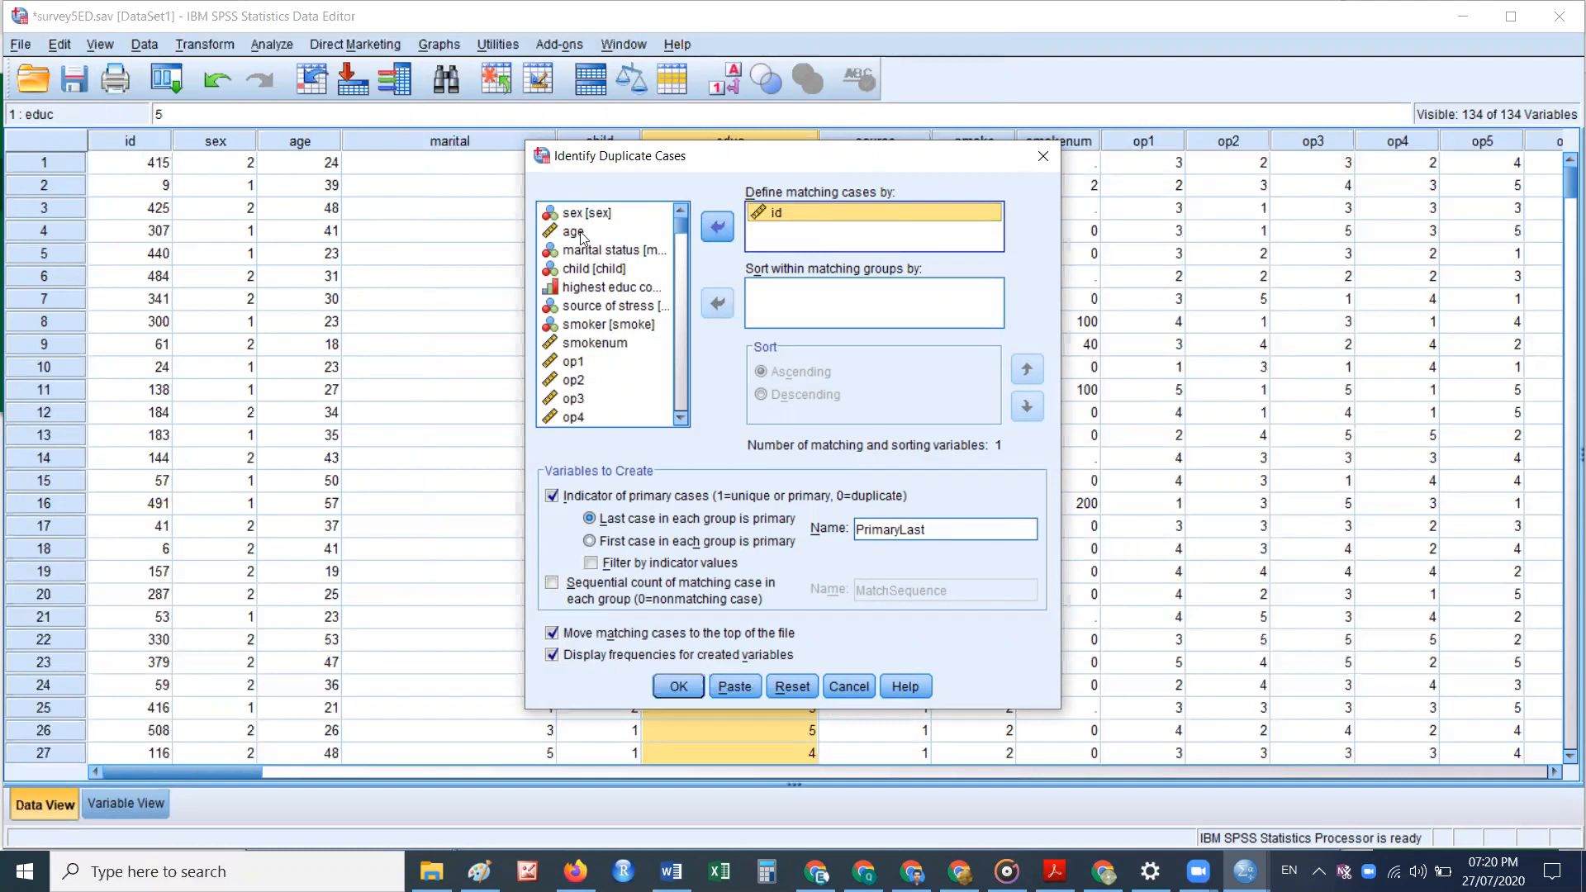
click(674, 687)
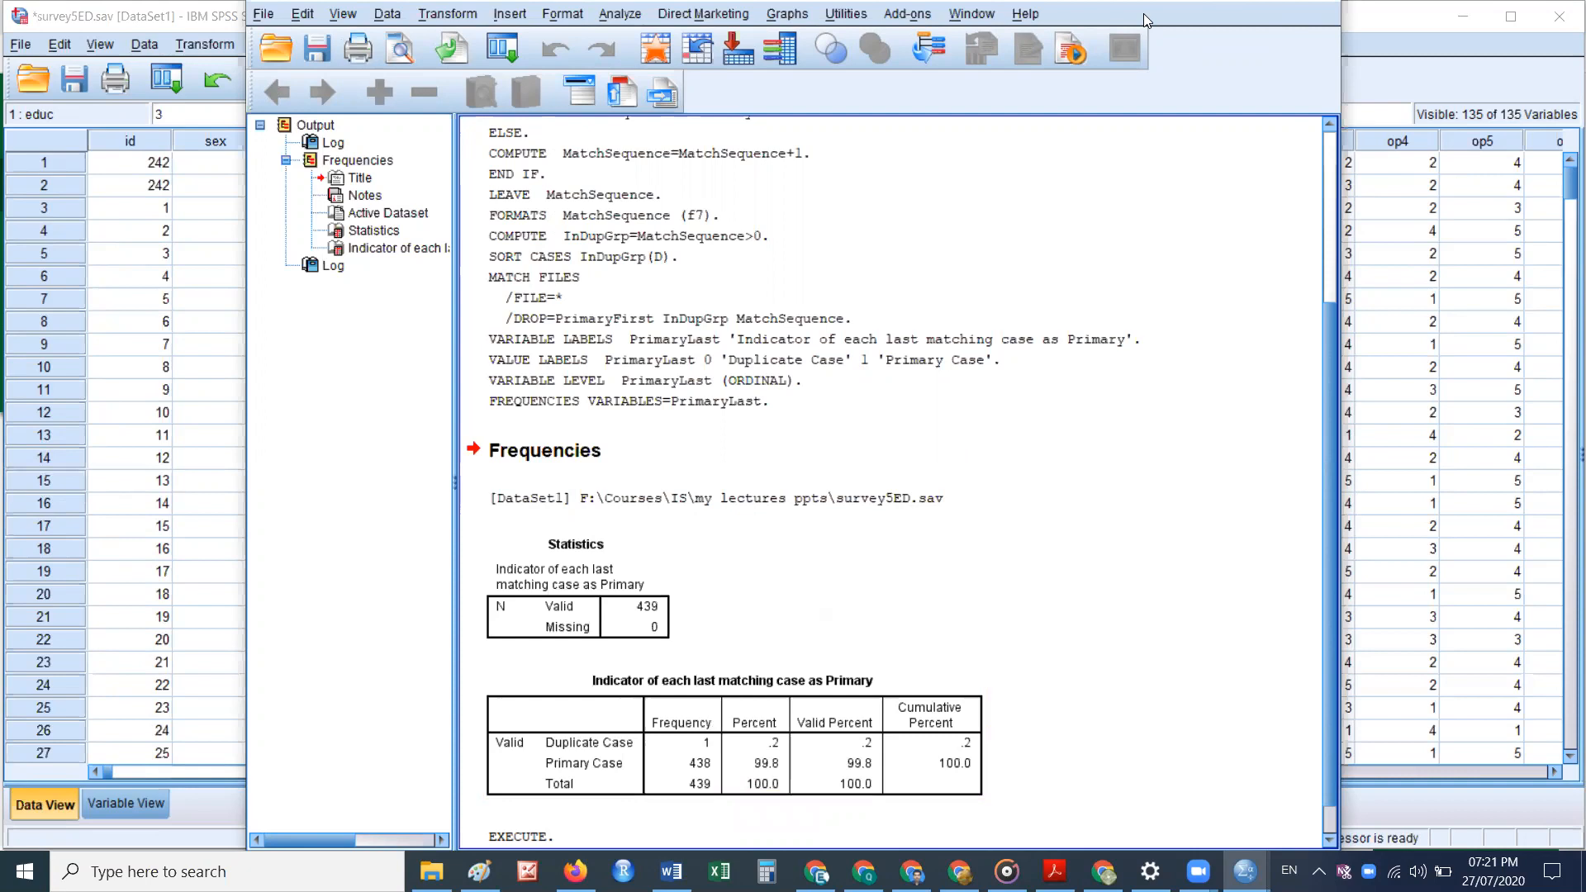
scroll(661, 311, up, 1)
scroll(661, 311, up, 2)
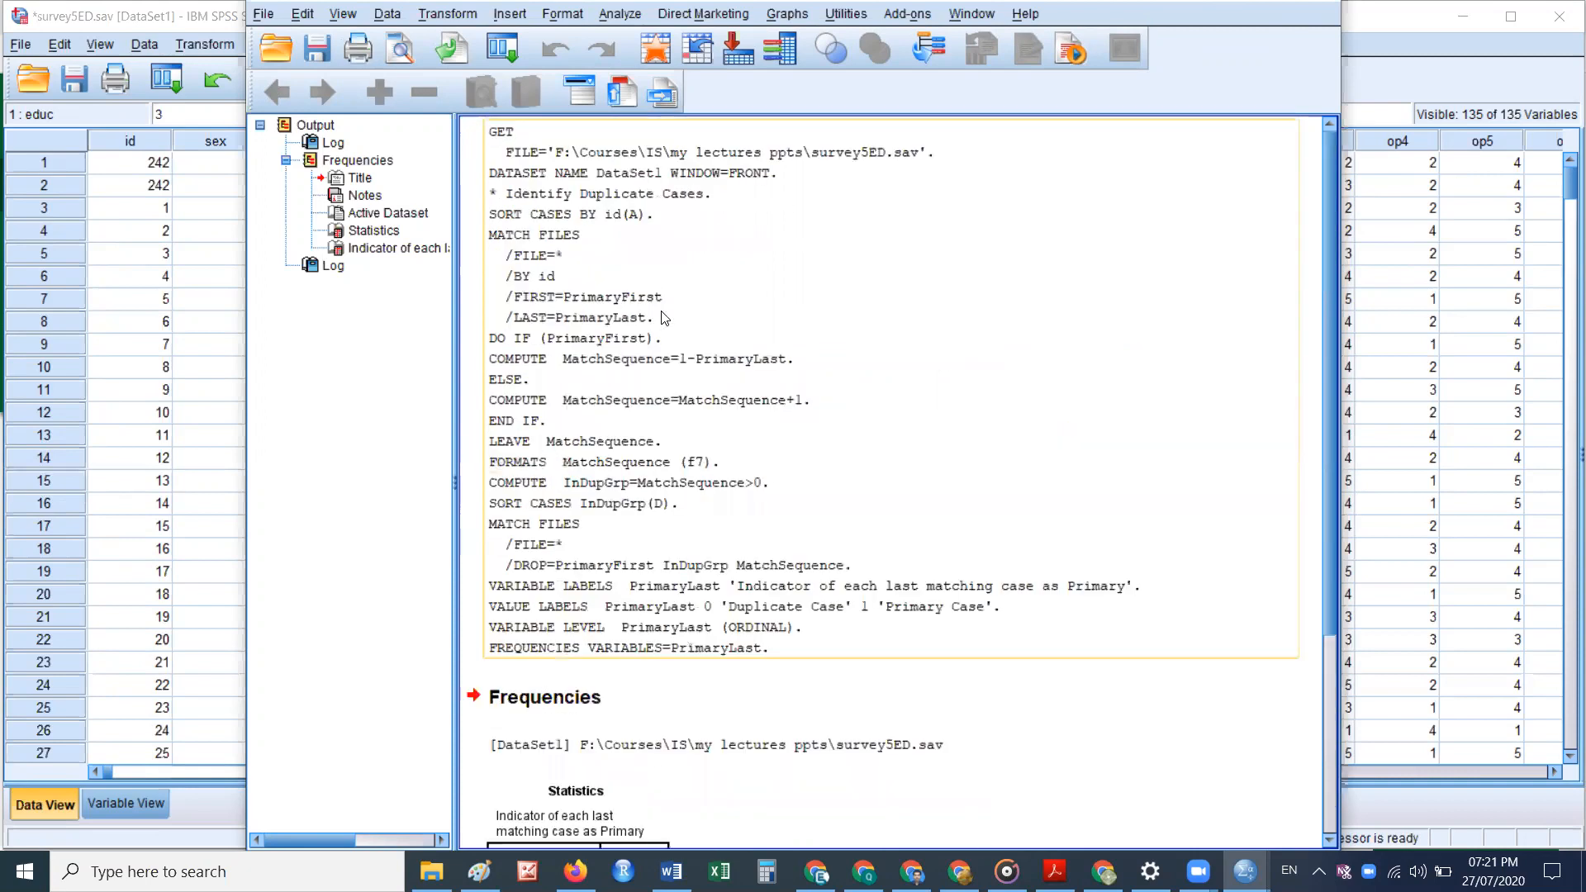
scroll(665, 326, down, 3)
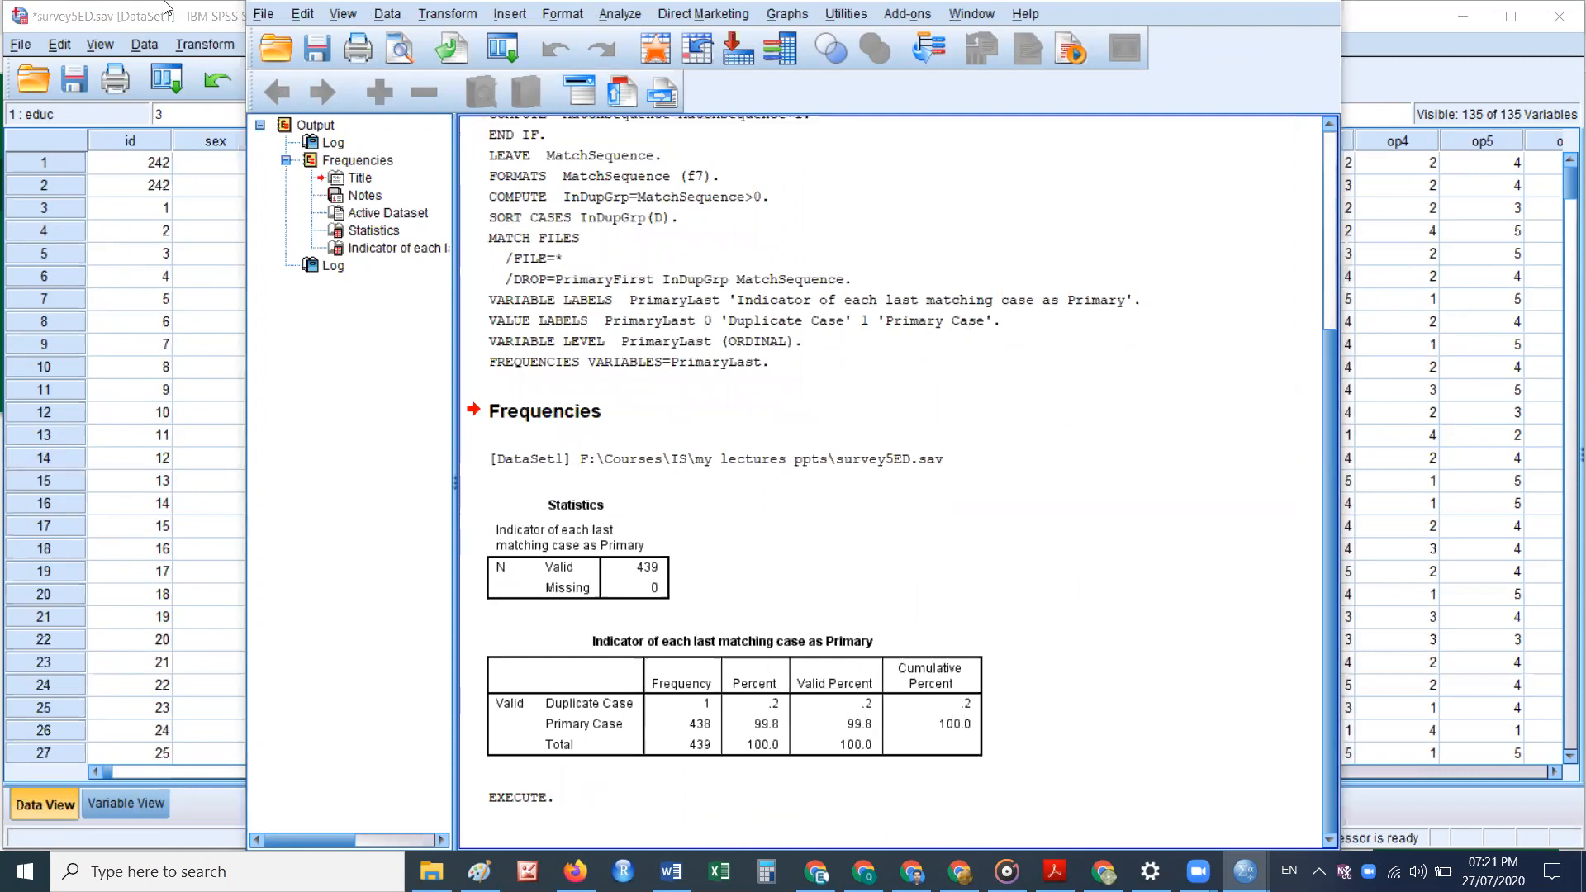
click(1241, 2)
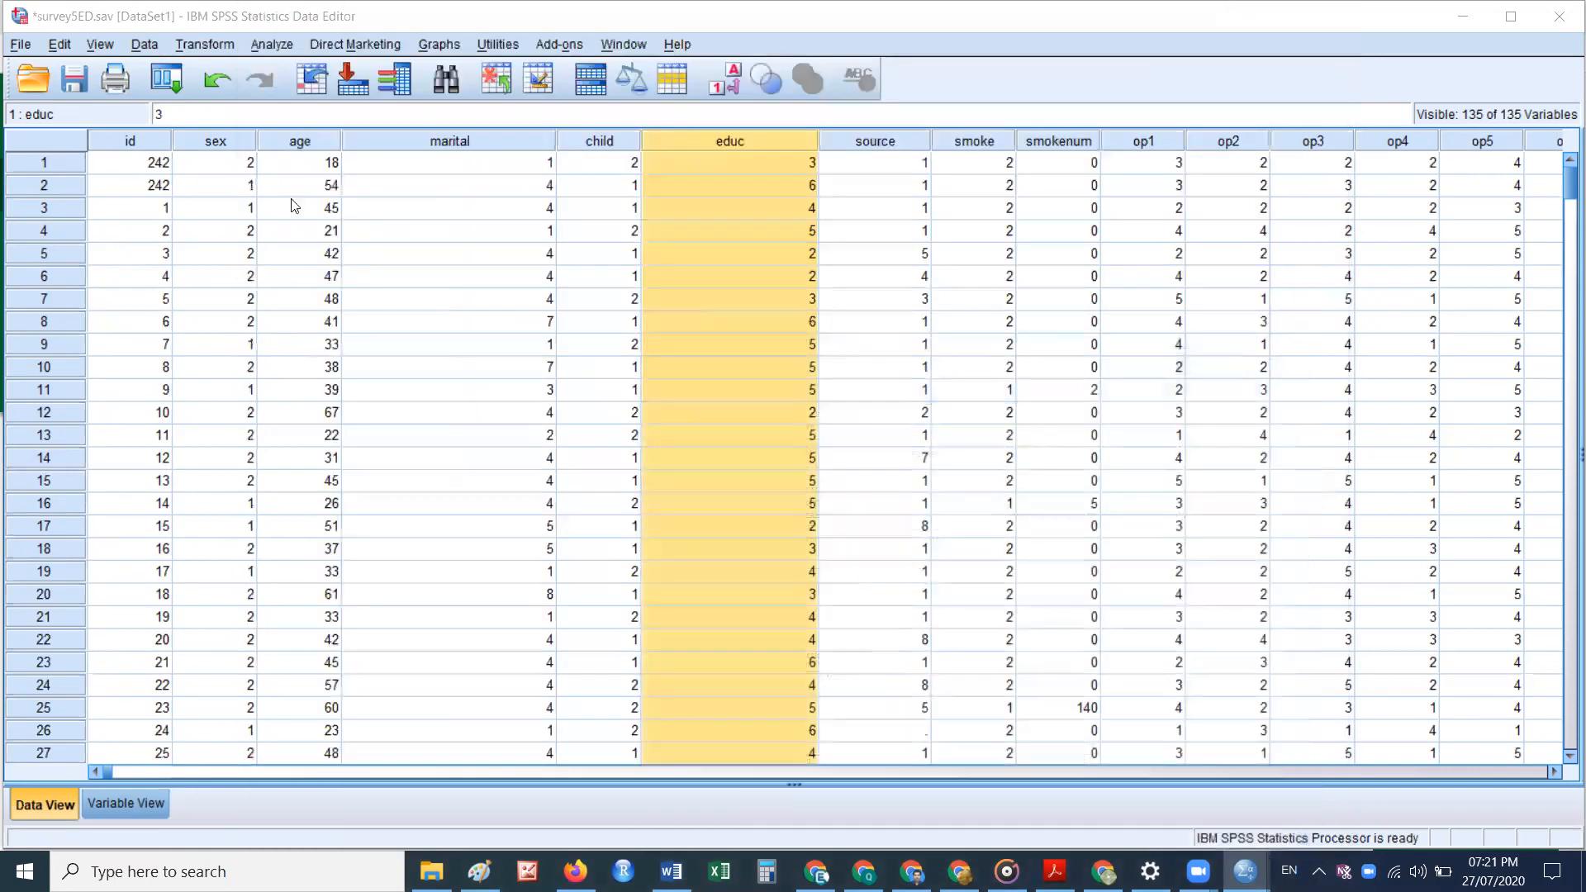
Step: Start Sort Cases and set the highest educ completed variable as the sort key
click(162, 45)
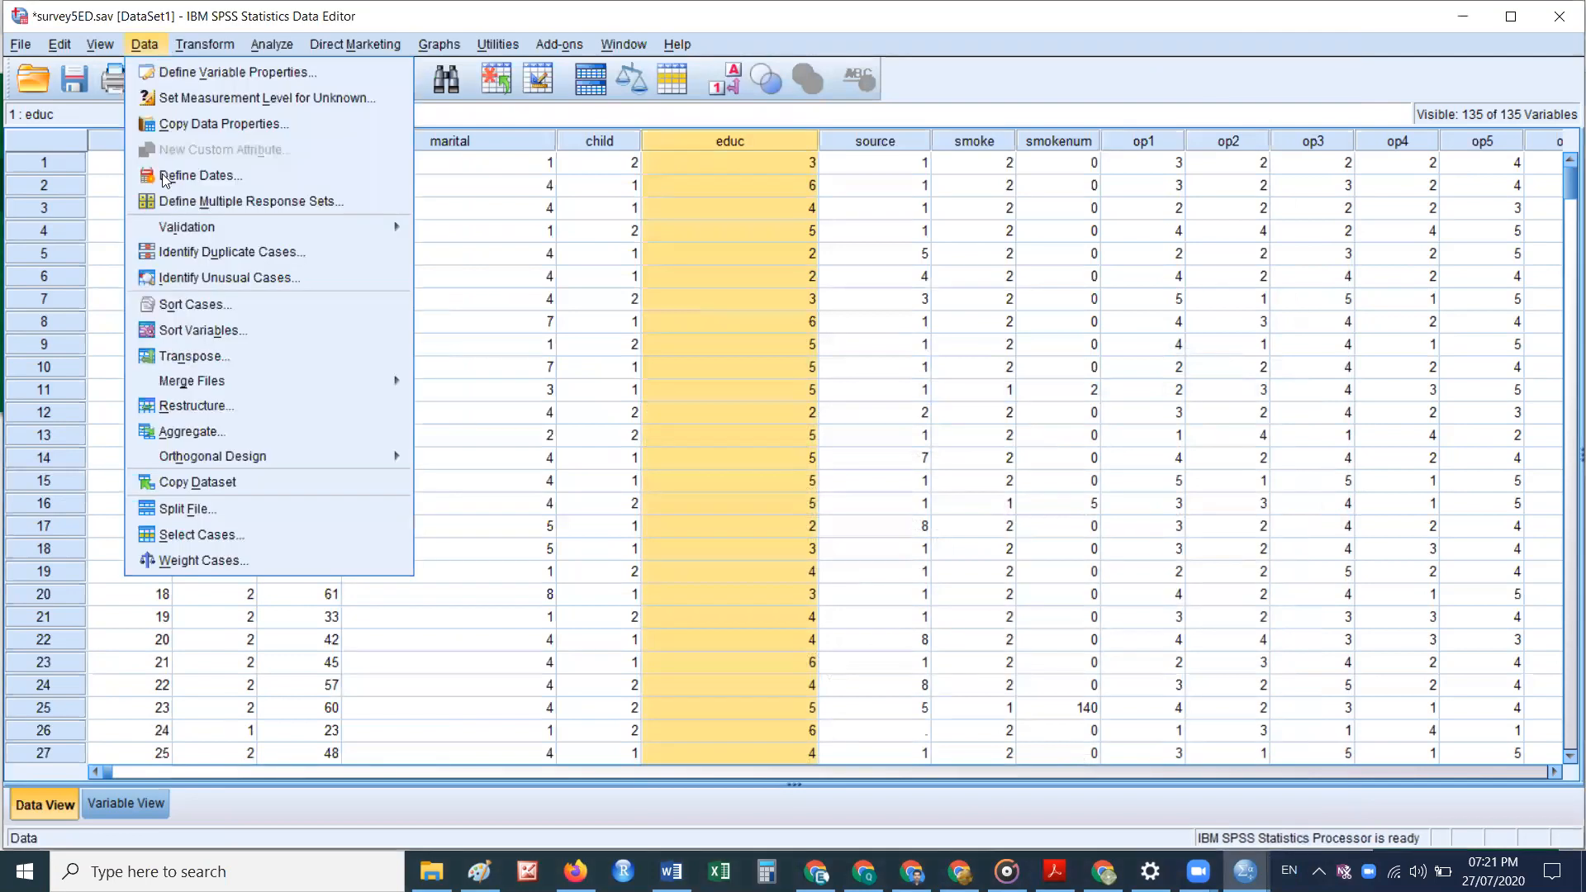
click(239, 306)
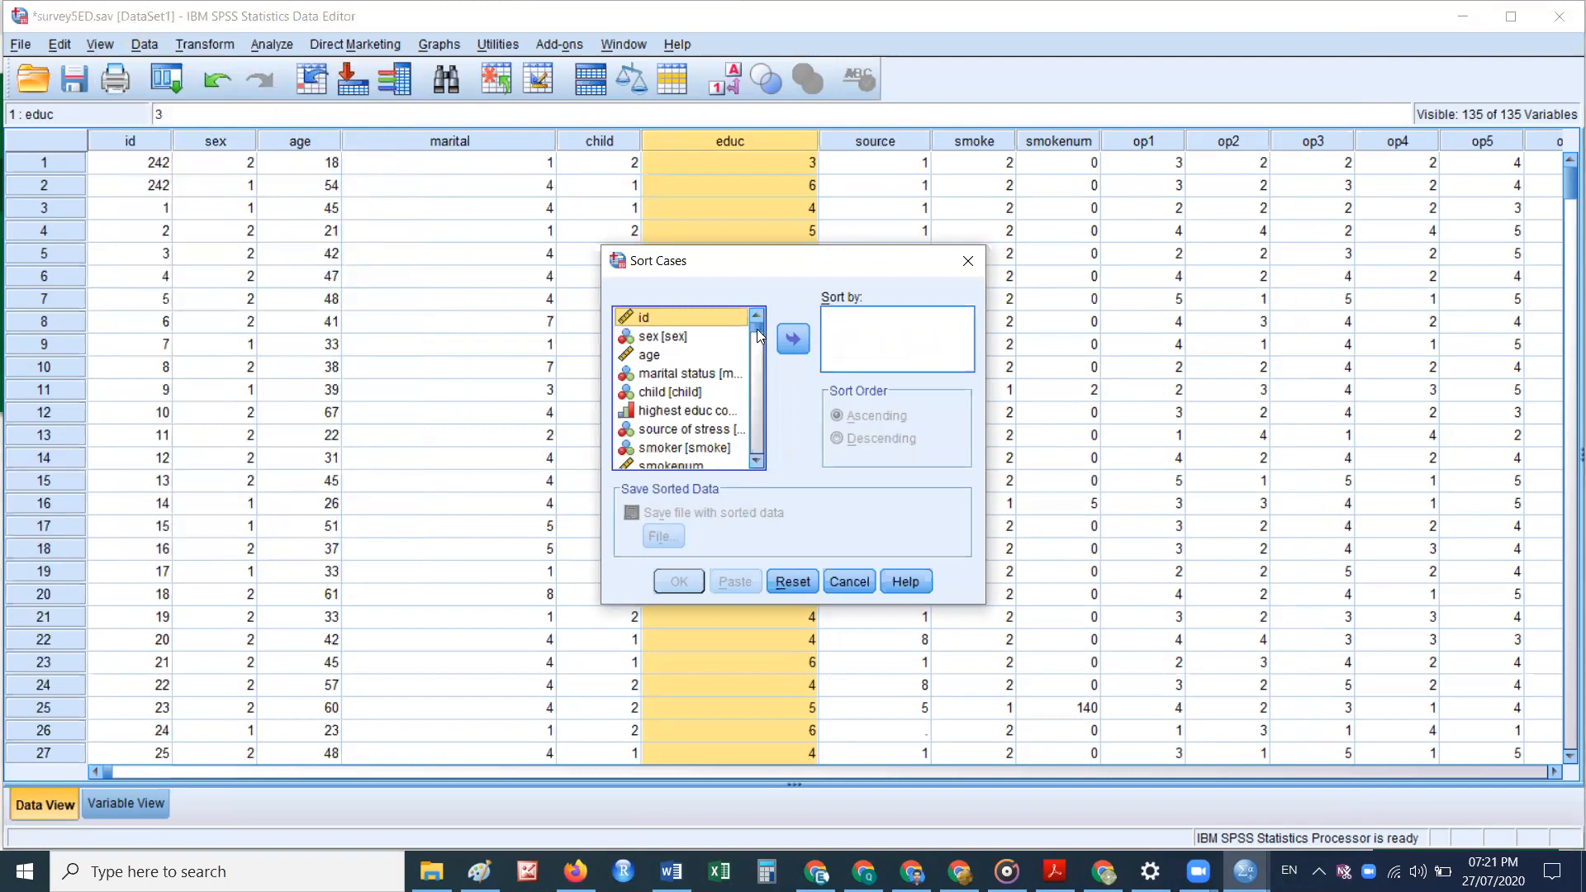
scroll(757, 329, down, 1)
scroll(757, 329, up, 1)
click(692, 413)
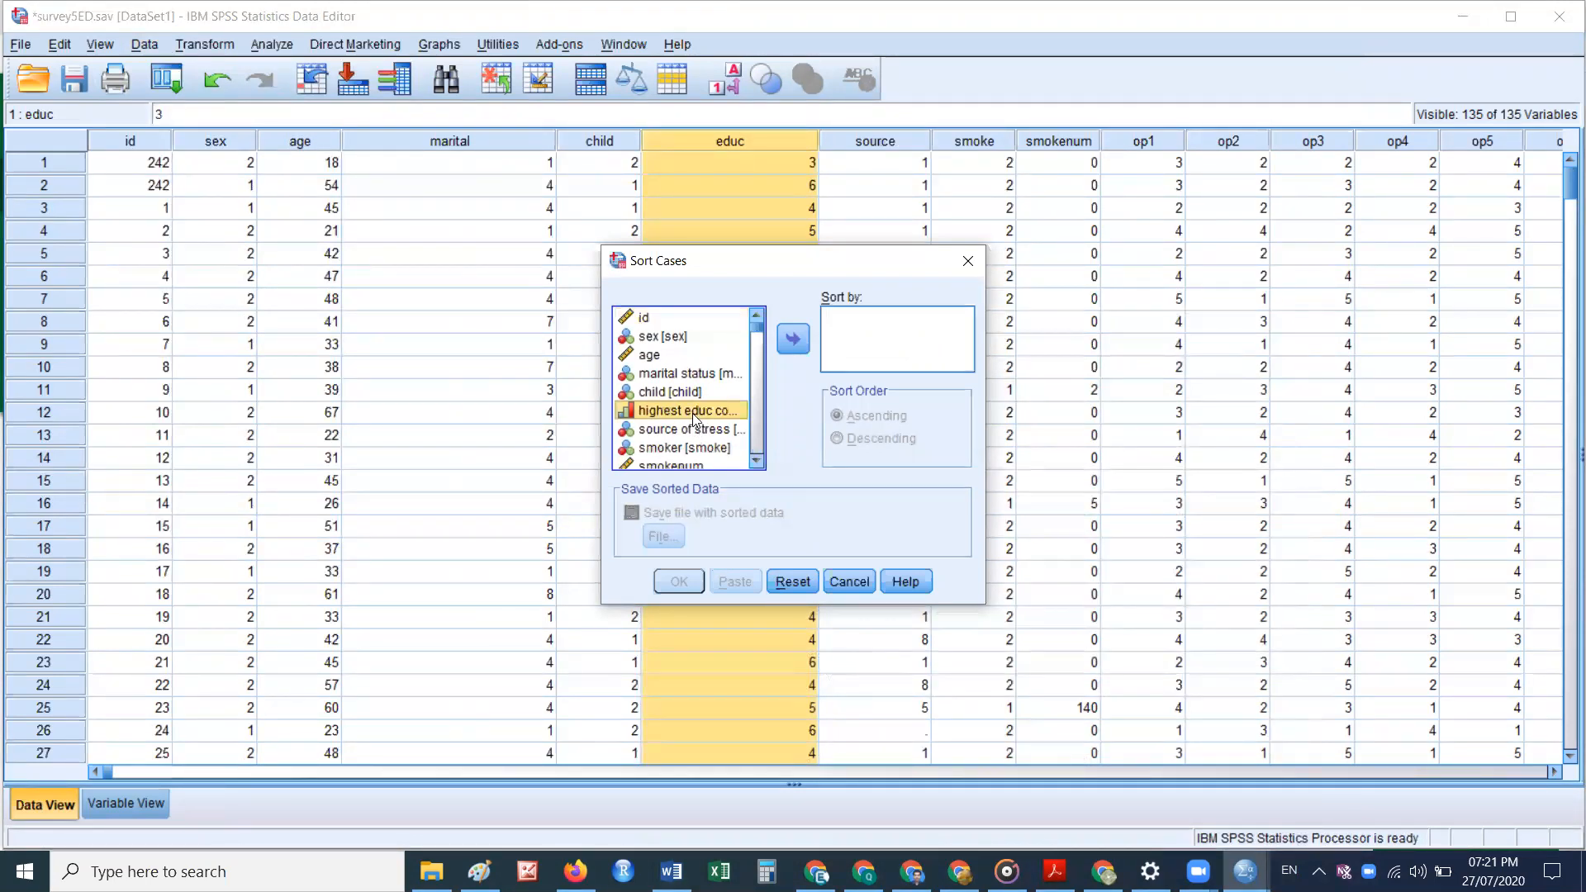
drag(843, 267, 419, 155)
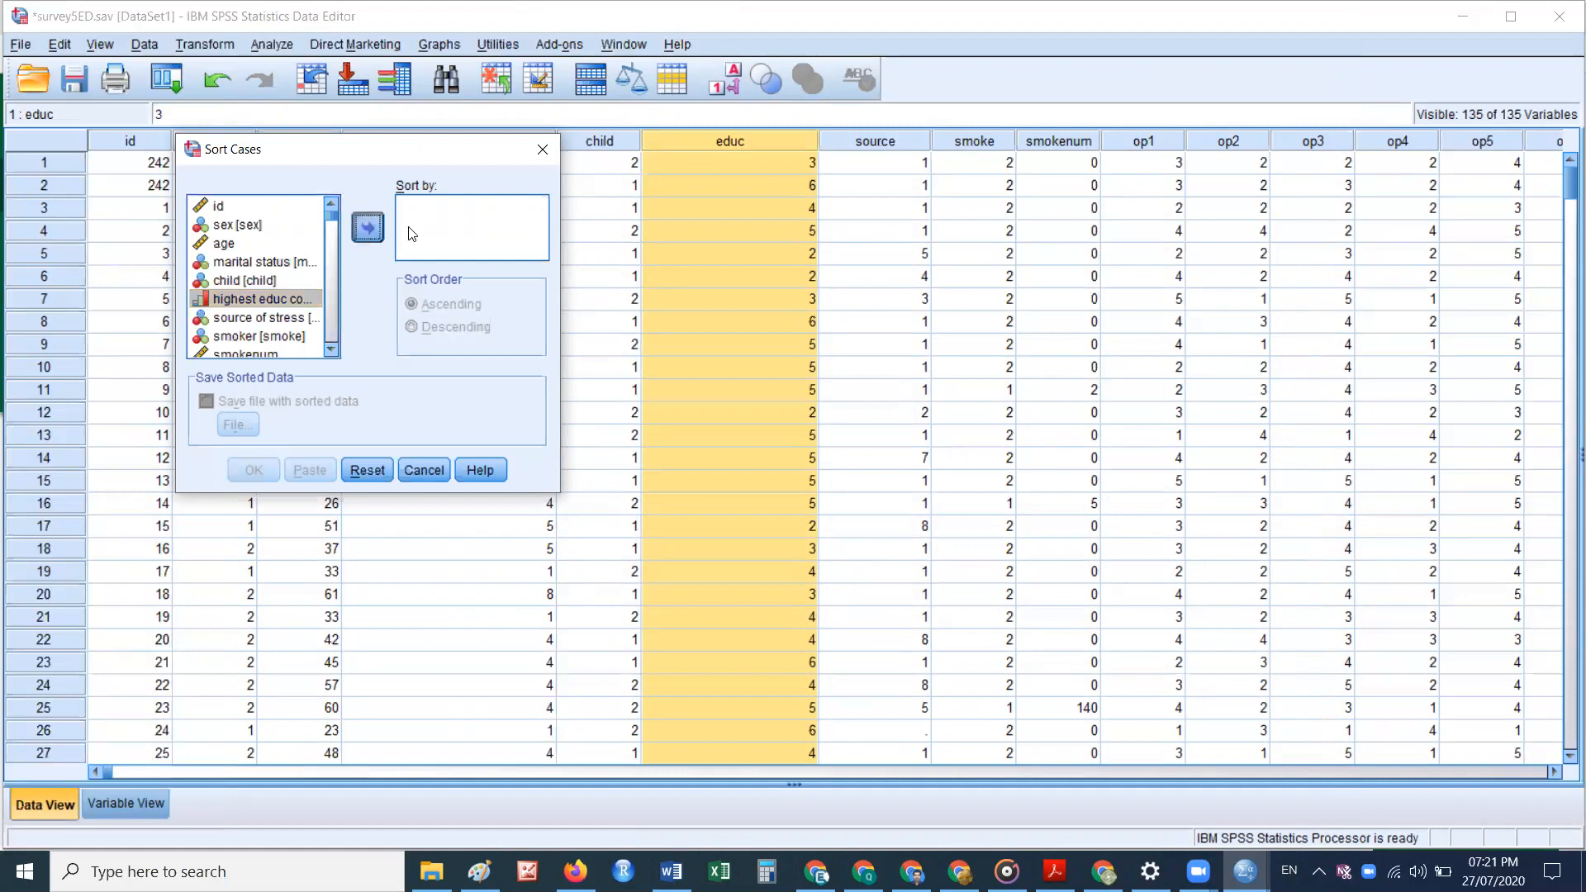
click(367, 228)
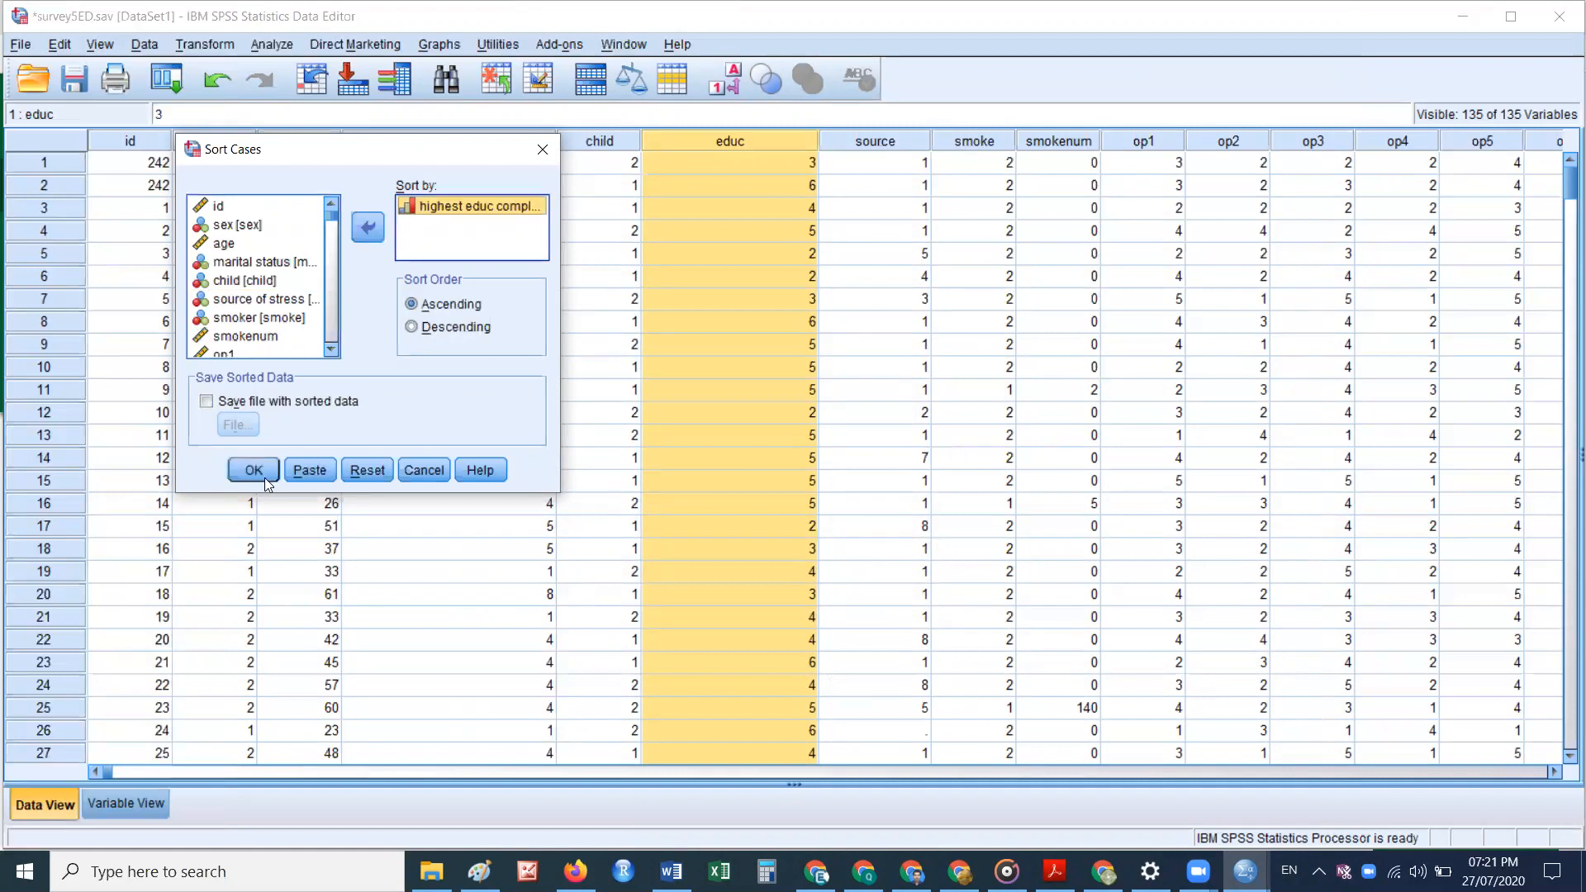
Step: Run the sort in ascending order without saving the sorted data to a file, and return to the data
click(410, 304)
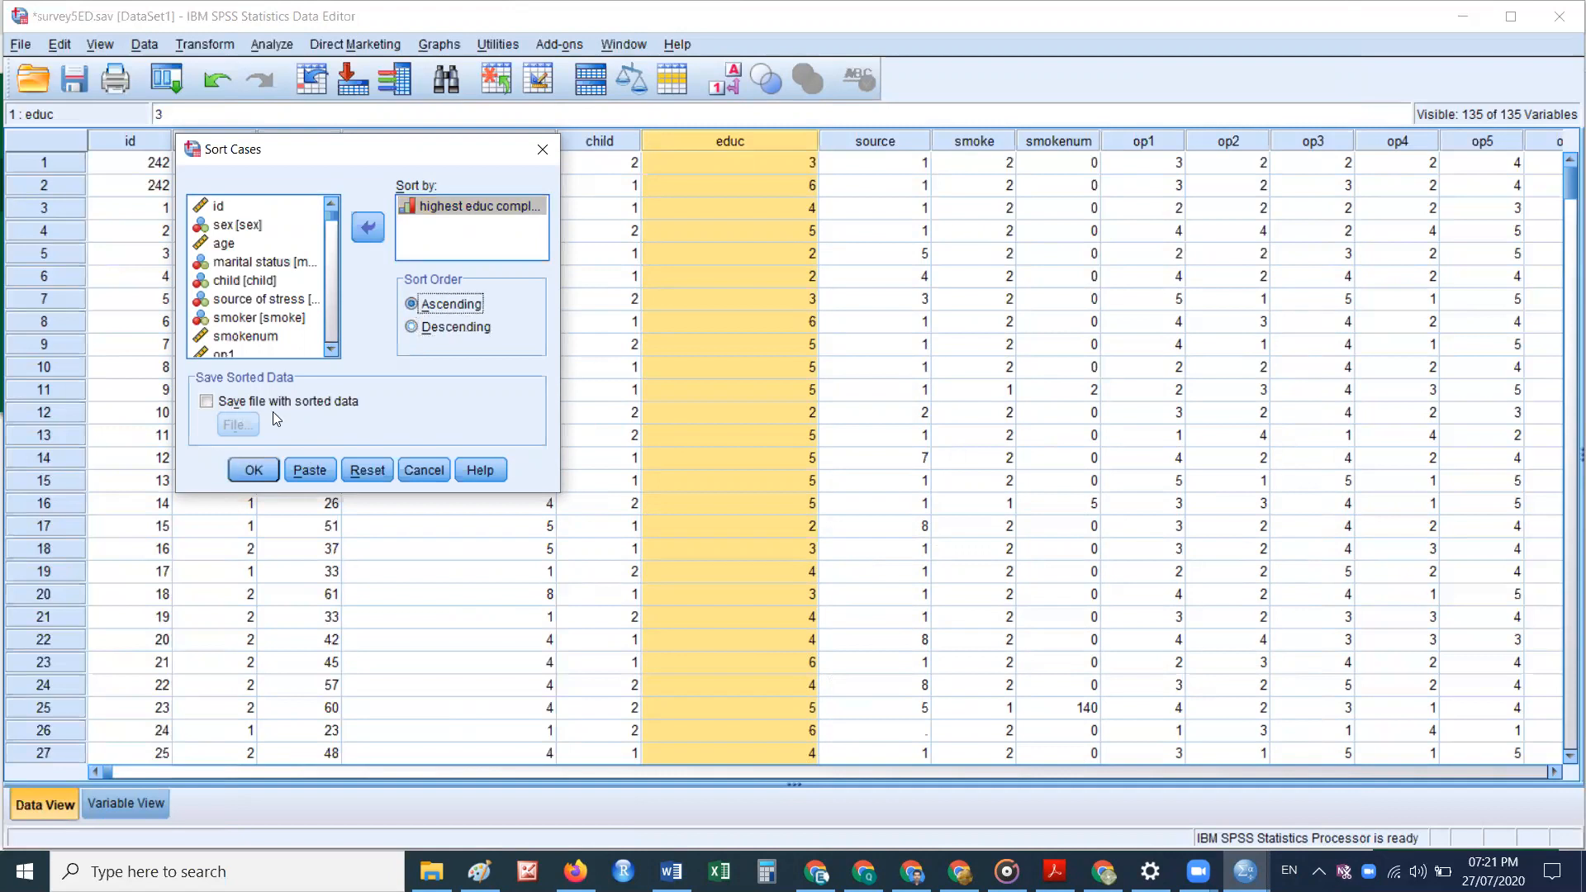
click(205, 400)
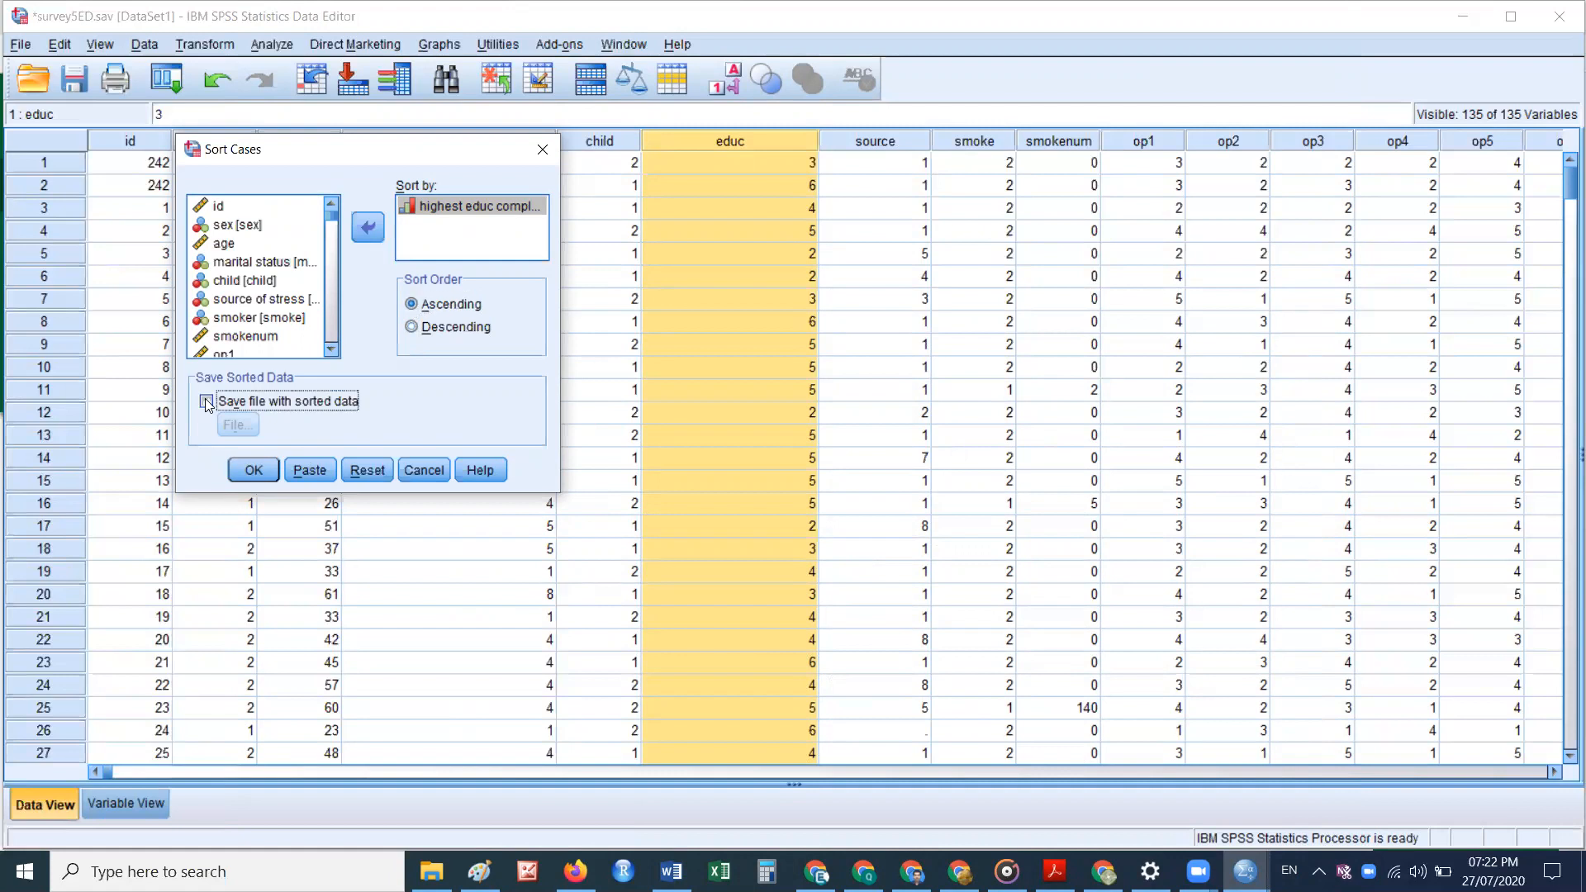
click(207, 402)
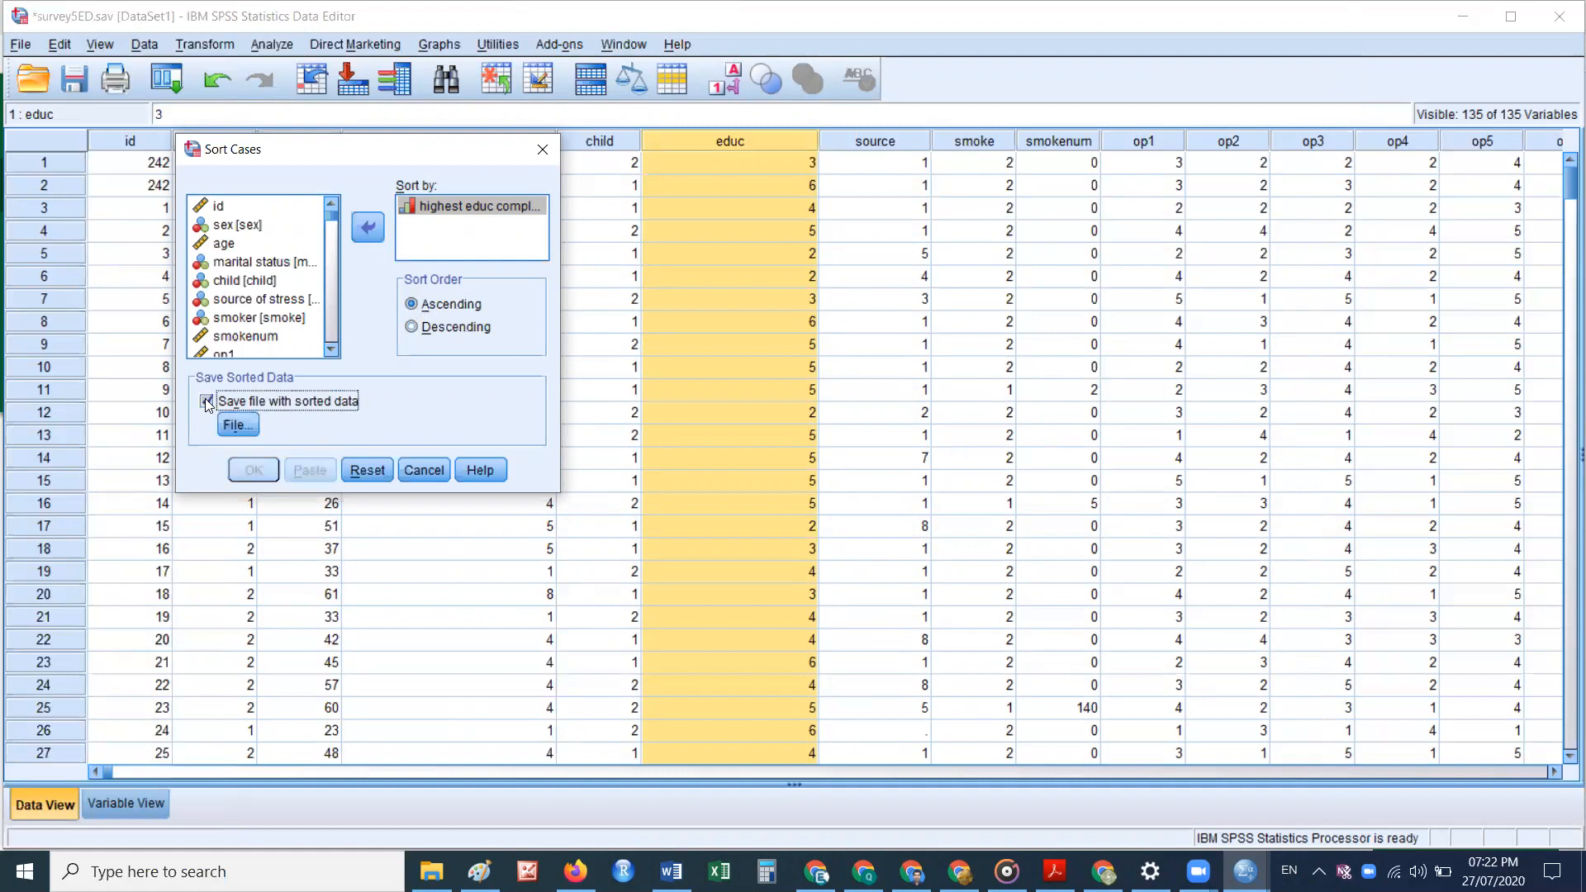
click(206, 402)
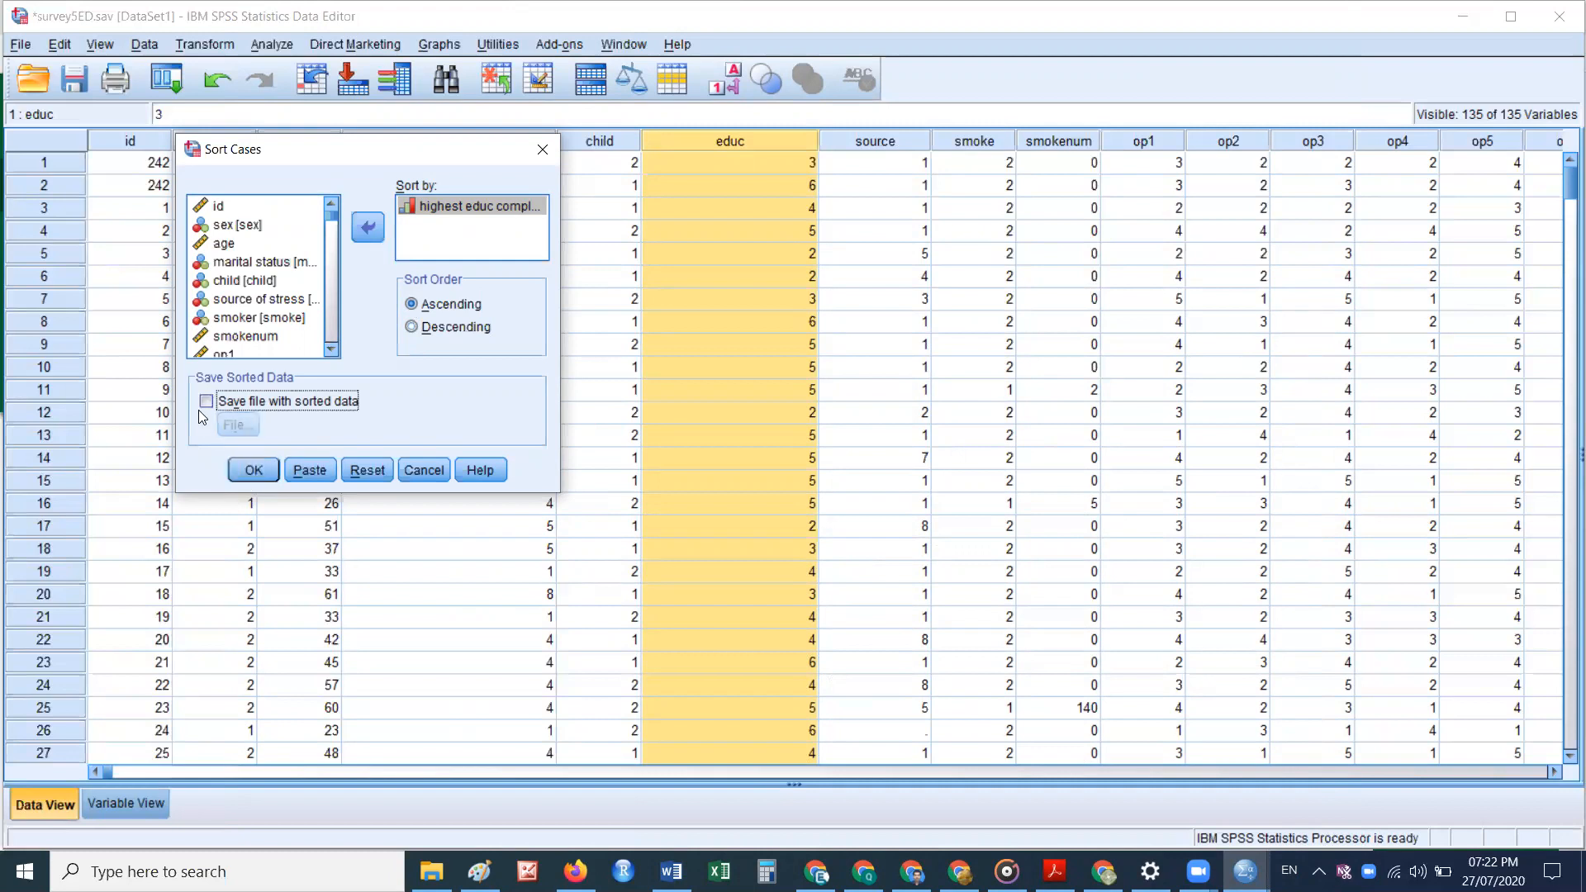
click(253, 470)
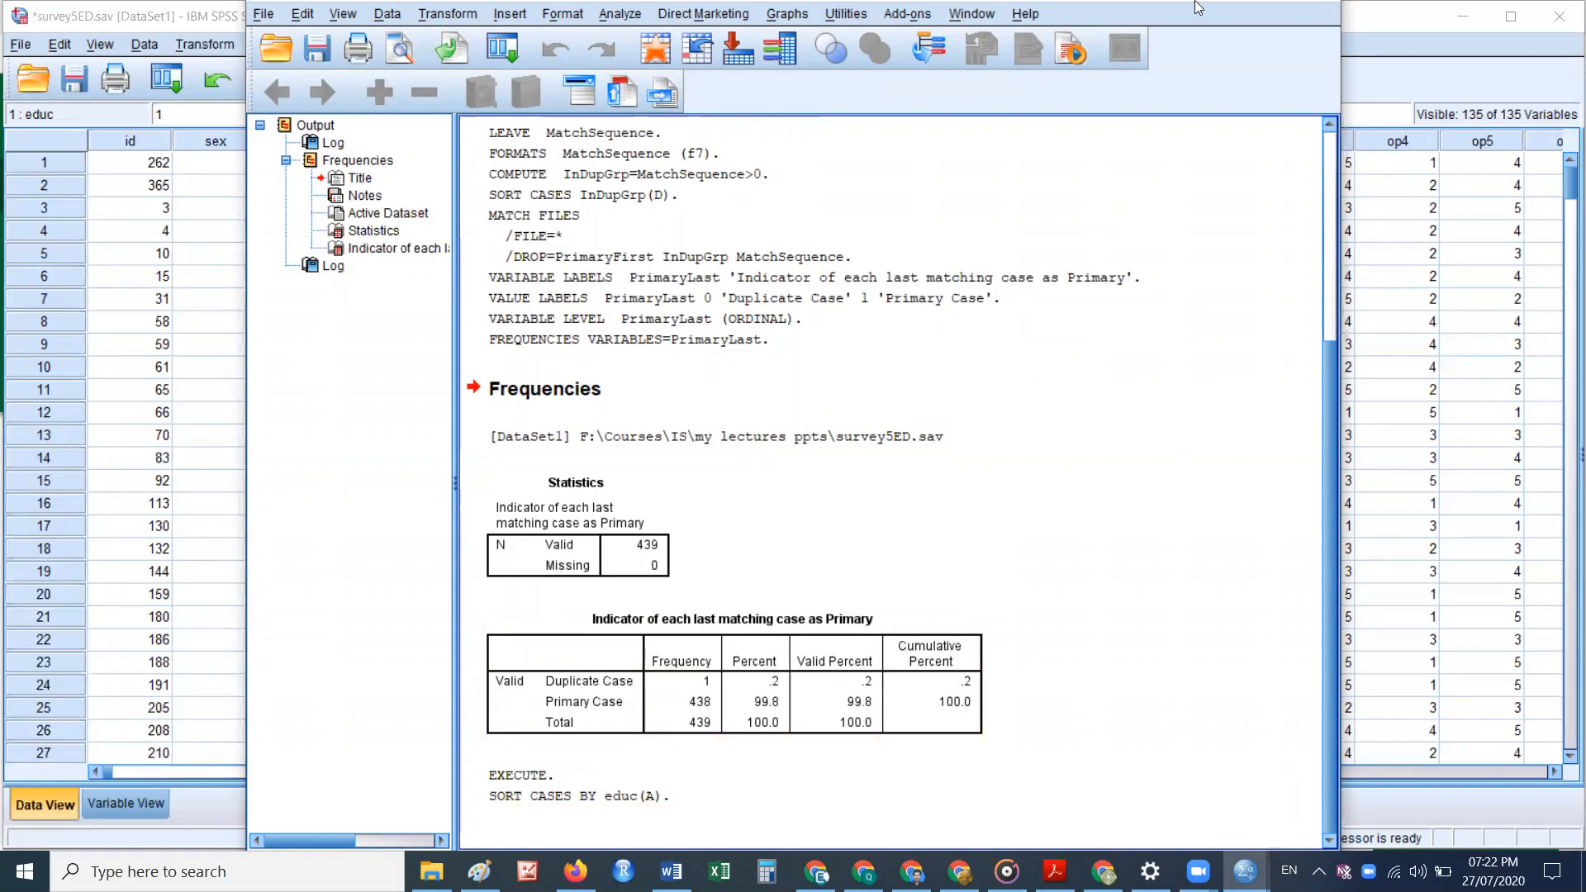
click(1390, 10)
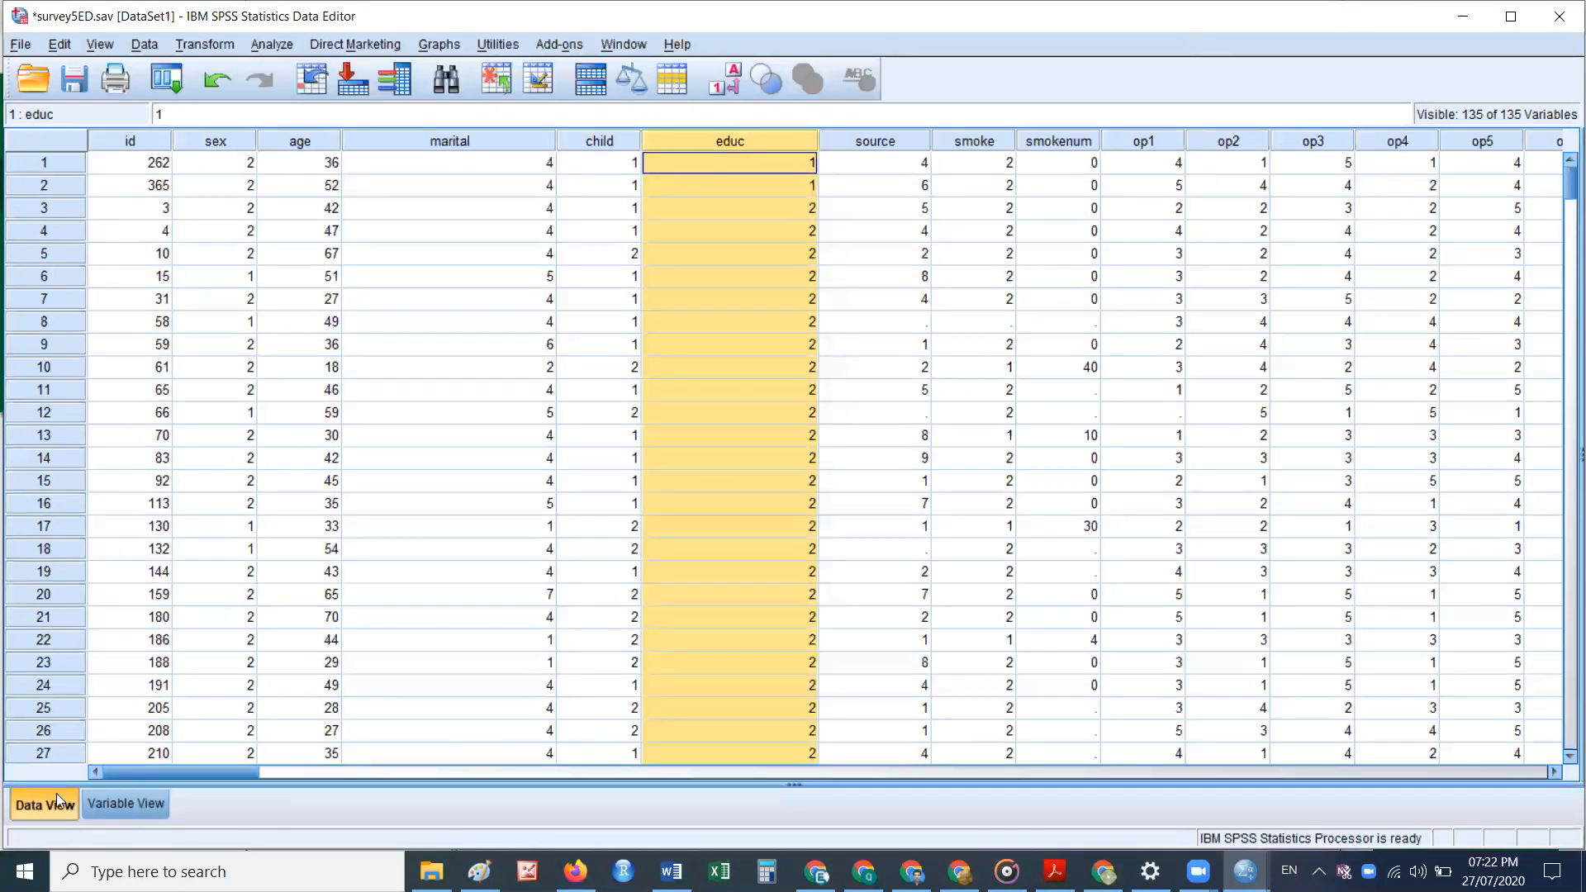
Step: Check the variable list briefly, and examine the sorted educ values from the first case down to the last
click(135, 808)
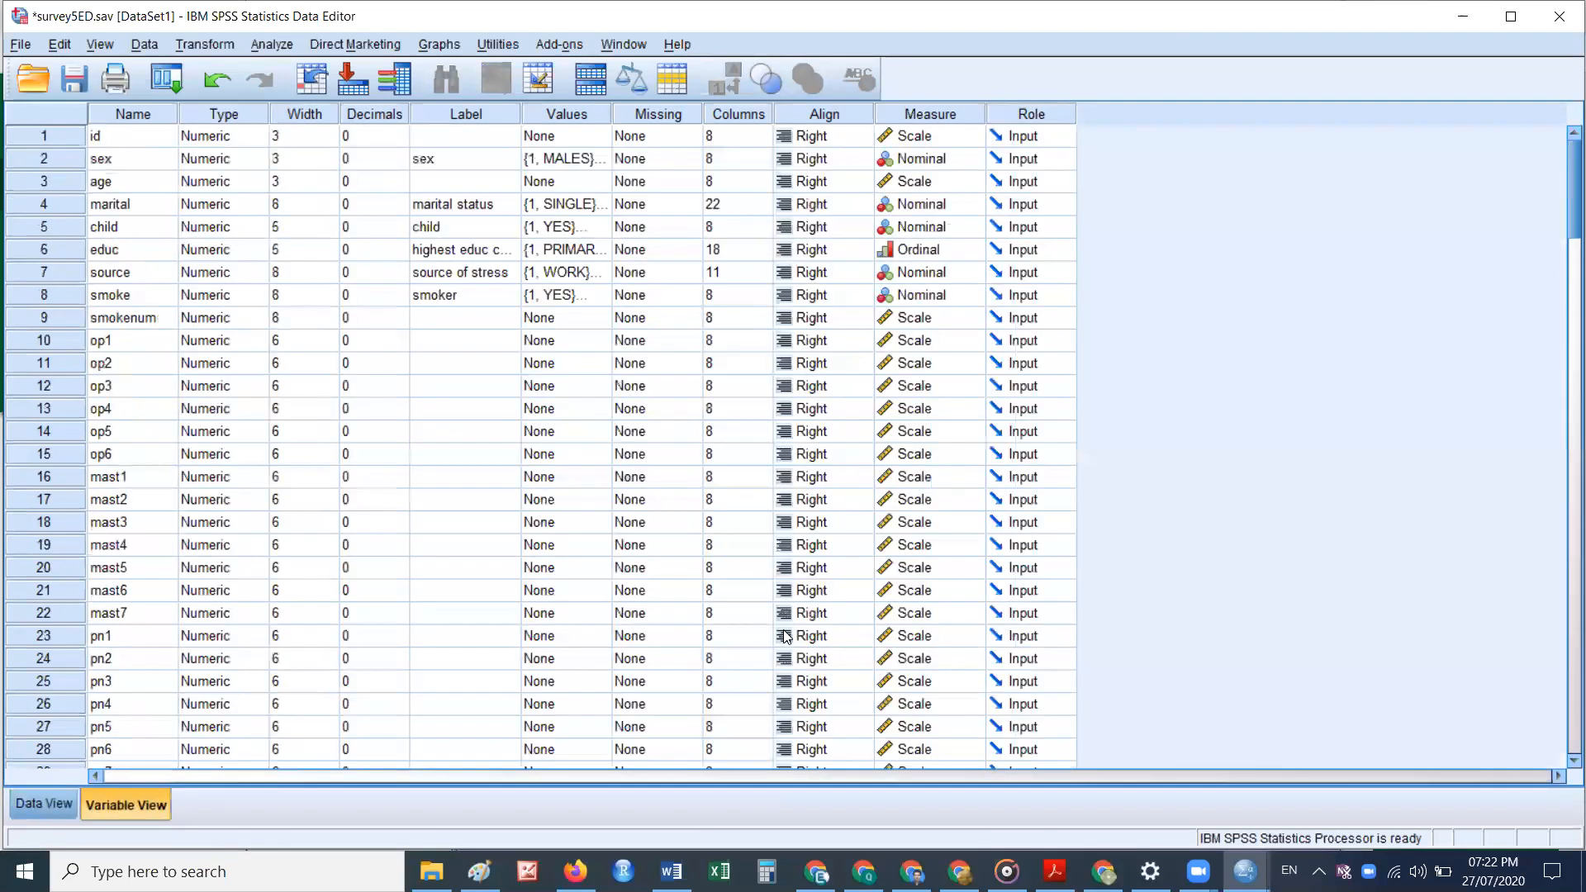
click(43, 799)
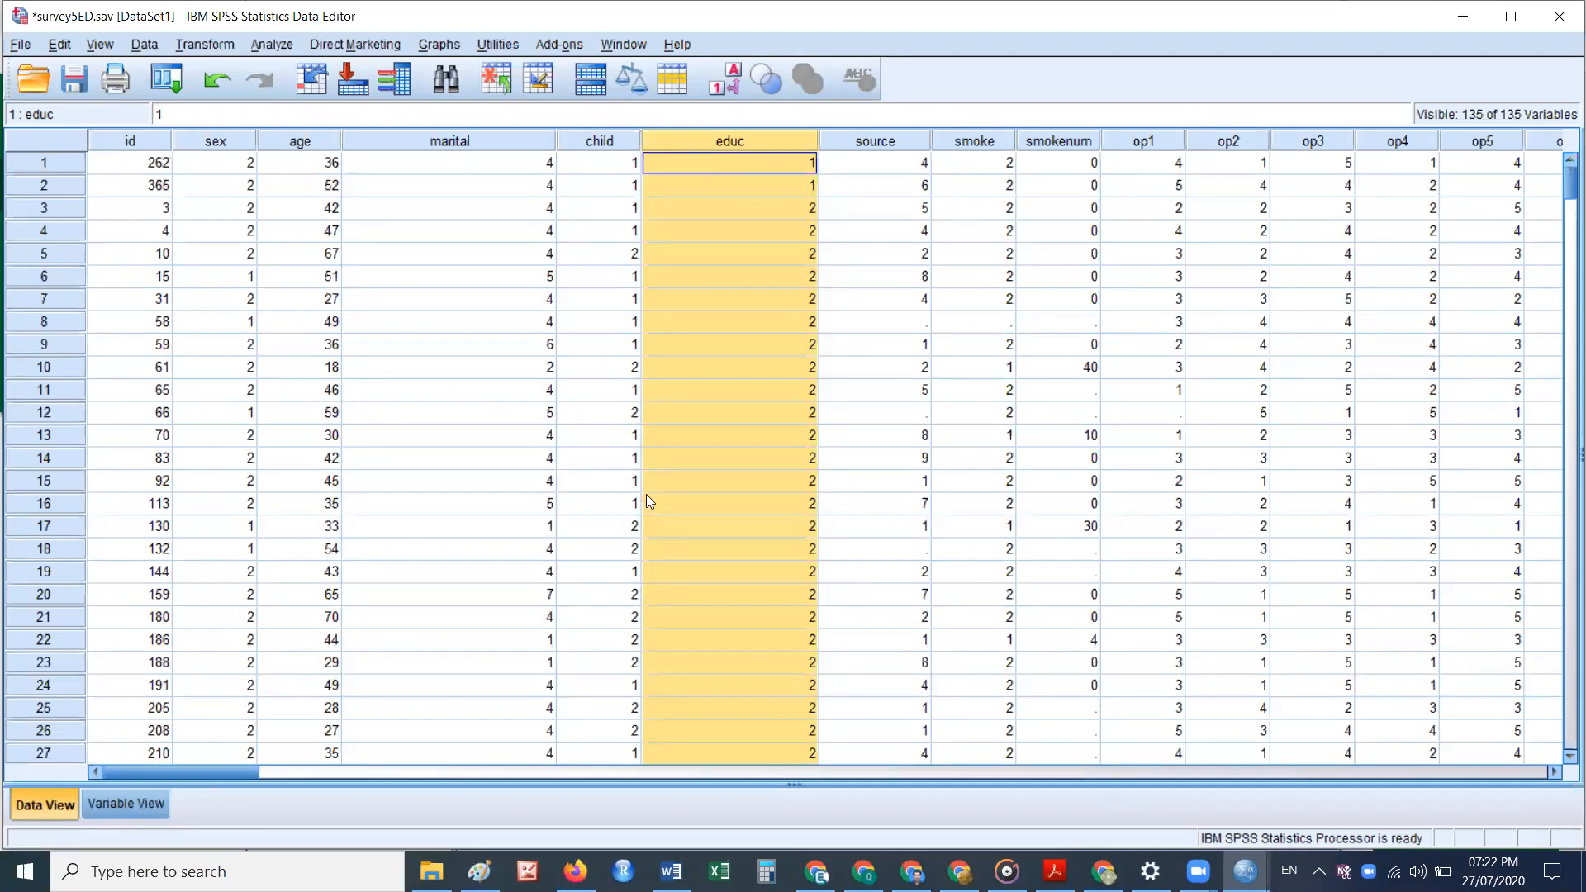
click(765, 162)
key(Down)
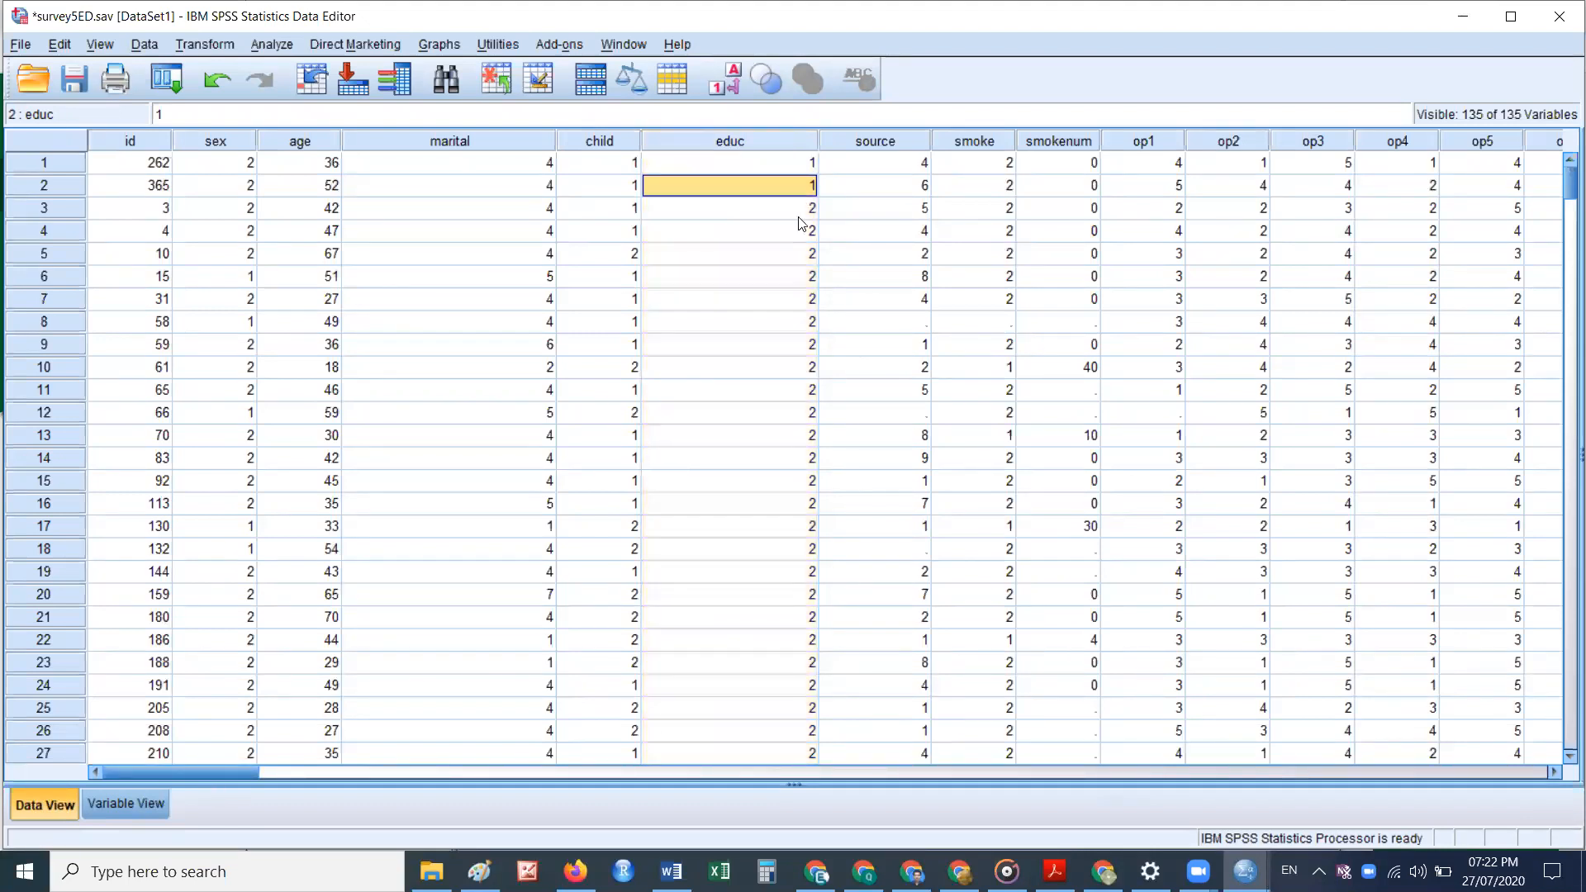
key(Down)
click(798, 252)
scroll(779, 364, down, 4)
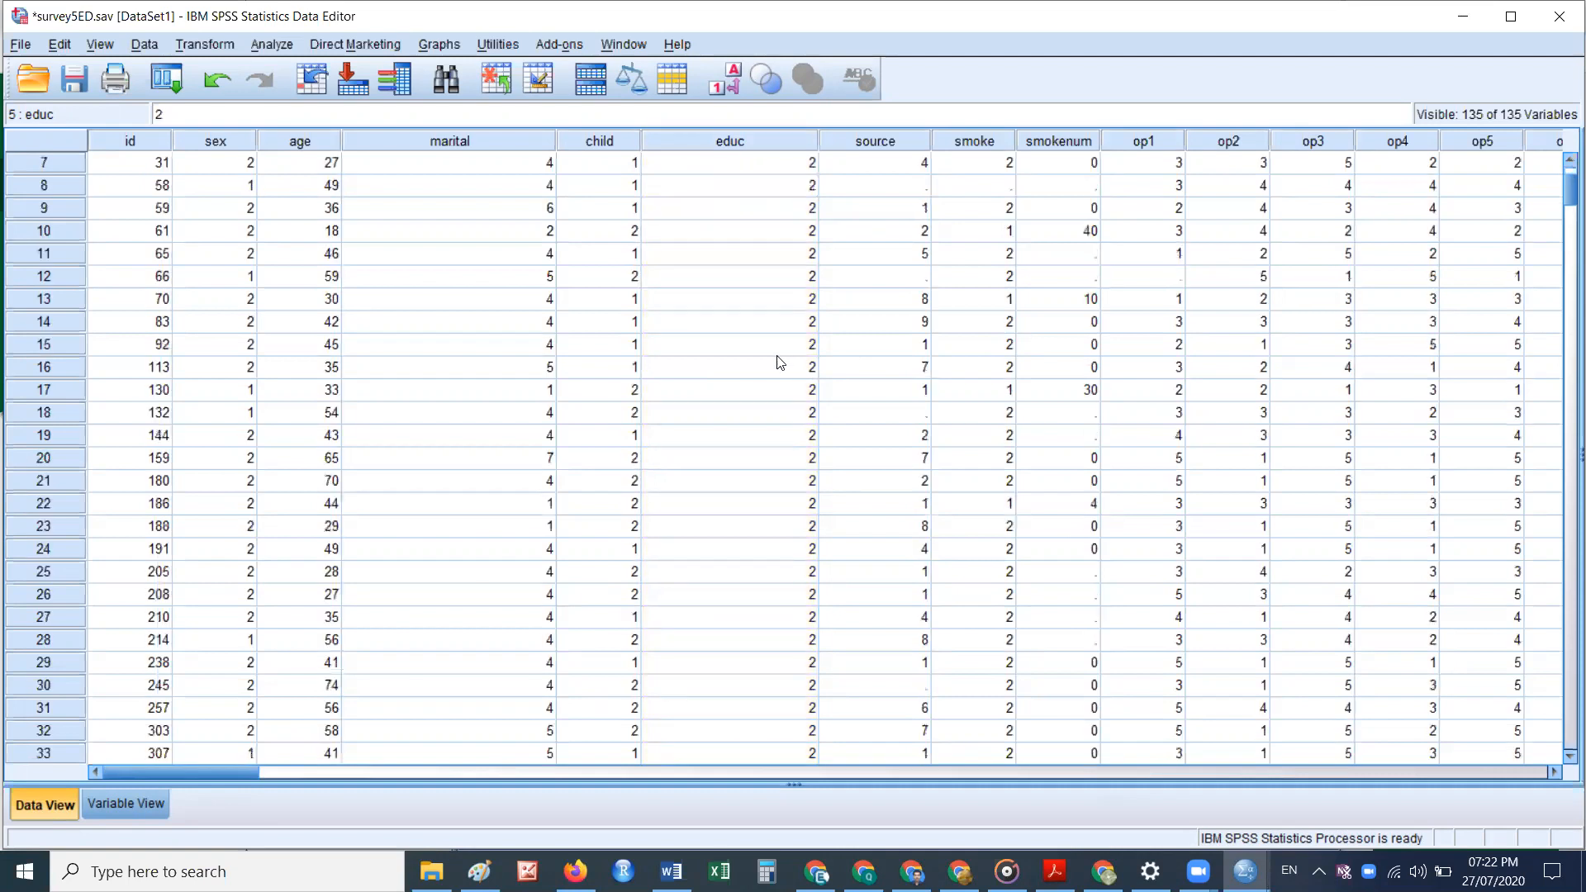
scroll(779, 364, down, 20)
scroll(1348, 359, down, 5)
drag(1569, 322, 1563, 644)
scroll(1412, 643, down, 13)
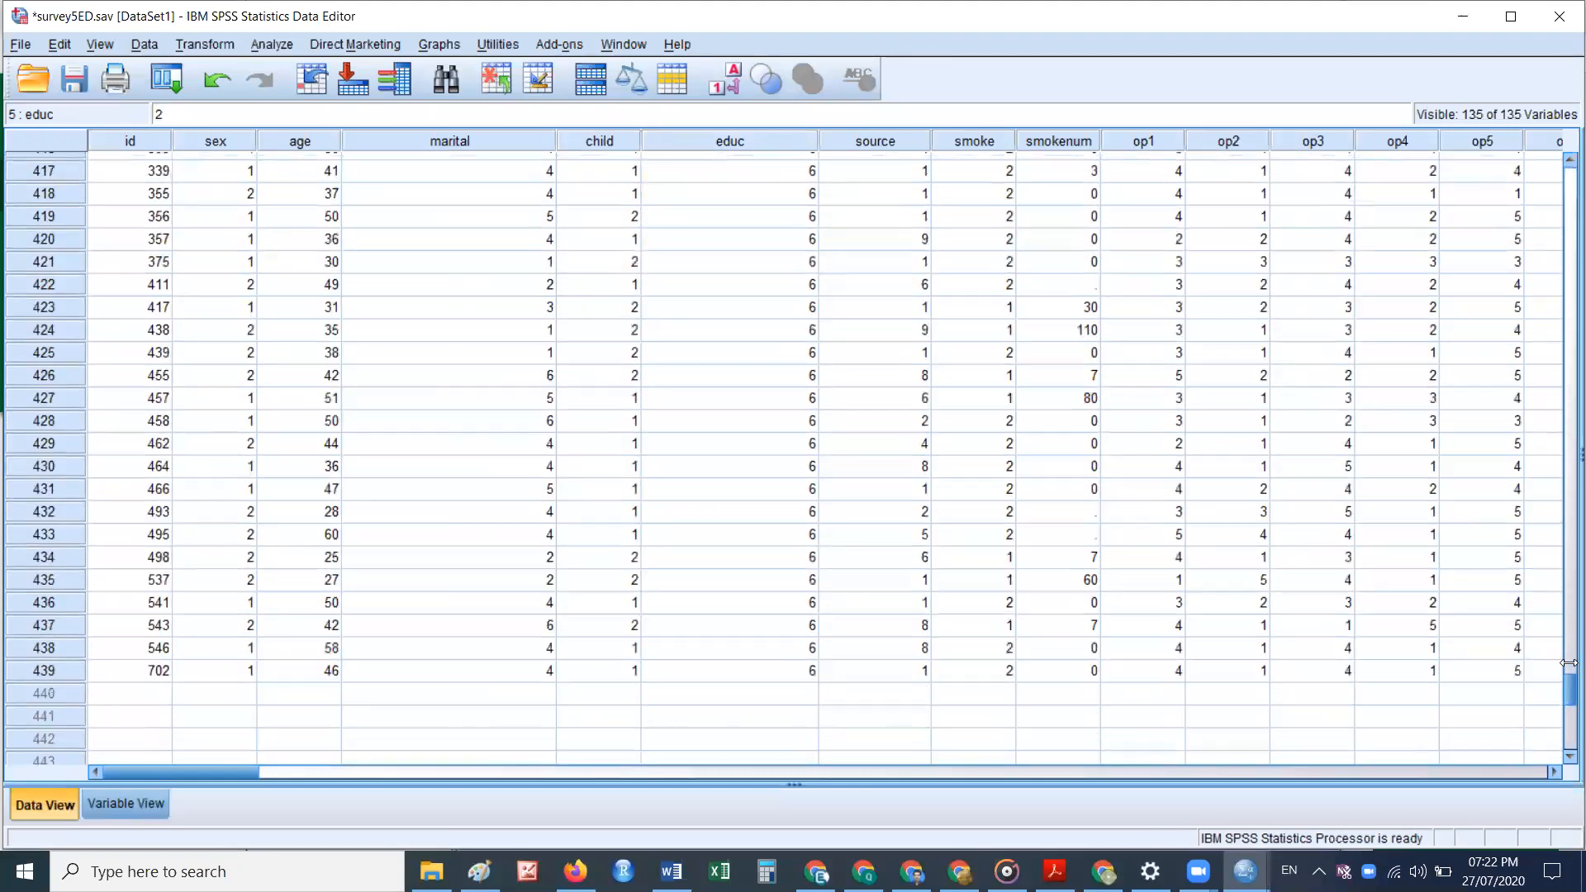
click(788, 671)
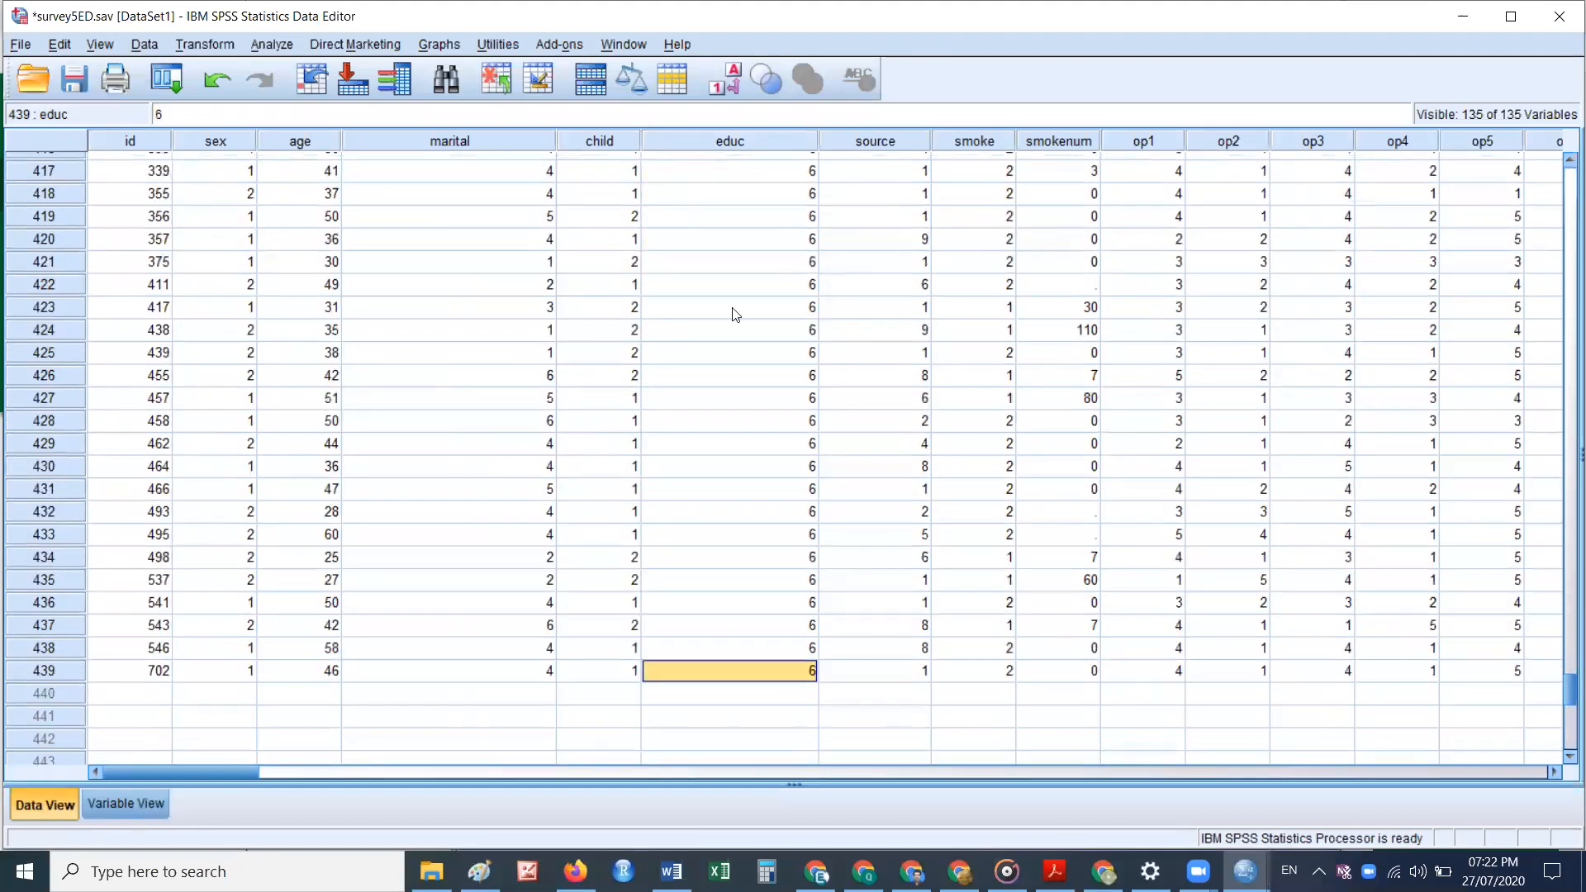
scroll(754, 425, up, 6)
scroll(754, 425, up, 11)
scroll(756, 418, down, 5)
scroll(757, 412, down, 16)
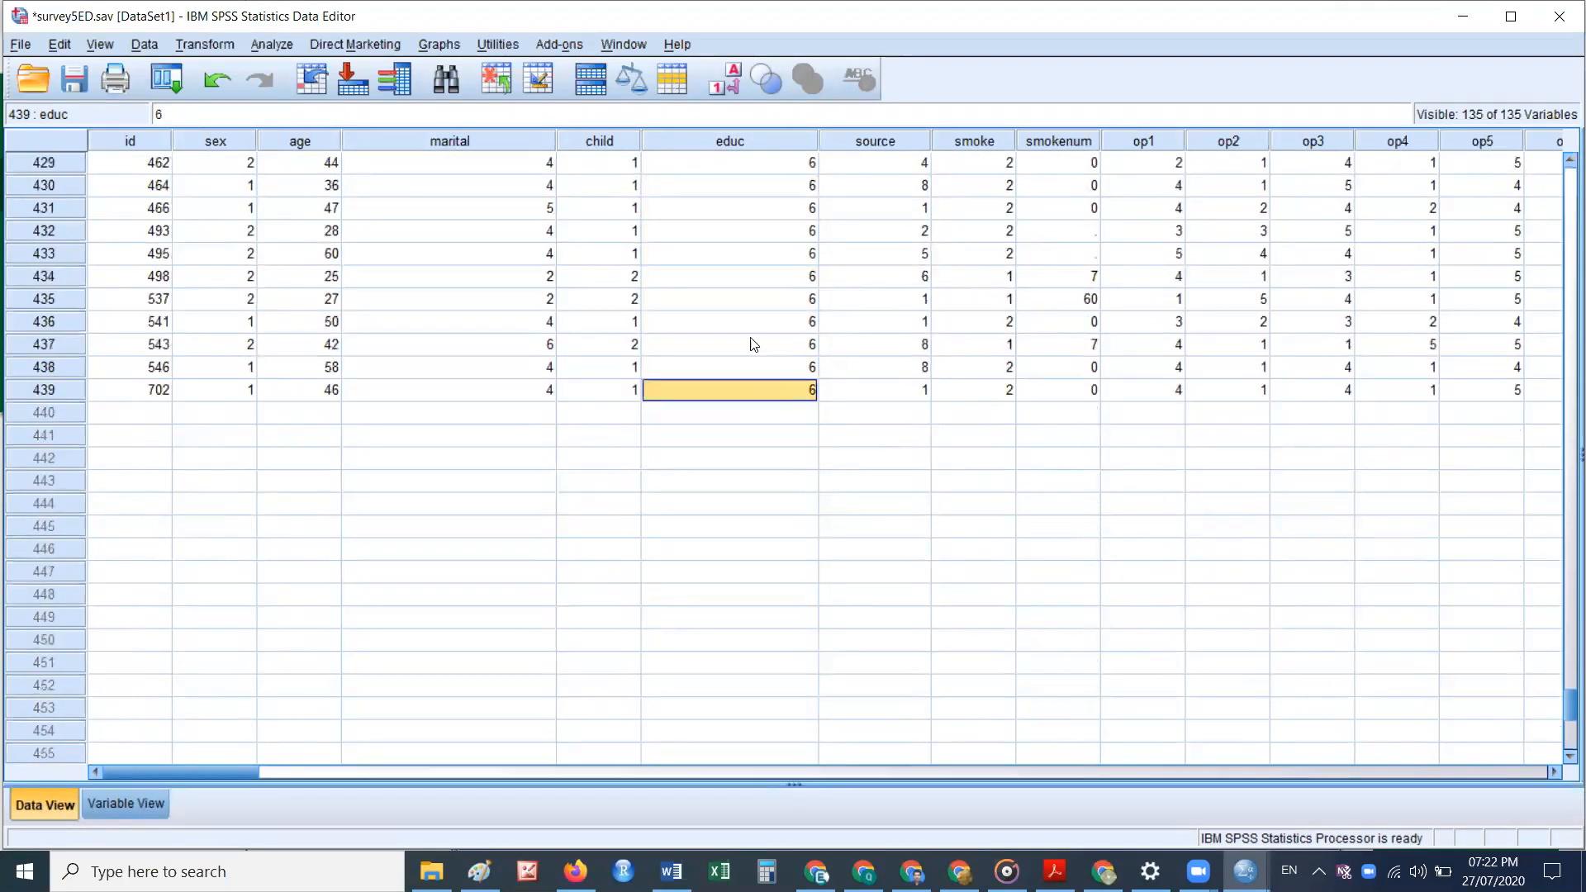
Step: Show value labels temporarily and widen the educ column just enough to fit its full POSTGRADUATE COMPLETED label
click(718, 87)
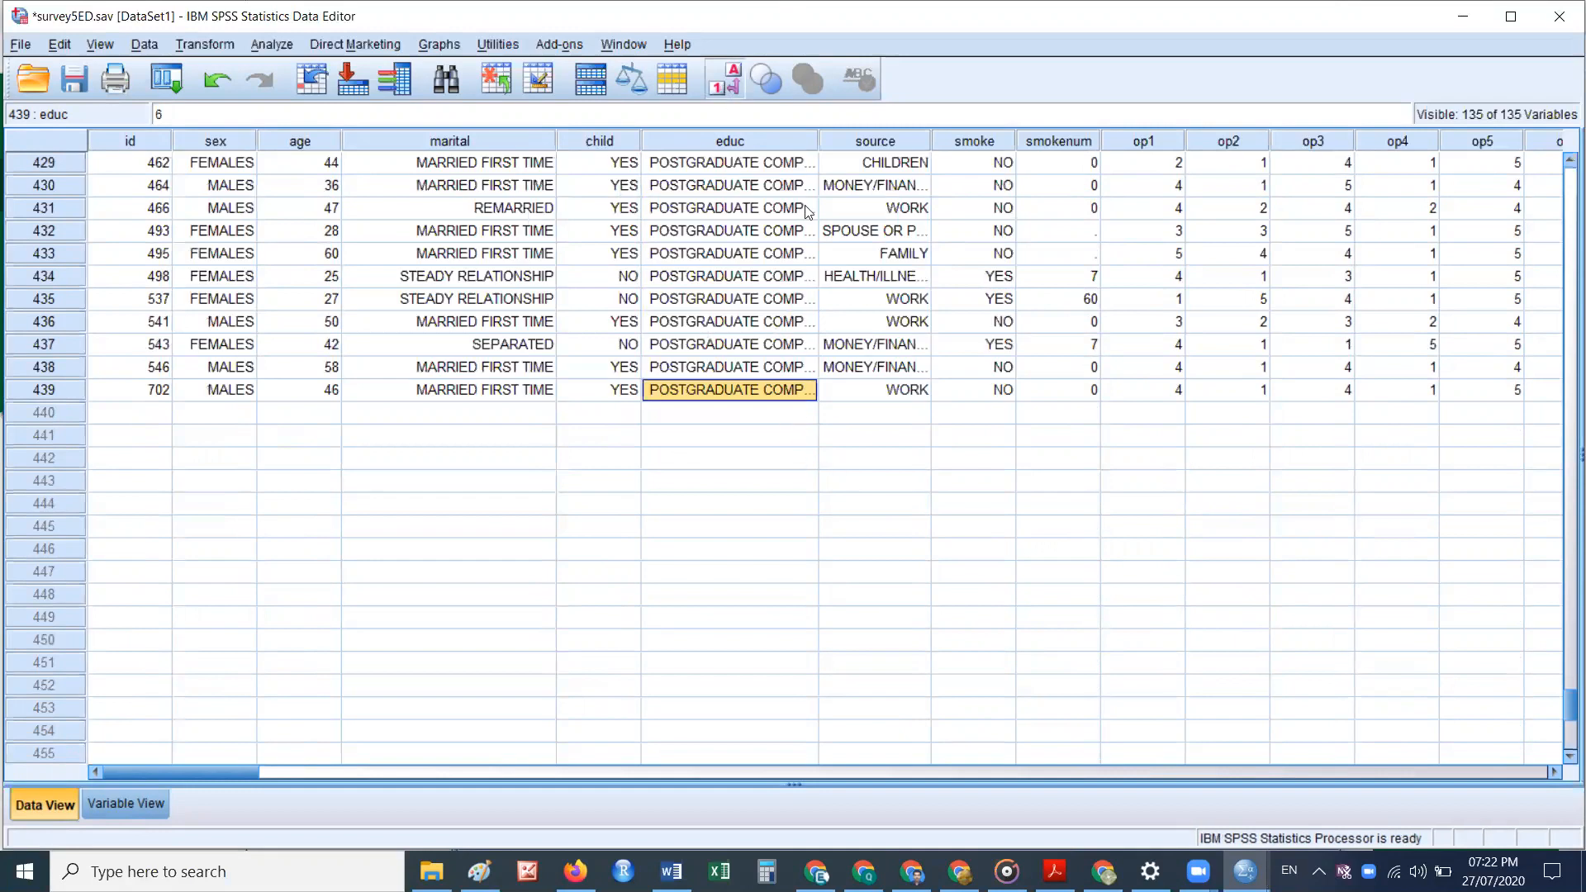
drag(819, 141, 959, 131)
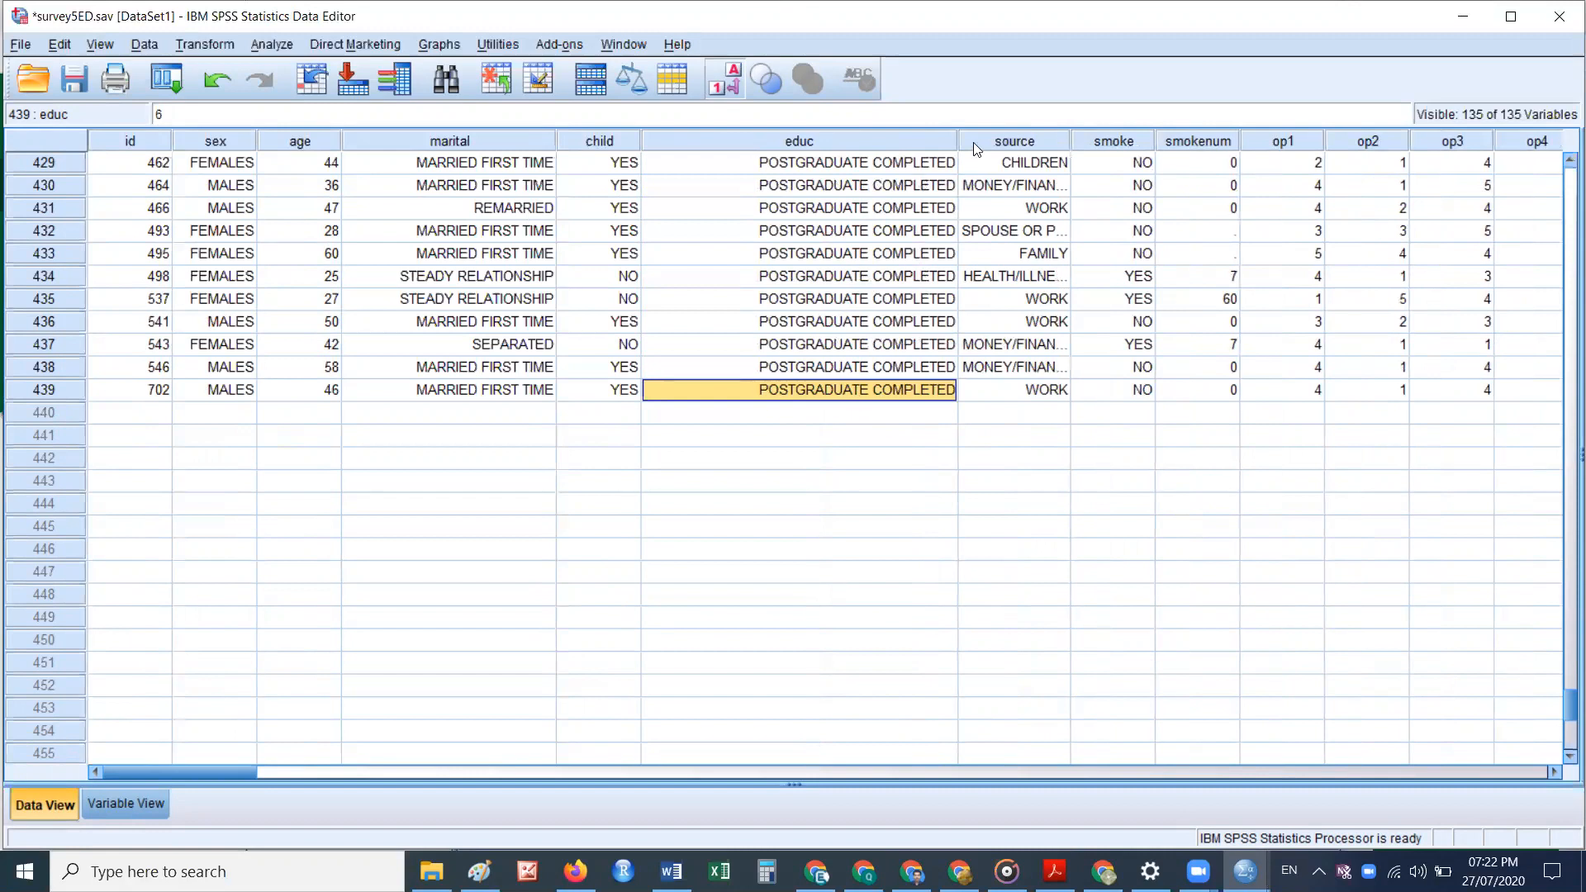
drag(957, 141, 867, 141)
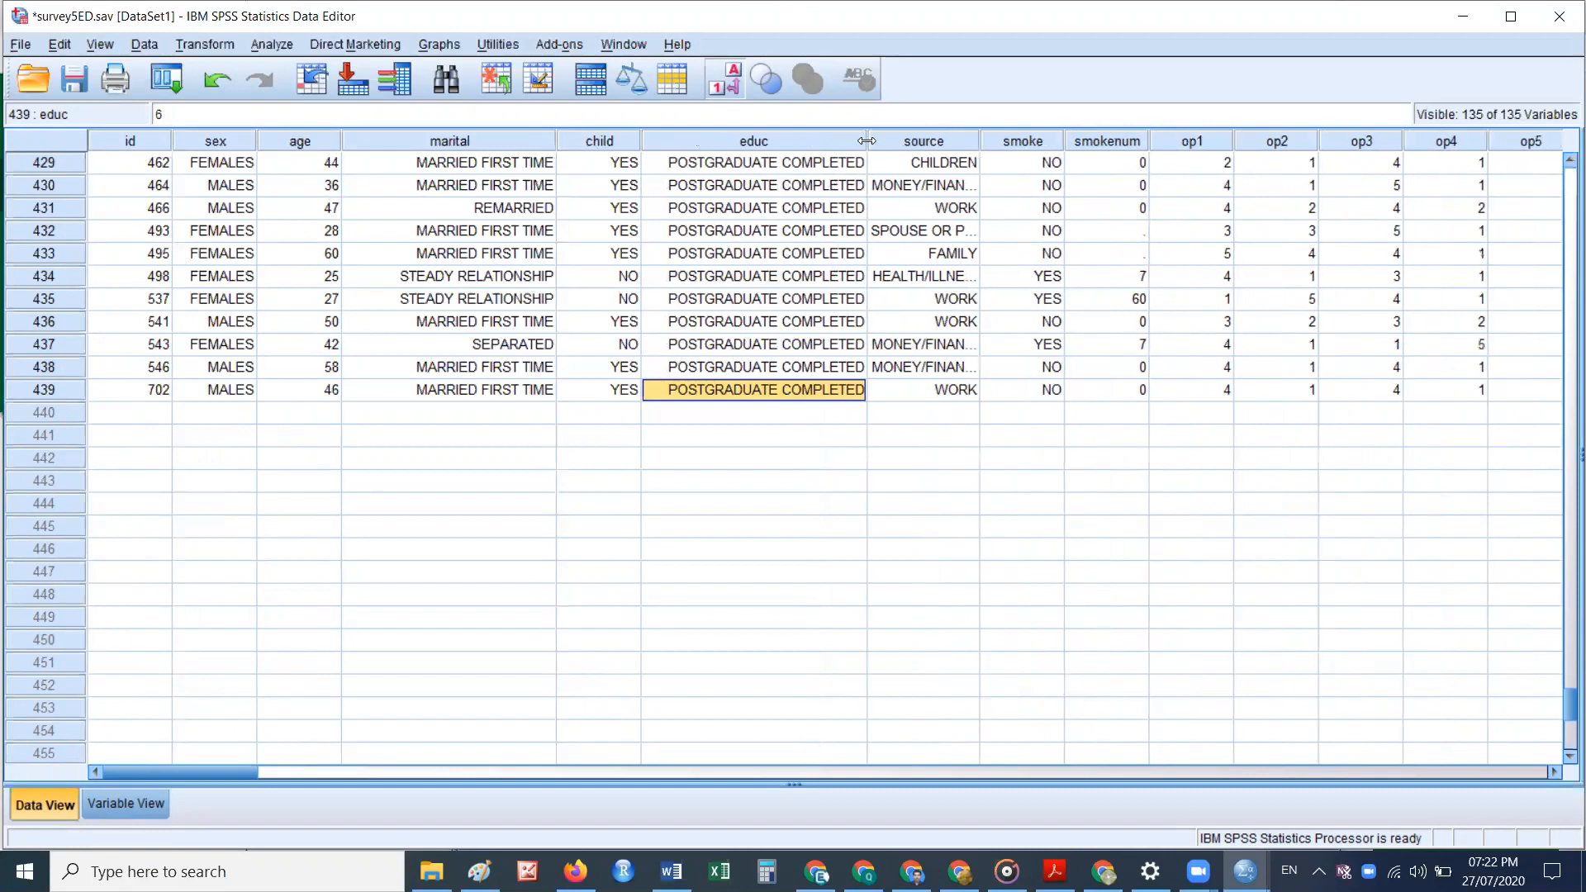
click(727, 79)
scroll(636, 504, up, 4)
scroll(636, 503, up, 12)
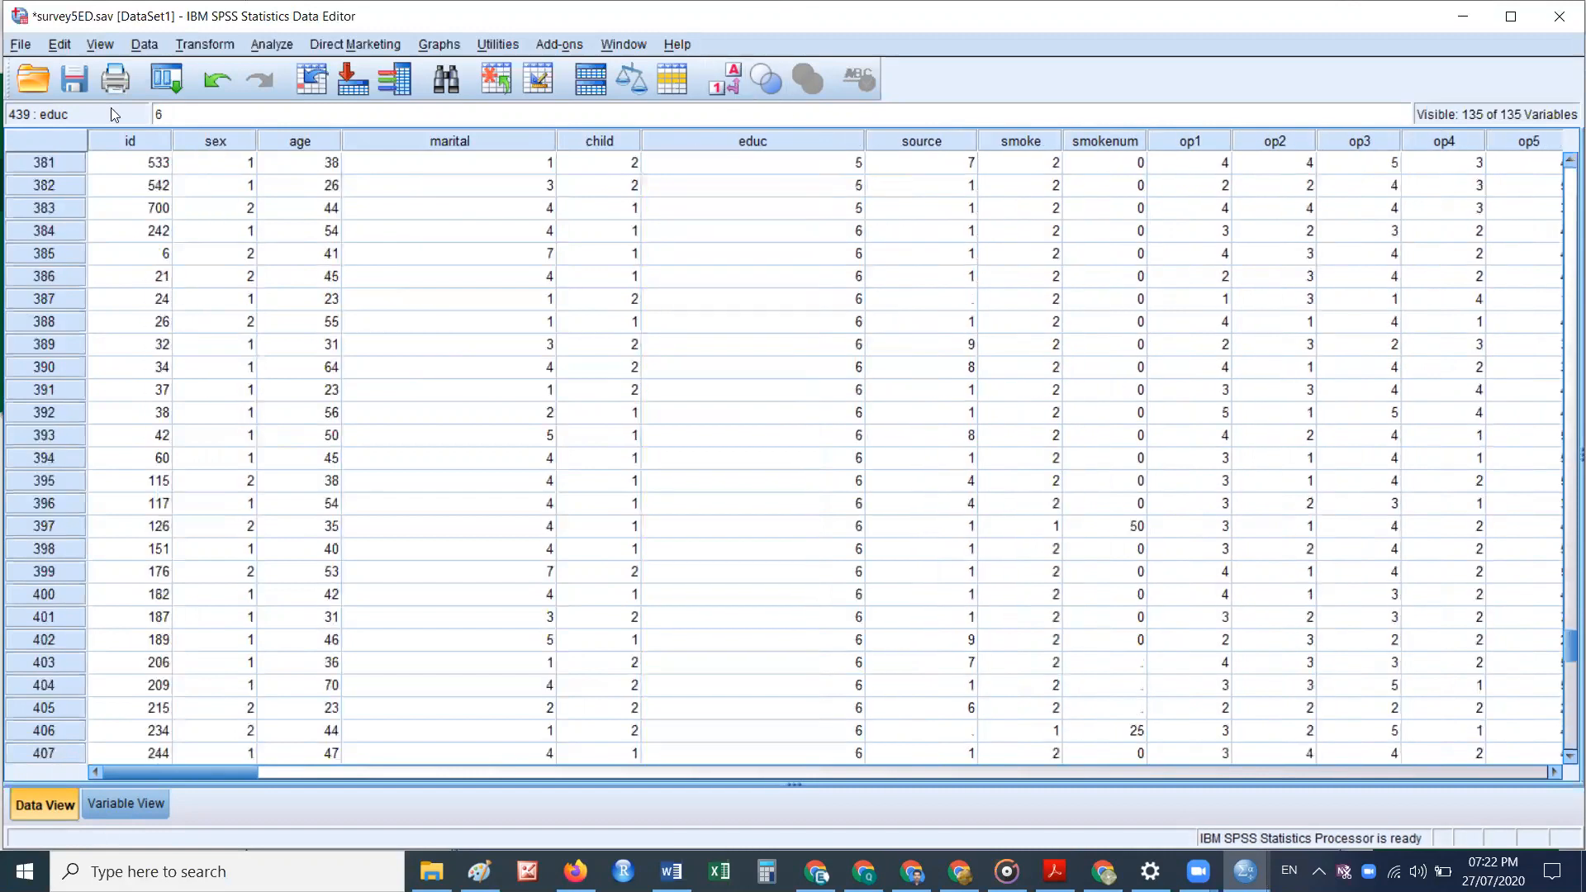
click(143, 45)
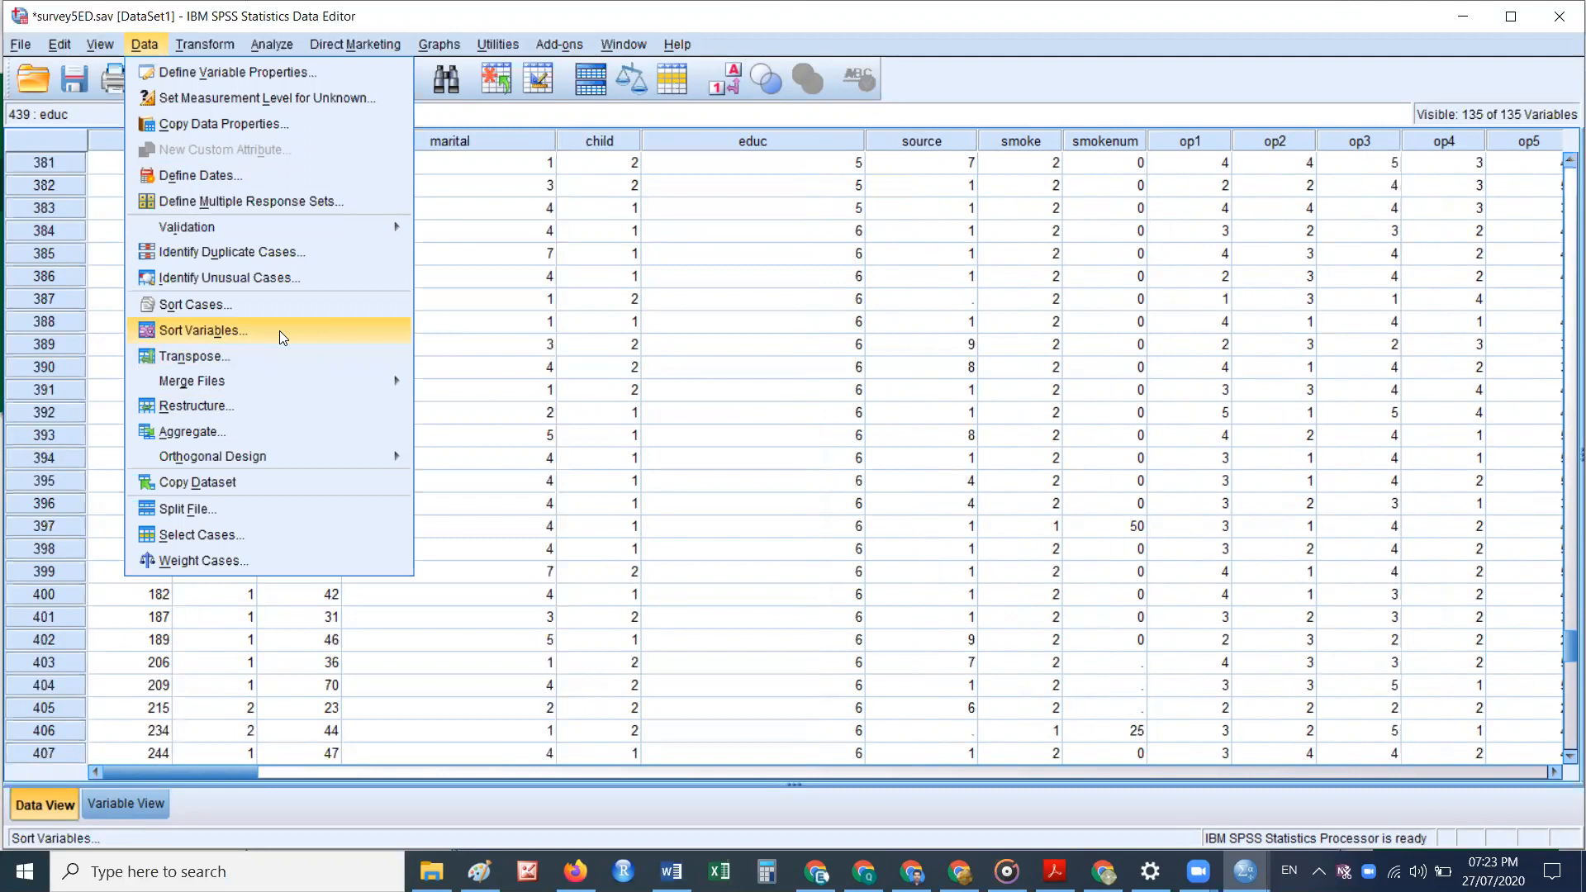
click(821, 10)
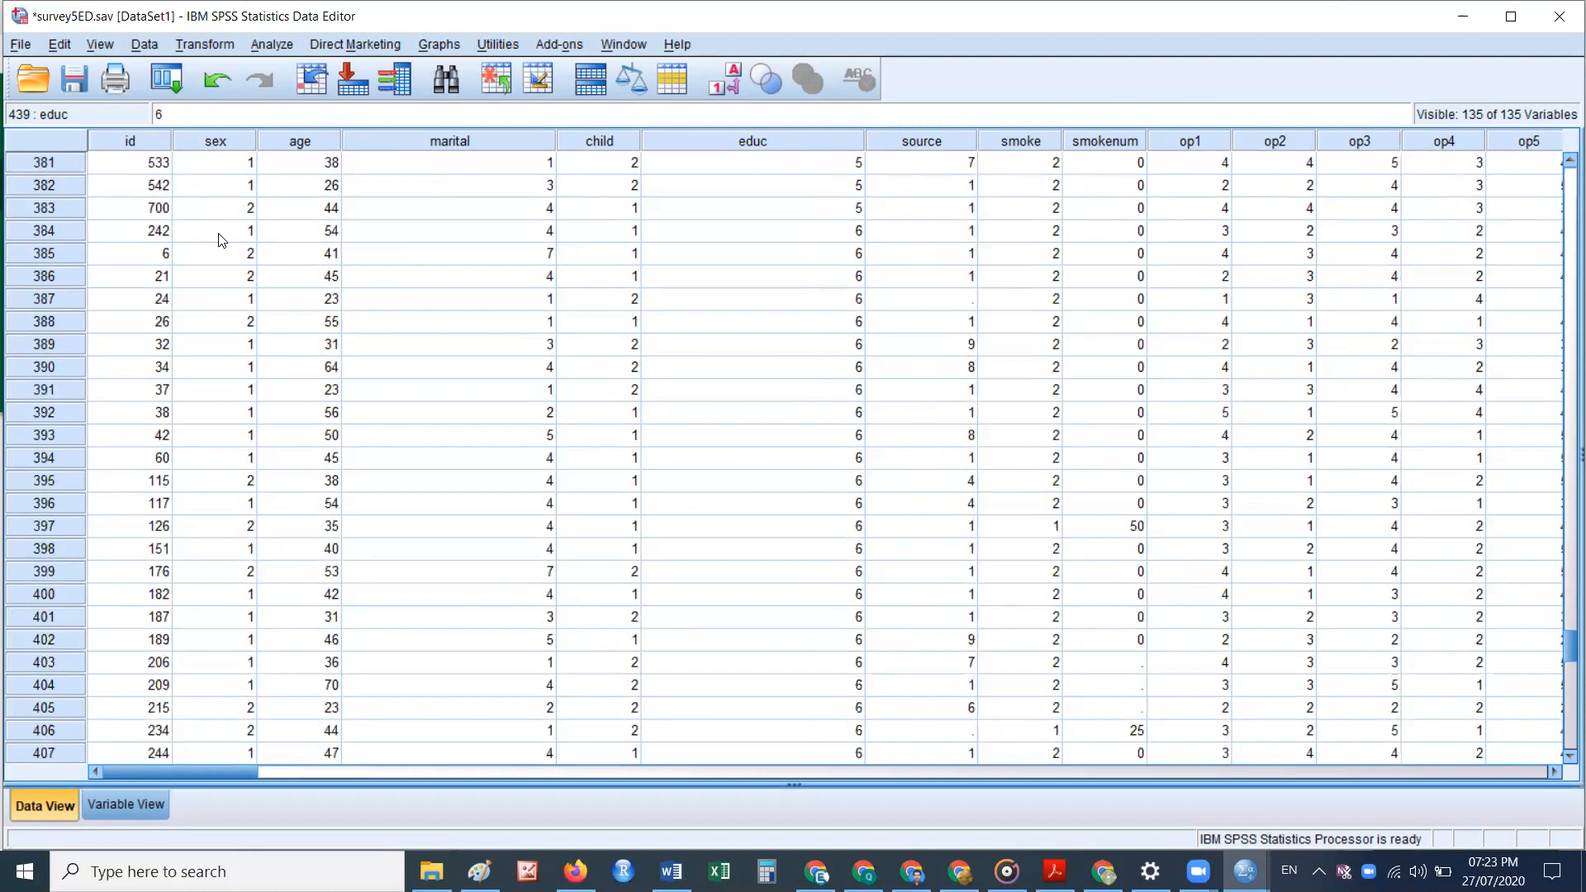
click(154, 46)
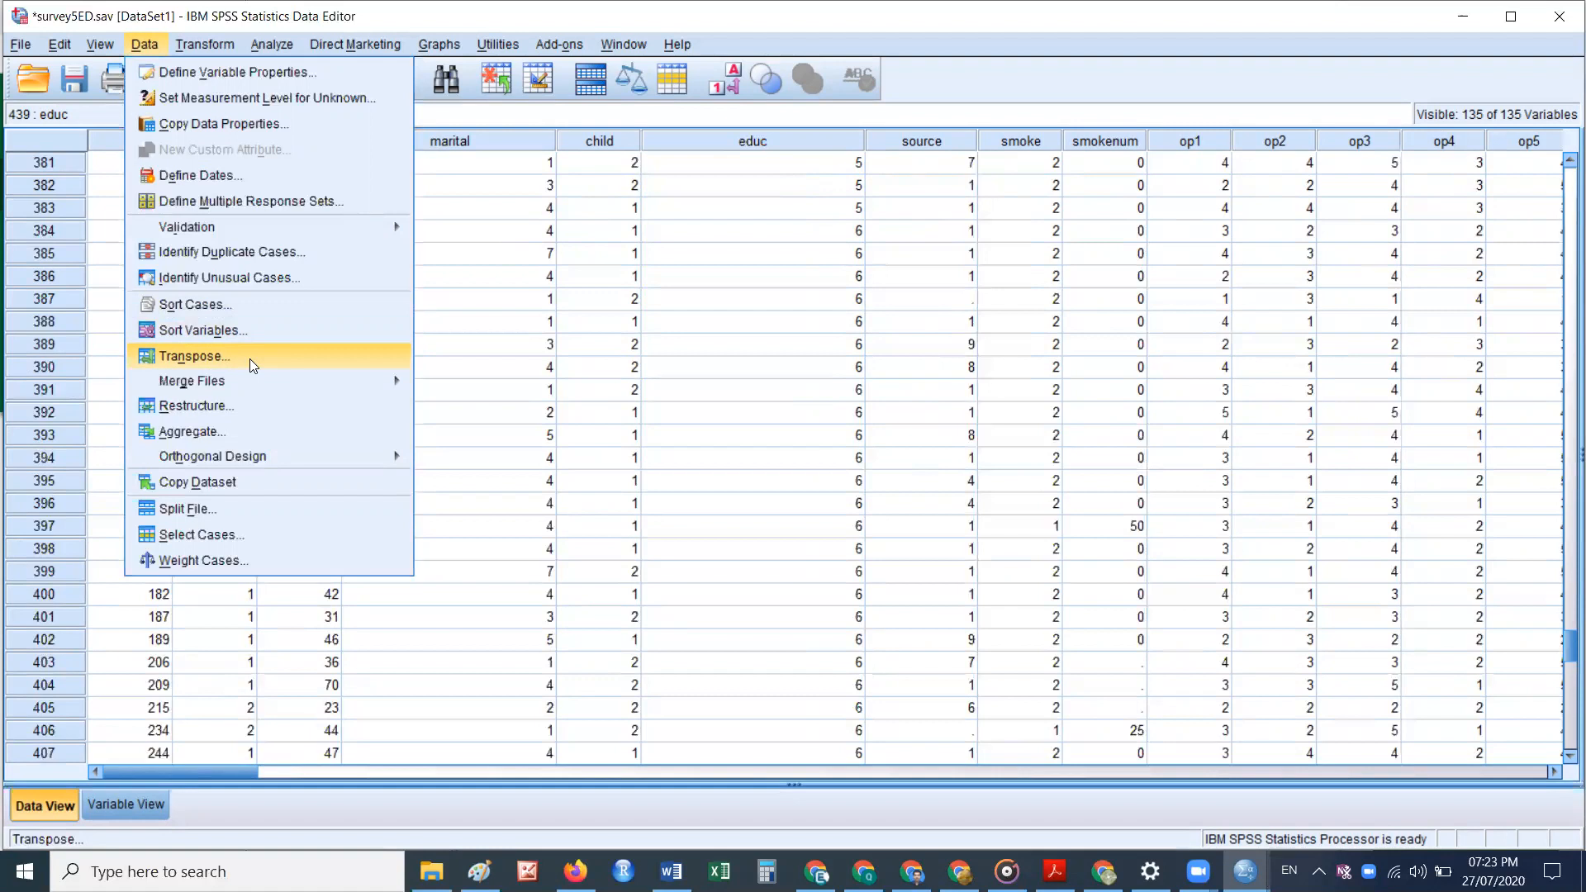
mouse_move(271, 372)
click(659, 9)
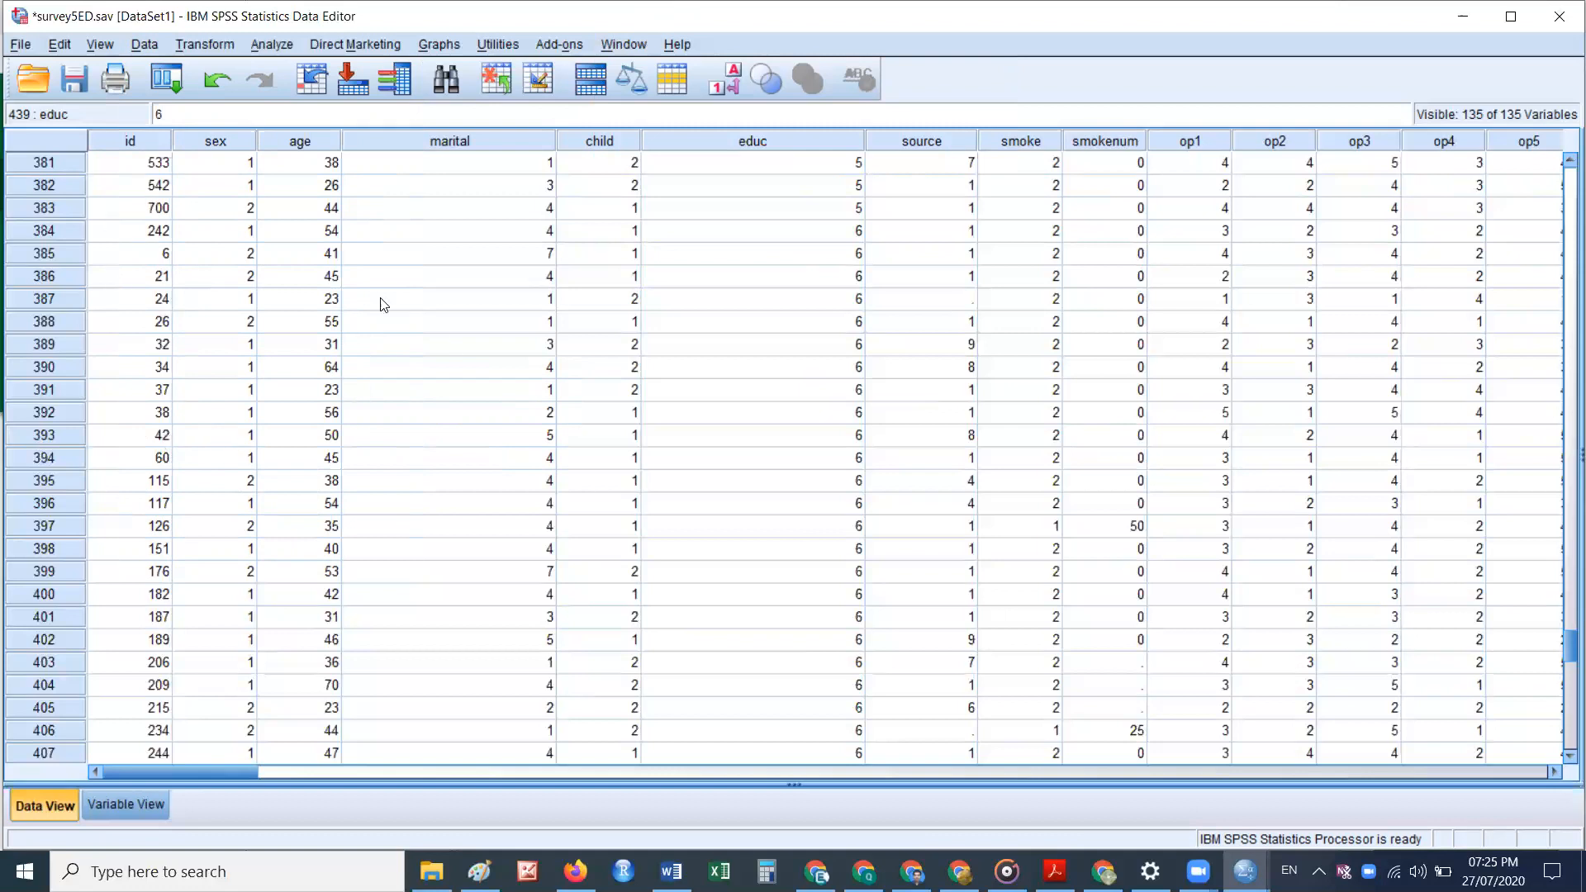
Step: Start Select Cases and move its dialog aside to uncover more of the data
click(143, 46)
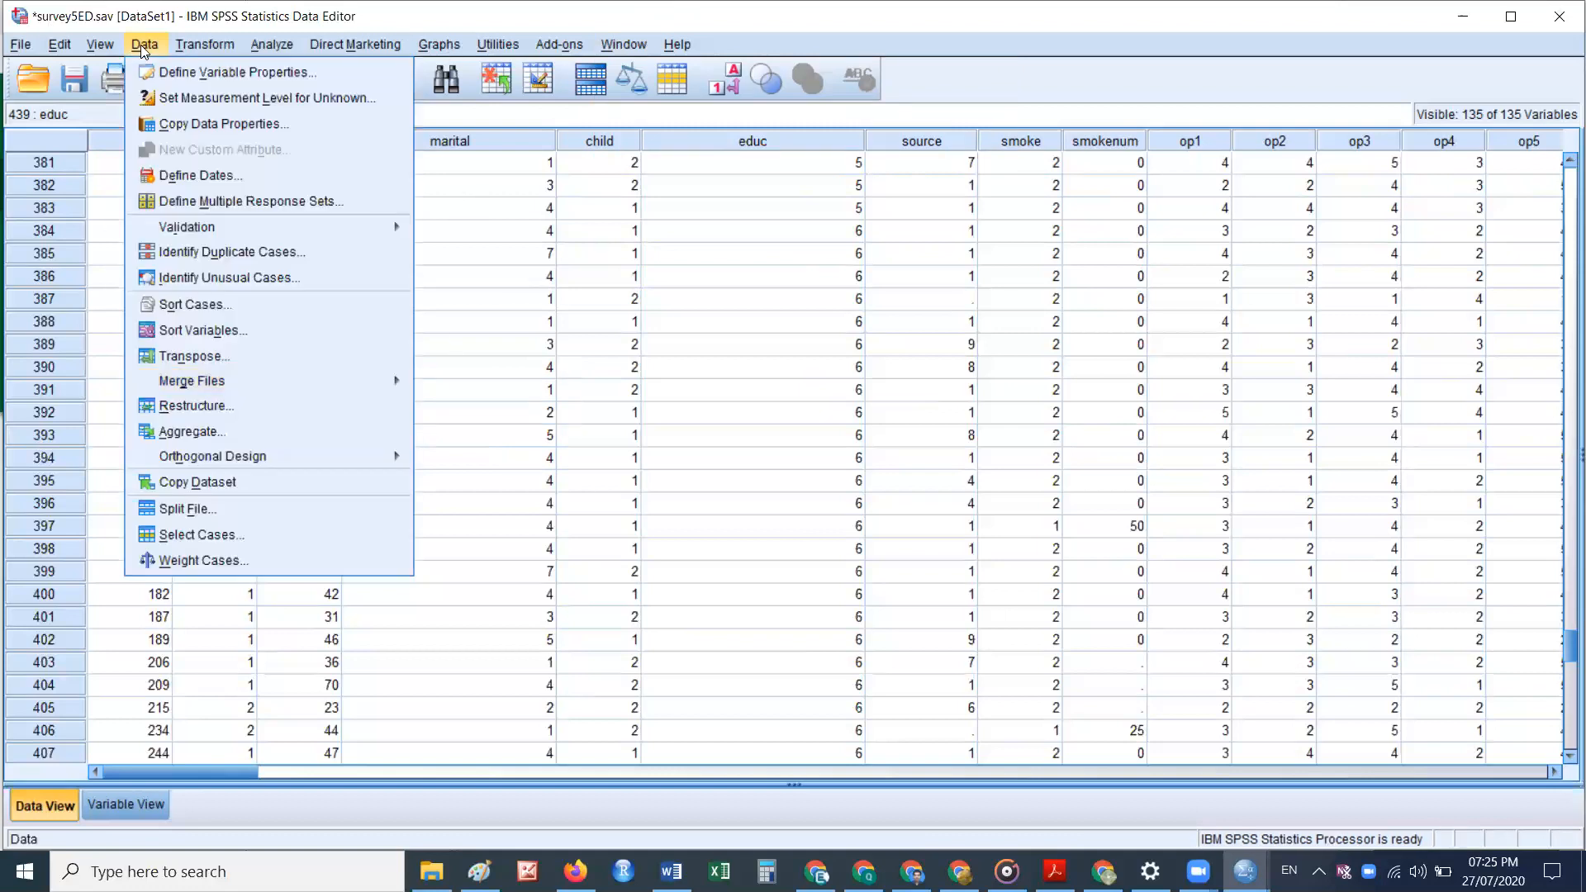
click(322, 534)
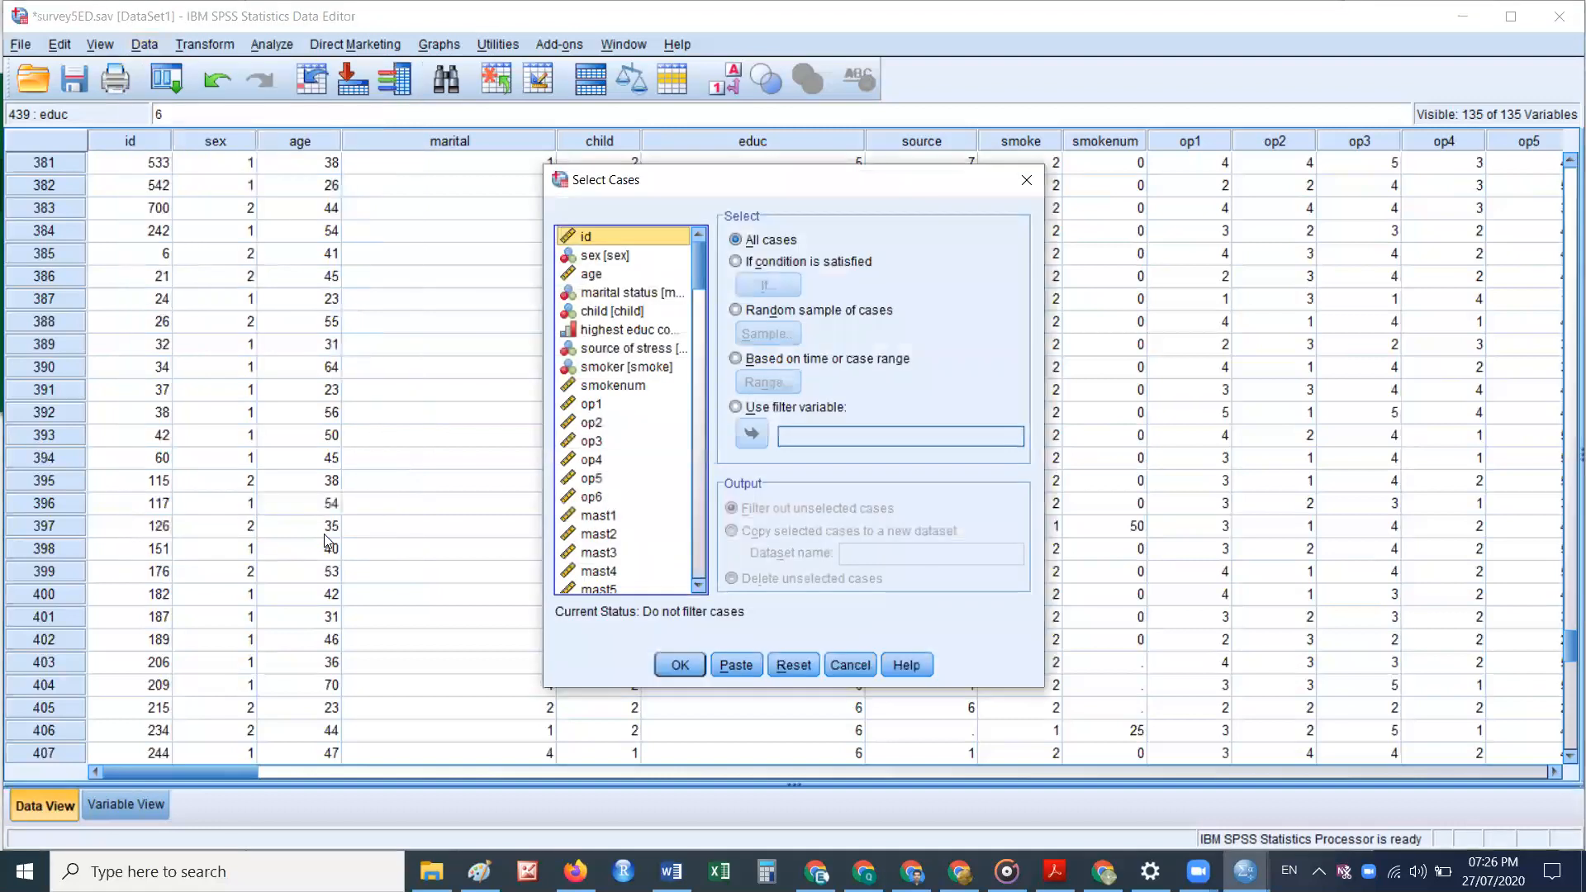
drag(862, 170, 461, 115)
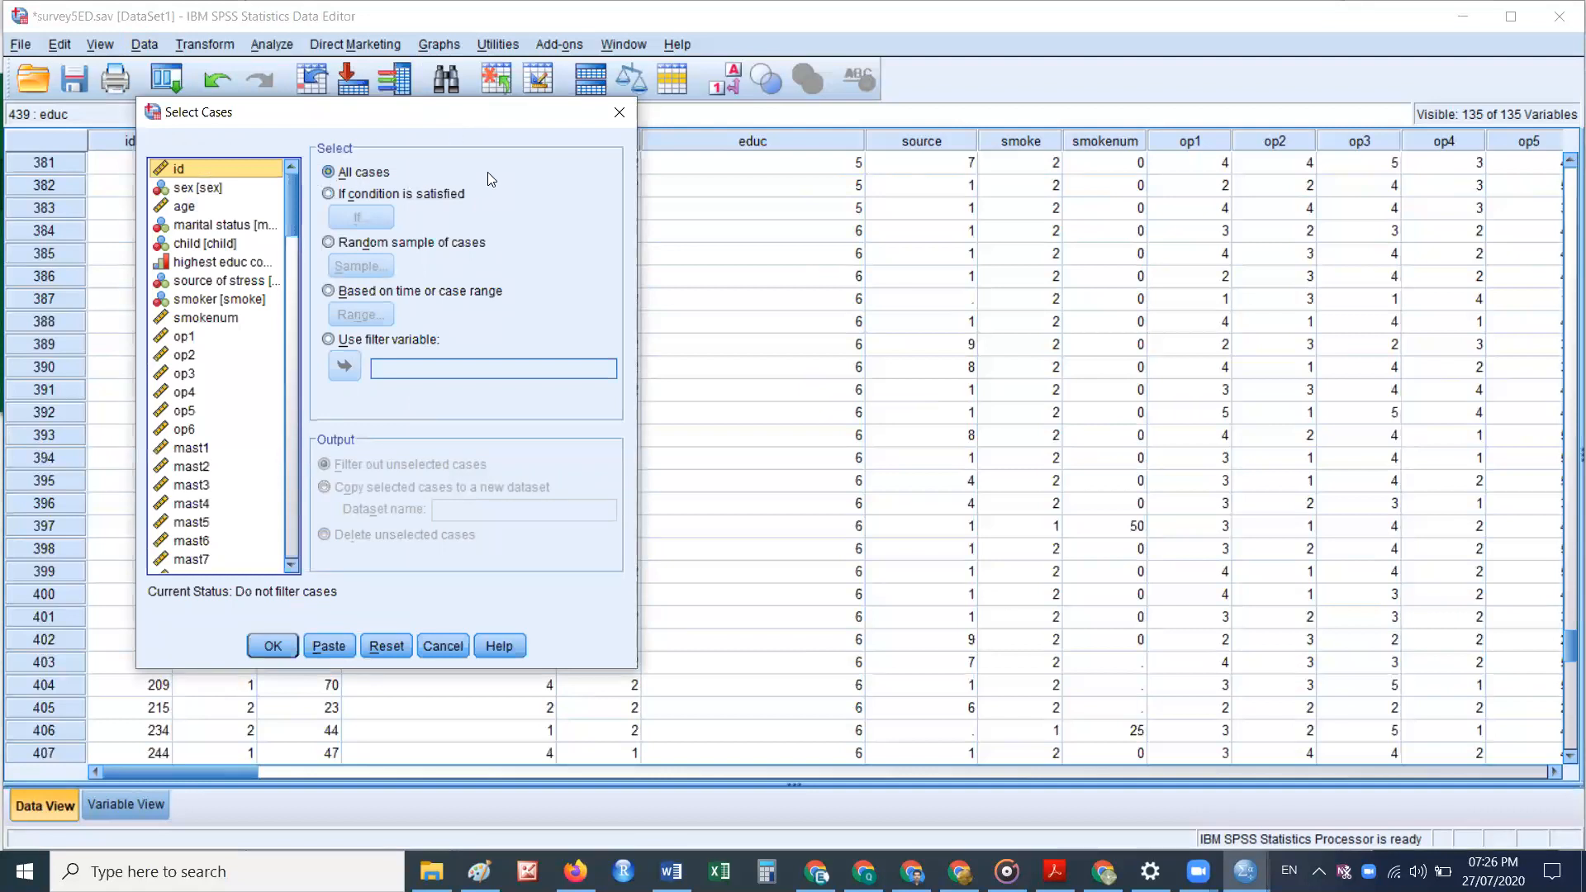
click(328, 194)
click(359, 216)
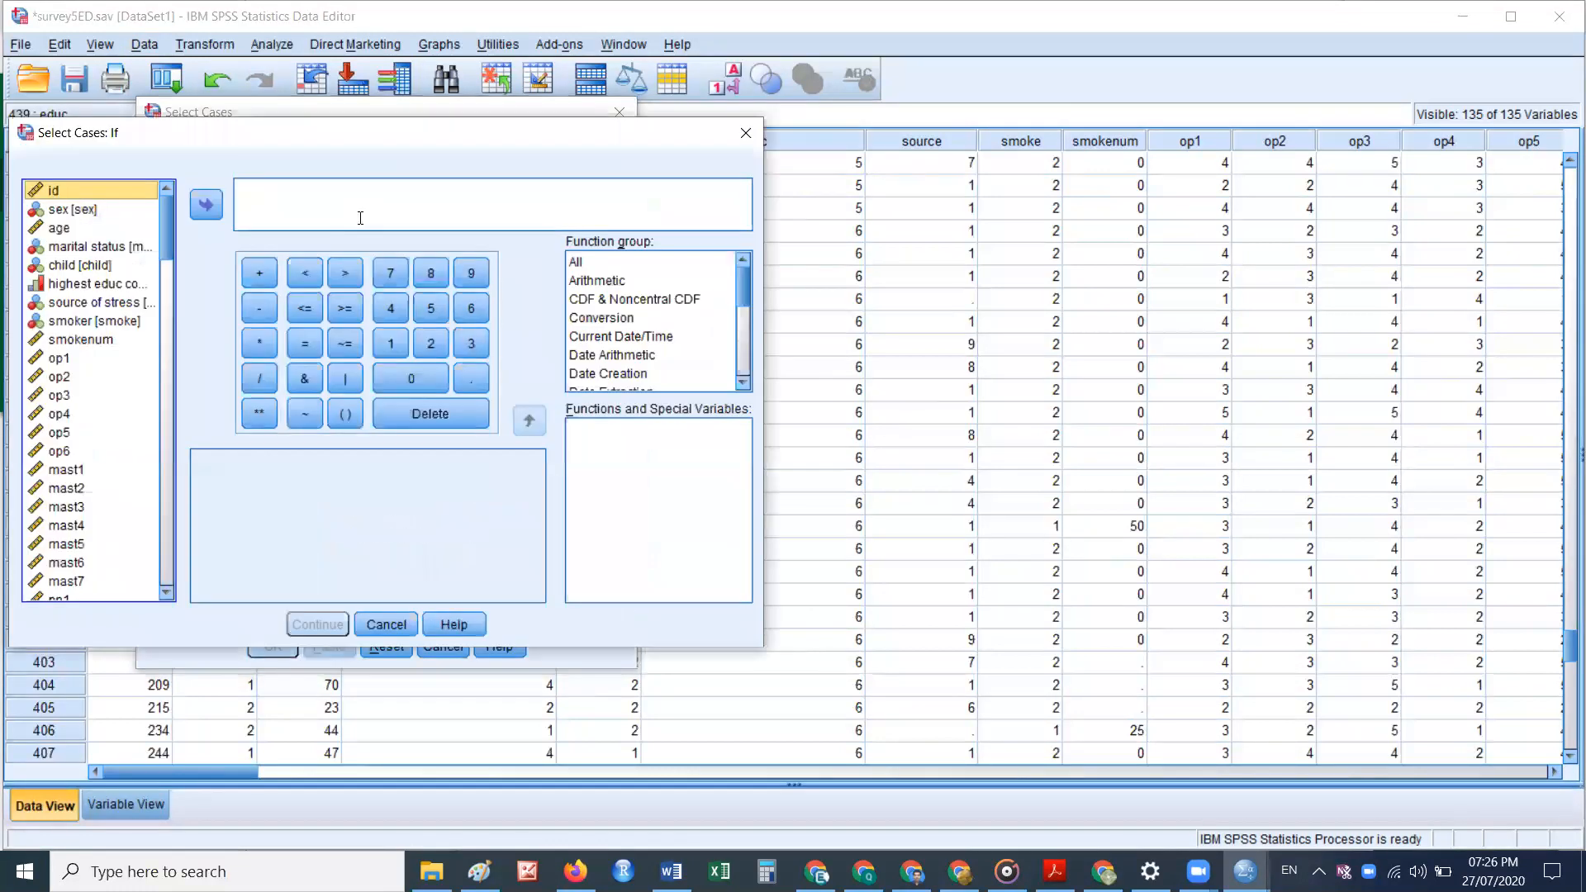
click(746, 133)
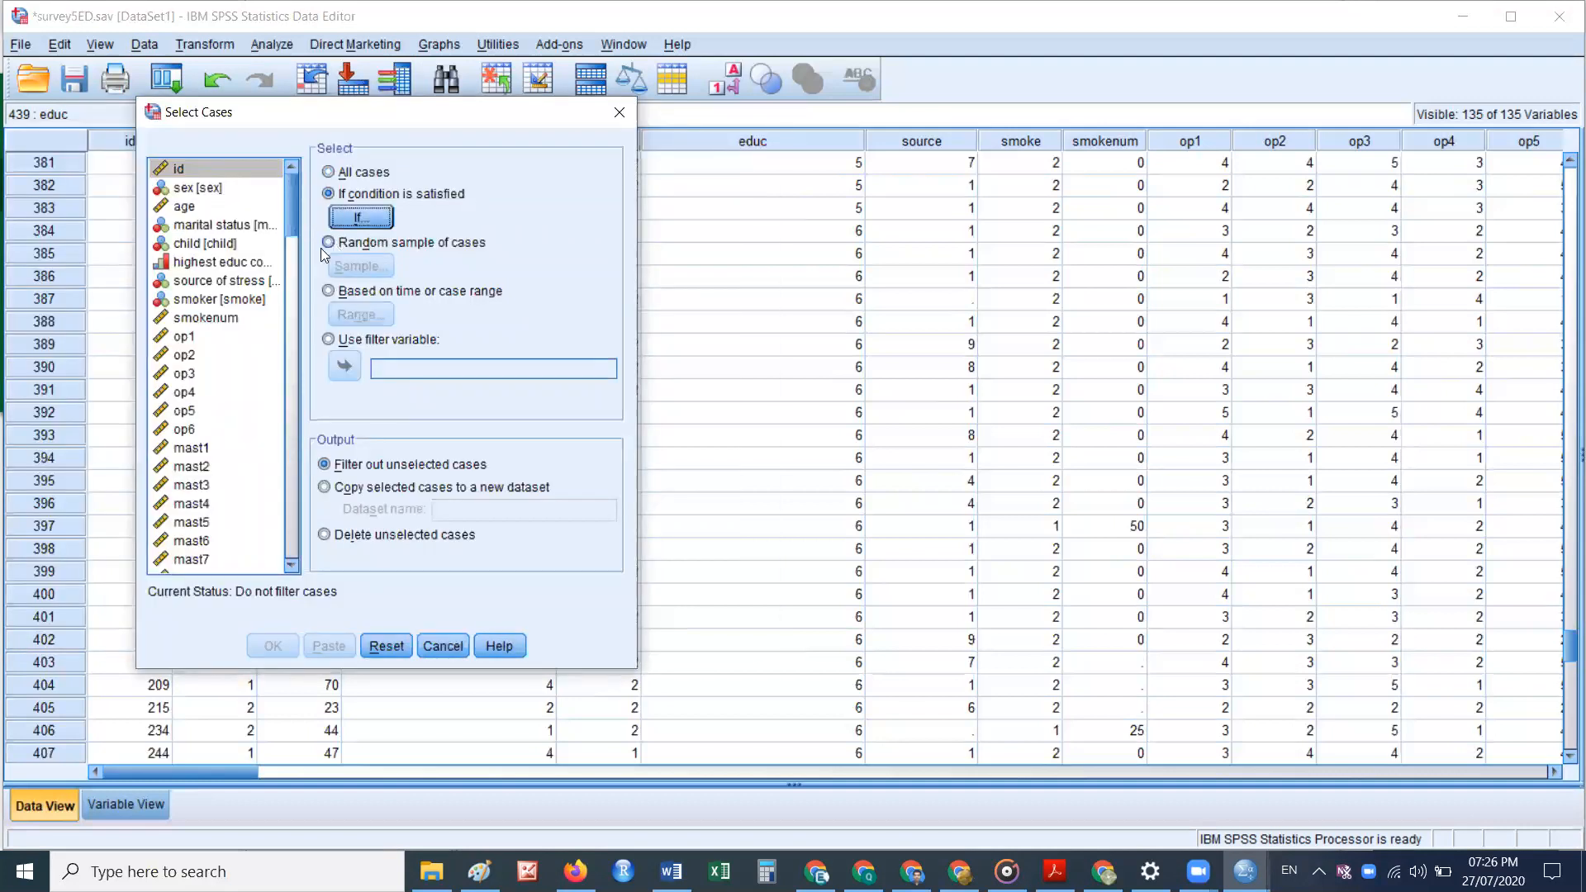
click(329, 172)
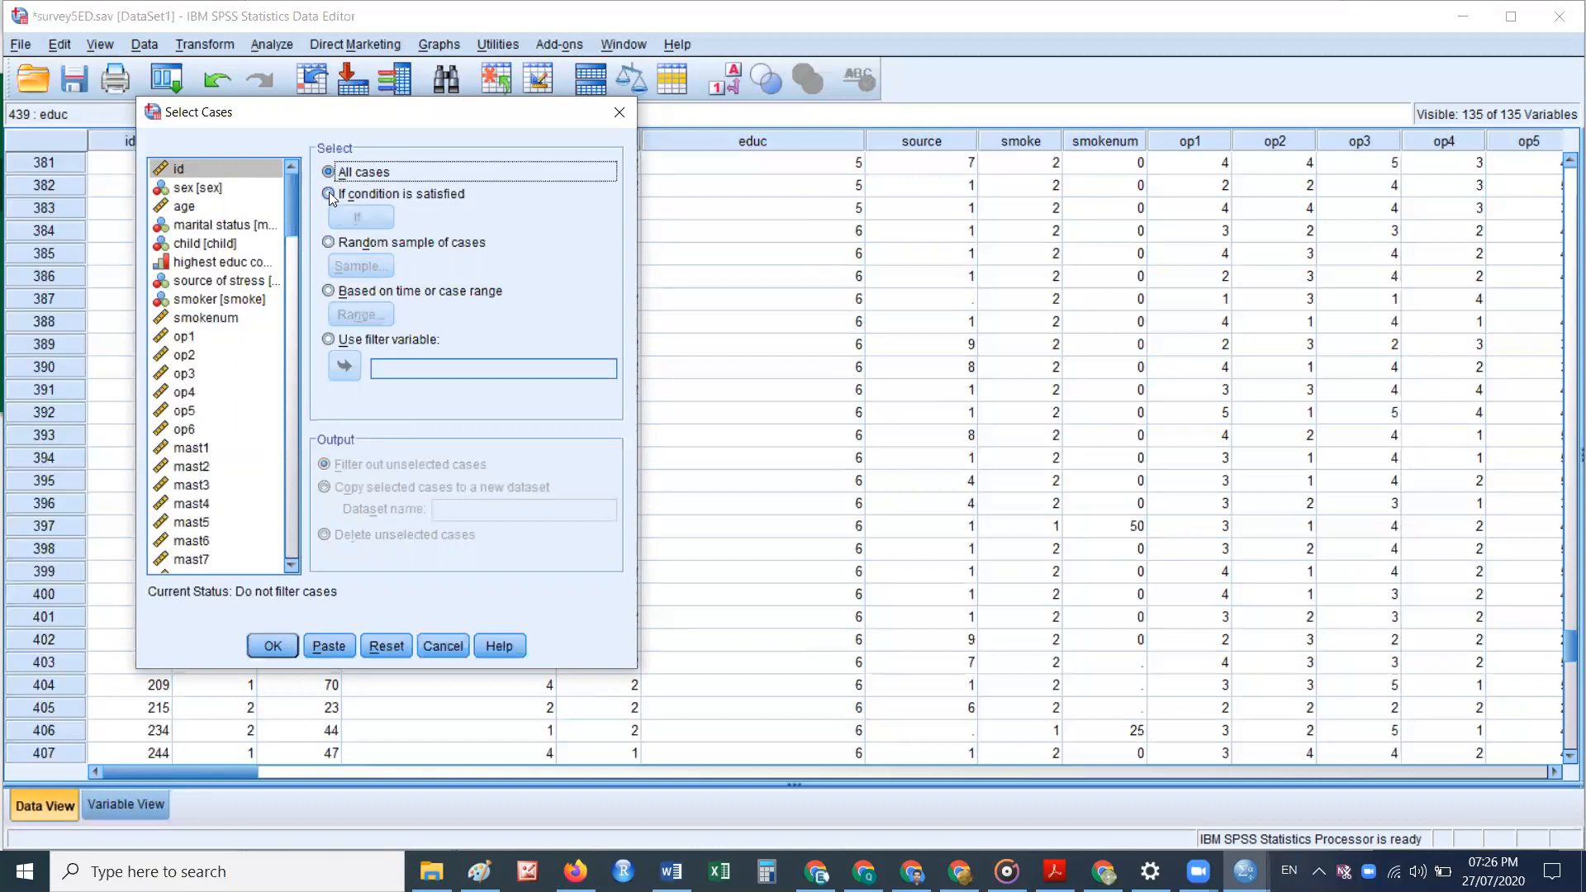
Step: Set the case selection to use the condition sex = 1
click(329, 194)
click(358, 218)
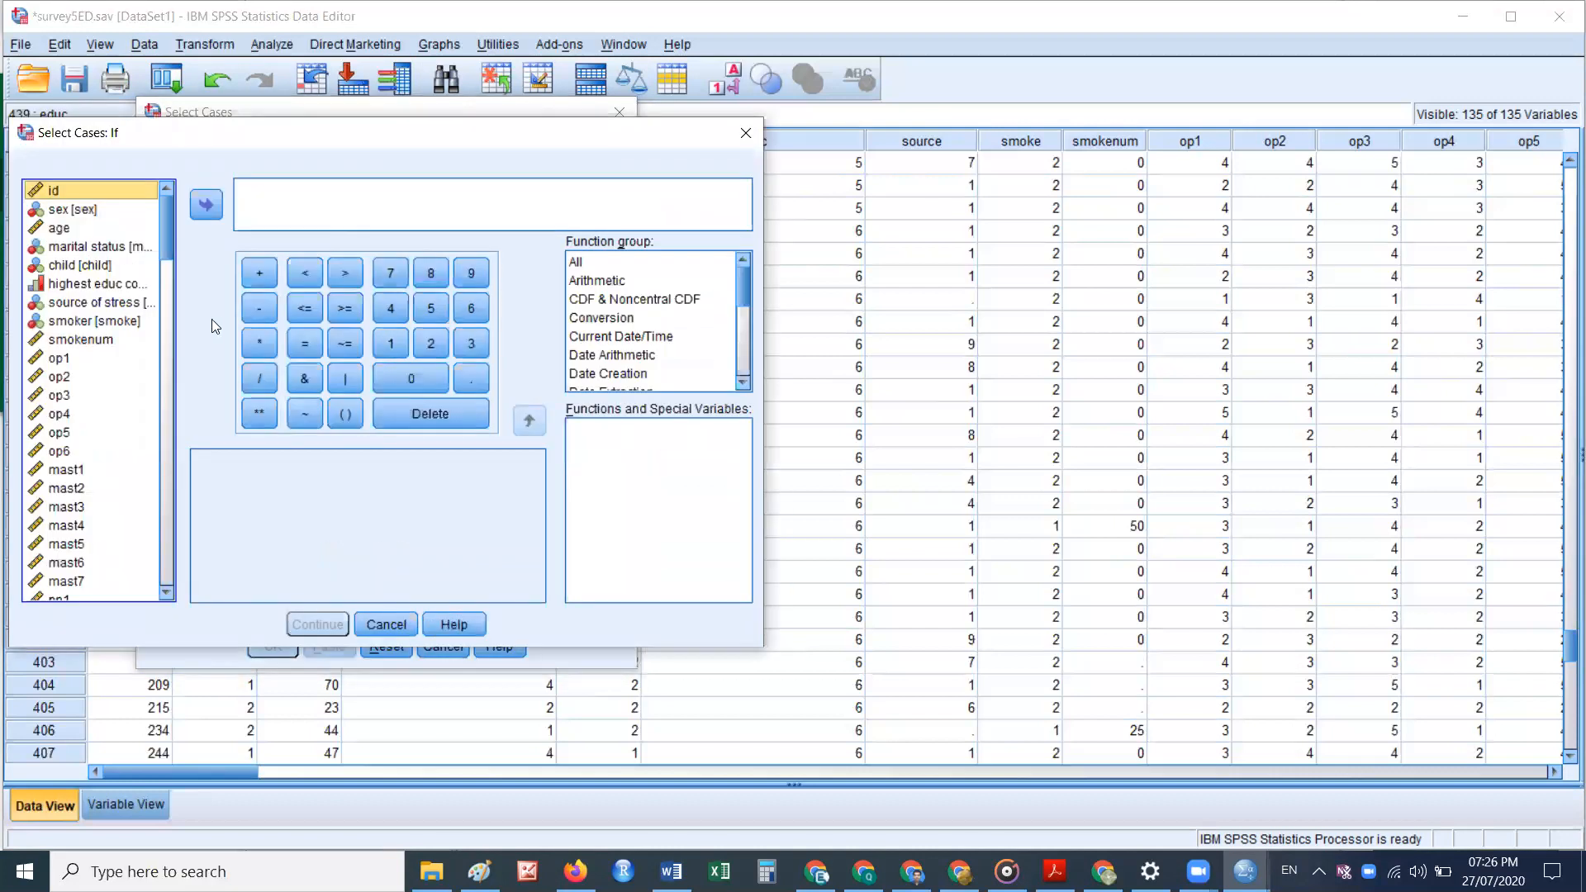
click(105, 210)
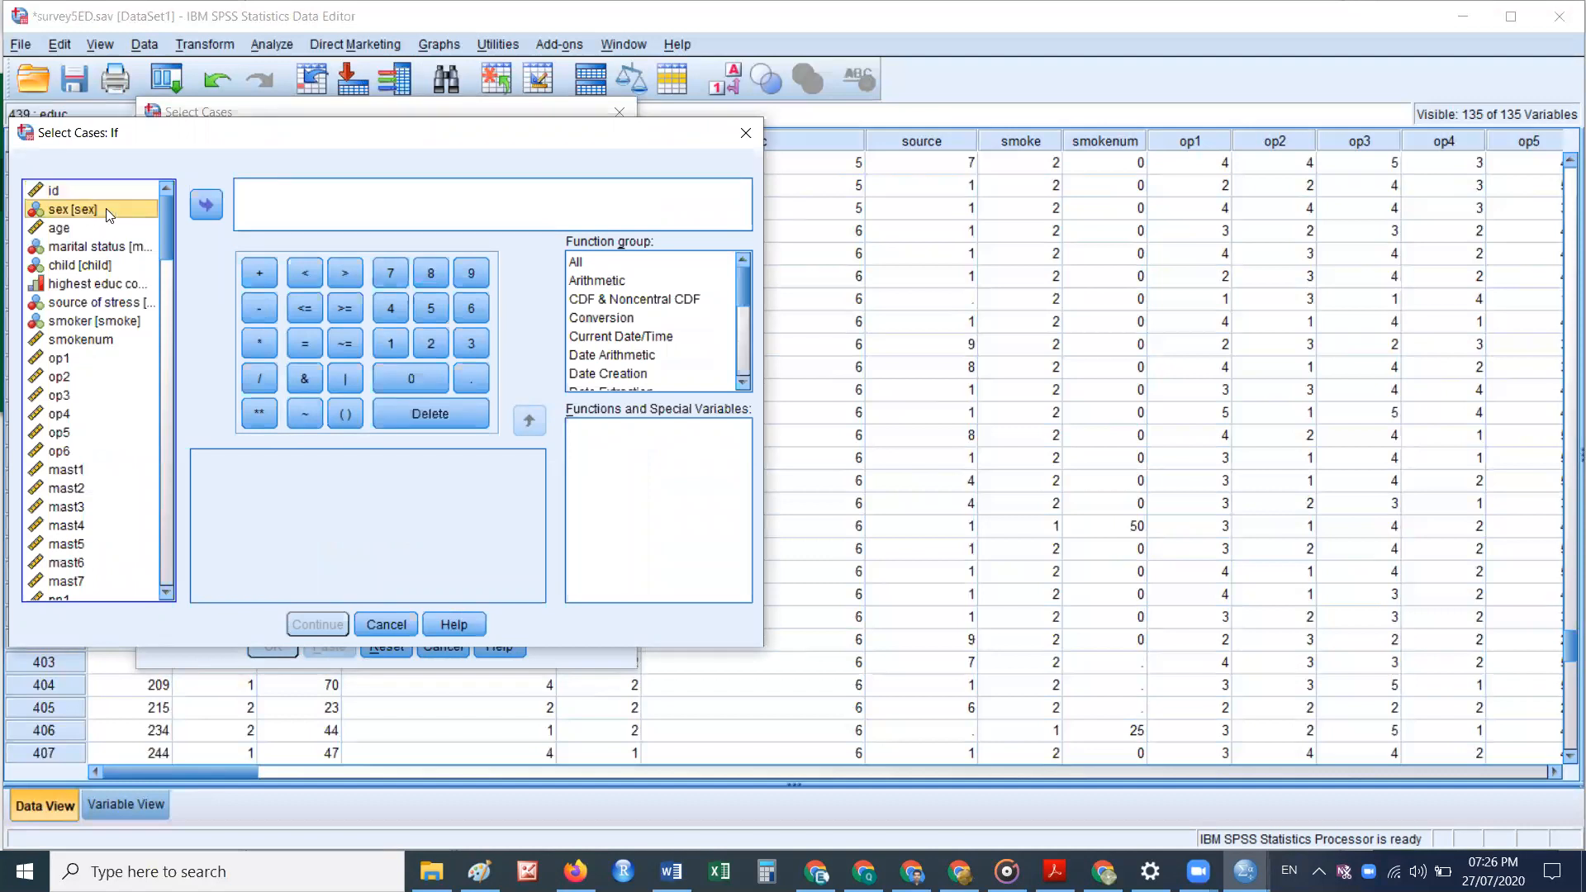
click(207, 204)
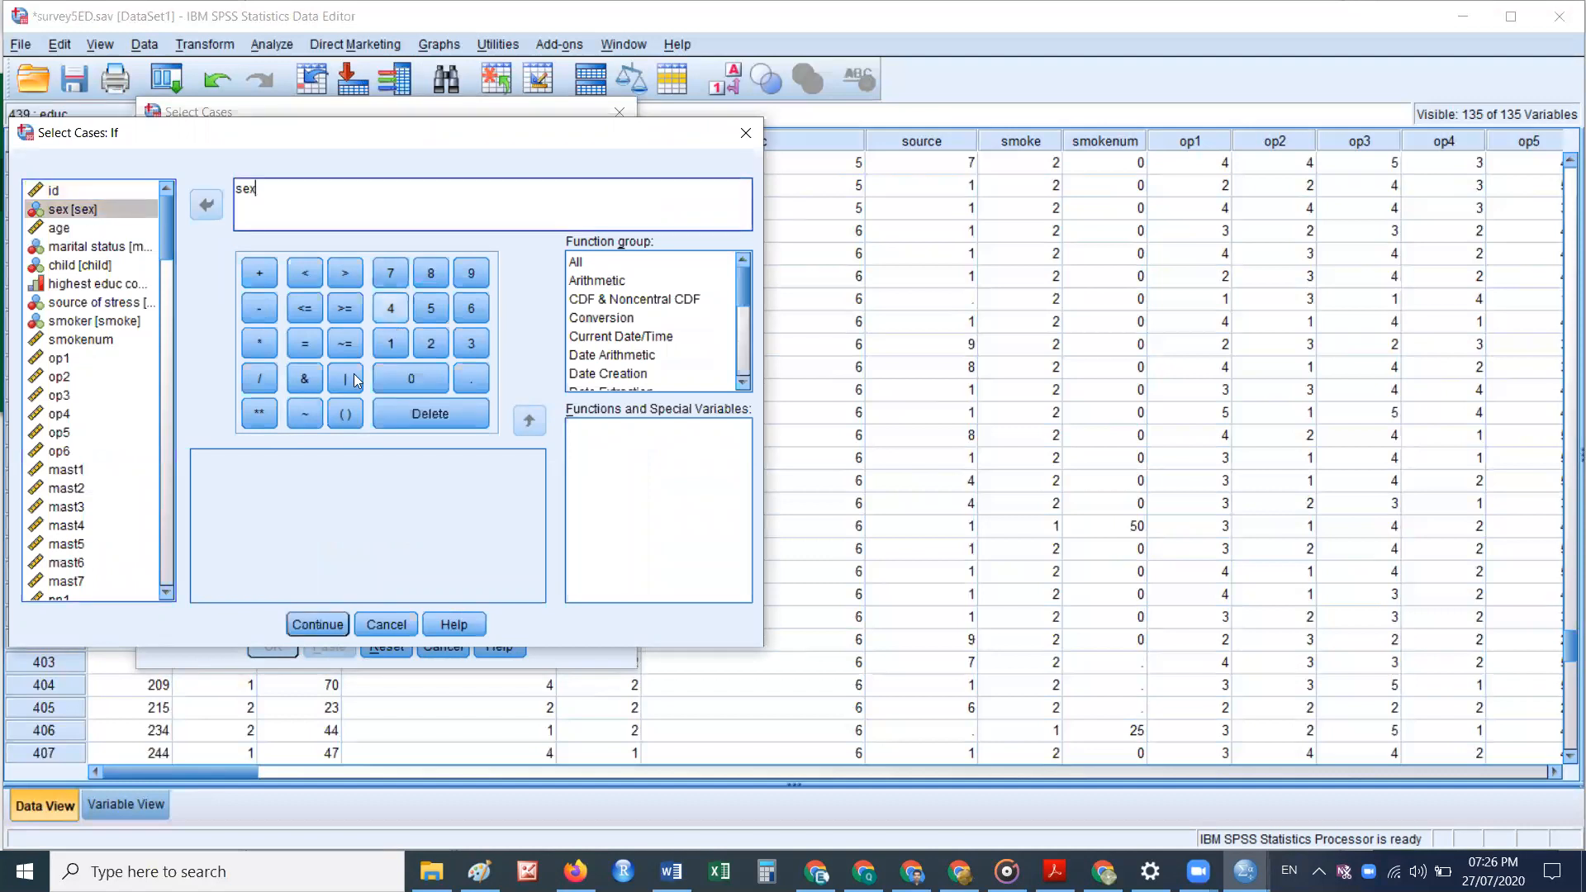
click(304, 344)
text(1)
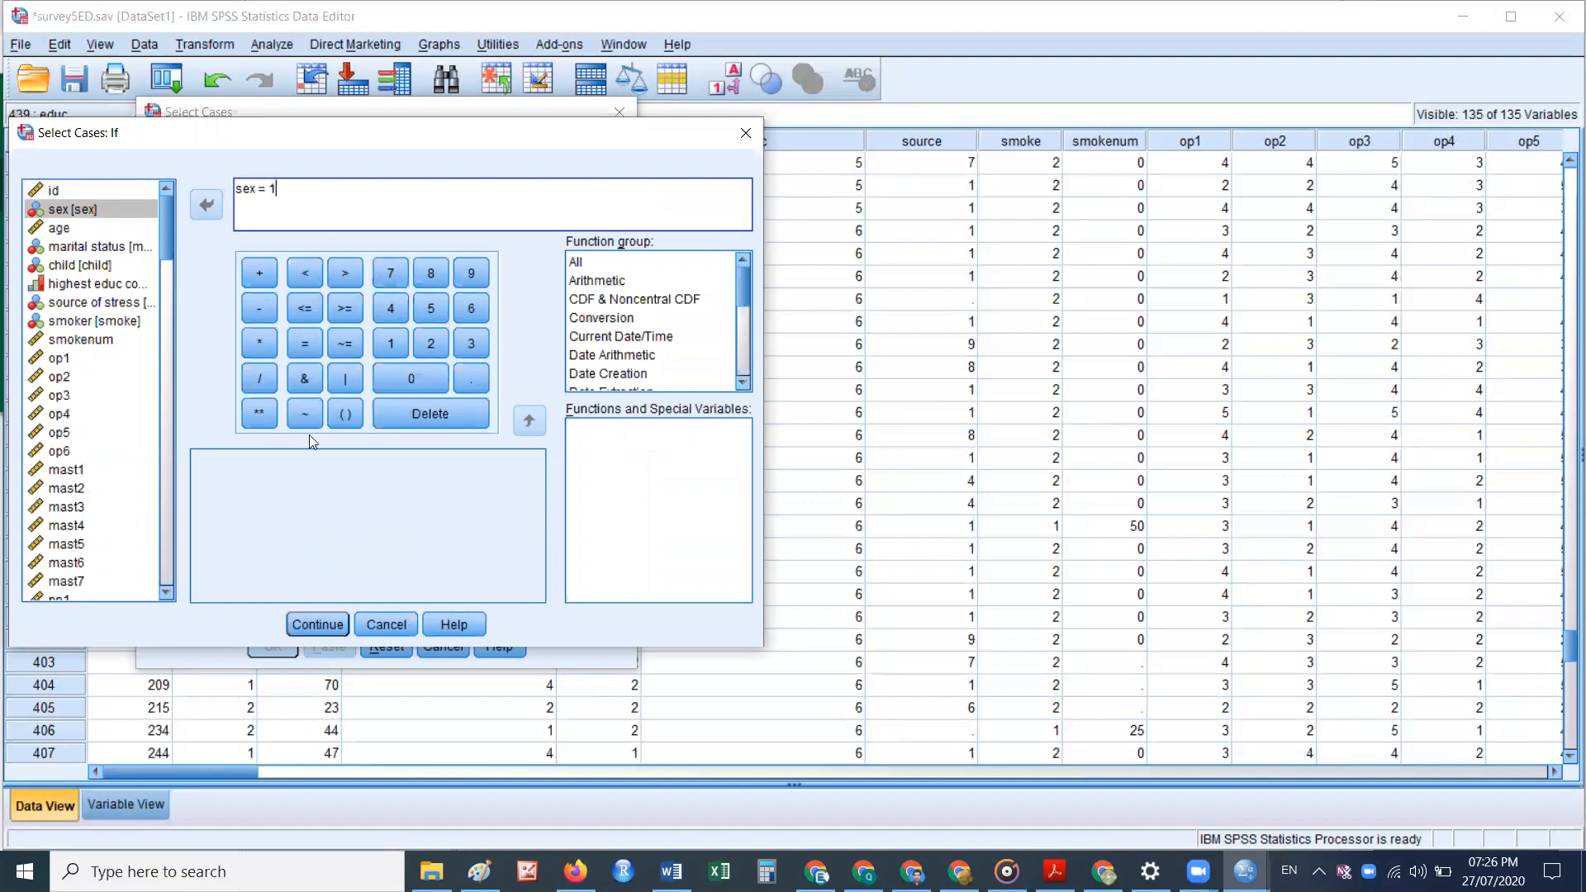
click(310, 625)
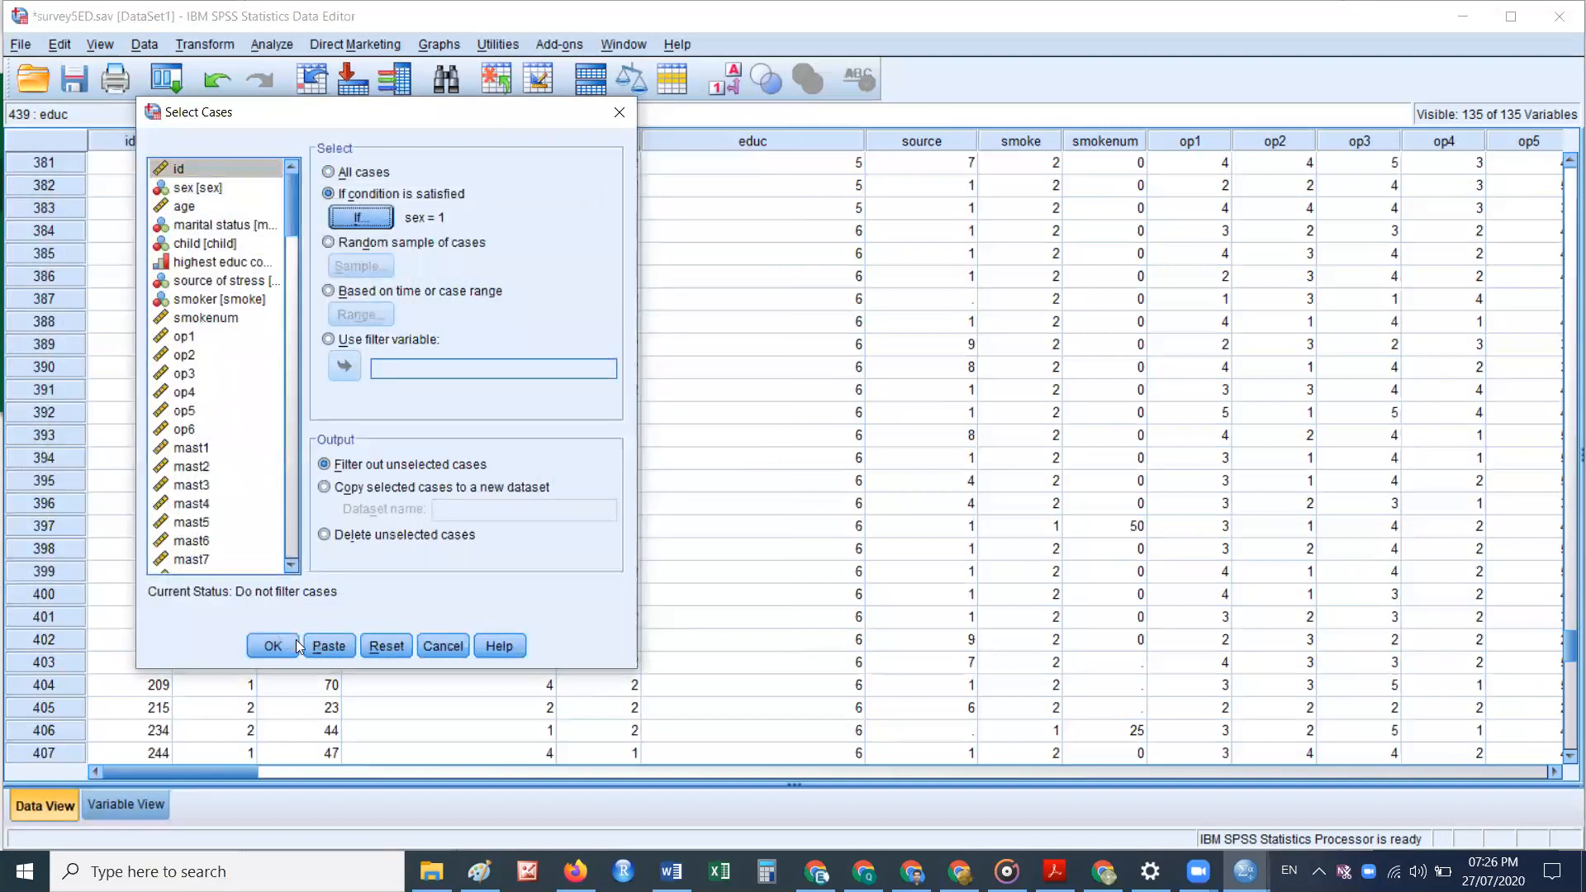
Step: Apply the selection with unselected cases filtered out, and show value labels in the data to examine the filtered rows
click(279, 642)
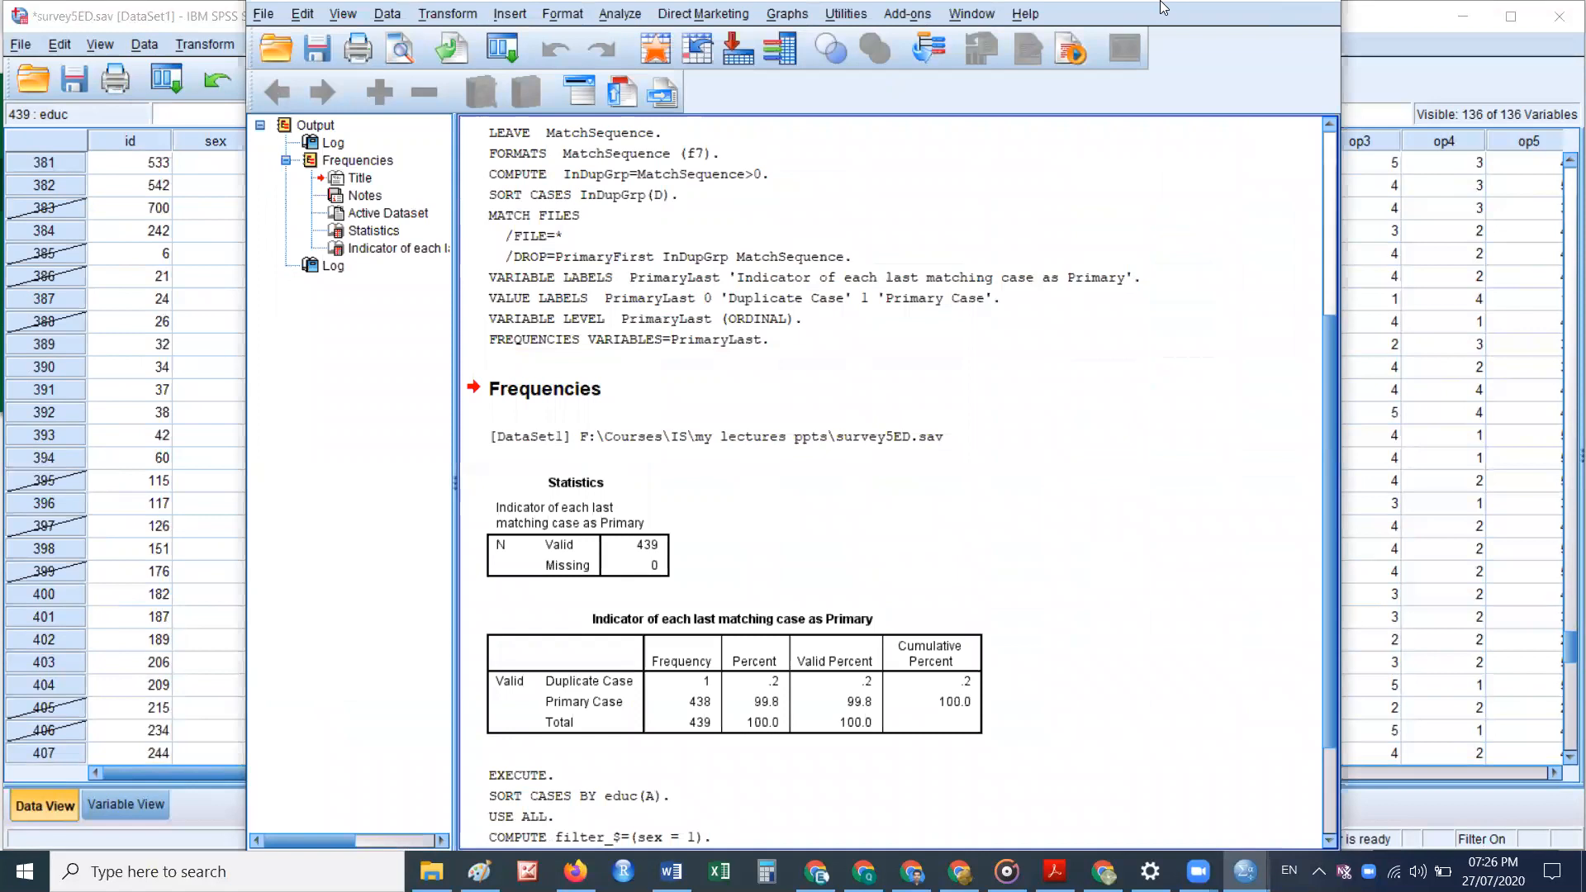
drag(1163, 6, 1186, 119)
click(1216, 118)
scroll(122, 369, up, 1)
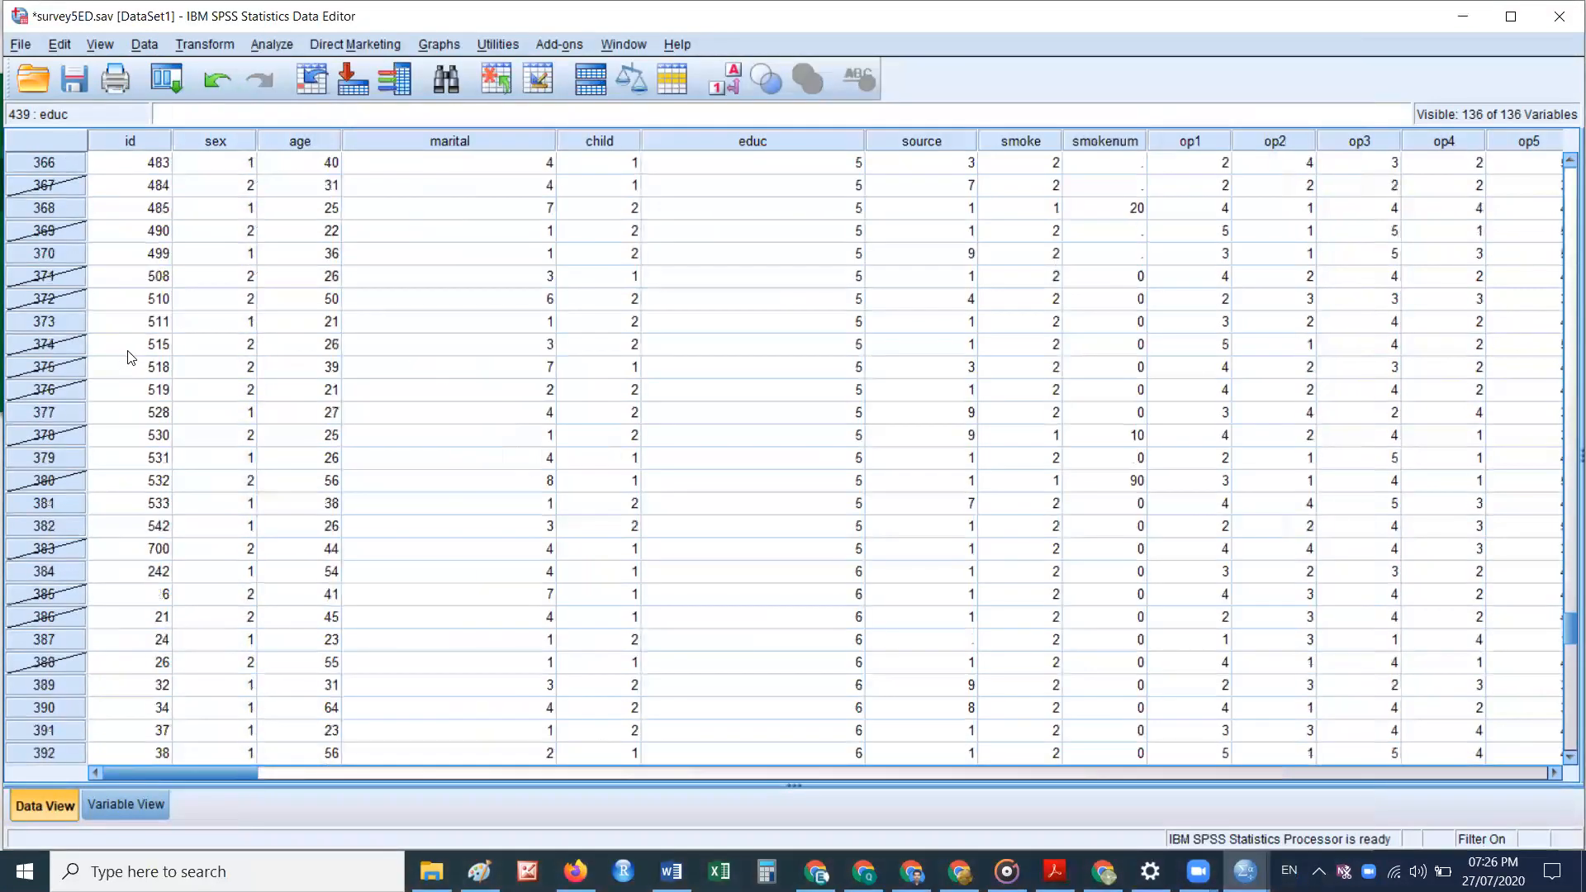
click(737, 76)
scroll(202, 166, up, 5)
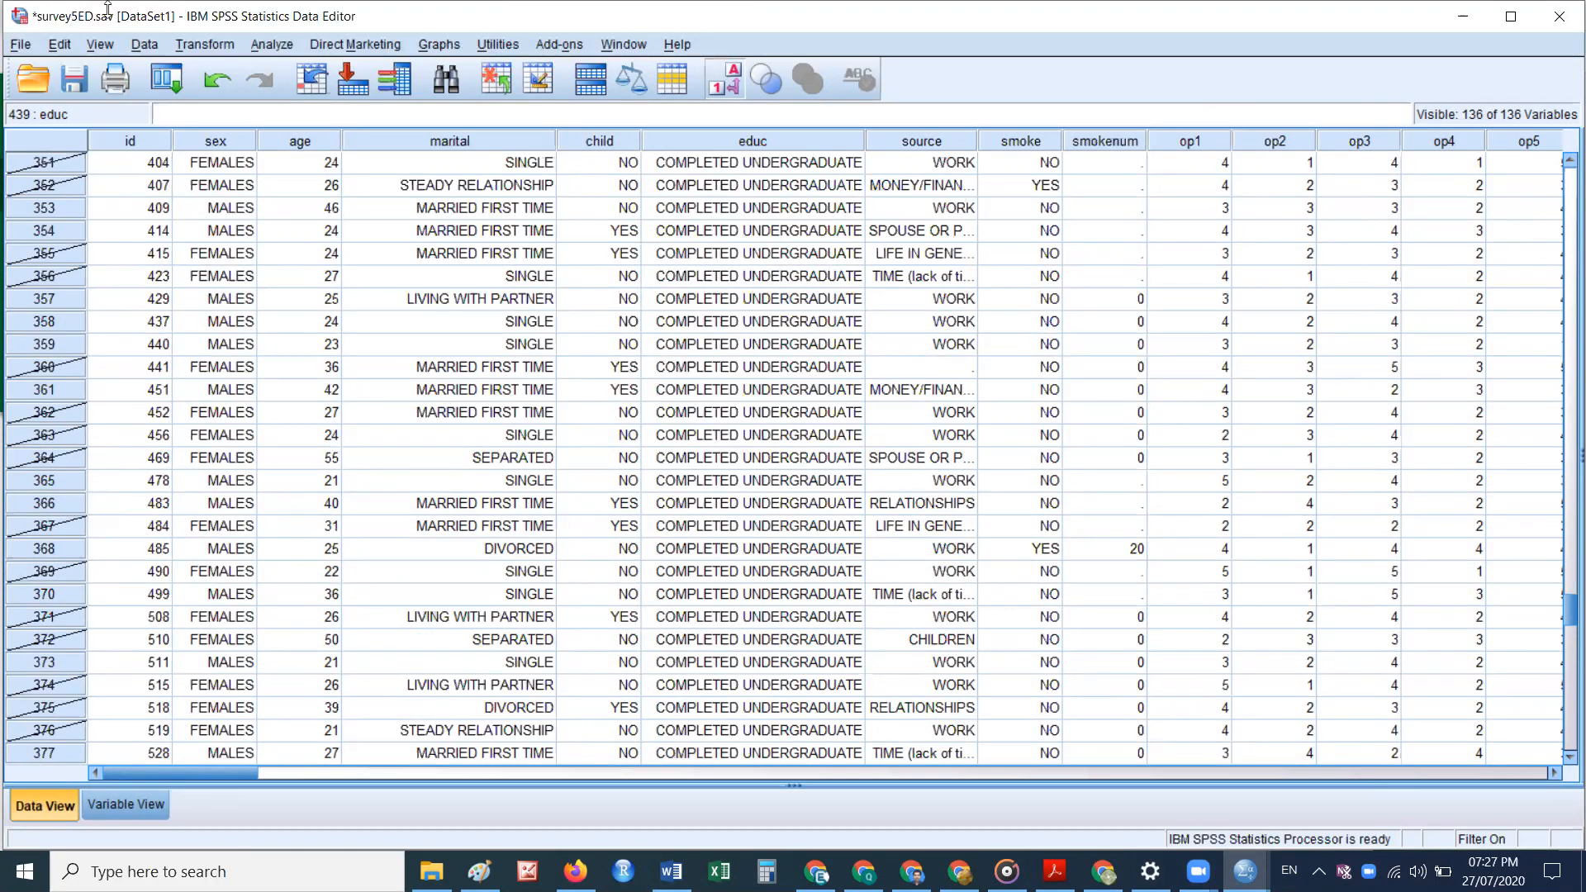
Step: Change the case selection condition to sex = 2, apply the filter and return to the data
click(134, 44)
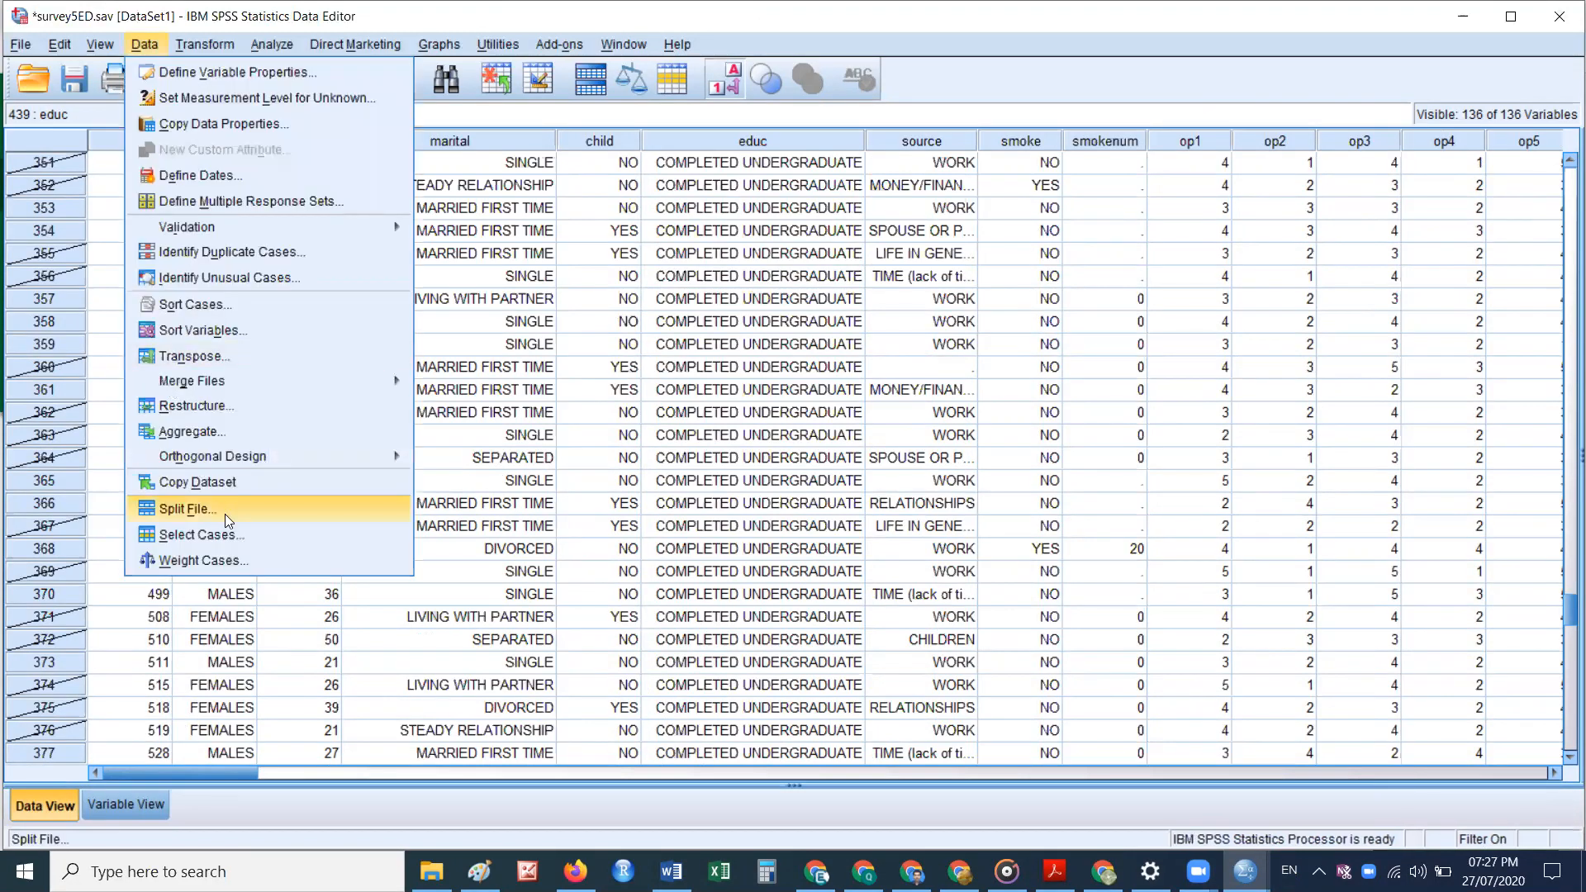
click(241, 534)
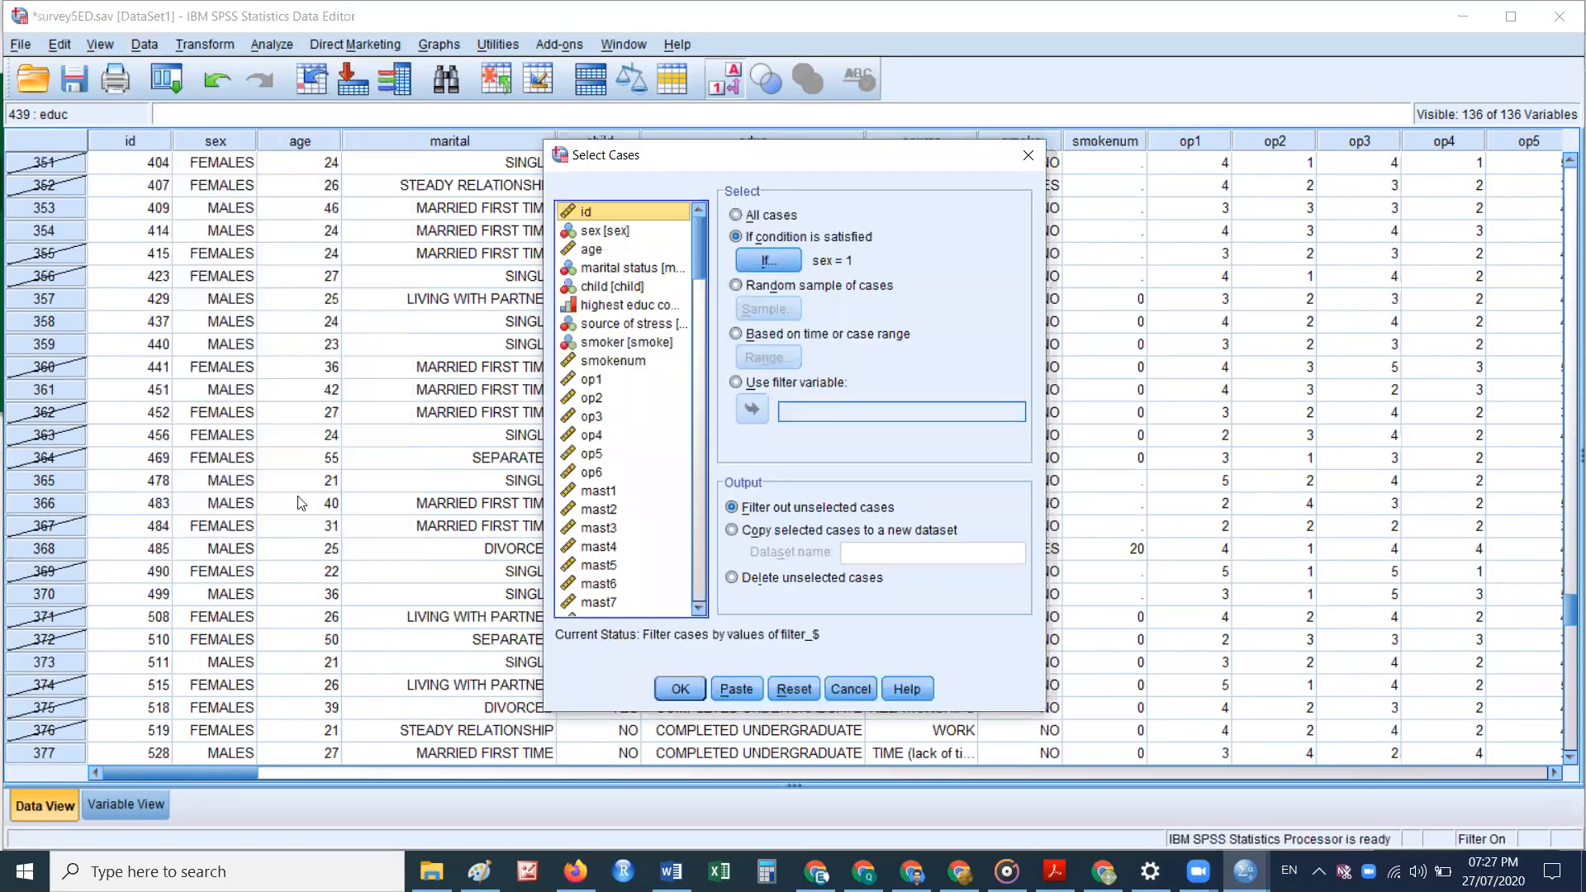
drag(791, 166, 578, 134)
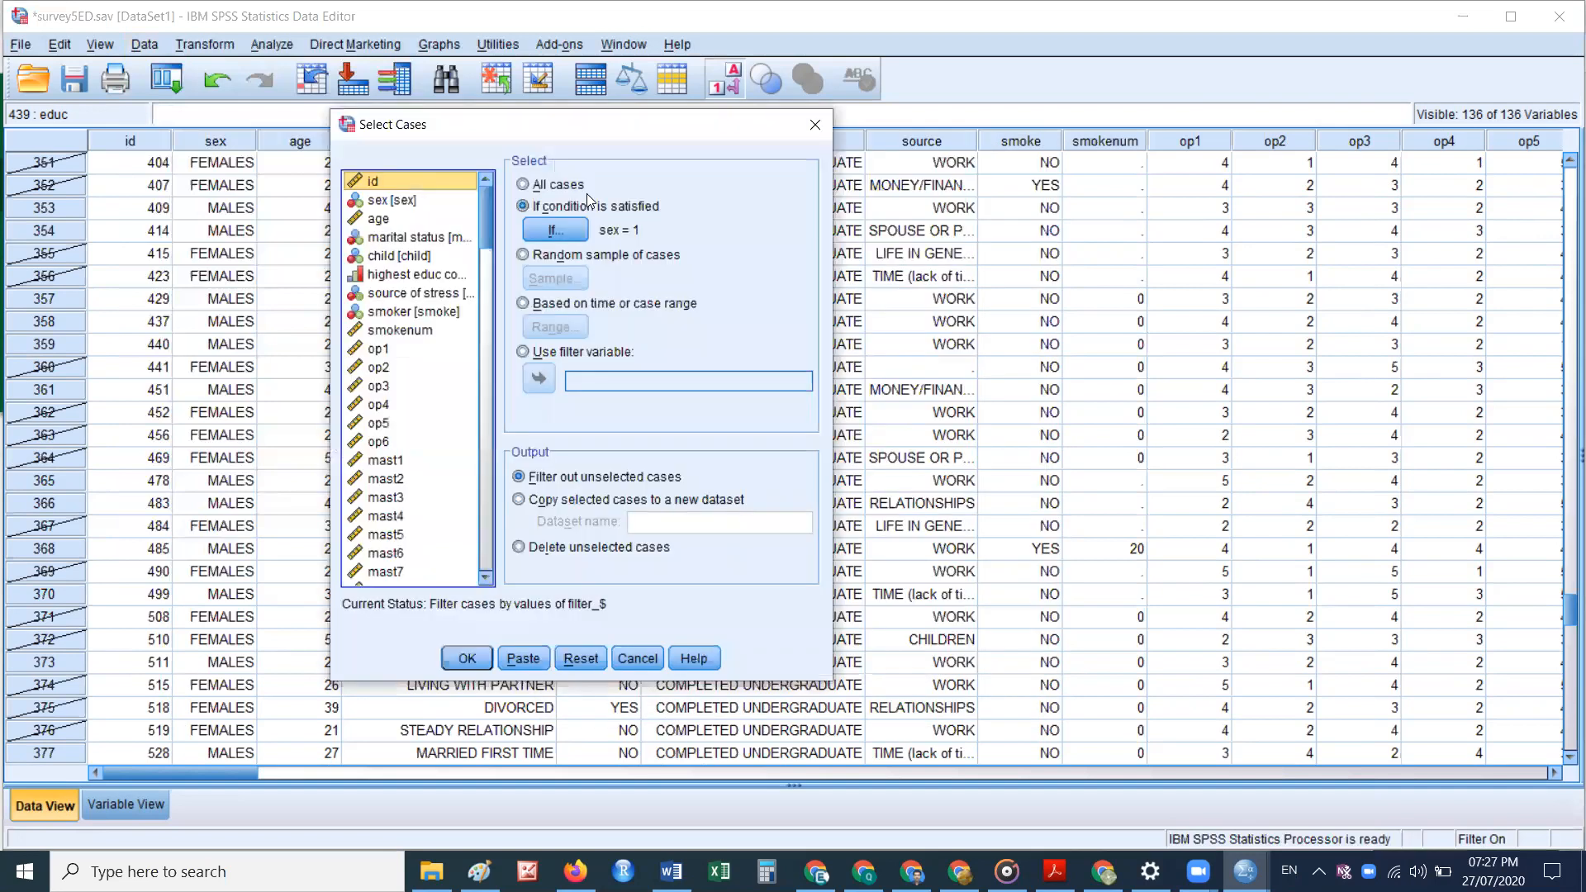
click(562, 230)
click(517, 205)
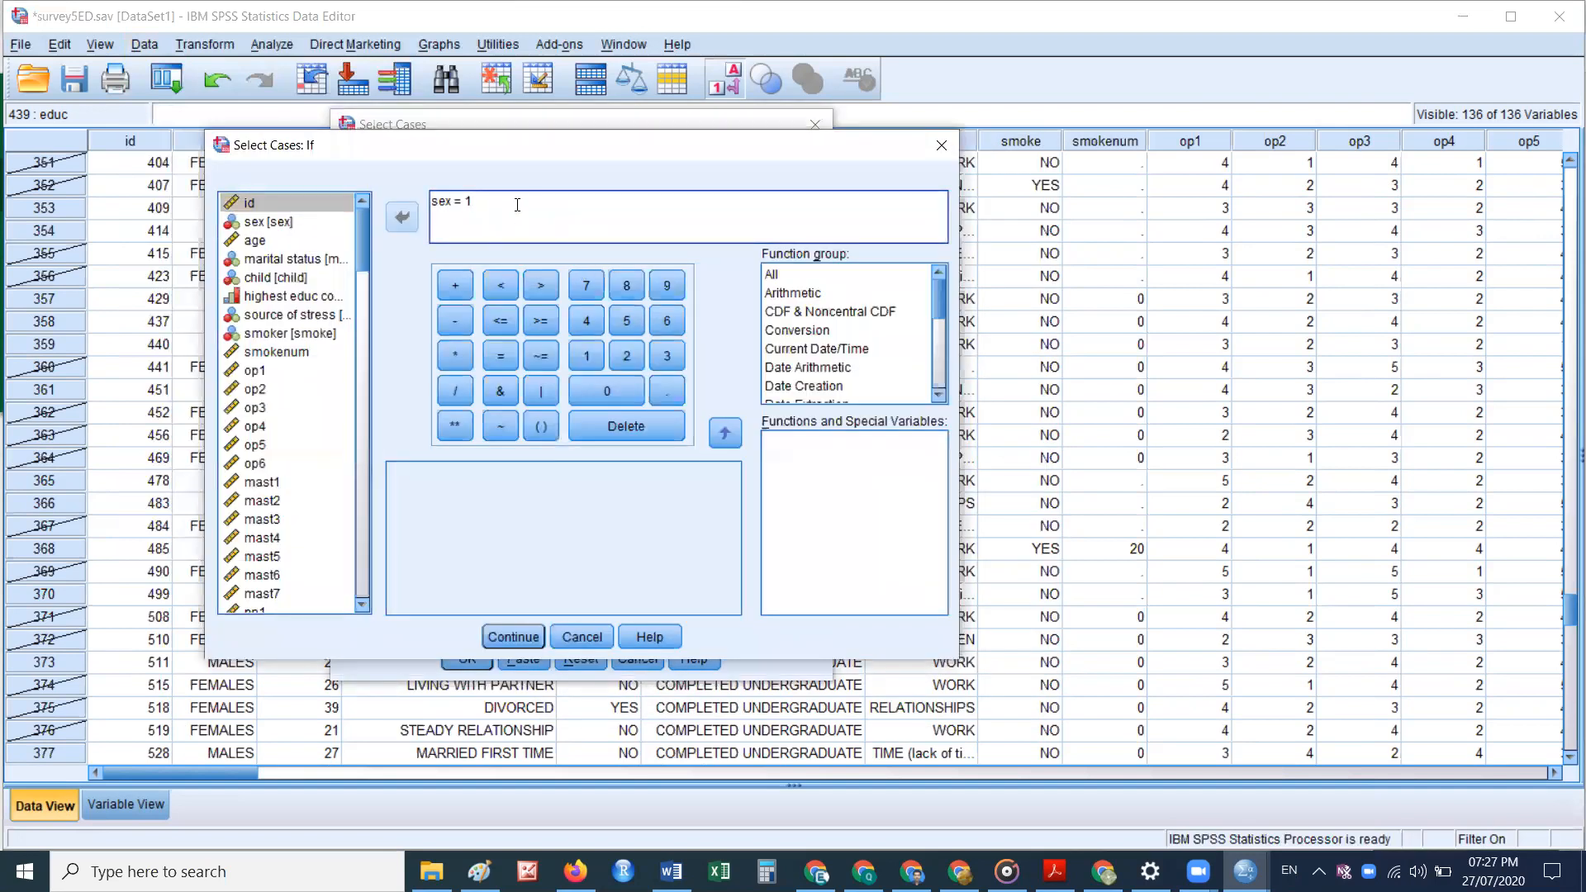
key(BackSpace)
text(2)
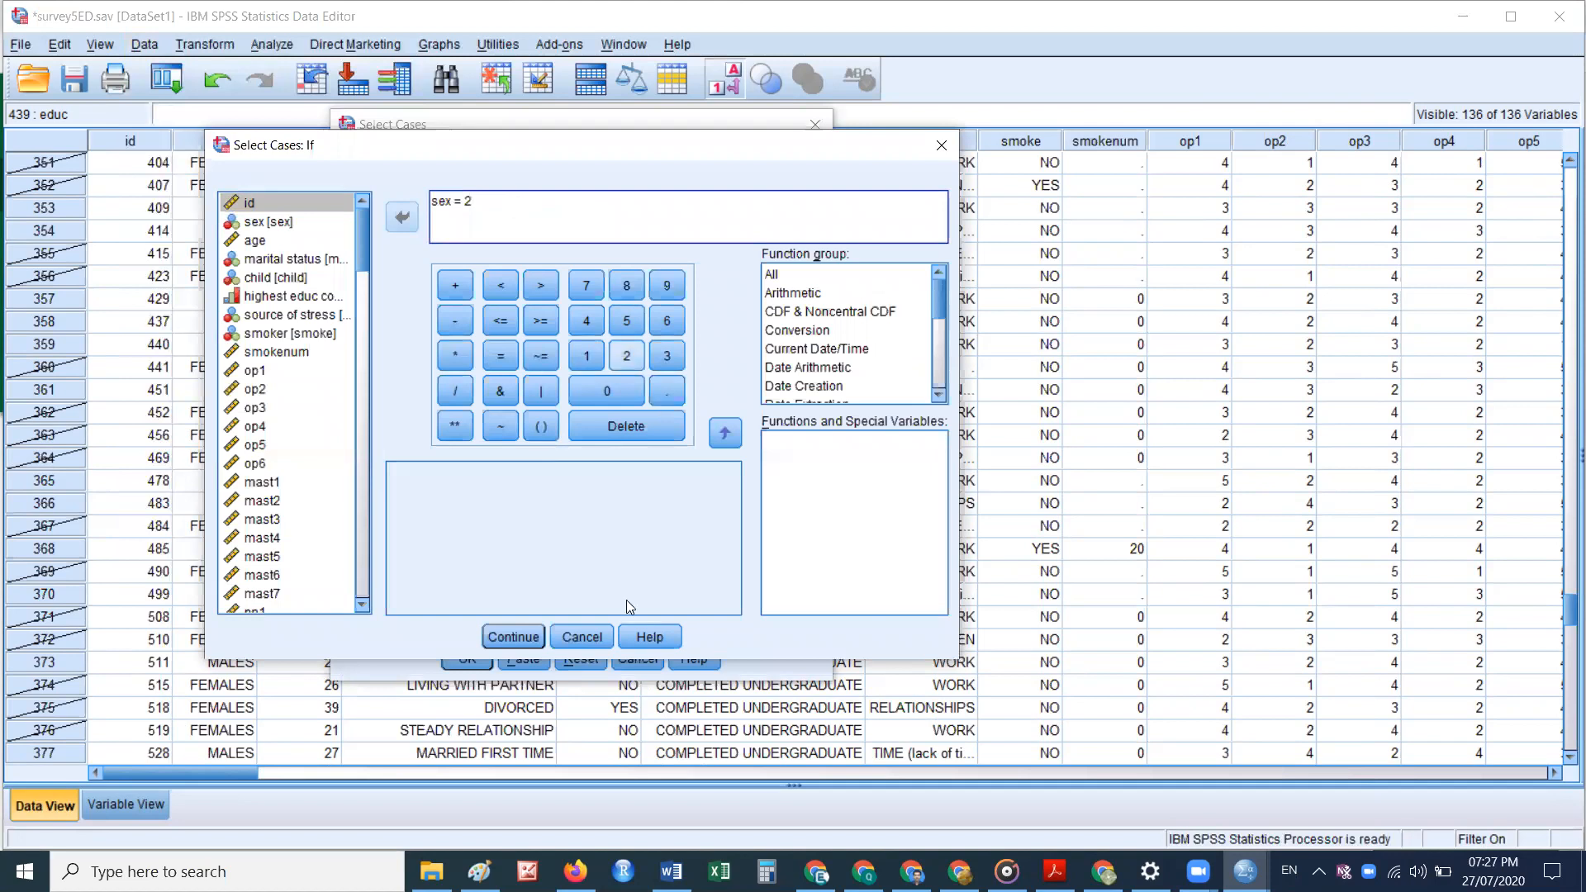
click(507, 636)
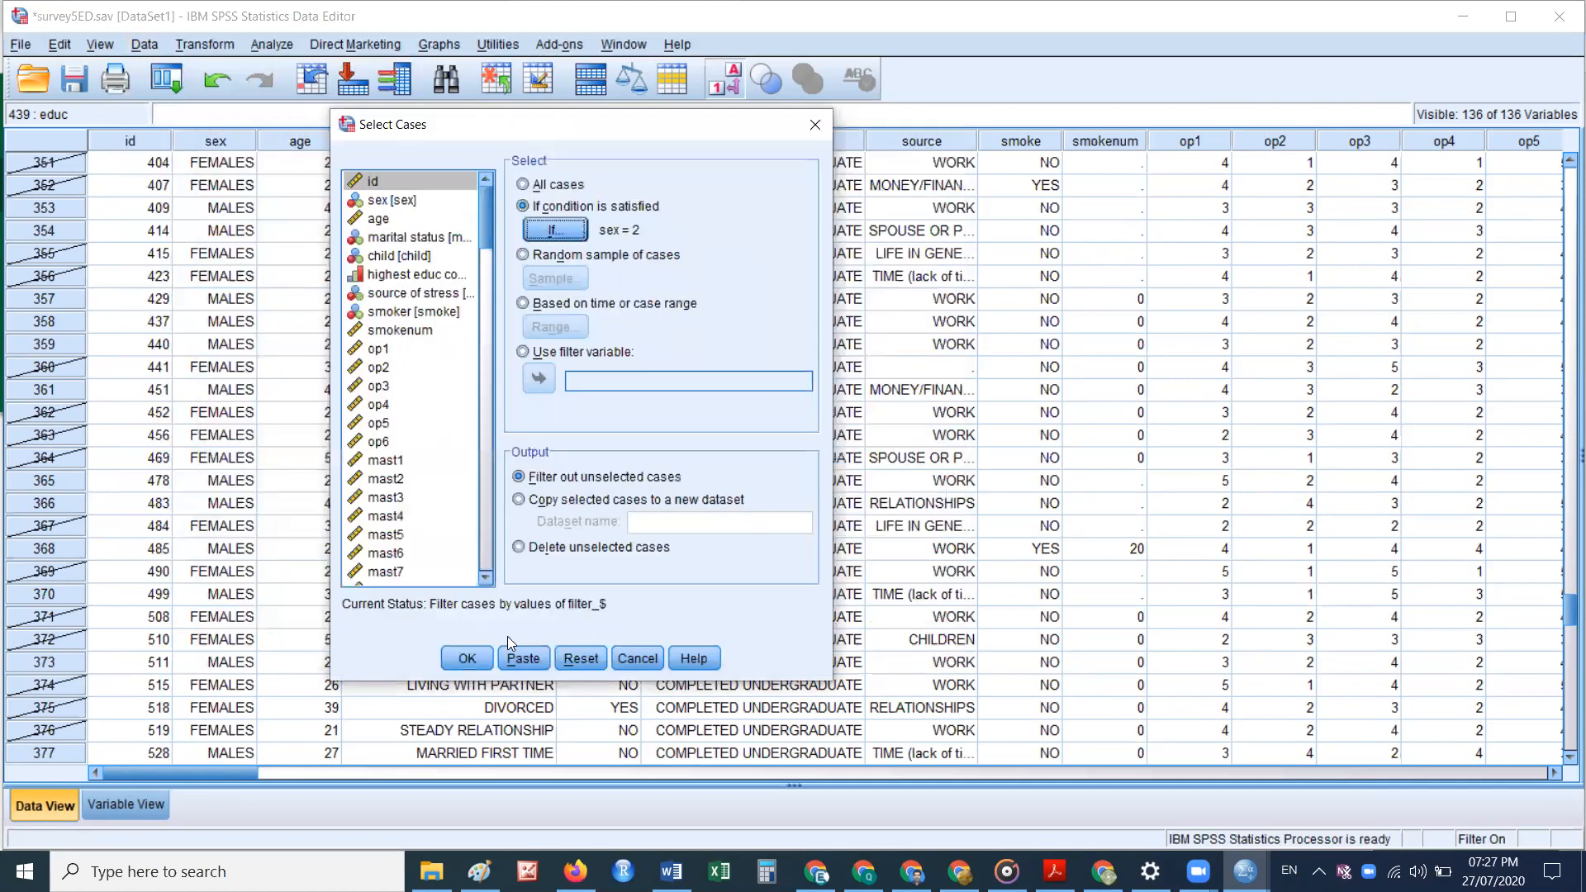
click(478, 659)
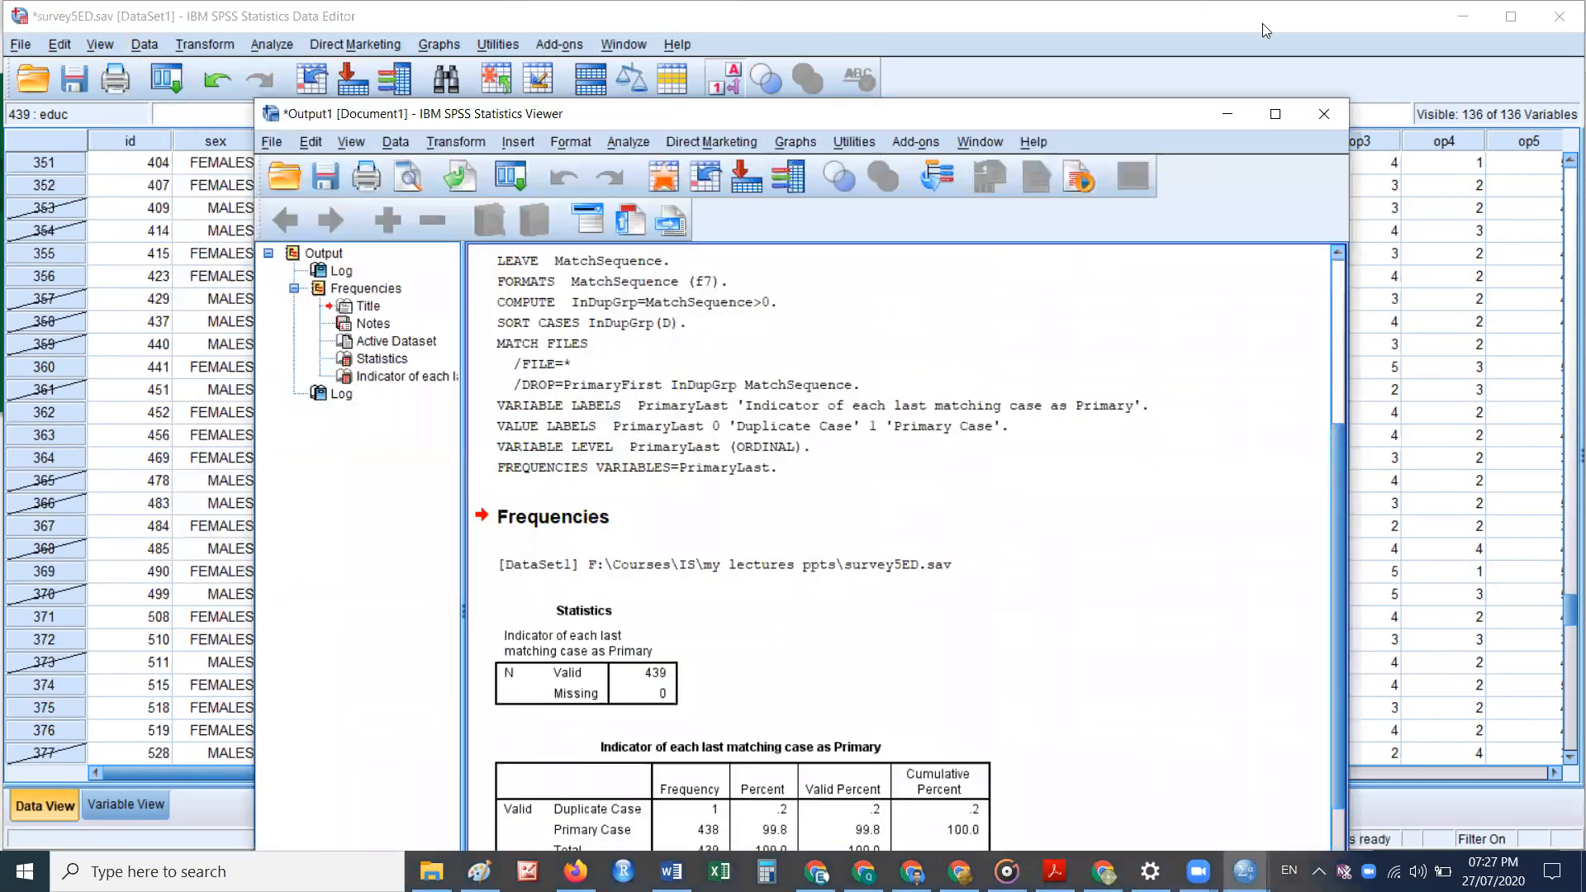
click(1226, 113)
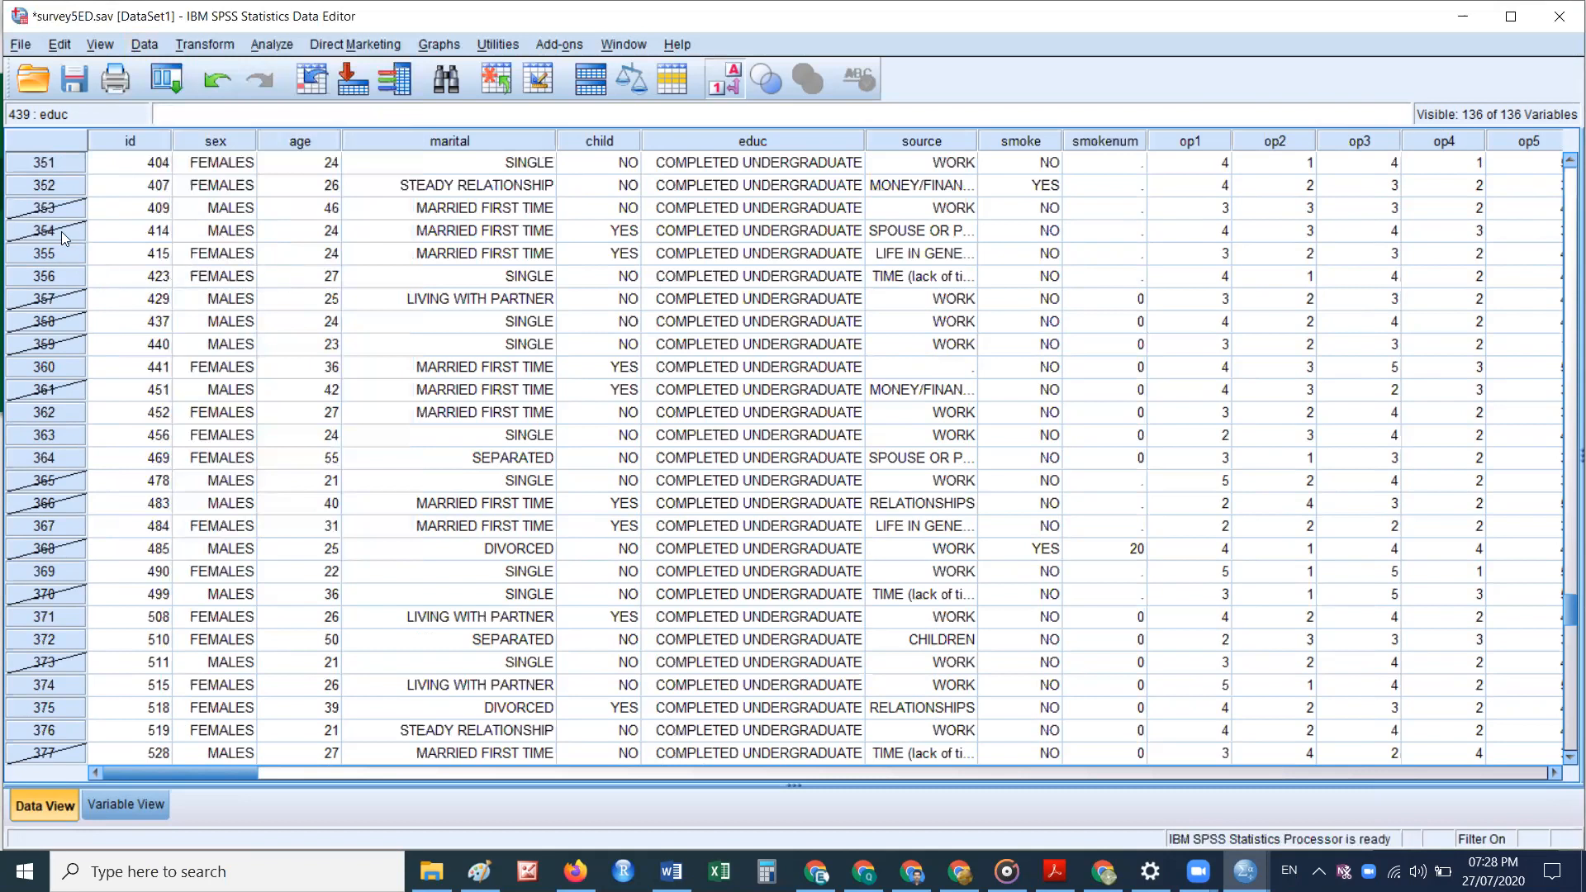
Step: Create a legacy histogram of the age variable for the selected cases
click(438, 44)
mouse_move(505, 126)
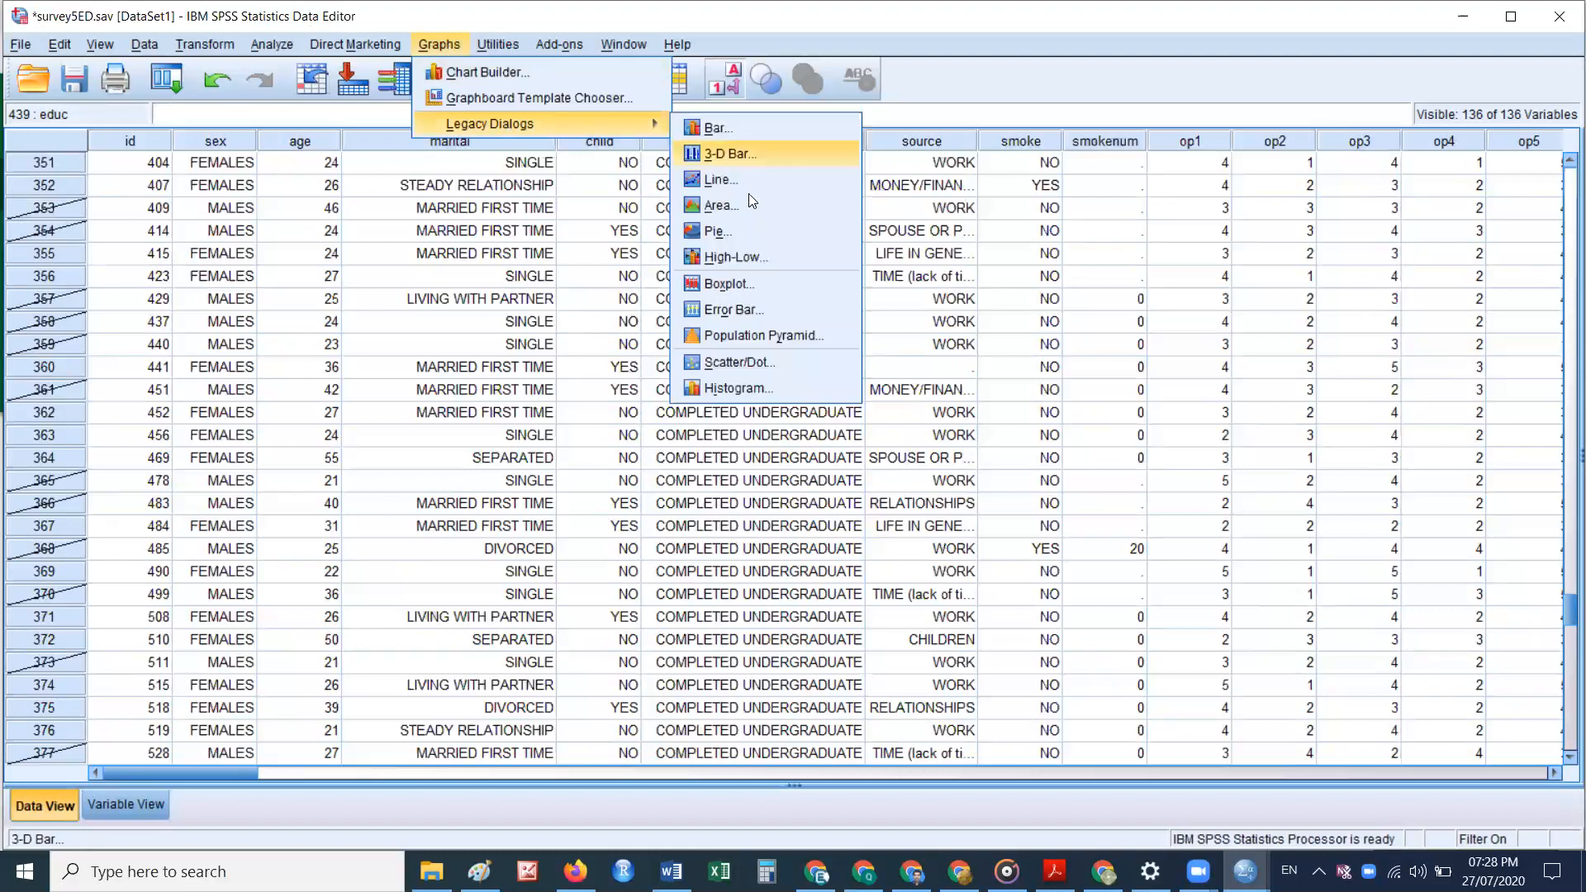
click(780, 386)
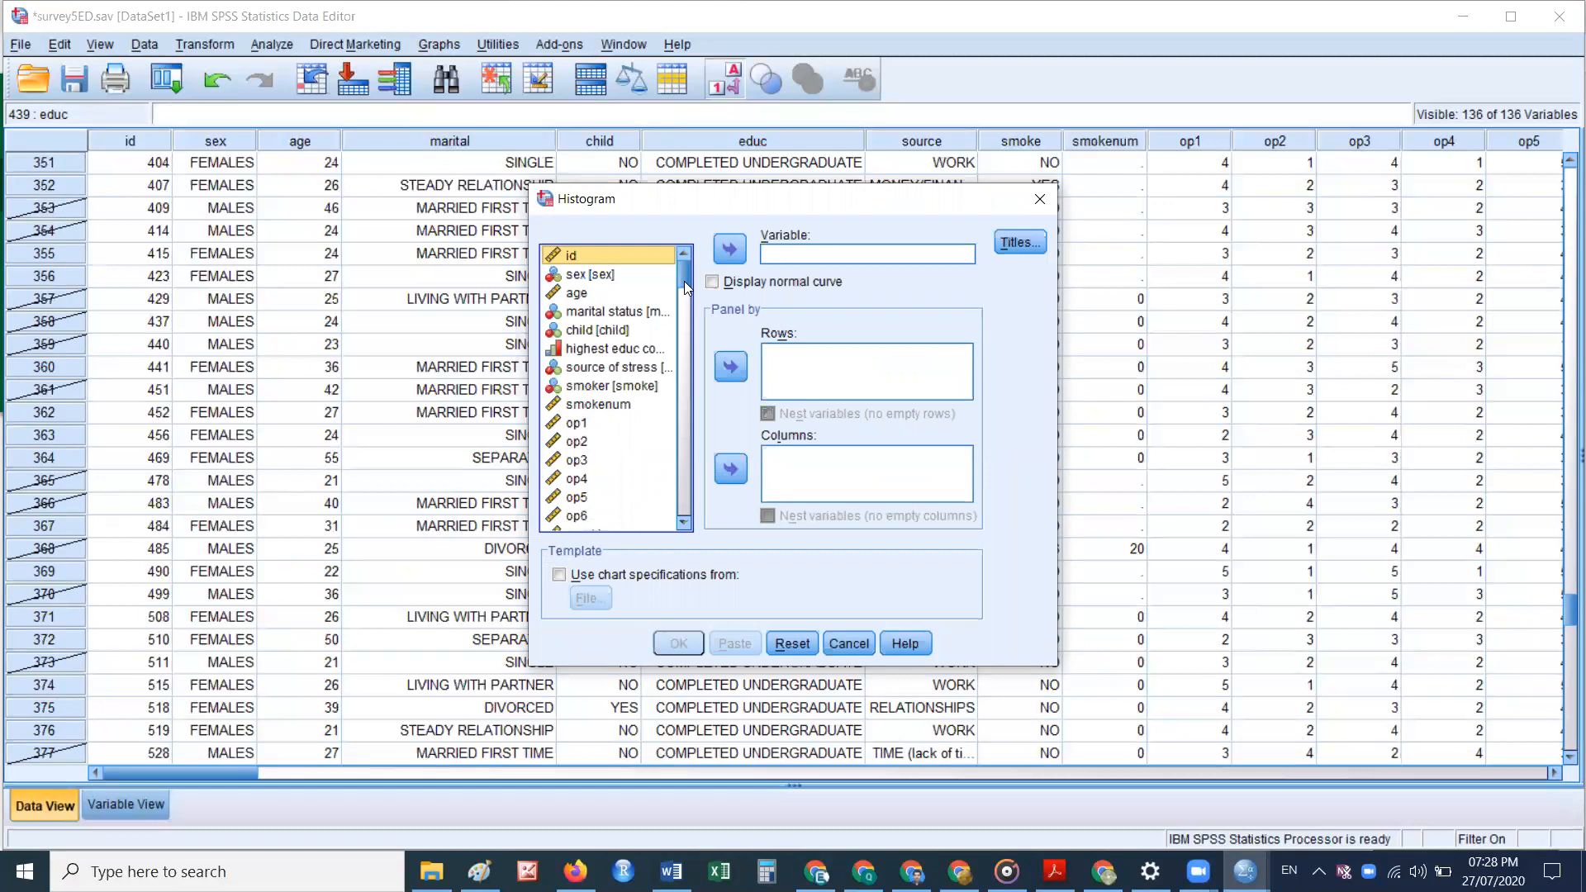
click(588, 293)
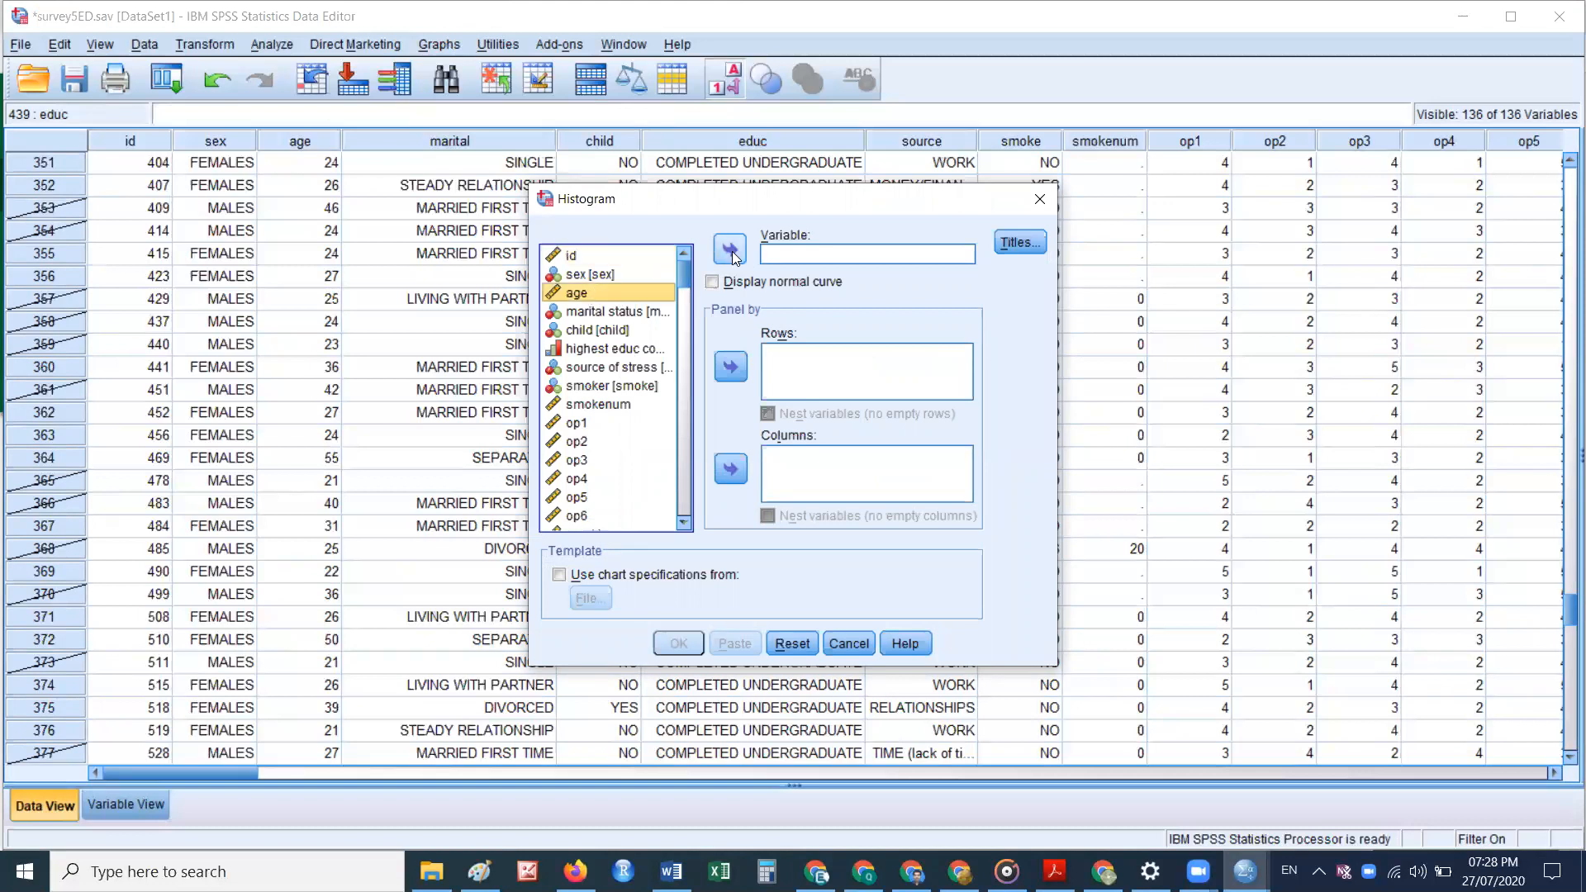
click(732, 252)
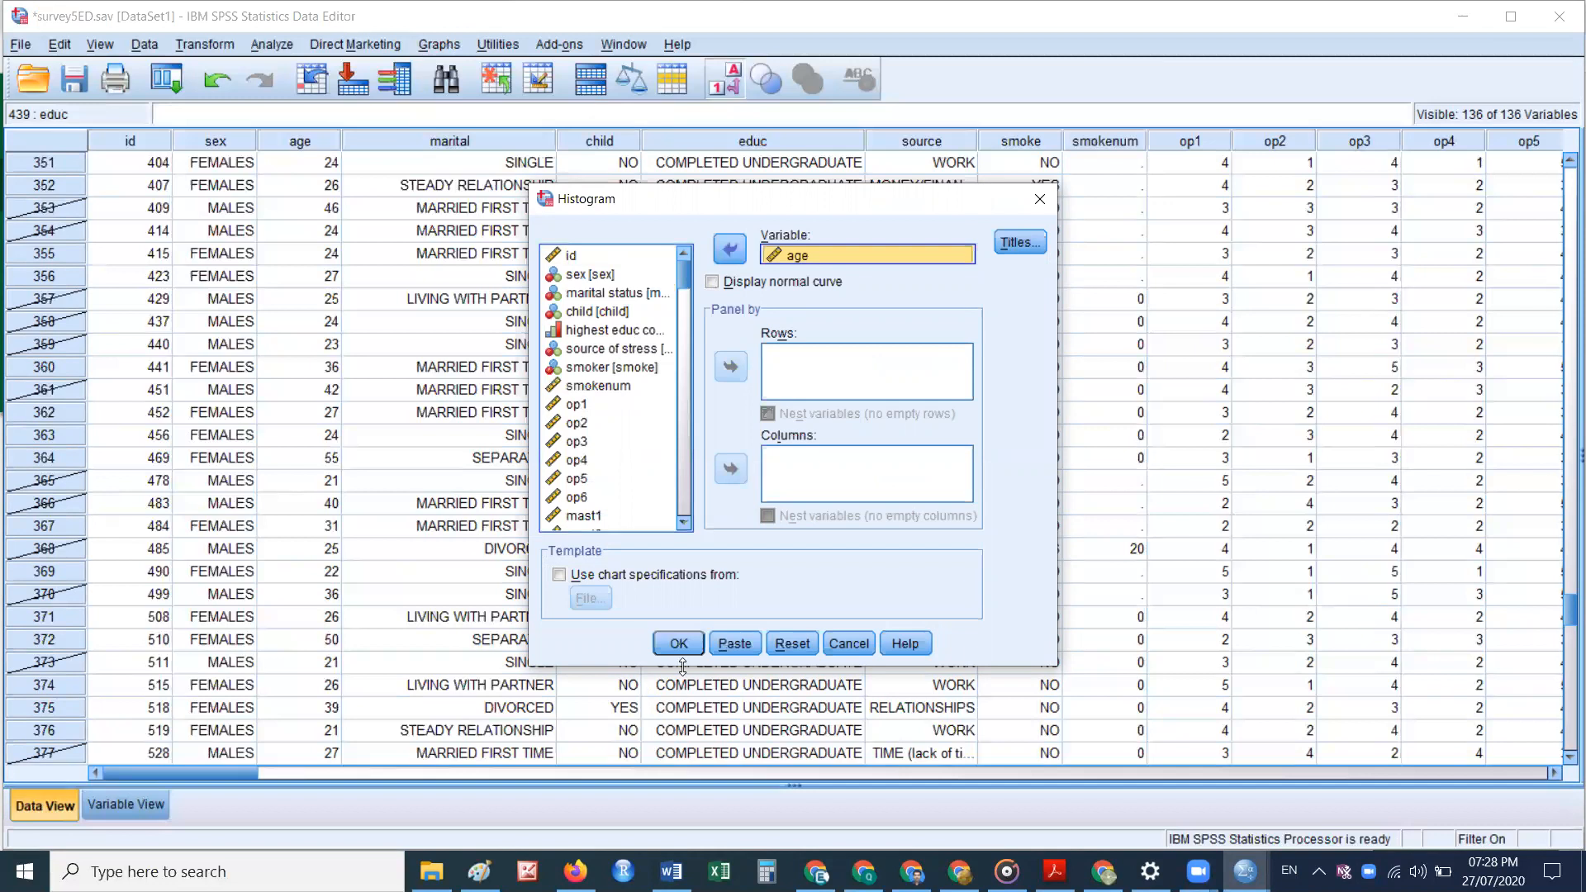
click(679, 644)
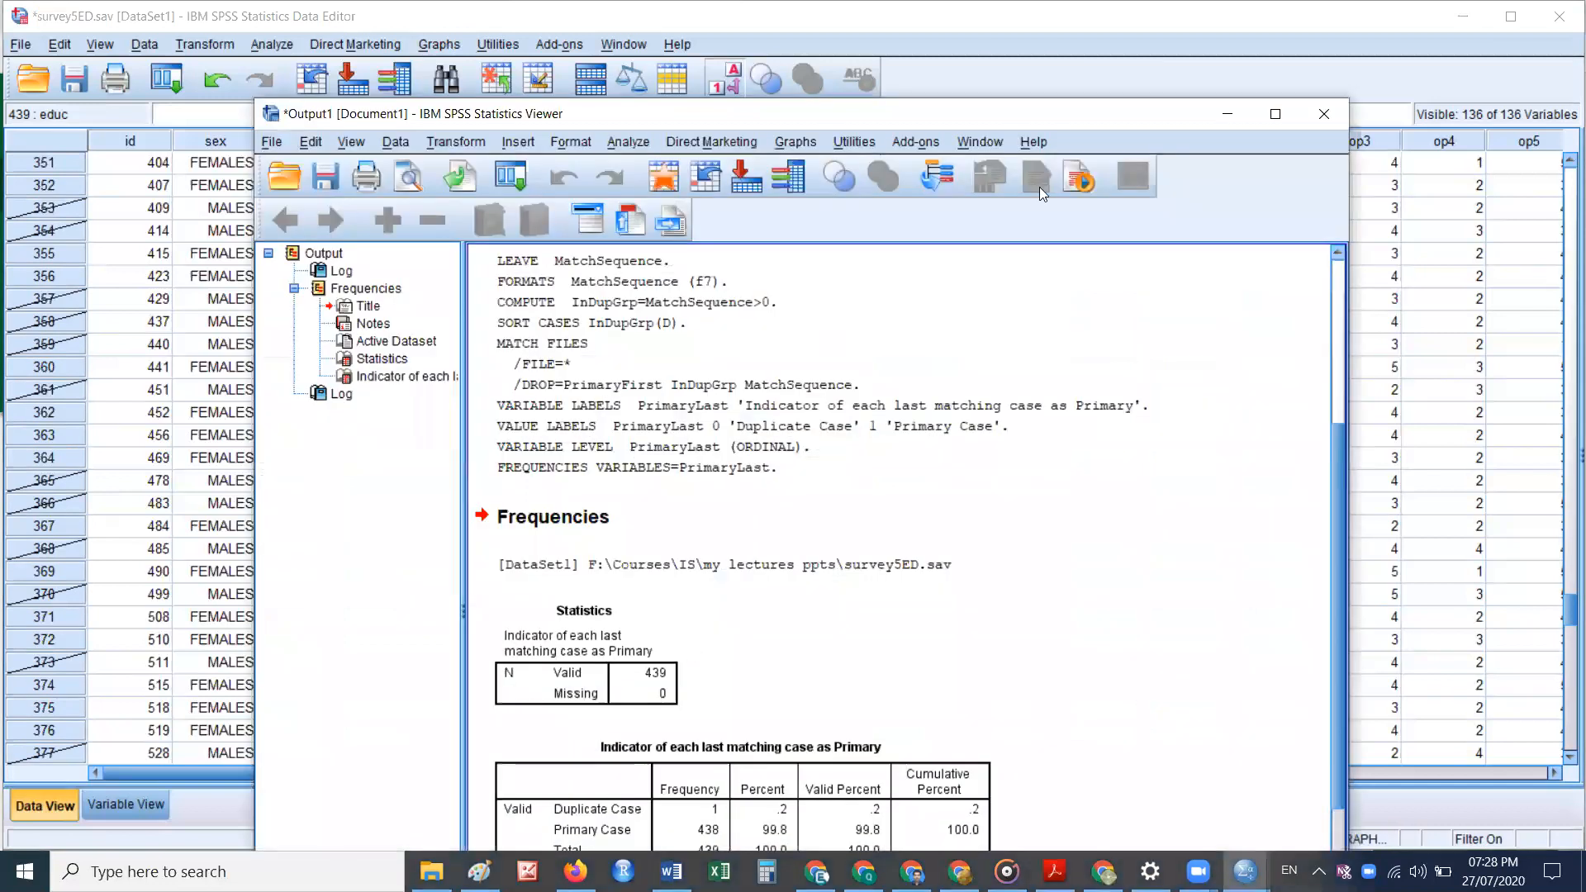
Step: Enlarge the output window to examine the age histogram and its statistics, and return to the data
click(1274, 114)
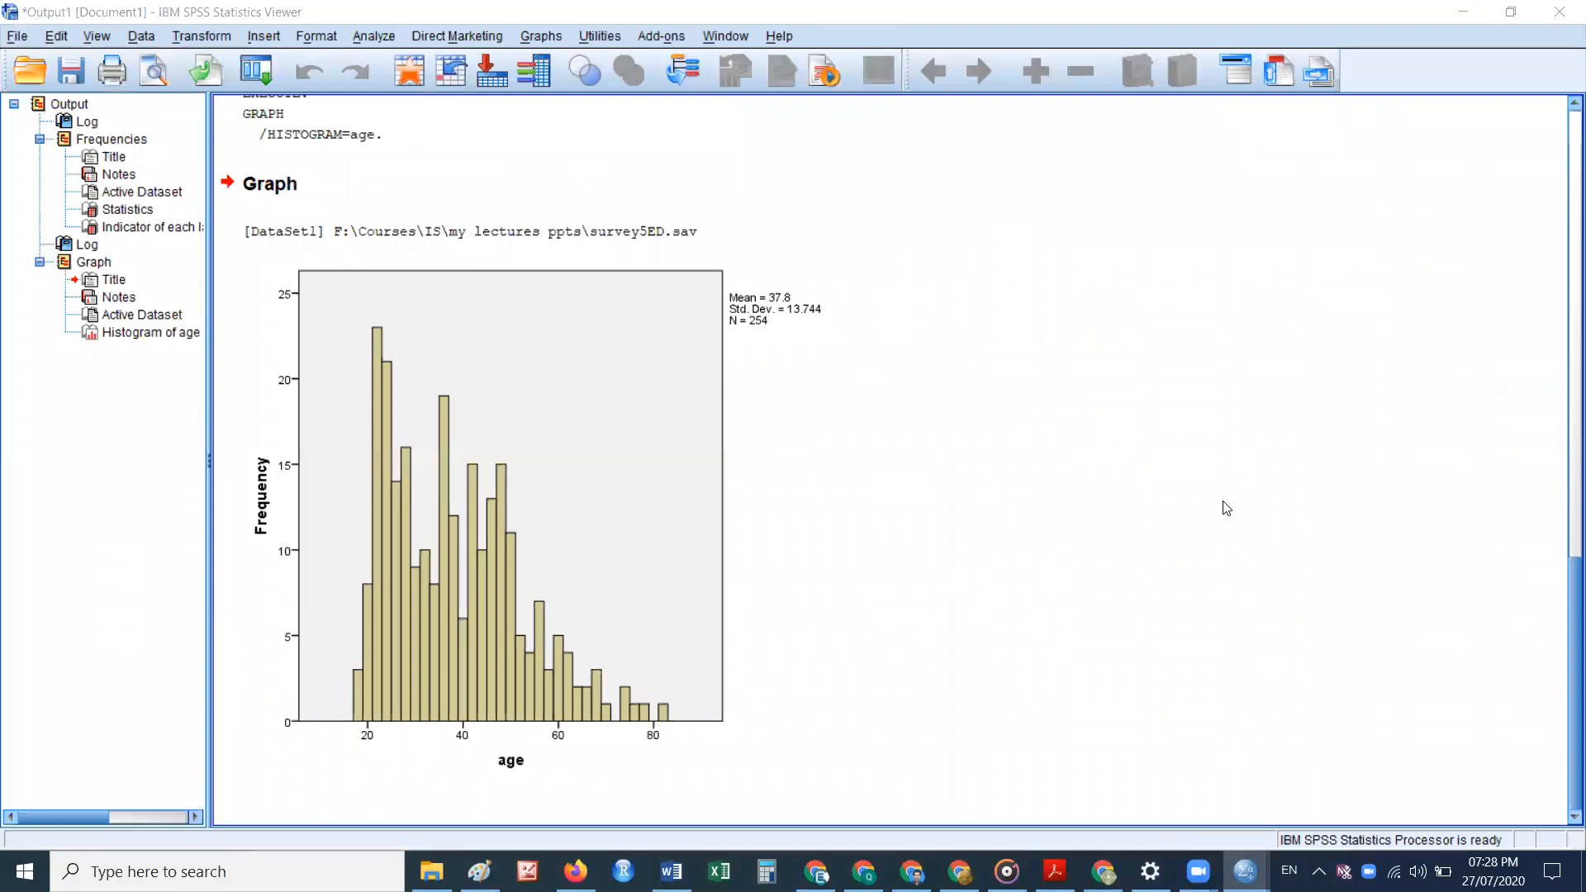
scroll(1226, 507, up, 2)
click(826, 451)
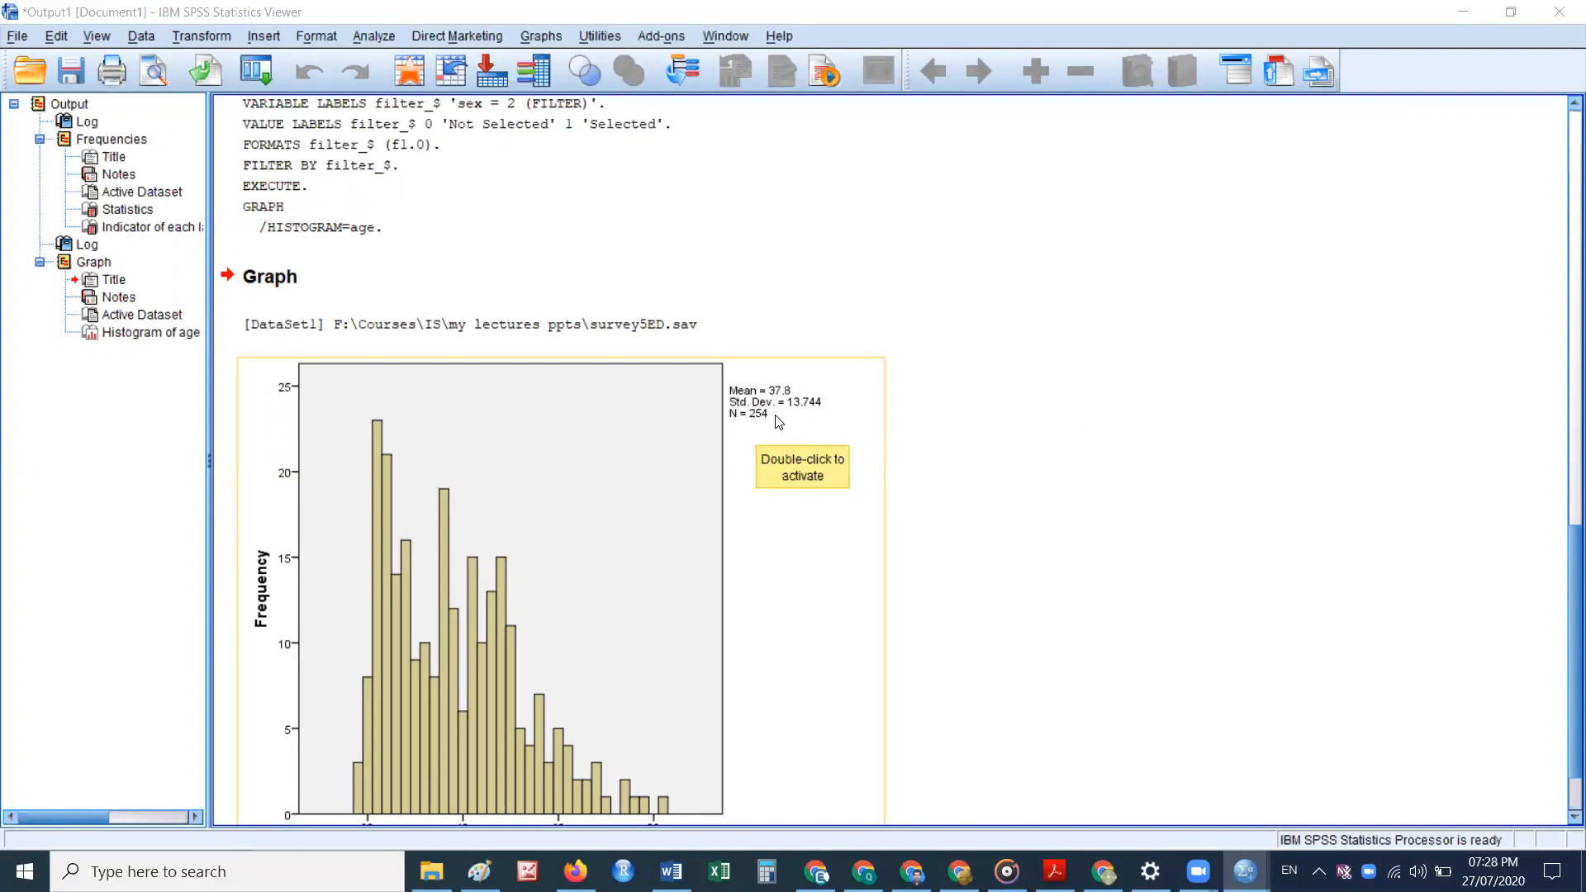
scroll(834, 441, down, 3)
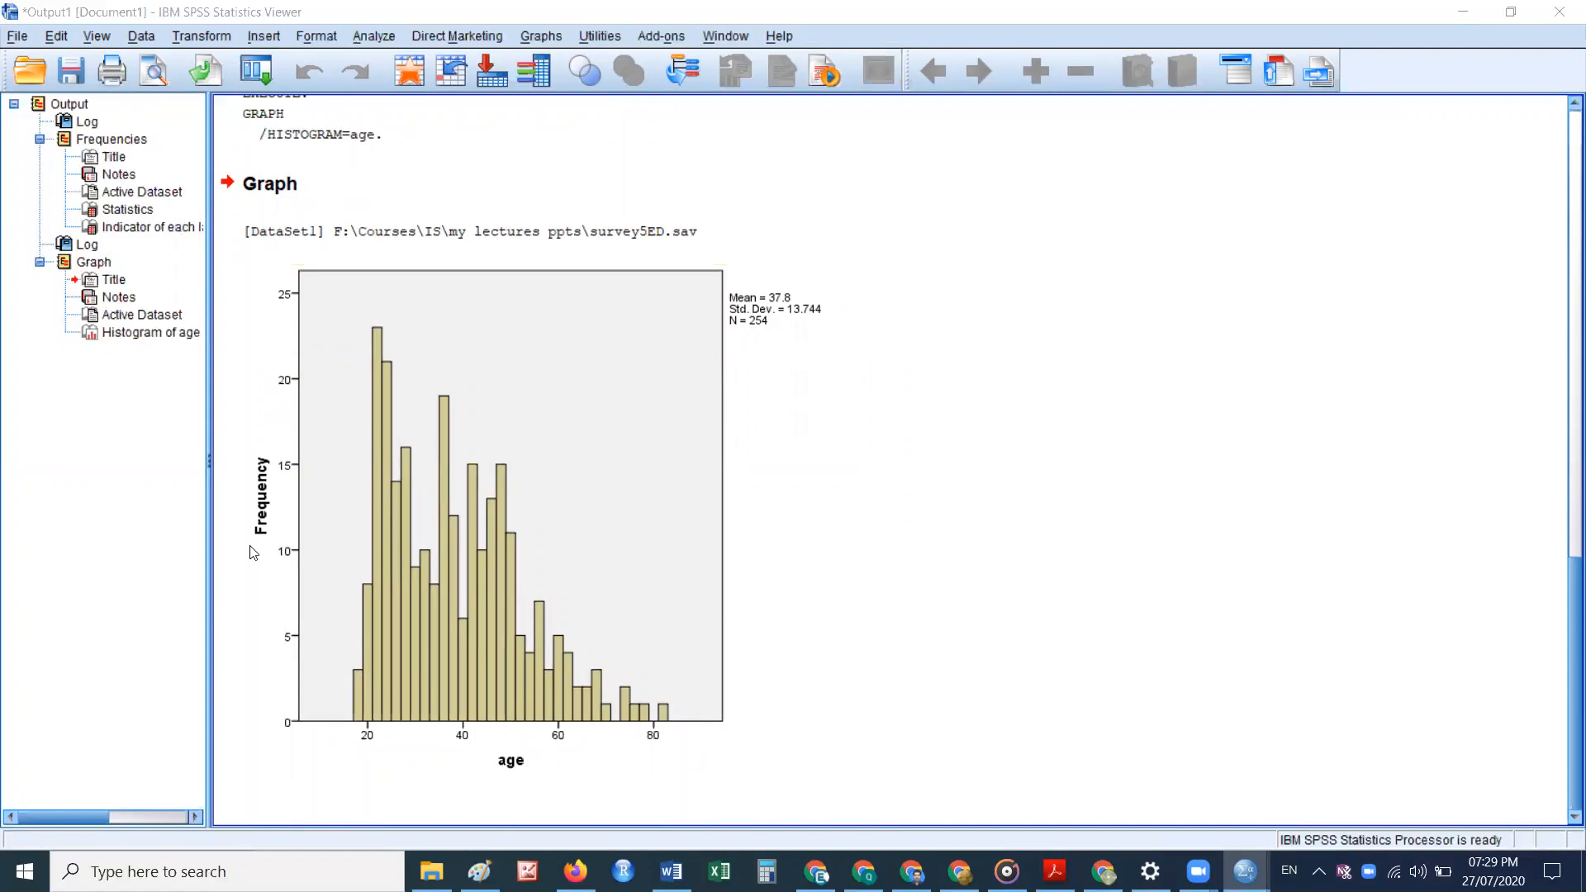
click(1462, 12)
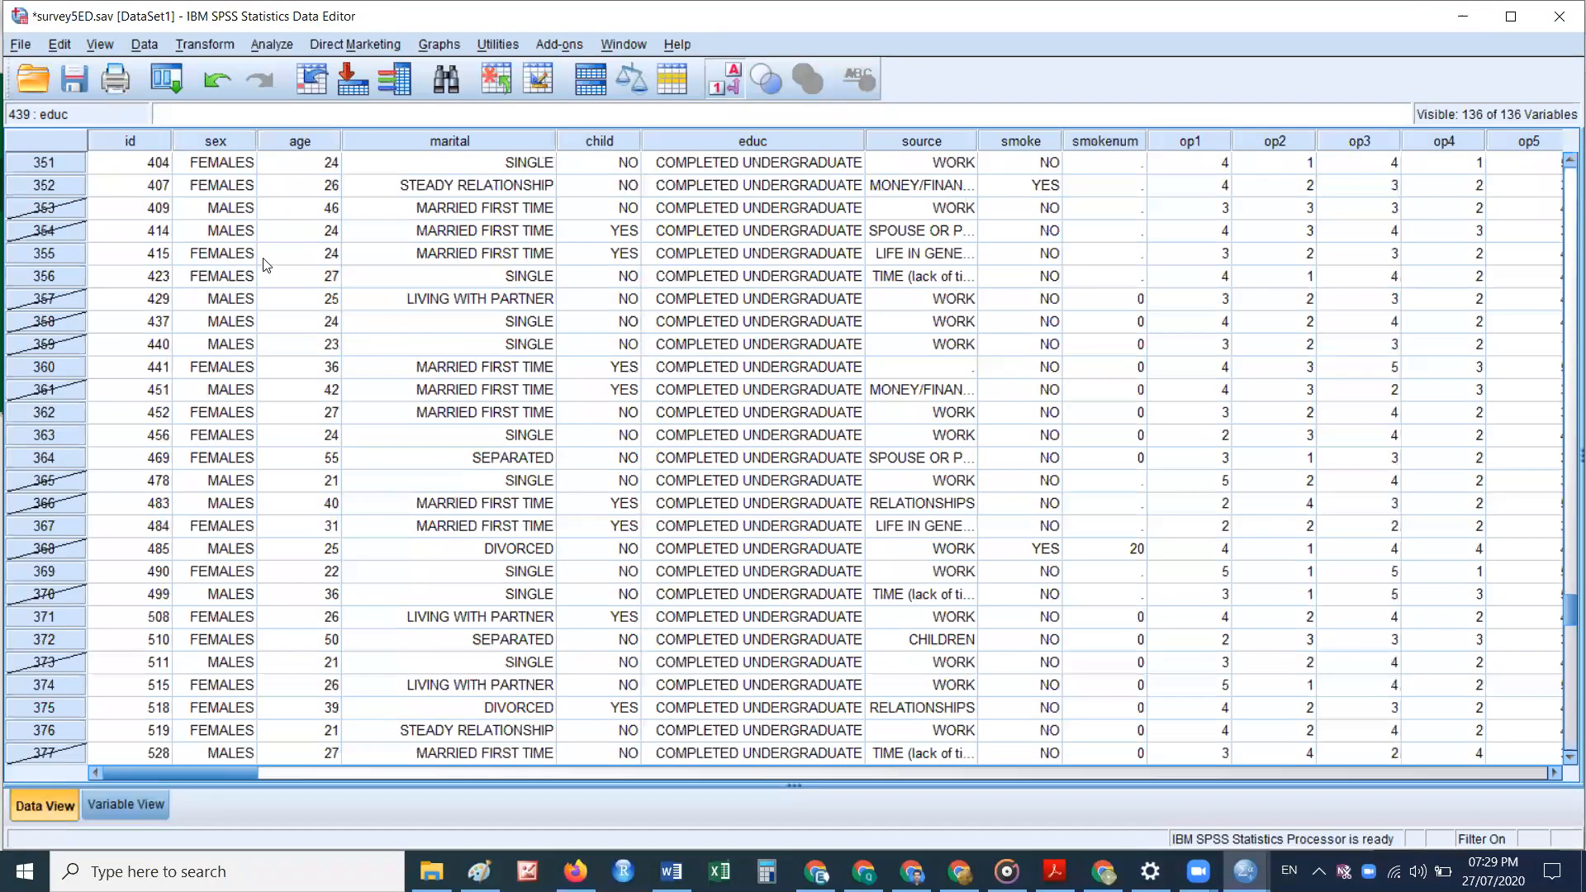
Step: Set the case selection back to all cases and apply it to remove the sex filter
click(146, 45)
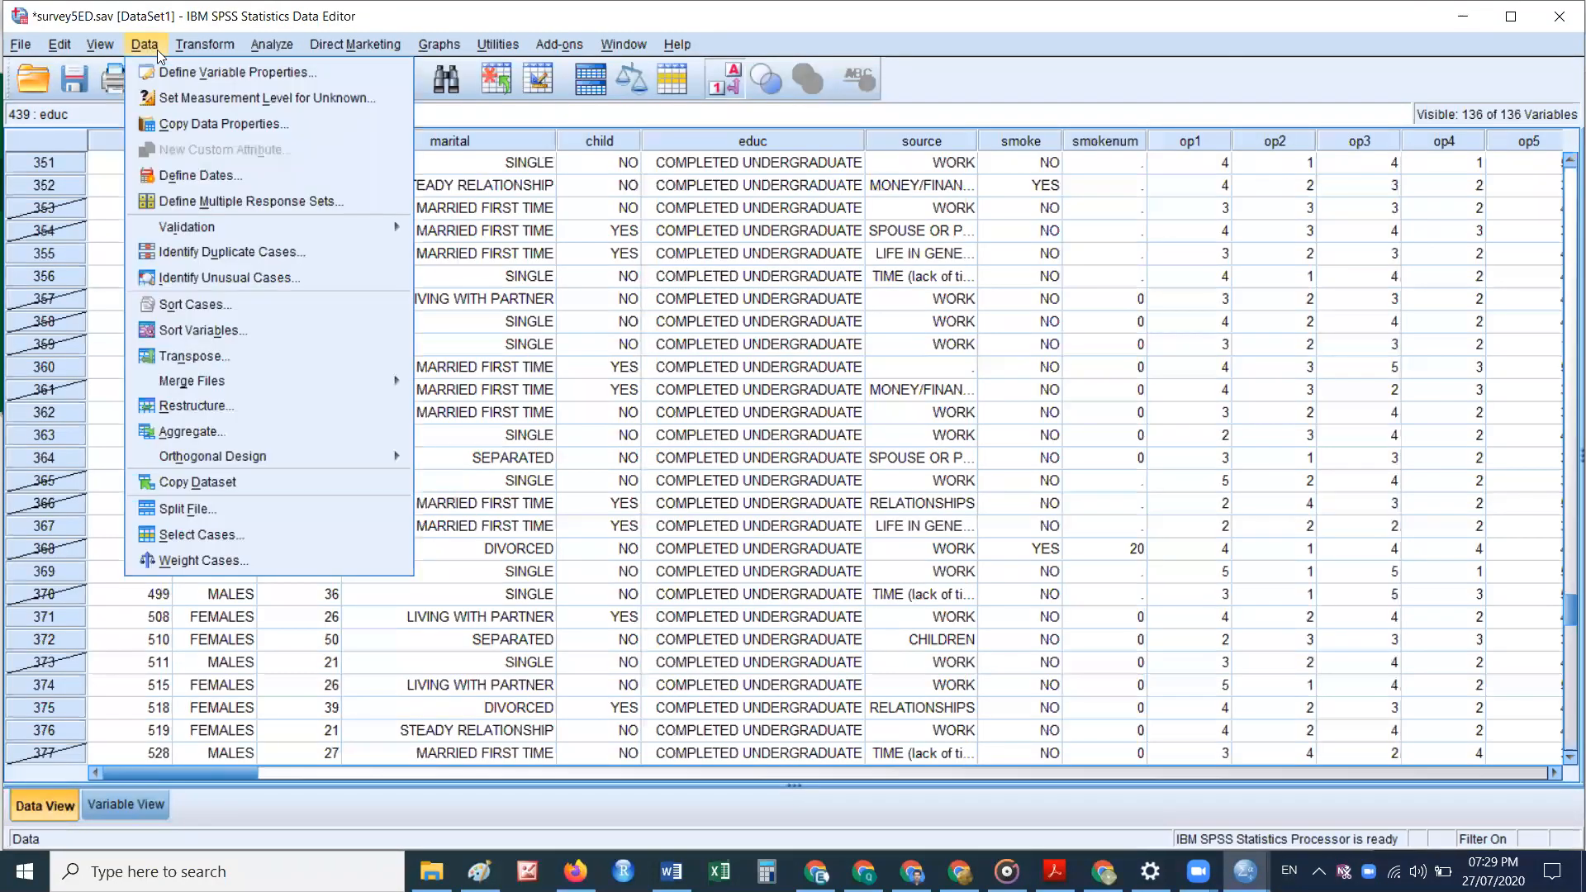
click(258, 529)
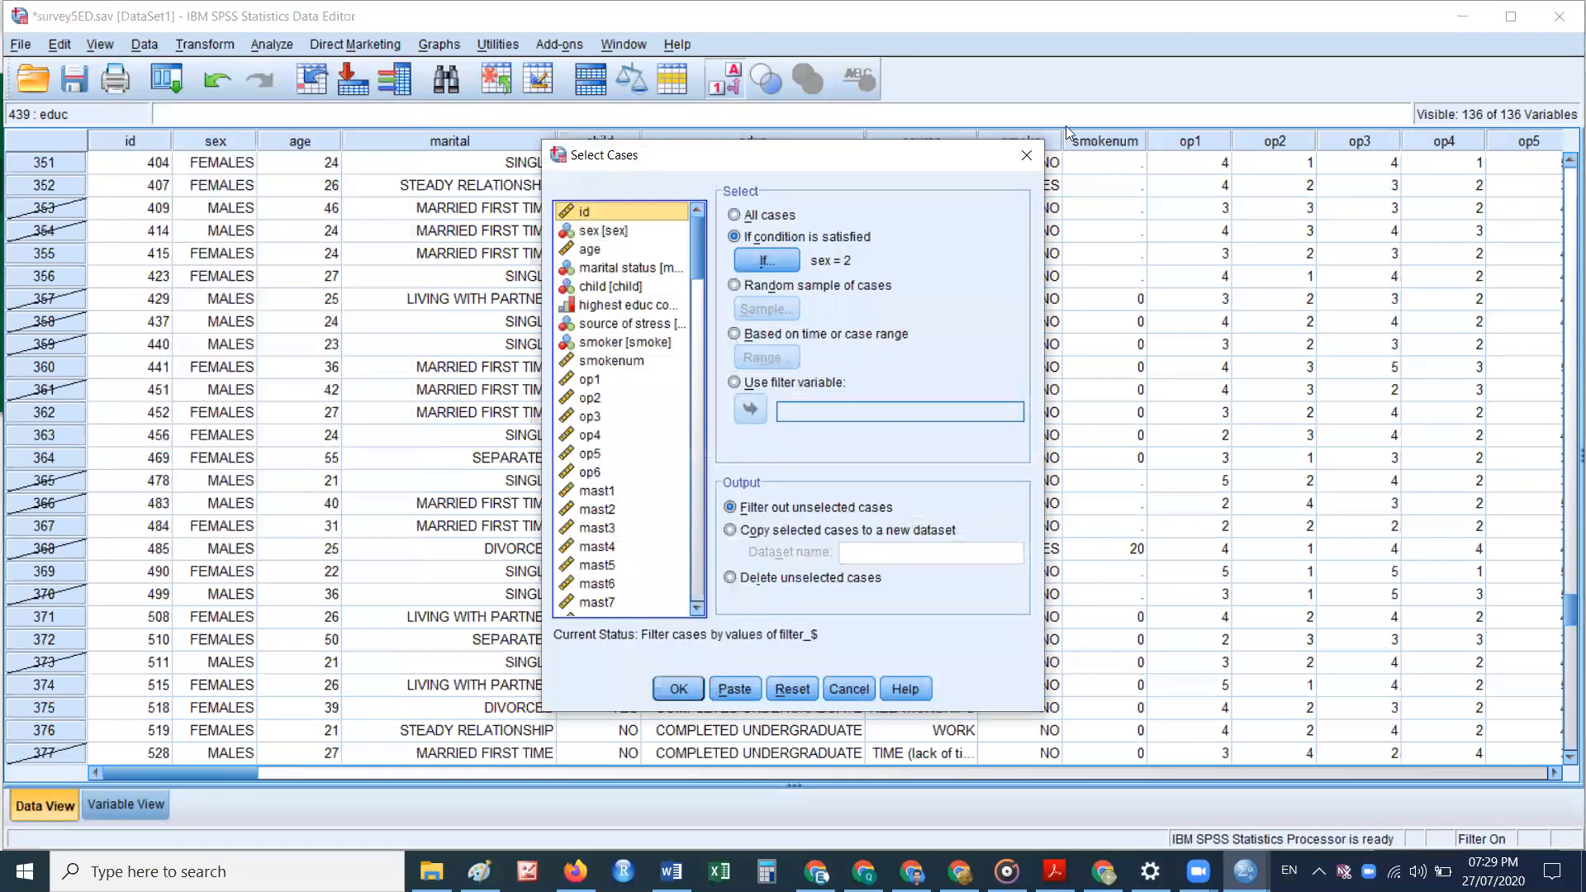
drag(679, 163, 385, 139)
click(440, 191)
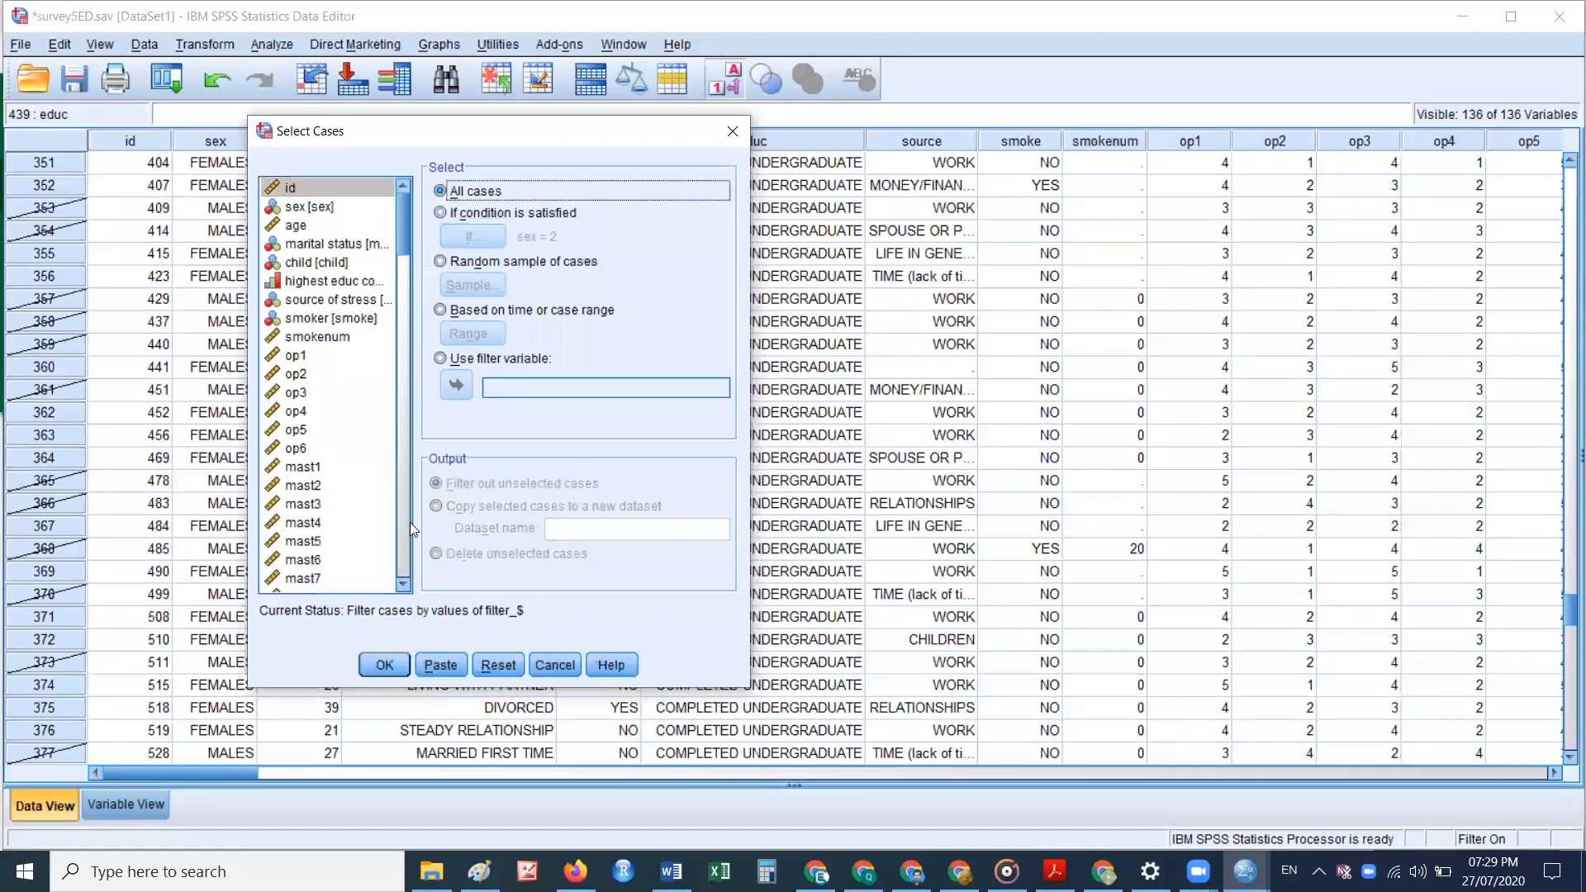
click(384, 665)
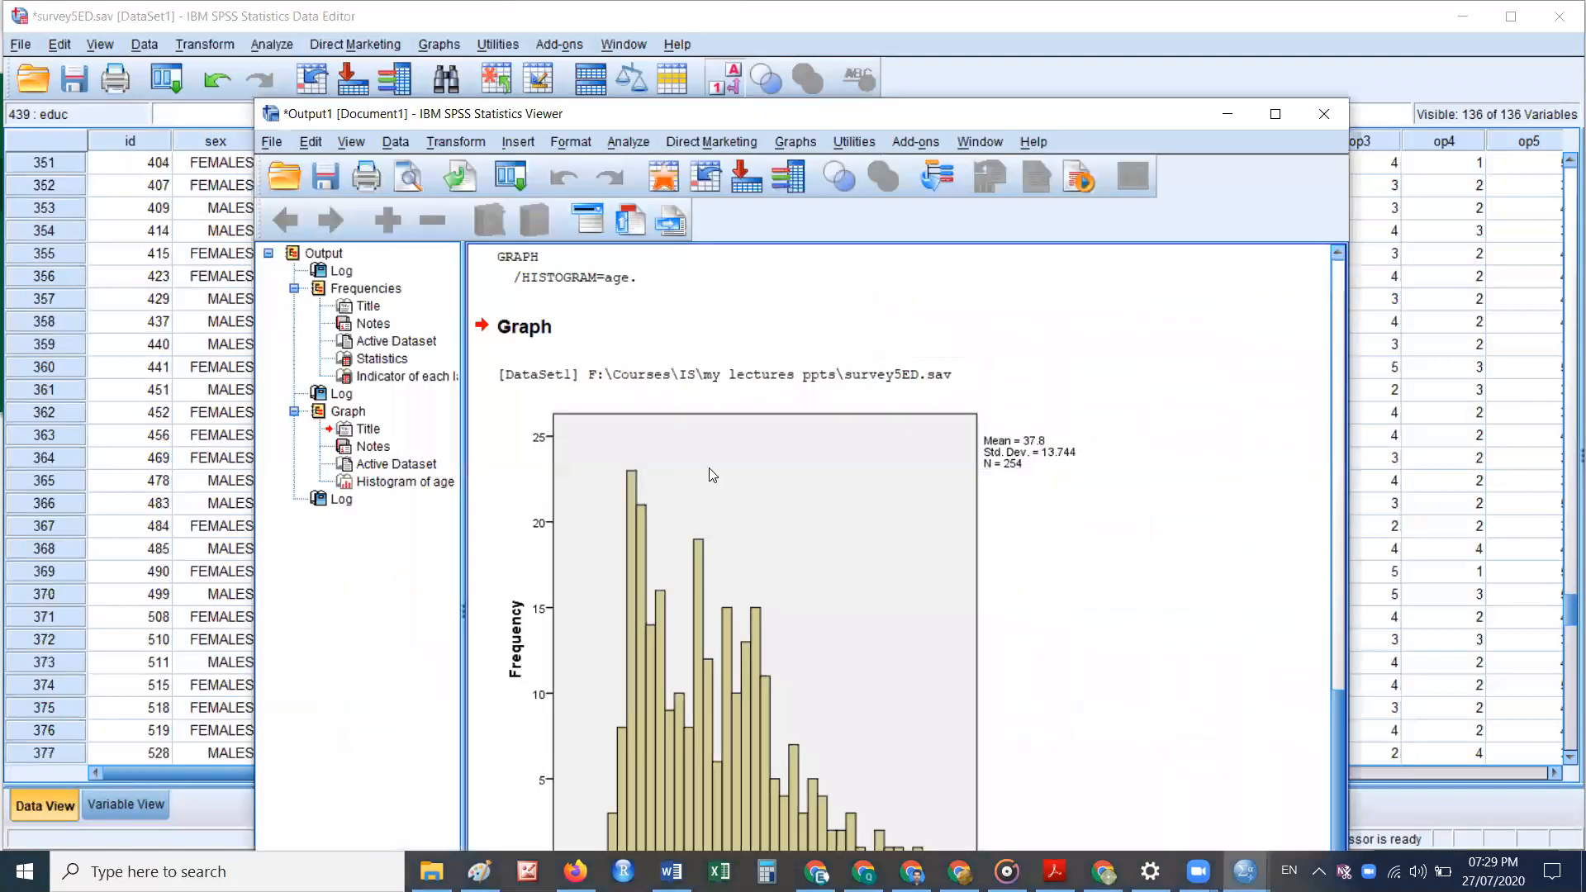
Step: Create a legacy histogram of the age variable for all cases
click(1227, 115)
click(440, 43)
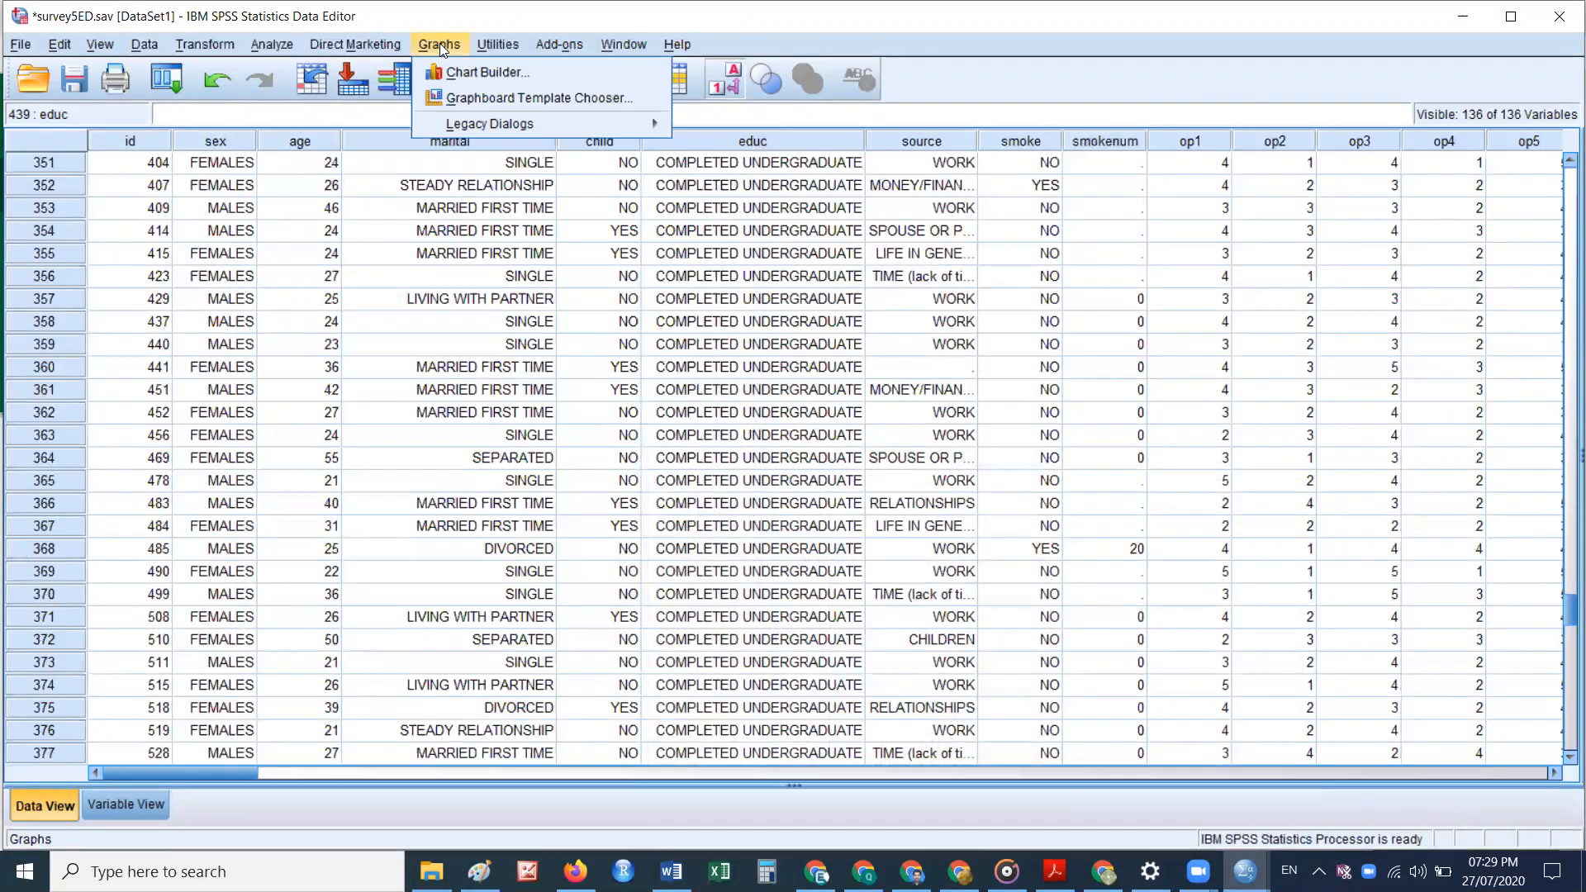
mouse_move(484, 123)
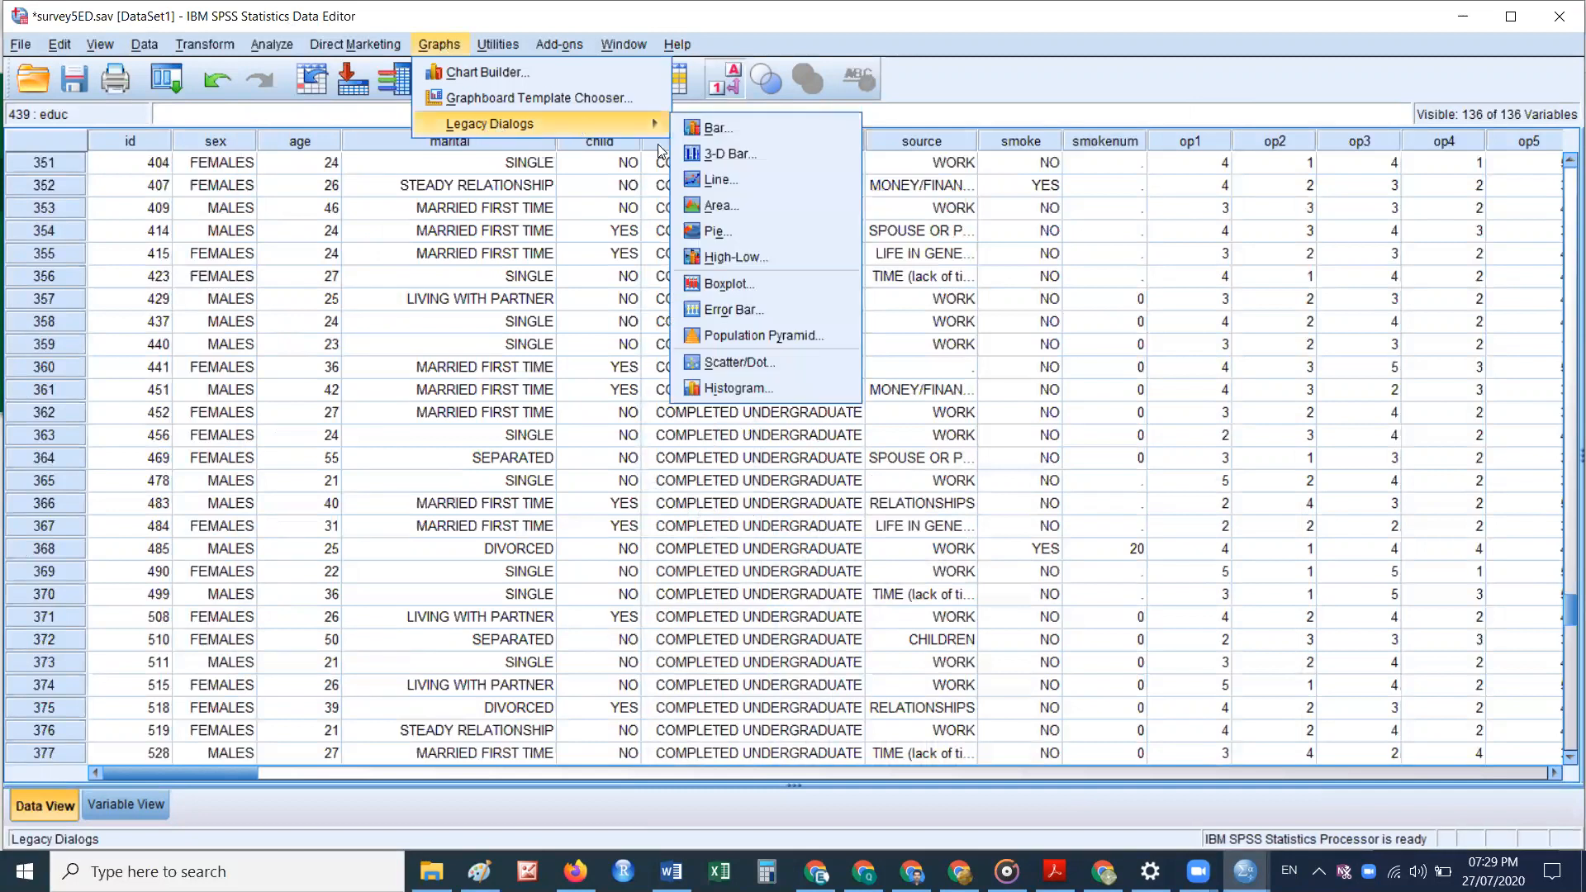
click(730, 391)
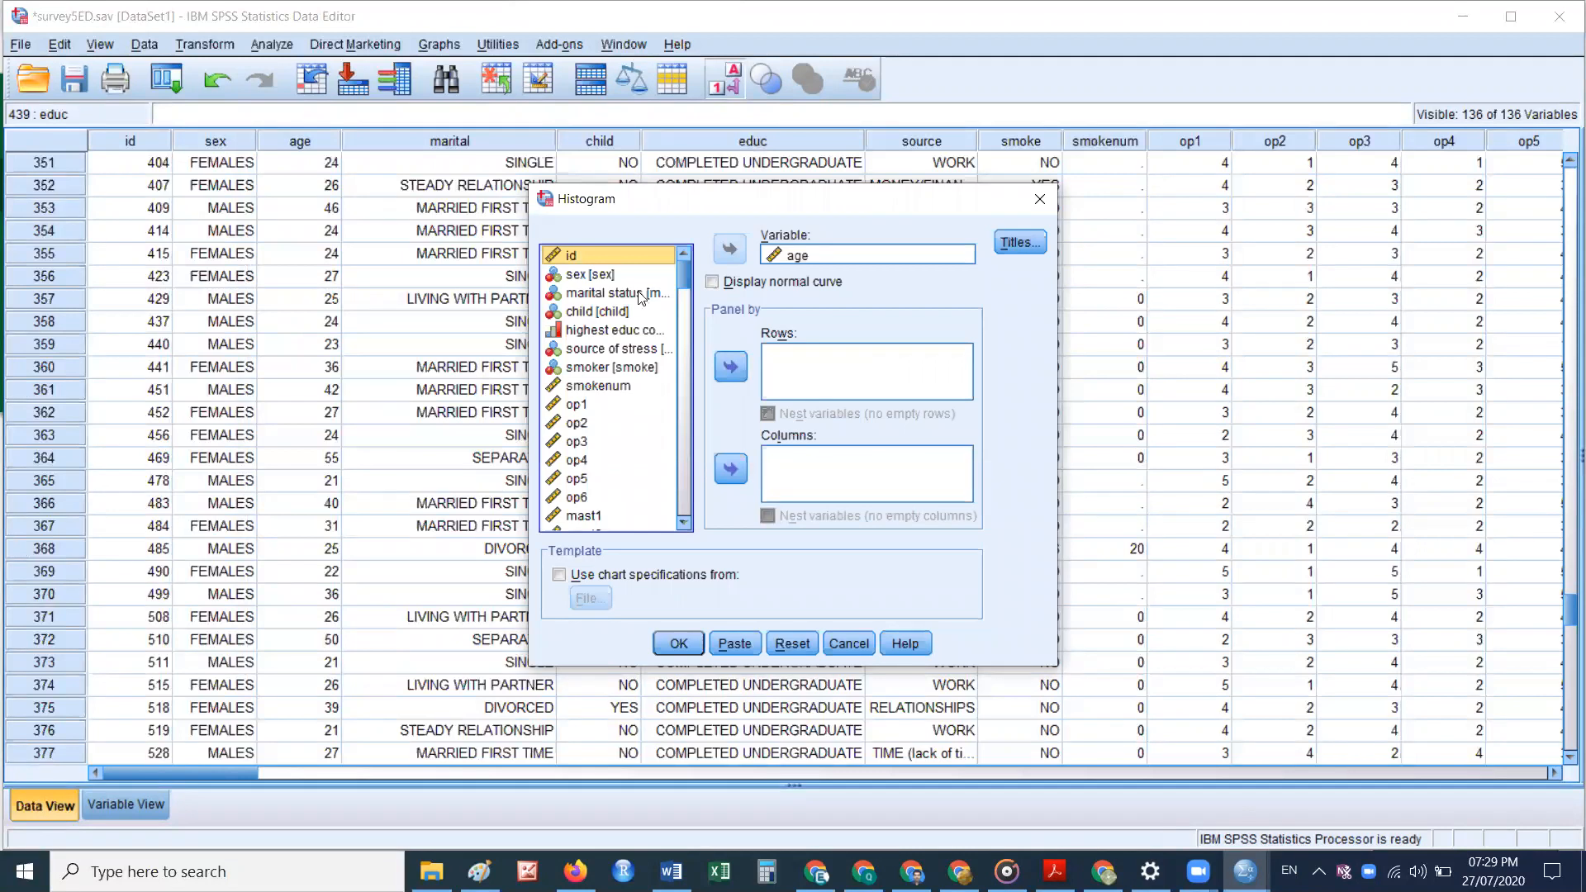
click(679, 643)
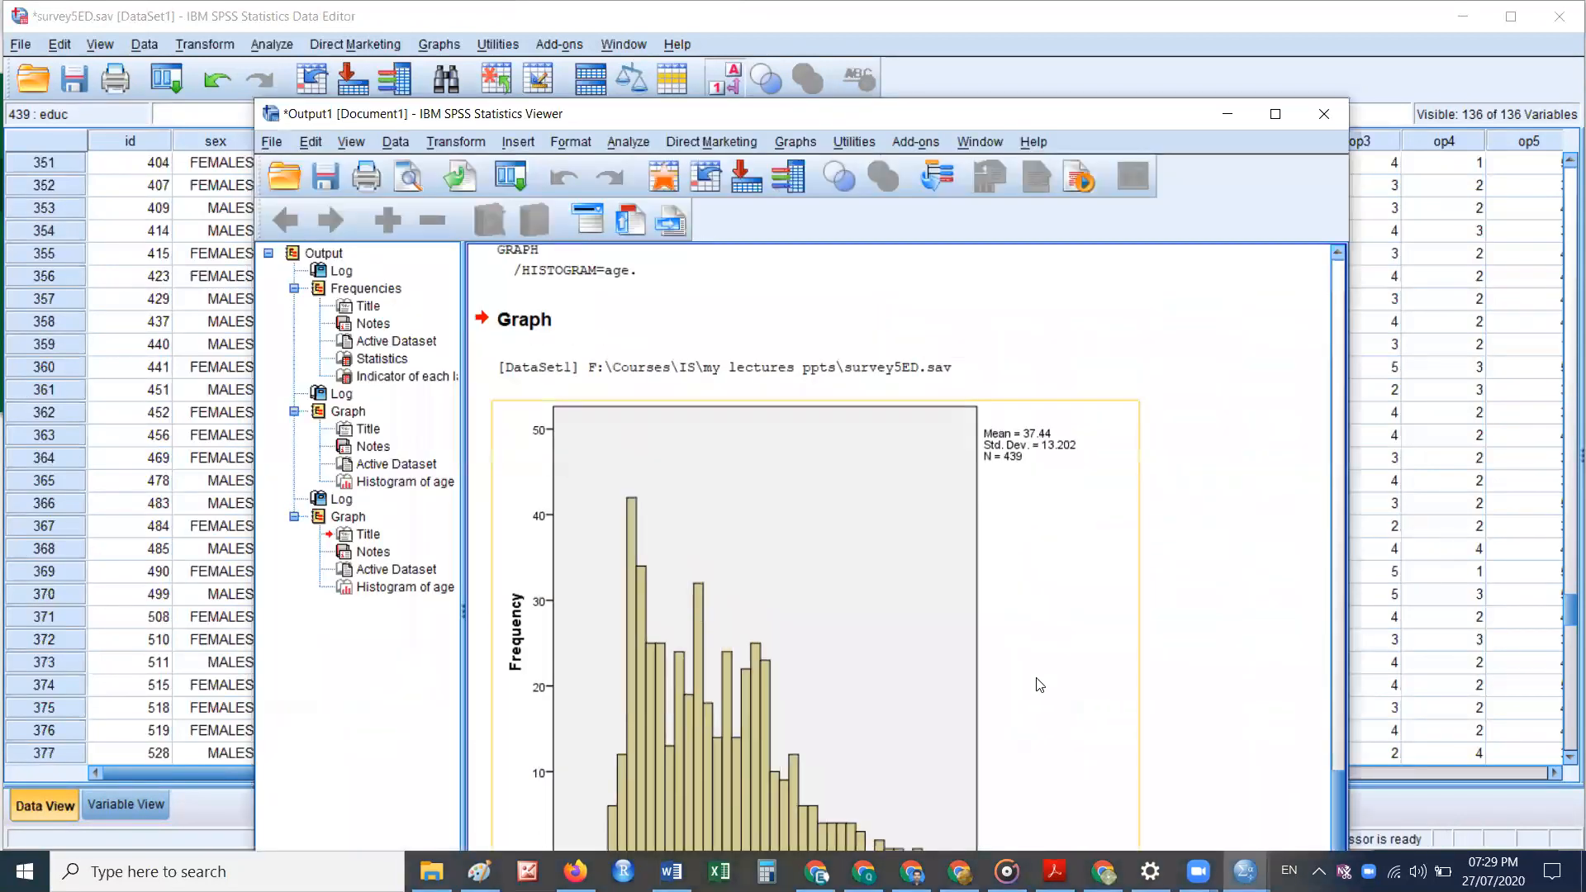
Step: Enlarge the output window and compare the age histogram for all cases with the earlier one for the filtered cases
click(1274, 113)
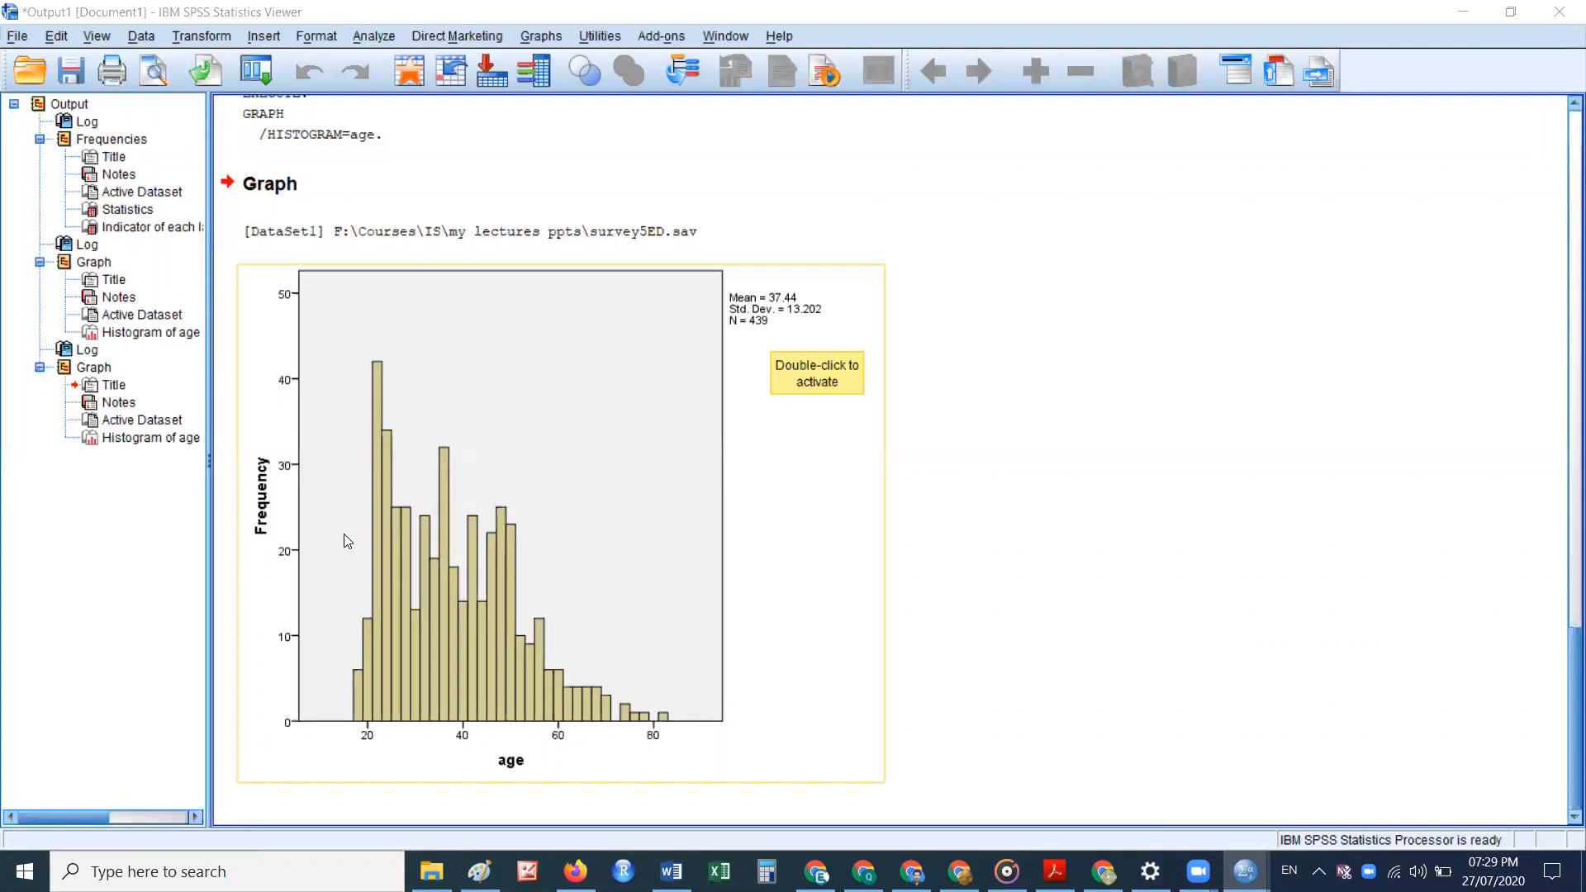
scroll(613, 535, up, 5)
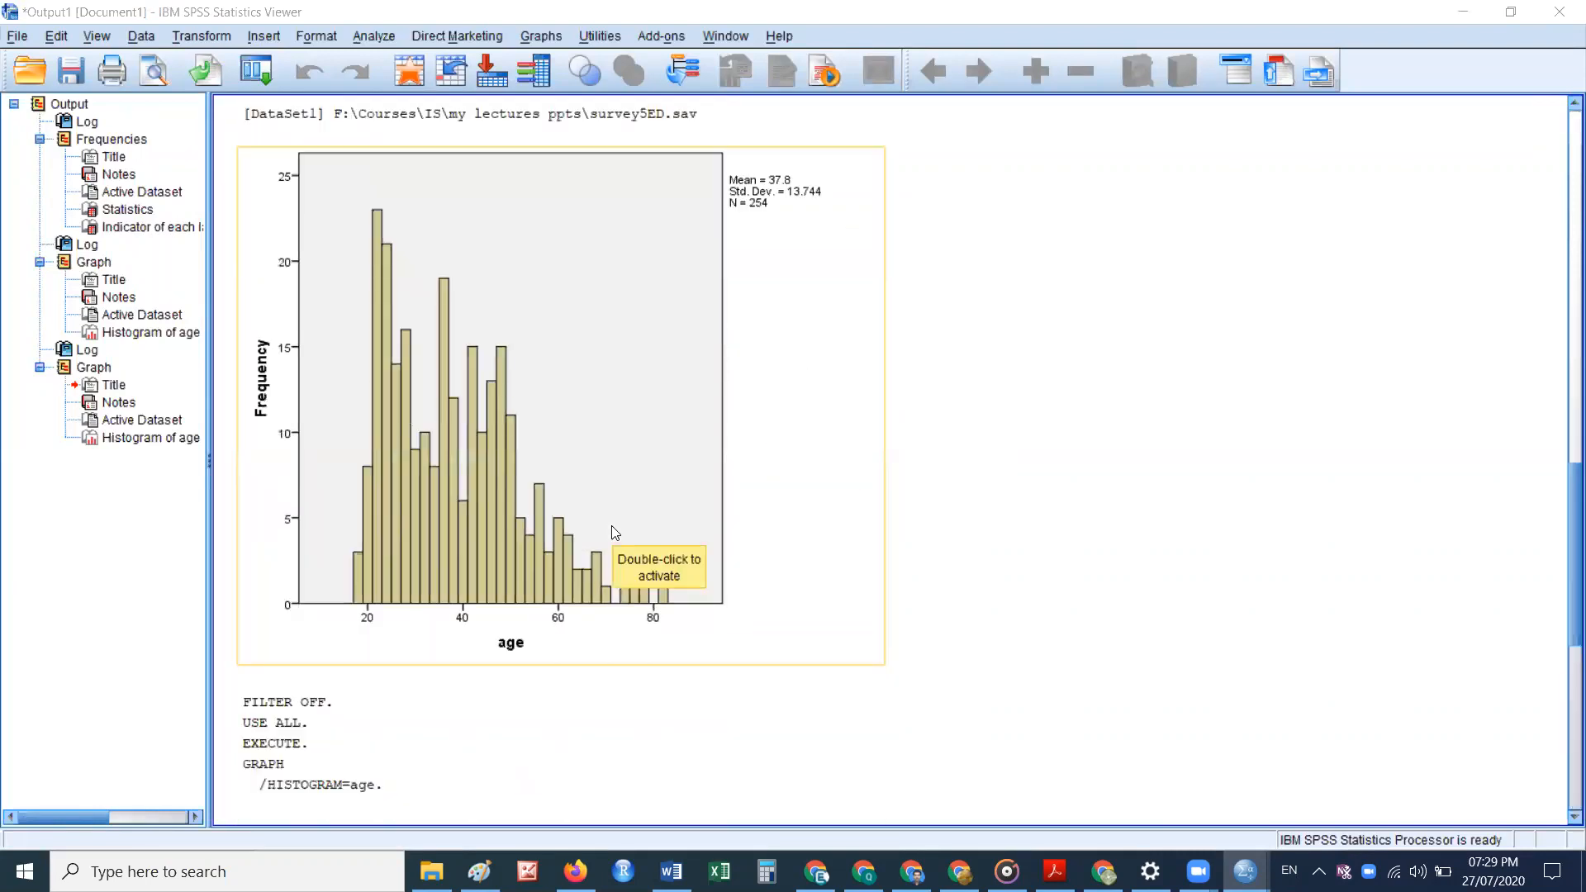
scroll(616, 531, down, 5)
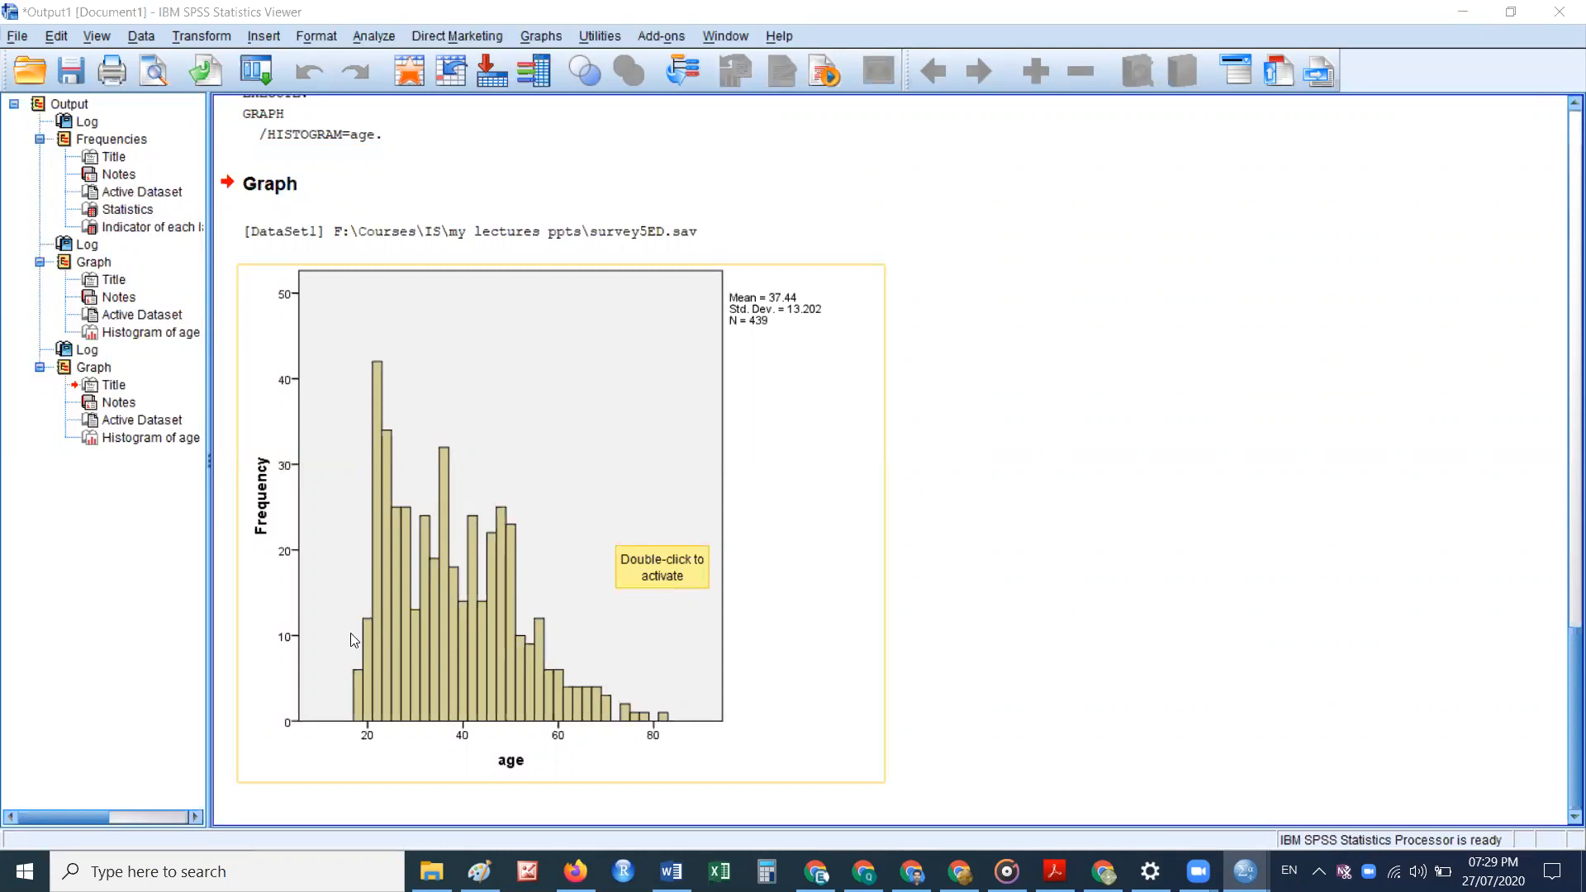
scroll(867, 688, up, 3)
scroll(867, 686, up, 4)
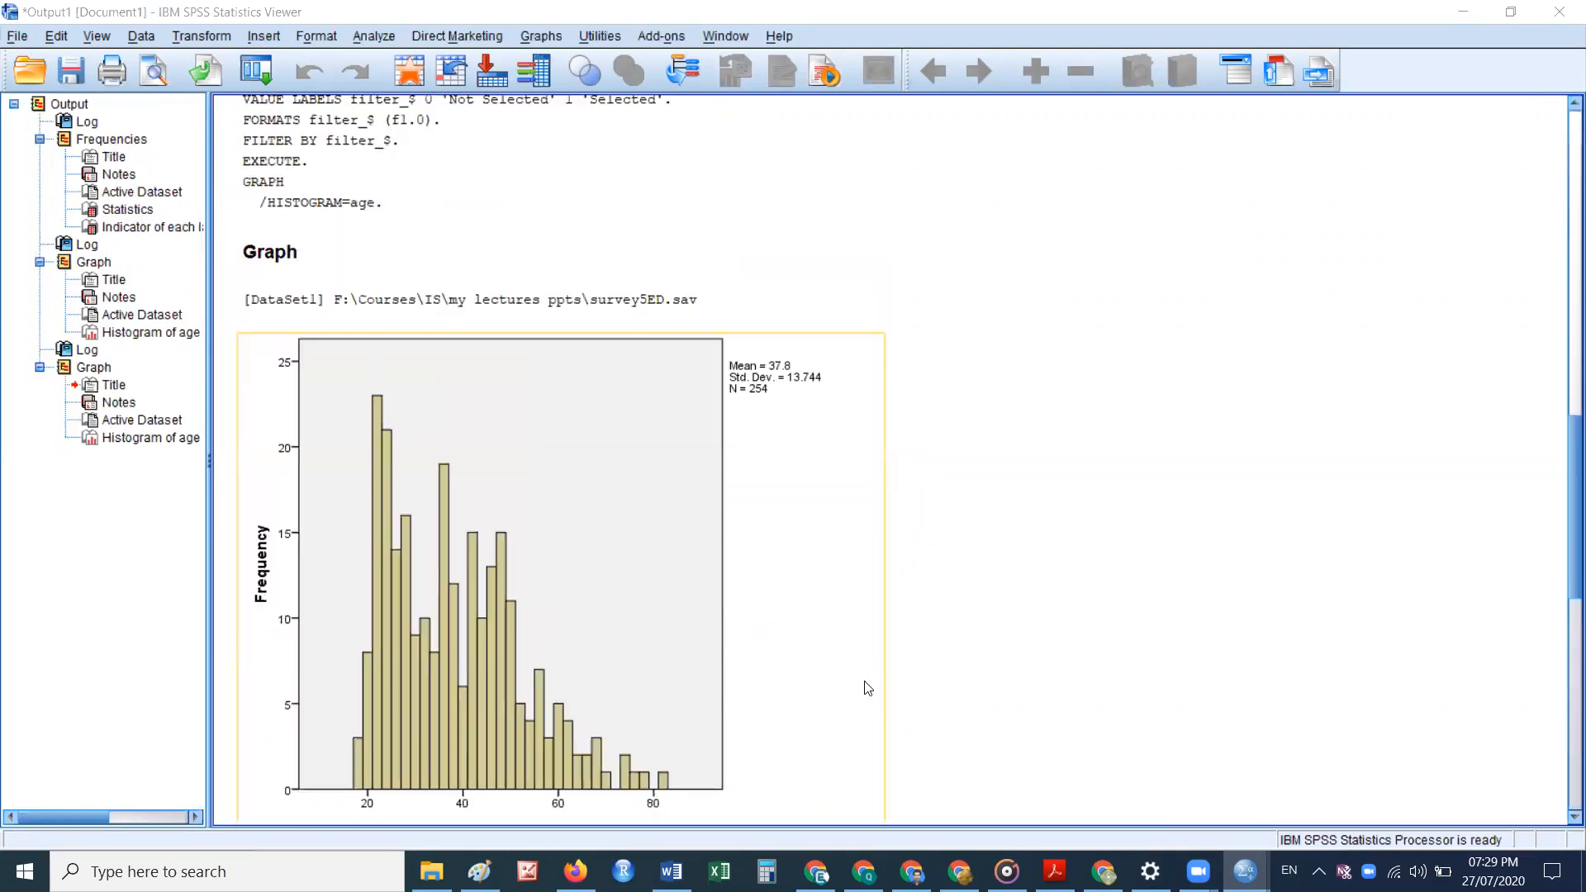
scroll(868, 657, down, 2)
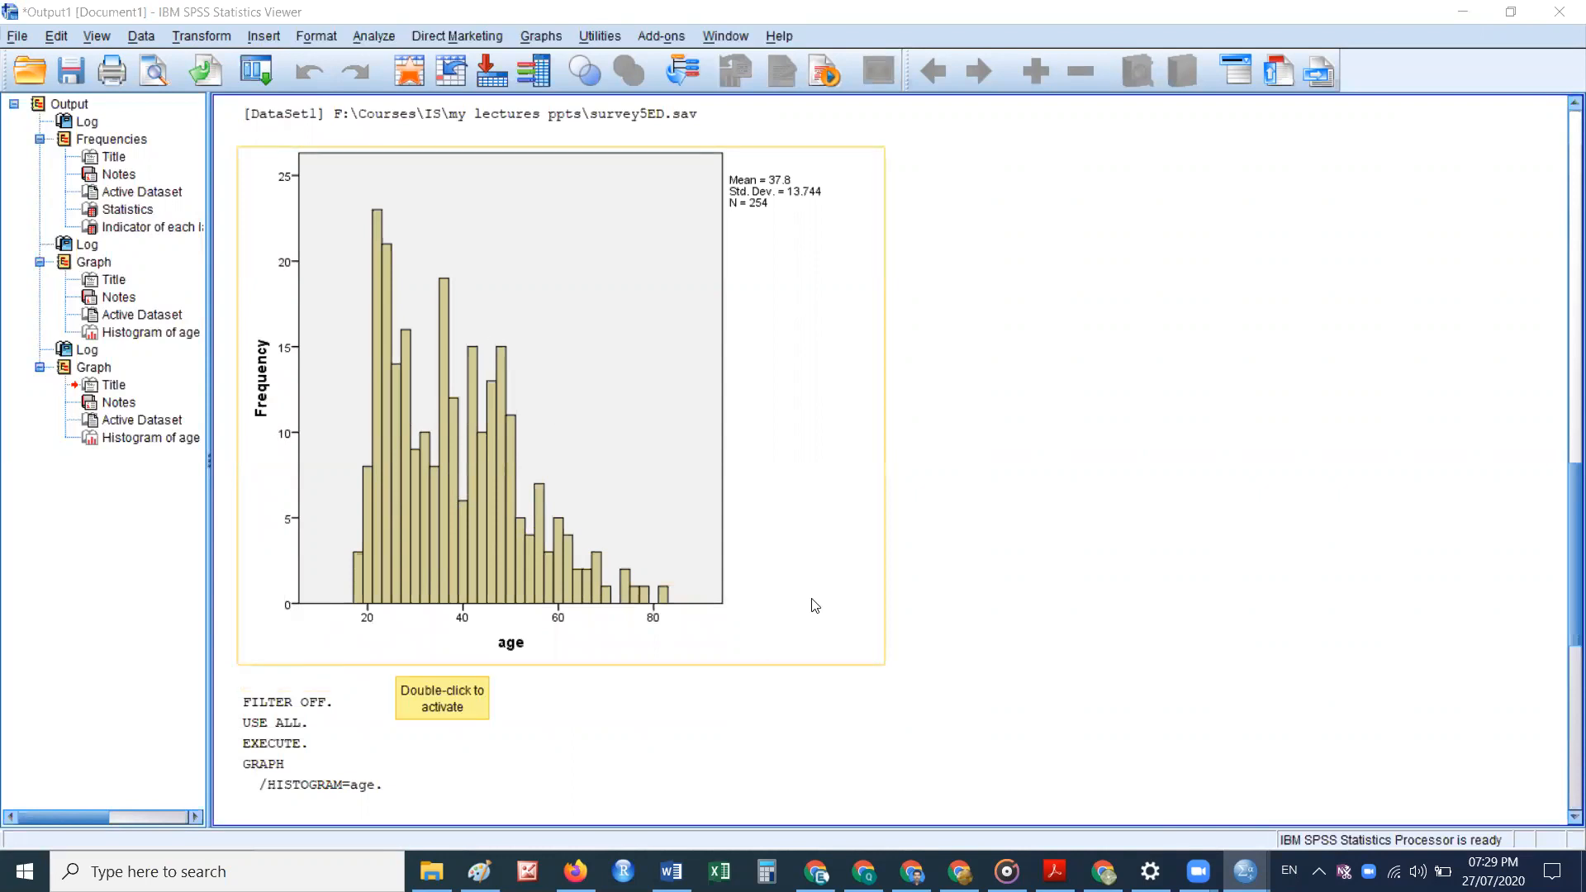
scroll(1078, 582, down, 3)
scroll(1079, 582, down, 4)
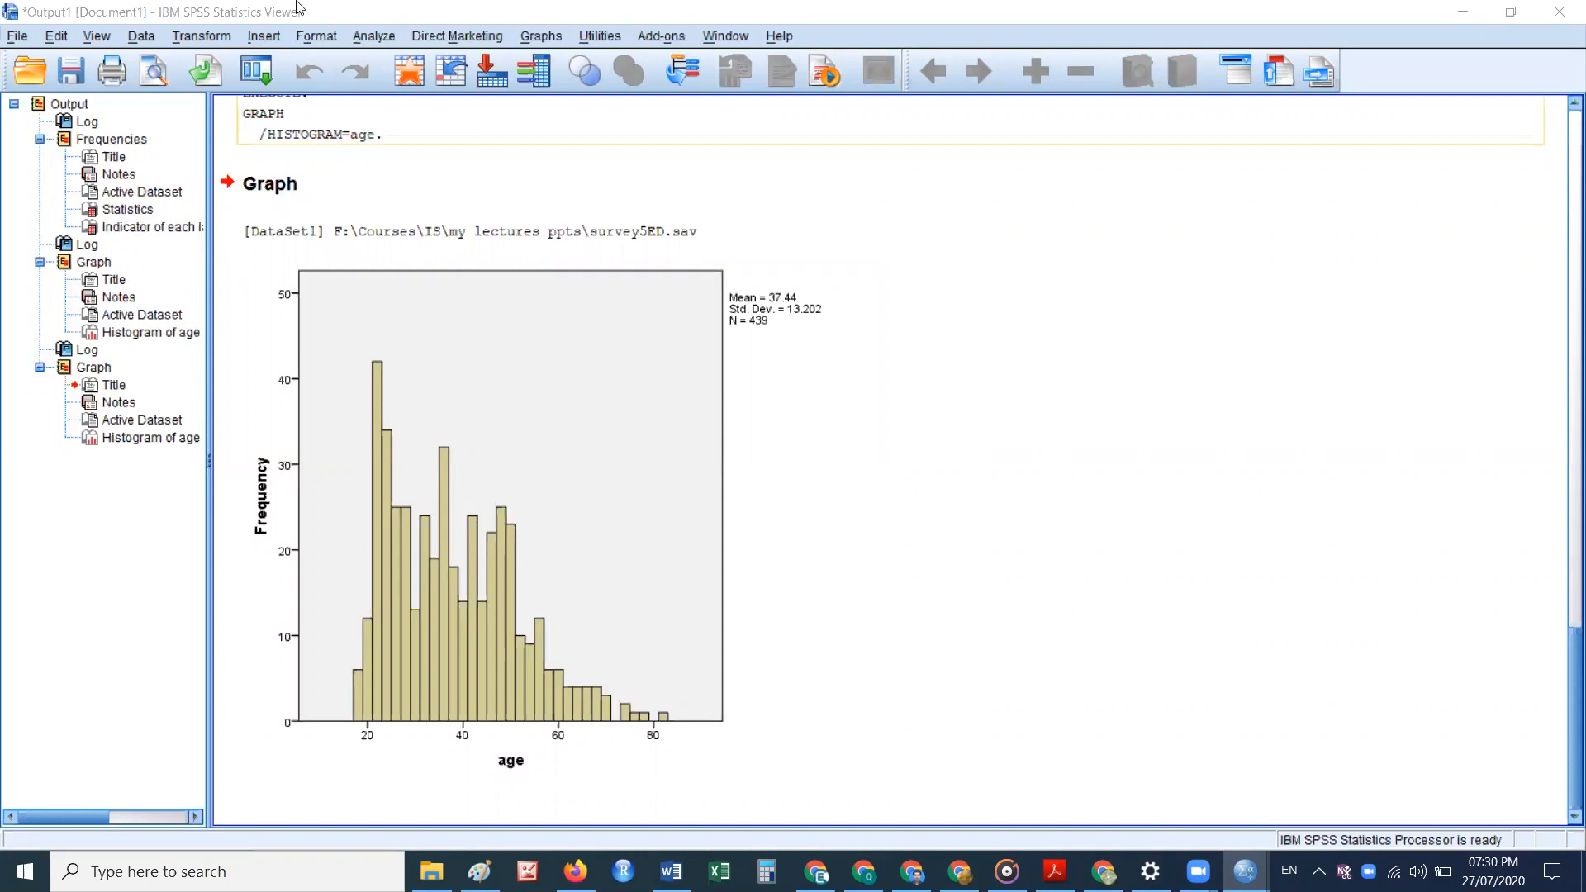
Step: Create a legacy histogram of age with sex as the row panel variable
click(541, 36)
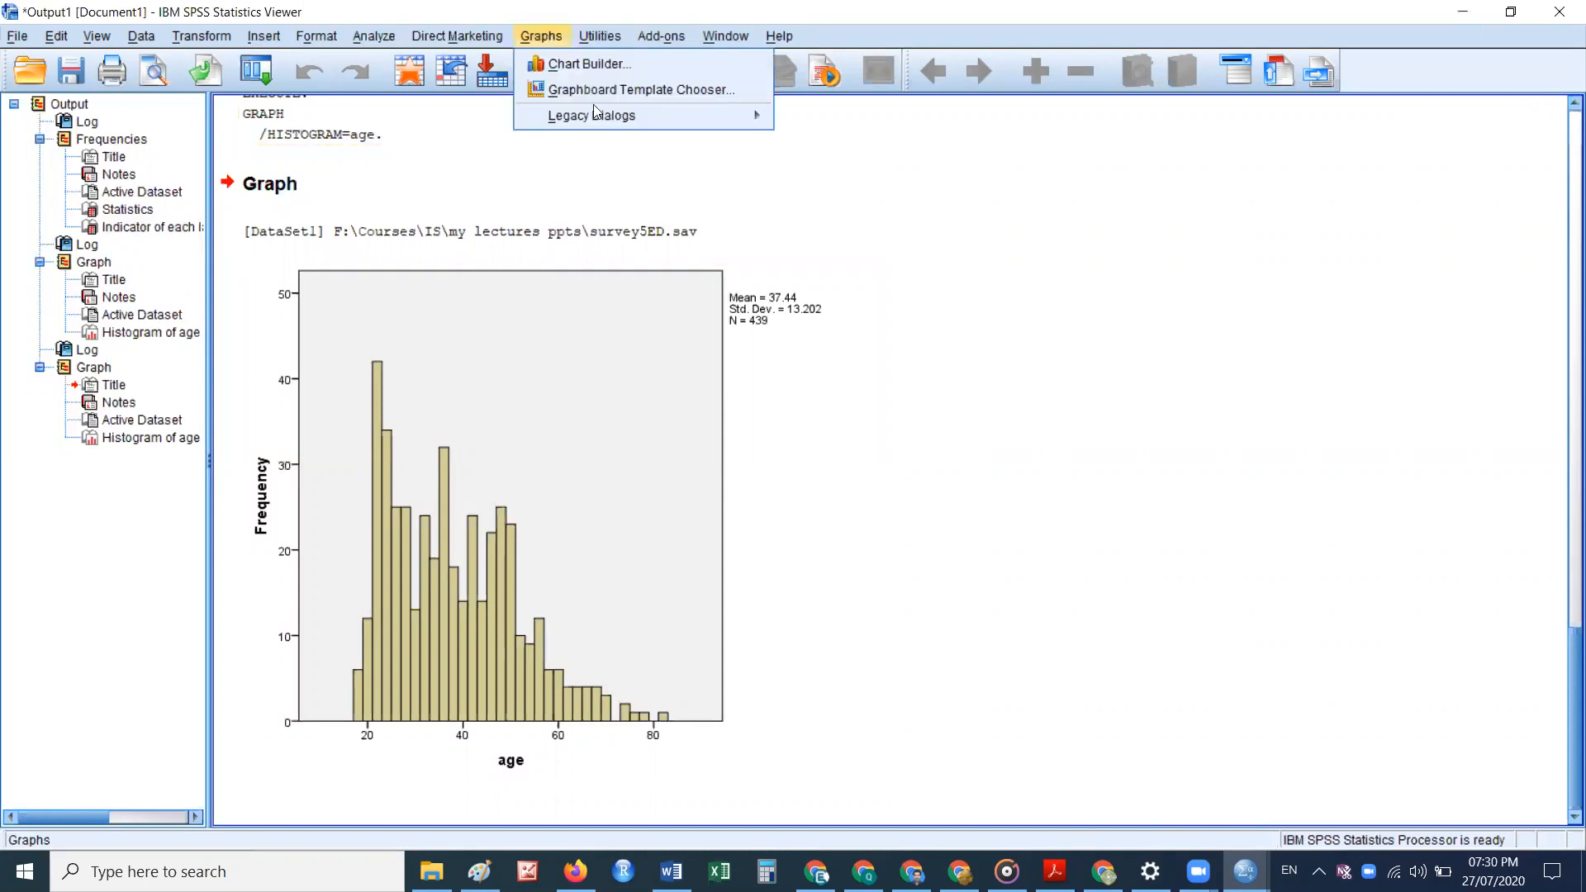
mouse_move(599, 115)
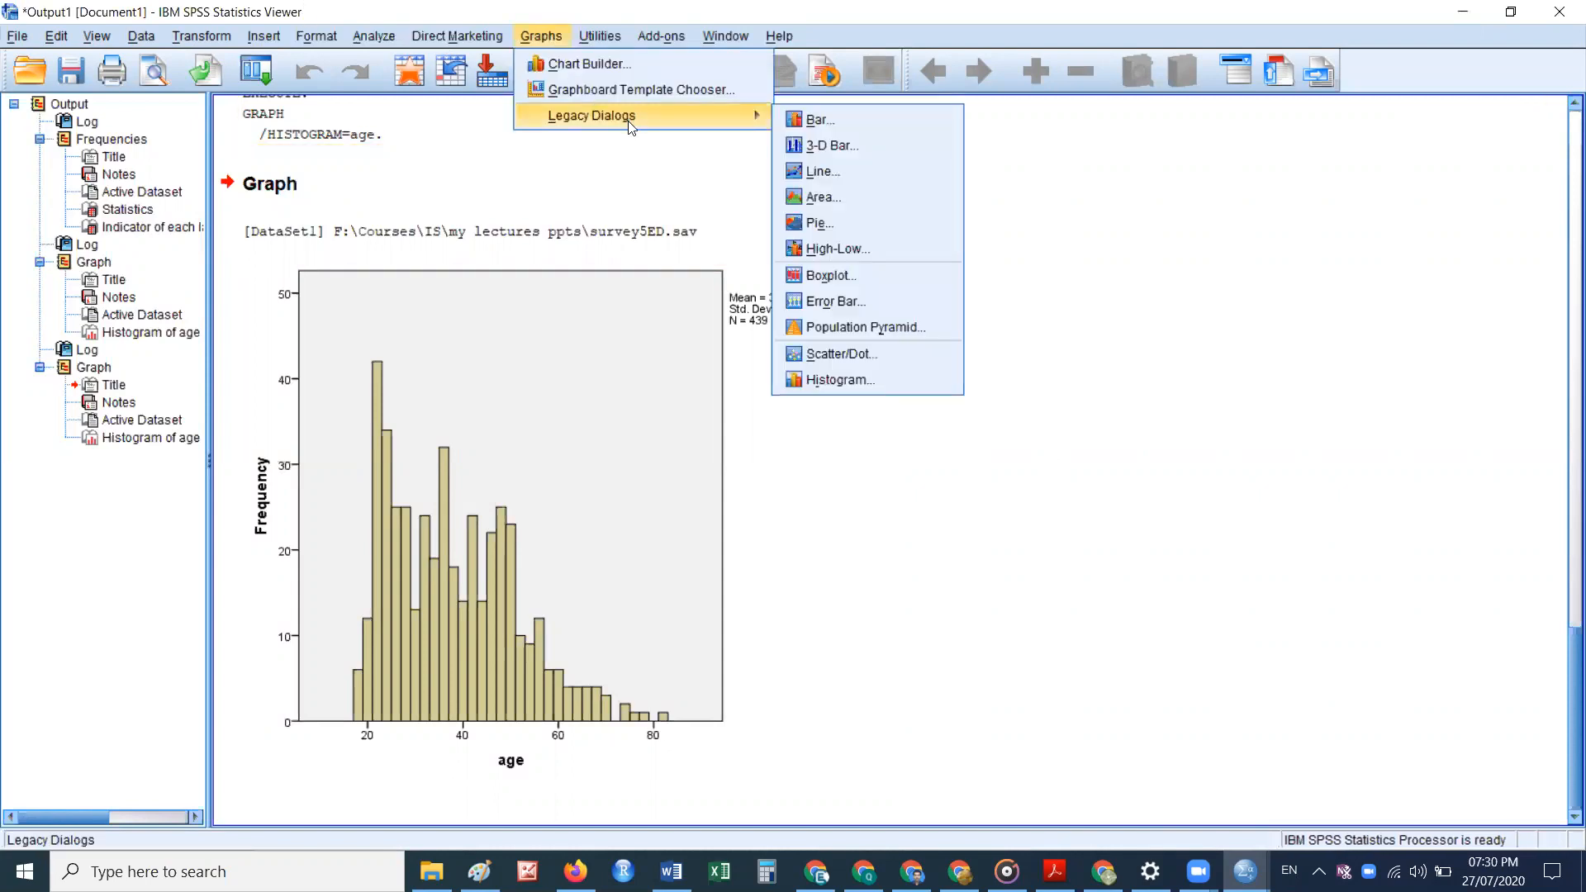
click(820, 379)
click(591, 275)
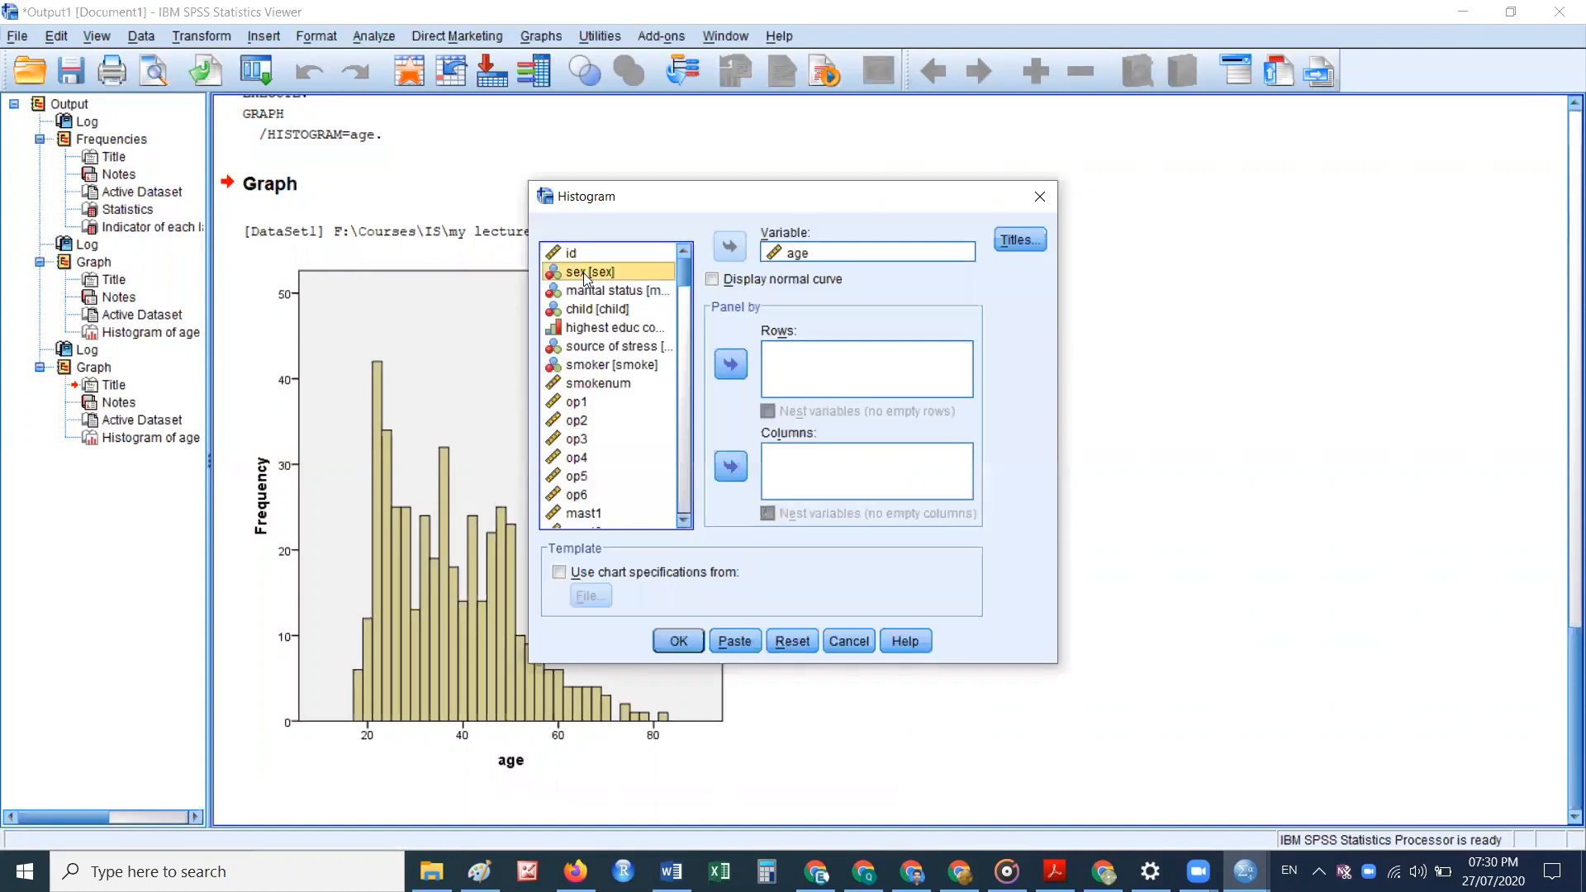
click(732, 368)
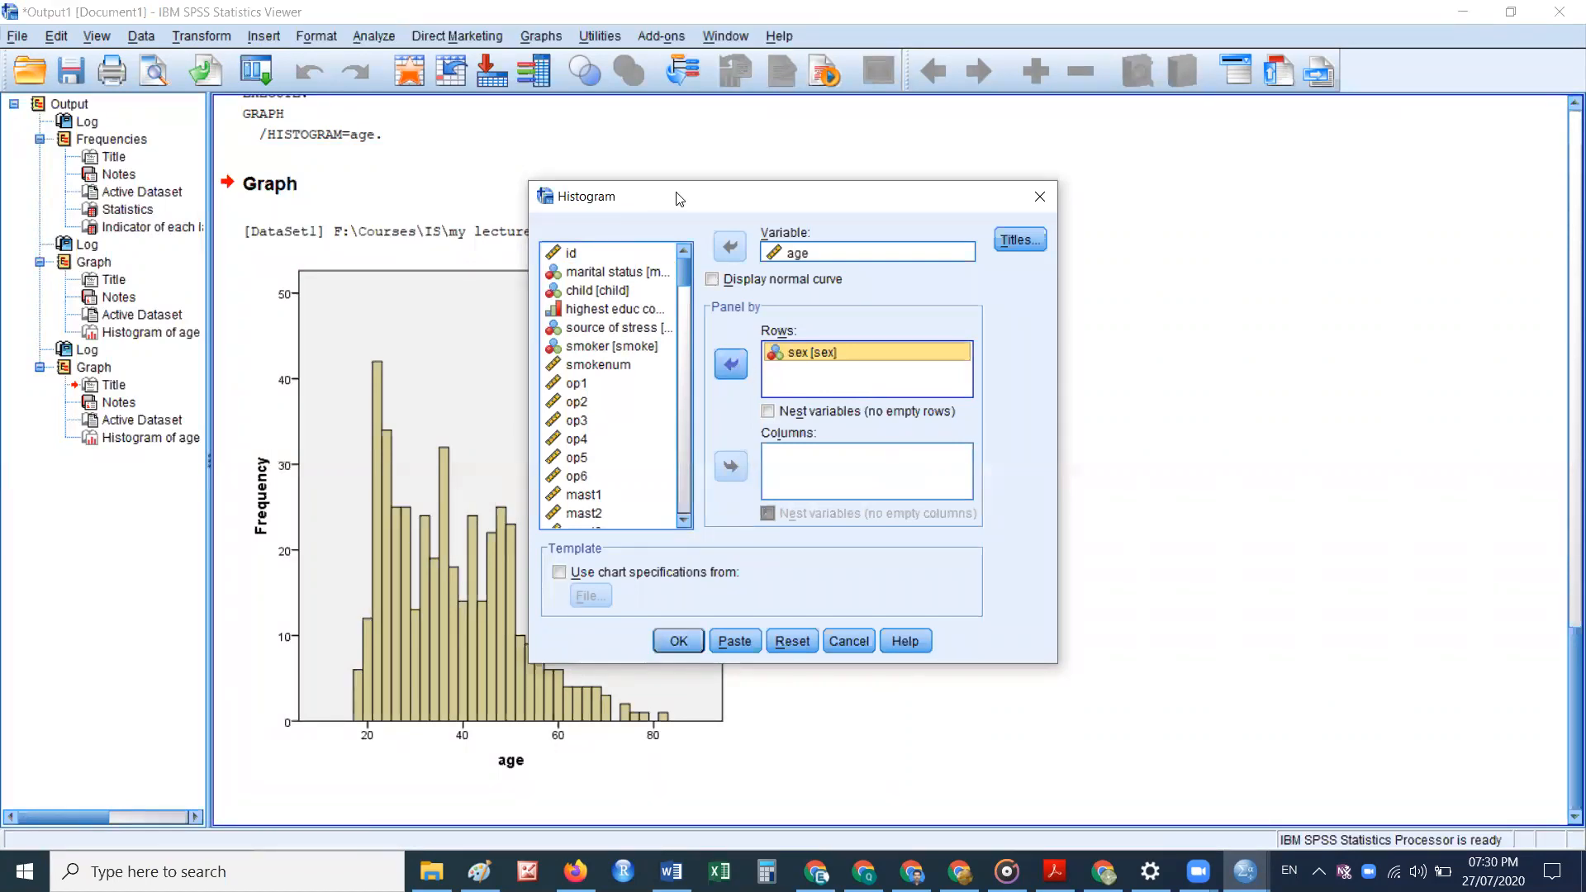
drag(679, 198, 431, 266)
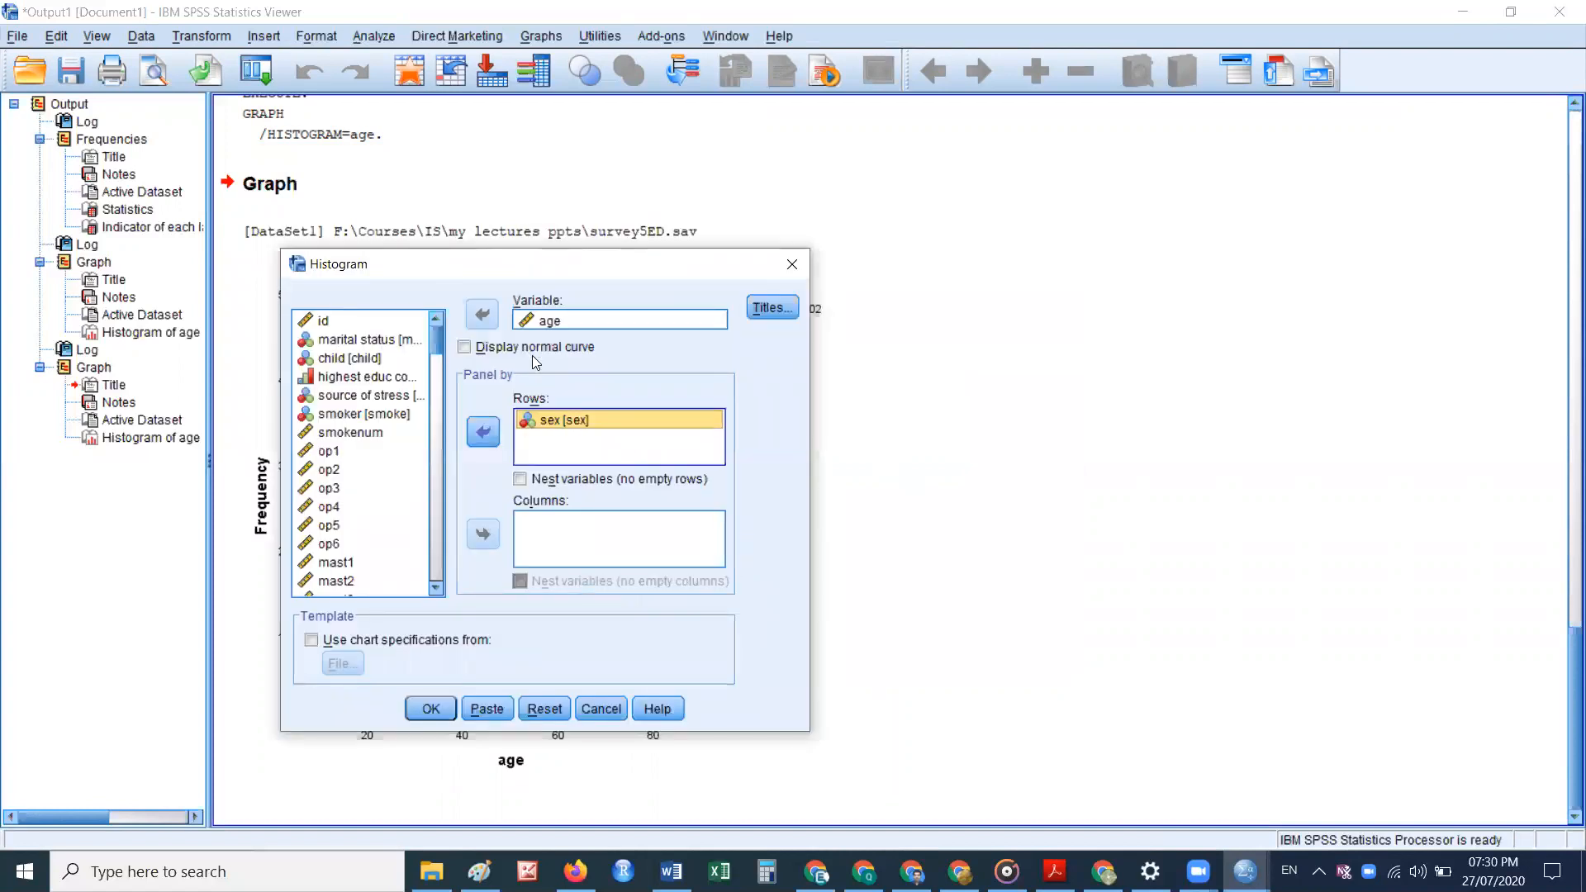
click(430, 708)
Step: Examine the age histograms panelled by sex and compare them with the earlier age histograms in the output
scroll(974, 537, down, 5)
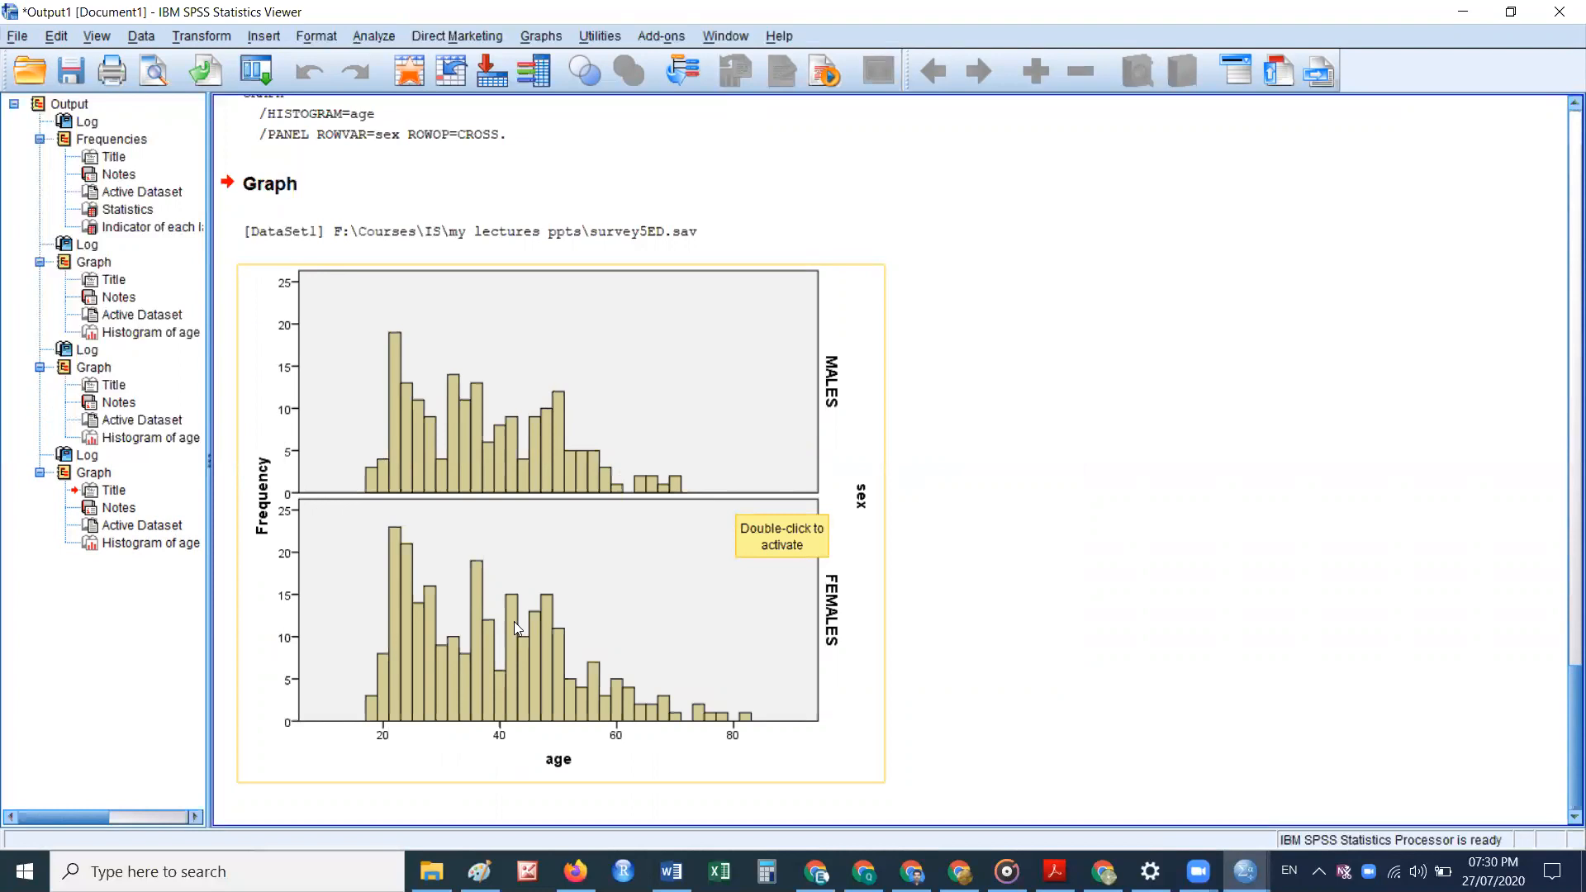
click(948, 665)
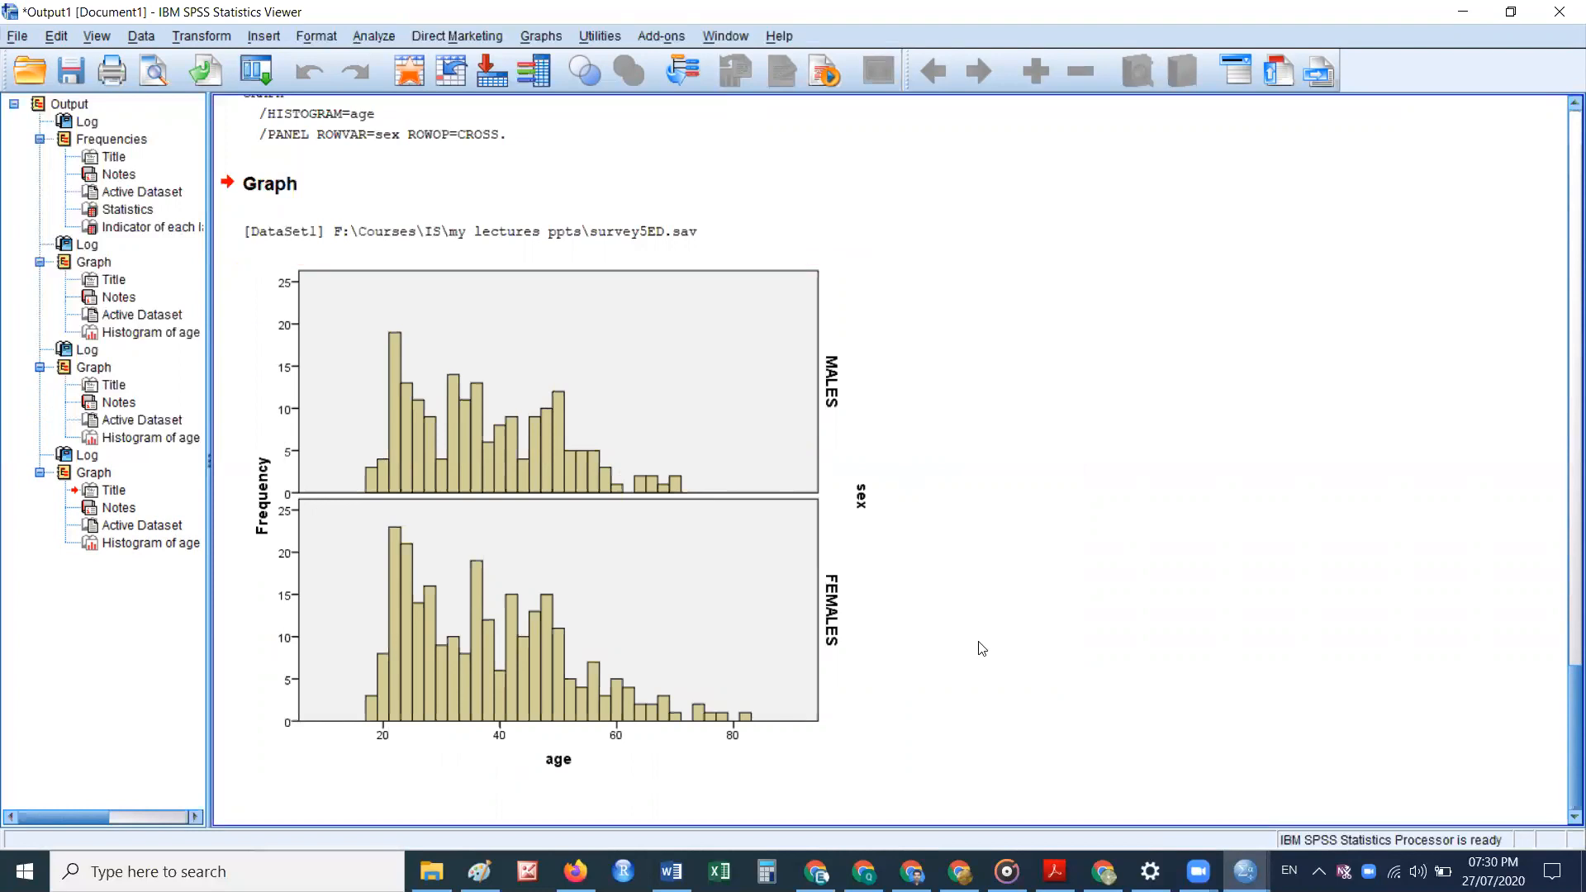
scroll(982, 647, up, 3)
scroll(981, 646, down, 3)
scroll(982, 642, up, 10)
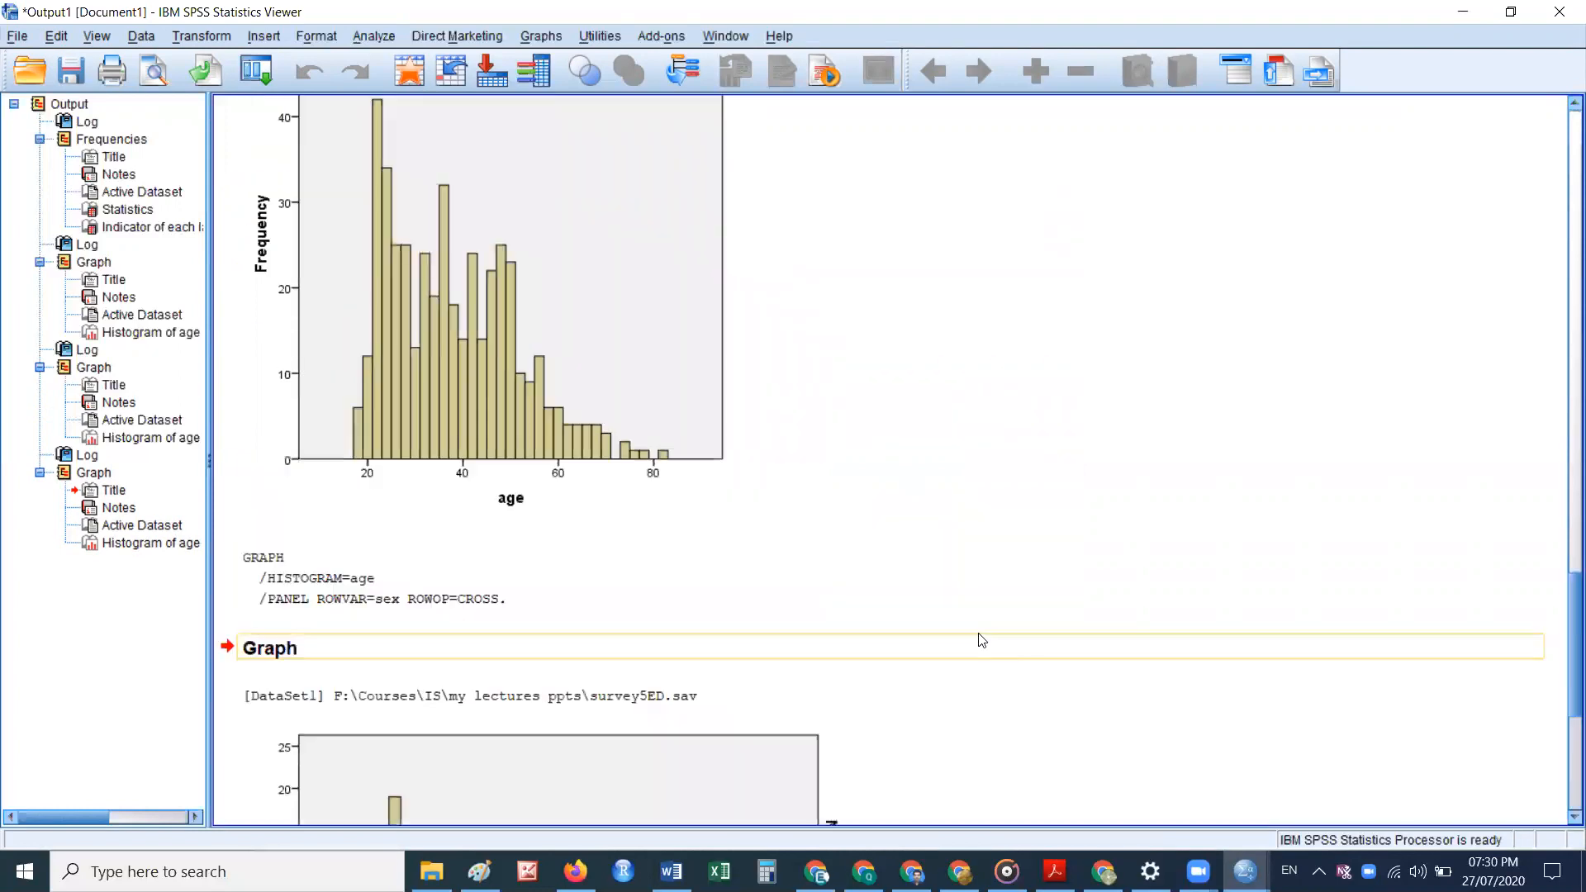
scroll(982, 637, up, 10)
scroll(981, 634, down, 6)
scroll(981, 635, up, 1)
Step: Replace sex with marital status as the row panel variable in the legacy histogram setup for age
click(141, 36)
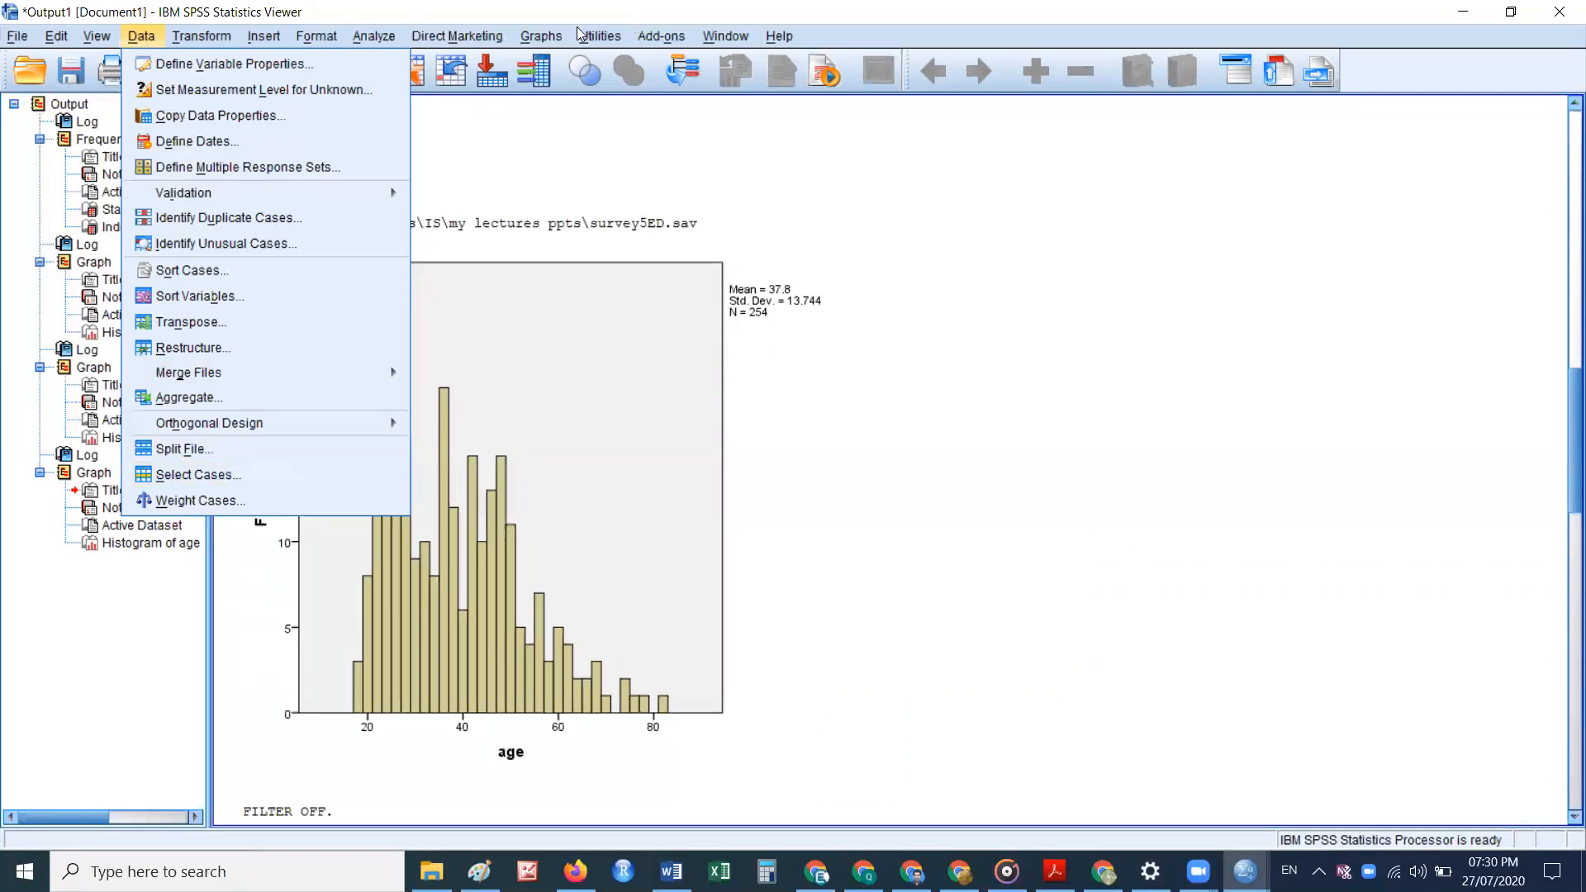
mouse_move(543, 37)
mouse_move(590, 116)
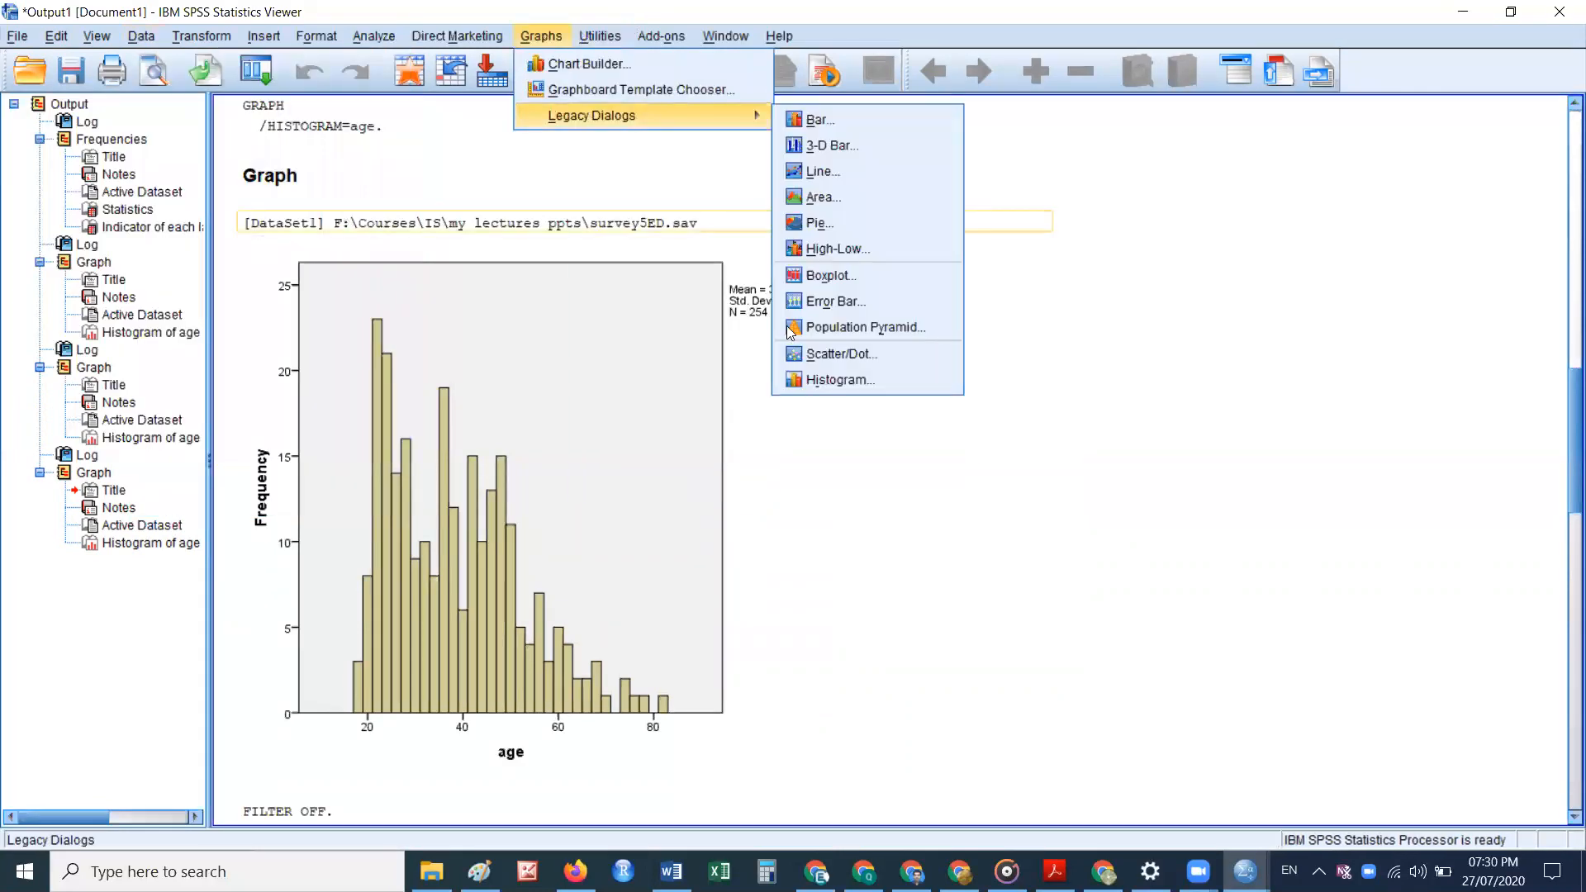
click(838, 380)
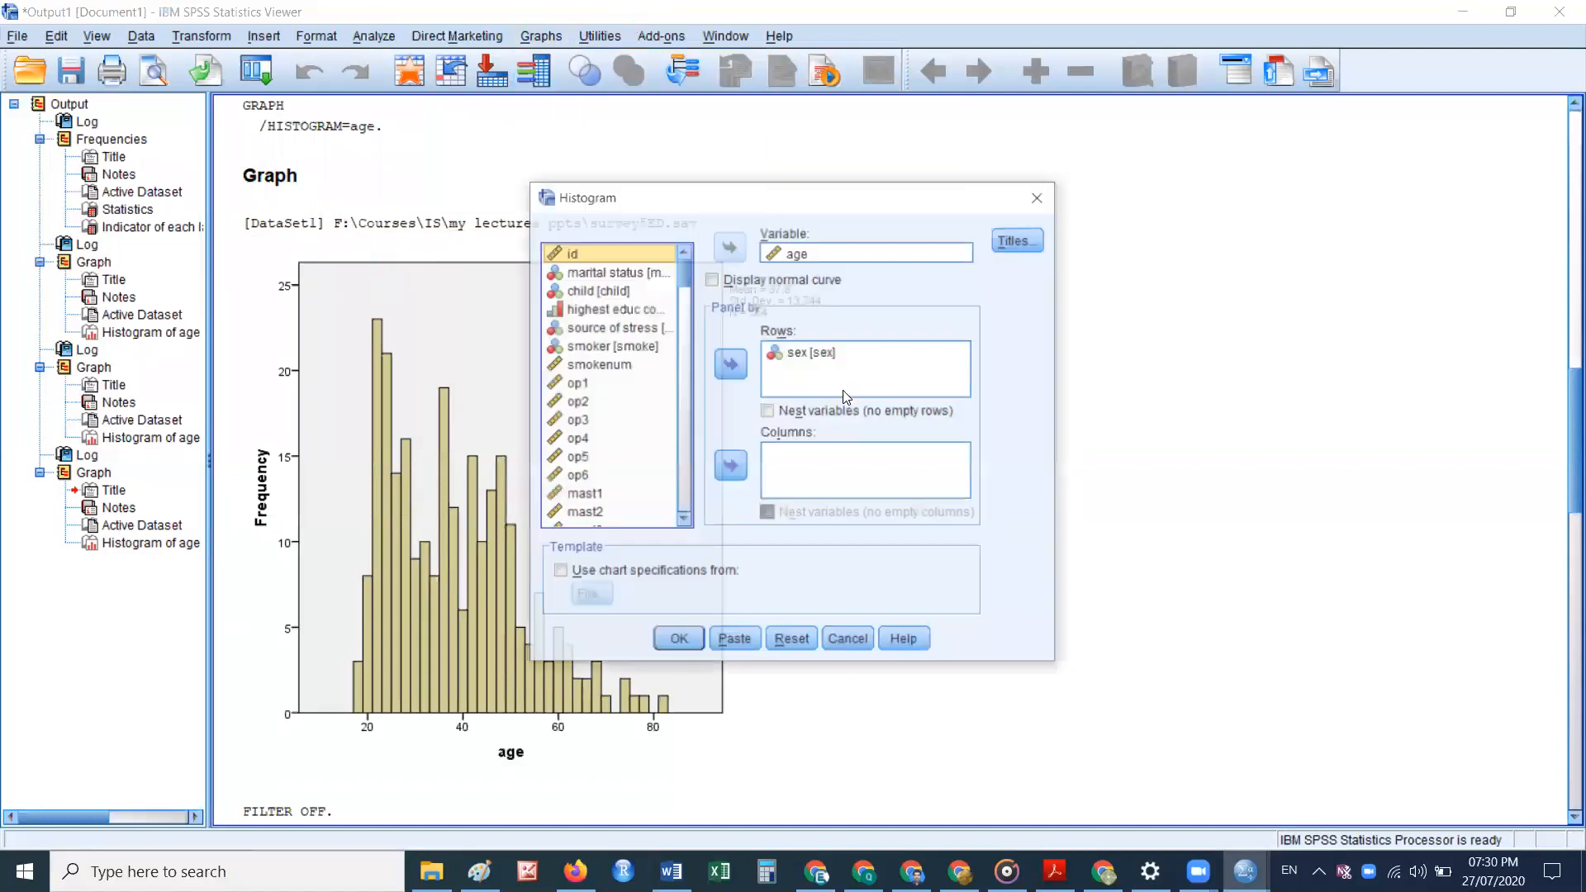
click(789, 356)
click(731, 367)
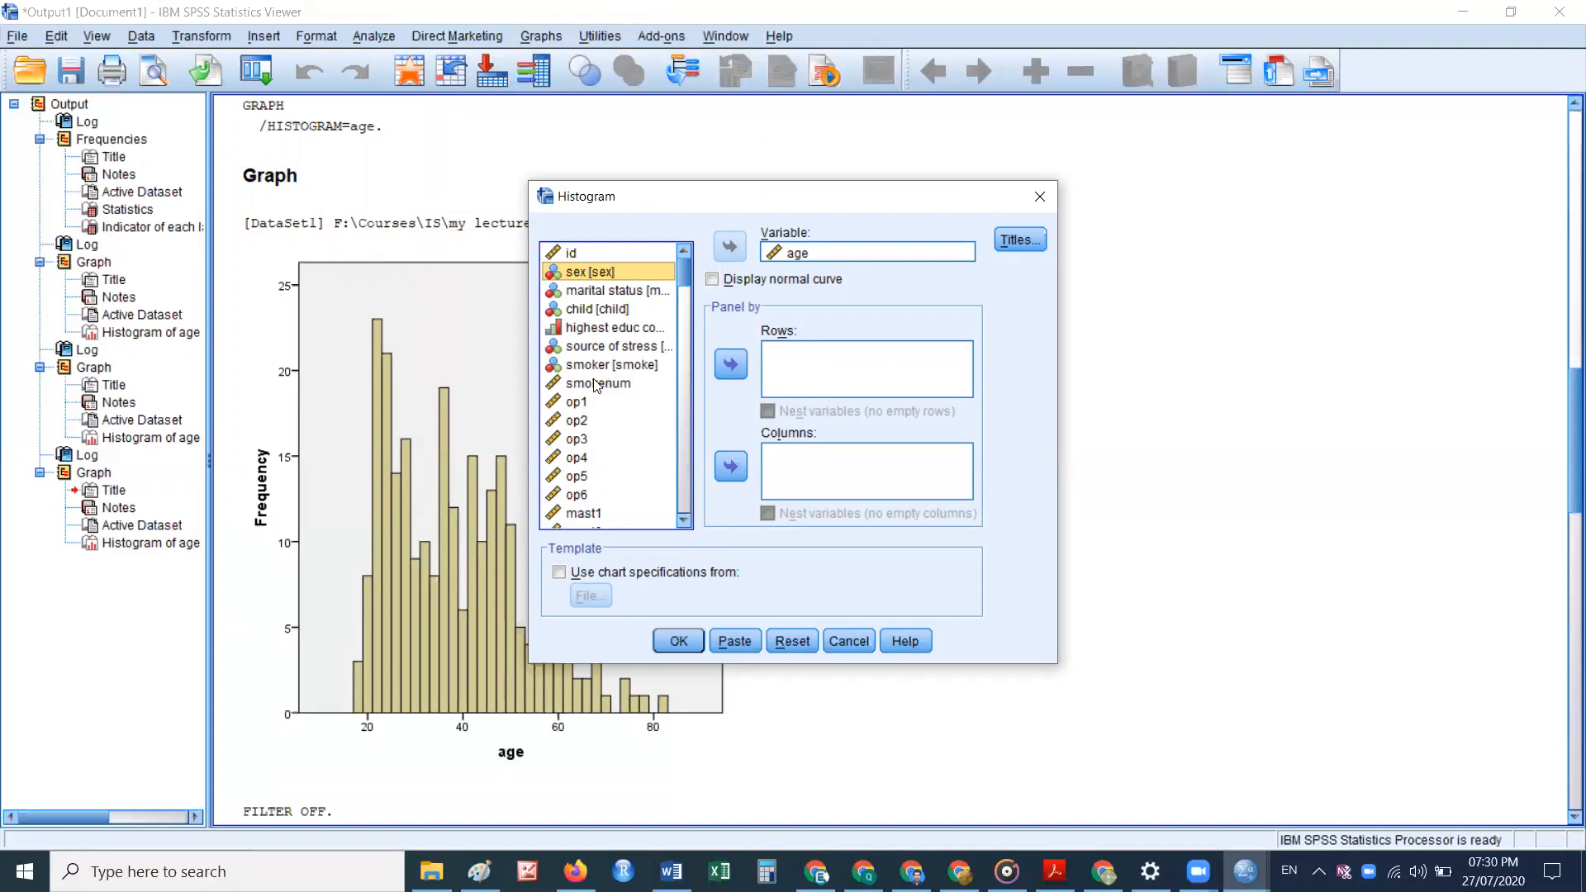
click(620, 296)
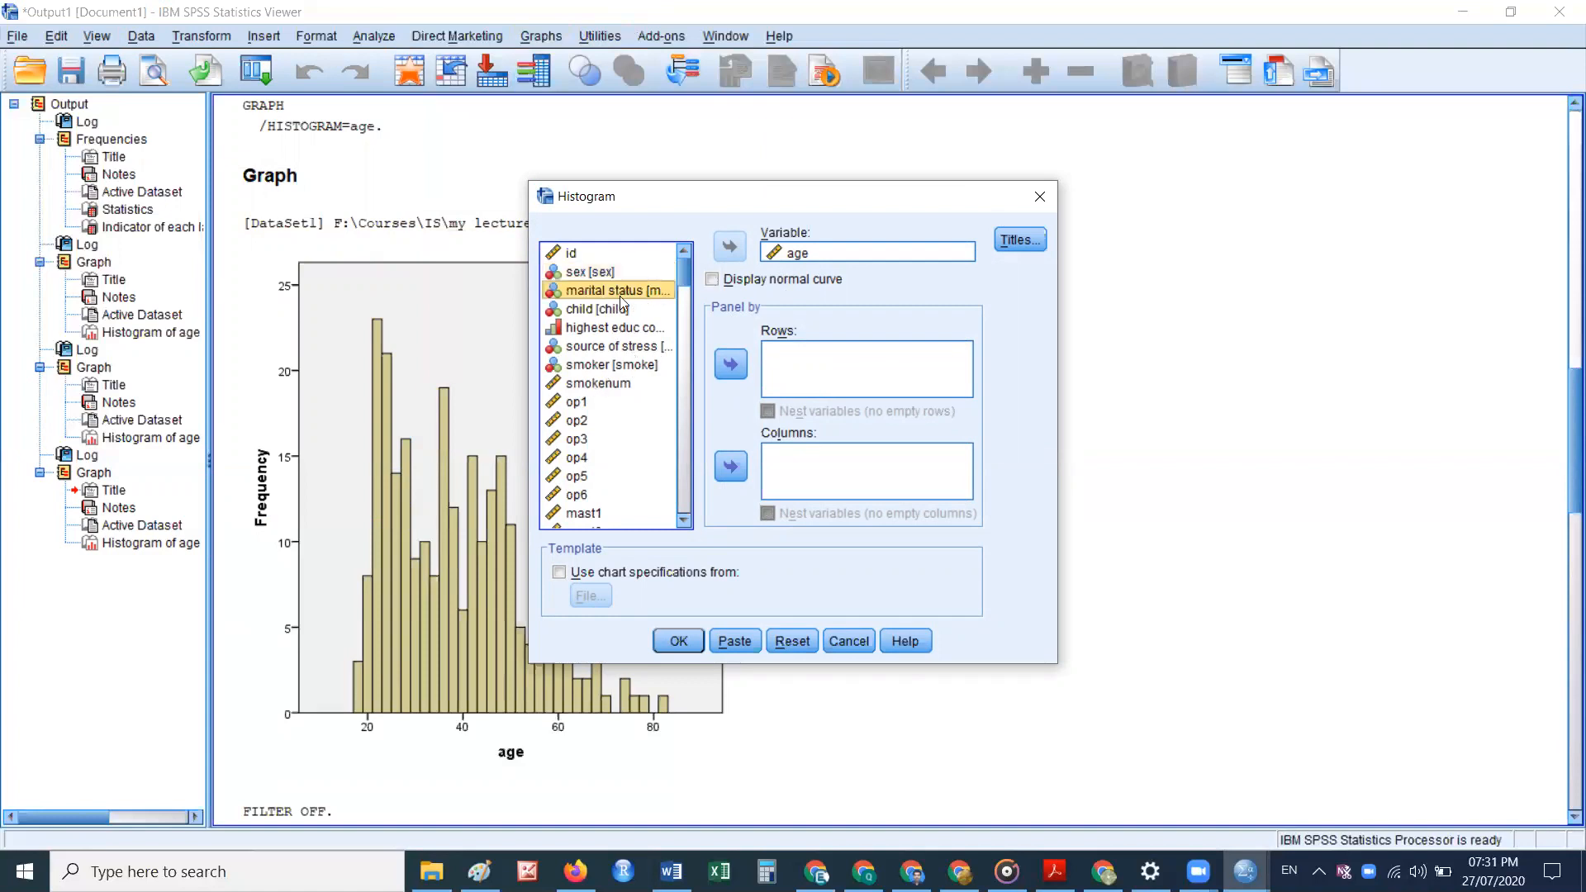
click(729, 371)
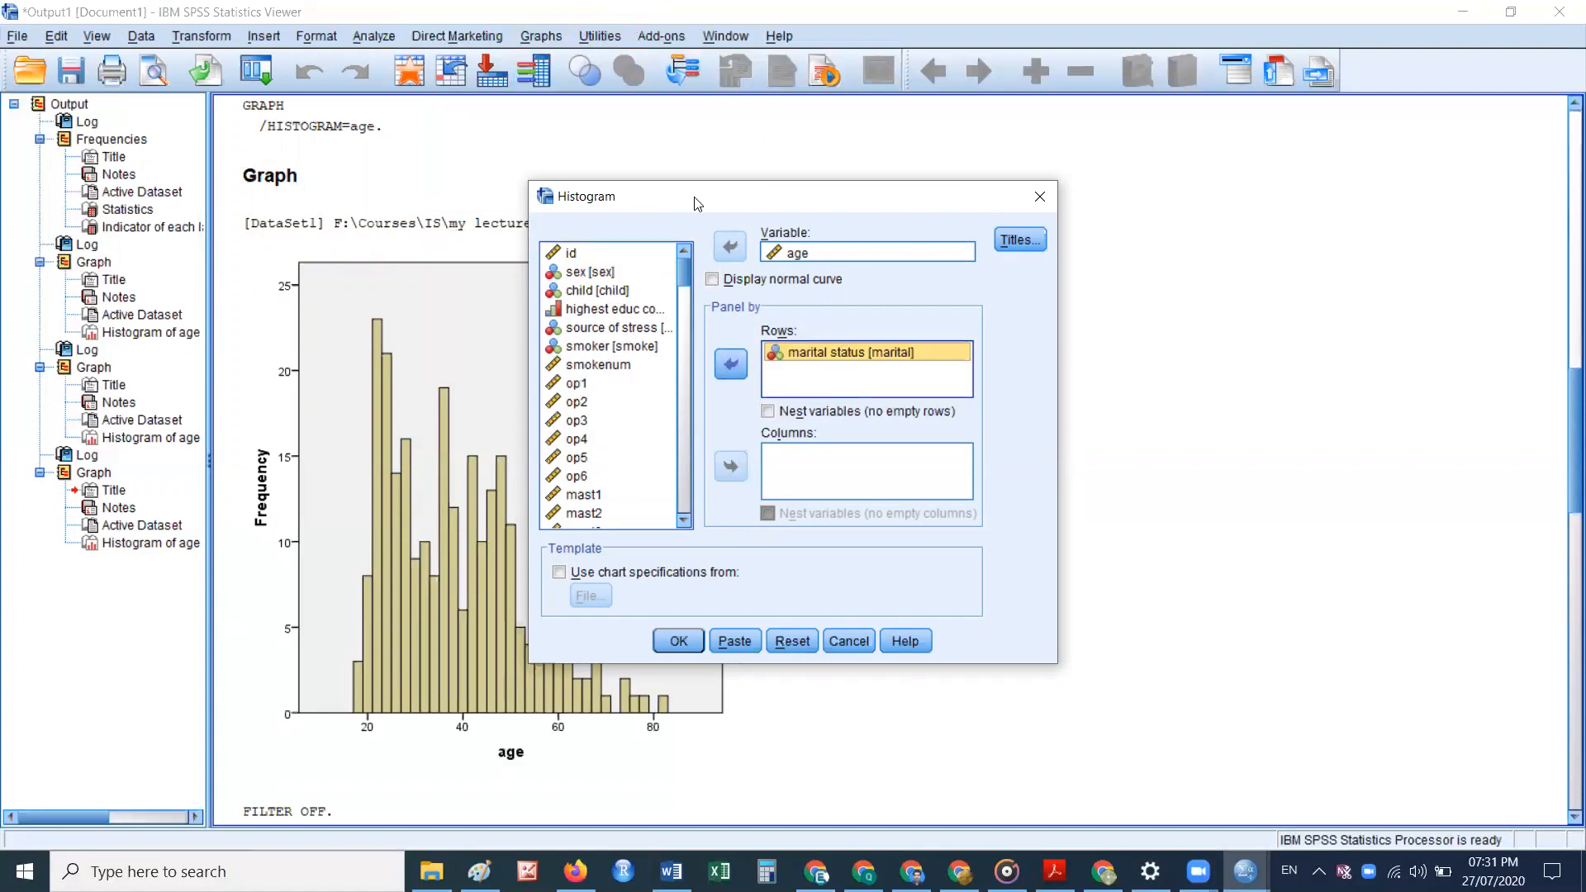
drag(692, 187, 588, 173)
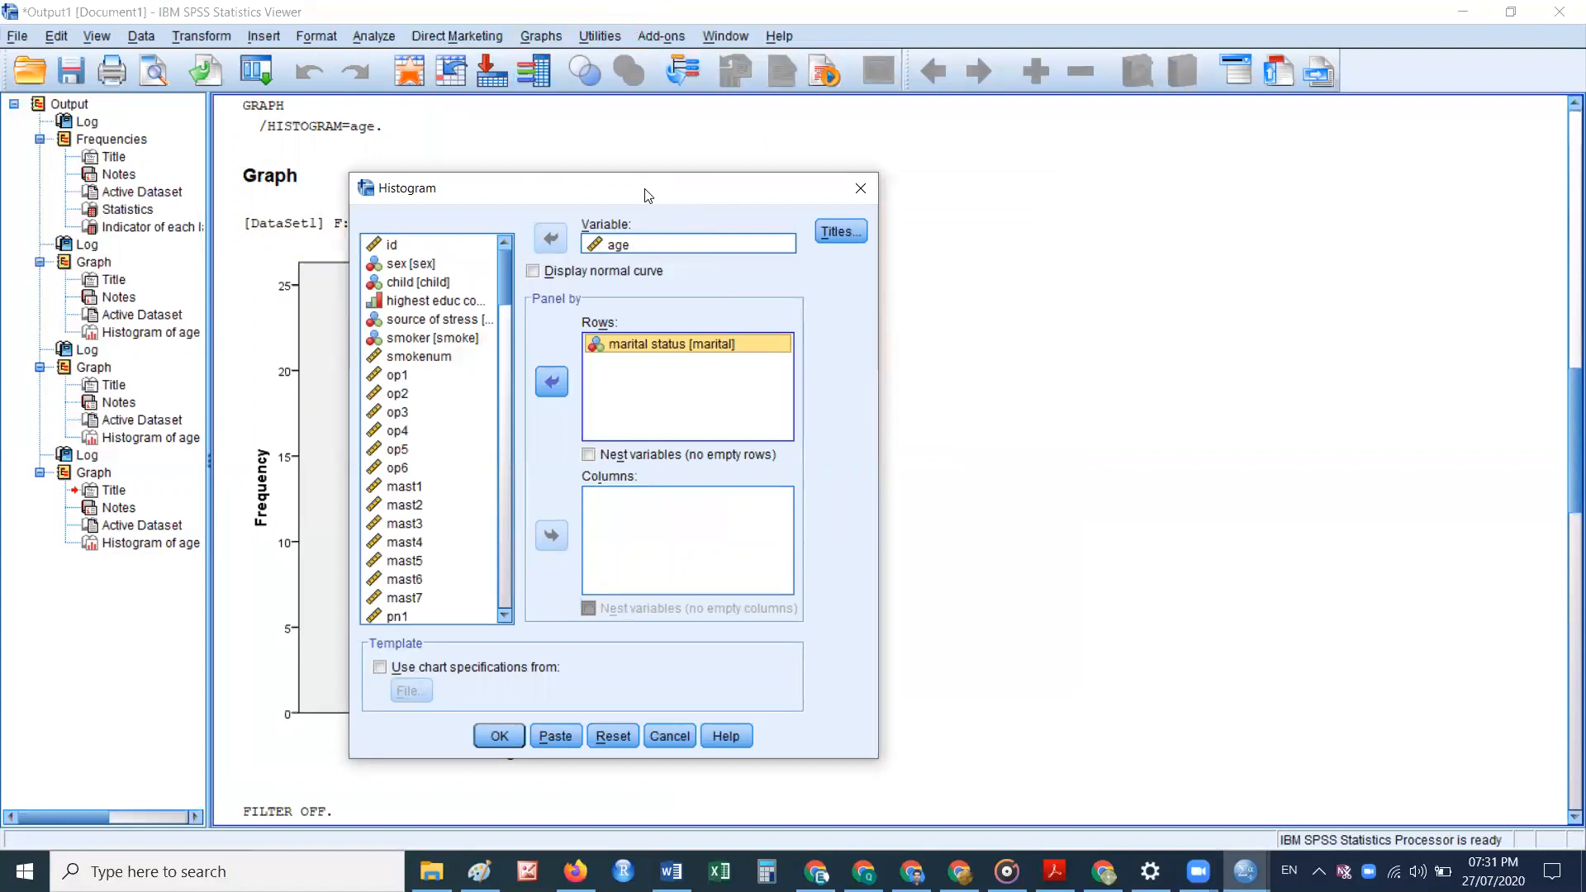
drag(645, 195, 482, 275)
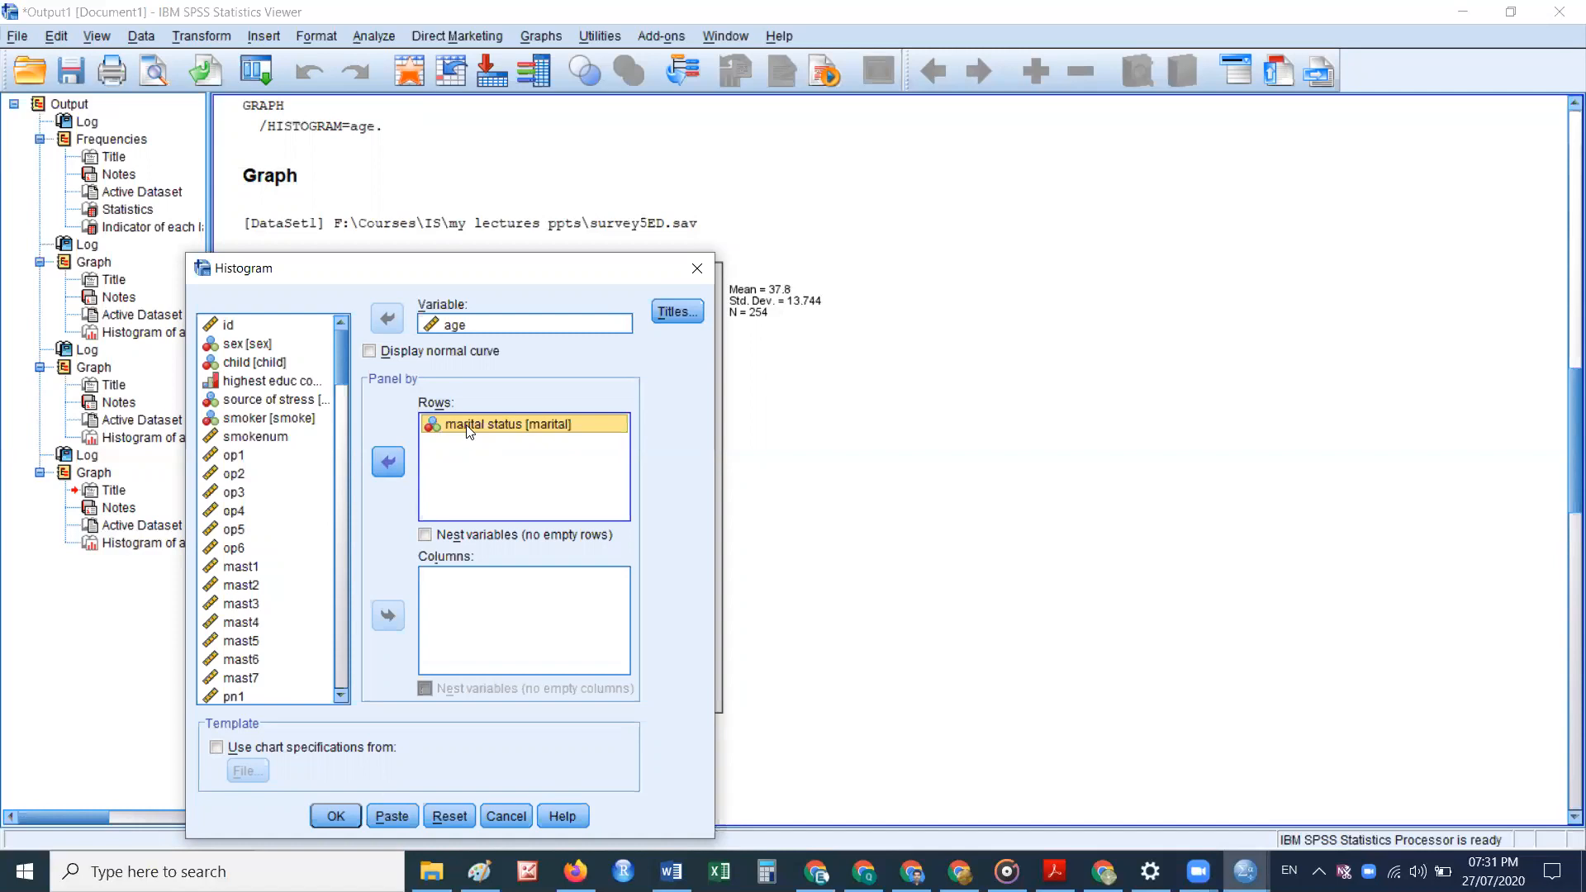
Step: Move marital status from the row panels to the column panels and create the age histogram
click(388, 462)
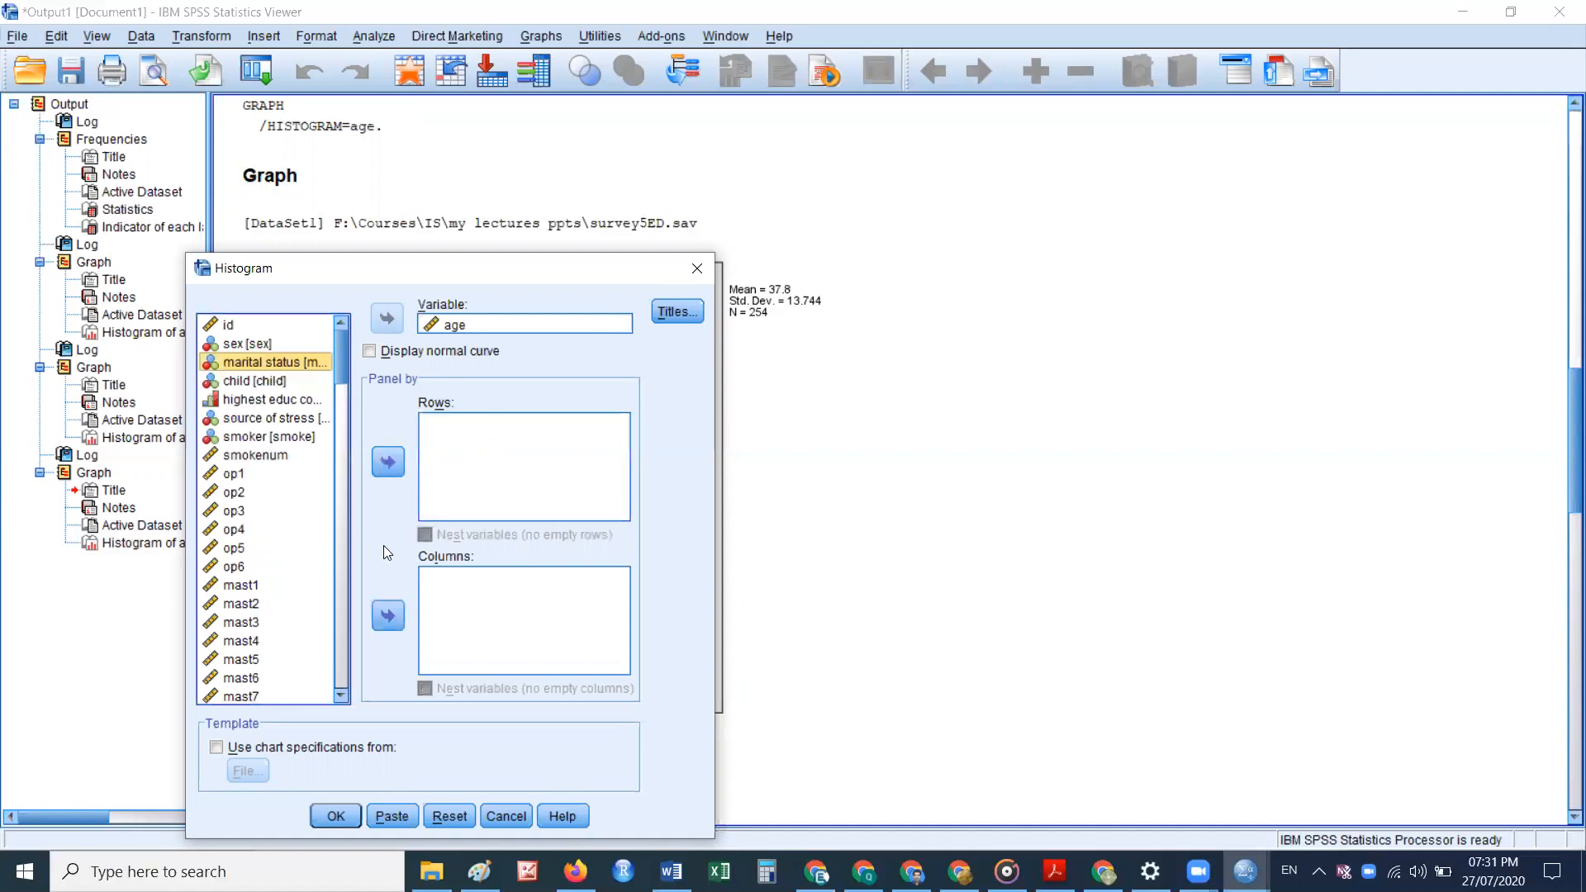
click(386, 618)
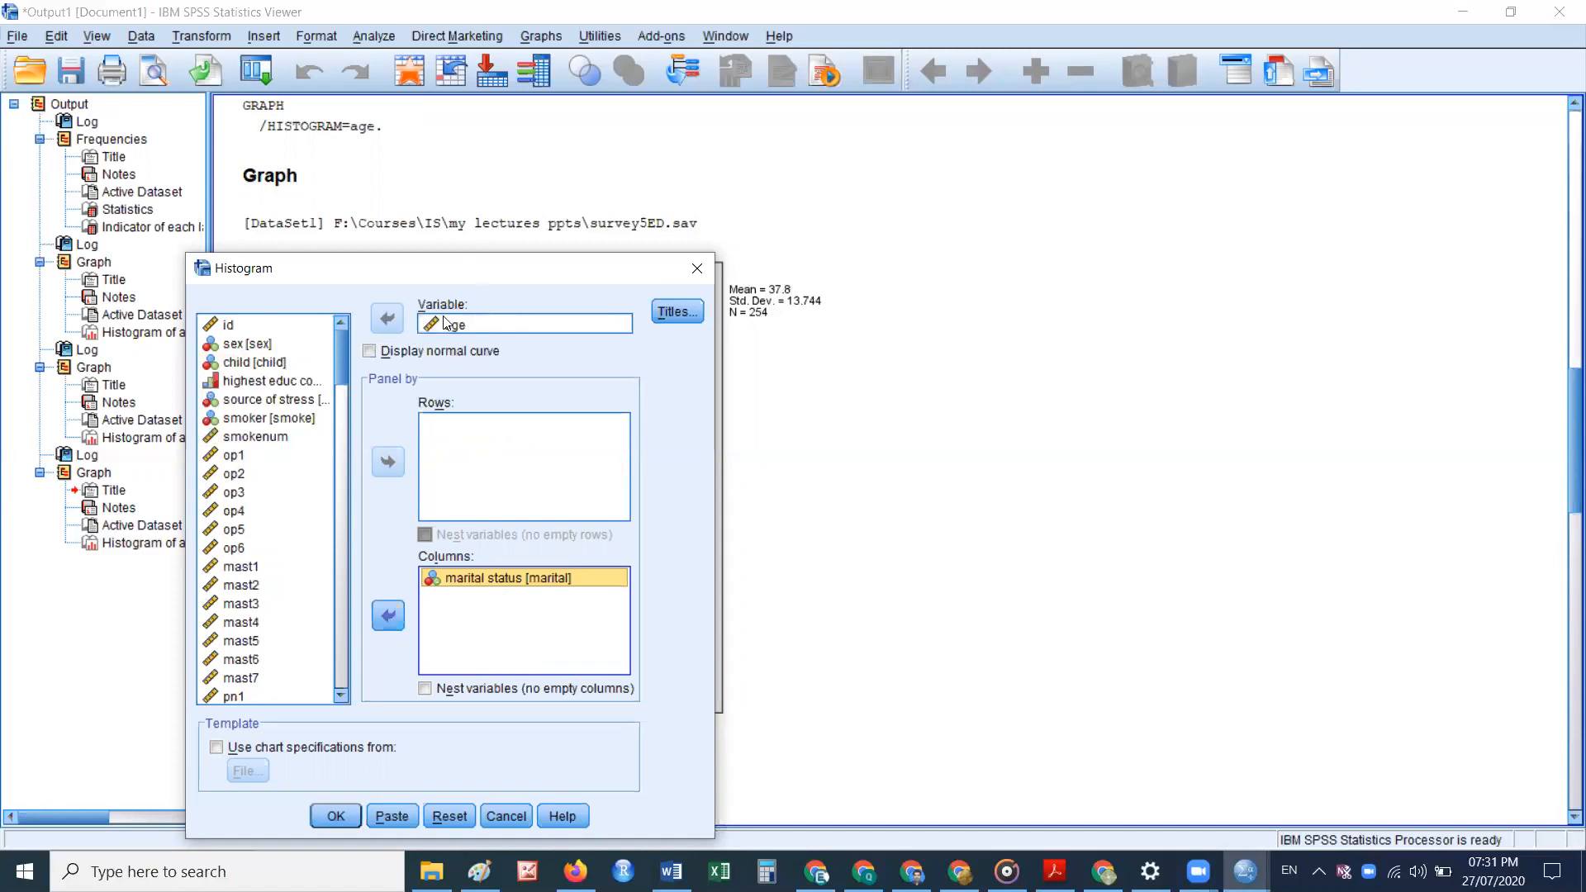
click(336, 816)
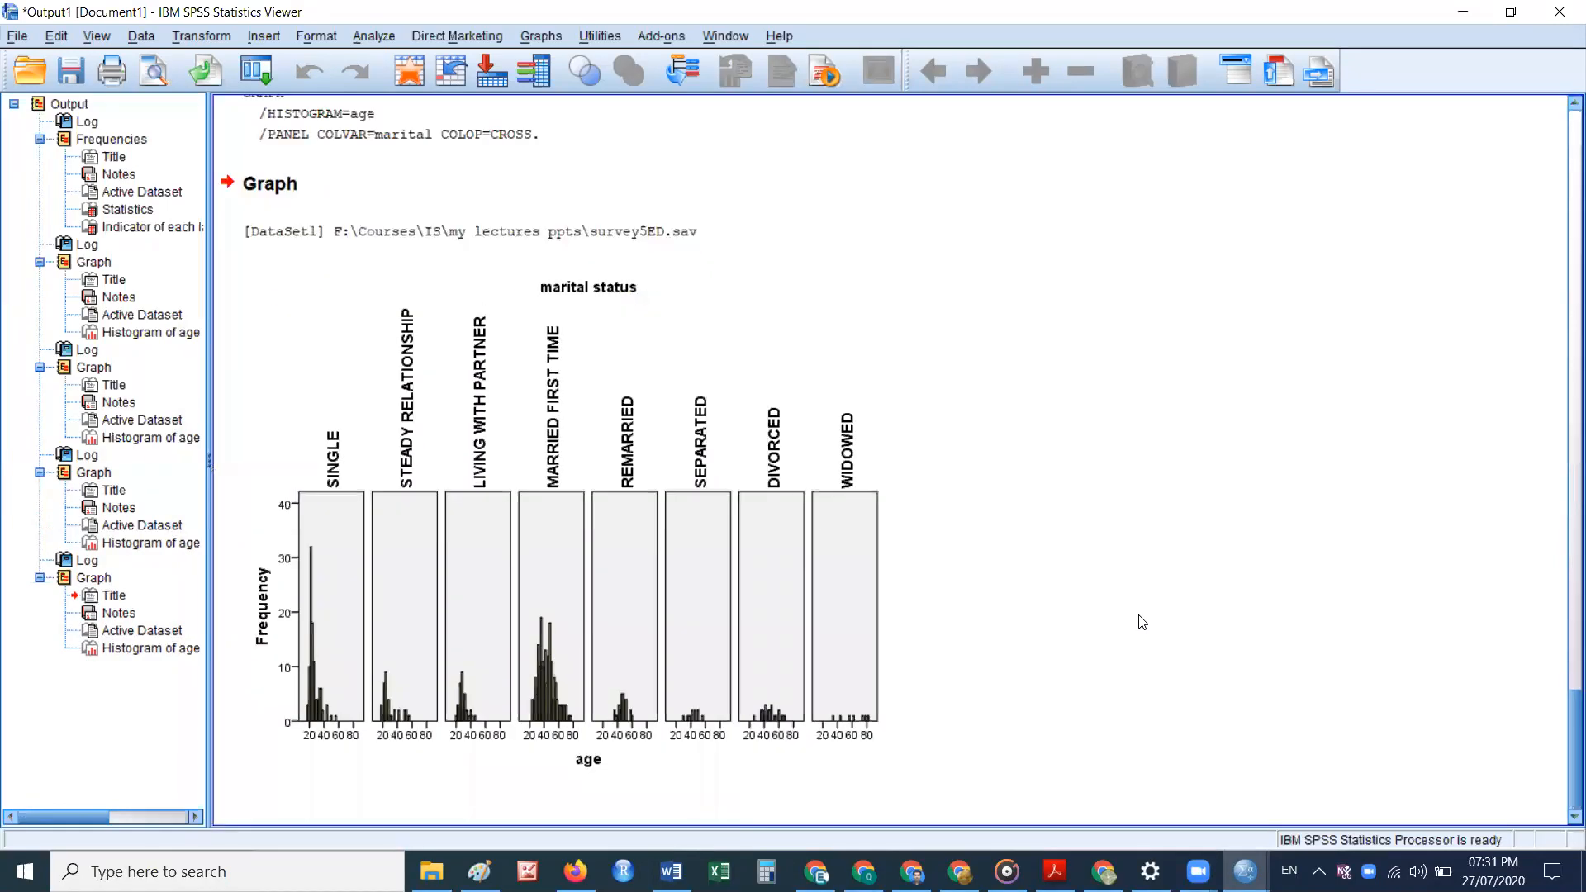
click(417, 489)
Step: Switch the case selection from all cases to a random sample and open its sample size settings
click(152, 40)
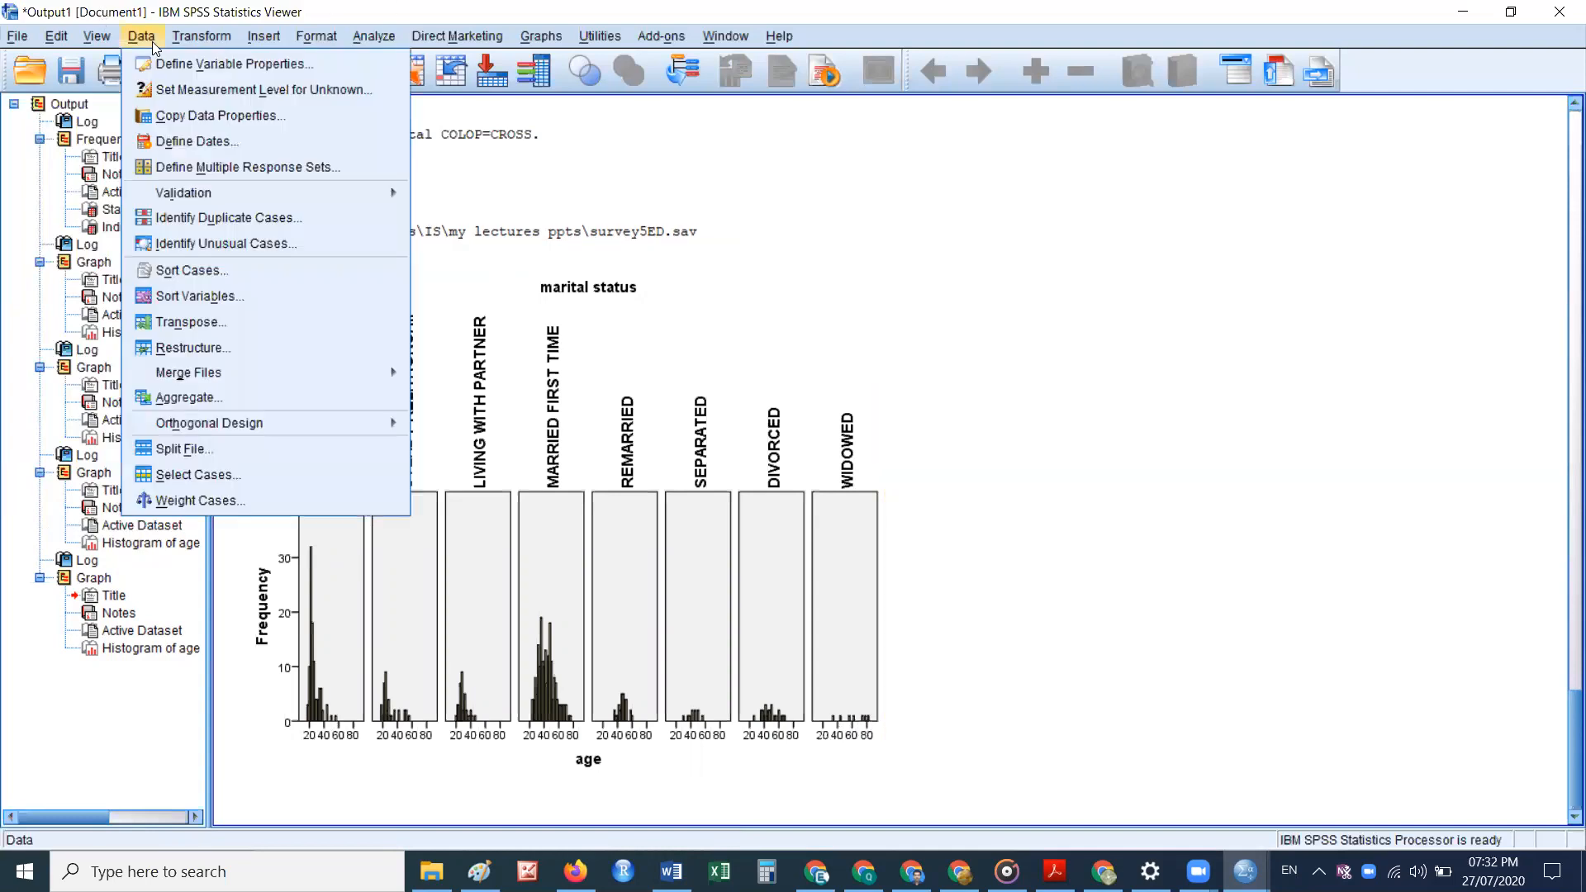
click(284, 472)
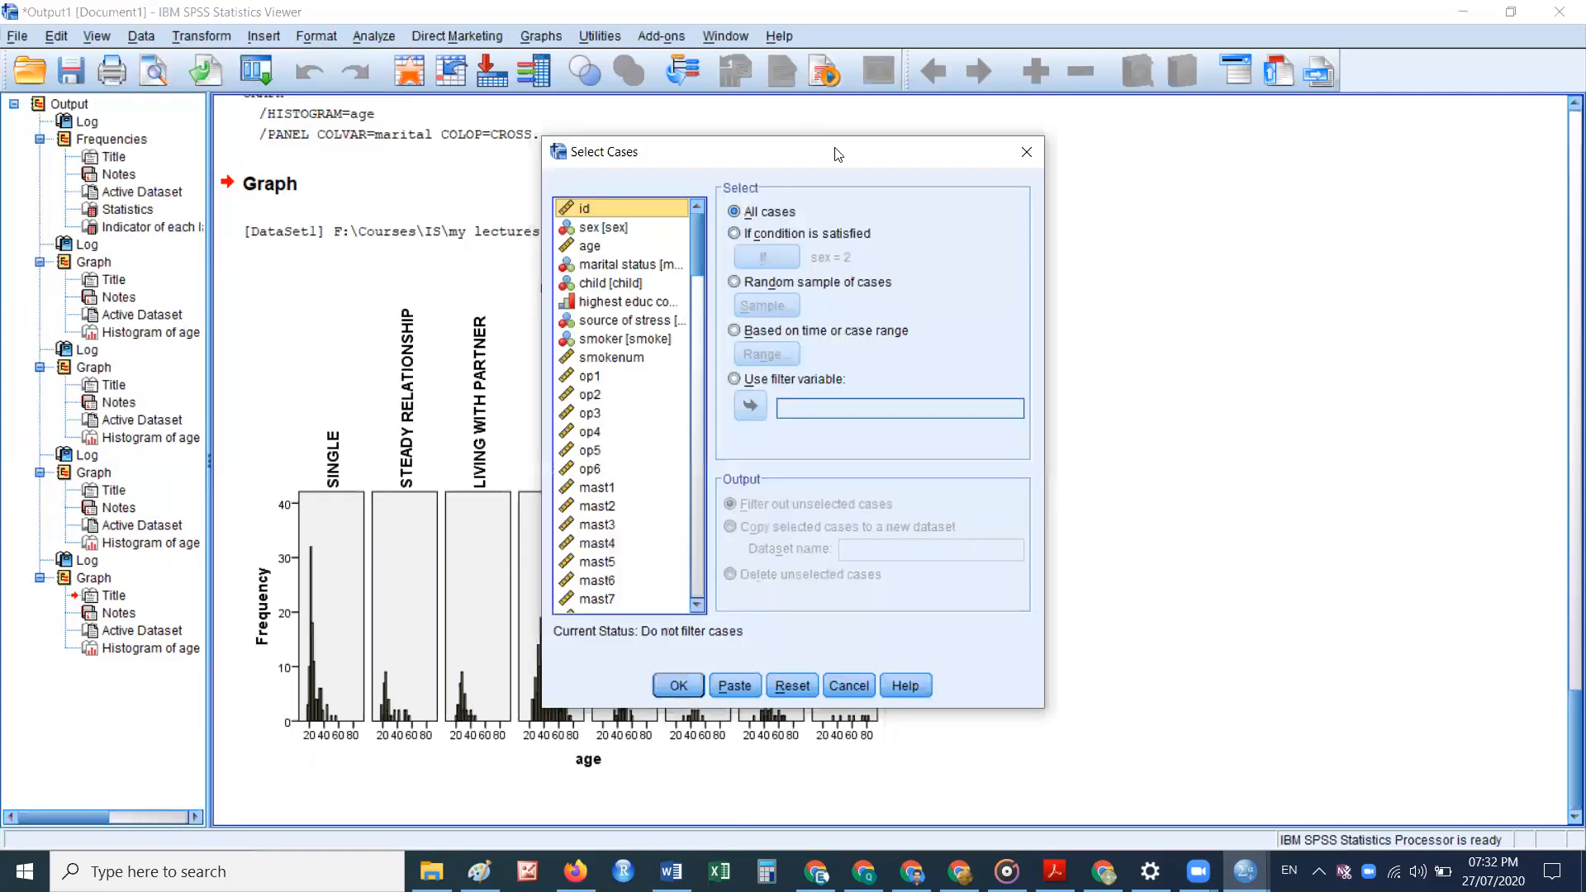
drag(837, 155, 370, 152)
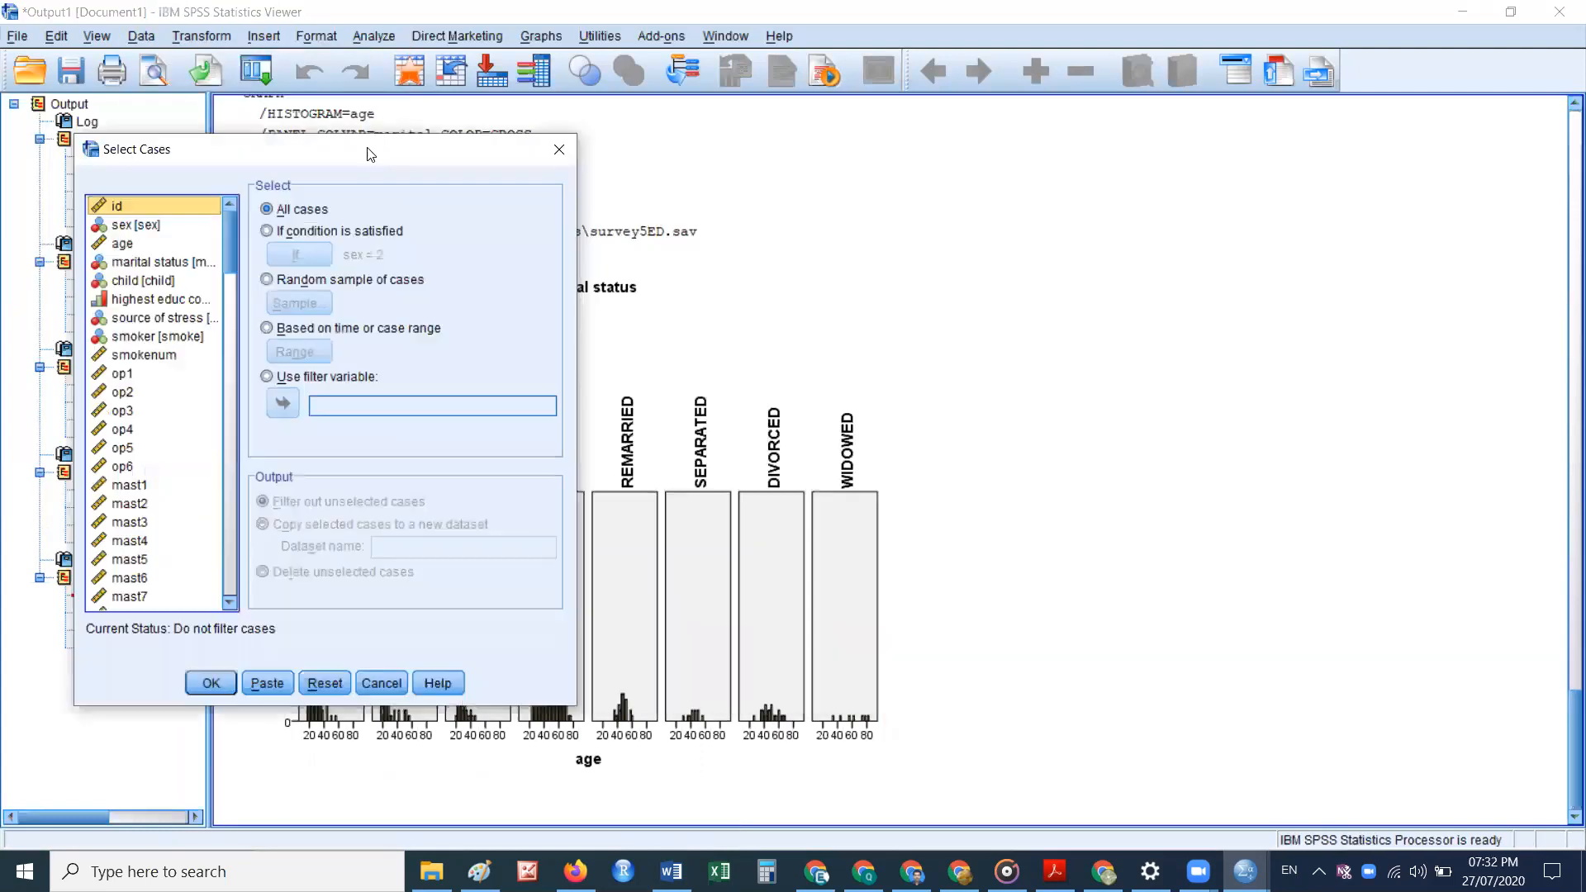
click(268, 279)
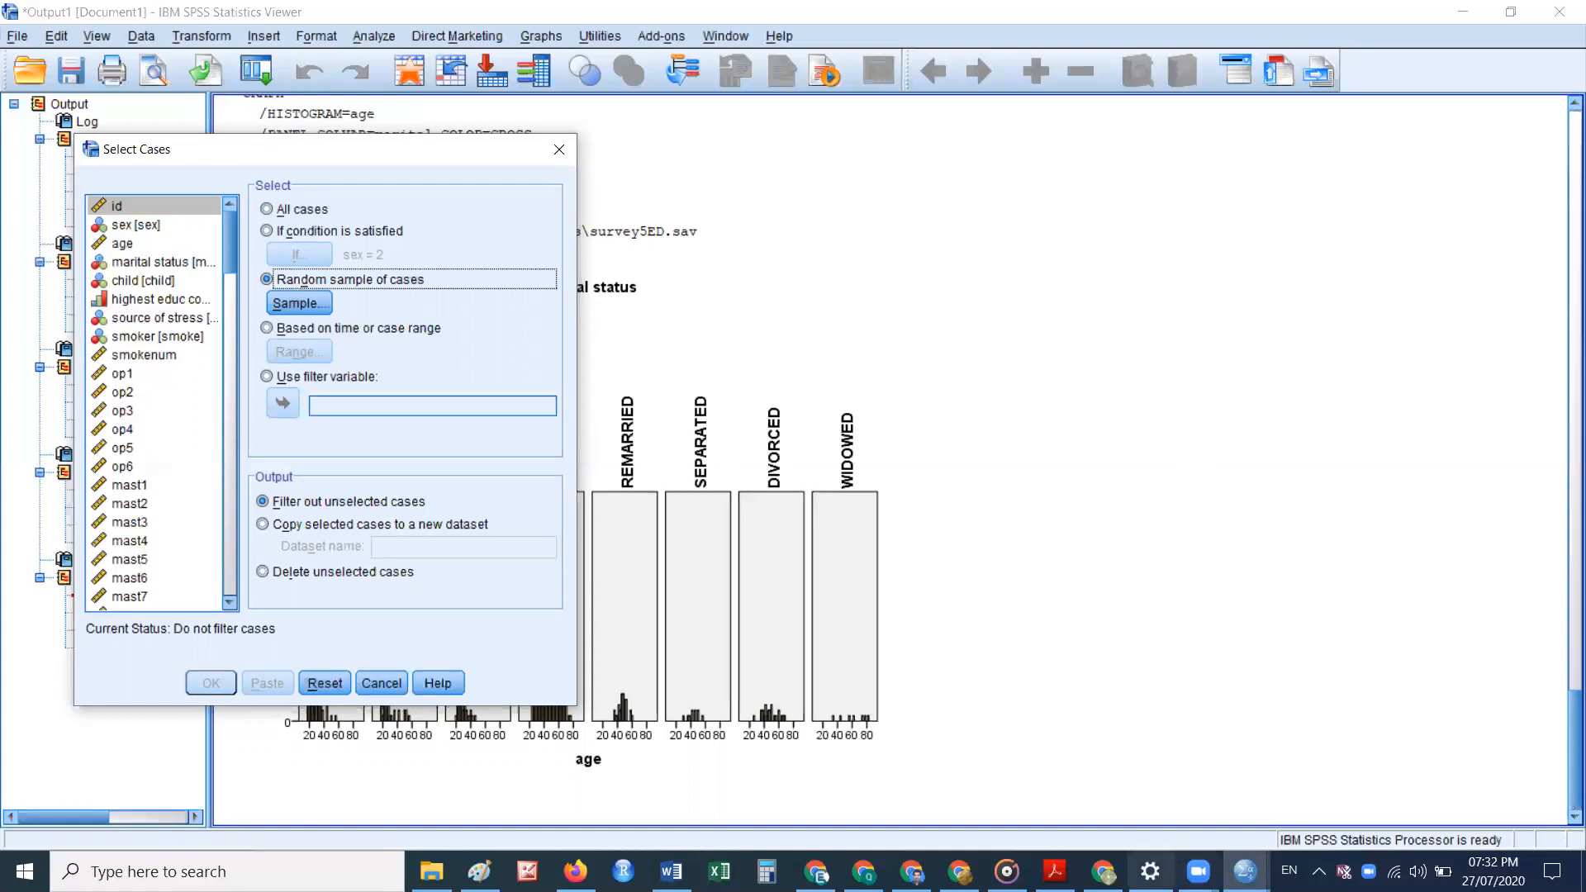
click(301, 305)
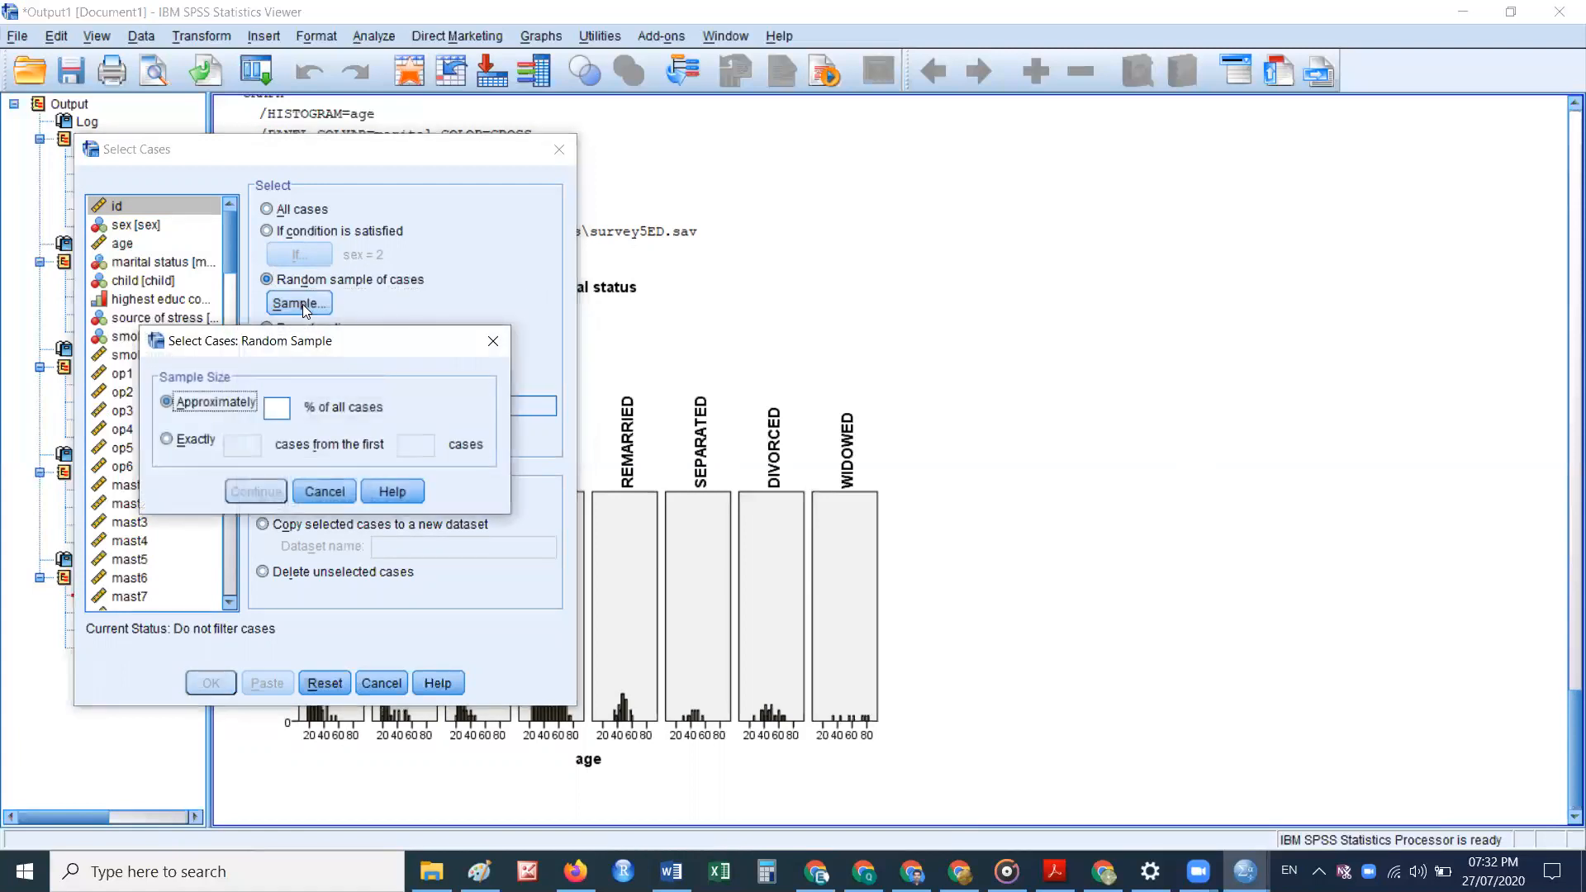
Step: Set the random sample size to exactly 100 cases from the first 300 cases
click(274, 409)
click(186, 440)
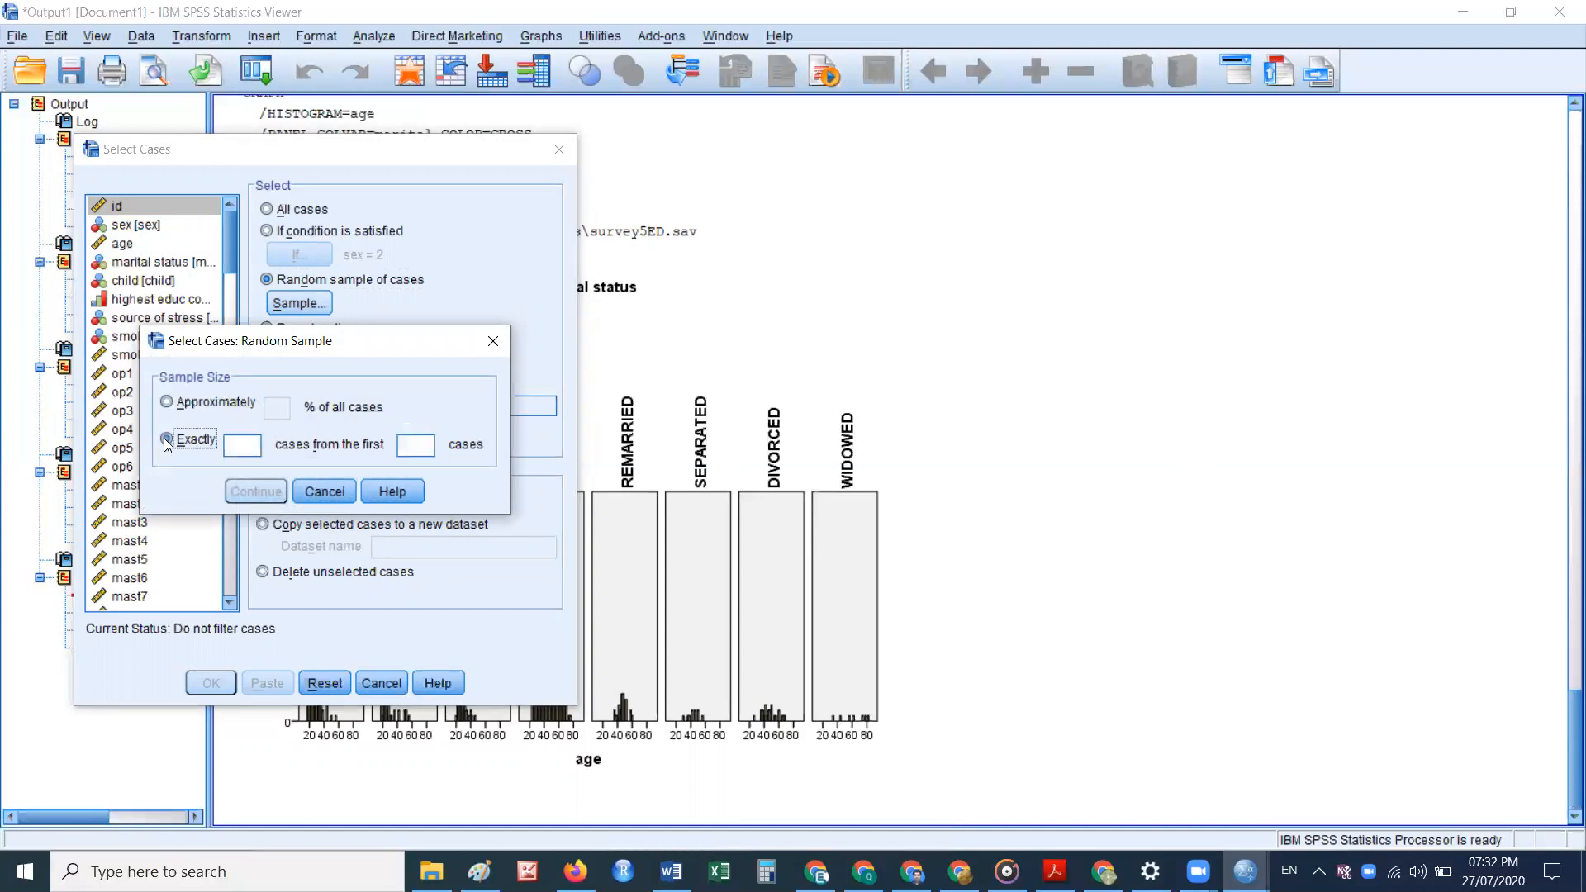
click(242, 450)
text(100)
click(404, 455)
text(300)
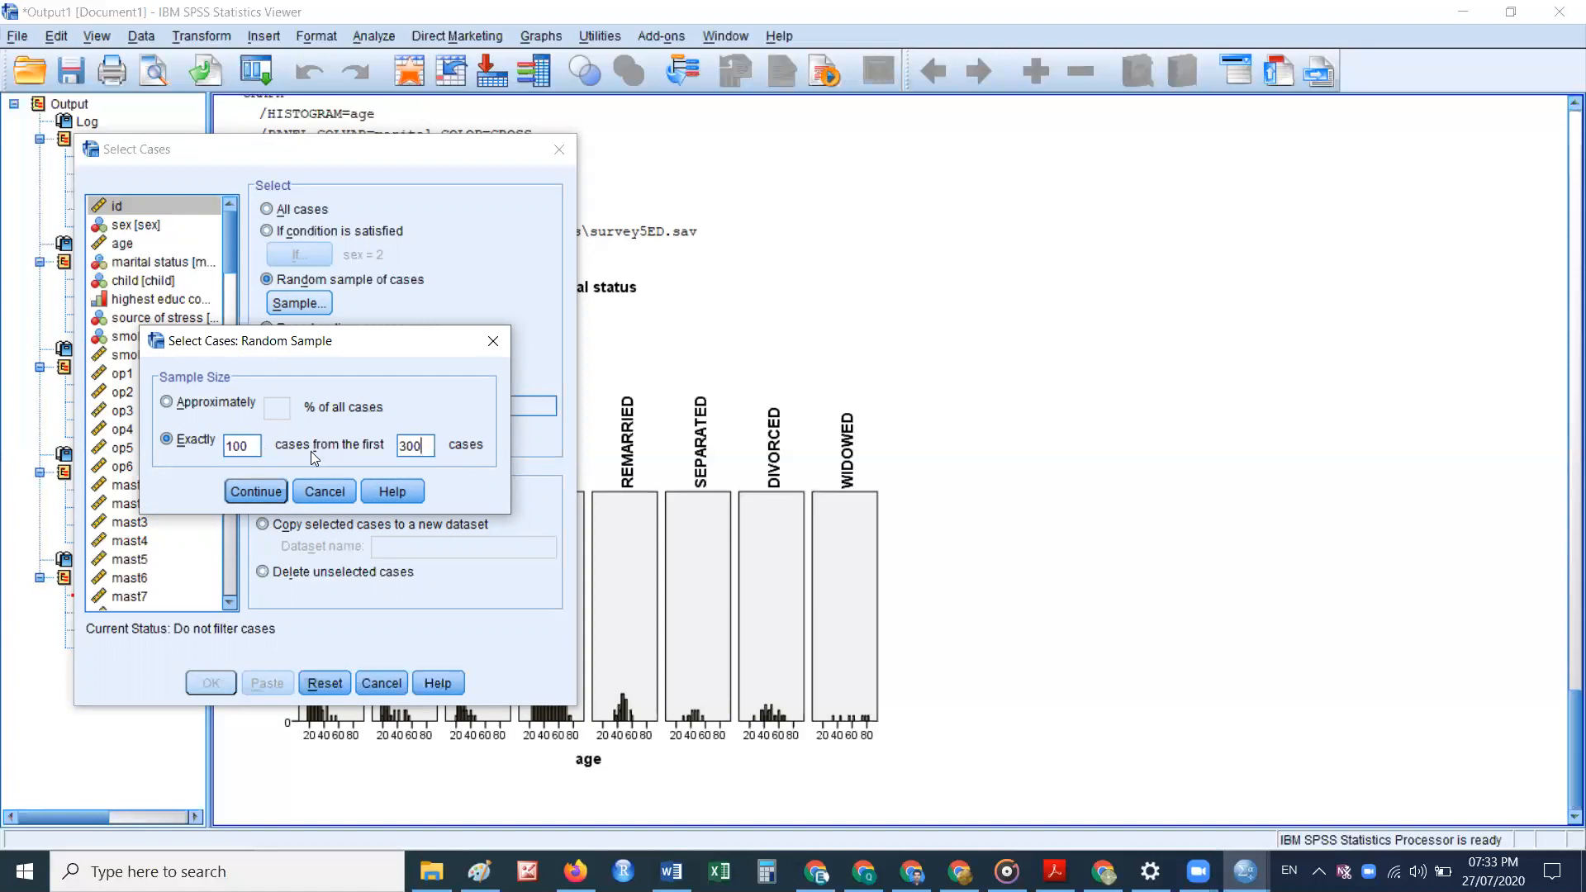
Step: Set the random sample to approximately 10% of all cases and apply the selection with unselected cases filtered out
click(206, 403)
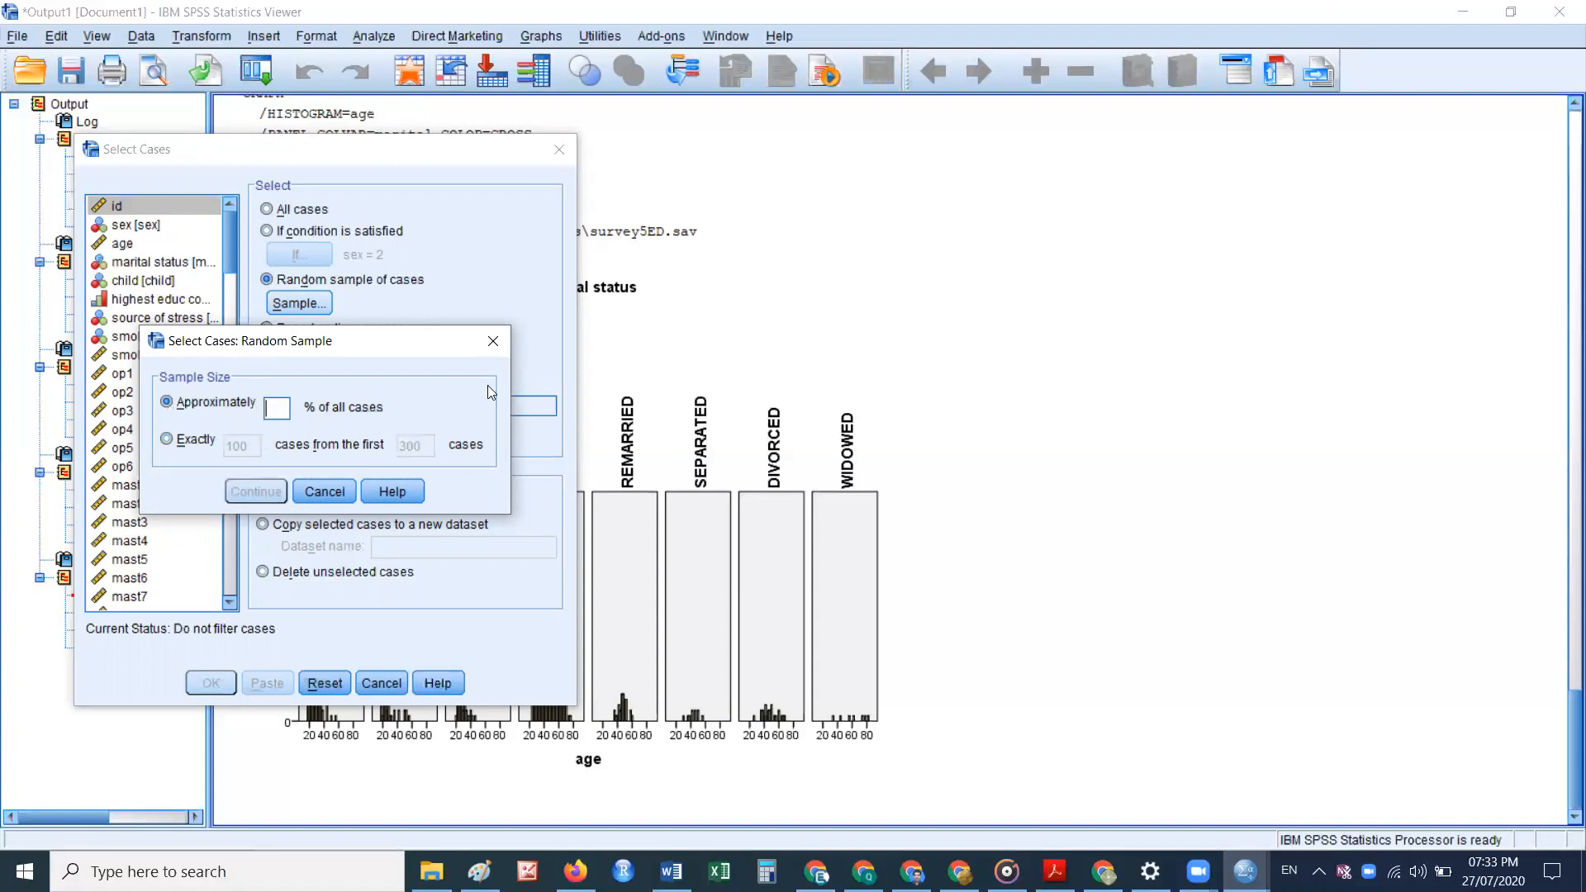
text(10)
click(255, 491)
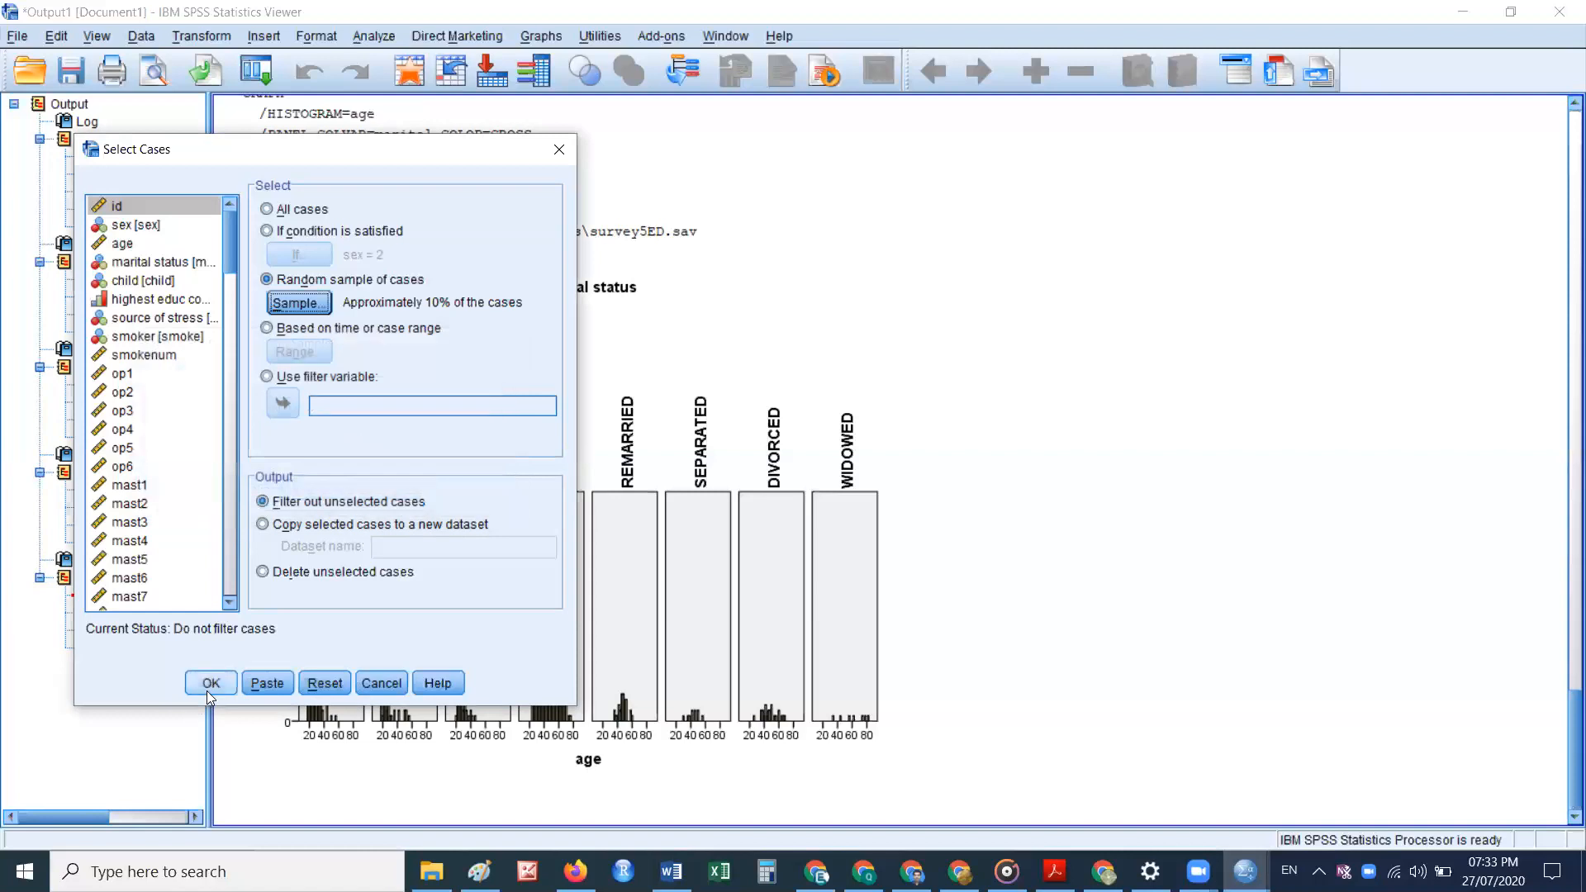
click(211, 683)
Step: Examine in the Data Editor which case rows are filtered out by the random sample
scroll(623, 471, up, 3)
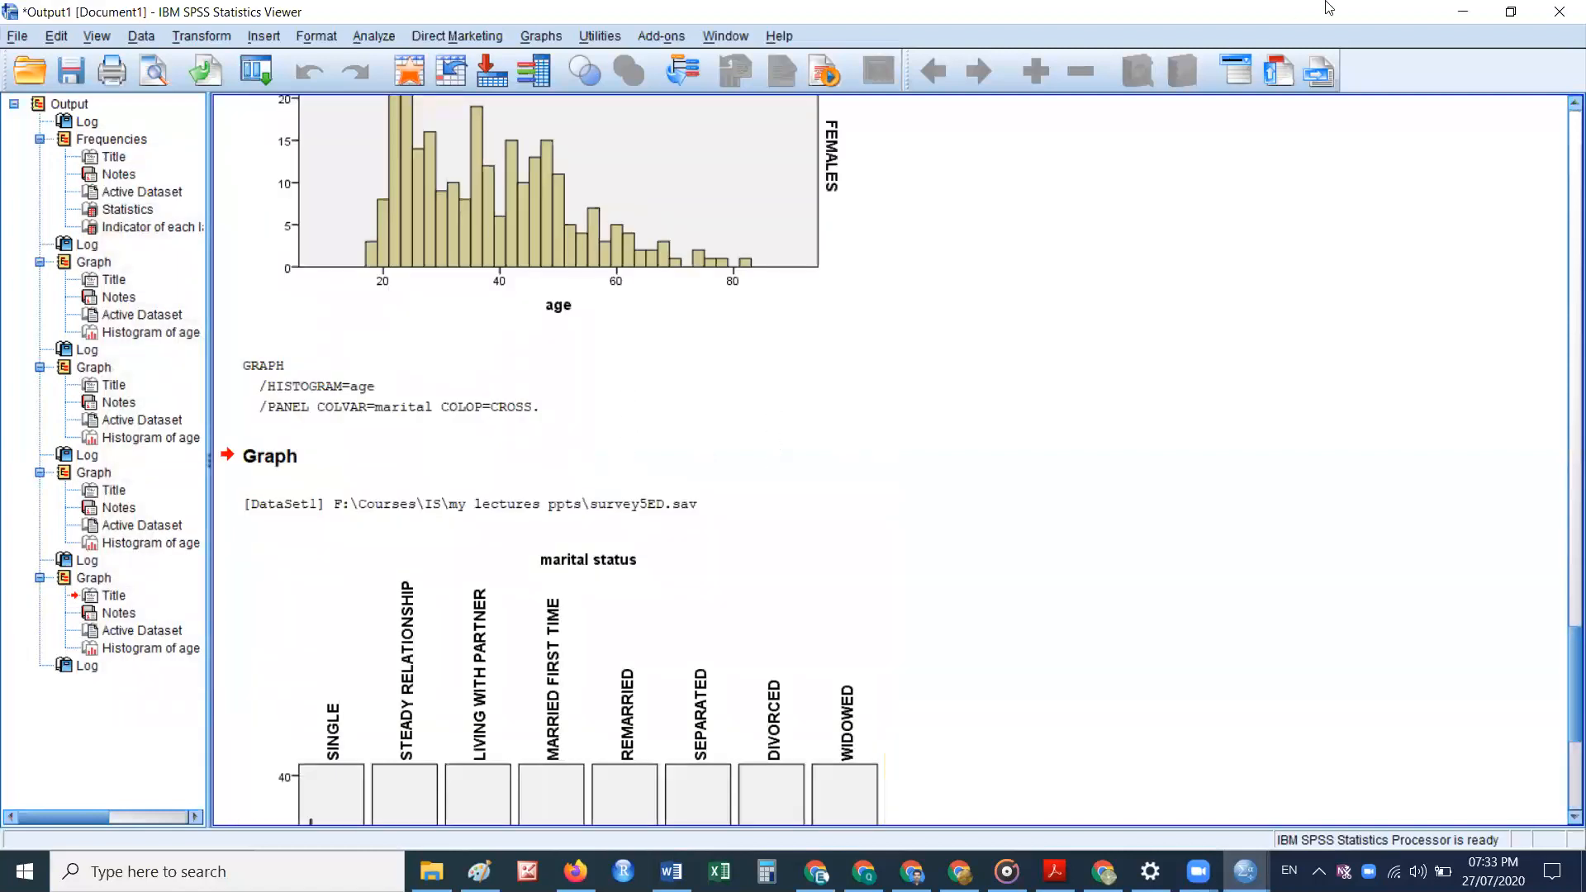
click(1462, 18)
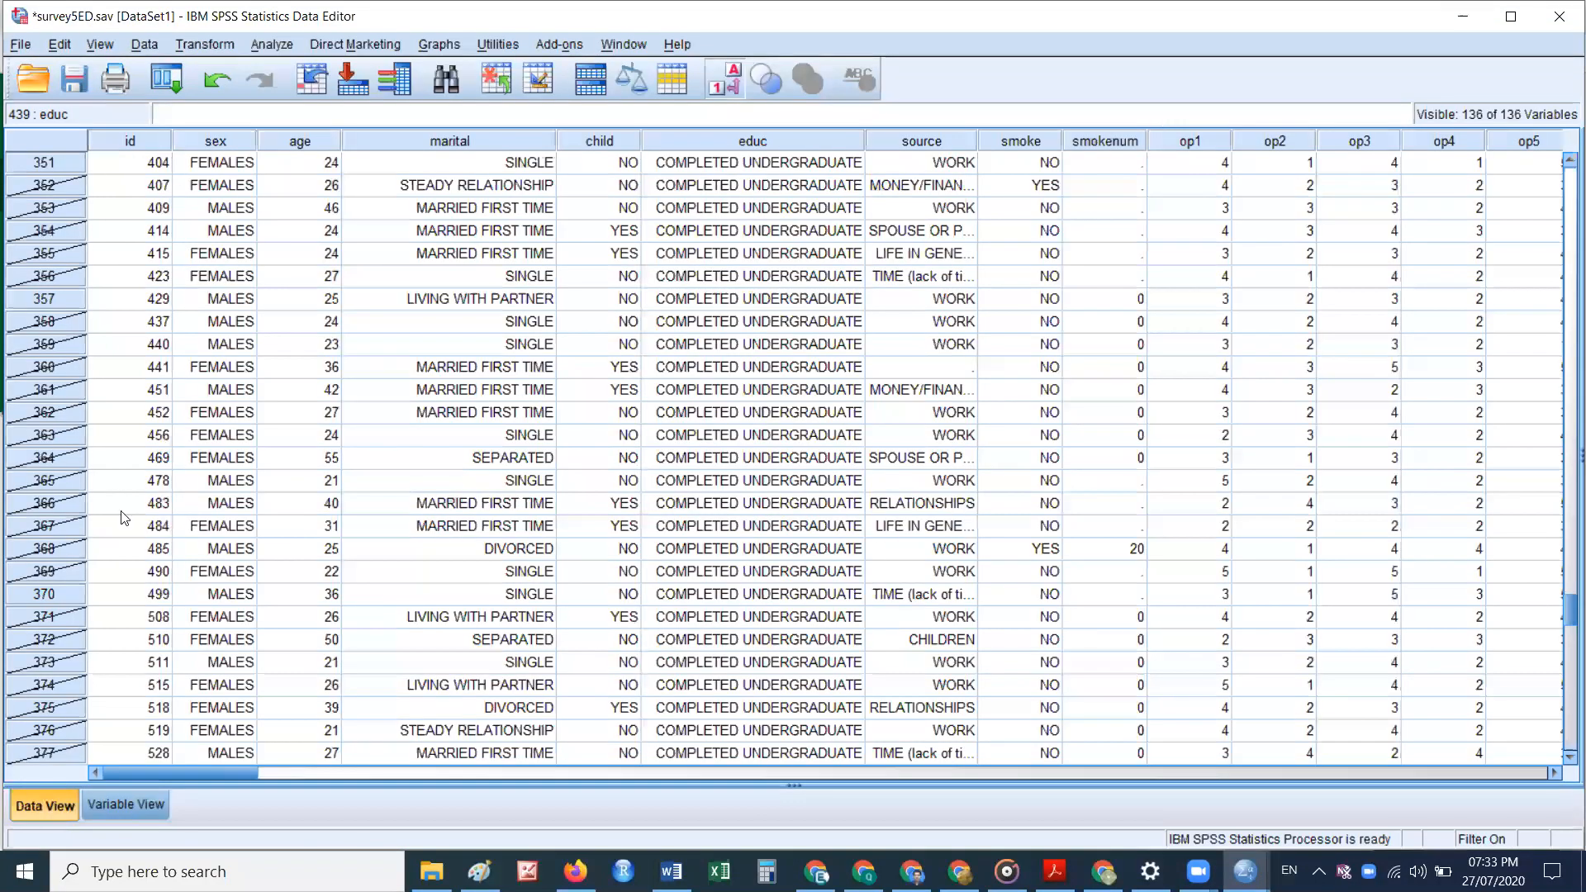
scroll(125, 516, up, 10)
scroll(123, 512, up, 15)
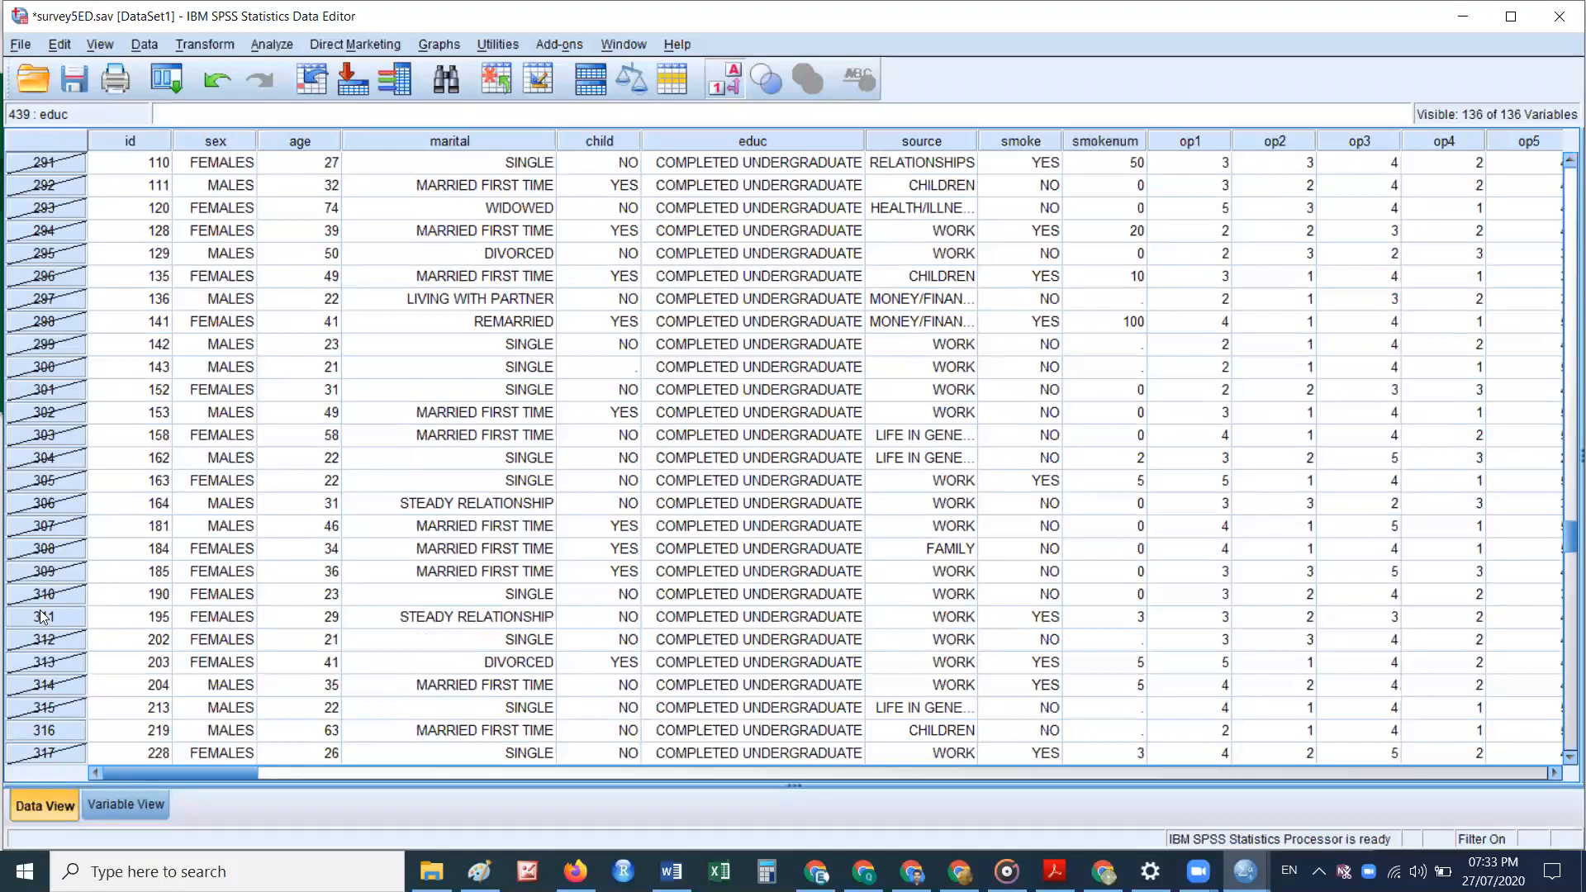
scroll(71, 618, down, 1)
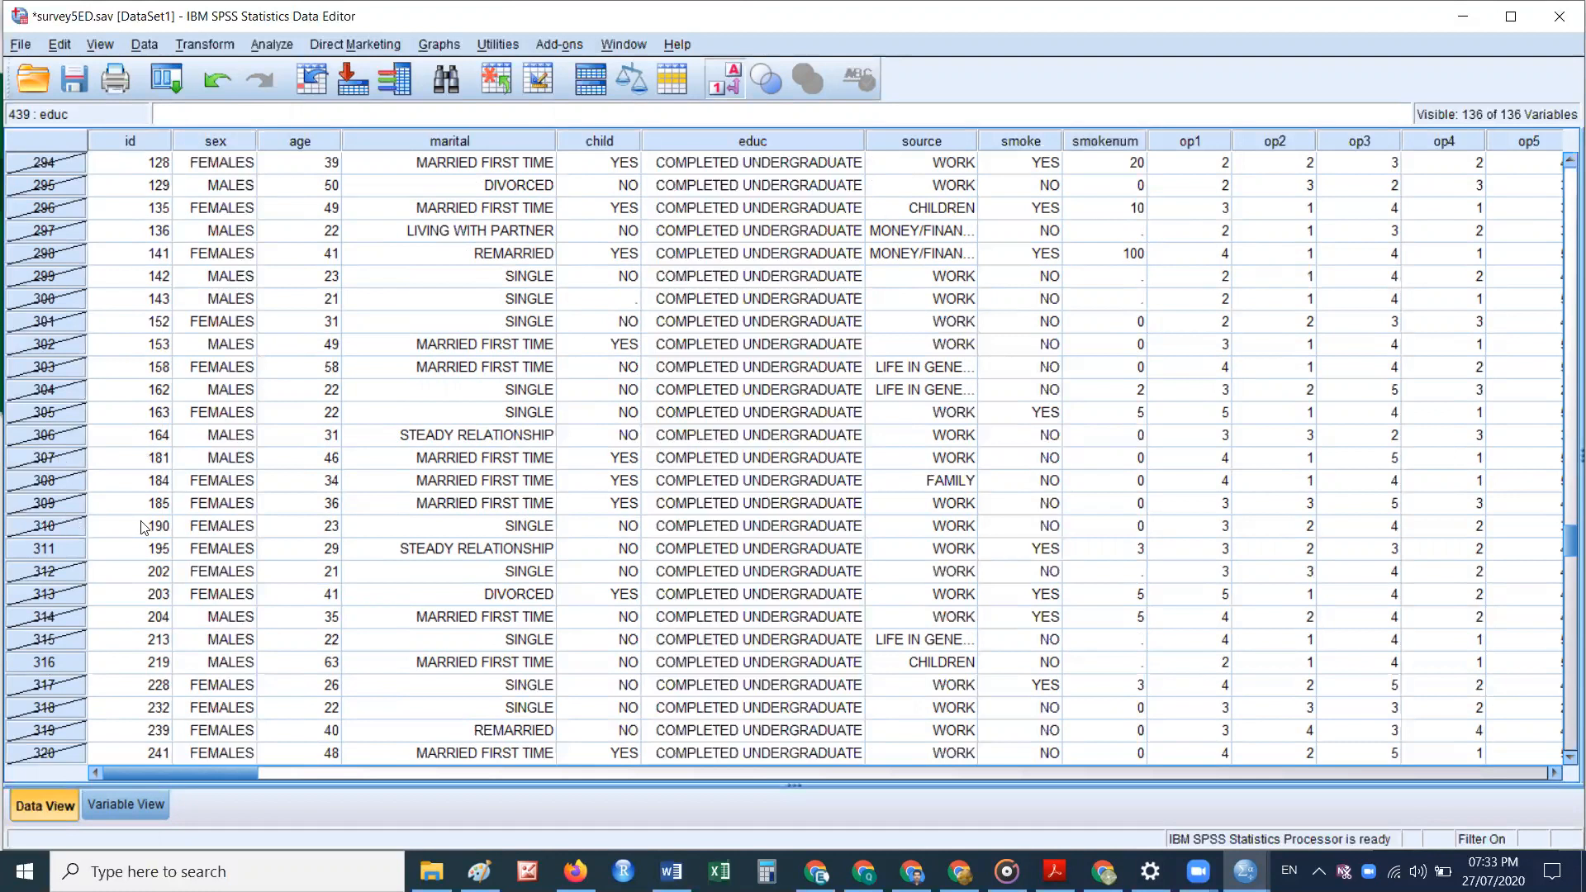
scroll(145, 527, down, 11)
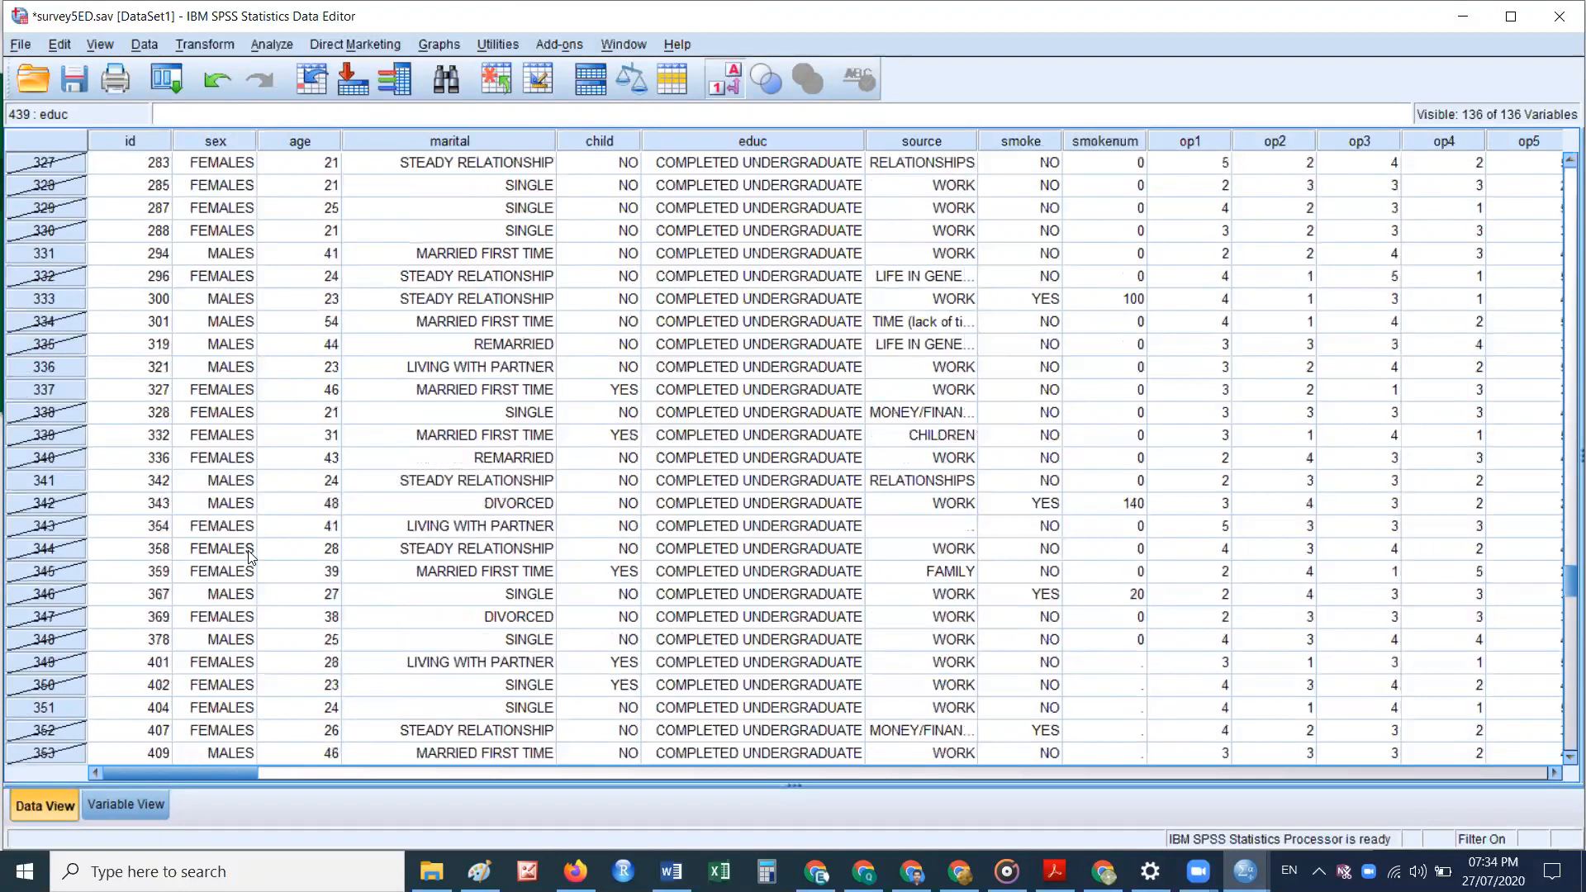
scroll(250, 557, down, 1)
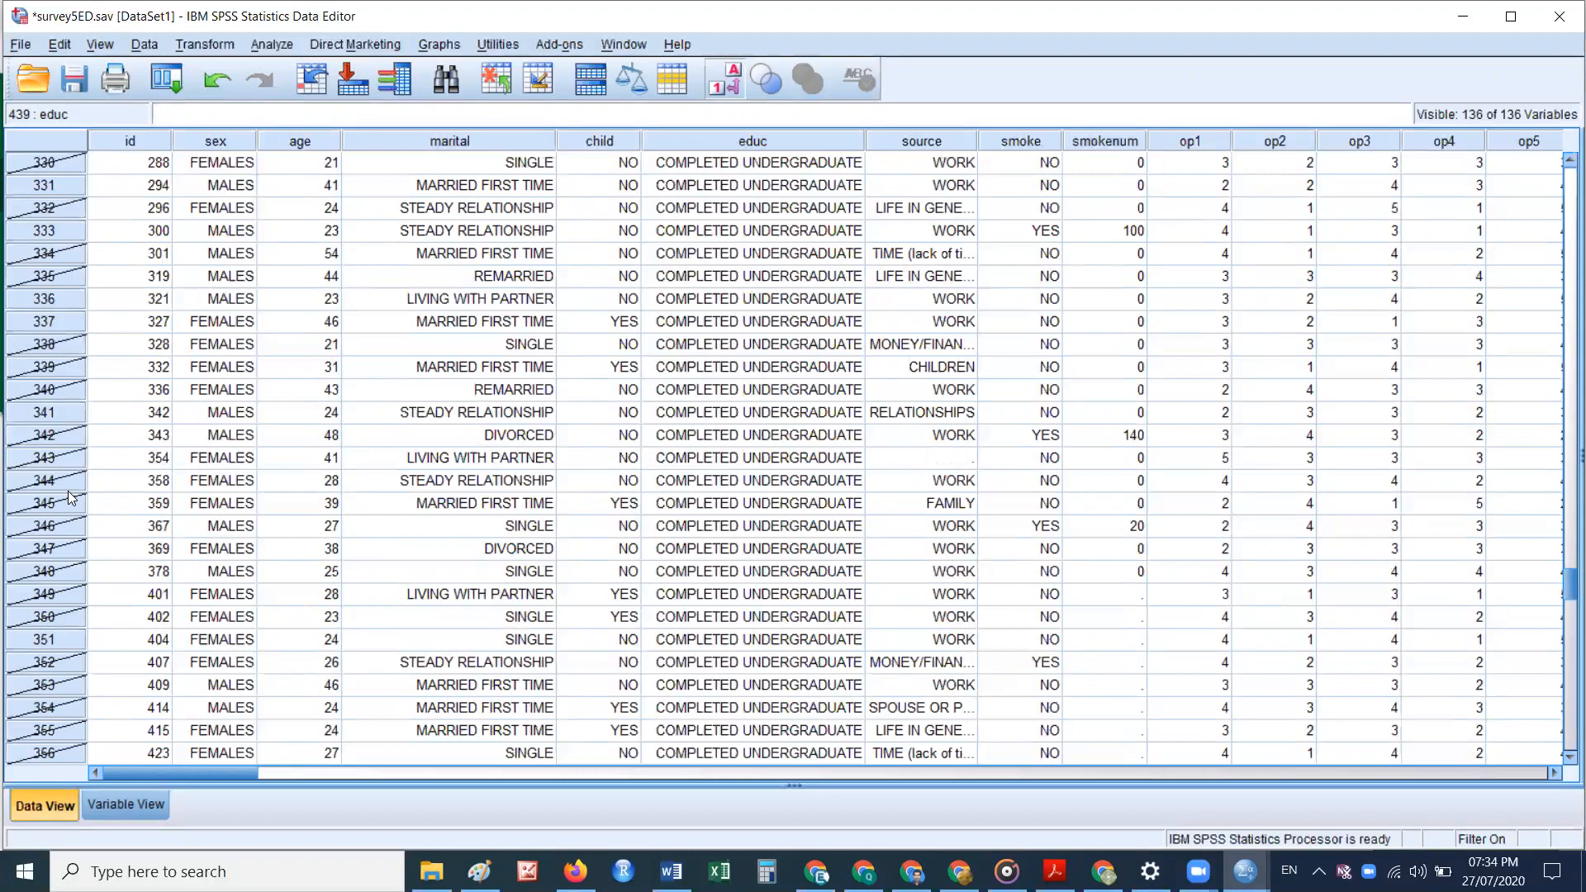
Step: Remove the random sample filter by selecting all cases again, and return to the Data Editor
click(157, 45)
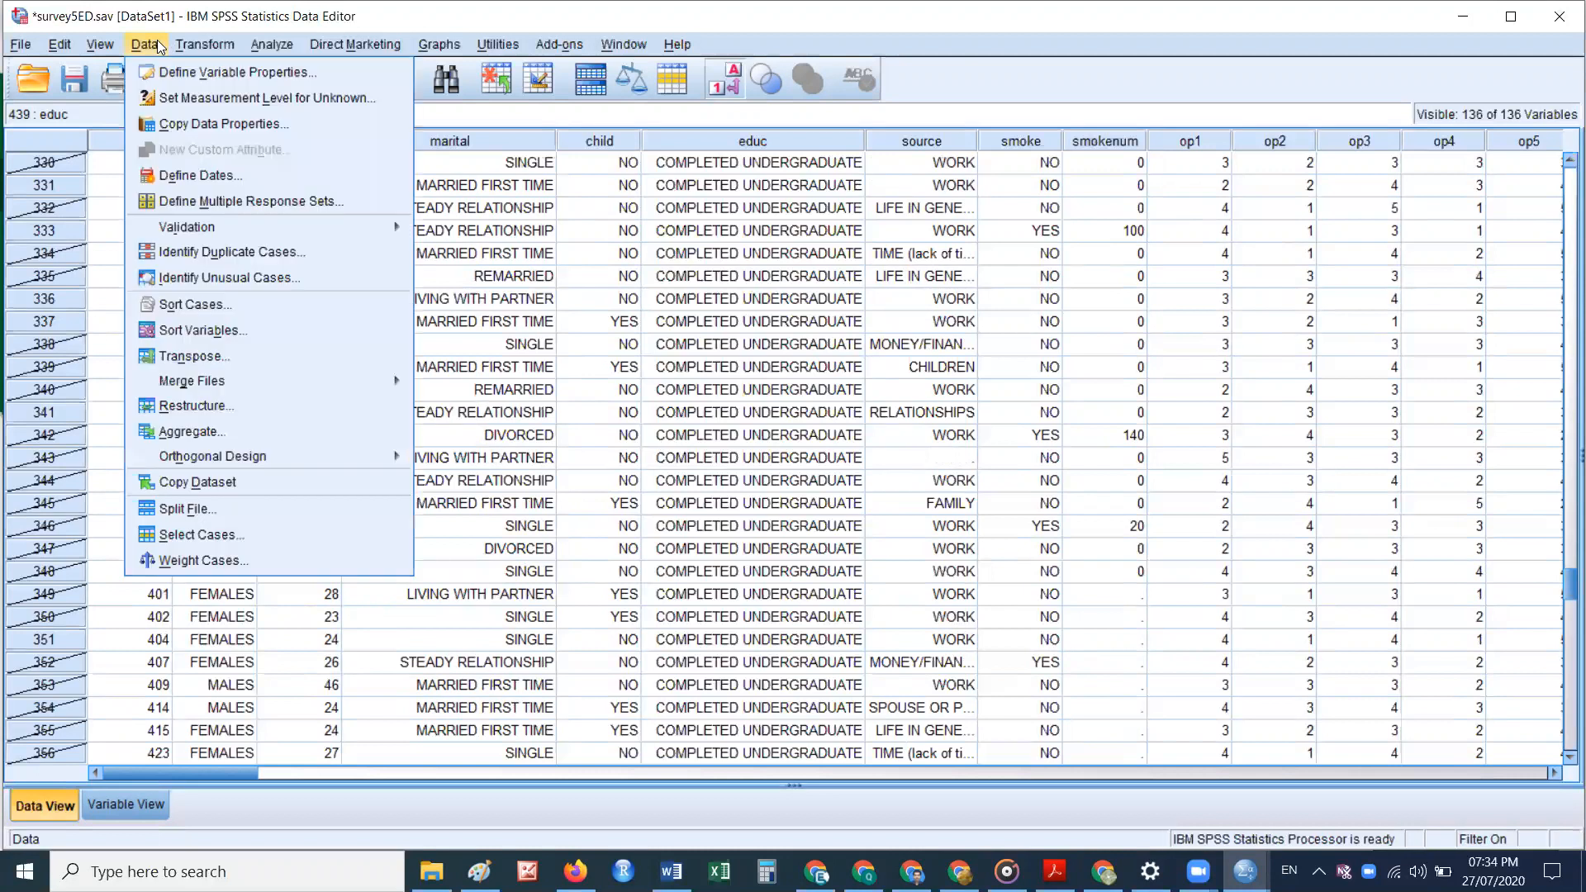
click(253, 533)
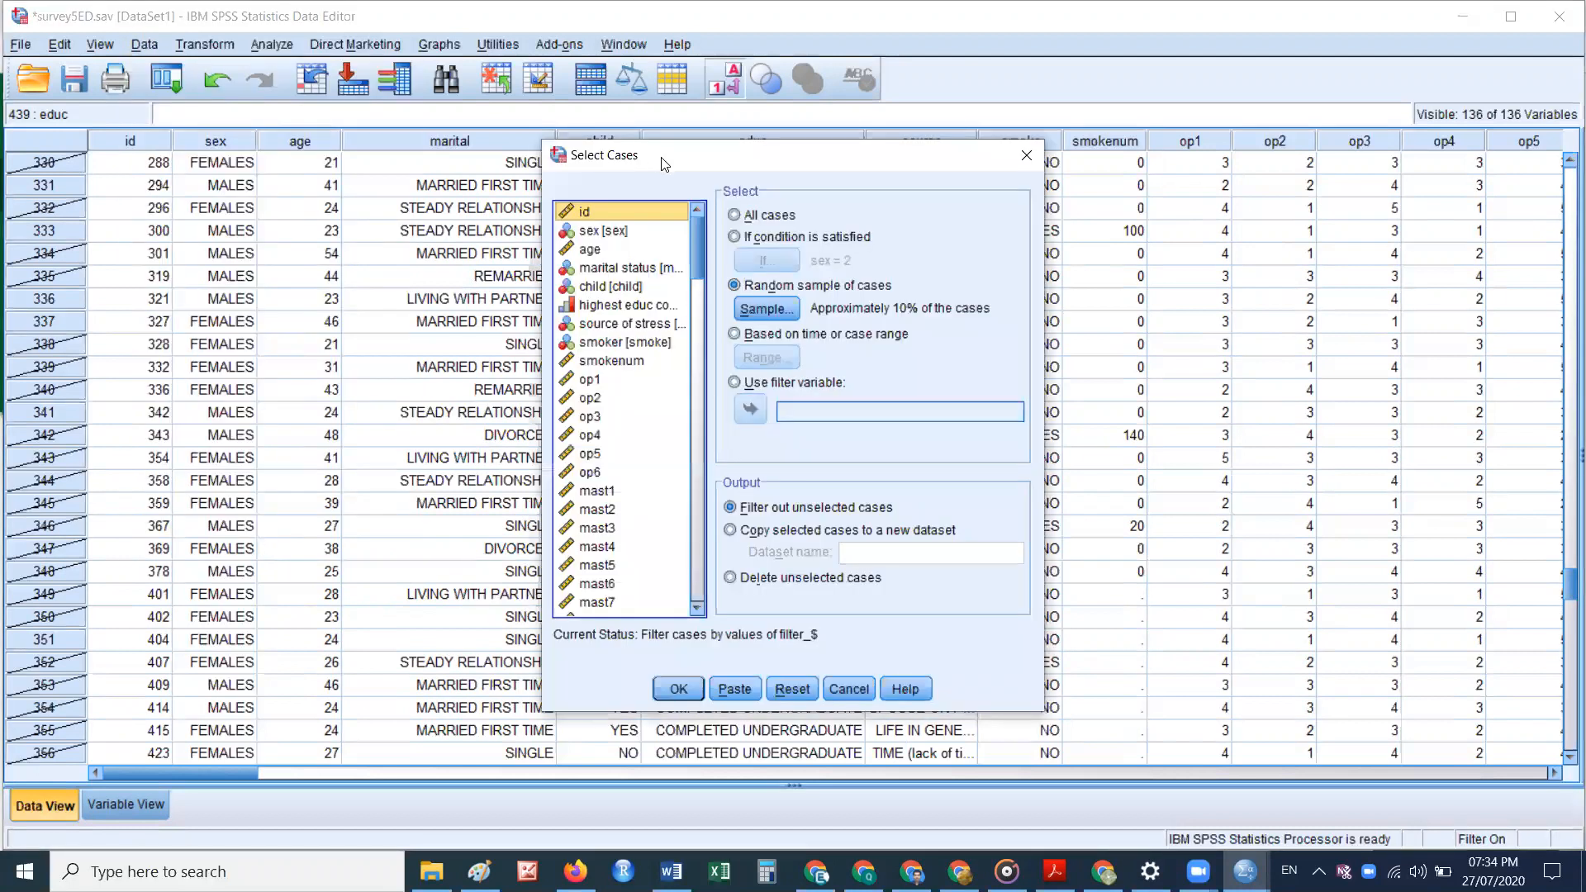
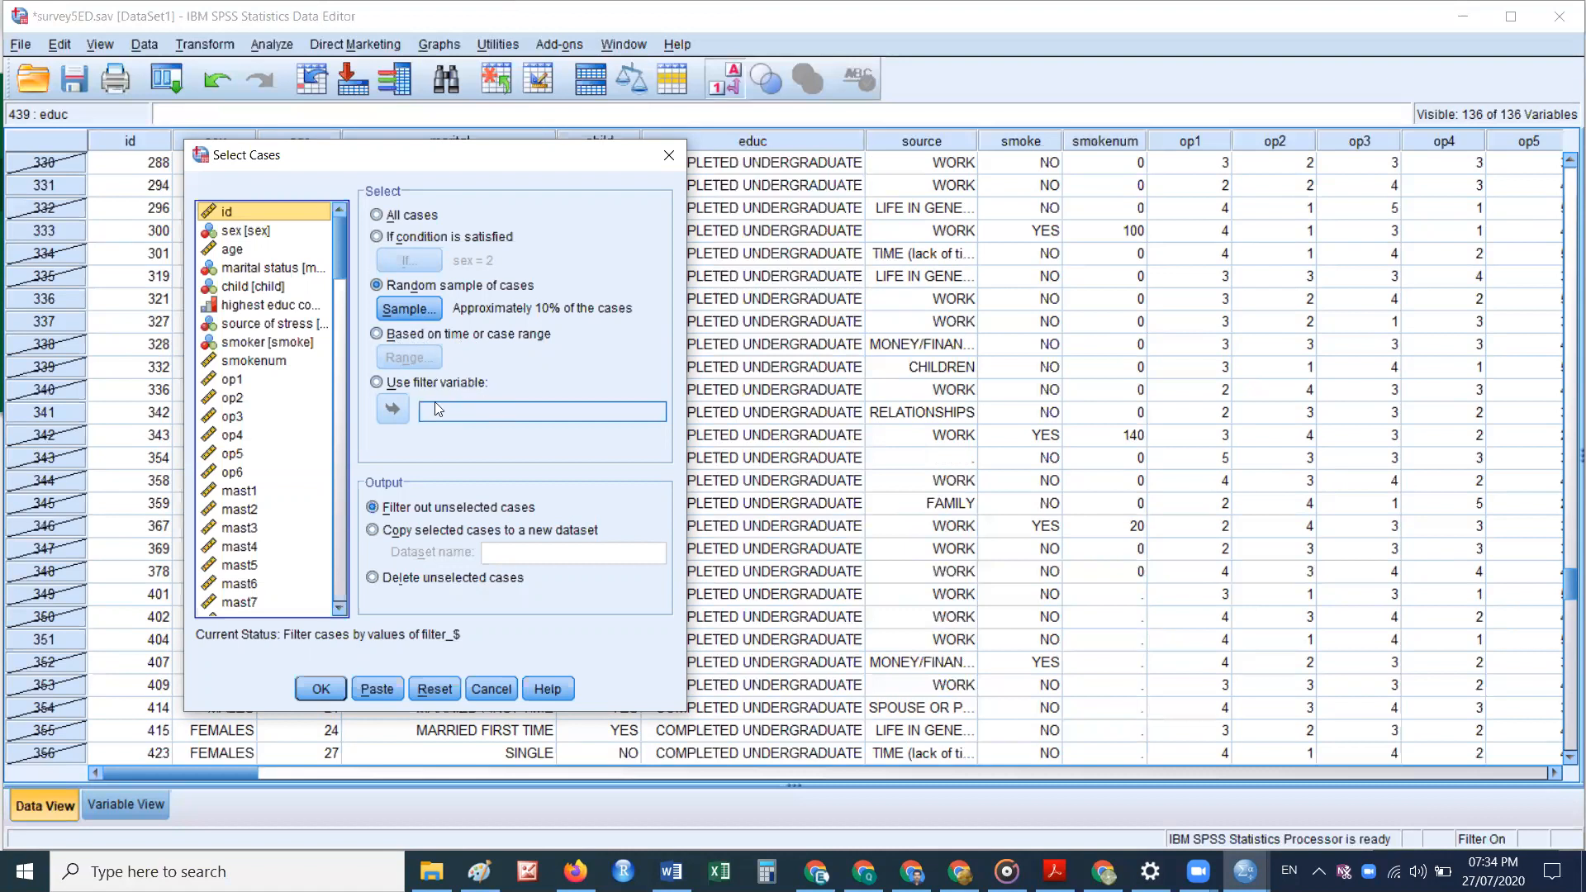
click(388, 215)
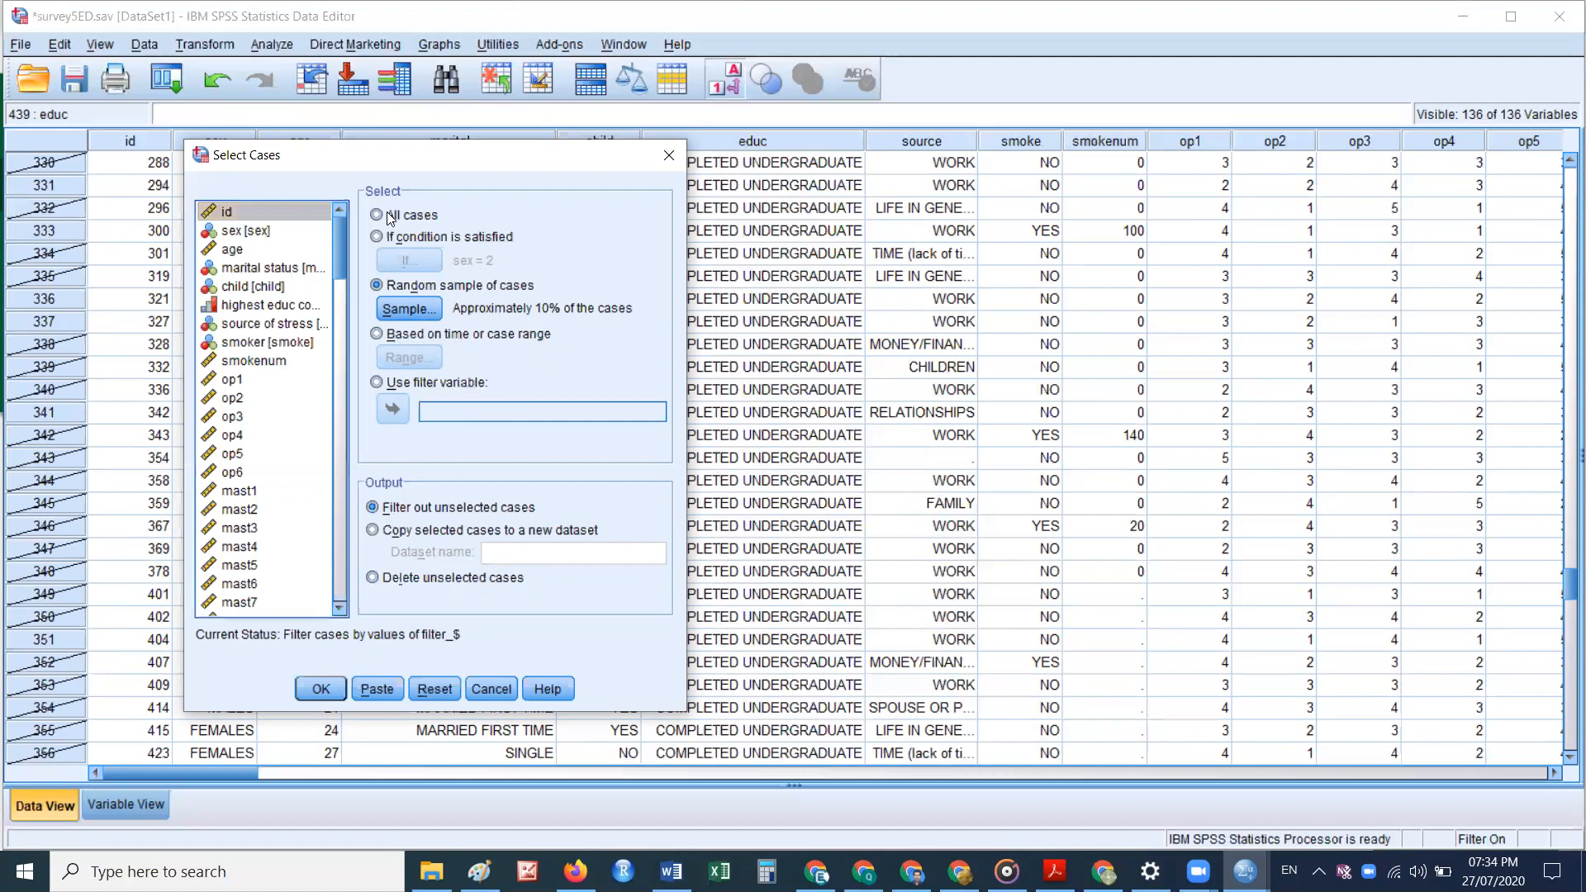
click(377, 237)
key(Down)
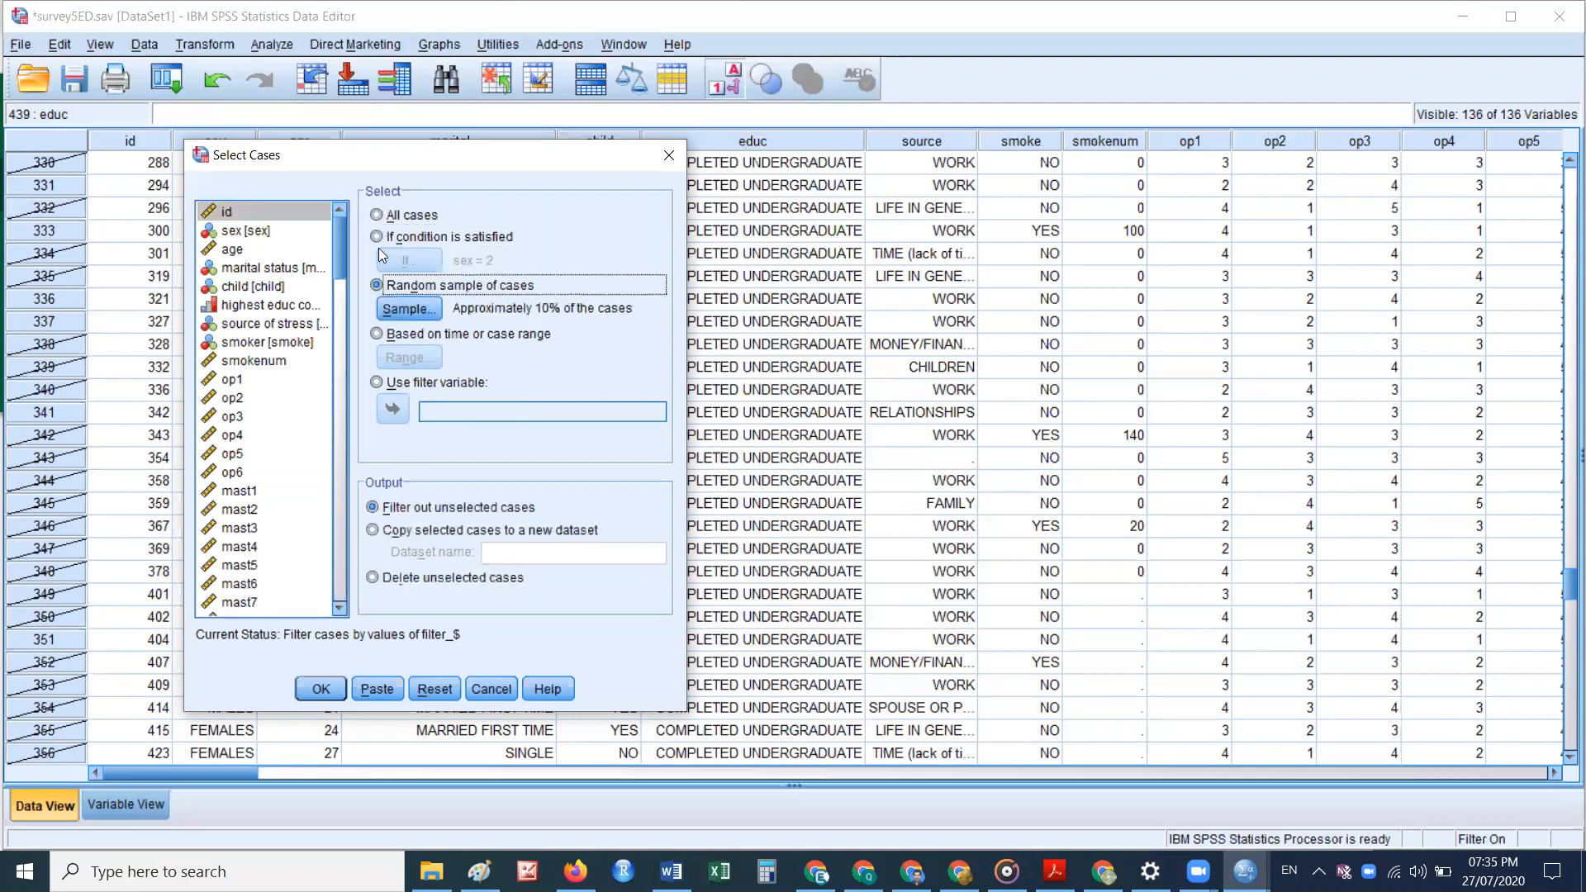
click(377, 217)
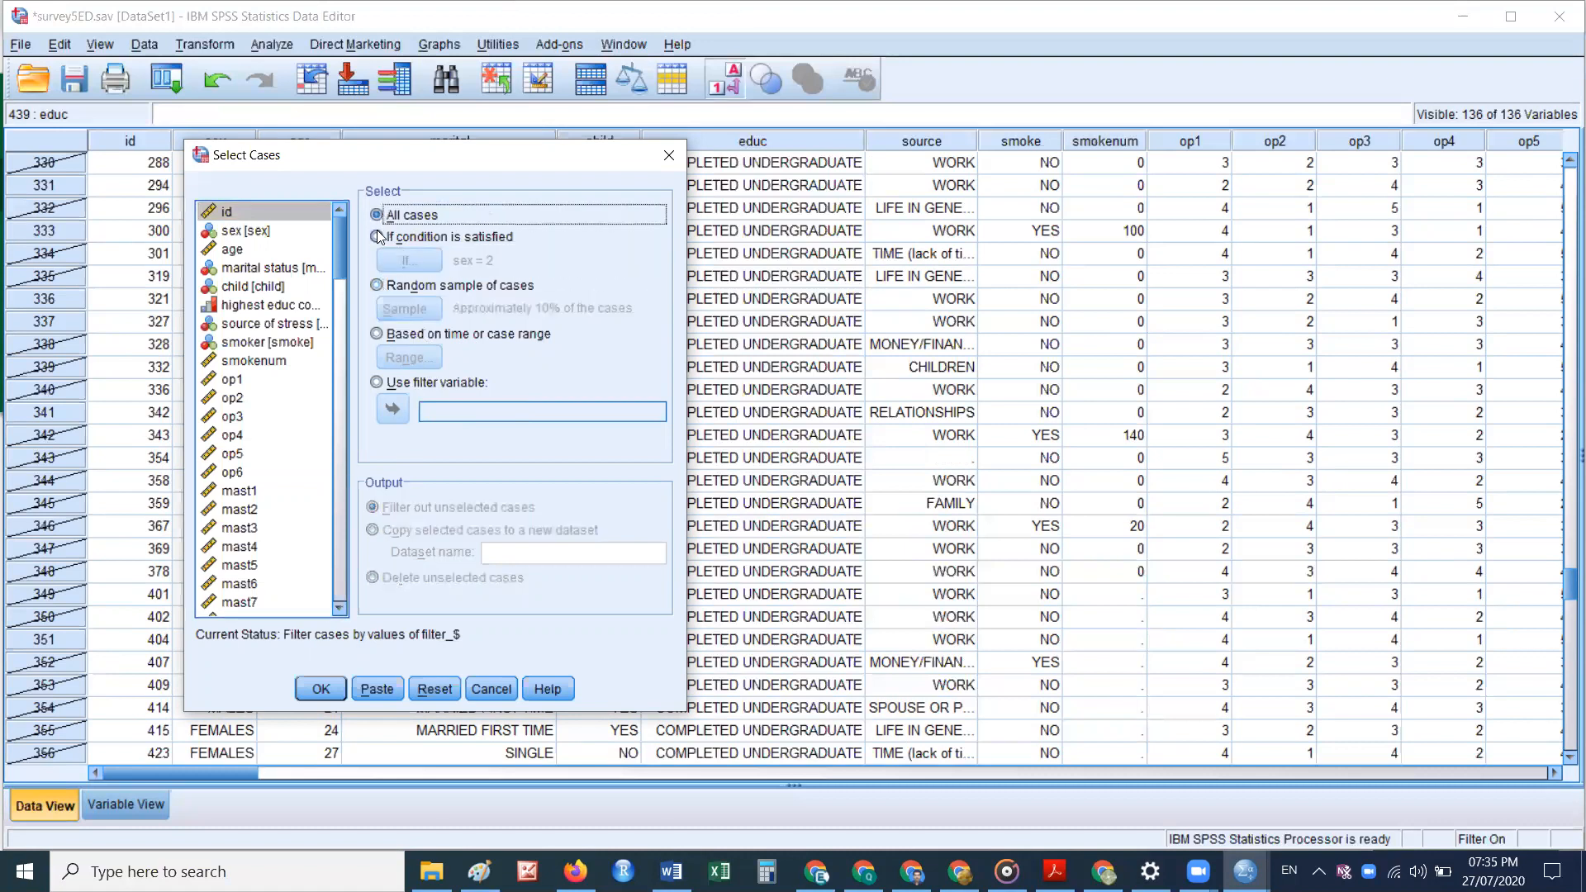
click(376, 231)
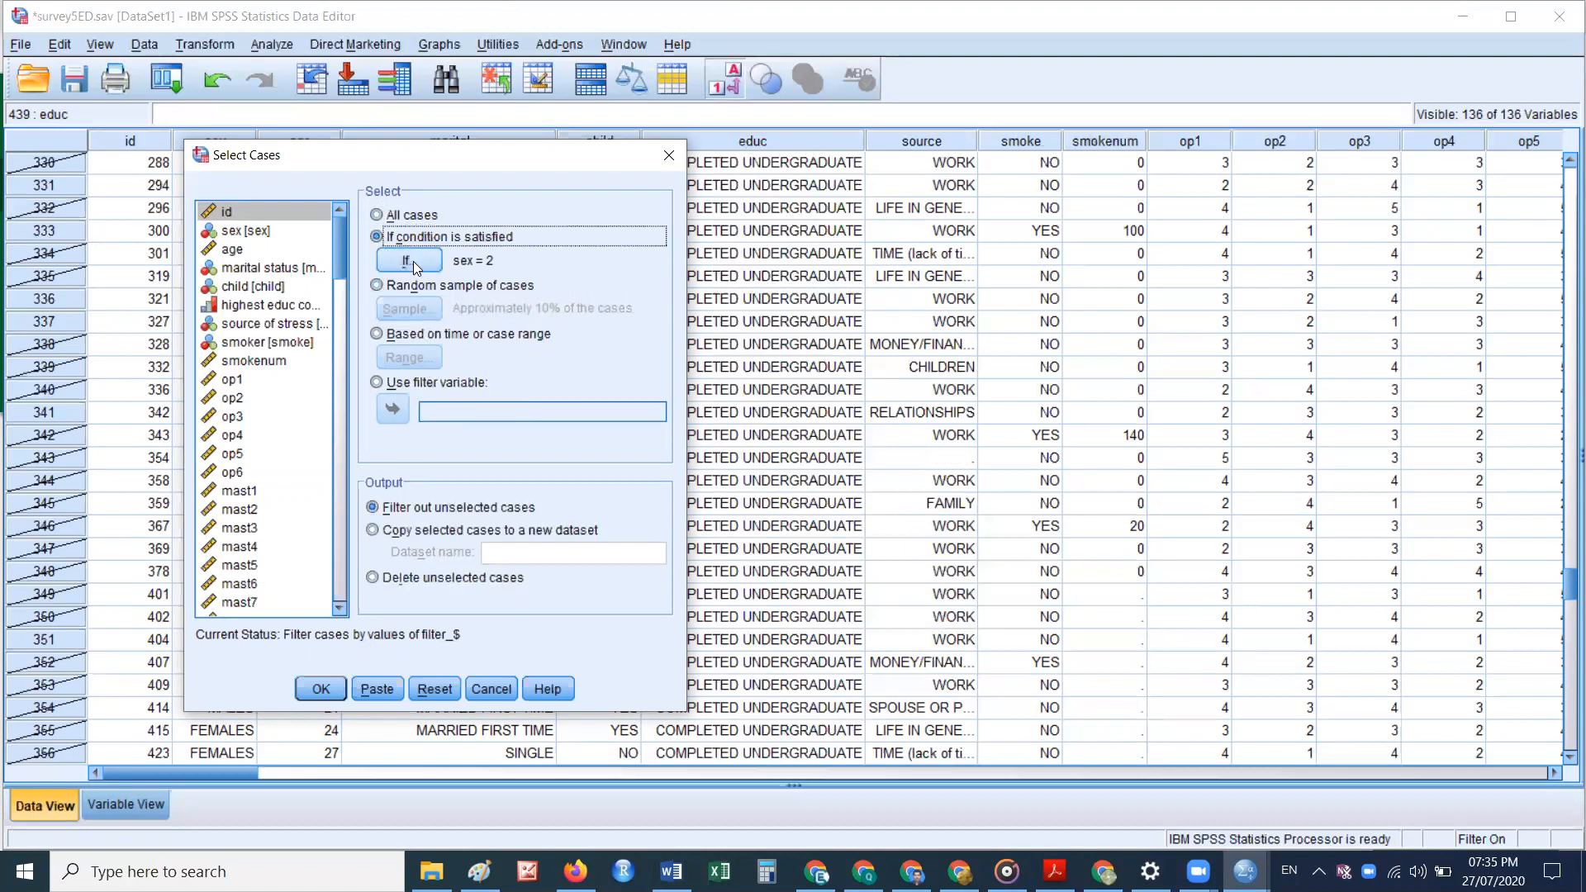
click(378, 286)
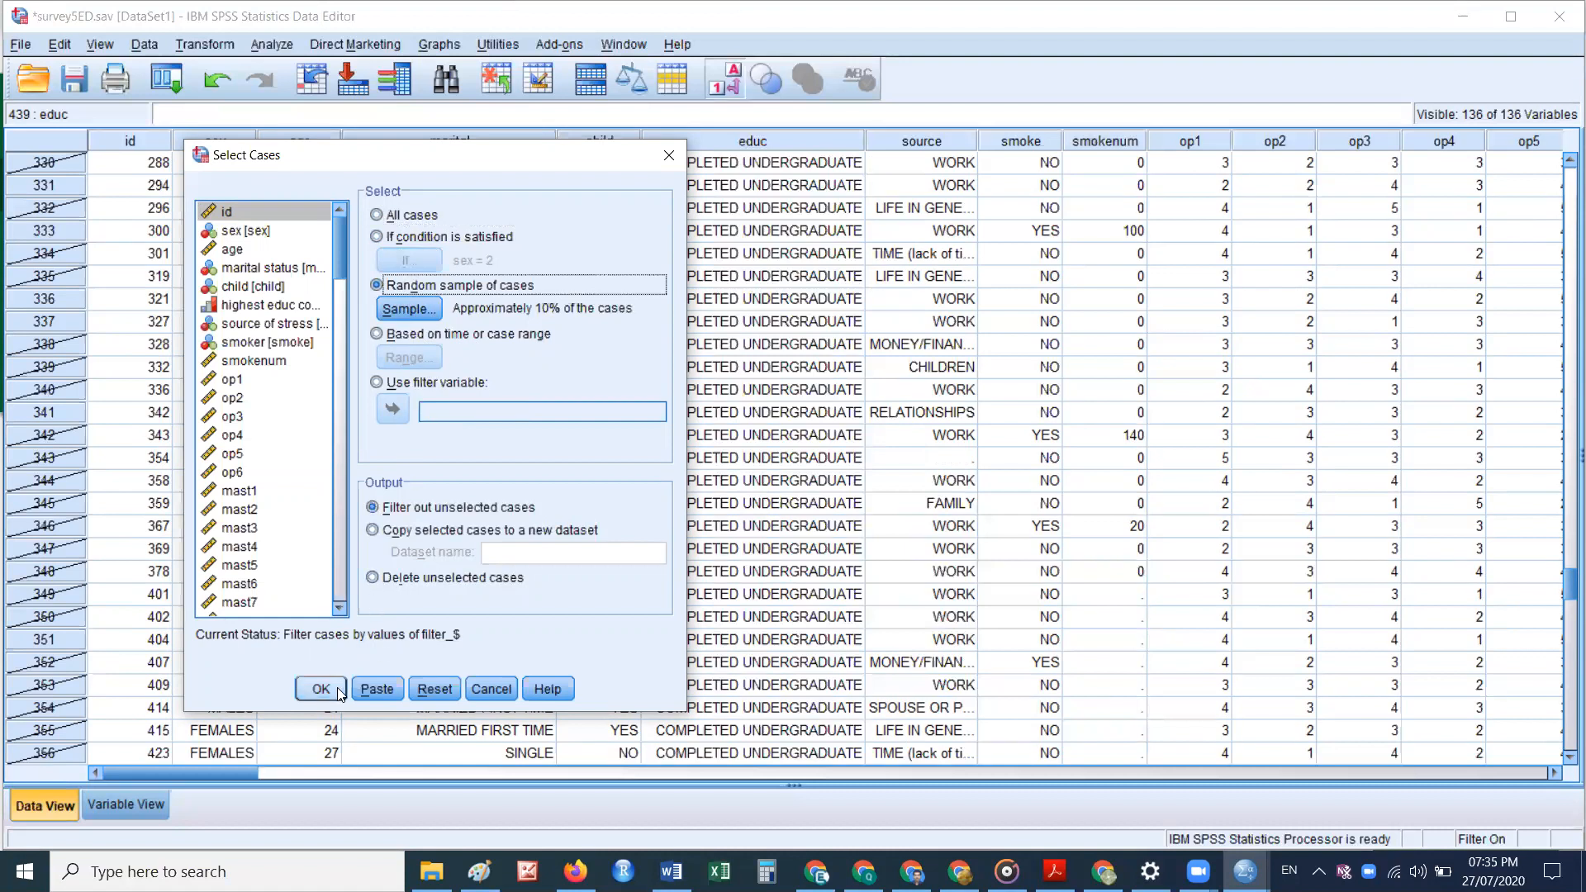
click(380, 214)
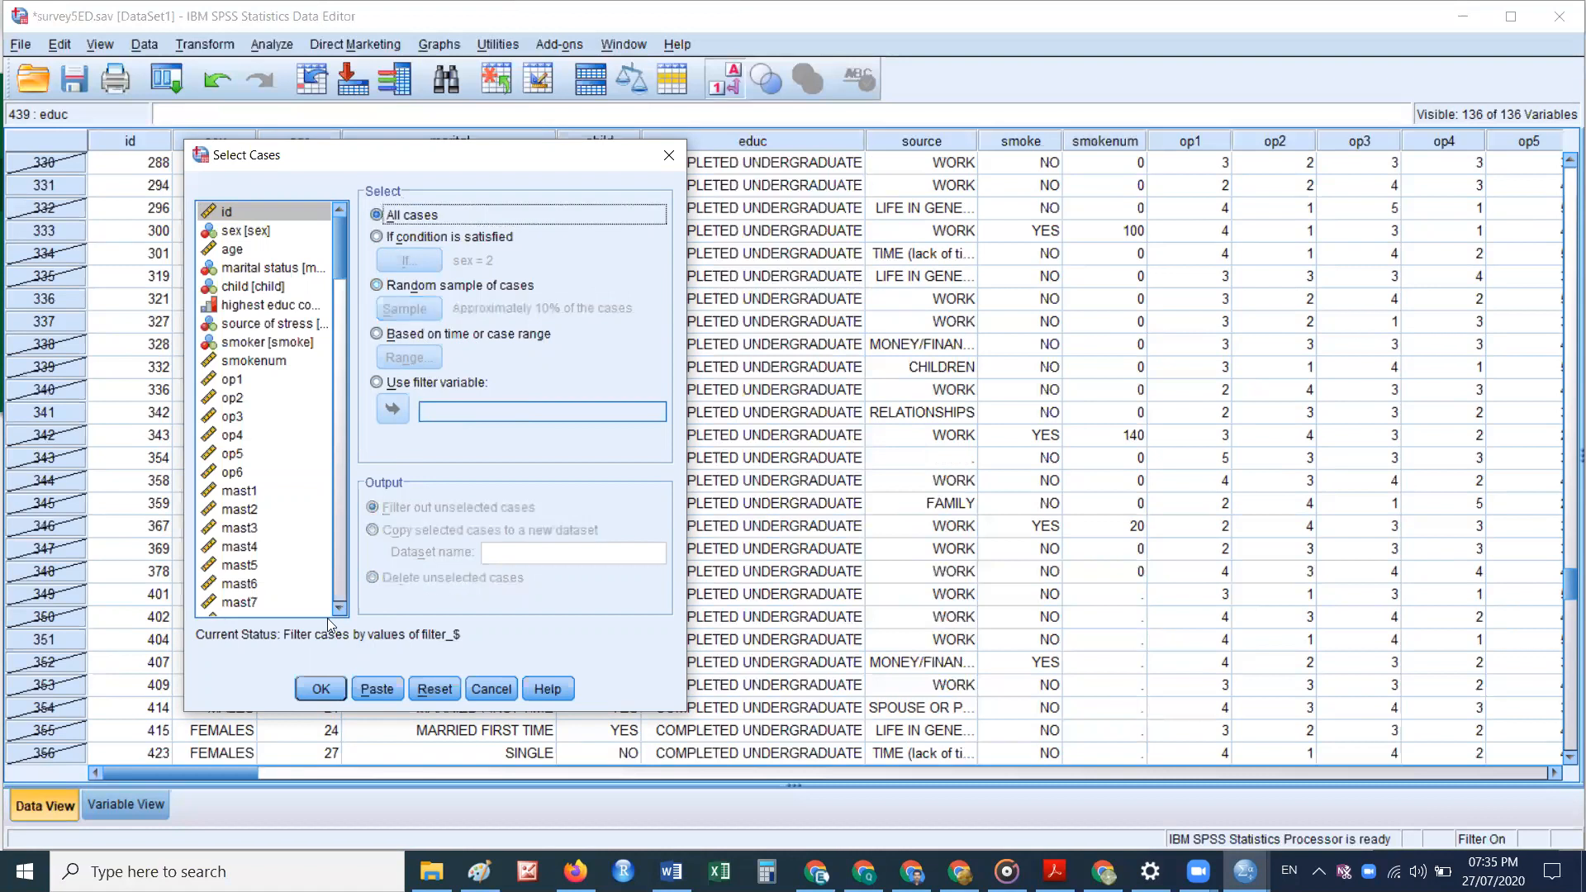
click(323, 692)
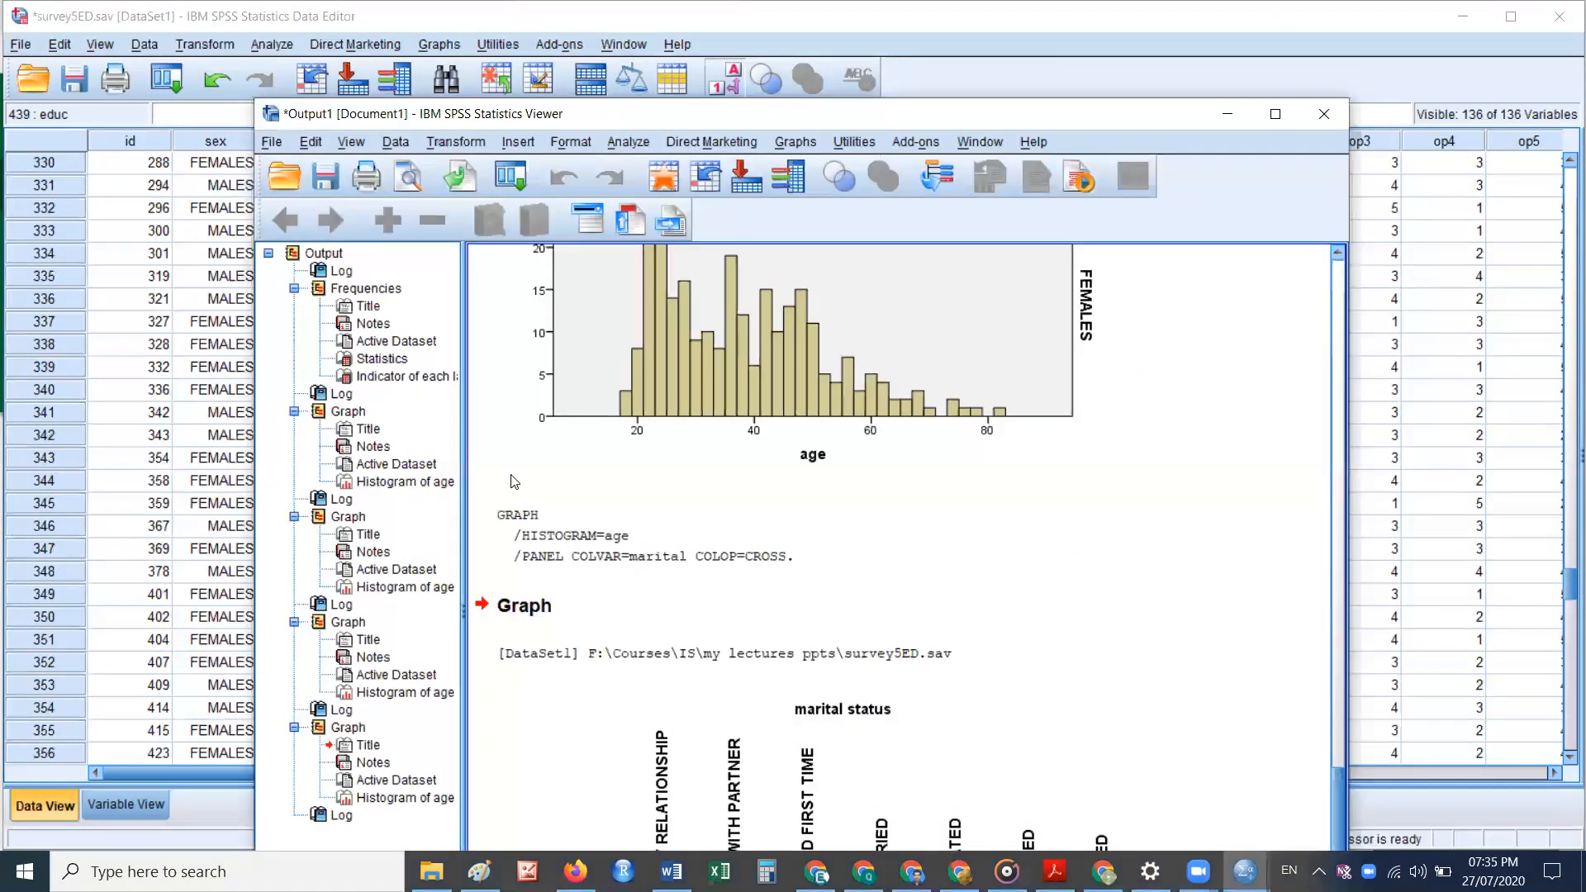
click(1228, 114)
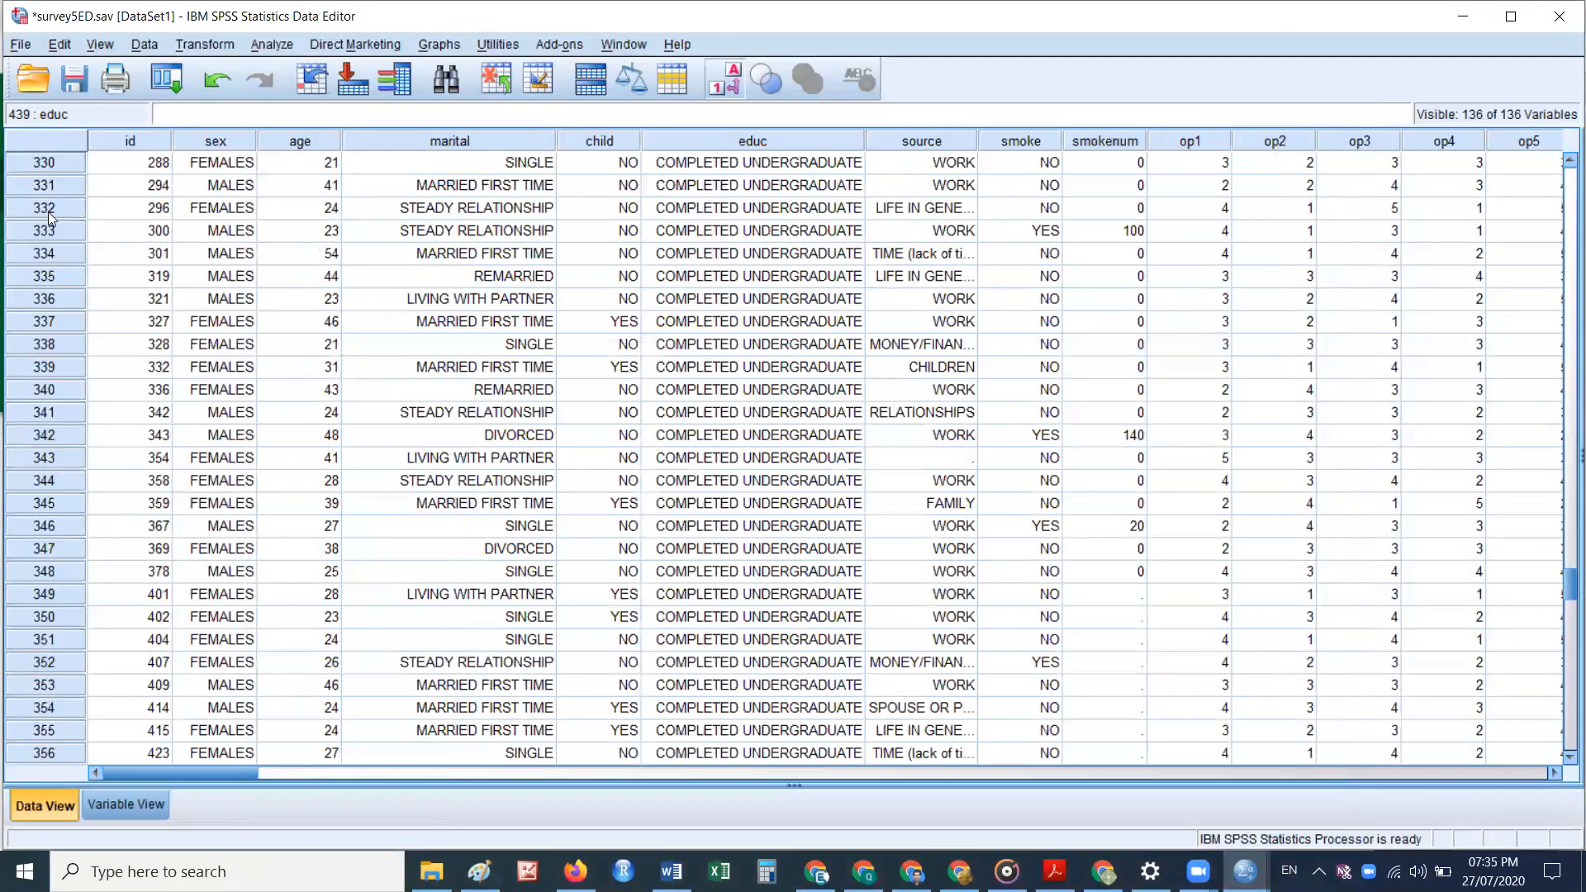
Step: Split the file to compare groups based on sex, sorting the file by the grouping variable
click(153, 45)
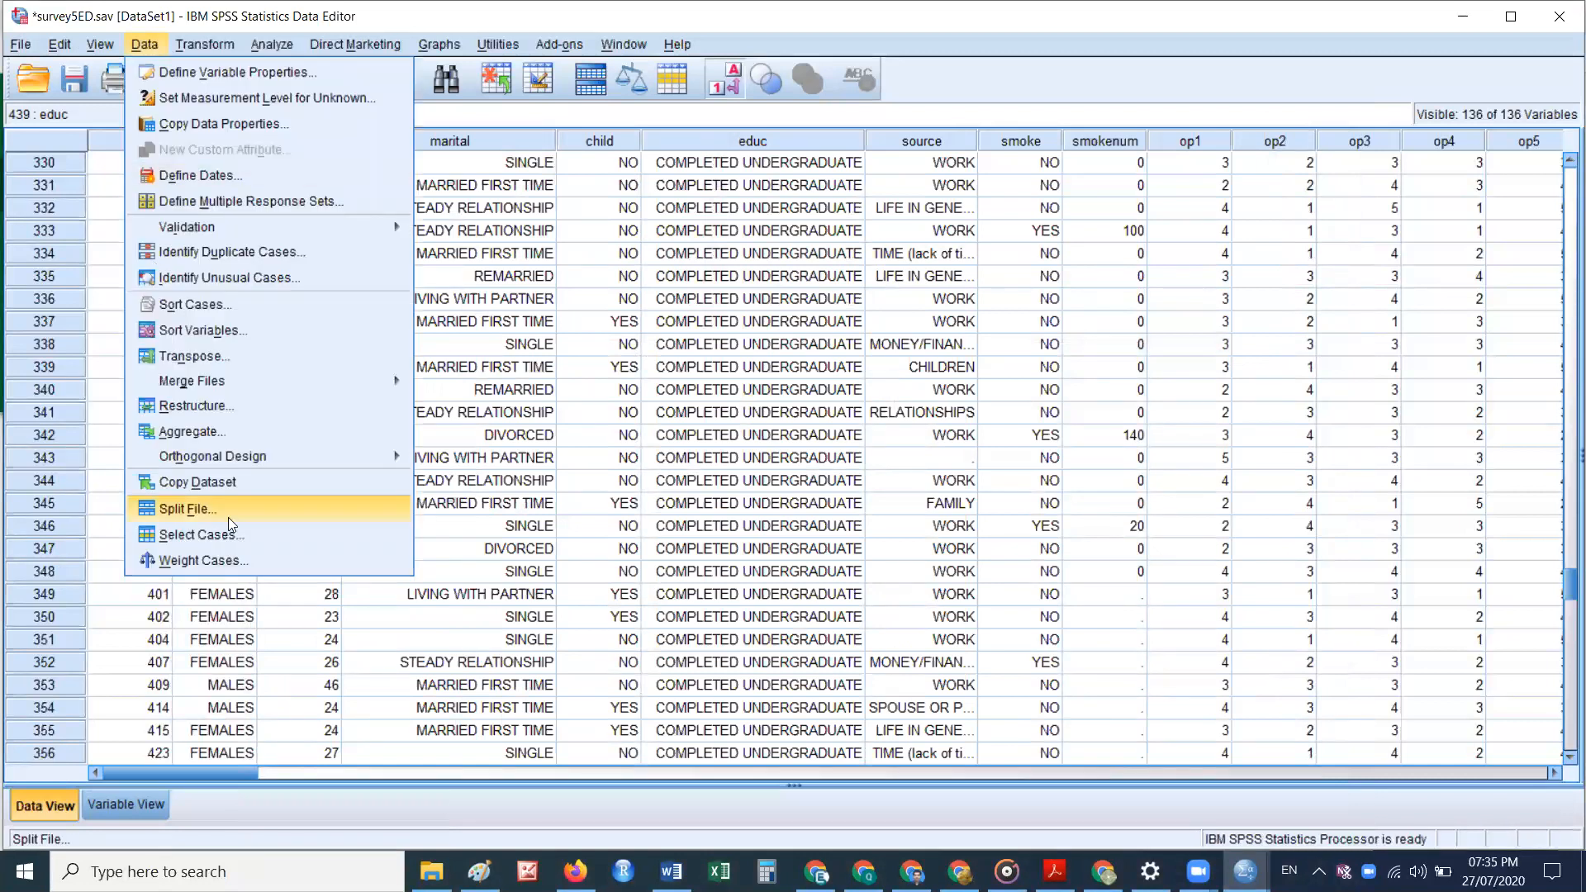
click(269, 512)
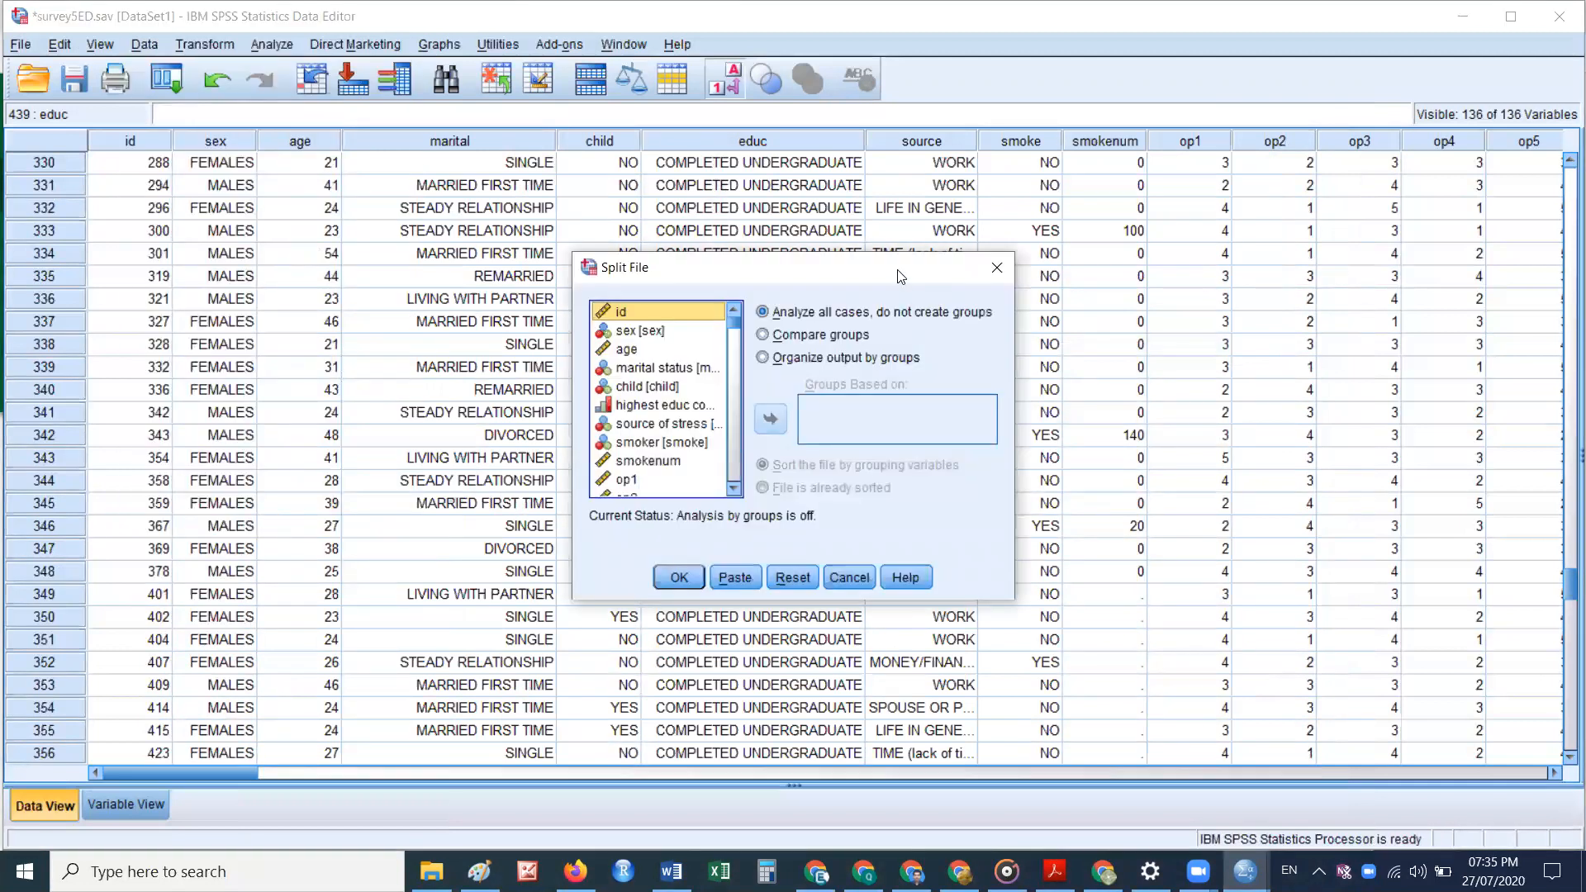
drag(900, 276, 571, 278)
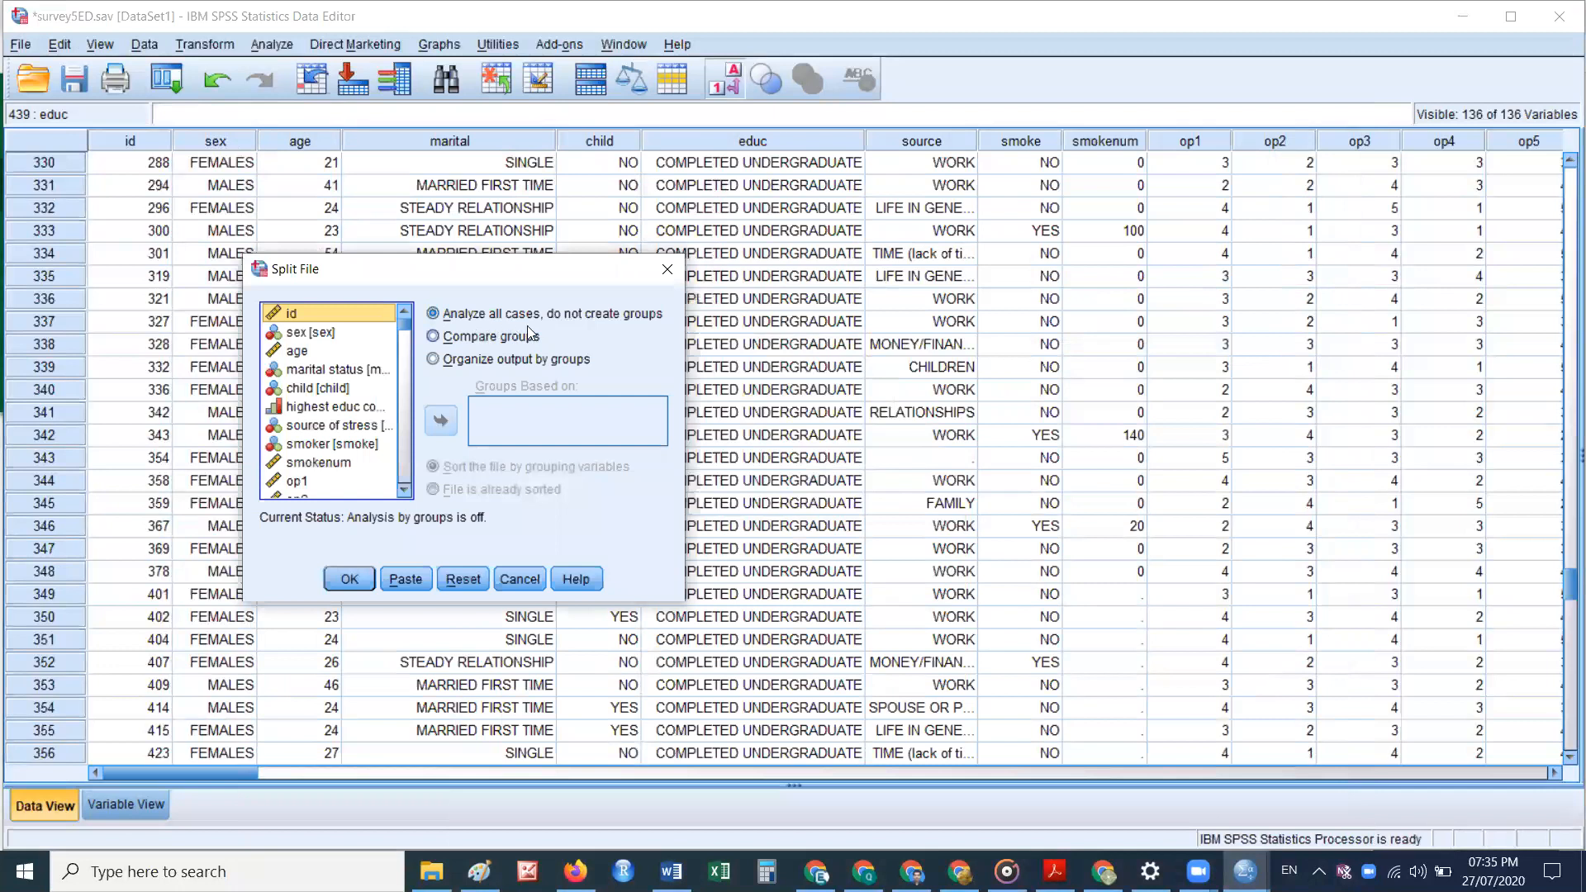
click(429, 339)
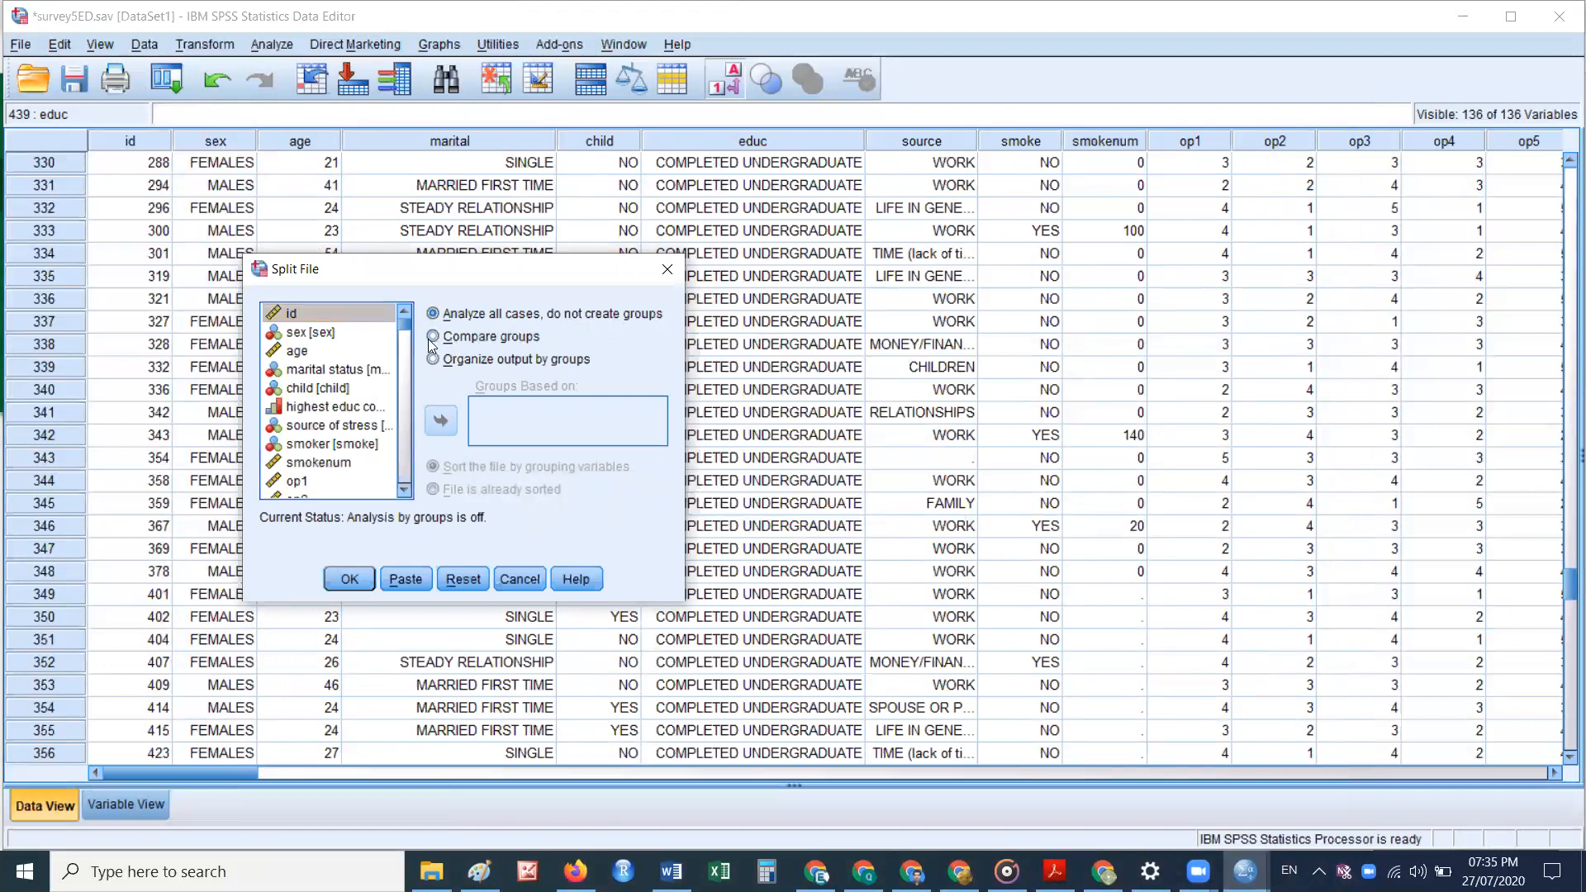
click(480, 319)
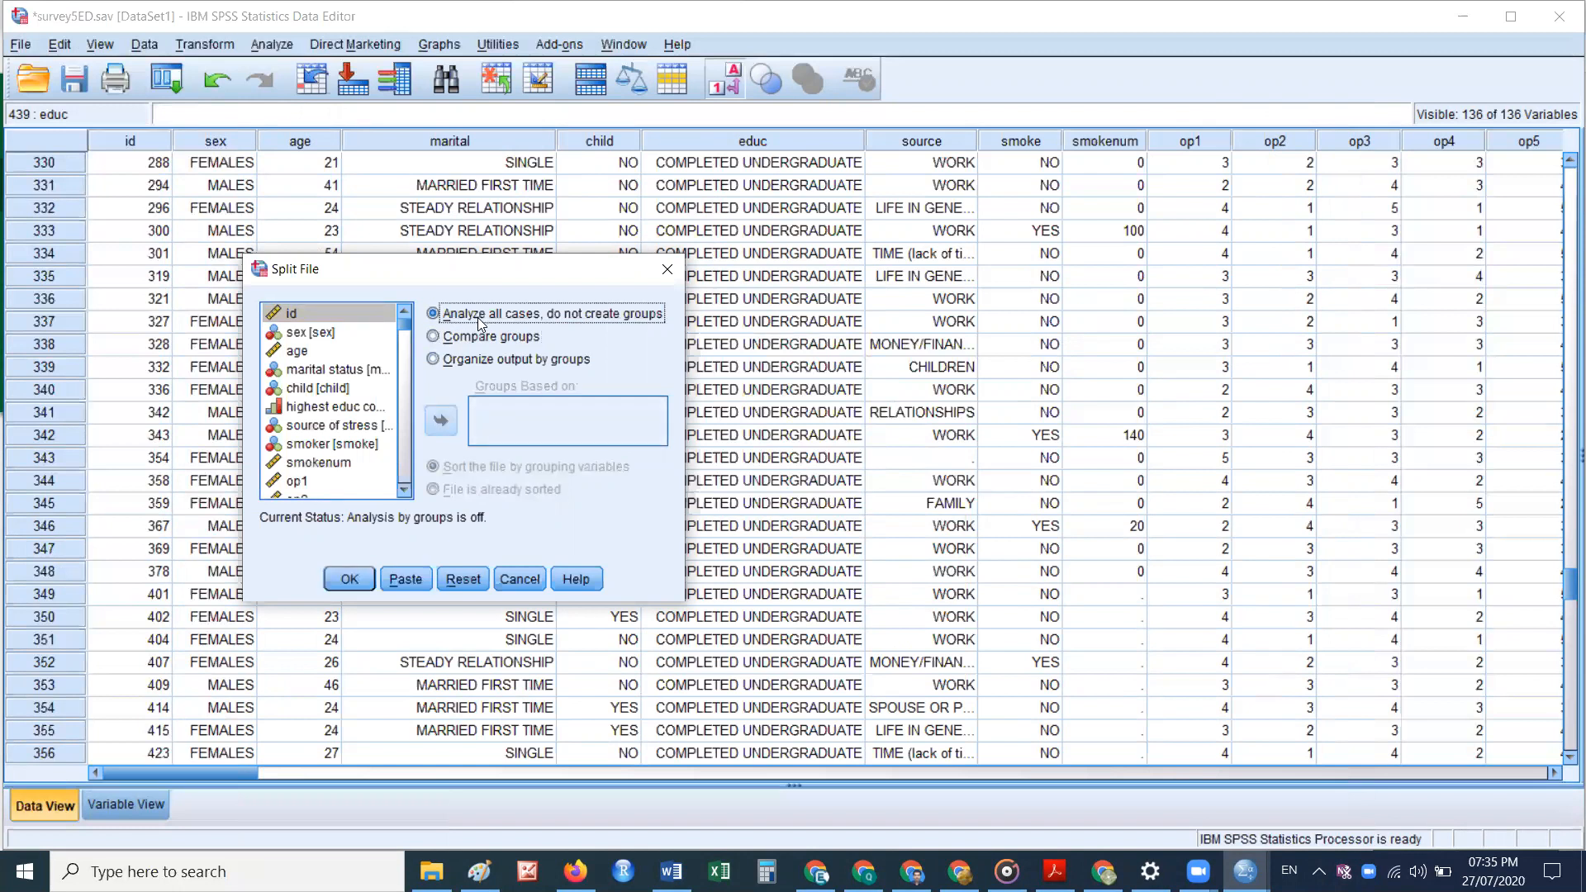
click(475, 338)
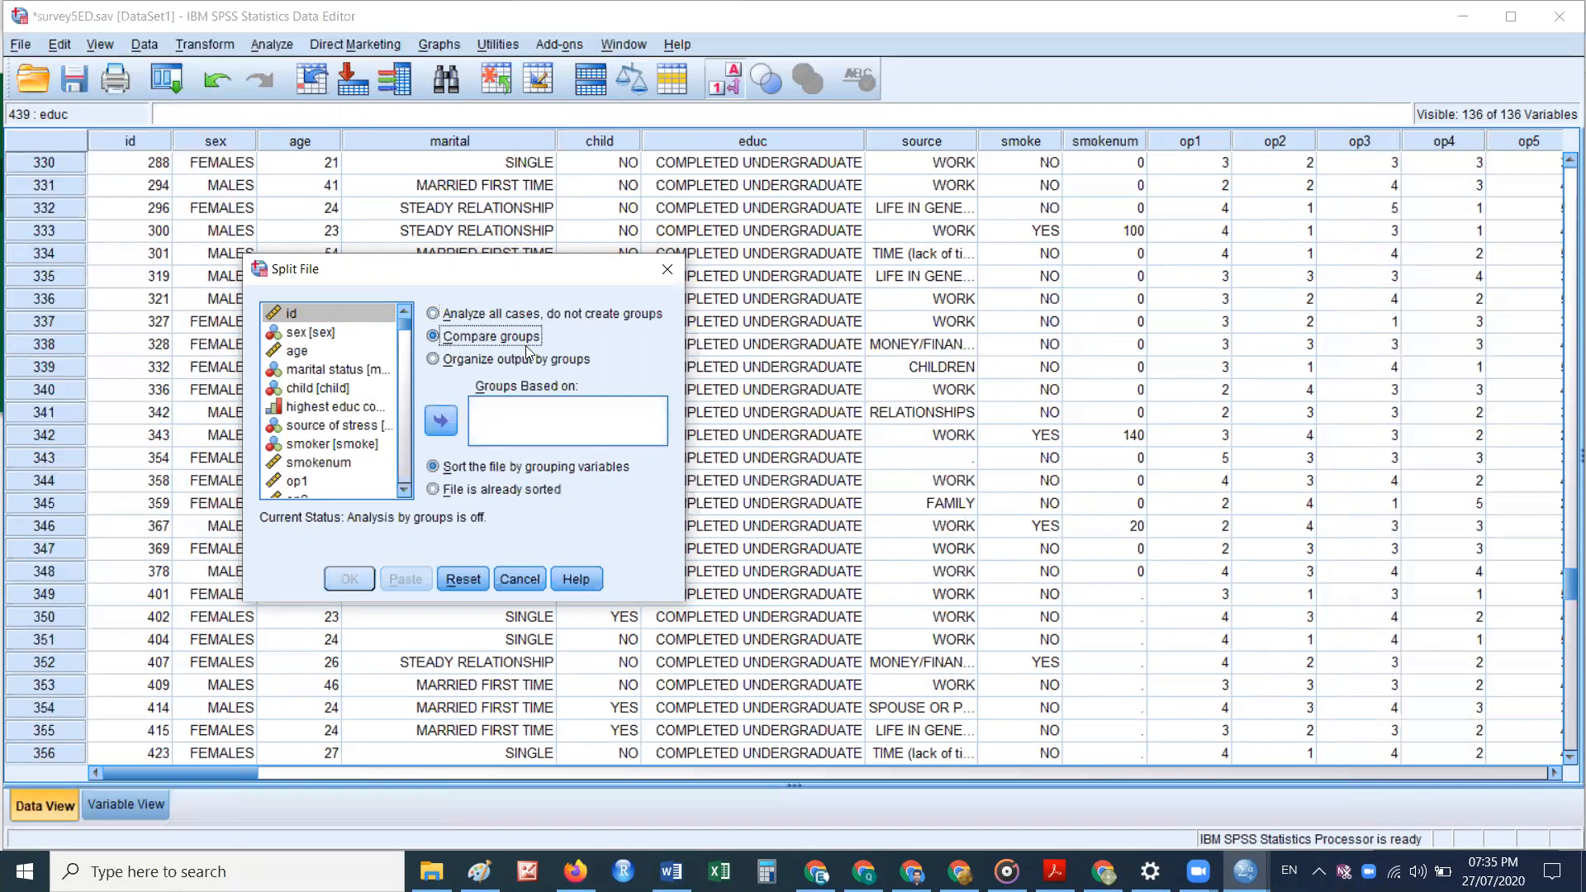
click(487, 361)
click(439, 338)
click(318, 334)
click(441, 420)
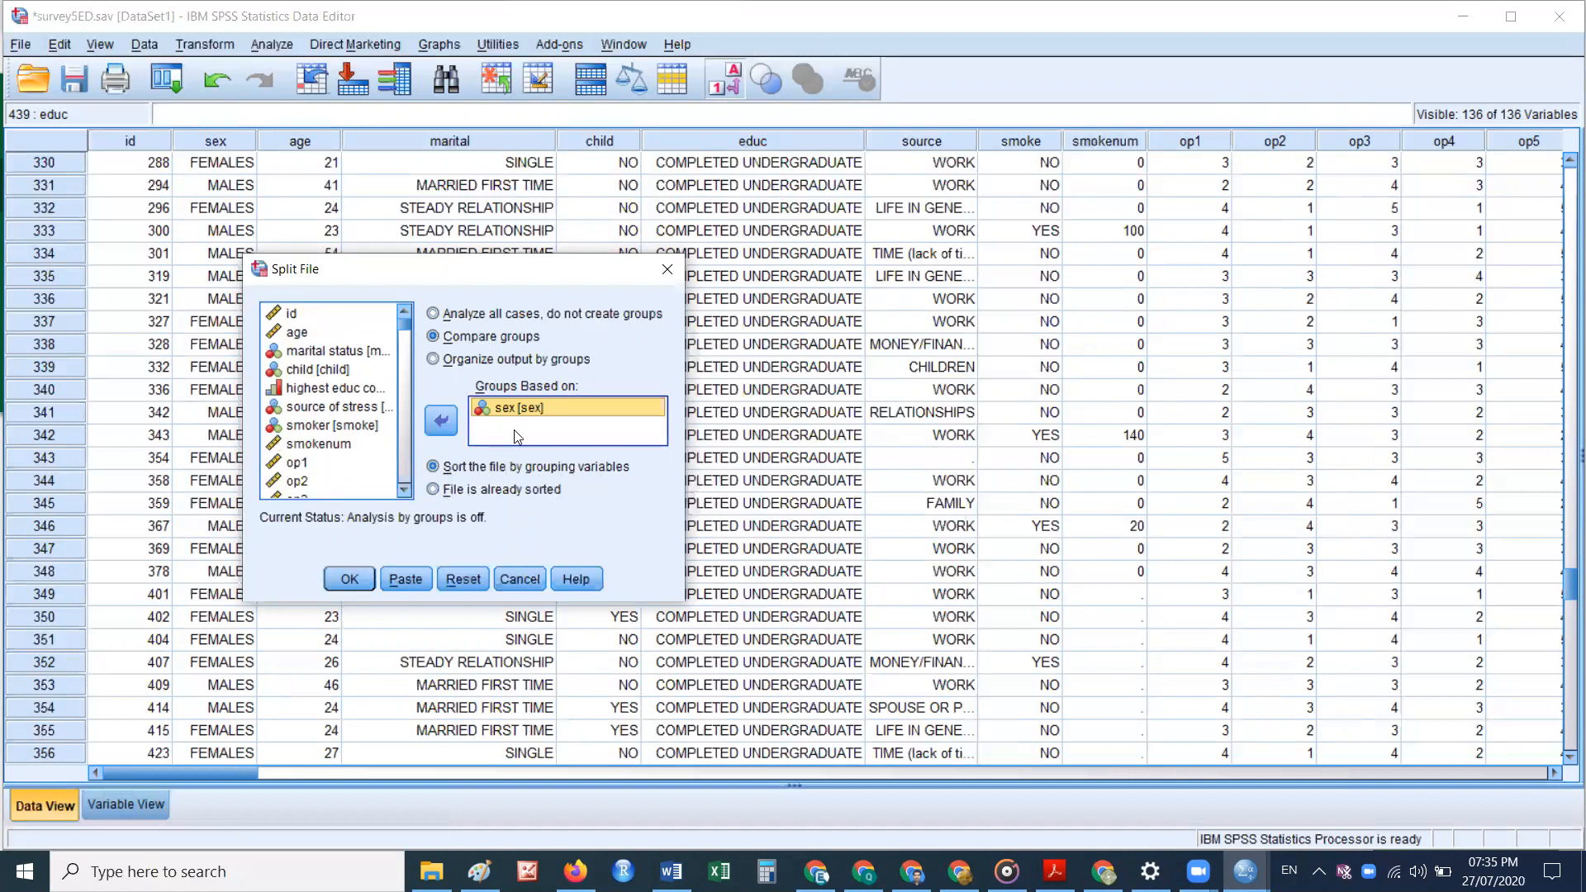
click(350, 579)
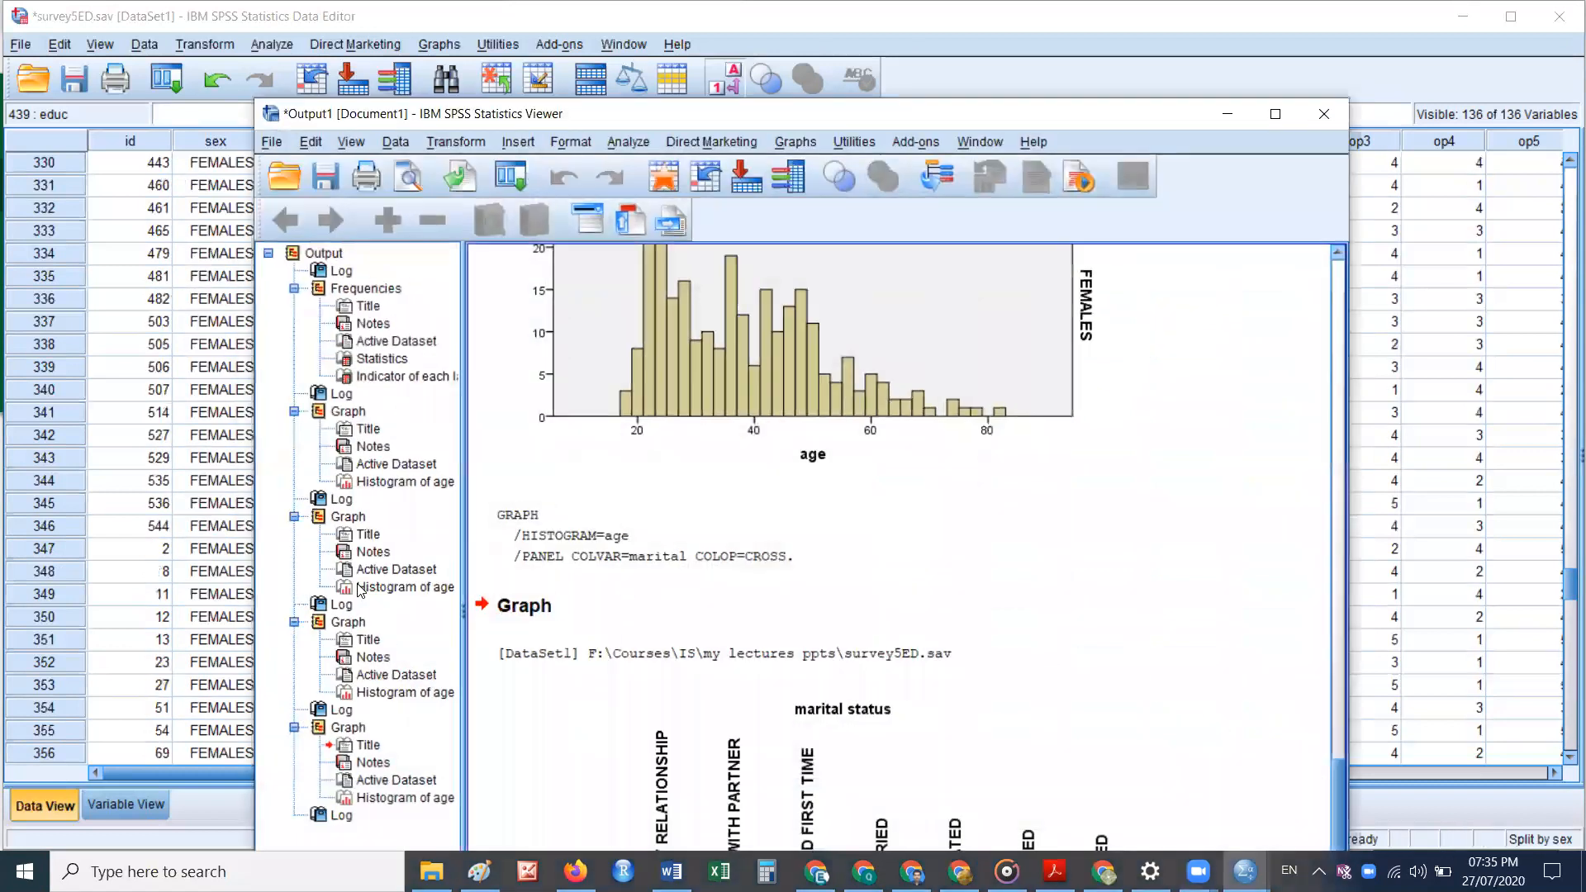
Step: Maximize the output viewer and examine the case selection and split file commands at the end of the log
double_click(692, 121)
scroll(798, 563, down, 10)
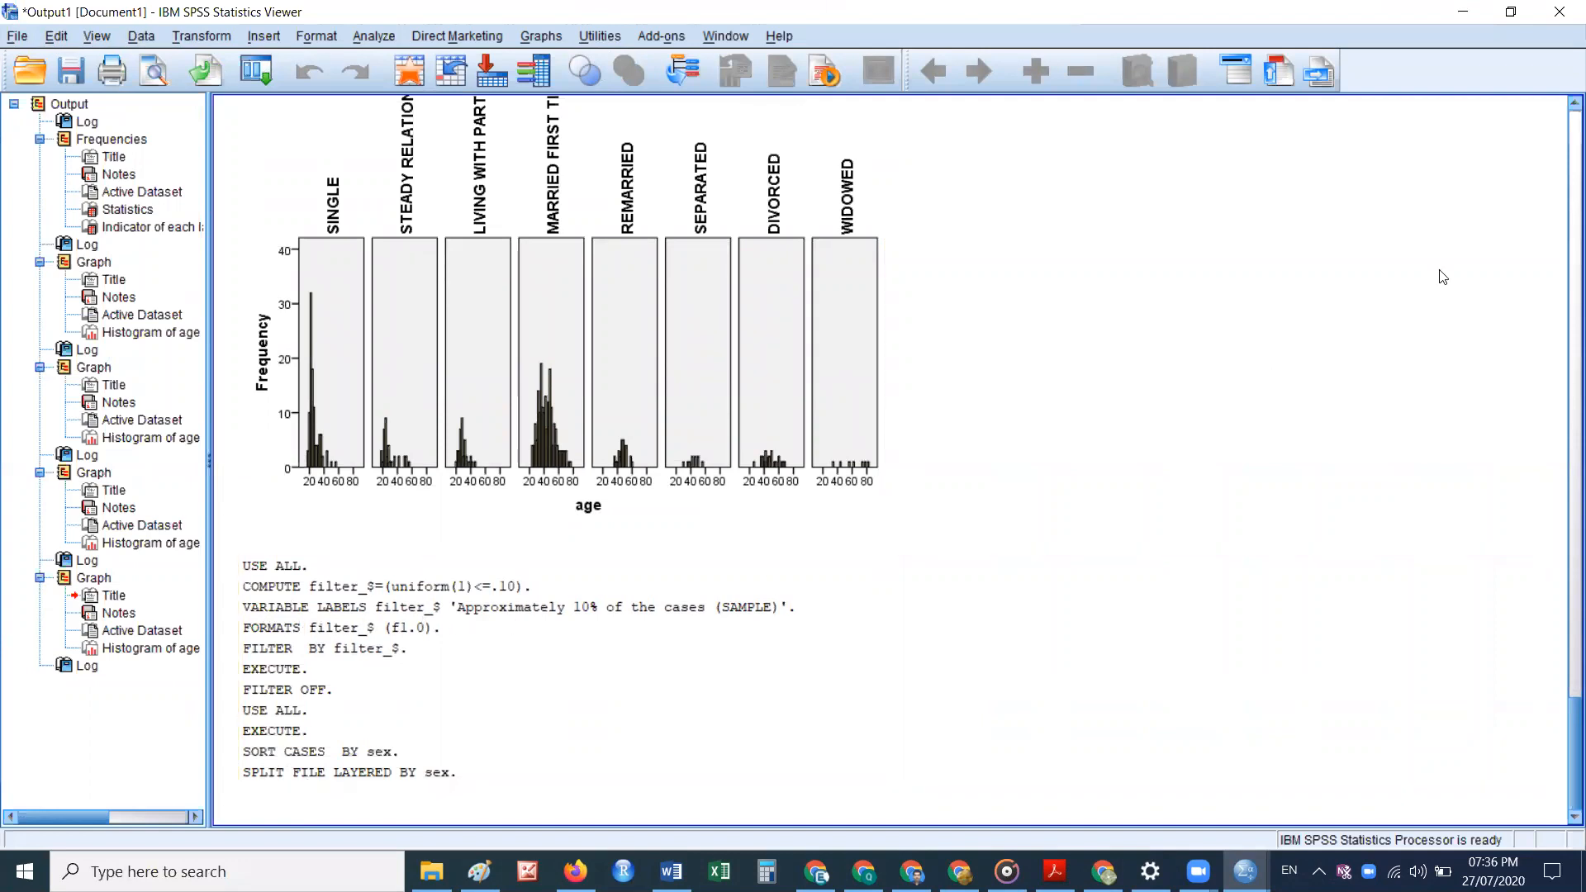
Step: Return to the Data Editor and examine how the cases are ordered by sex throughout the split file
click(1463, 11)
scroll(314, 470, down, 4)
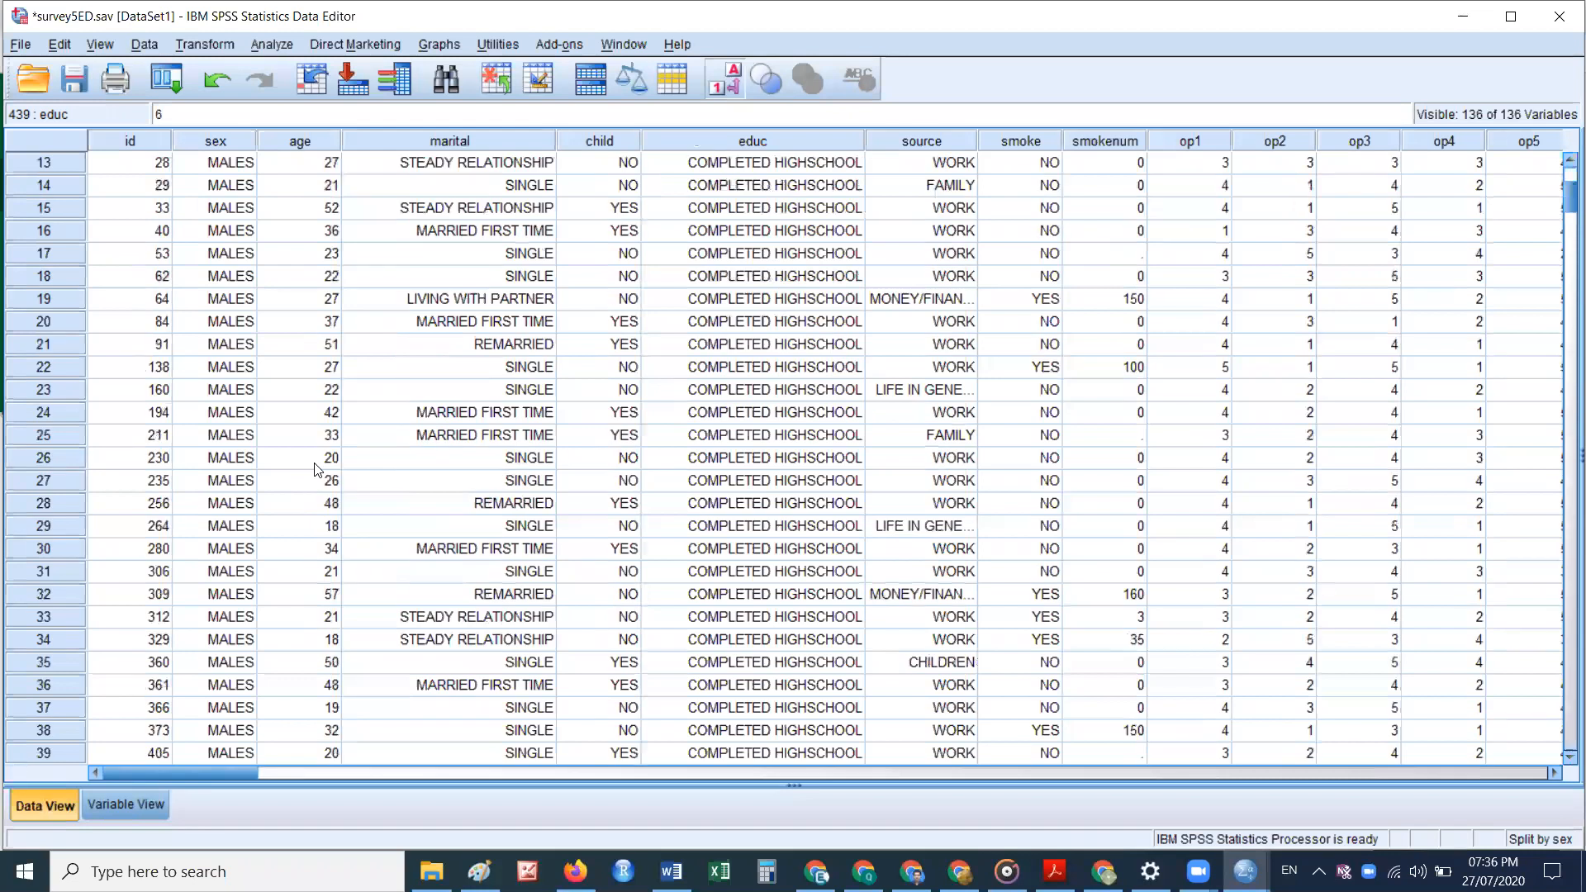
scroll(314, 470, up, 4)
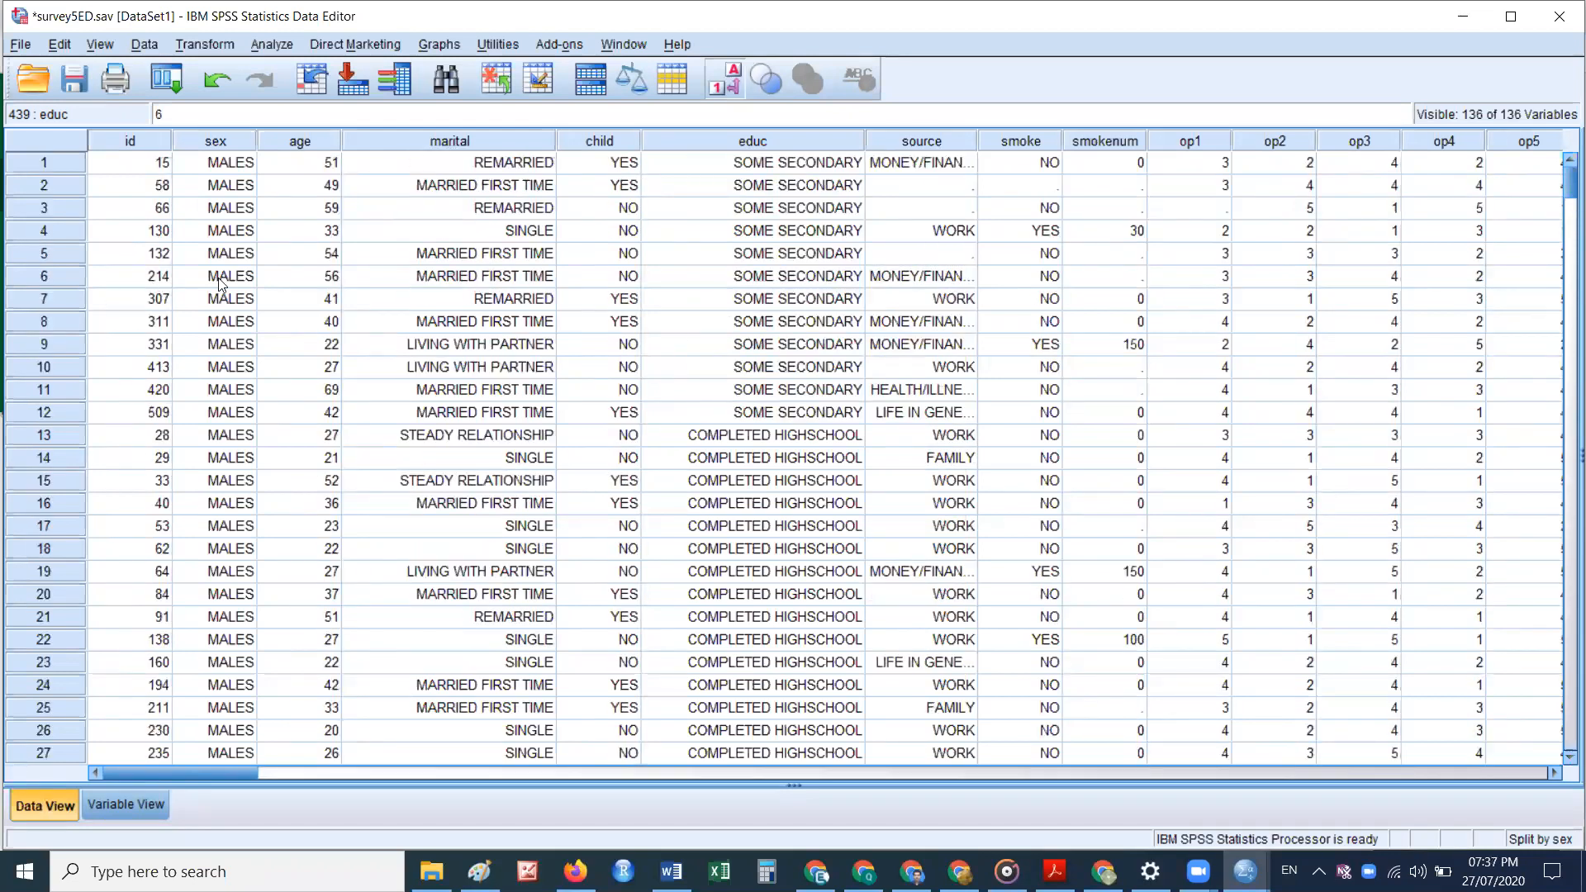
scroll(220, 285, down, 20)
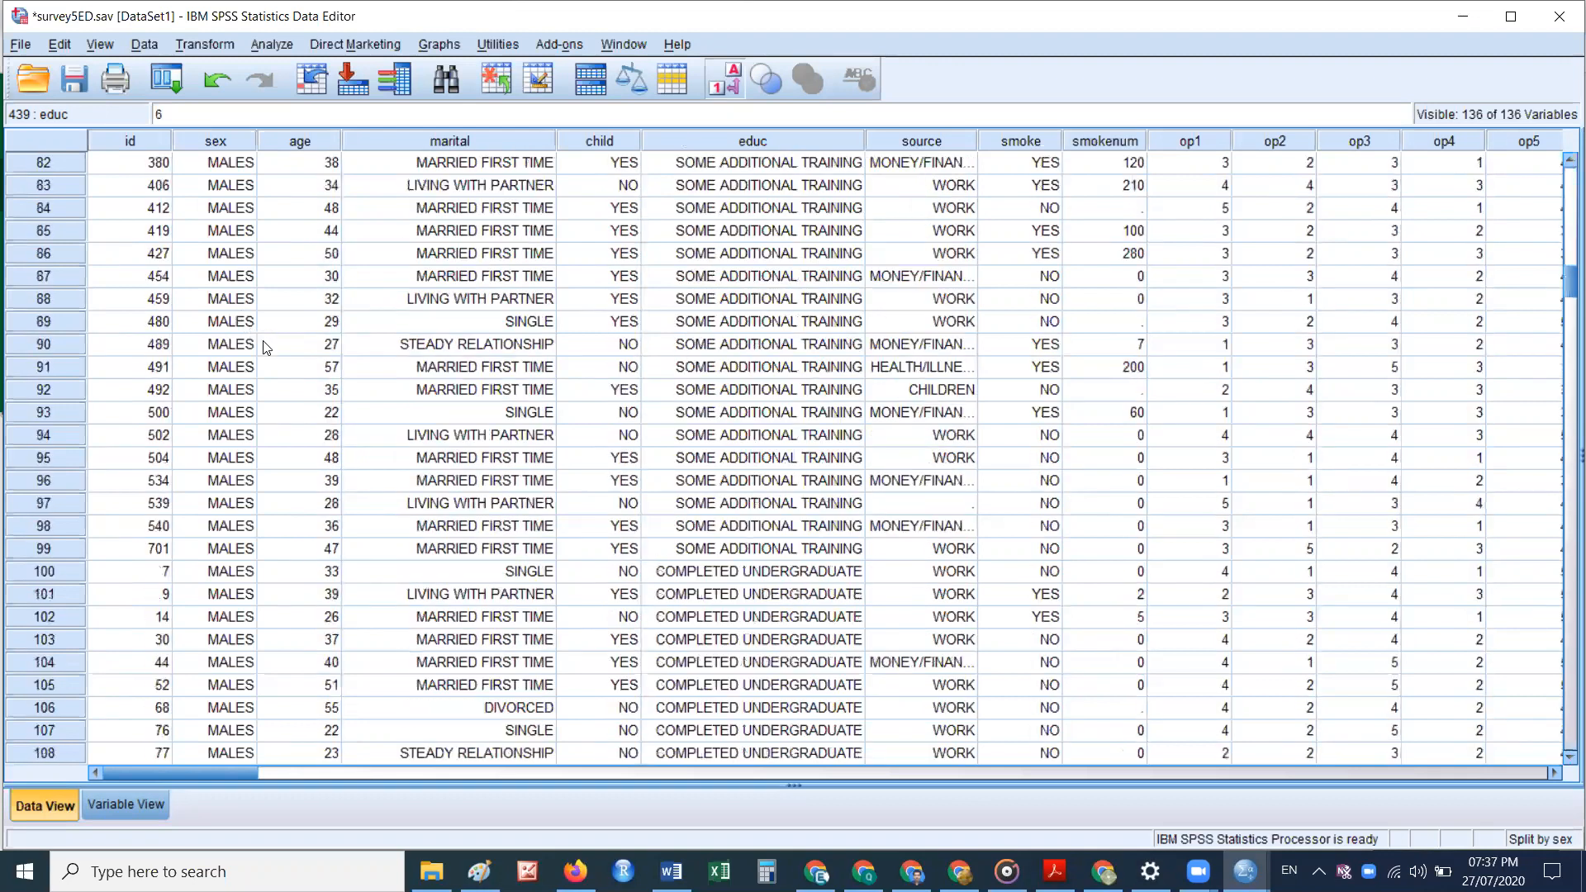
scroll(264, 347, down, 20)
scroll(346, 372, up, 6)
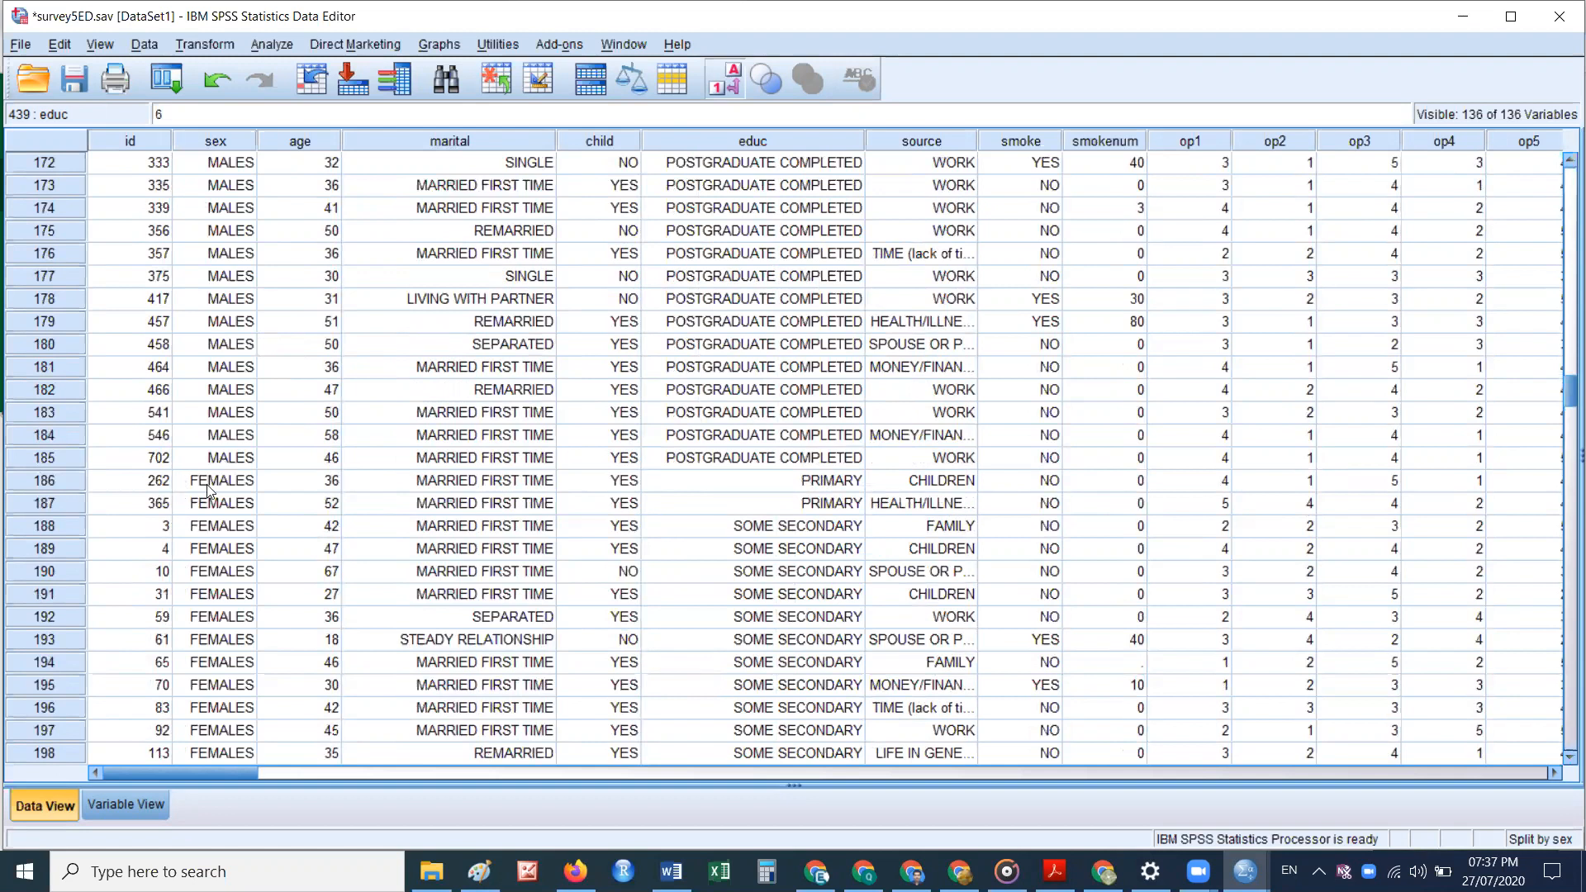
scroll(485, 433, down, 20)
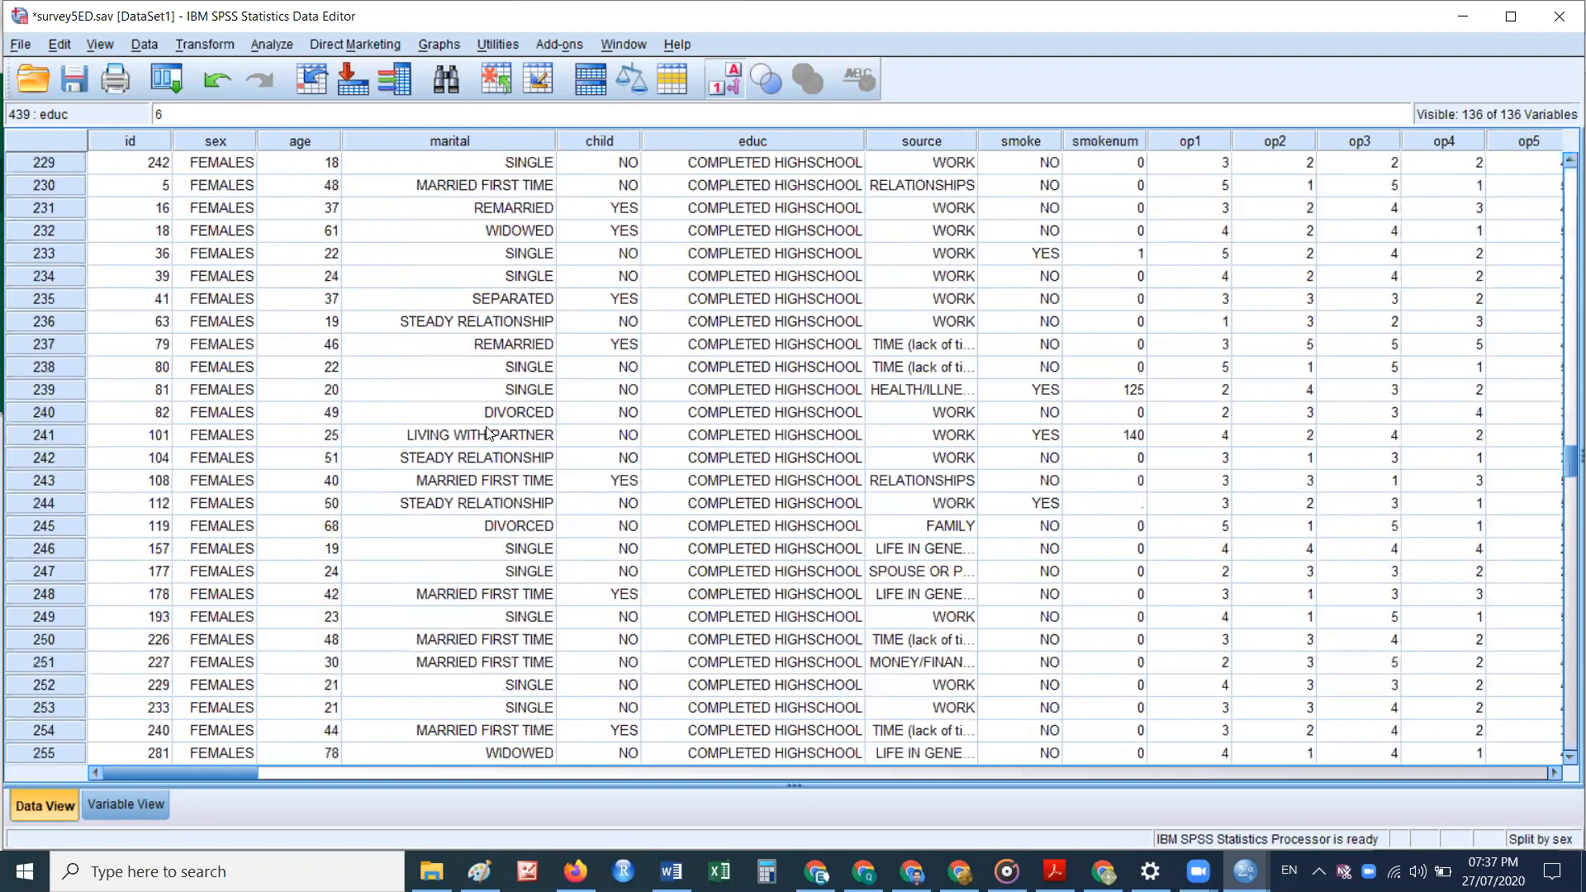
scroll(494, 436, down, 20)
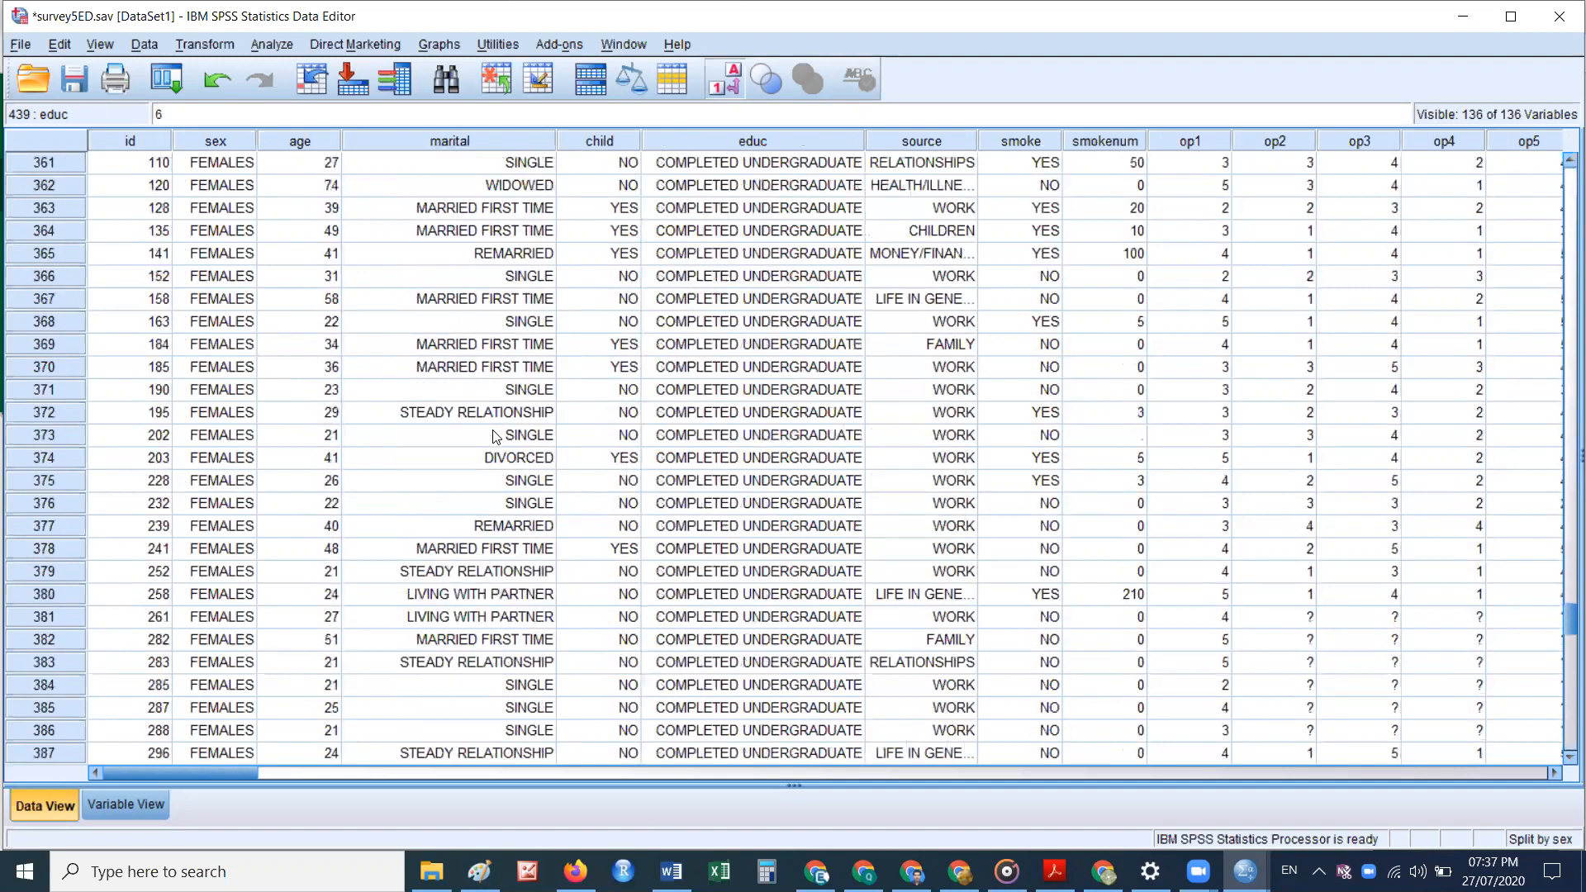
scroll(496, 435, down, 4)
scroll(495, 432, up, 3)
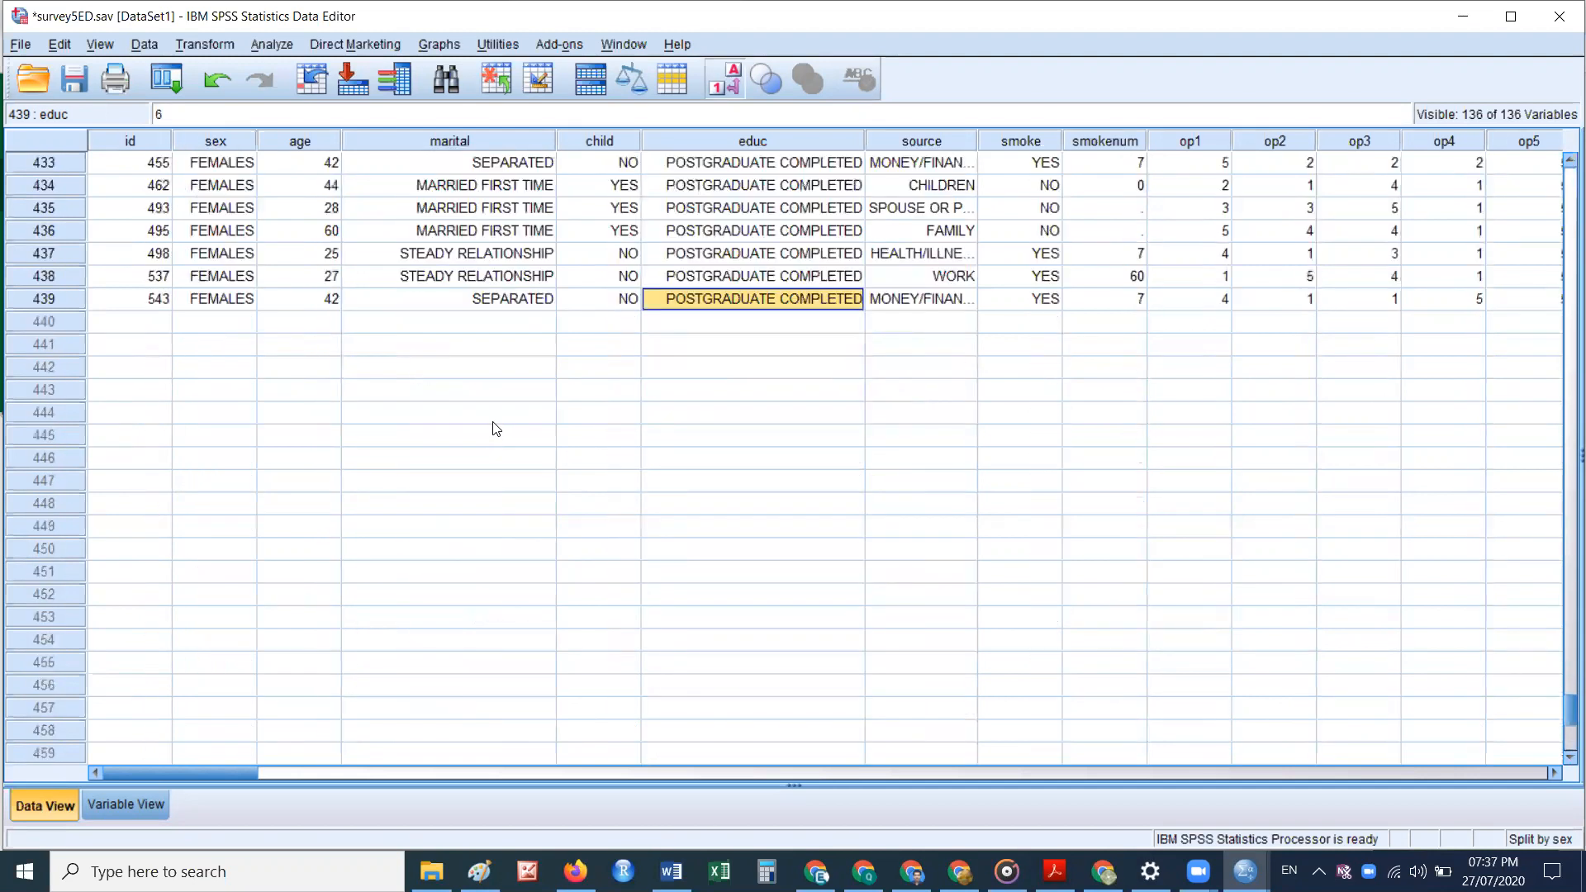
scroll(495, 429, up, 20)
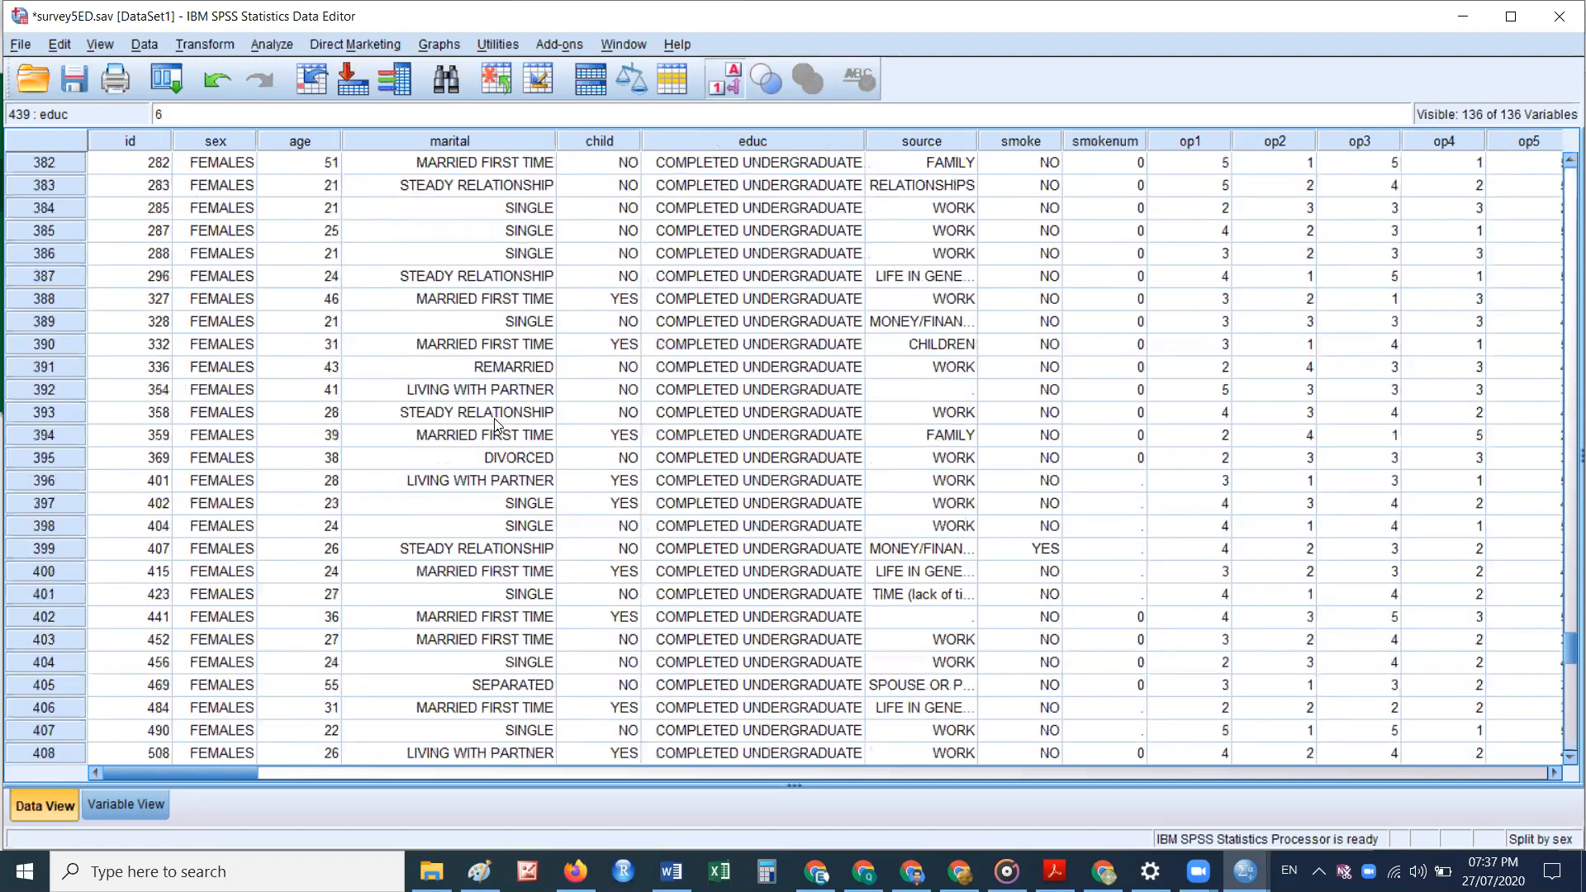
scroll(496, 425, up, 20)
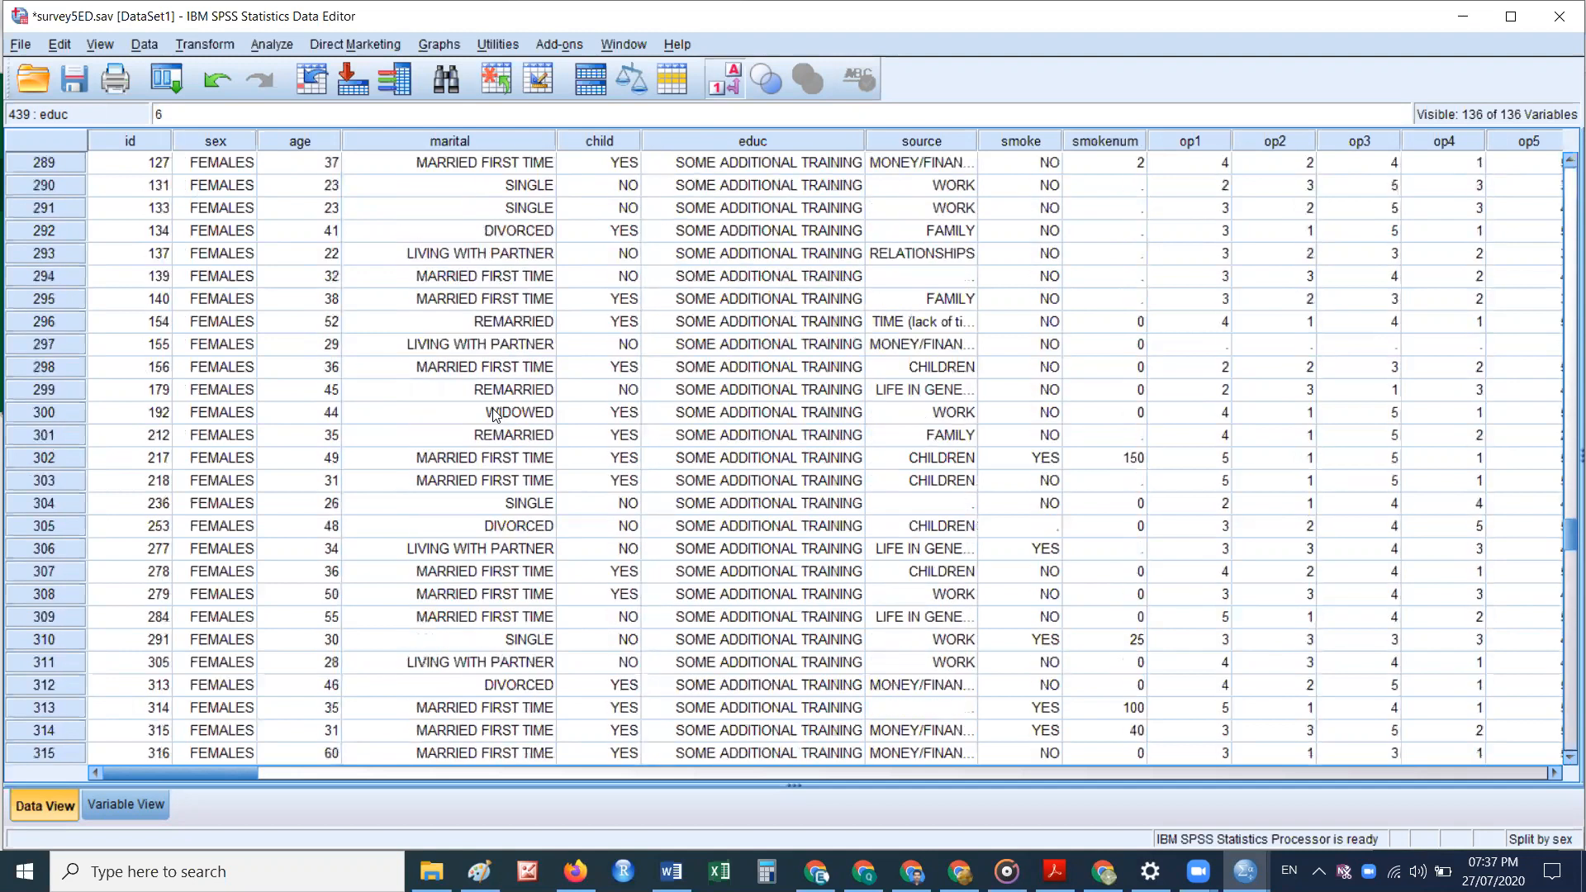
scroll(495, 415, up, 20)
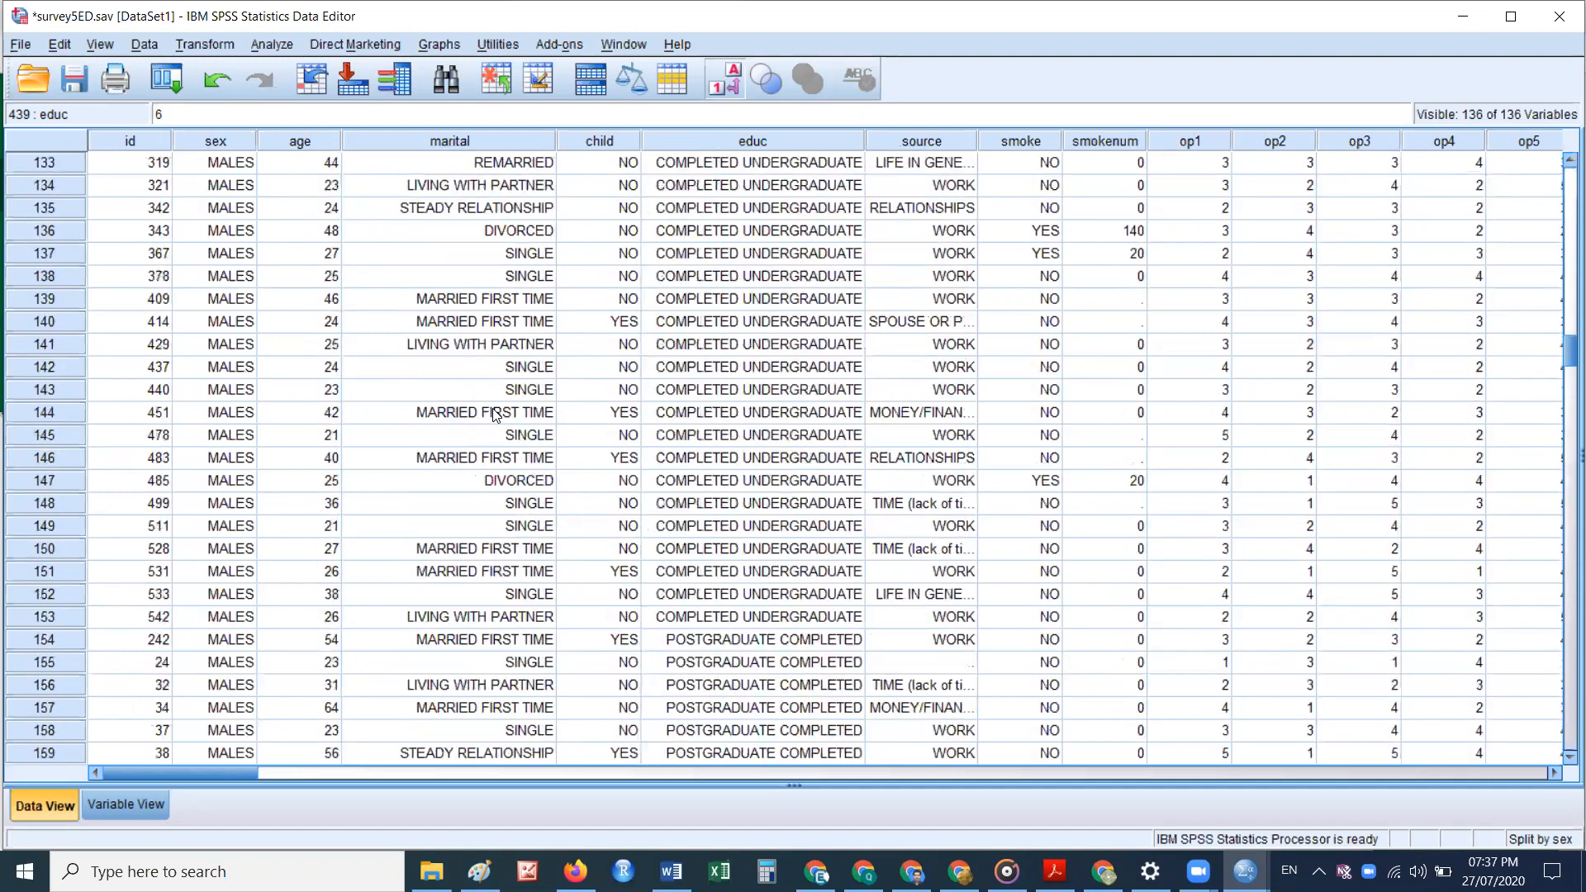
scroll(496, 415, up, 20)
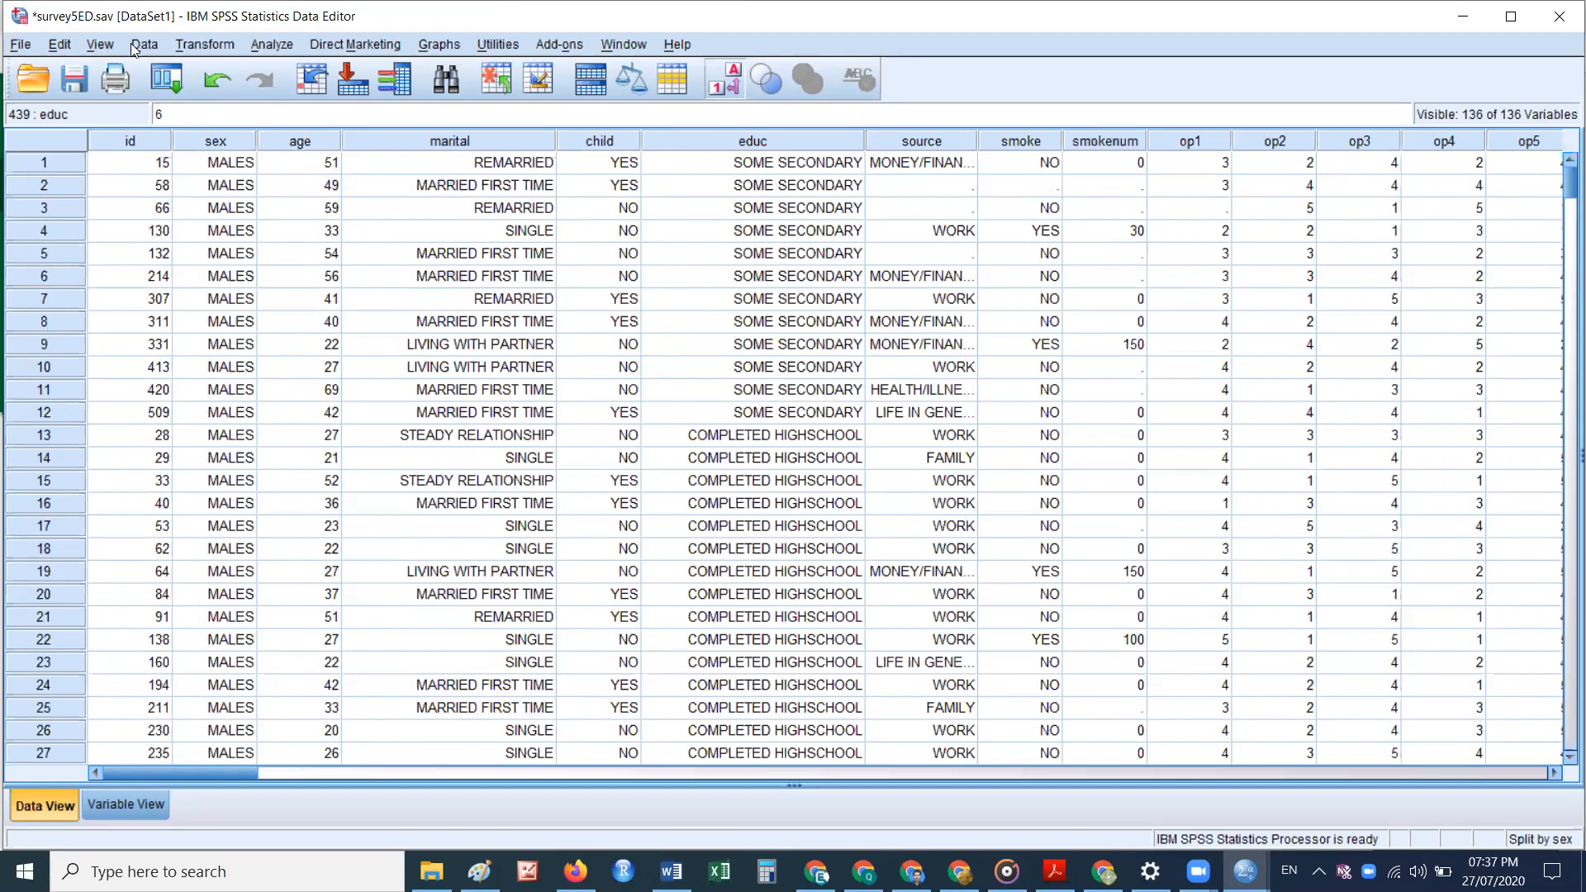
click(160, 46)
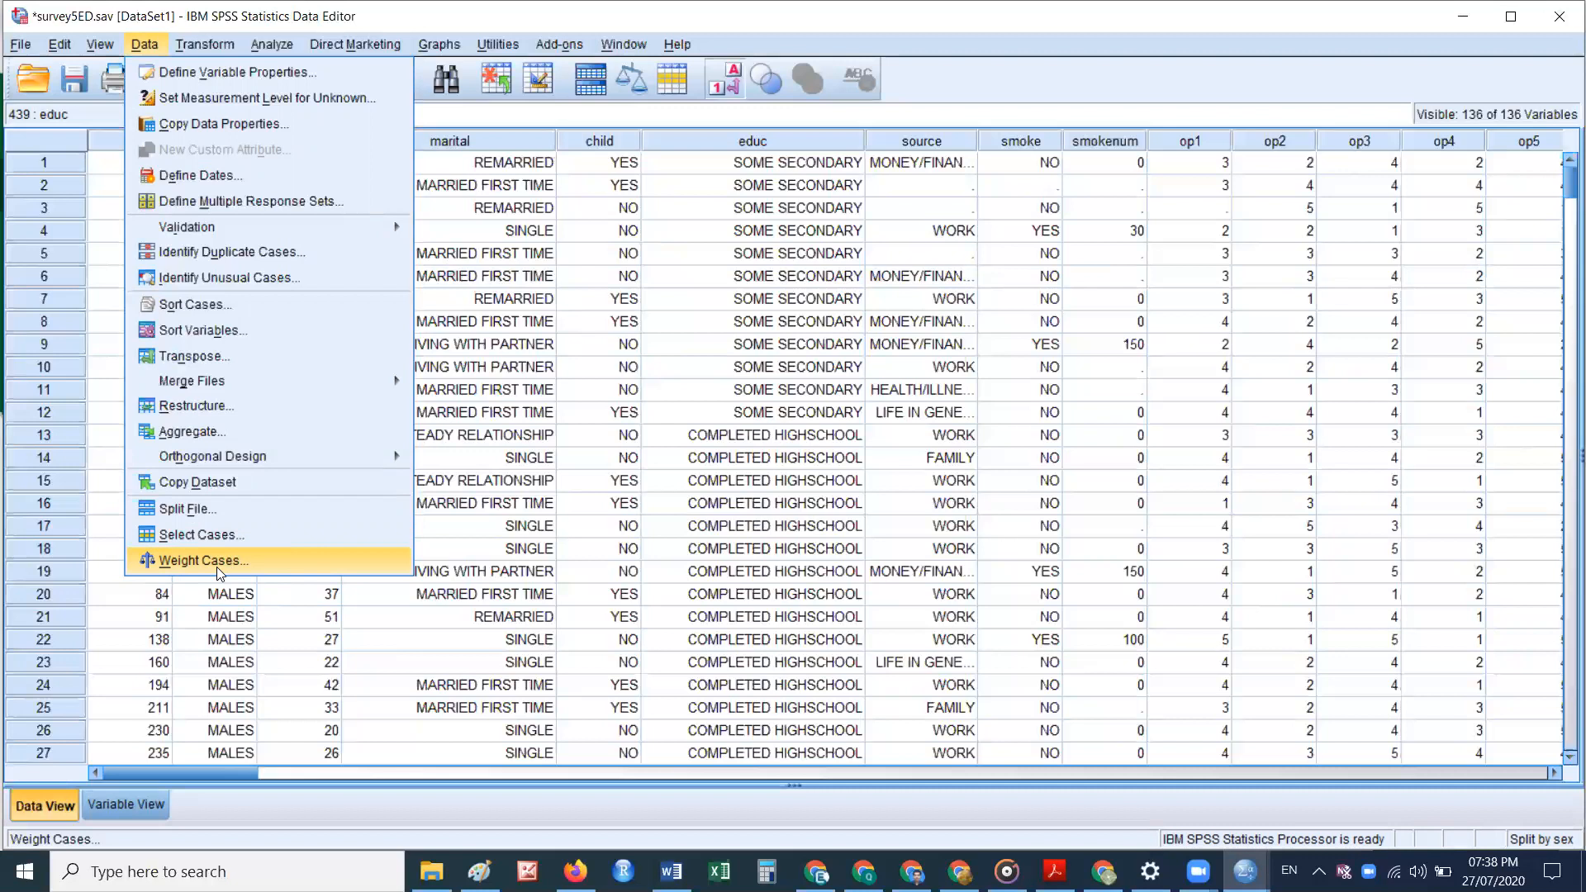
click(587, 411)
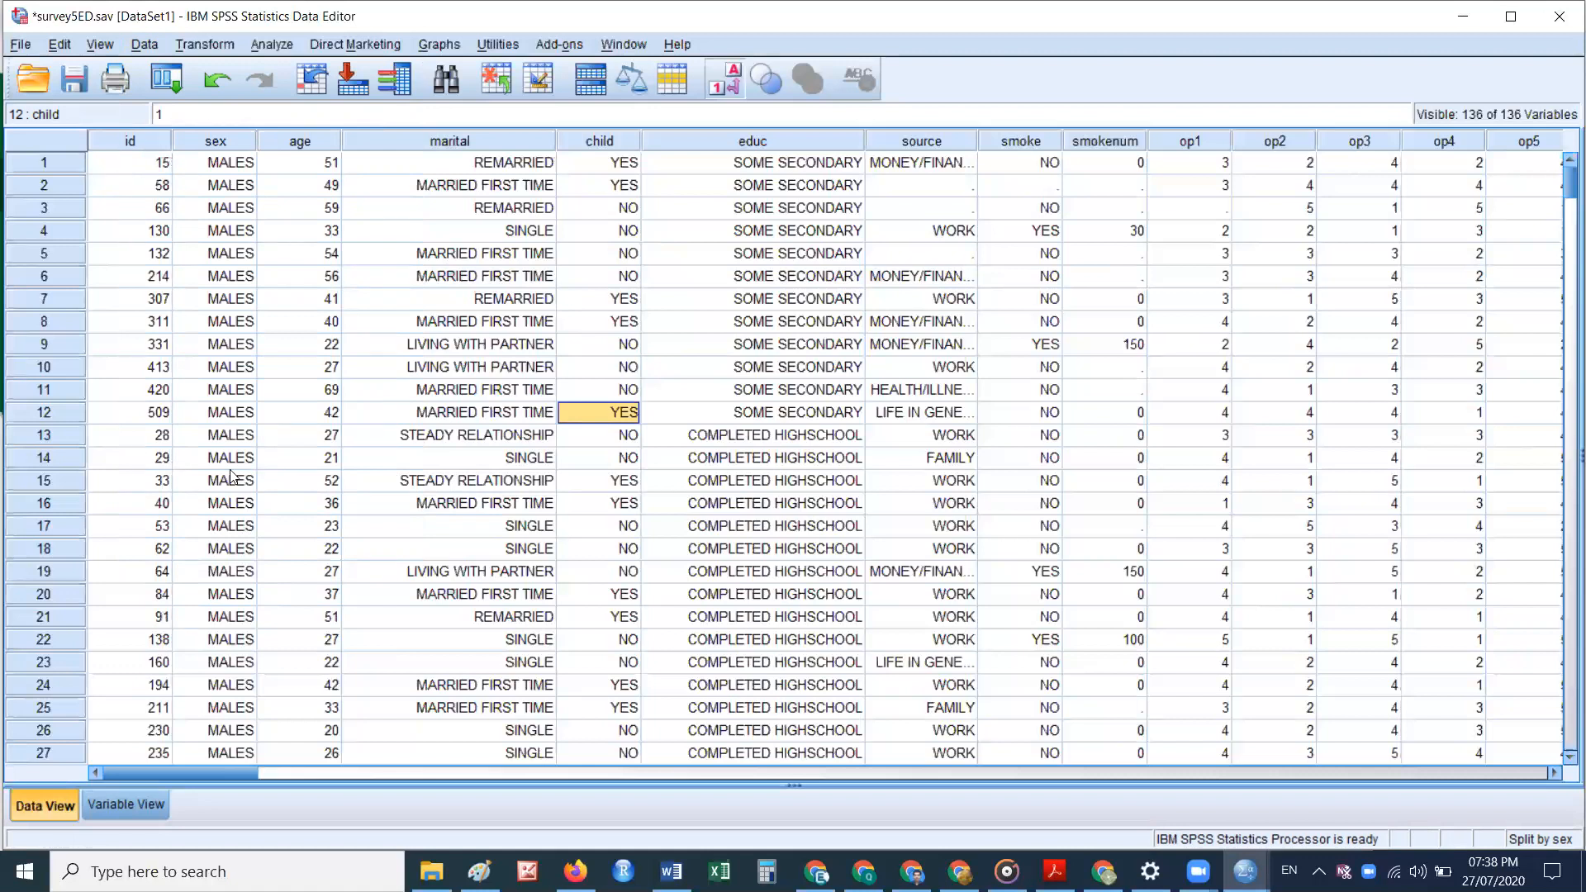
scroll(232, 477, down, 14)
scroll(232, 477, up, 6)
scroll(232, 477, up, 8)
scroll(170, 372, down, 16)
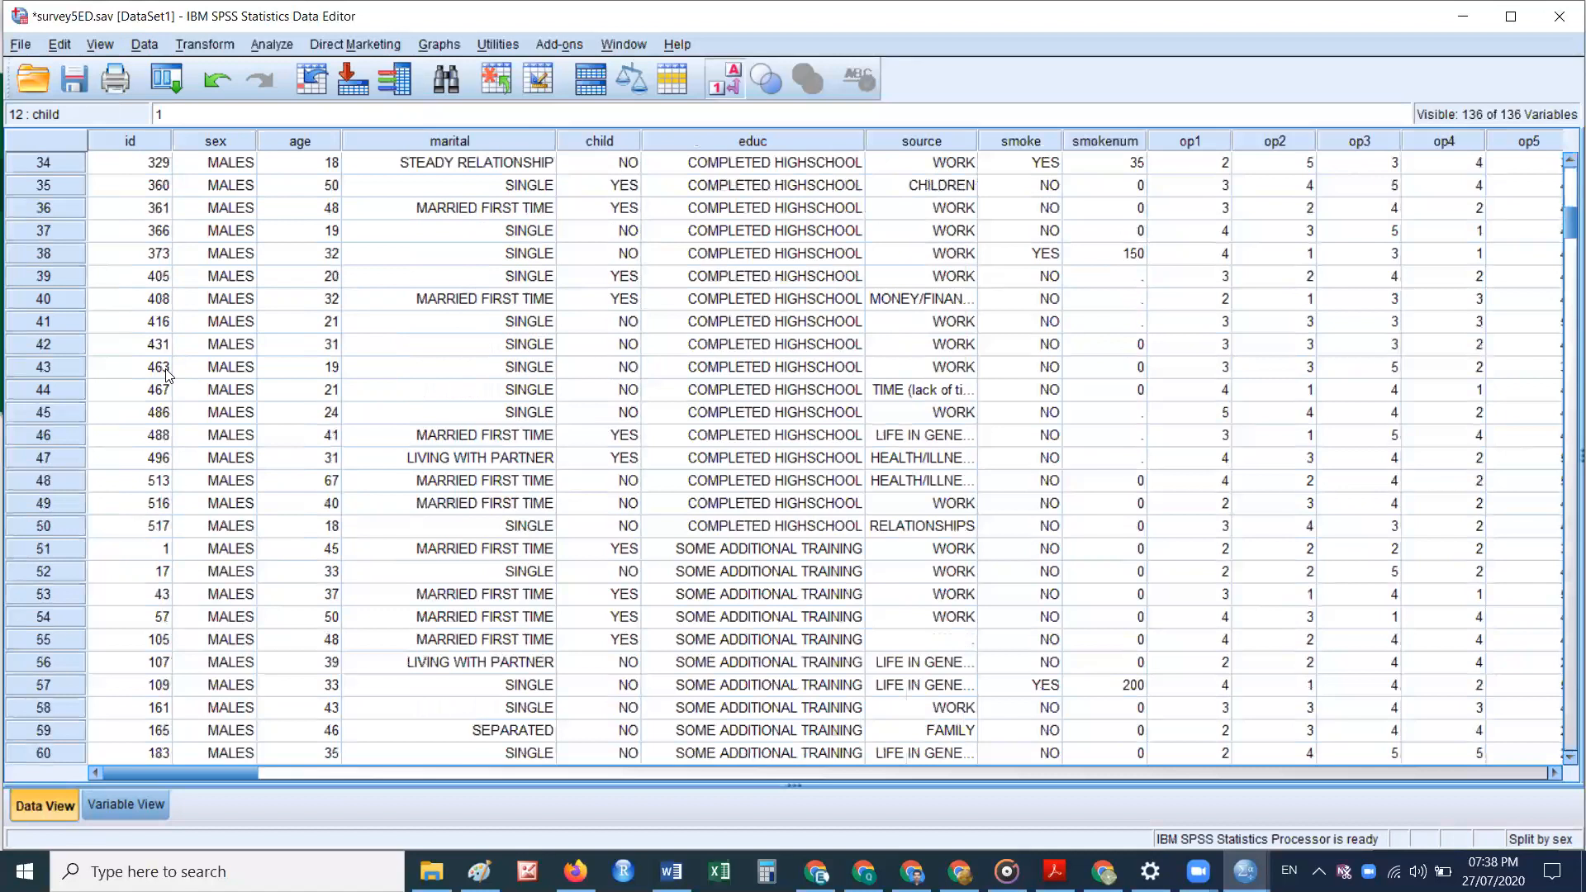
scroll(170, 368, up, 11)
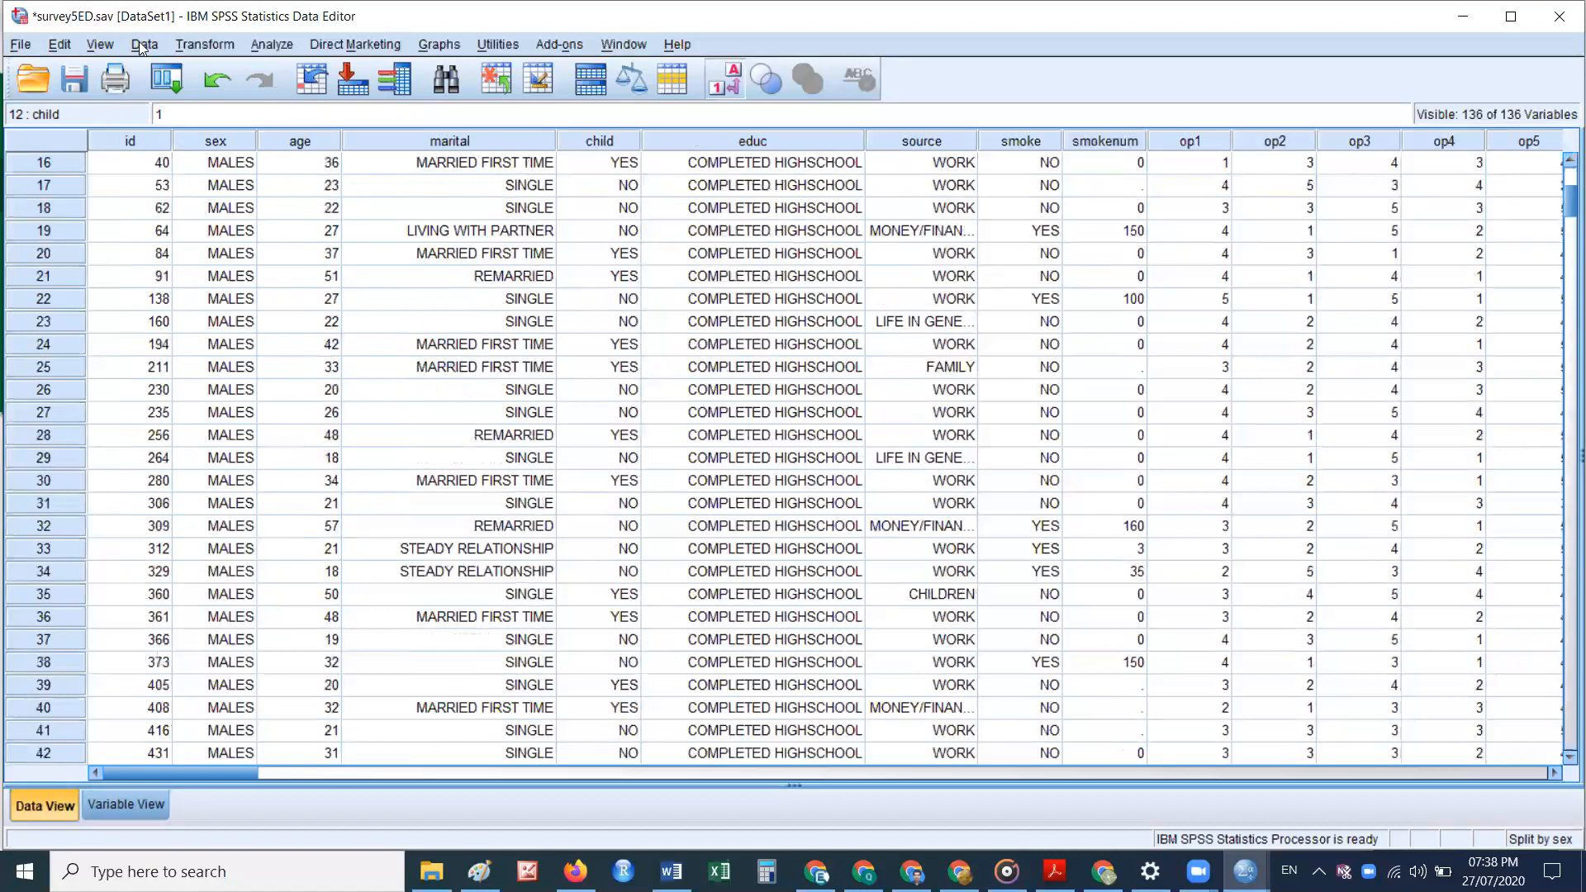
Step: Start computing a new variable and name the target variable halfSmoke
click(144, 45)
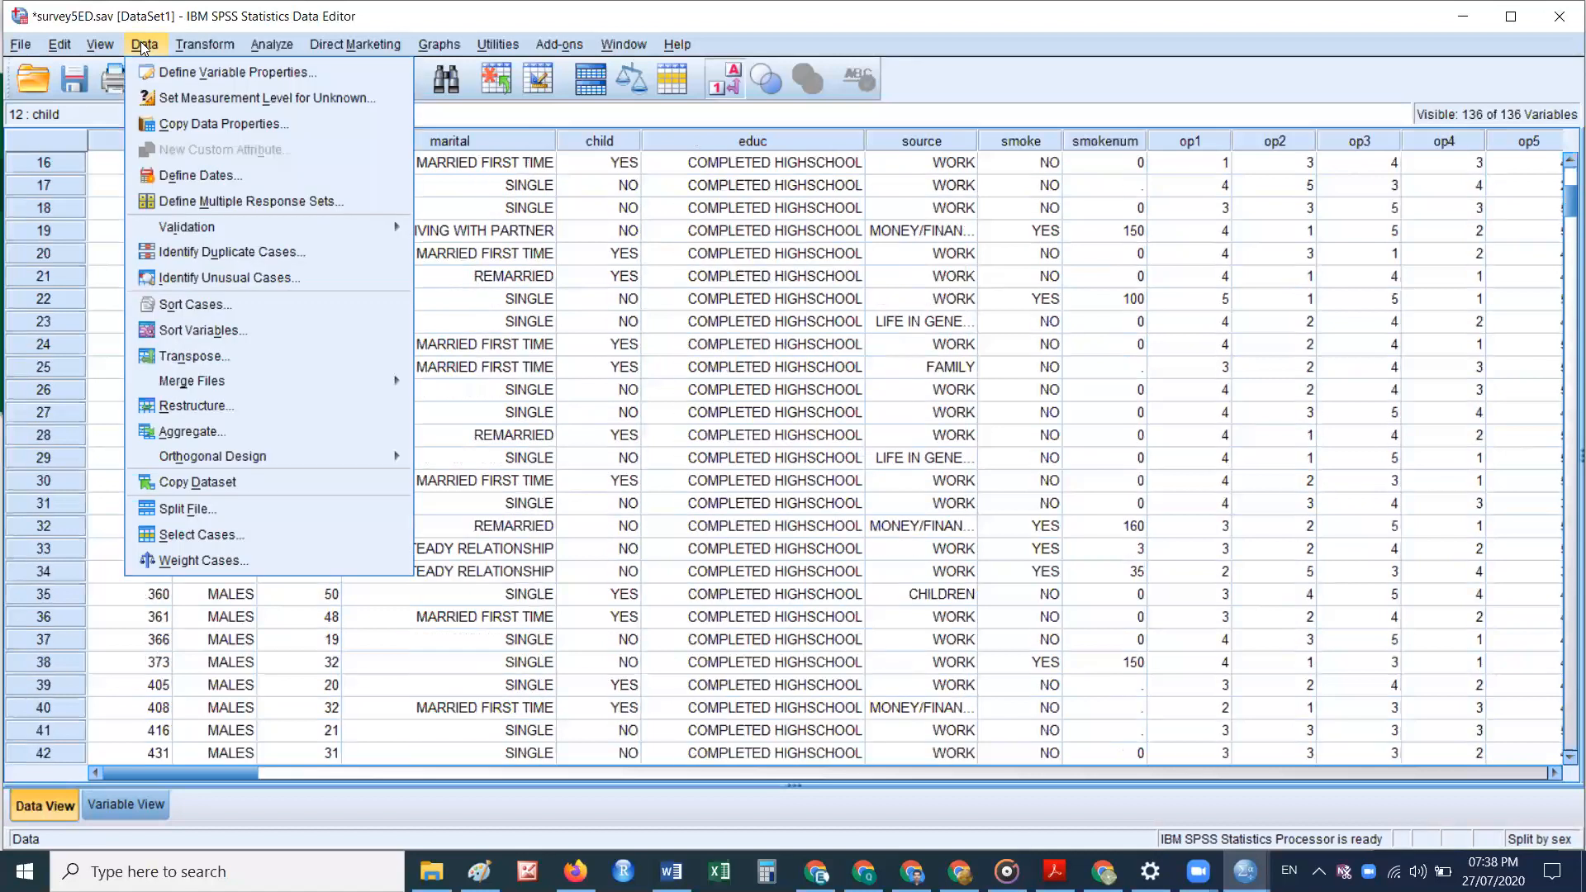
mouse_move(261, 44)
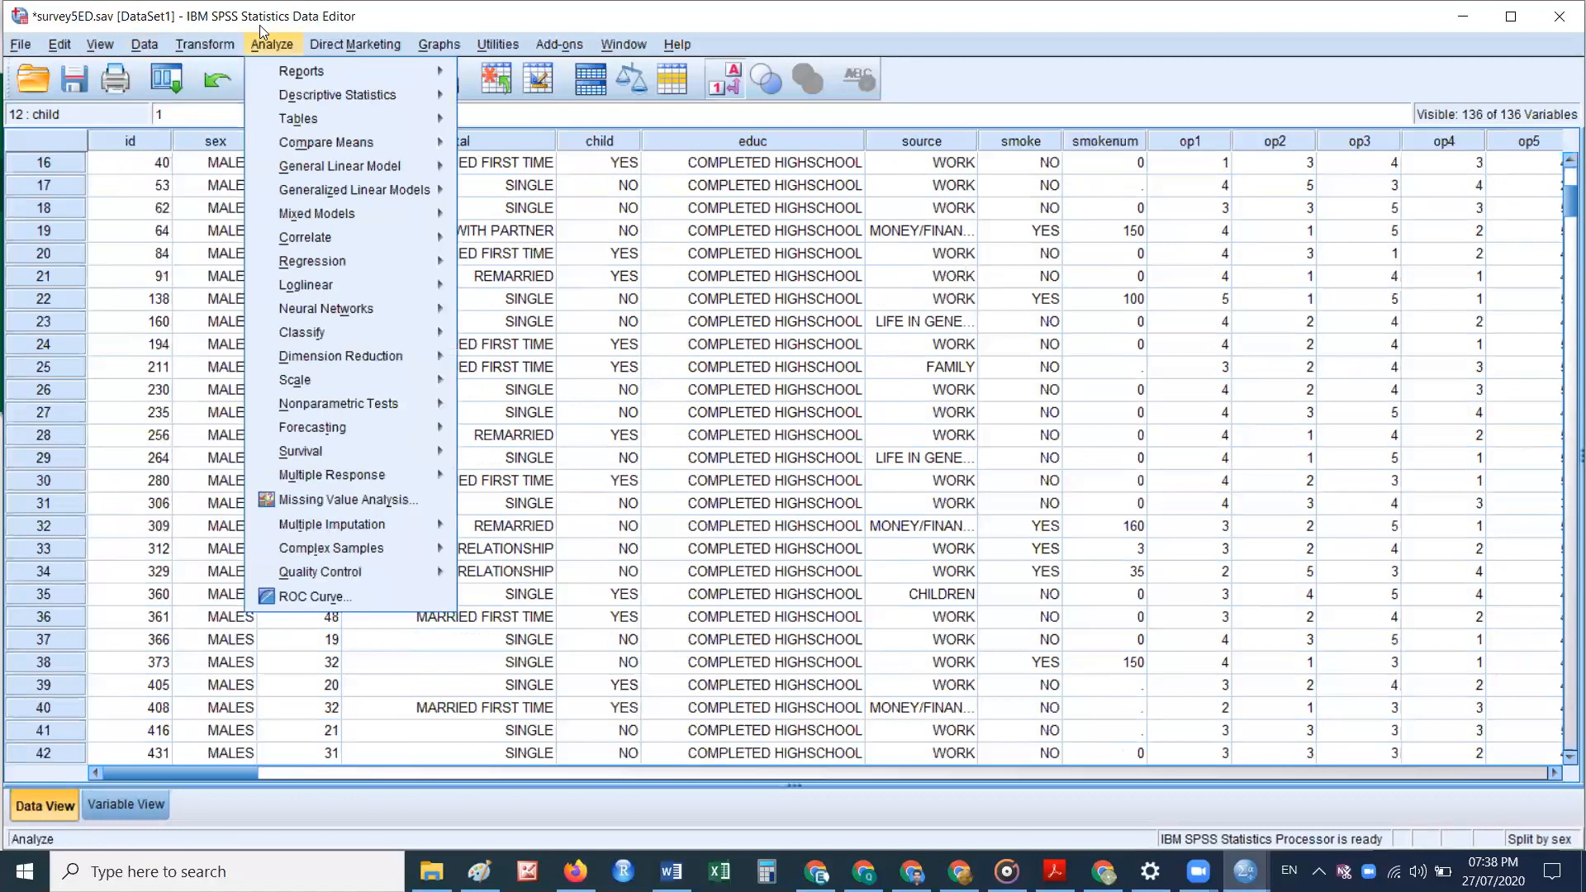
mouse_move(190, 46)
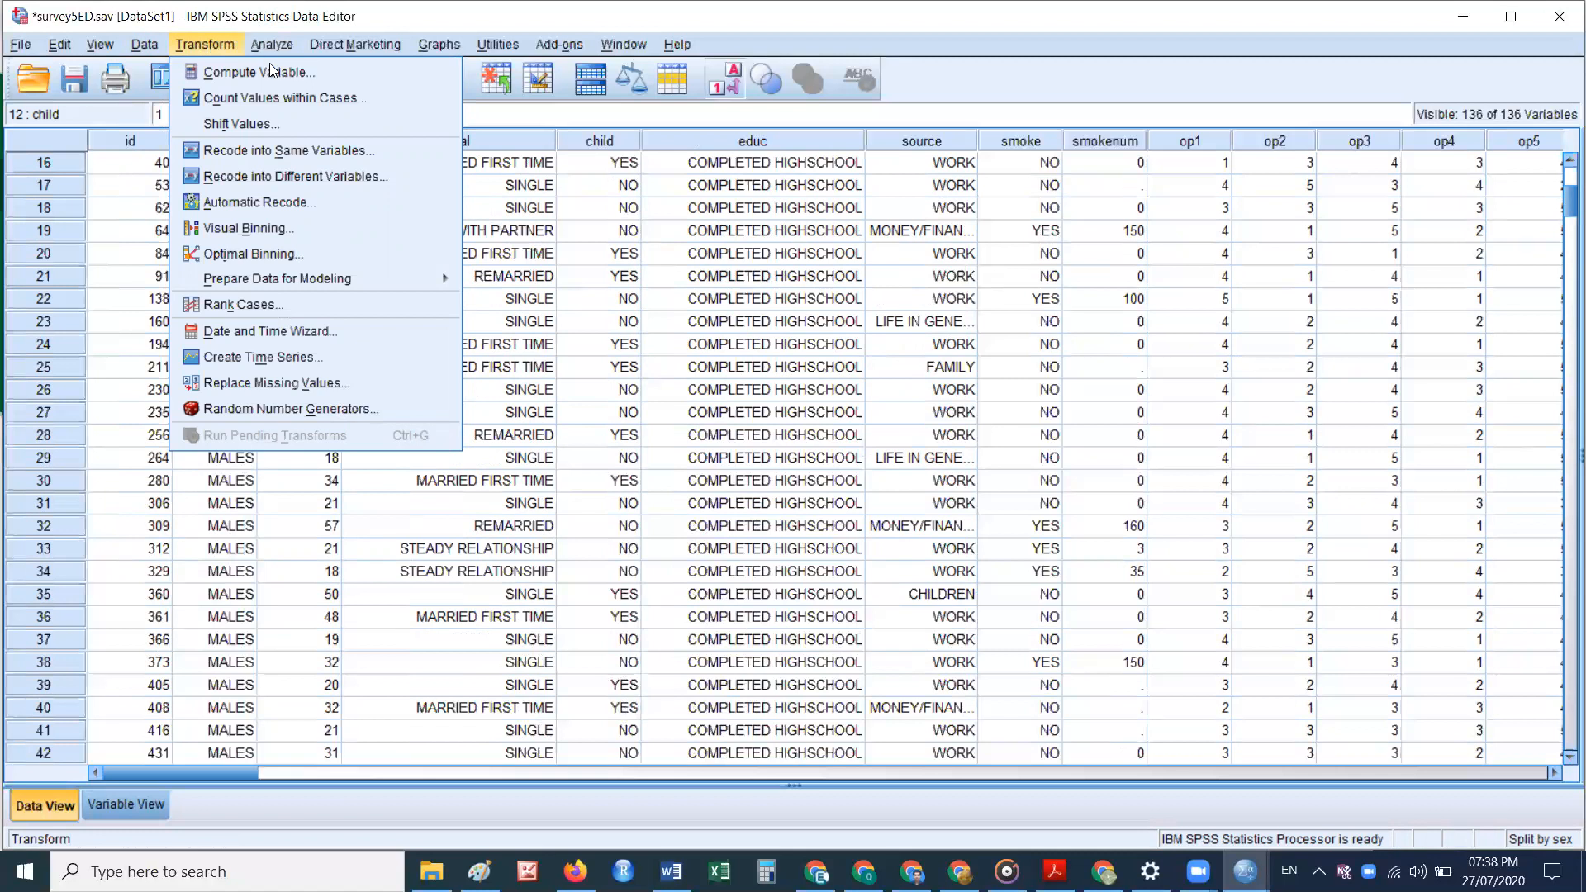
click(223, 74)
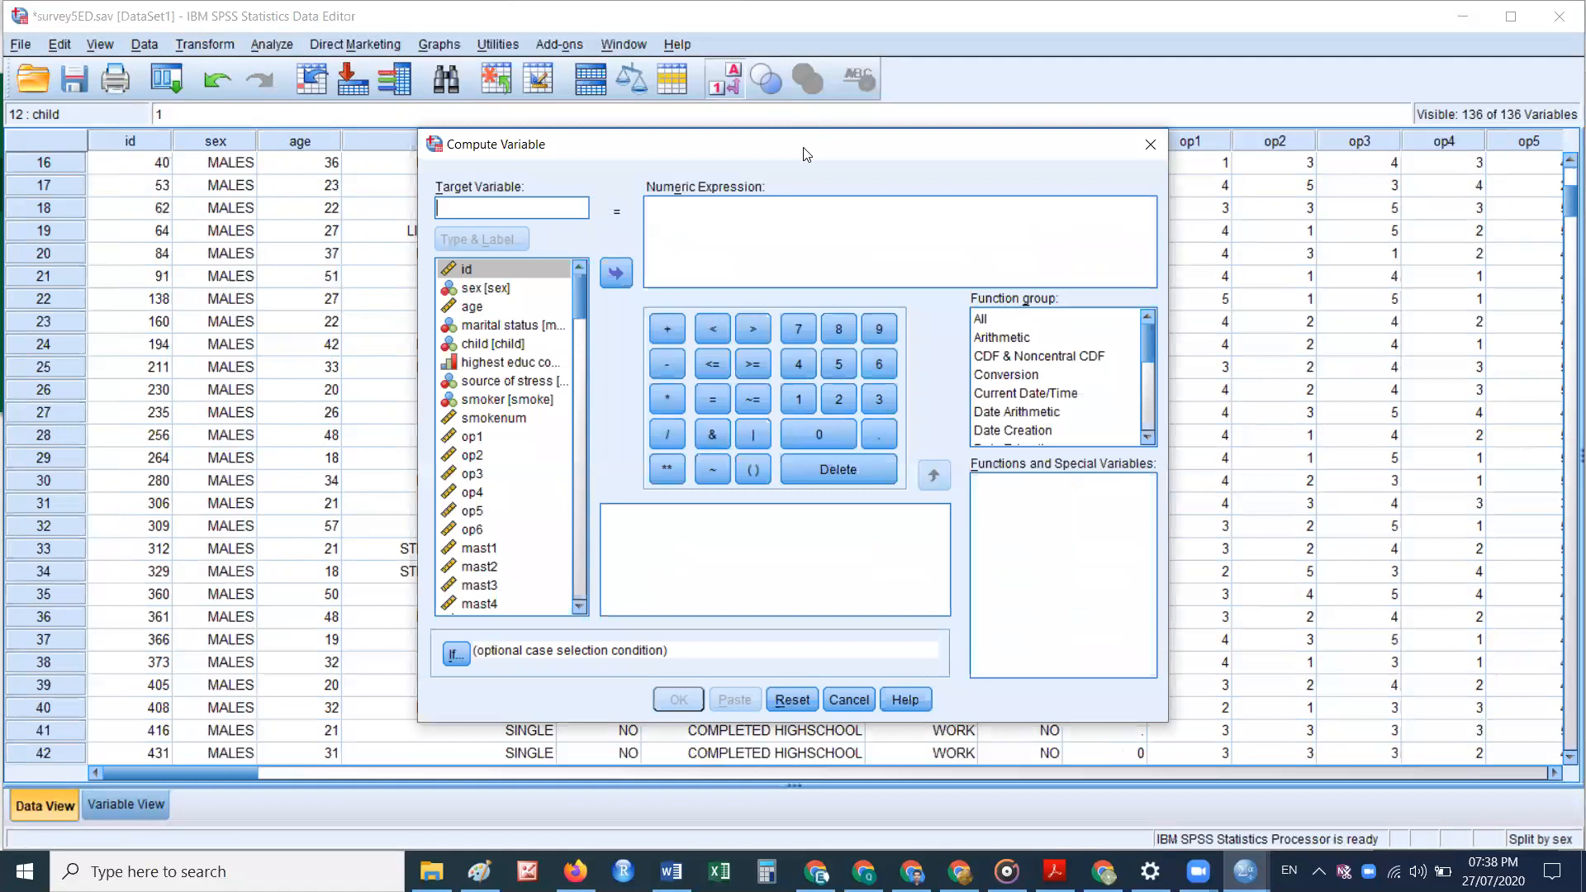
drag(807, 154, 481, 146)
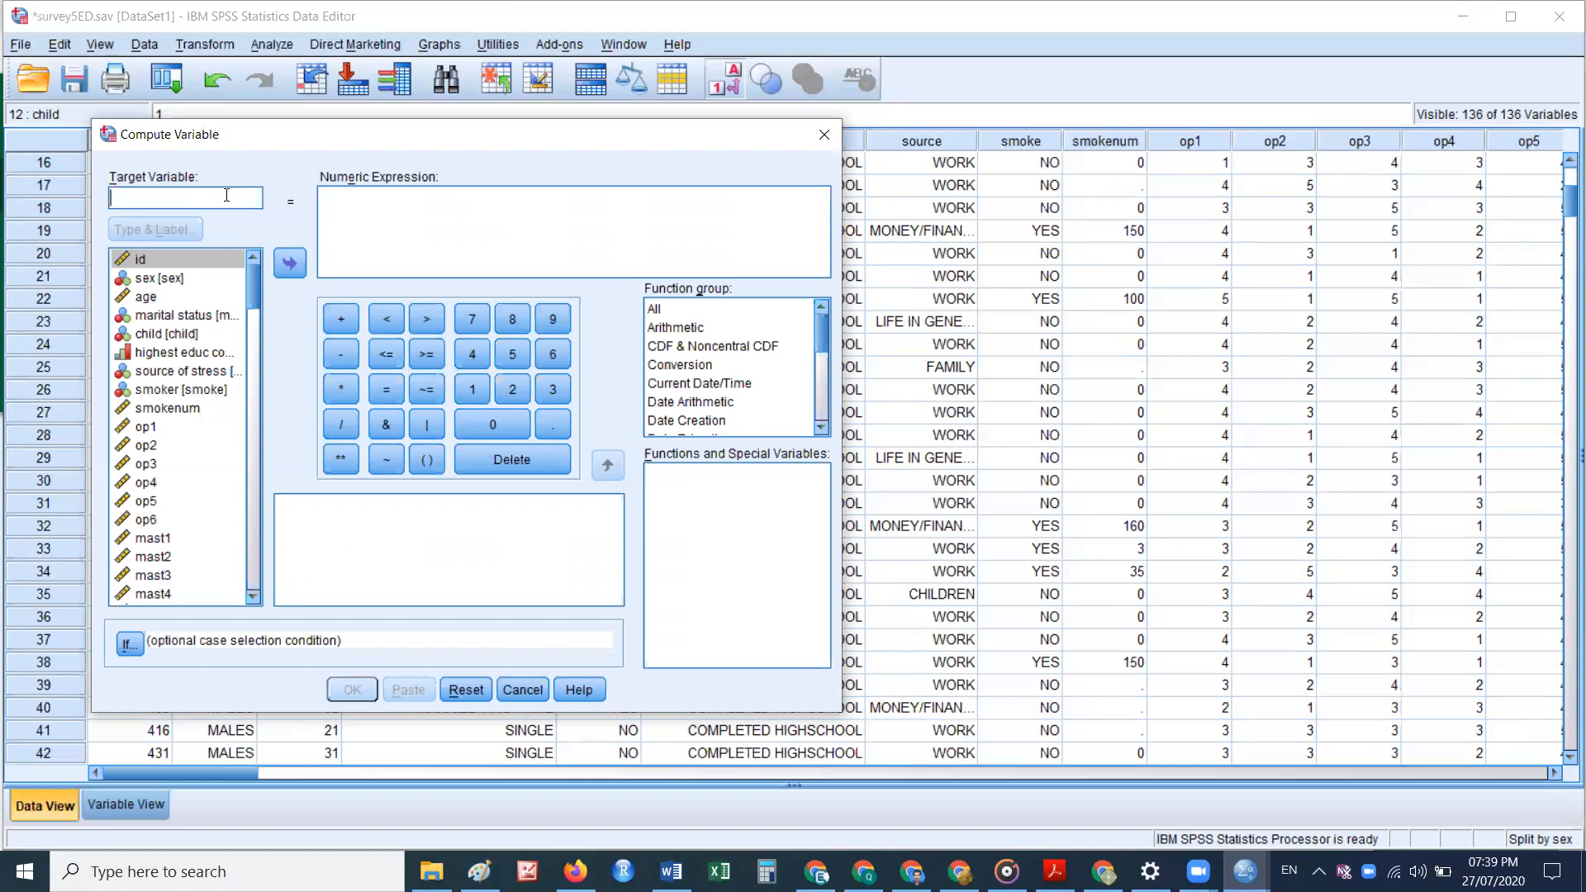
click(226, 195)
drag(460, 134, 478, 182)
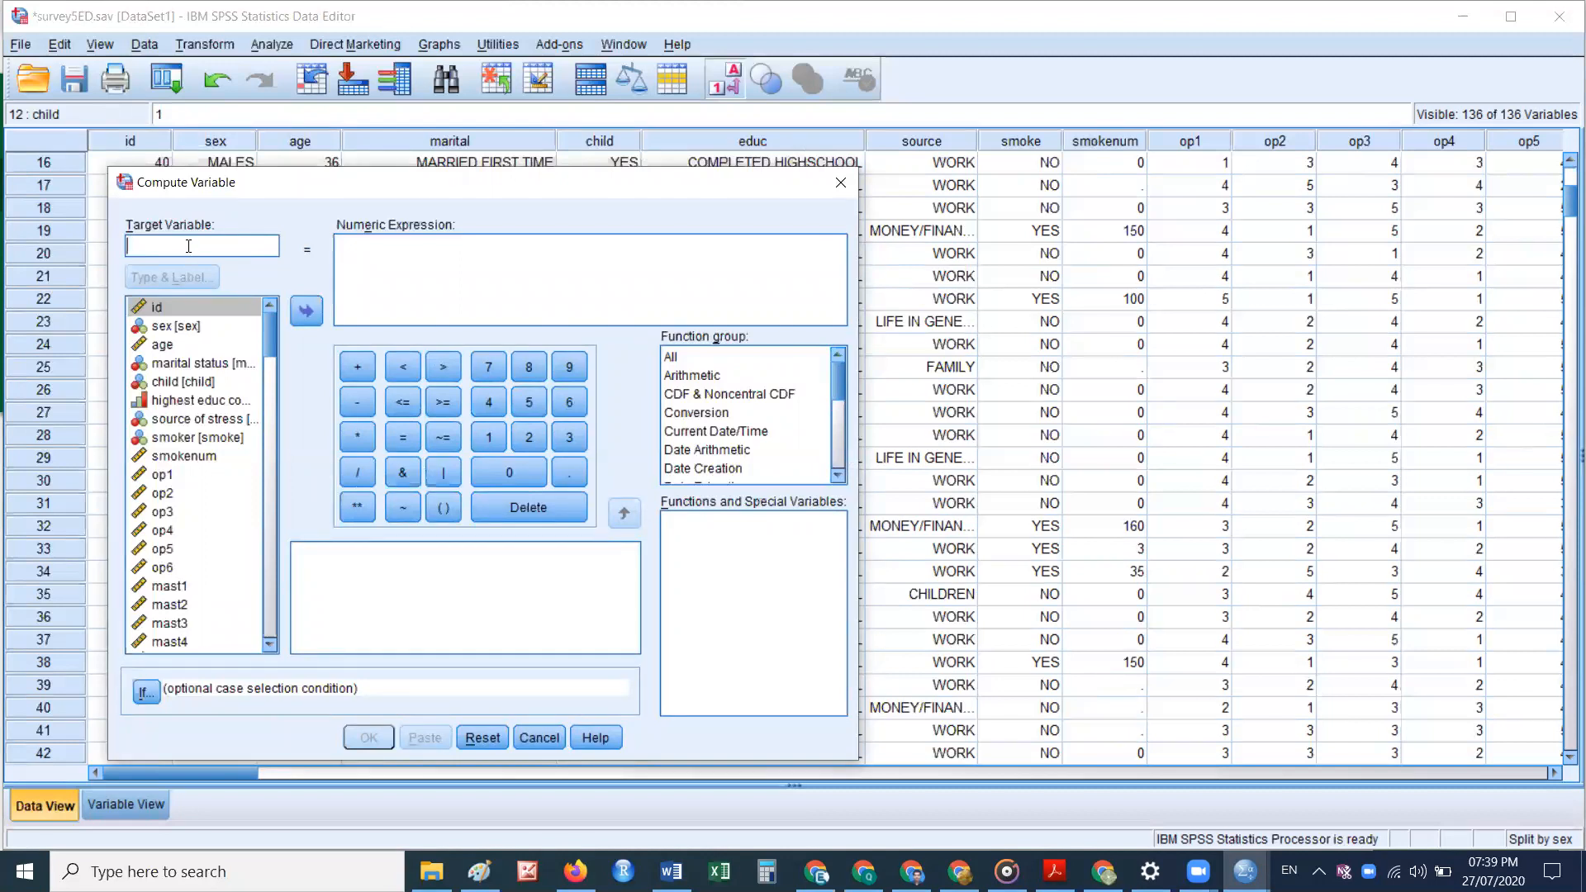
text(hald)
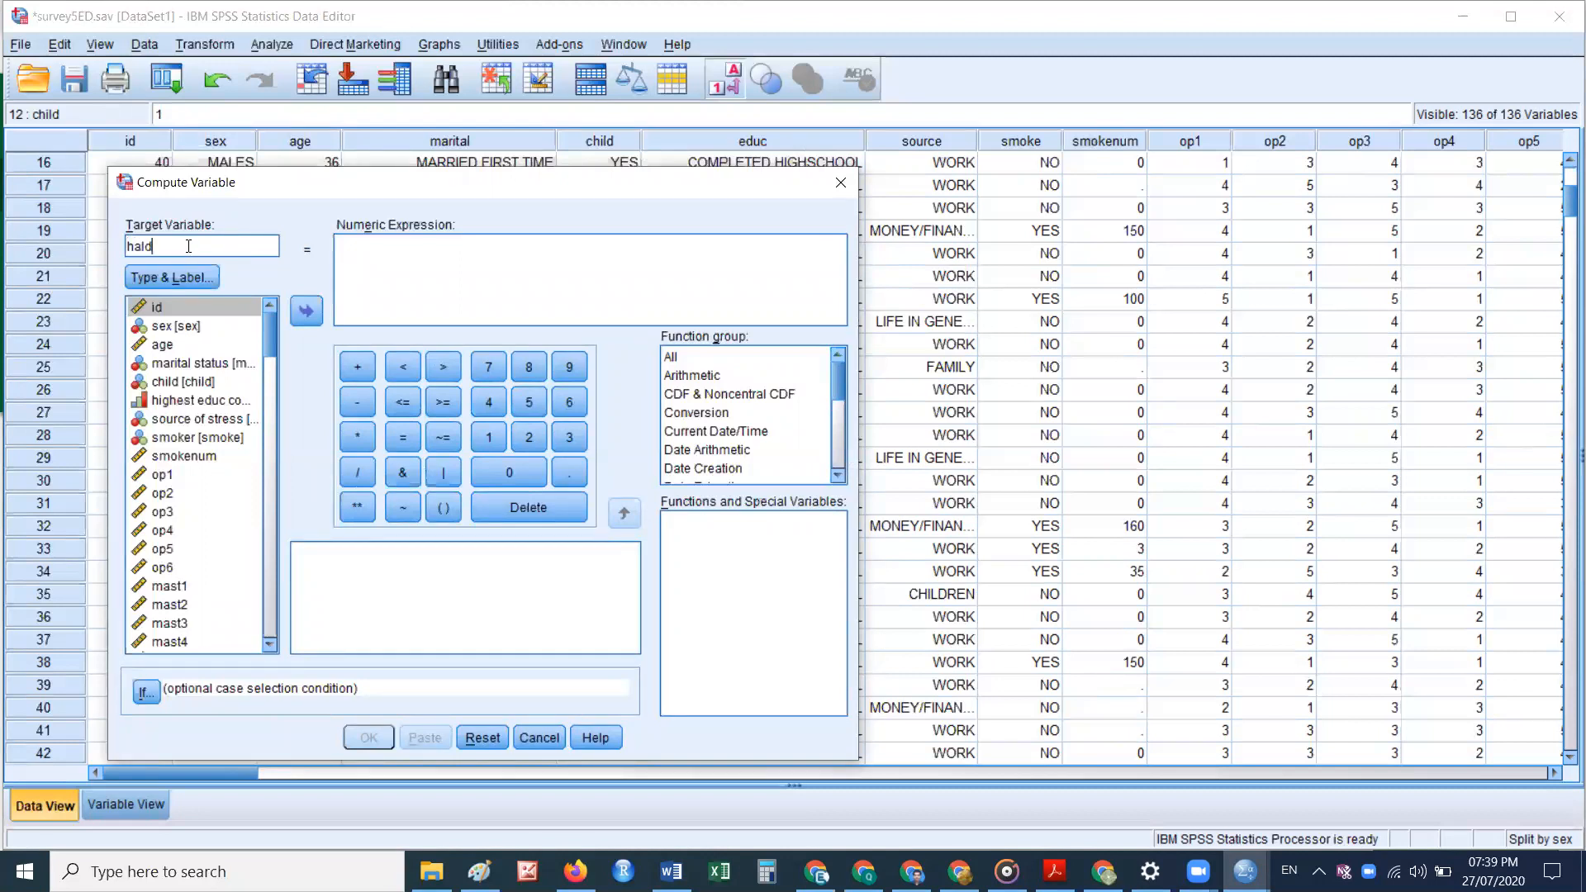
text(Smoki)
click(438, 272)
text(f)
key(Delete)
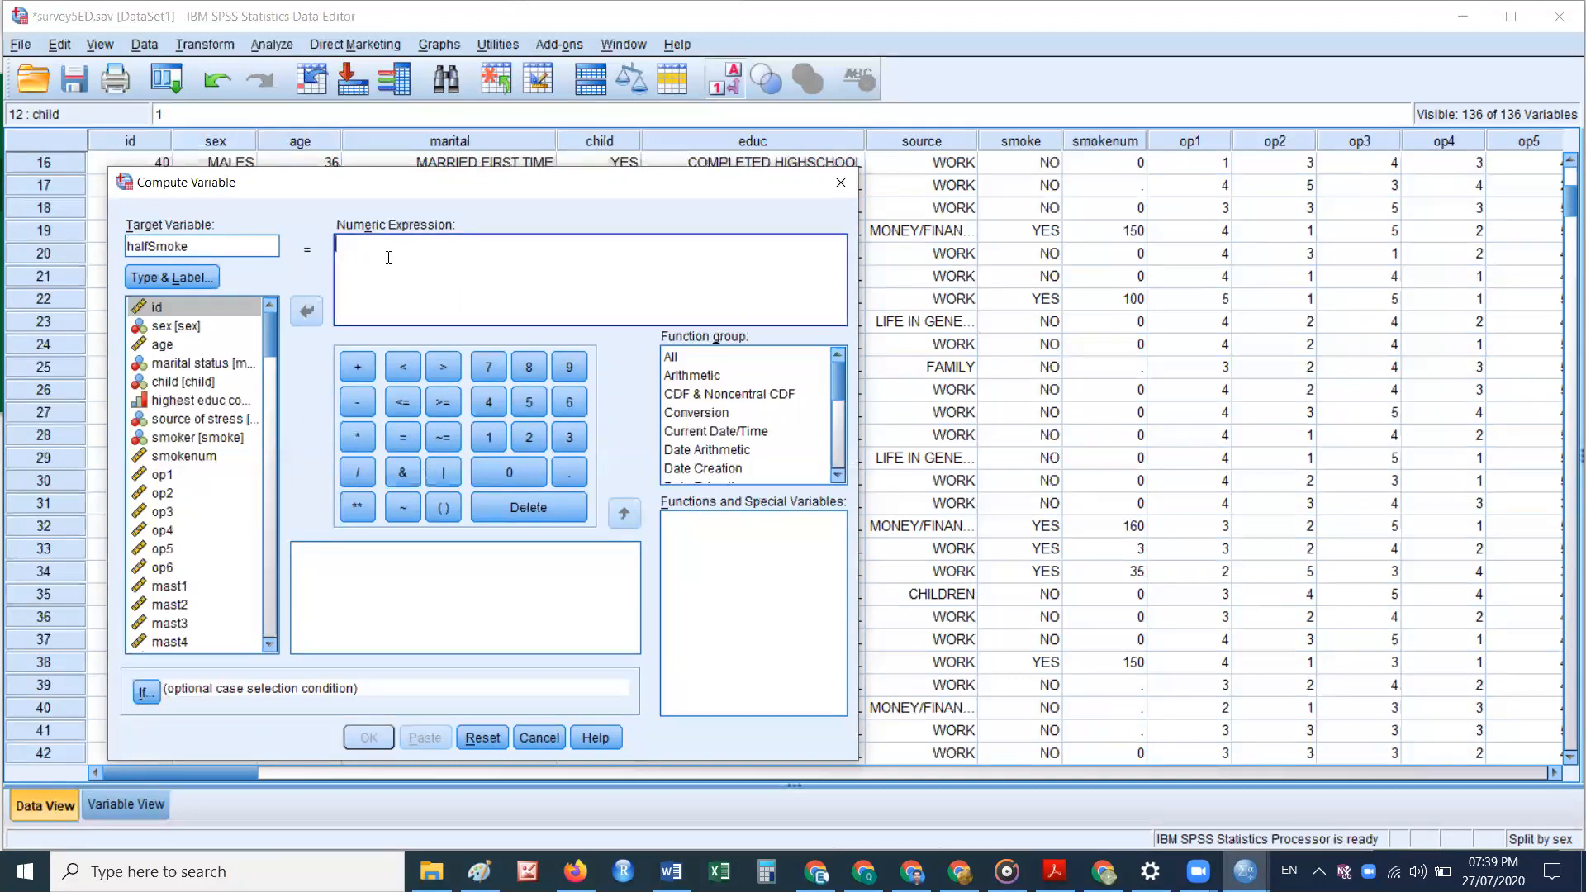
Step: Define the numeric expression as smokenum / 2, run the computation, and return to the Data Editor
click(190, 459)
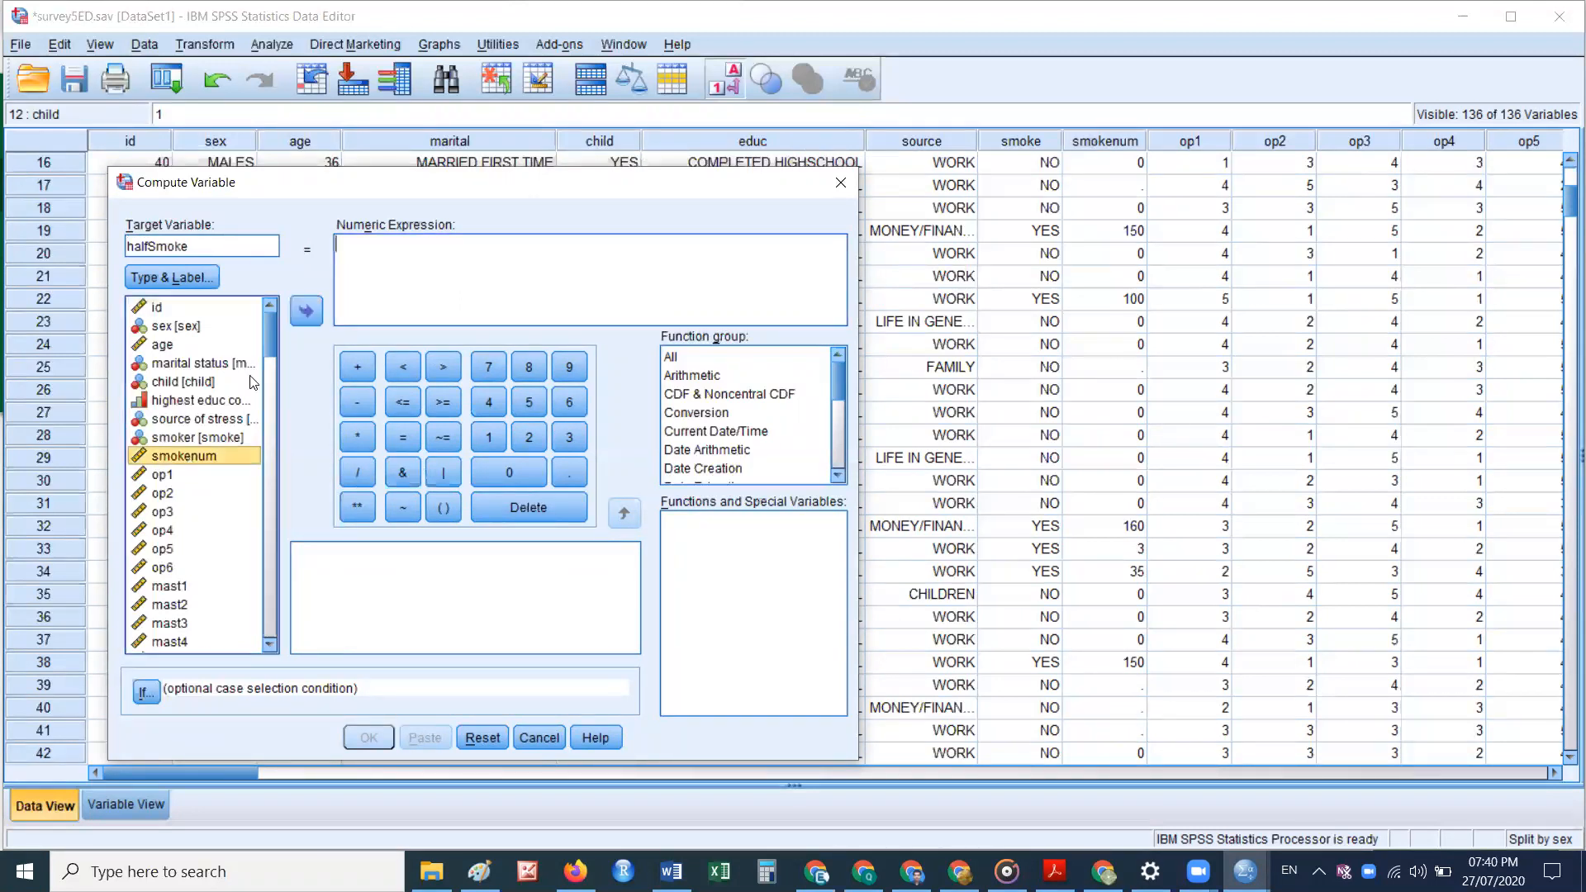
click(306, 314)
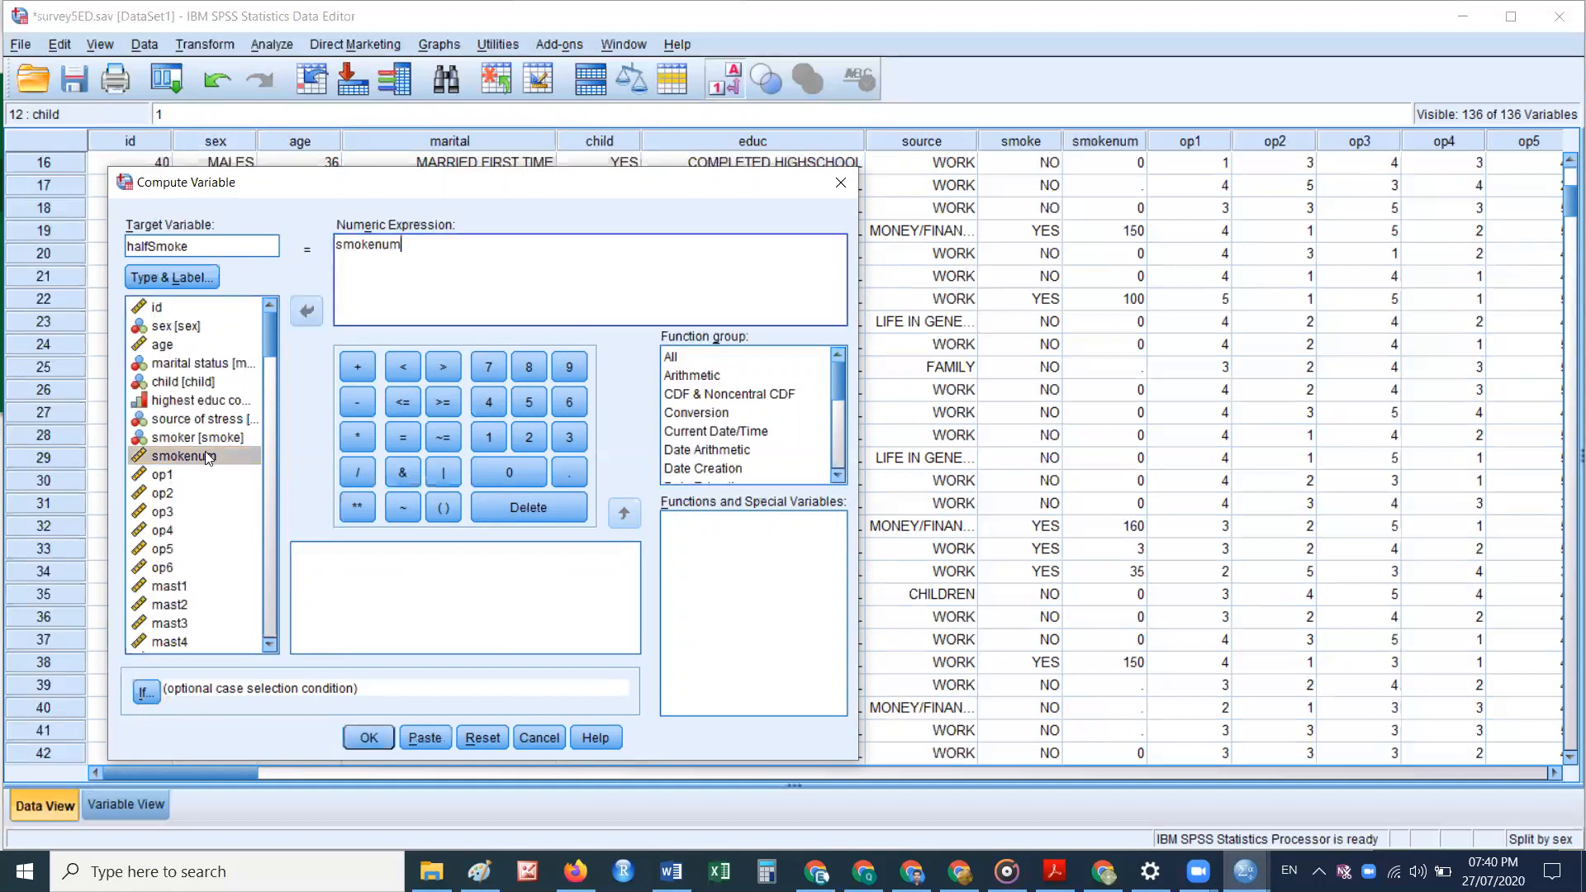
click(356, 471)
click(528, 437)
click(371, 738)
click(369, 739)
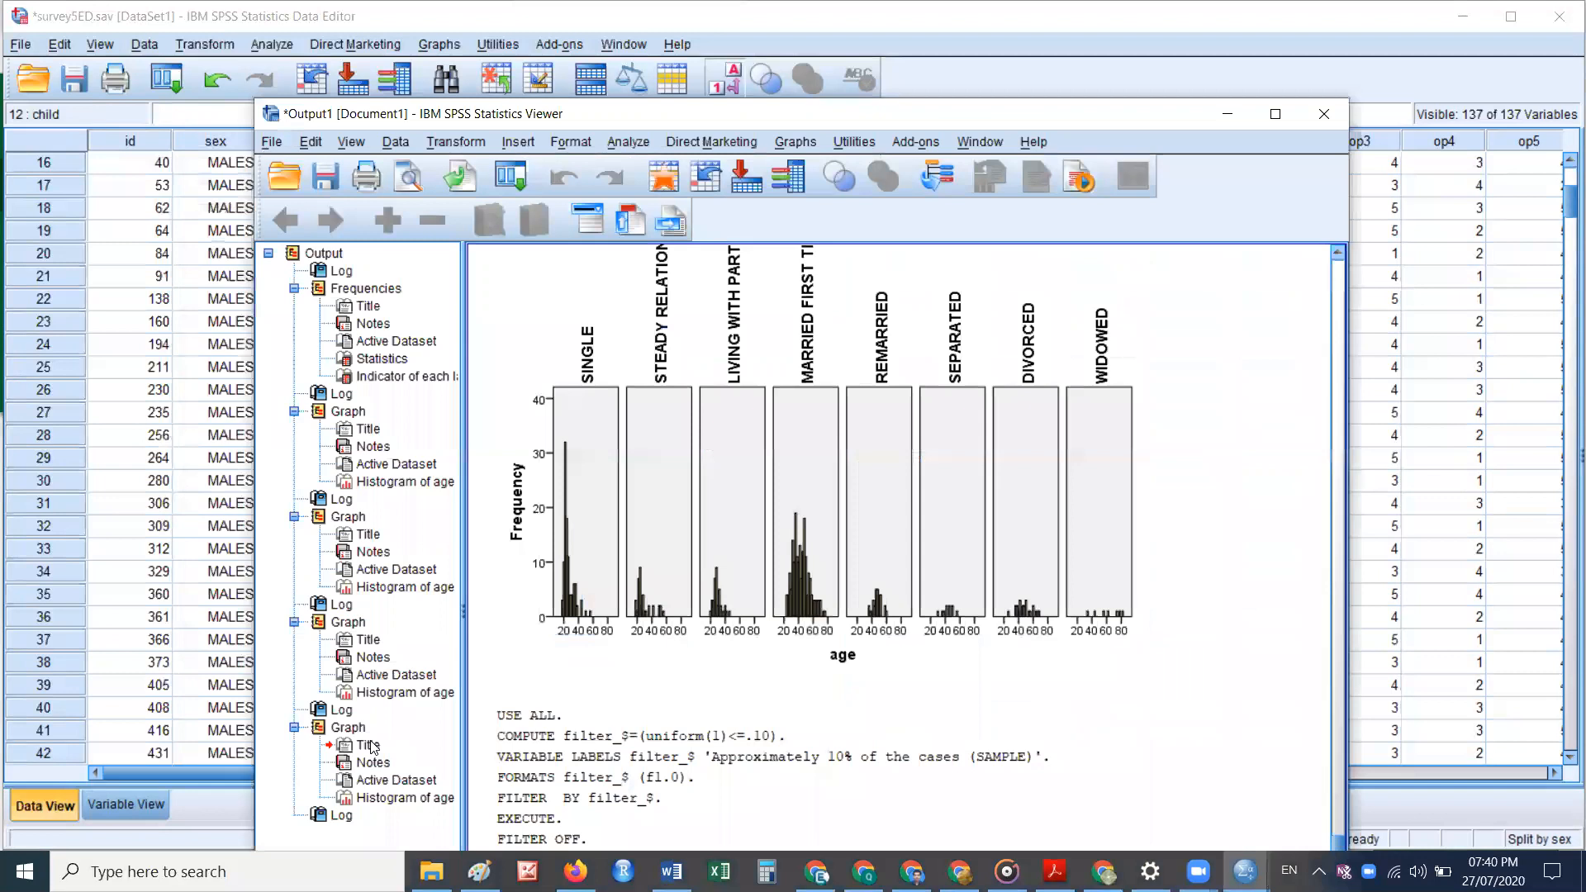
click(1227, 116)
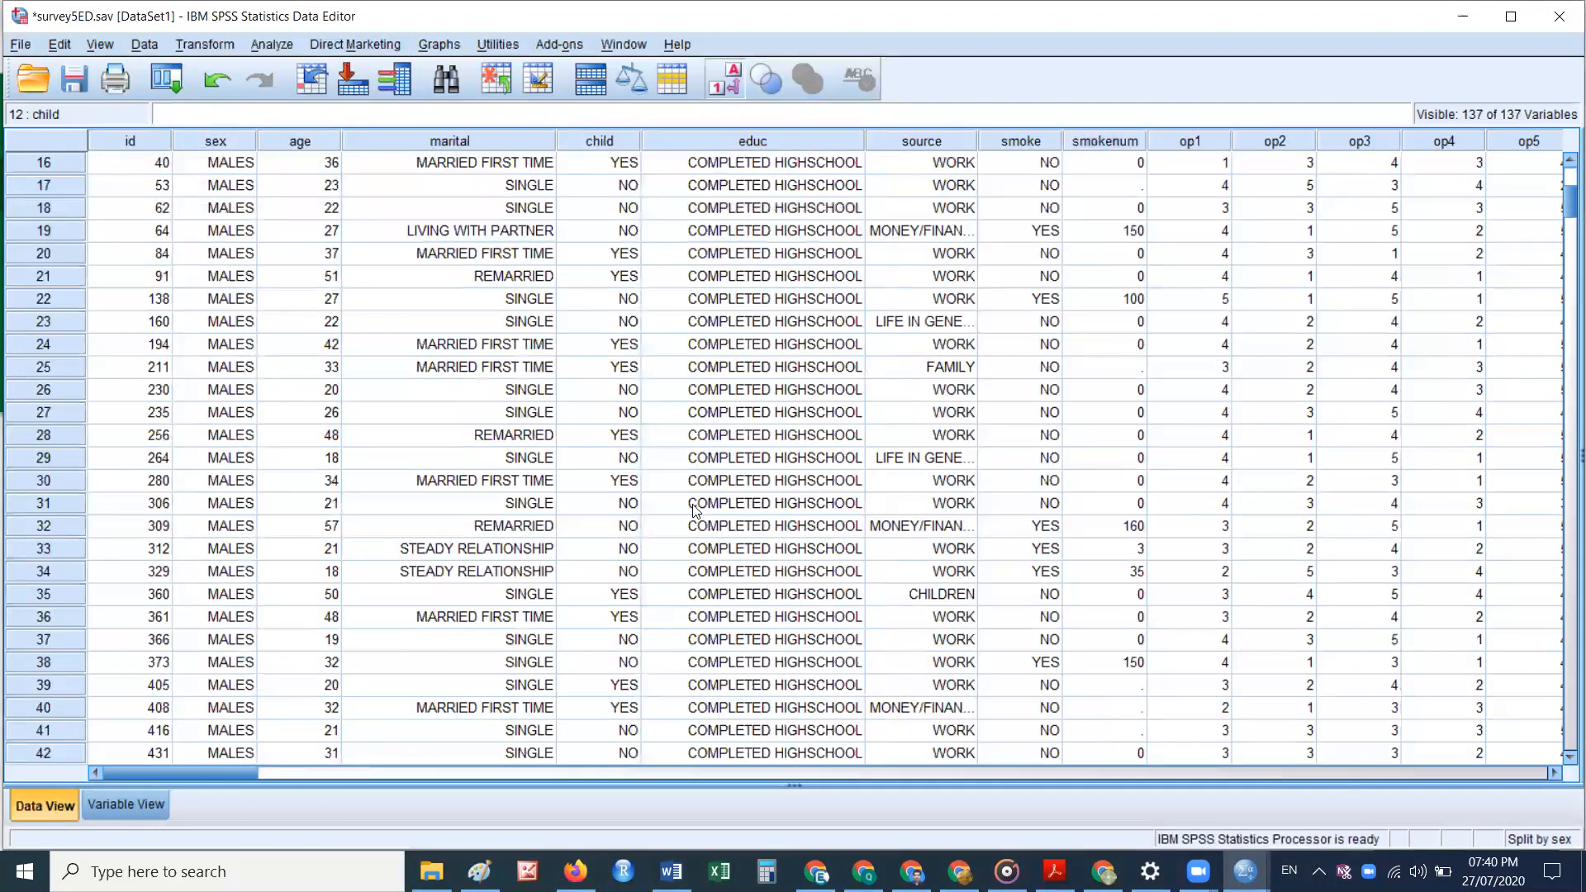
Step: Examine the halfSmoke definition at the end of the variable list and its values in the data rows
click(125, 805)
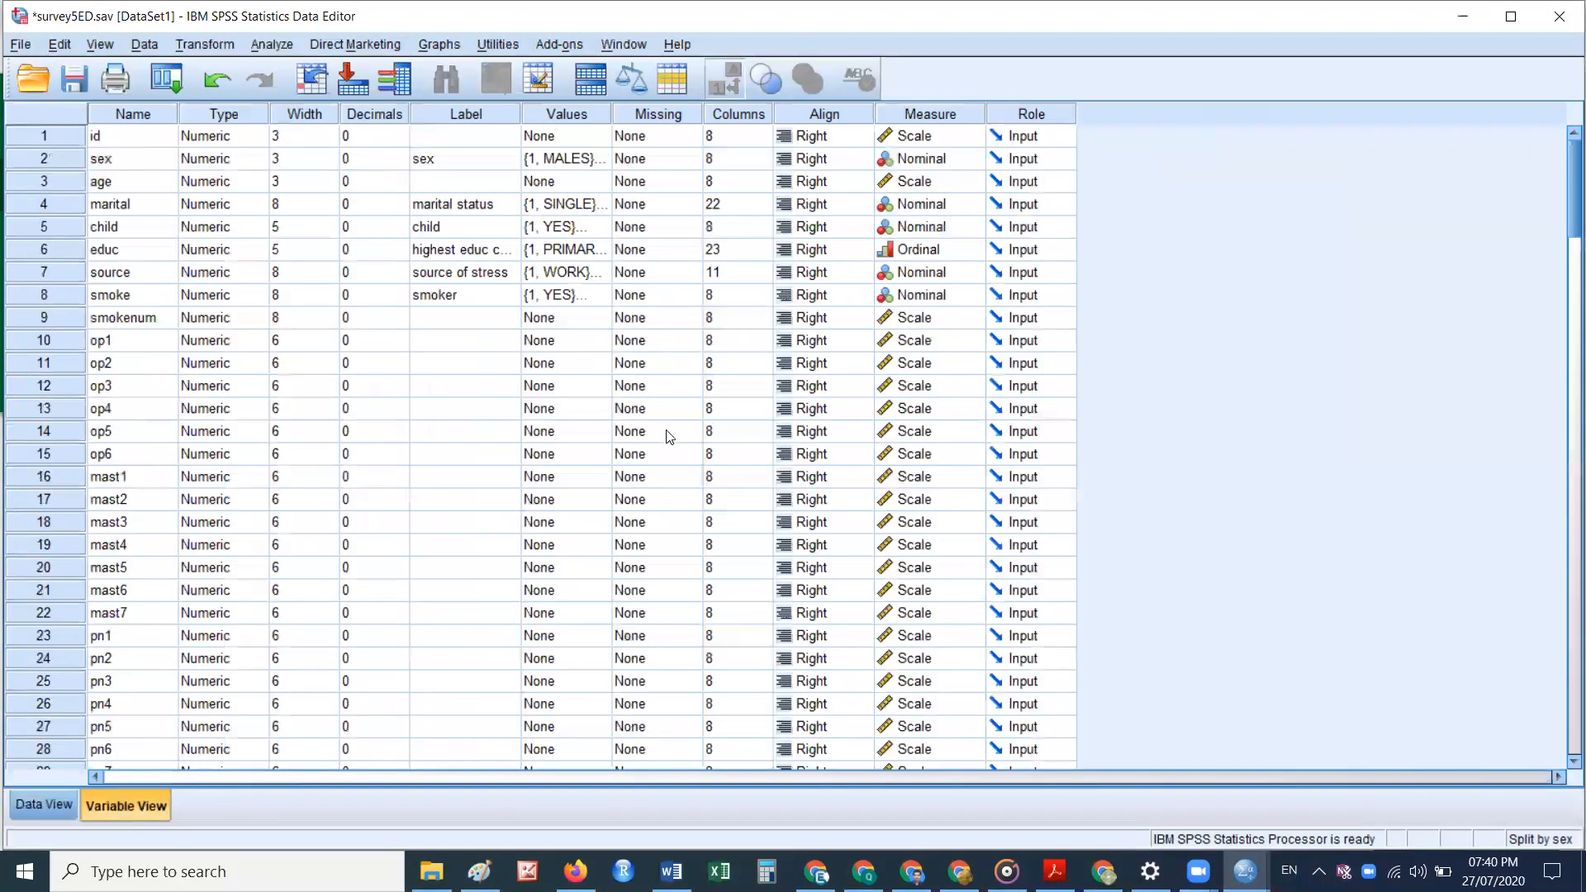
scroll(669, 437, down, 20)
scroll(692, 568, up, 10)
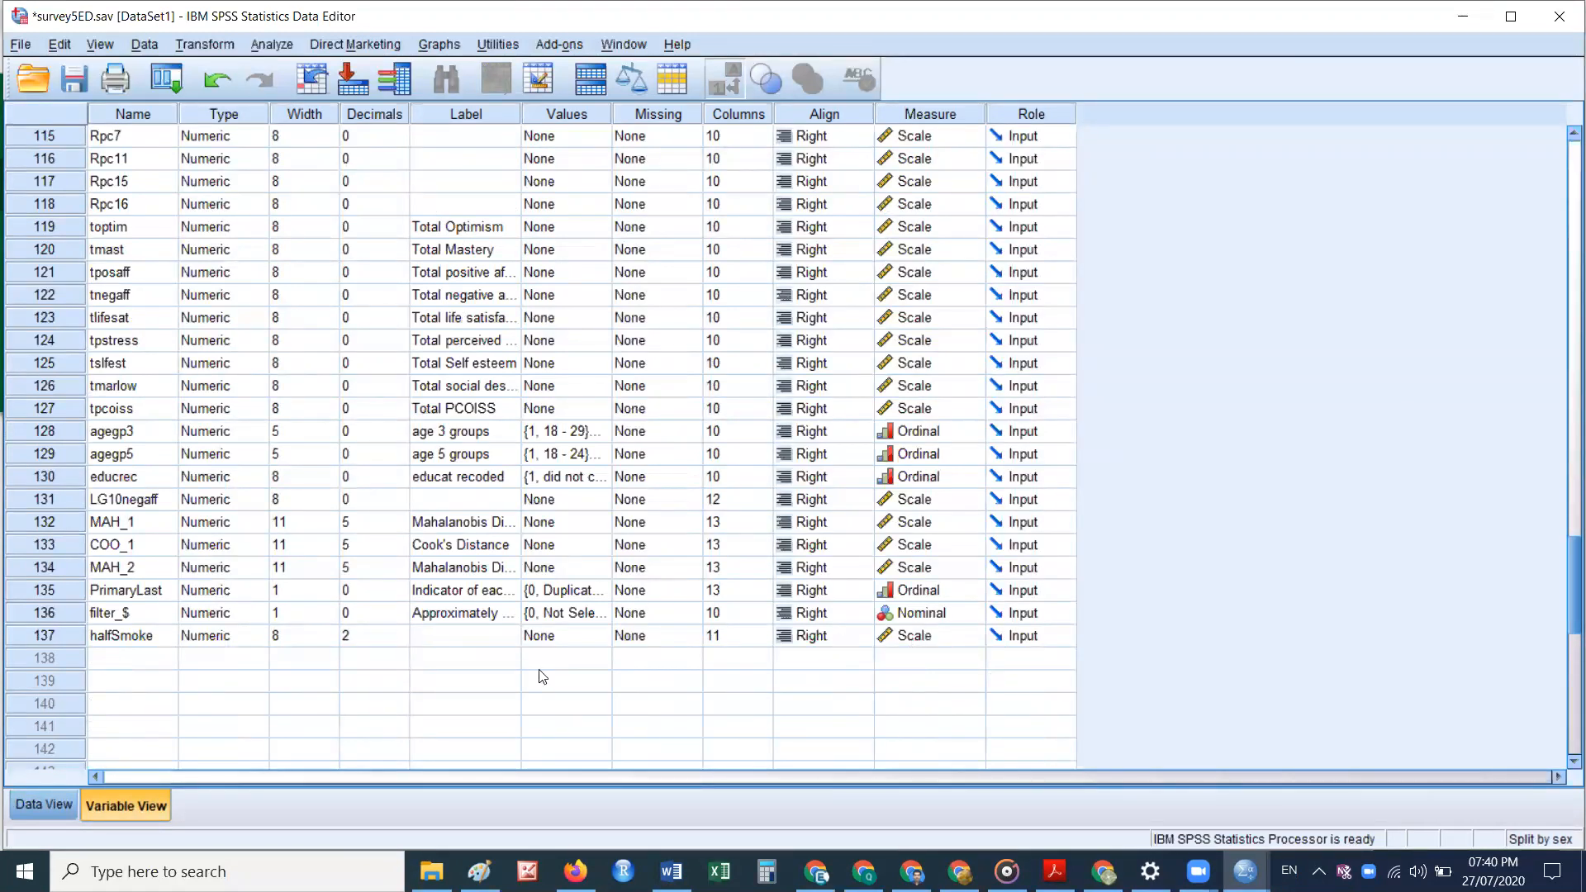
click(35, 814)
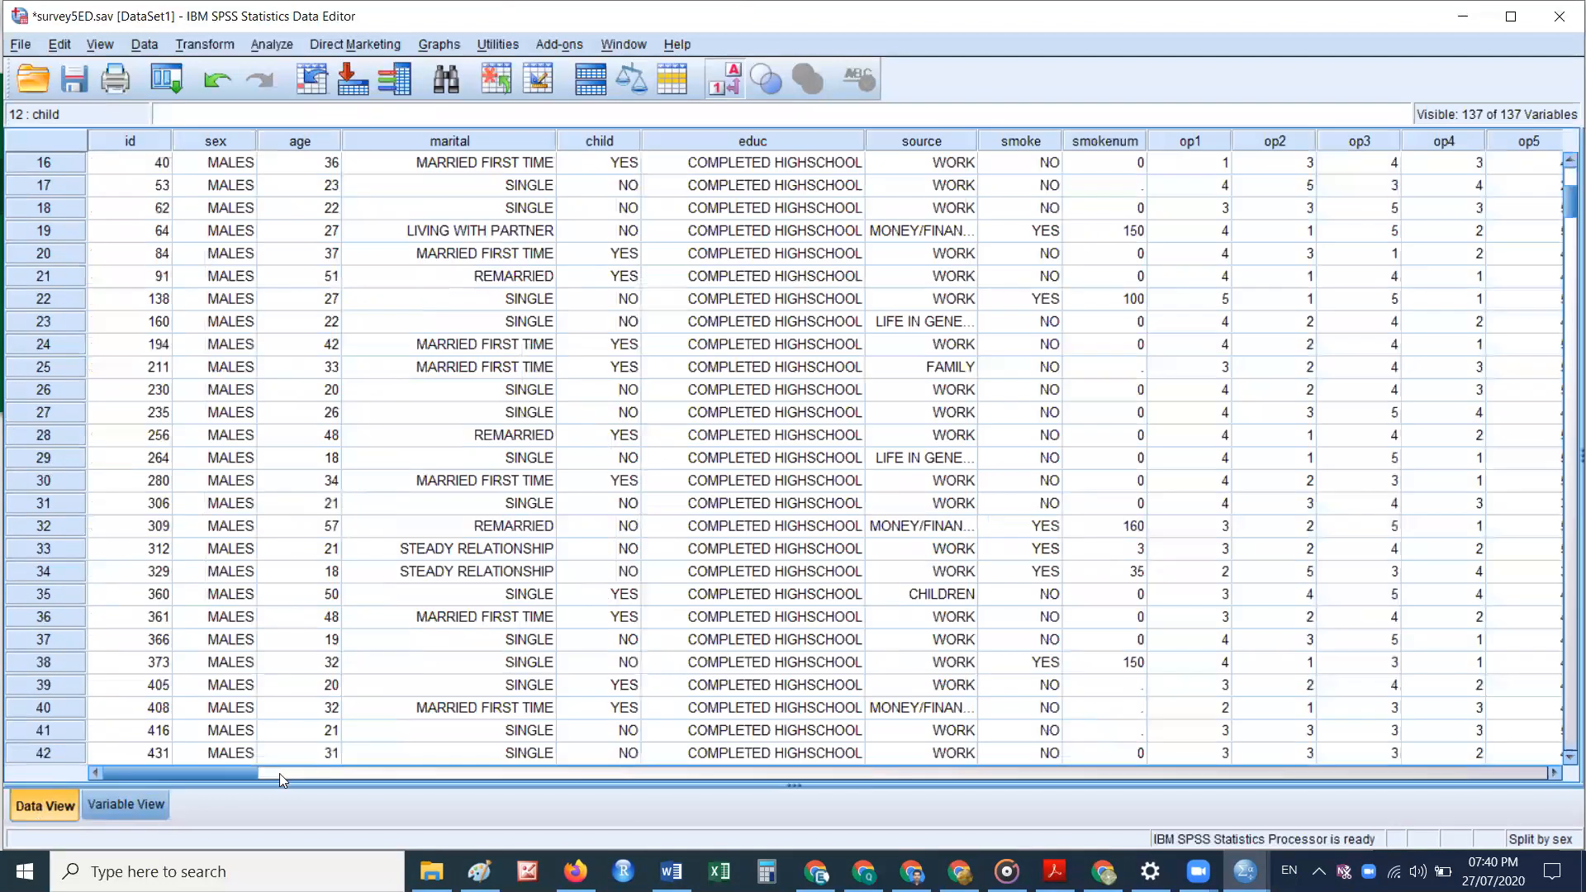
scroll(367, 664, up, 5)
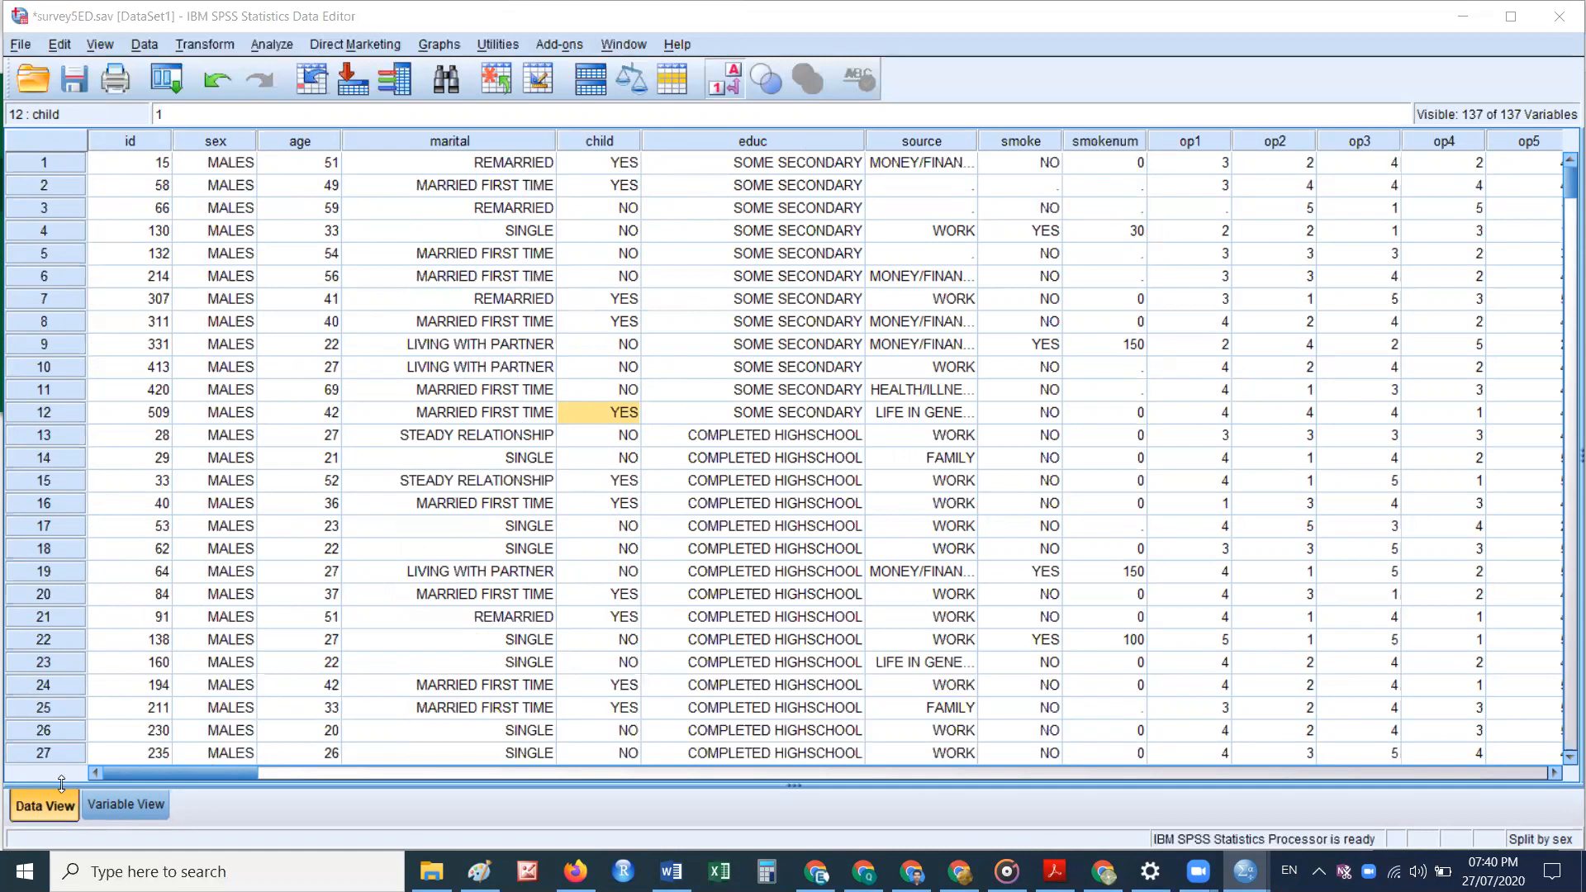
drag(177, 773, 1437, 773)
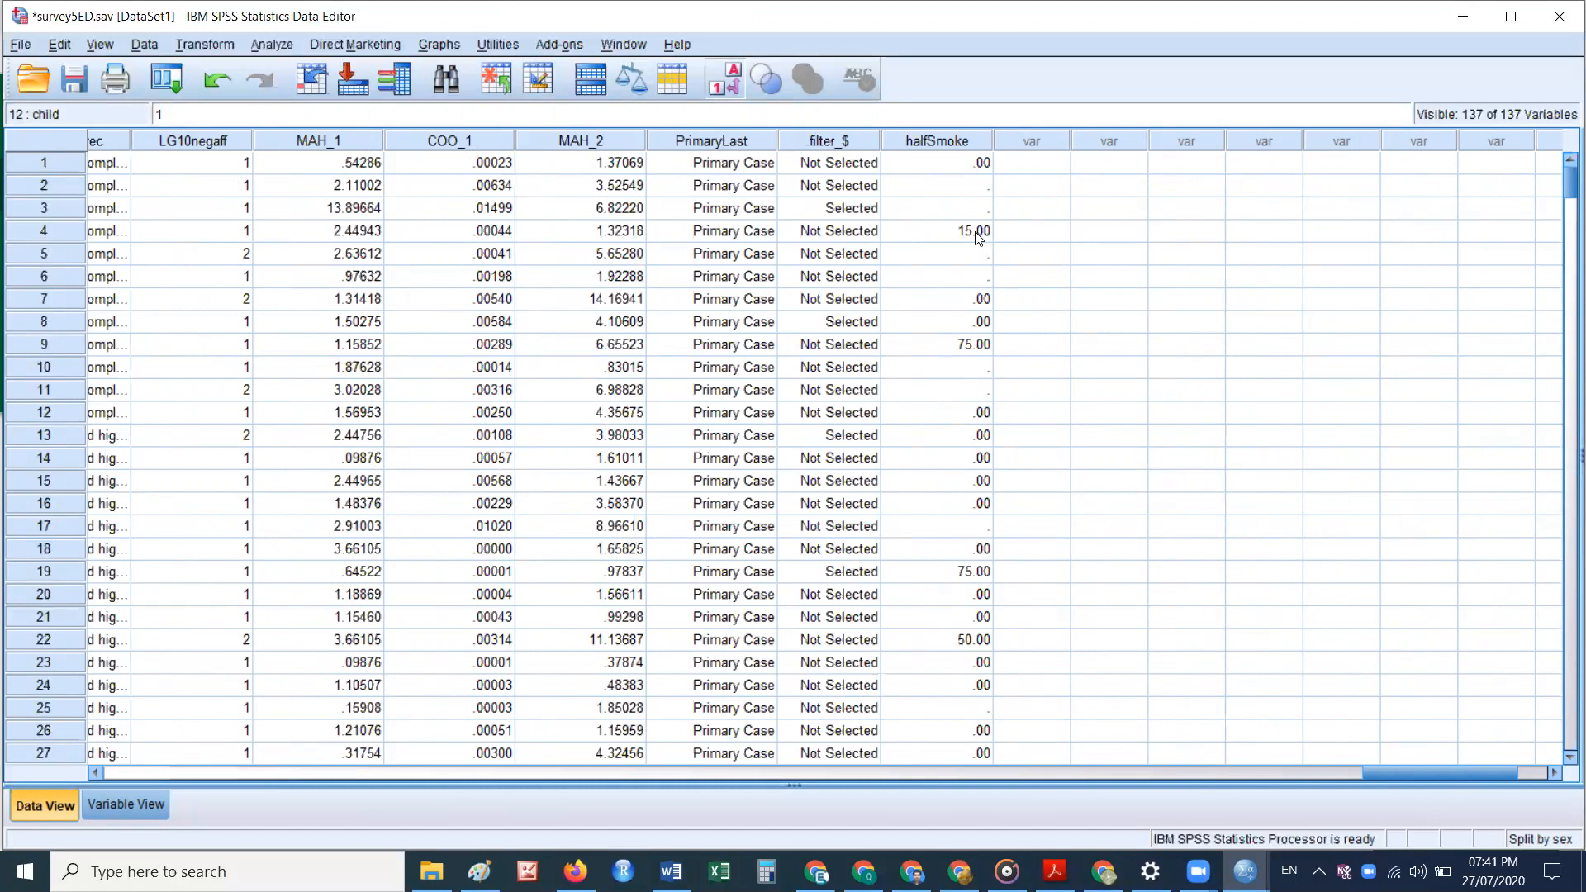
scroll(917, 425, down, 9)
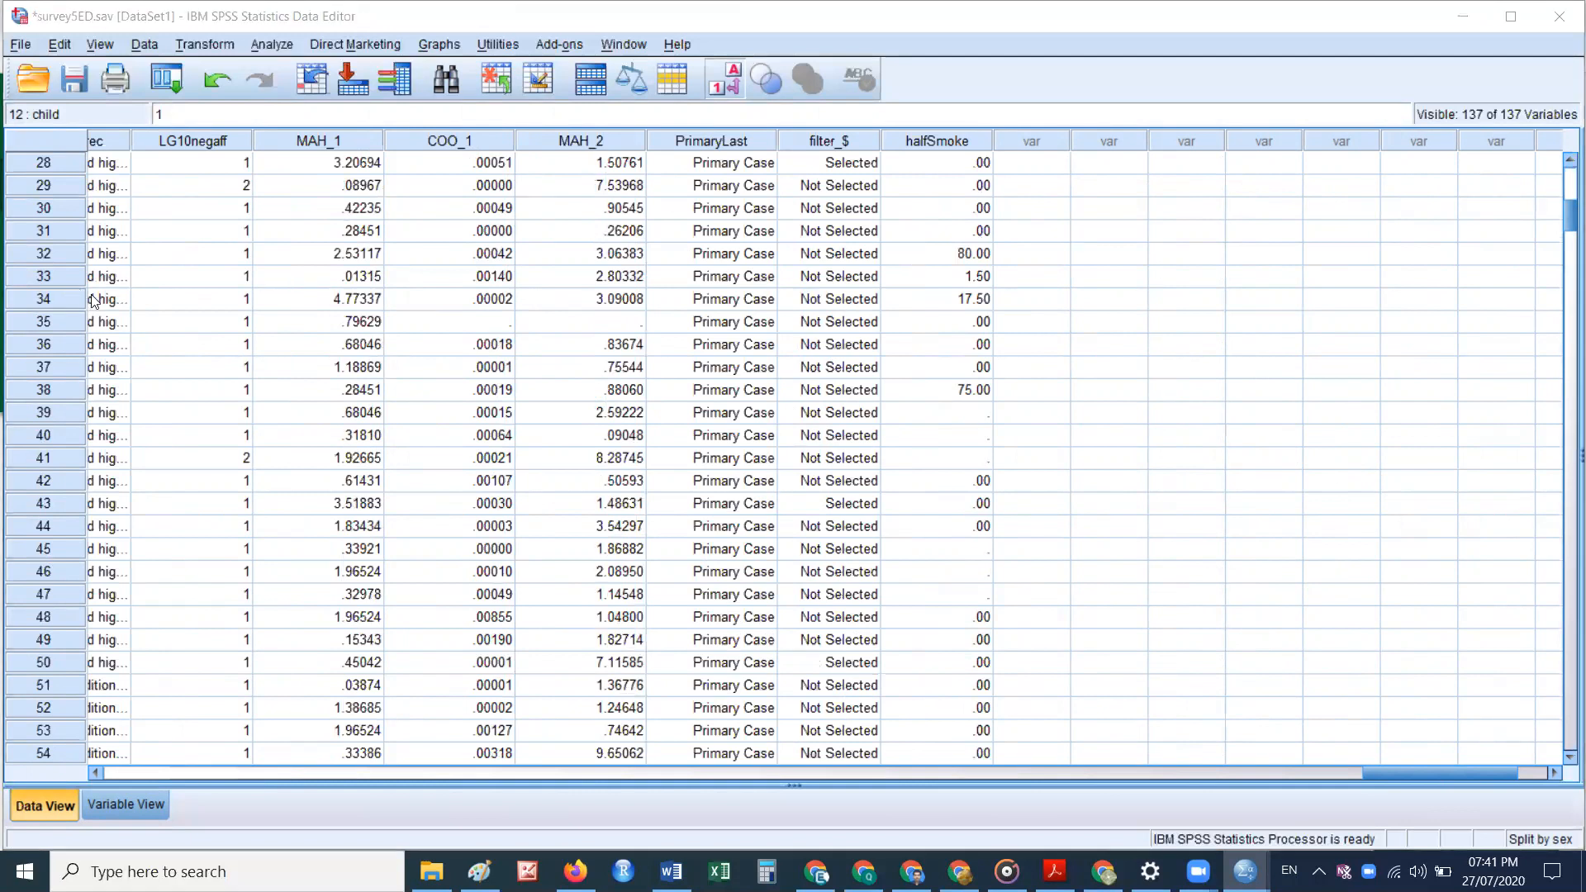
Step: Start computing another new variable and name the target variable Concat
click(155, 49)
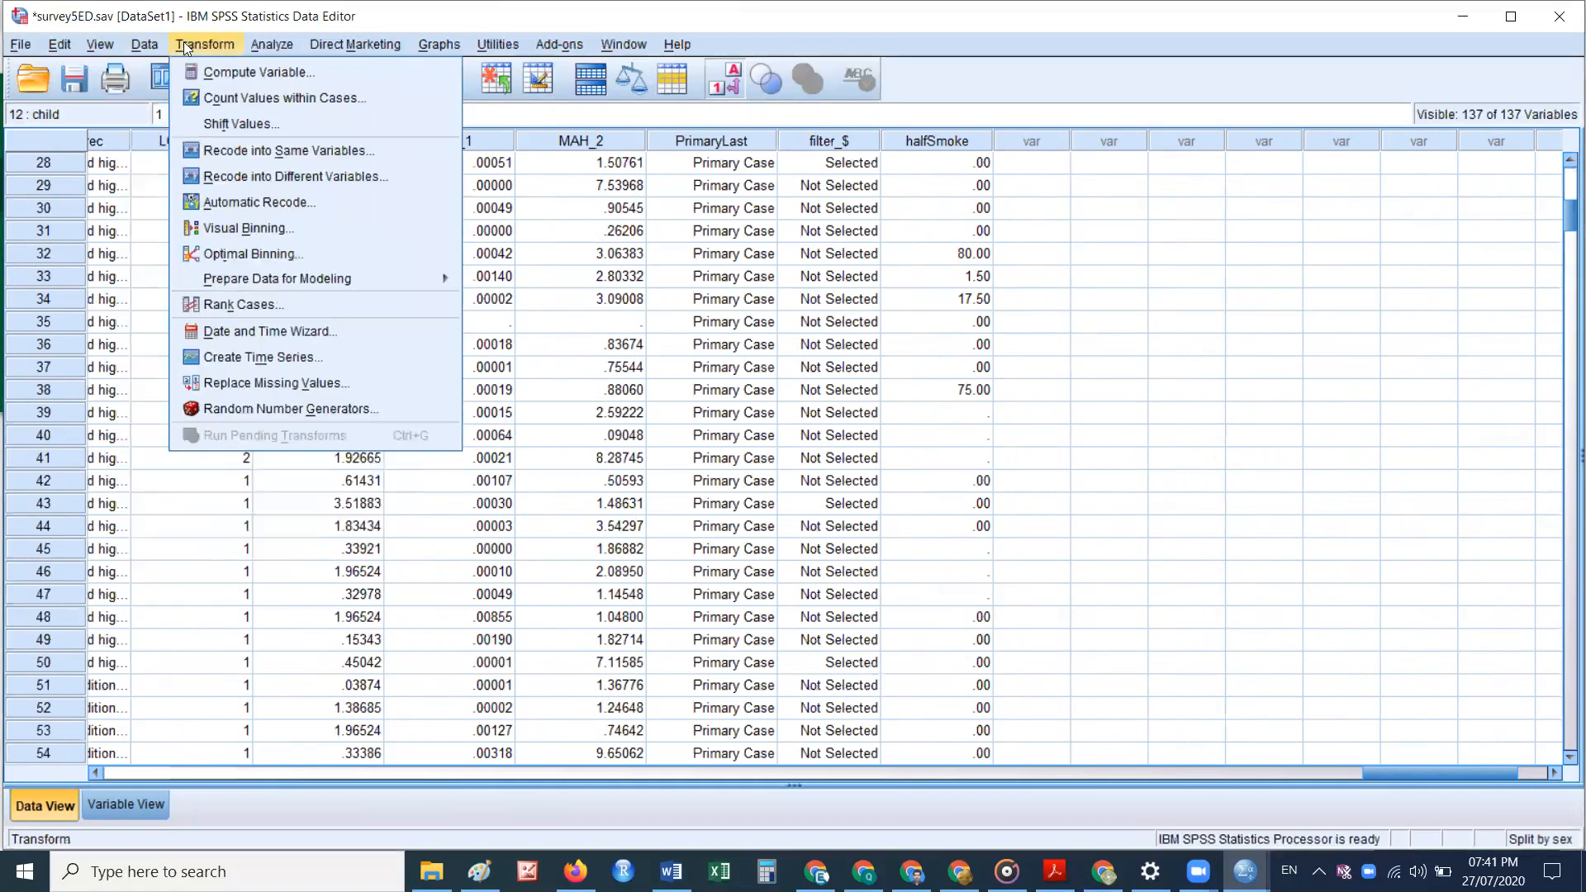
click(278, 76)
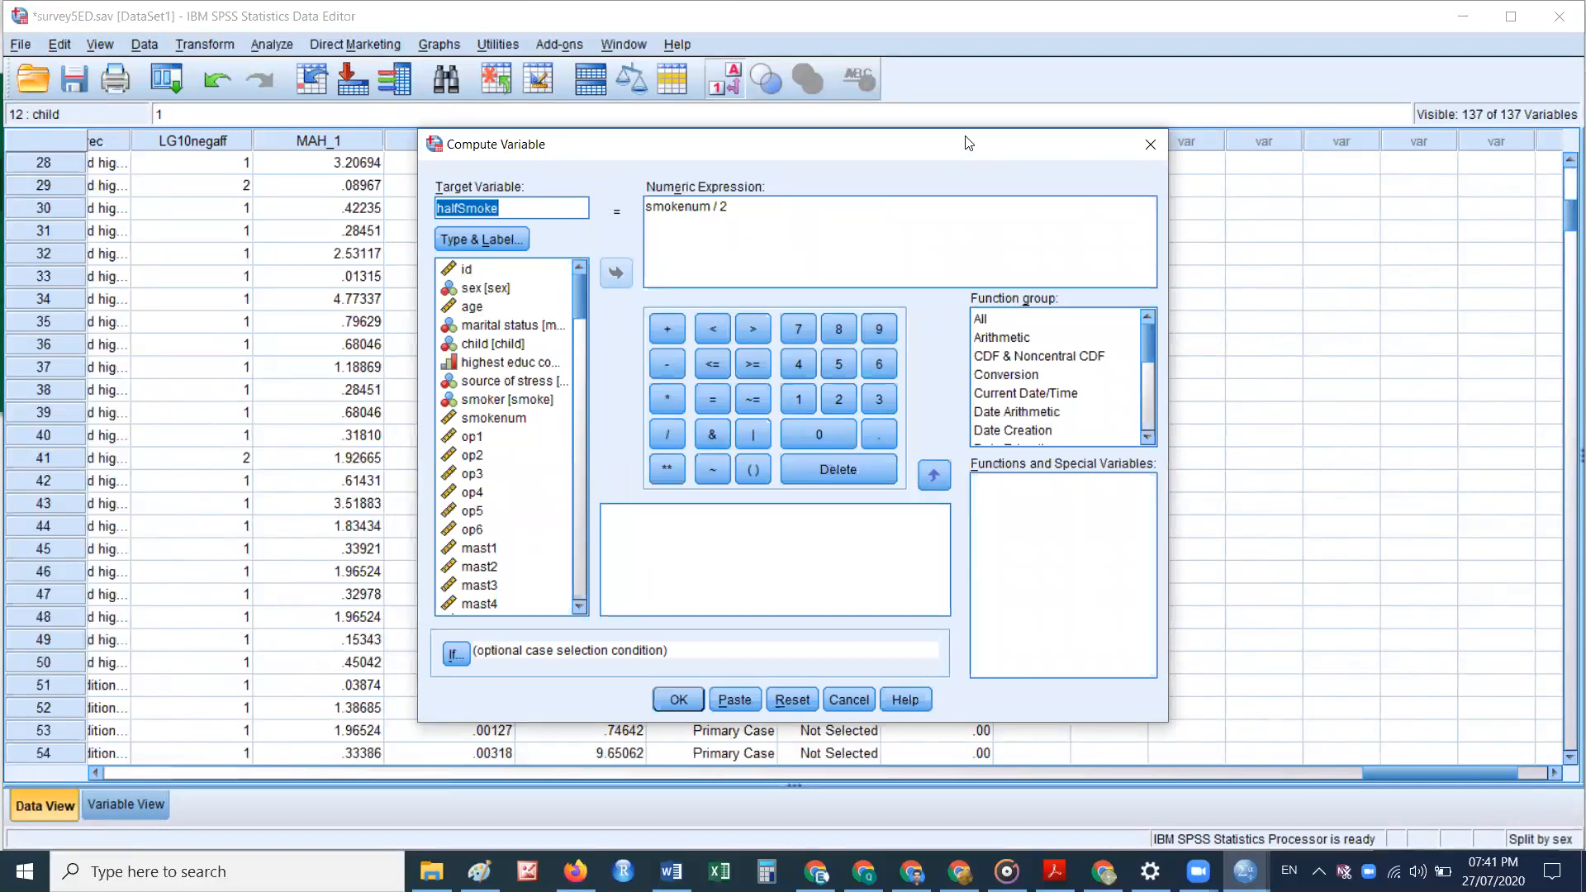
drag(968, 143, 677, 248)
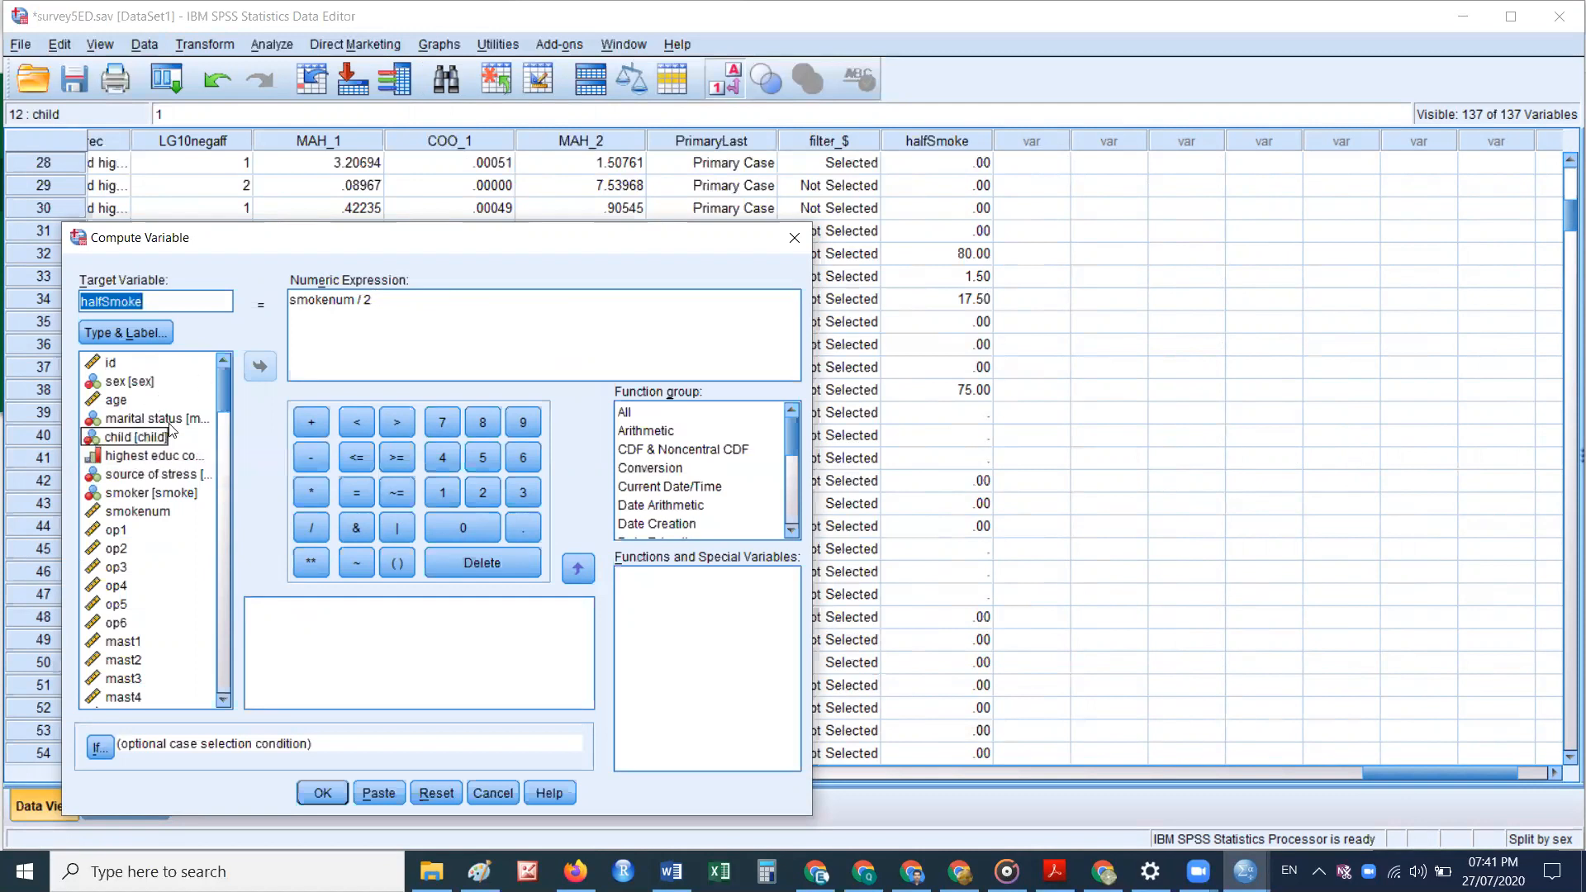
scroll(173, 428, down, 15)
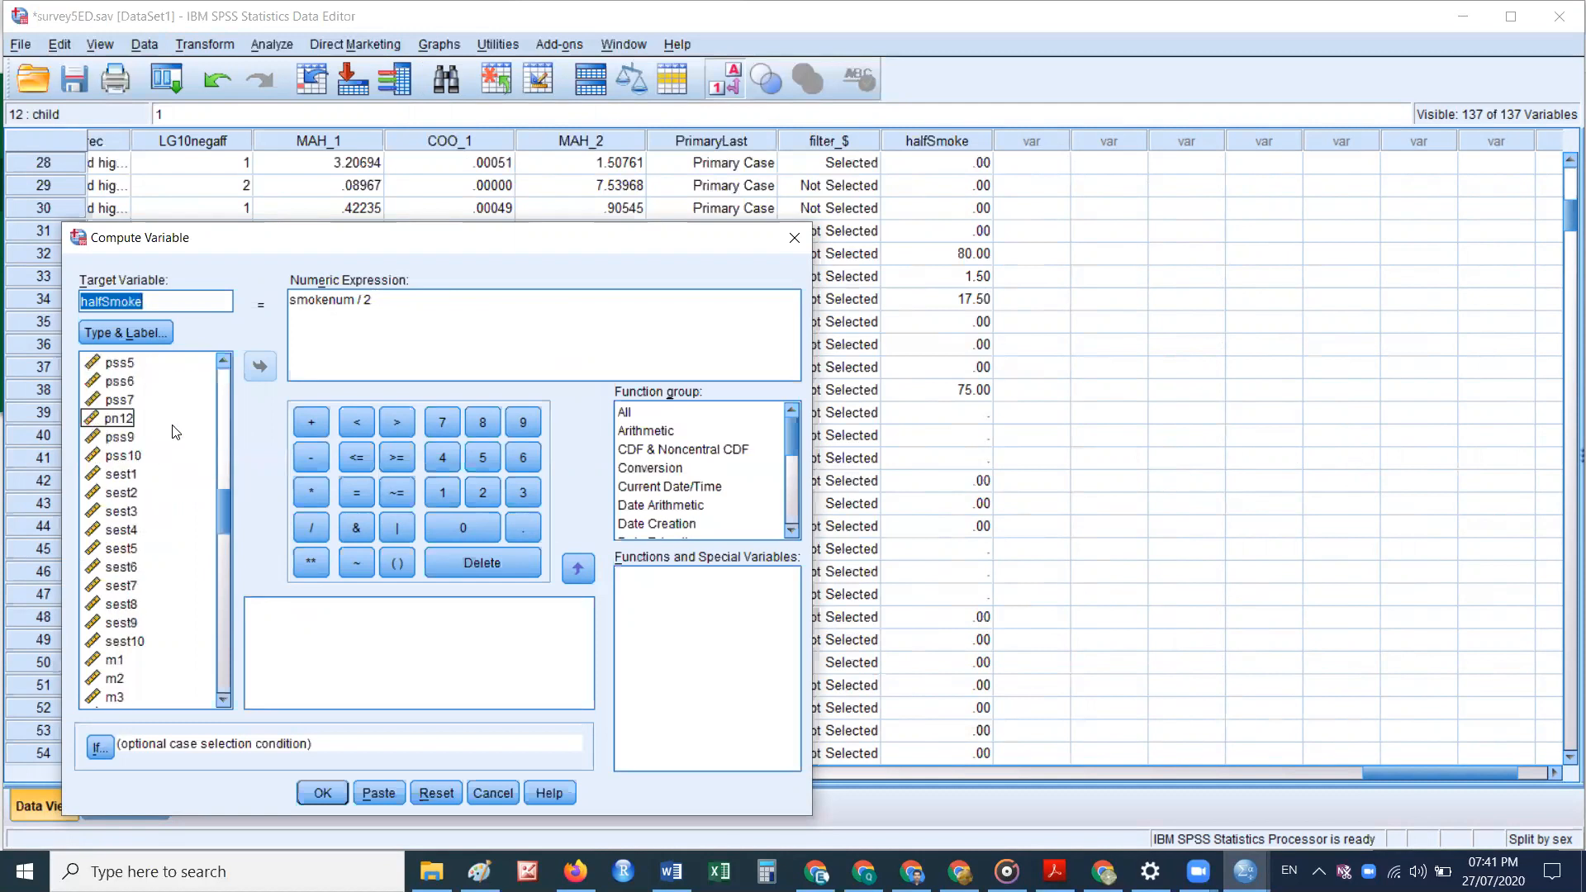
scroll(180, 429, up, 15)
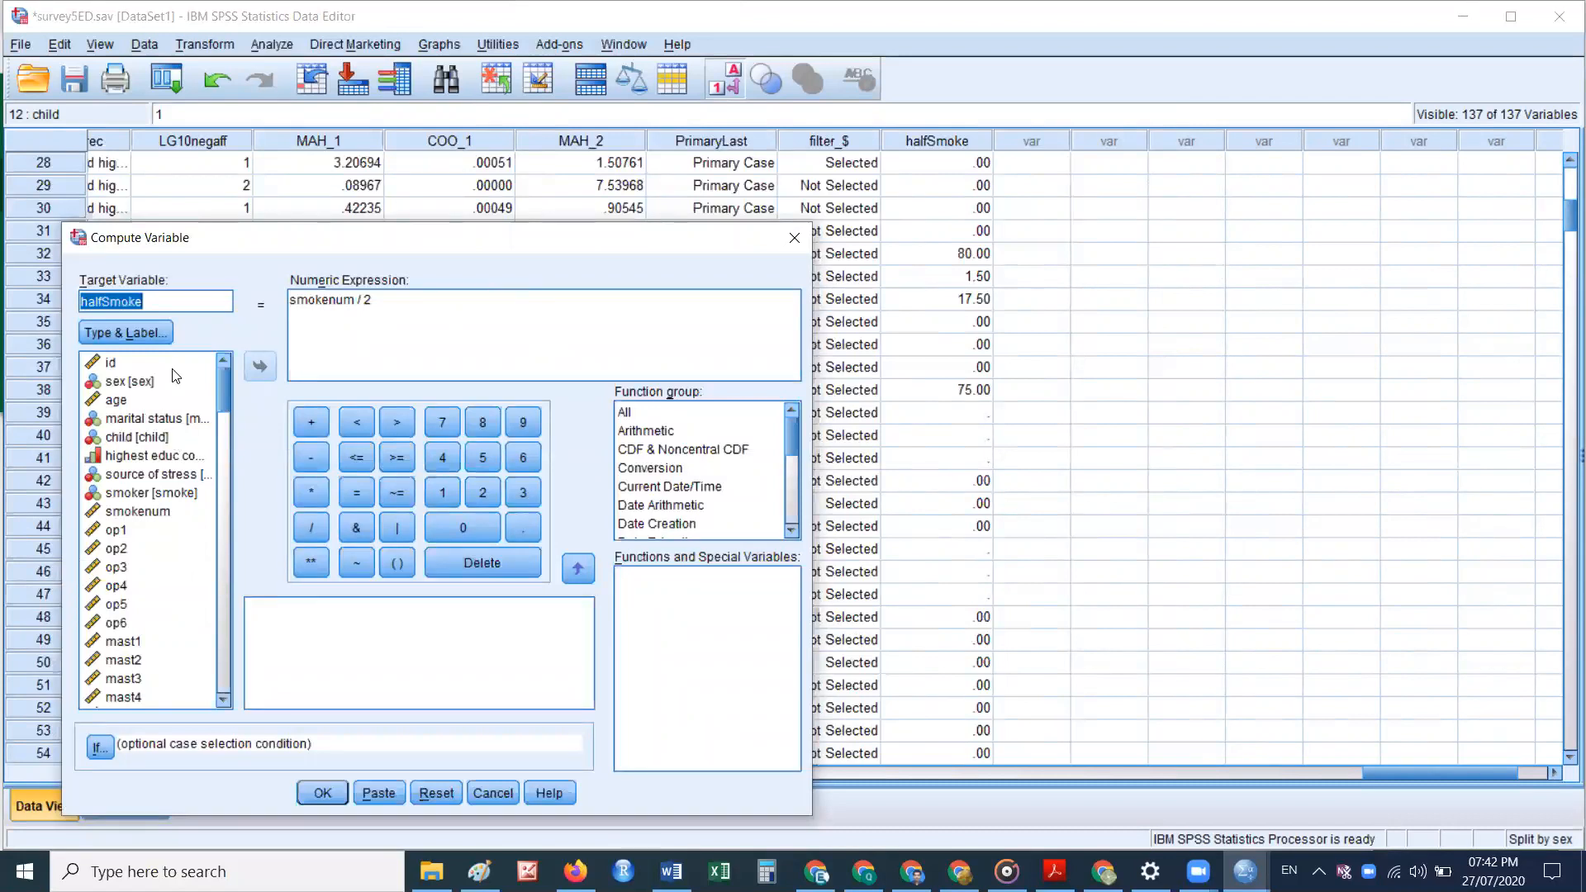
click(155, 299)
drag(155, 299, 86, 299)
text(joined)
key(BackSpace)
key(BackSpace)
key(BackSpace)
key(BackSpace)
key(BackSpace)
key(BackSpace)
text(Concat)
Step: Replace the numeric expression with marital & educ and run the computation
drag(404, 299, 236, 297)
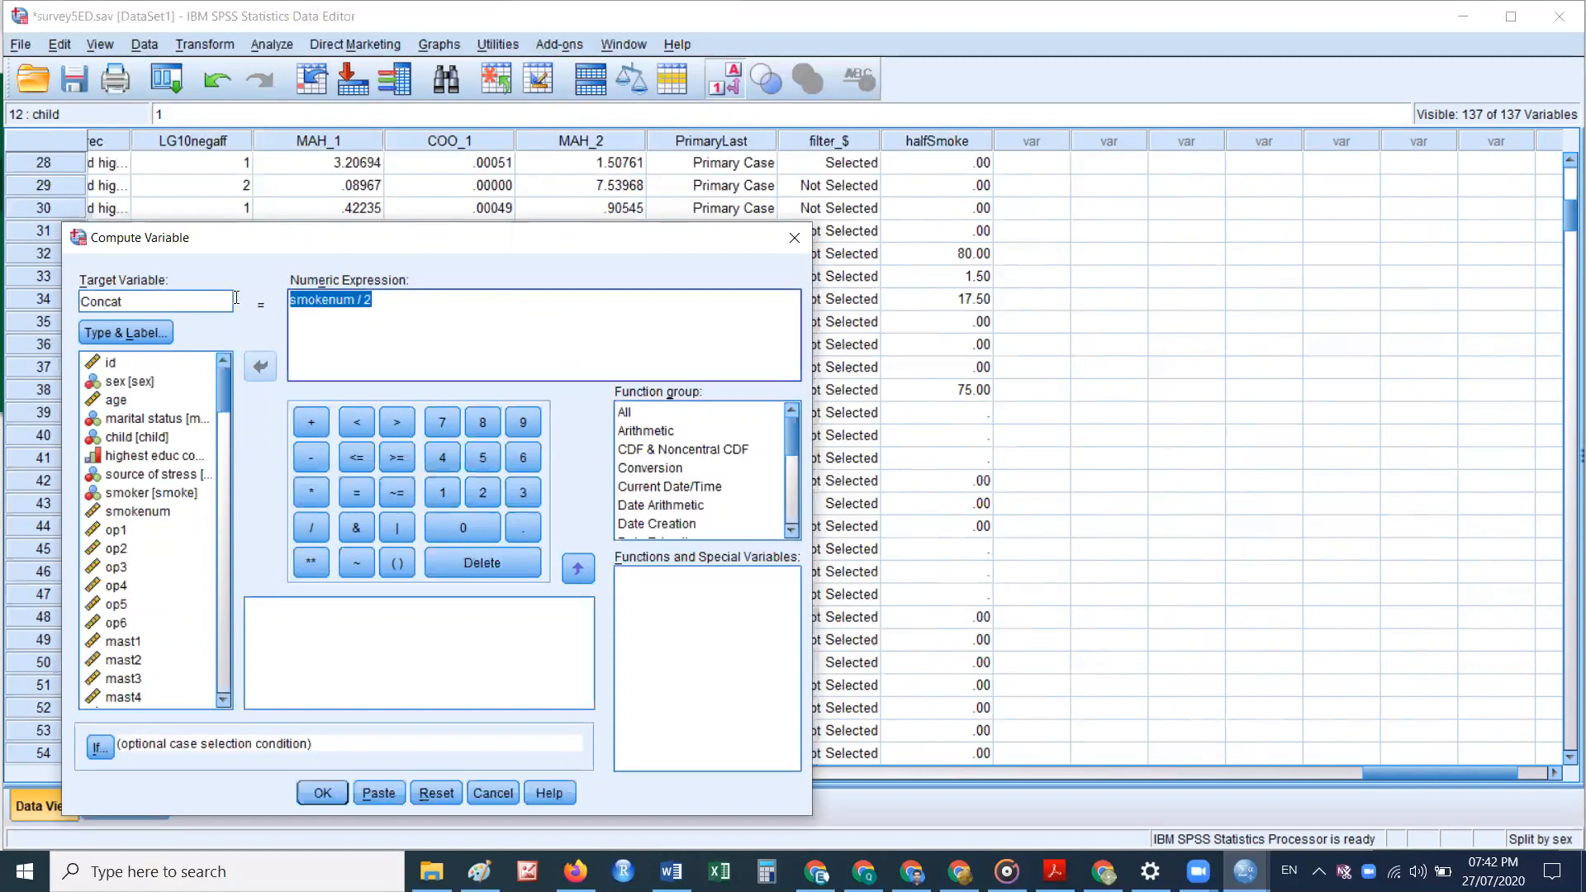
key(BackSpace)
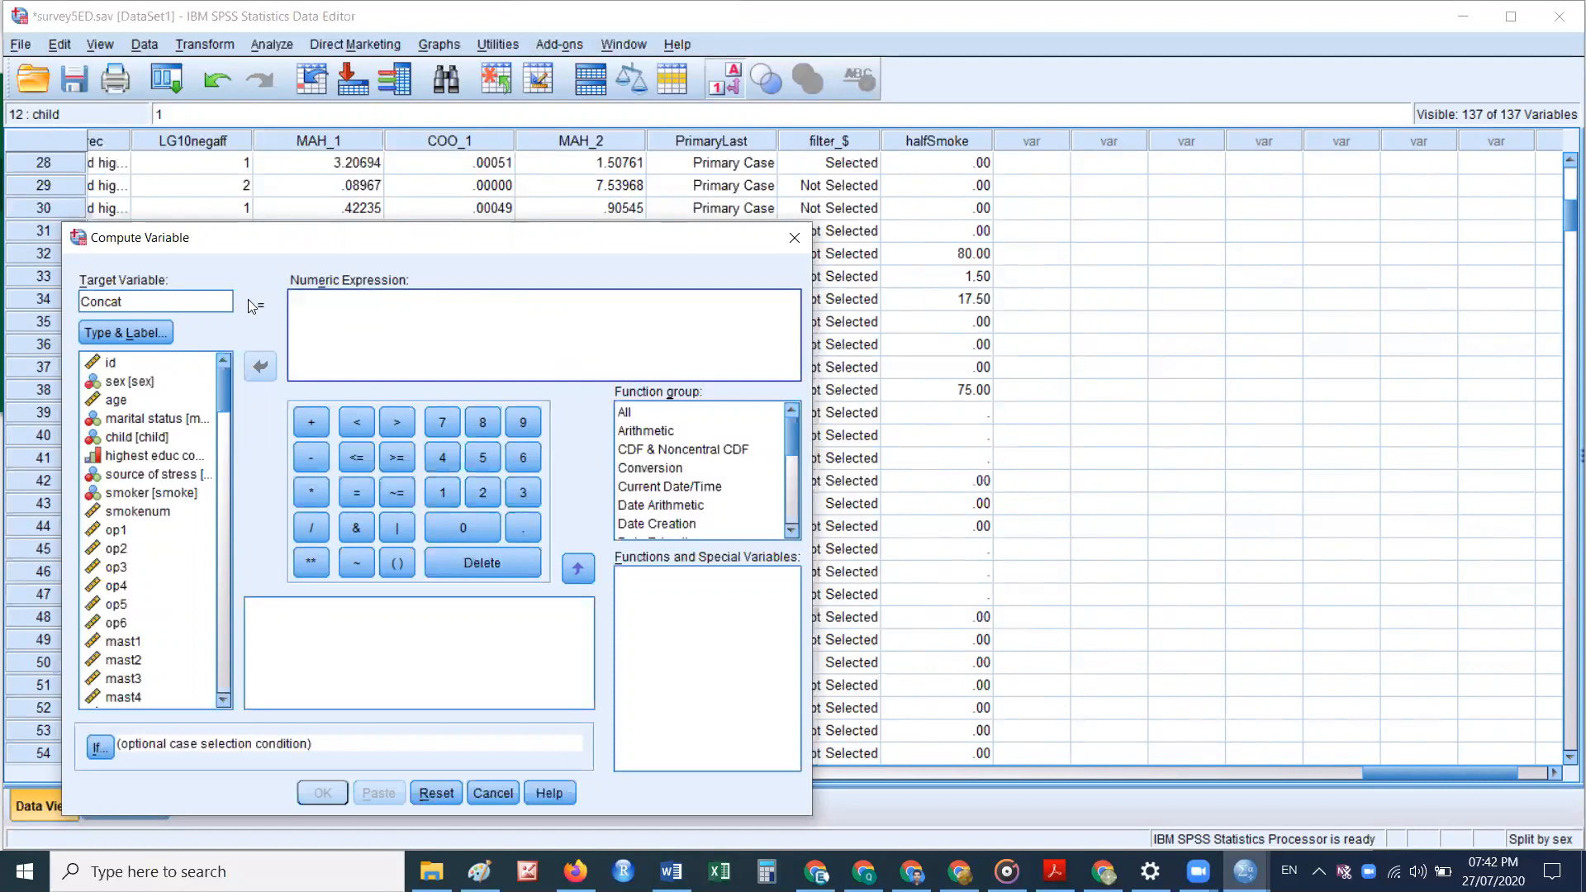
click(128, 419)
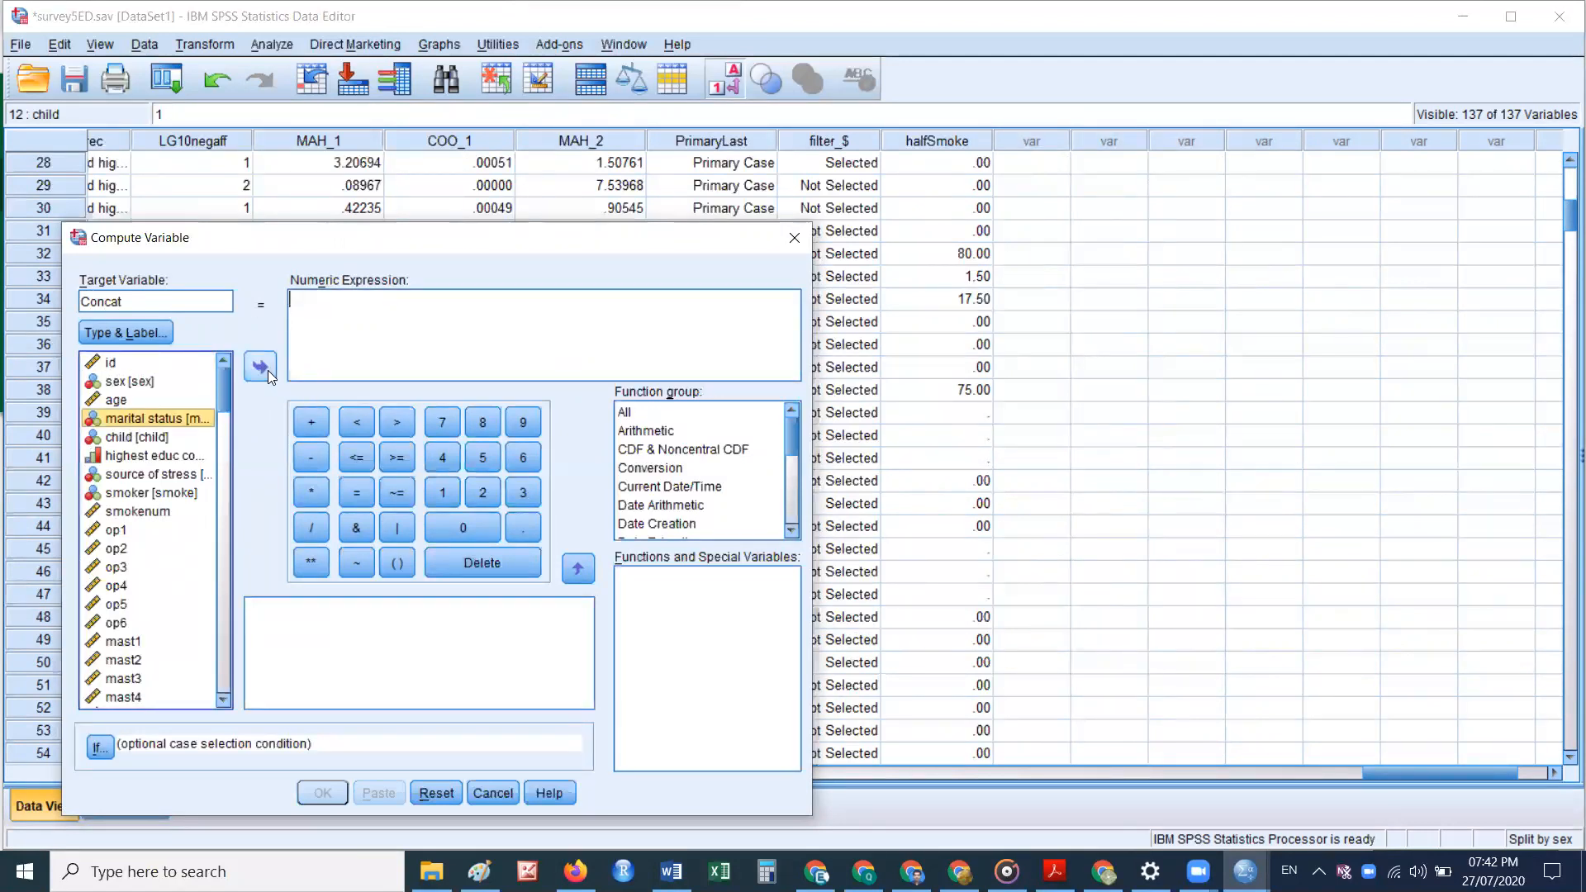
click(267, 370)
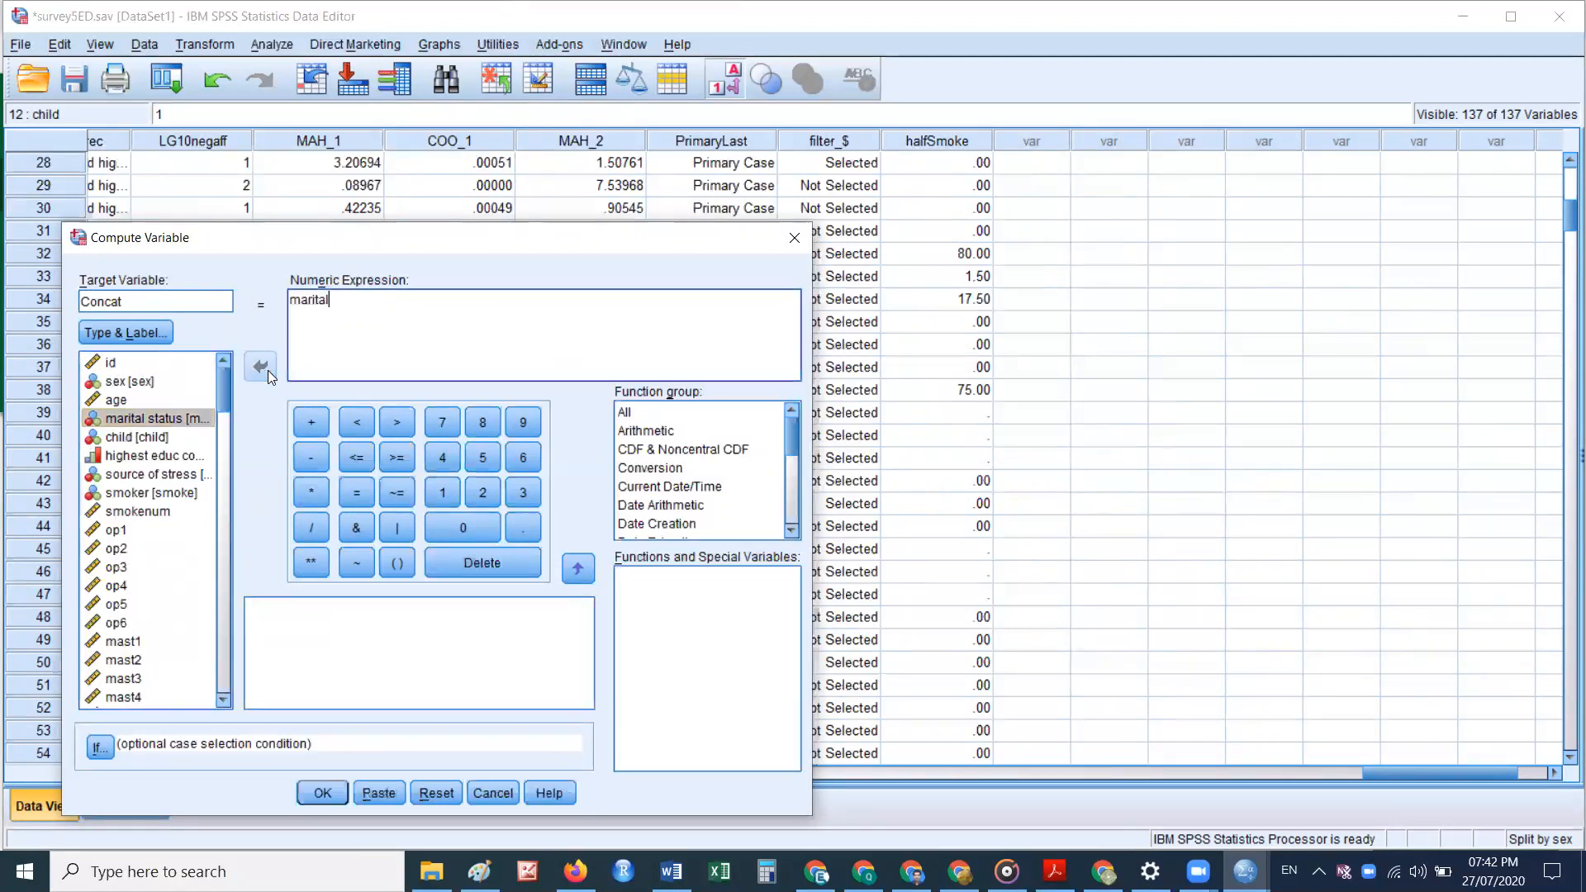
click(355, 527)
click(144, 440)
click(153, 457)
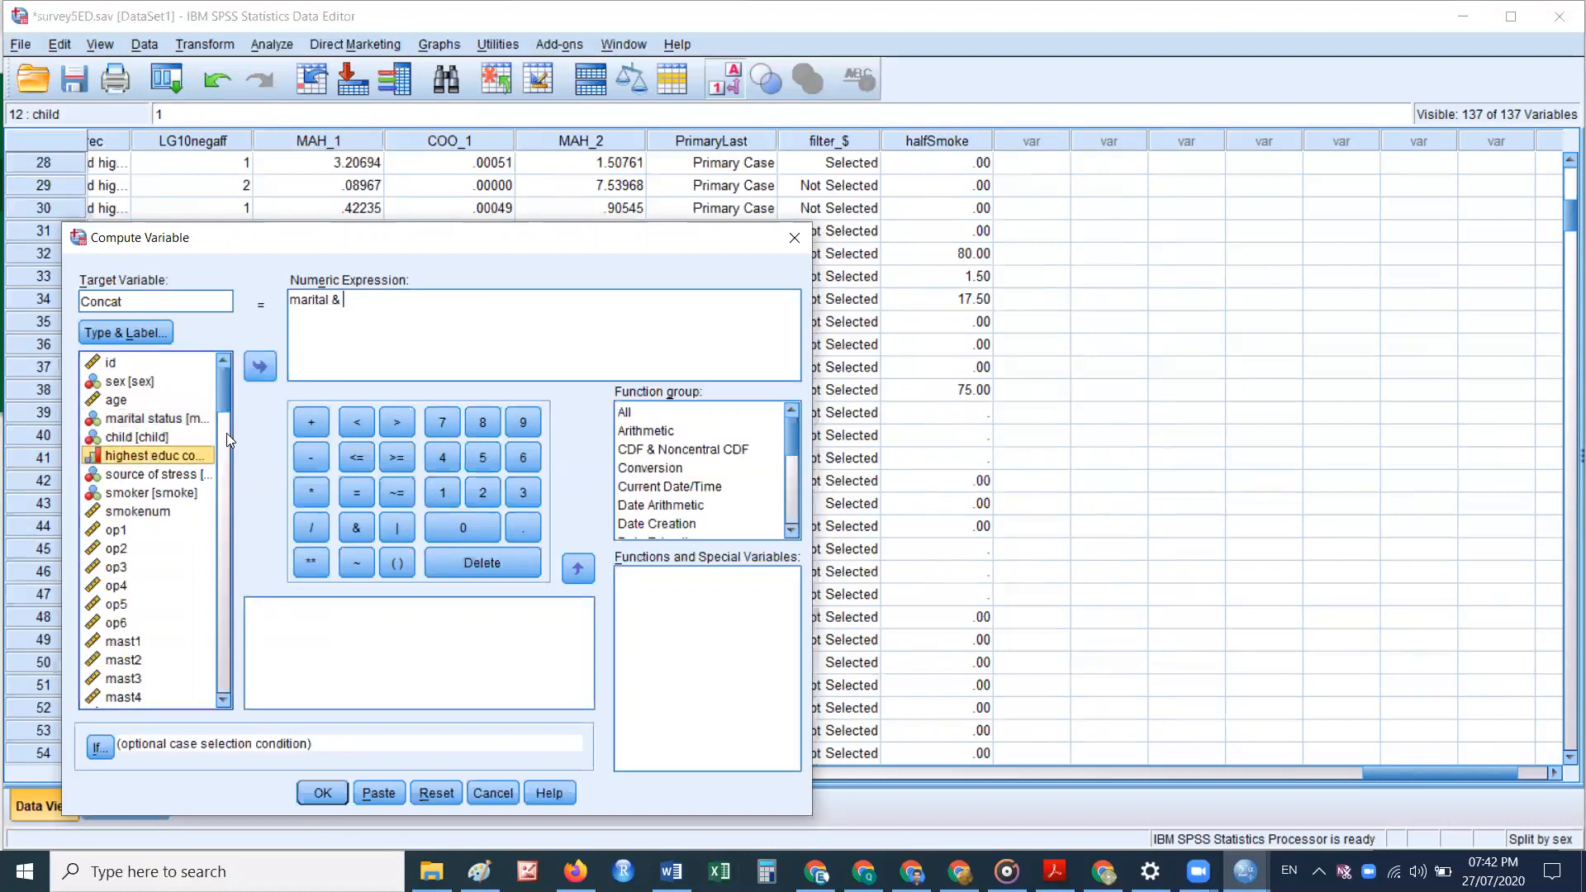
click(261, 369)
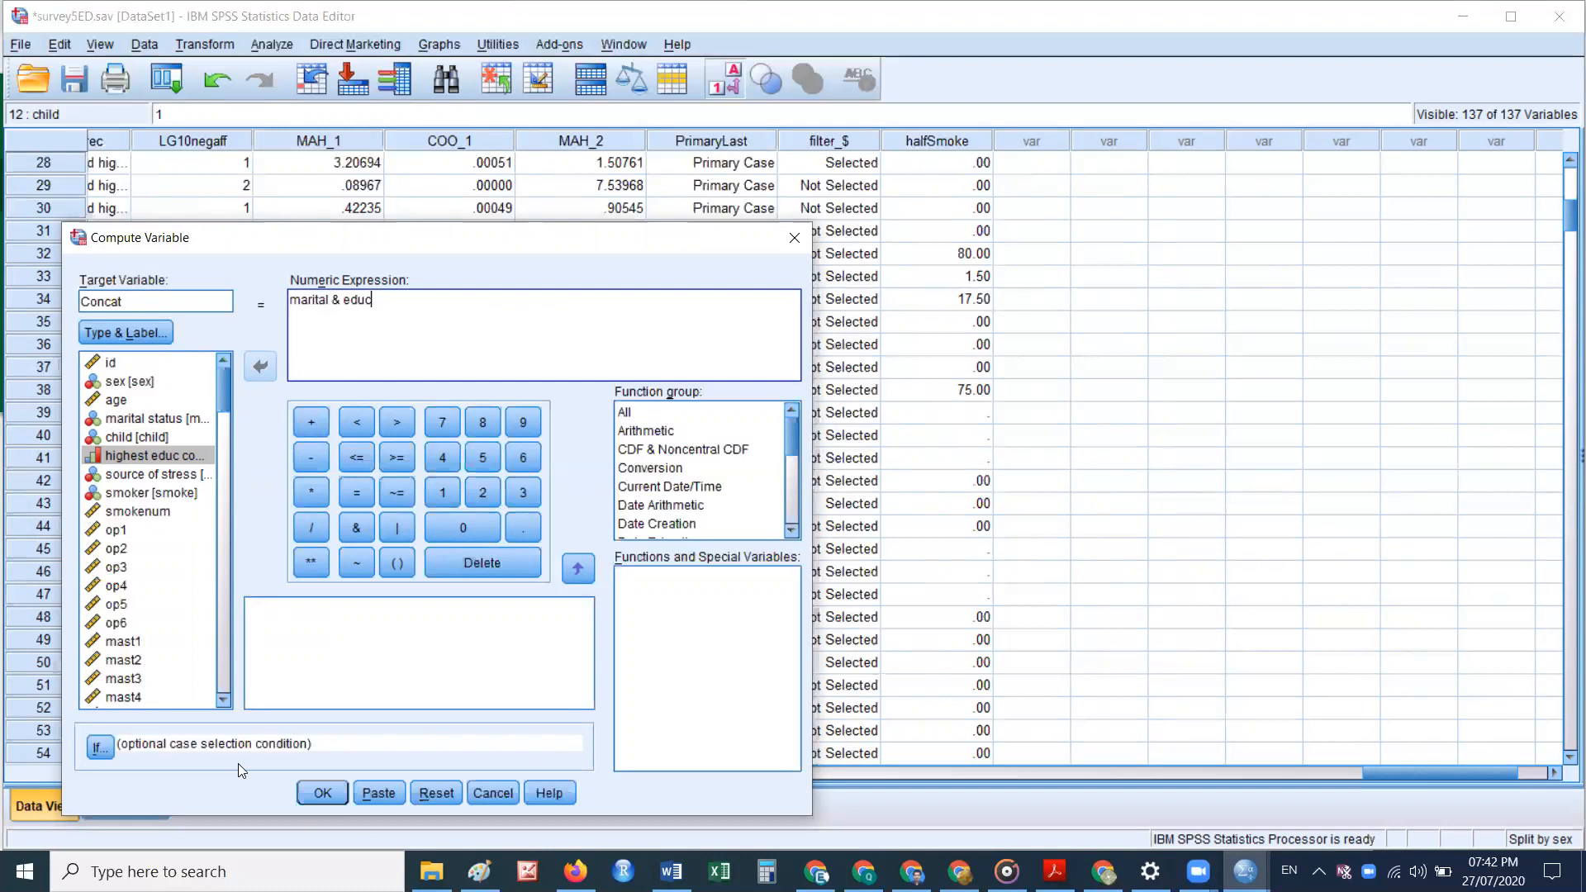
click(321, 793)
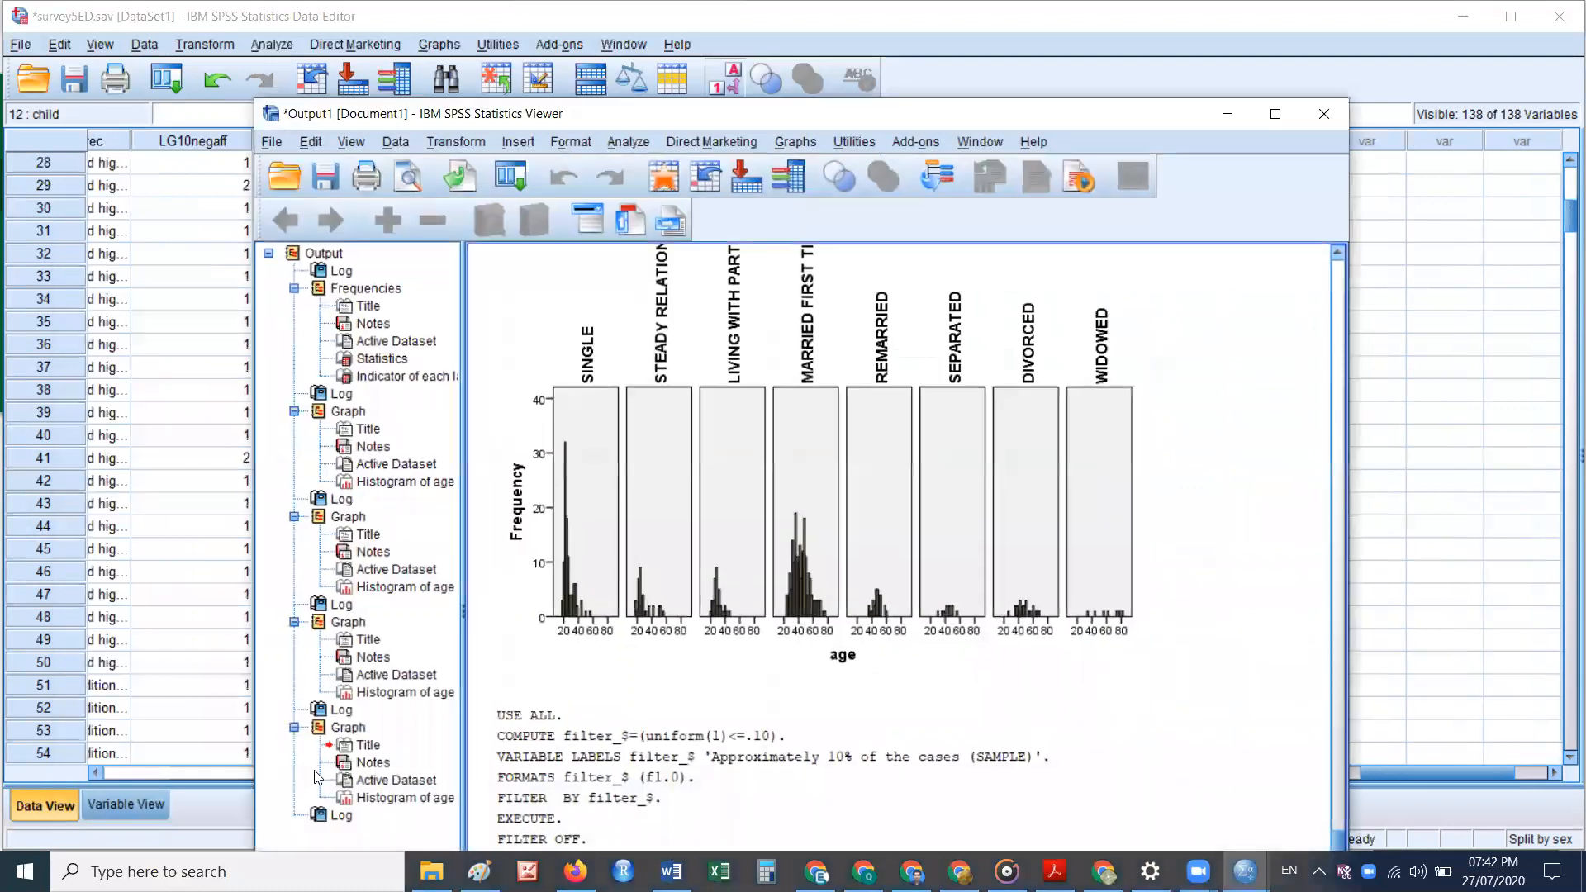
Step: Read the computation's messages in the output, then return to the Data Editor and examine the Concat column and the source variables
scroll(844, 686, down, 10)
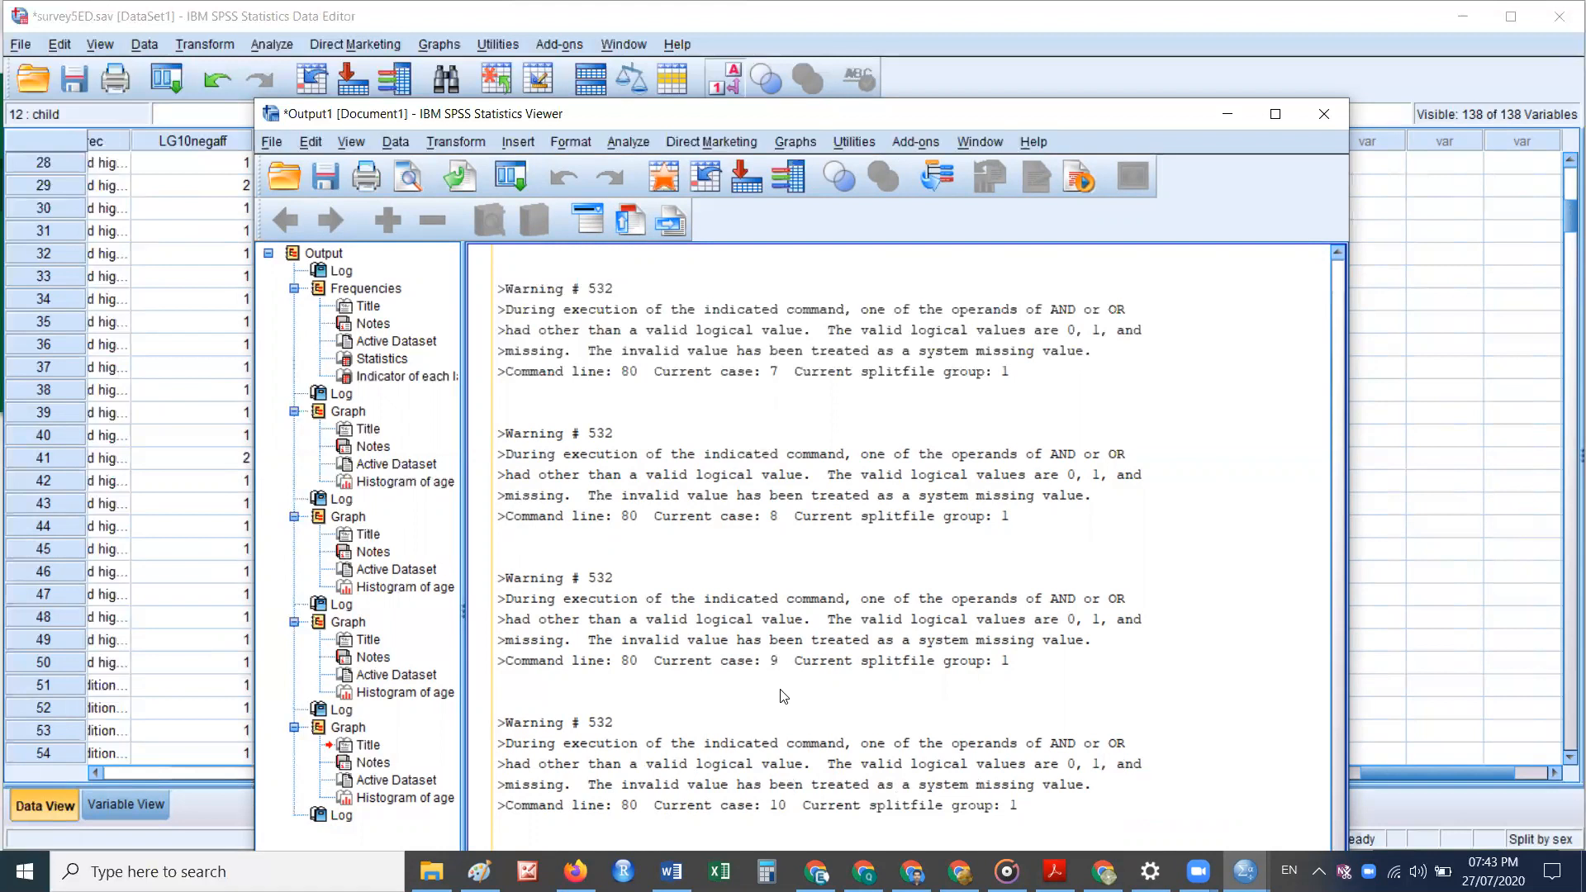
click(1227, 114)
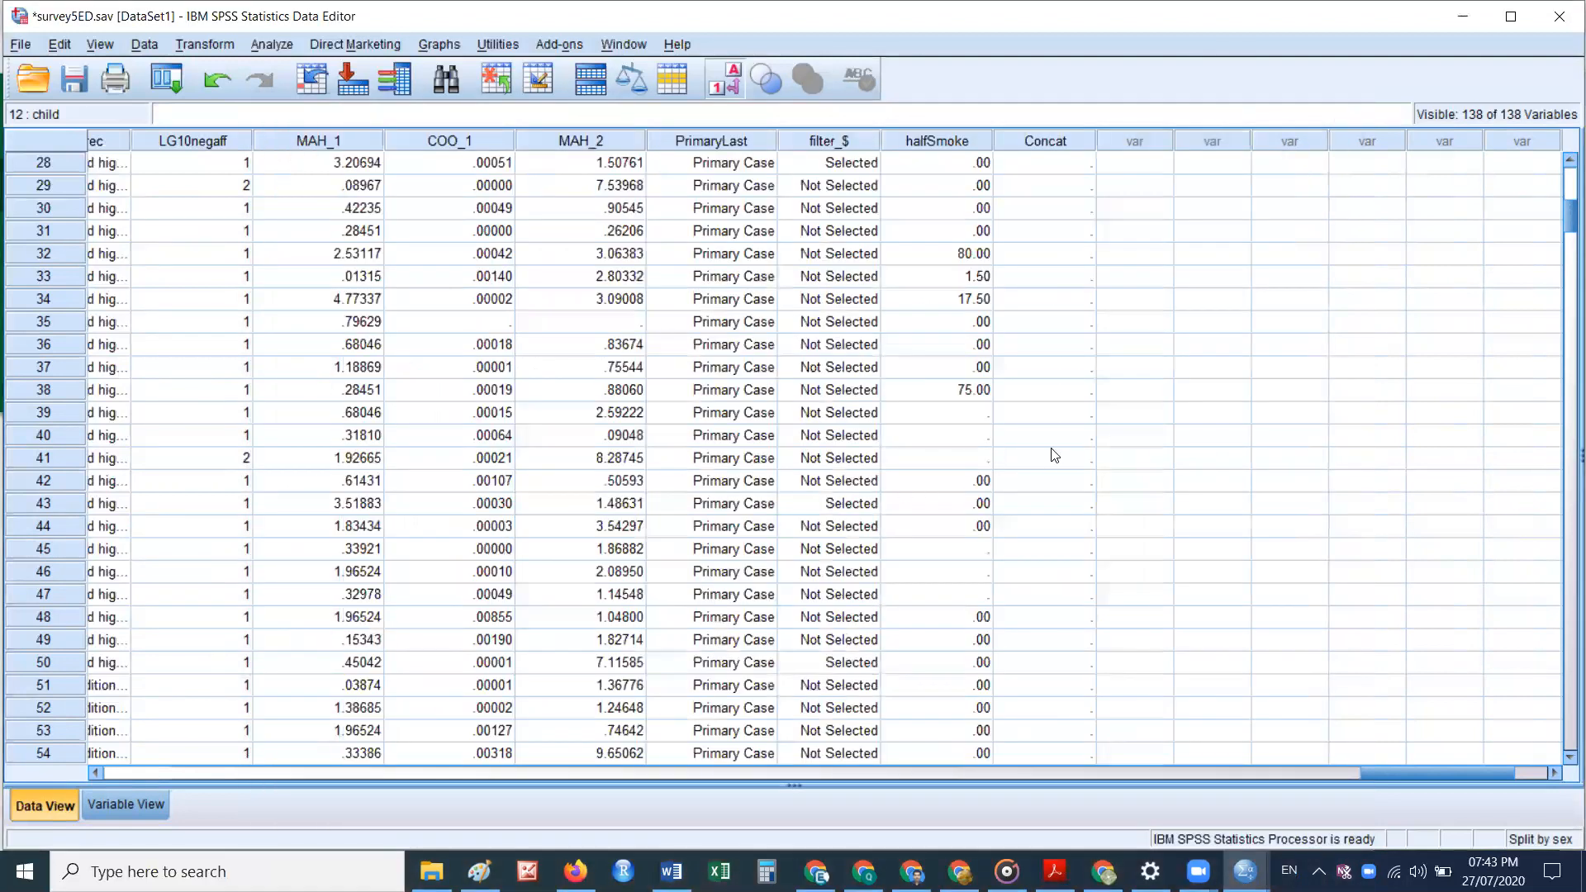
scroll(1055, 455, down, 17)
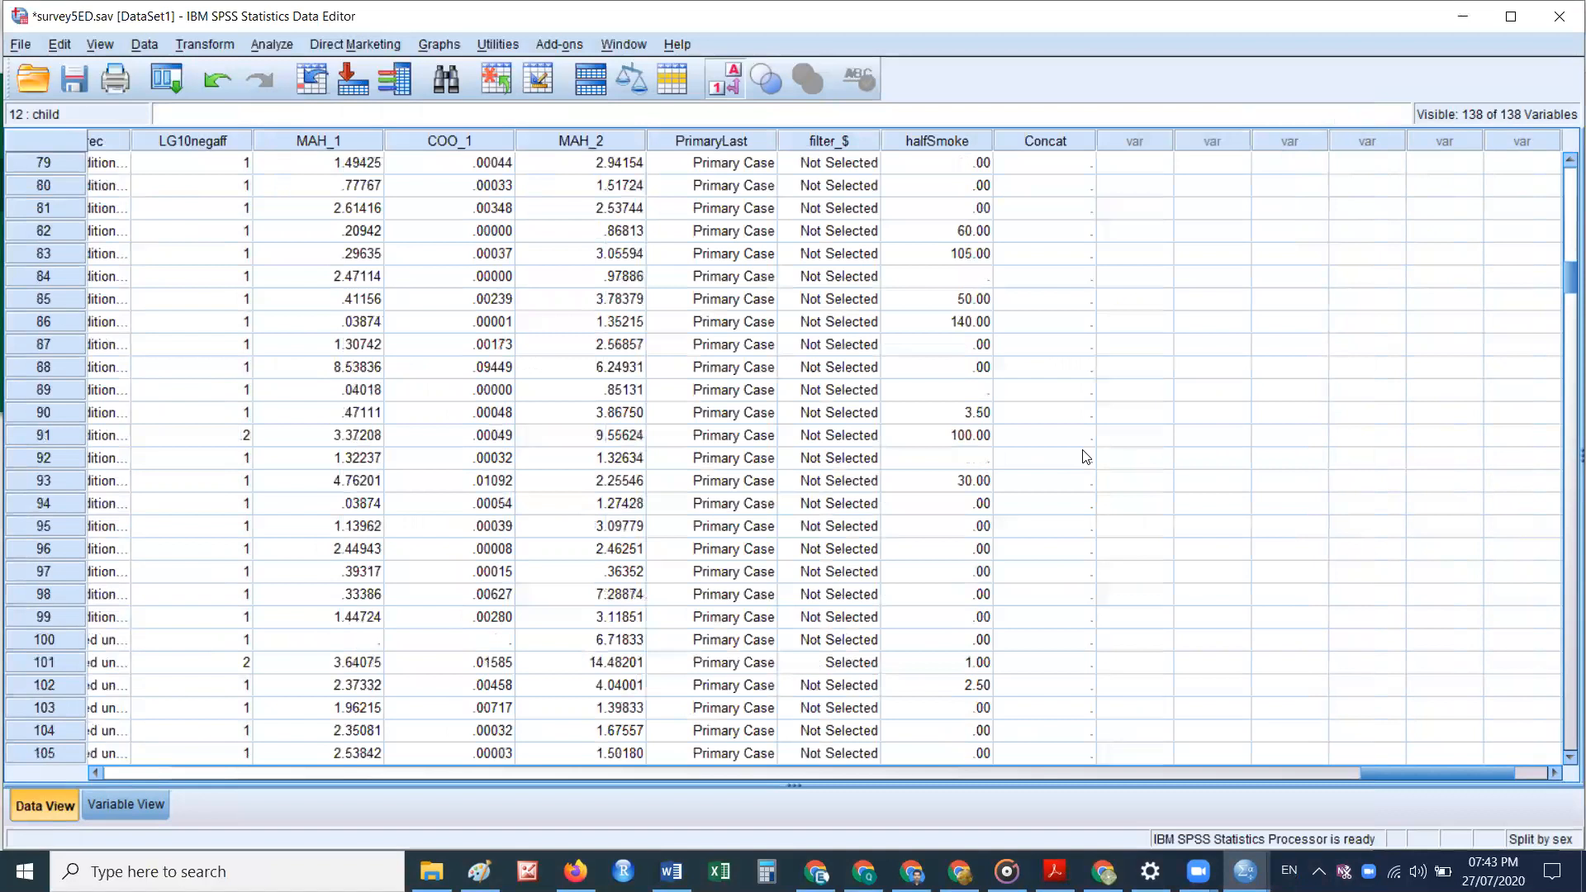
scroll(1303, 410, down, 11)
scroll(1563, 343, down, 2)
drag(1563, 349, 1543, 20)
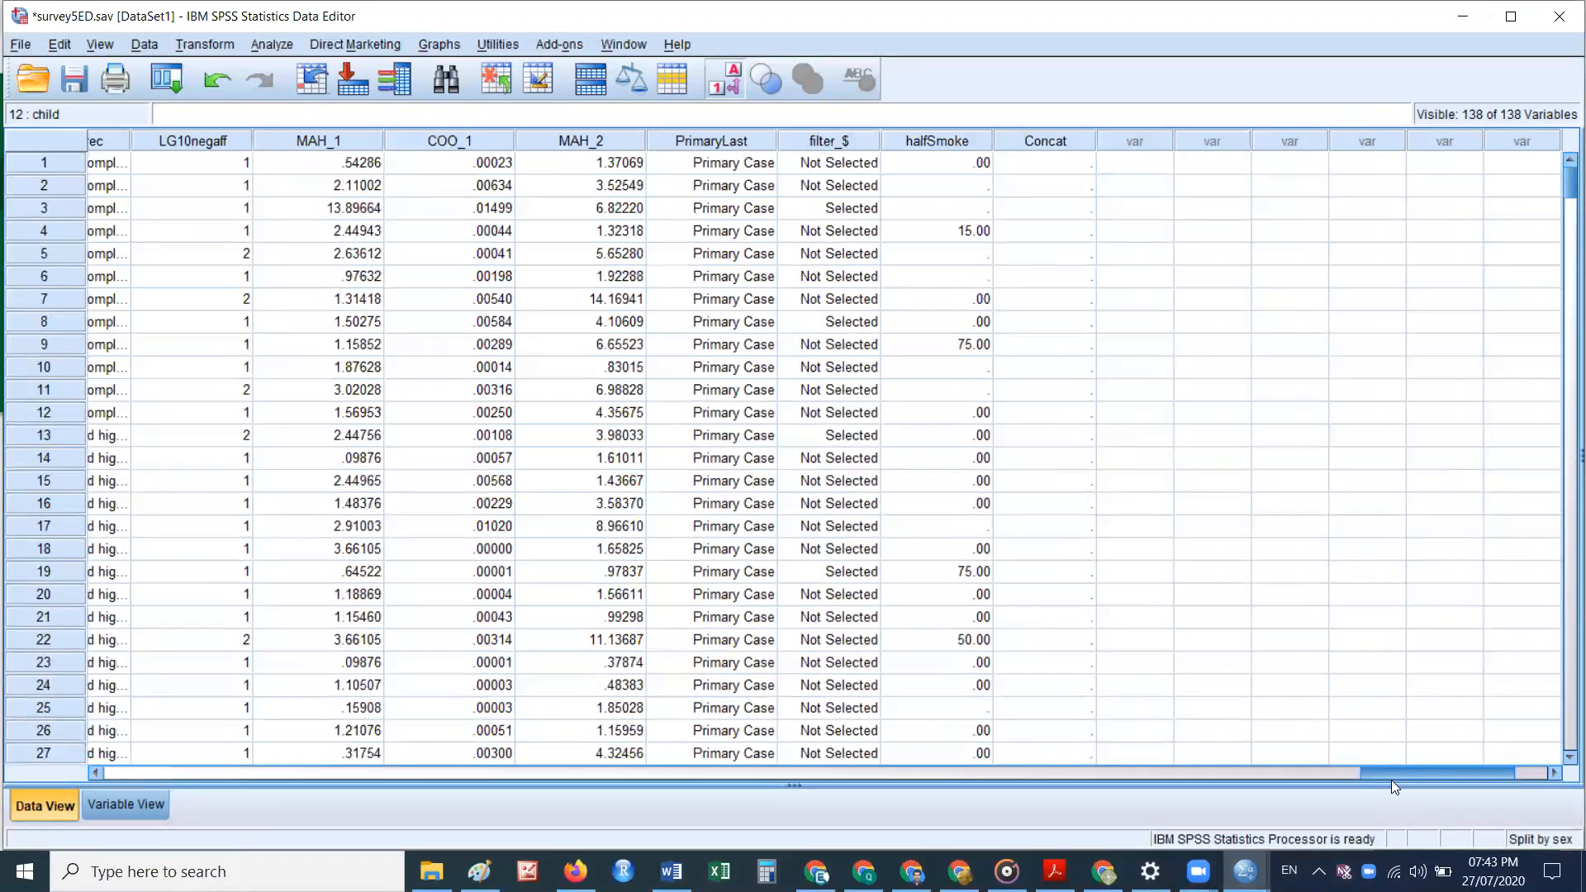
drag(1389, 772, 78, 773)
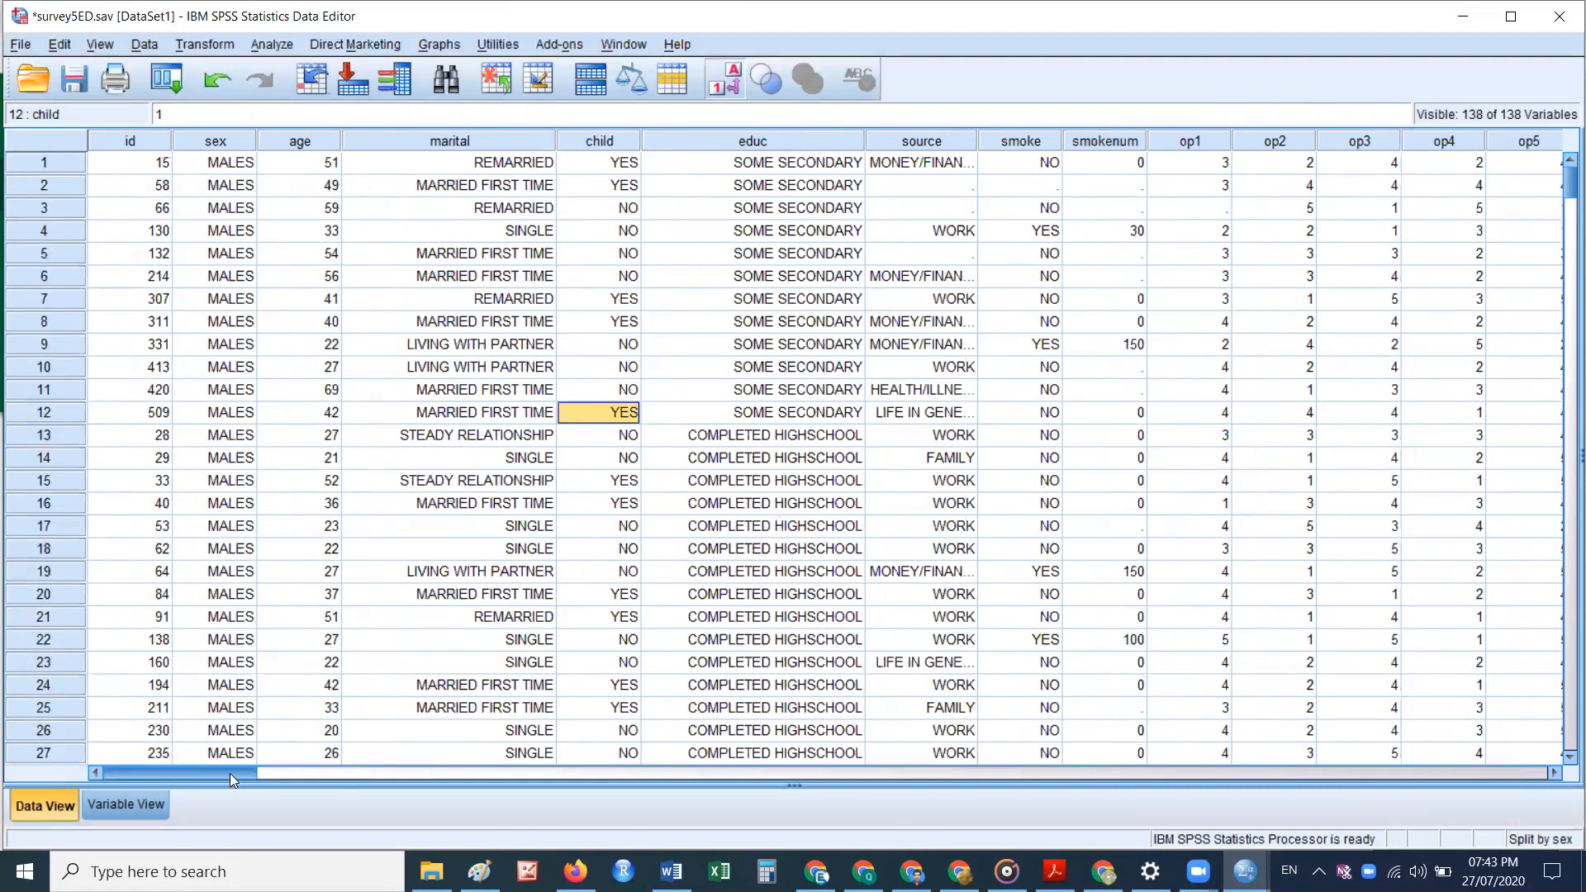
Step: Delete the Concat variable from the variable list and return to the data rows
click(146, 801)
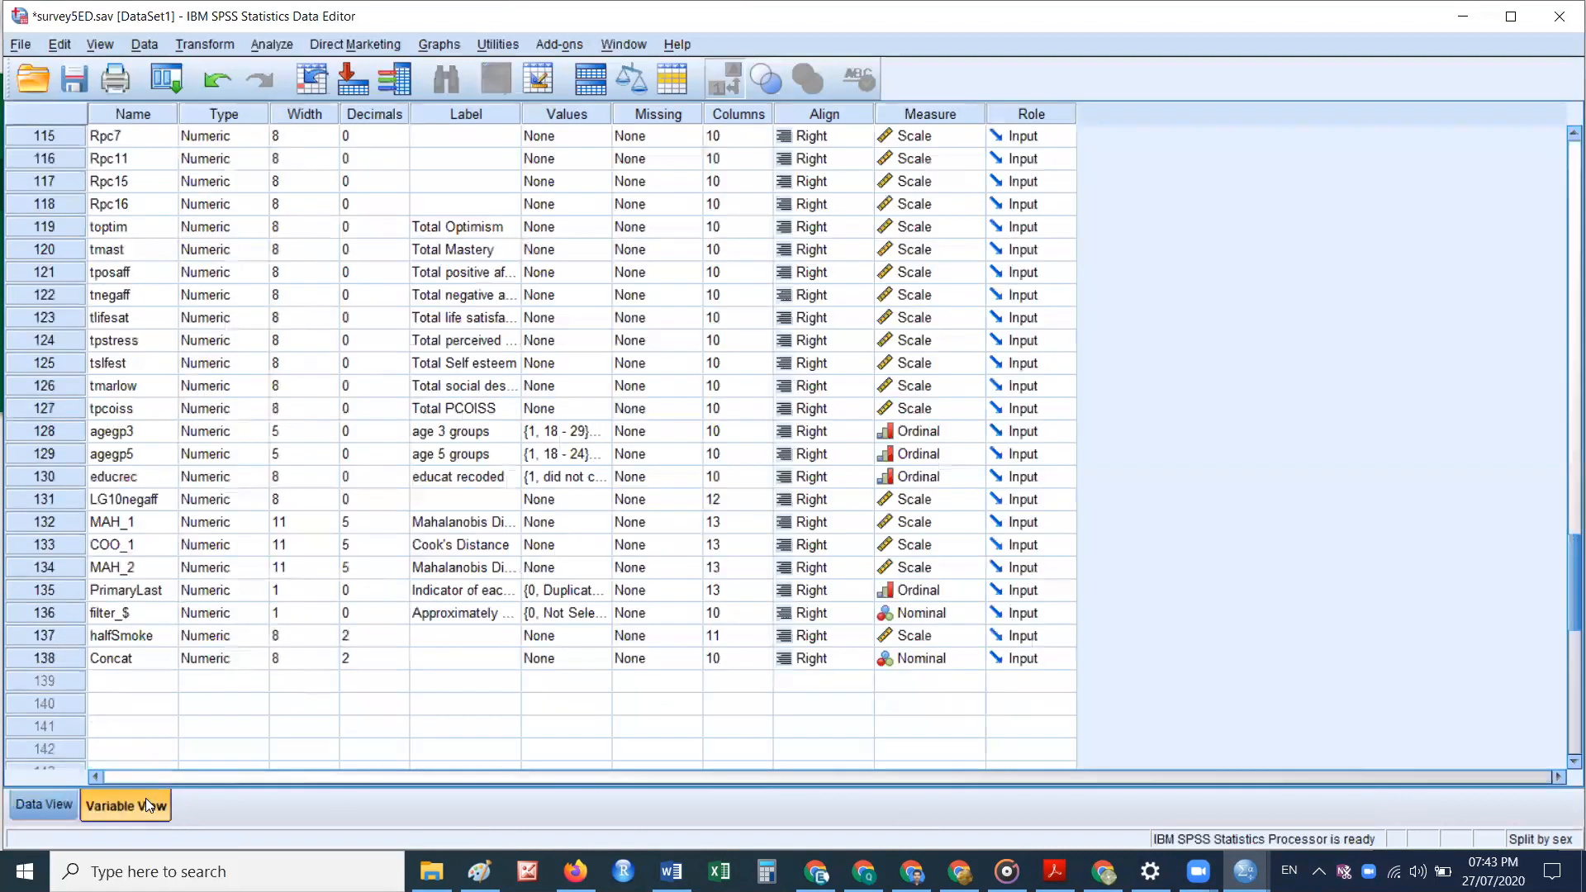
right_click(51, 658)
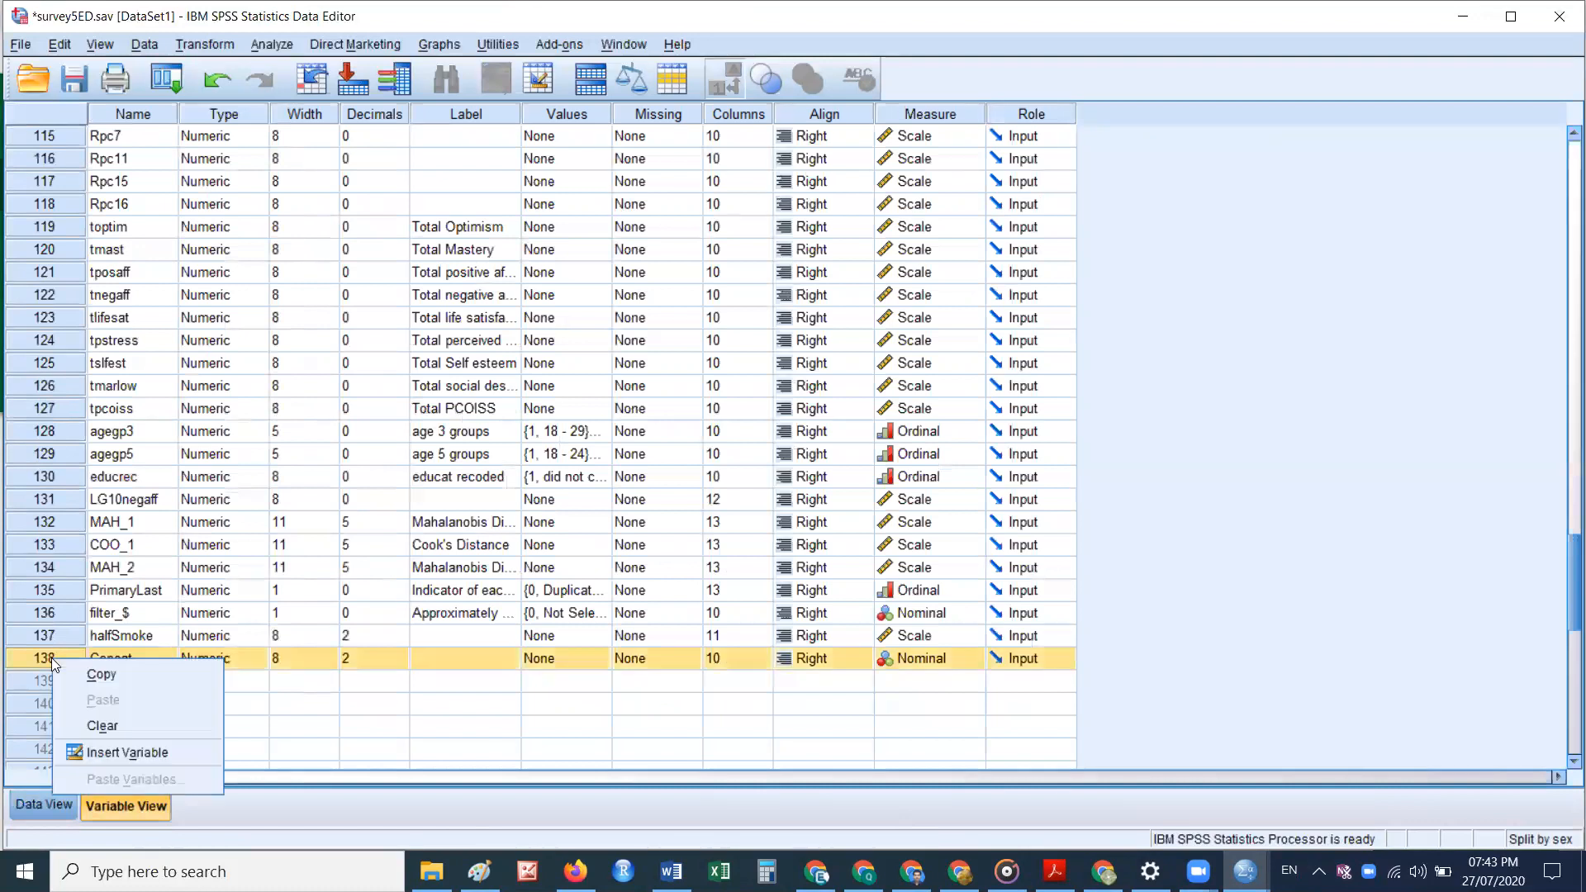
click(101, 725)
click(66, 797)
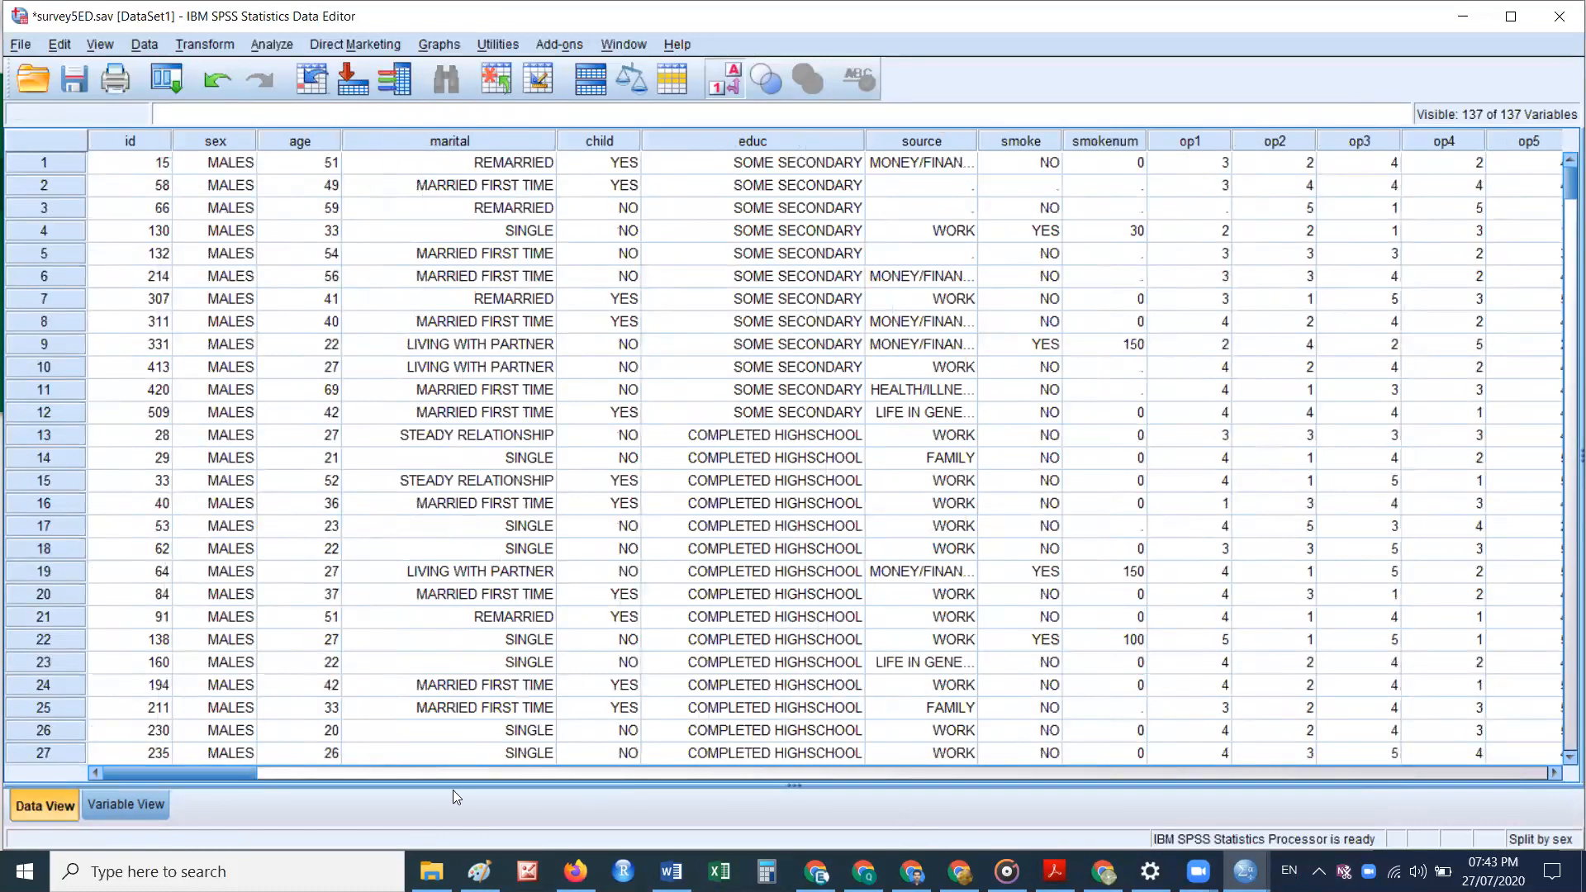
mouse_move(228, 773)
mouse_down()
mouse_move(608, 798)
mouse_move(1532, 793)
mouse_move(240, 785)
mouse_up()
Step: Try to set up a count of values within cases for sex, with gender count as the target variable
click(146, 45)
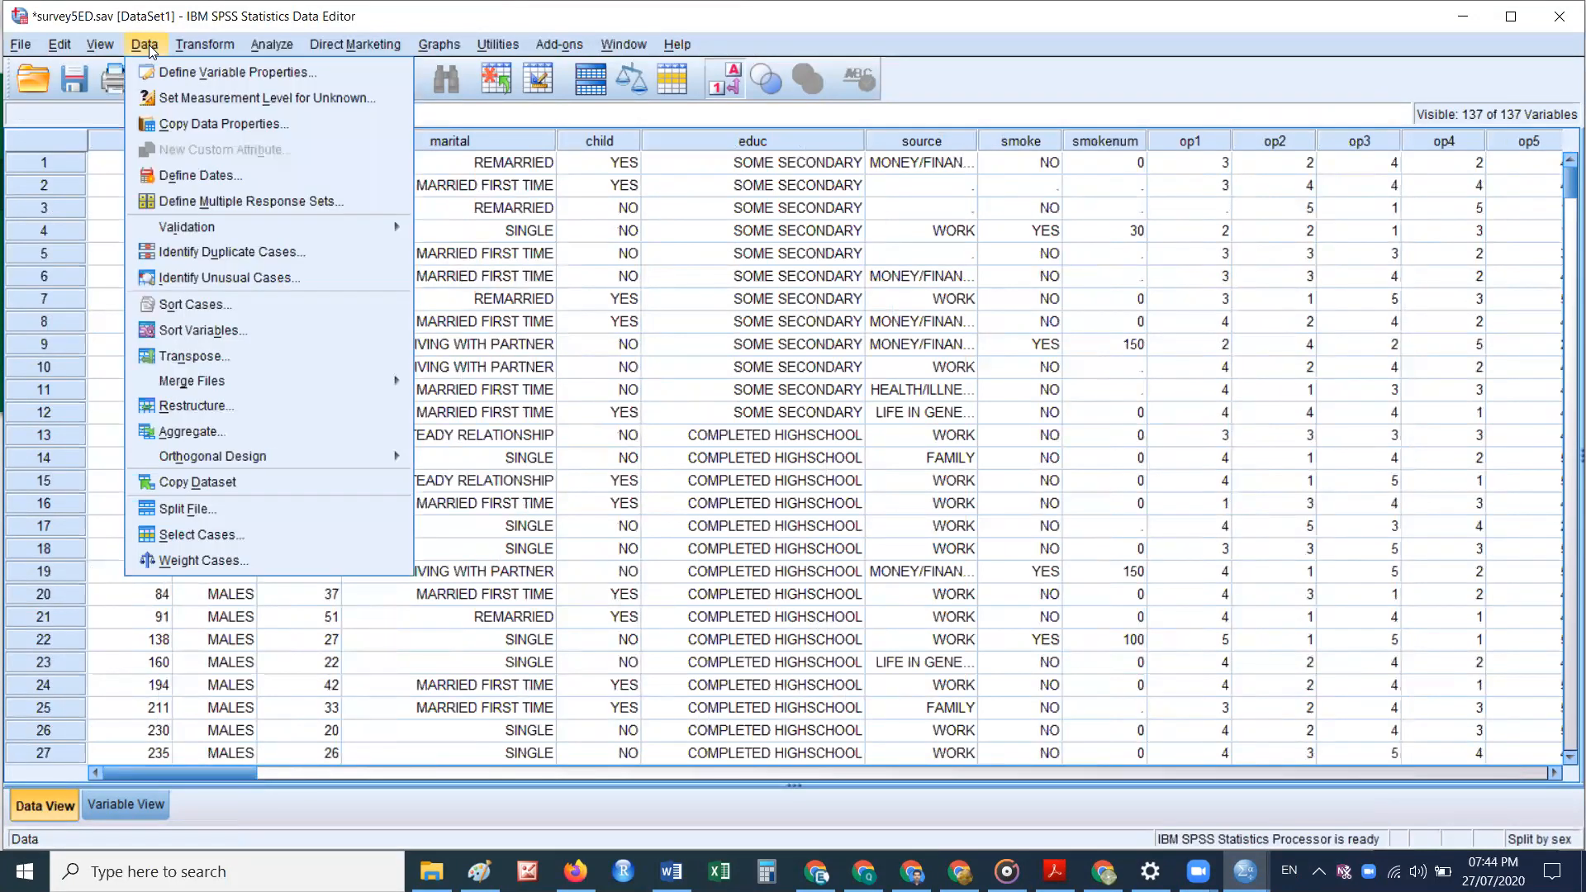
mouse_move(205, 44)
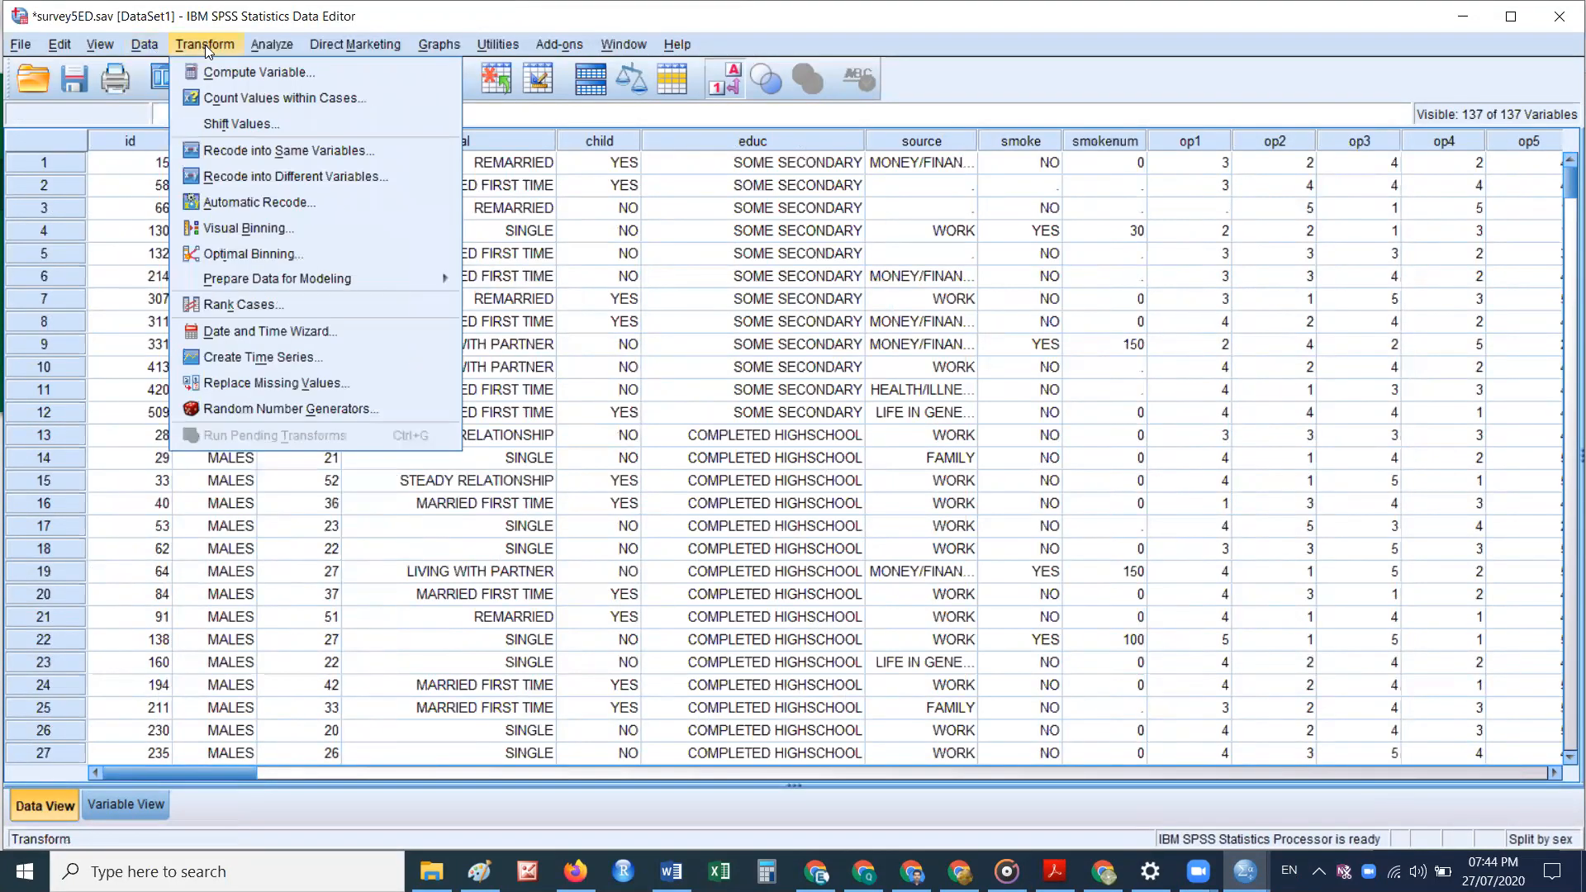
click(347, 104)
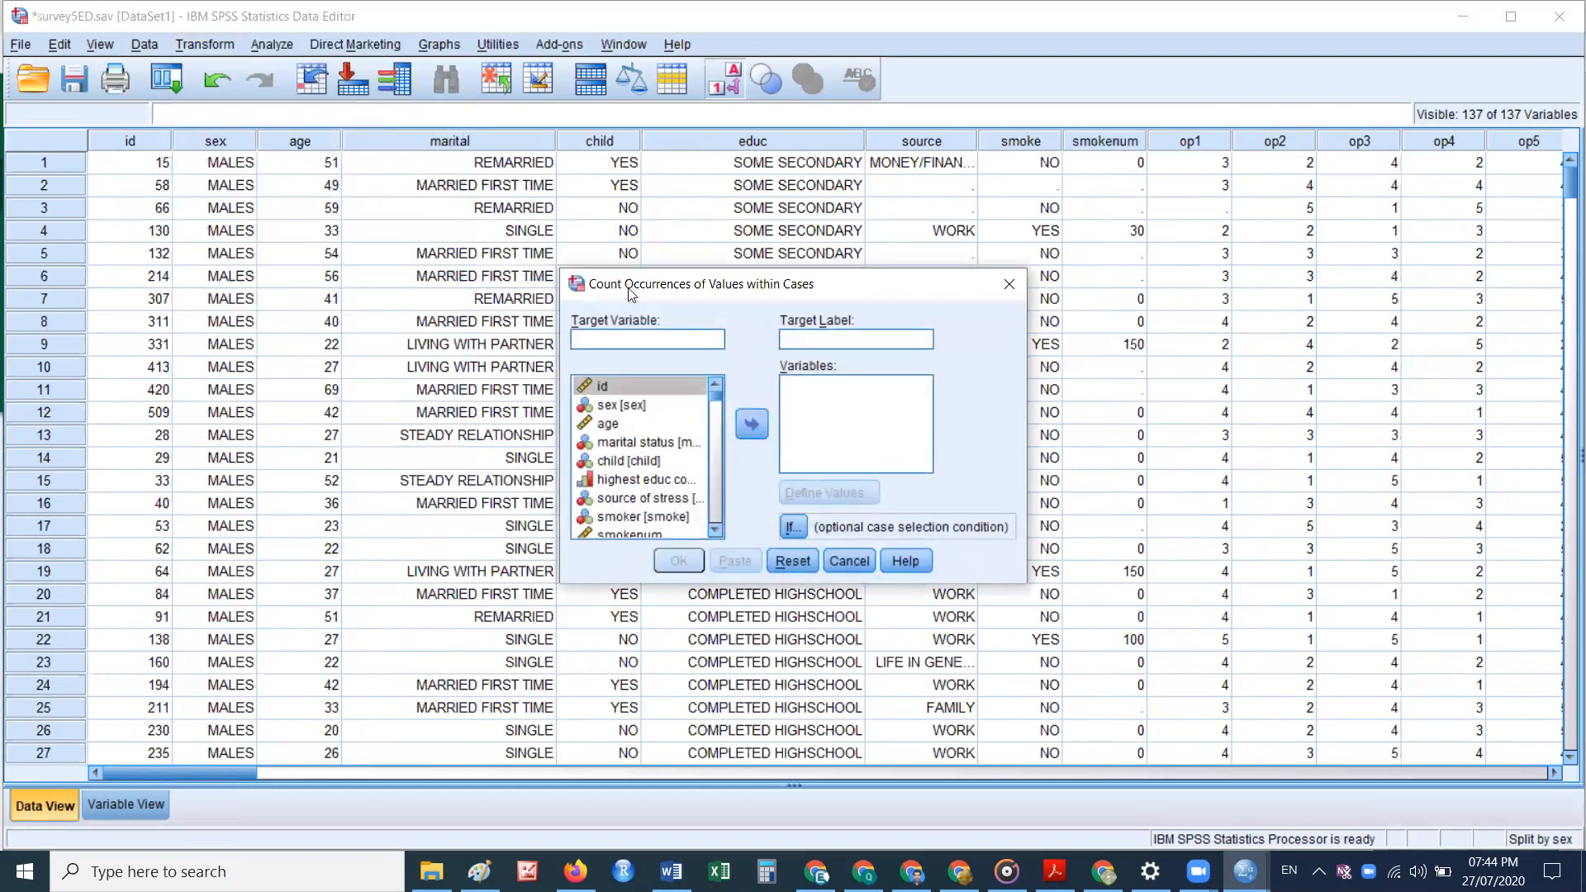
drag(631, 294, 182, 245)
click(172, 356)
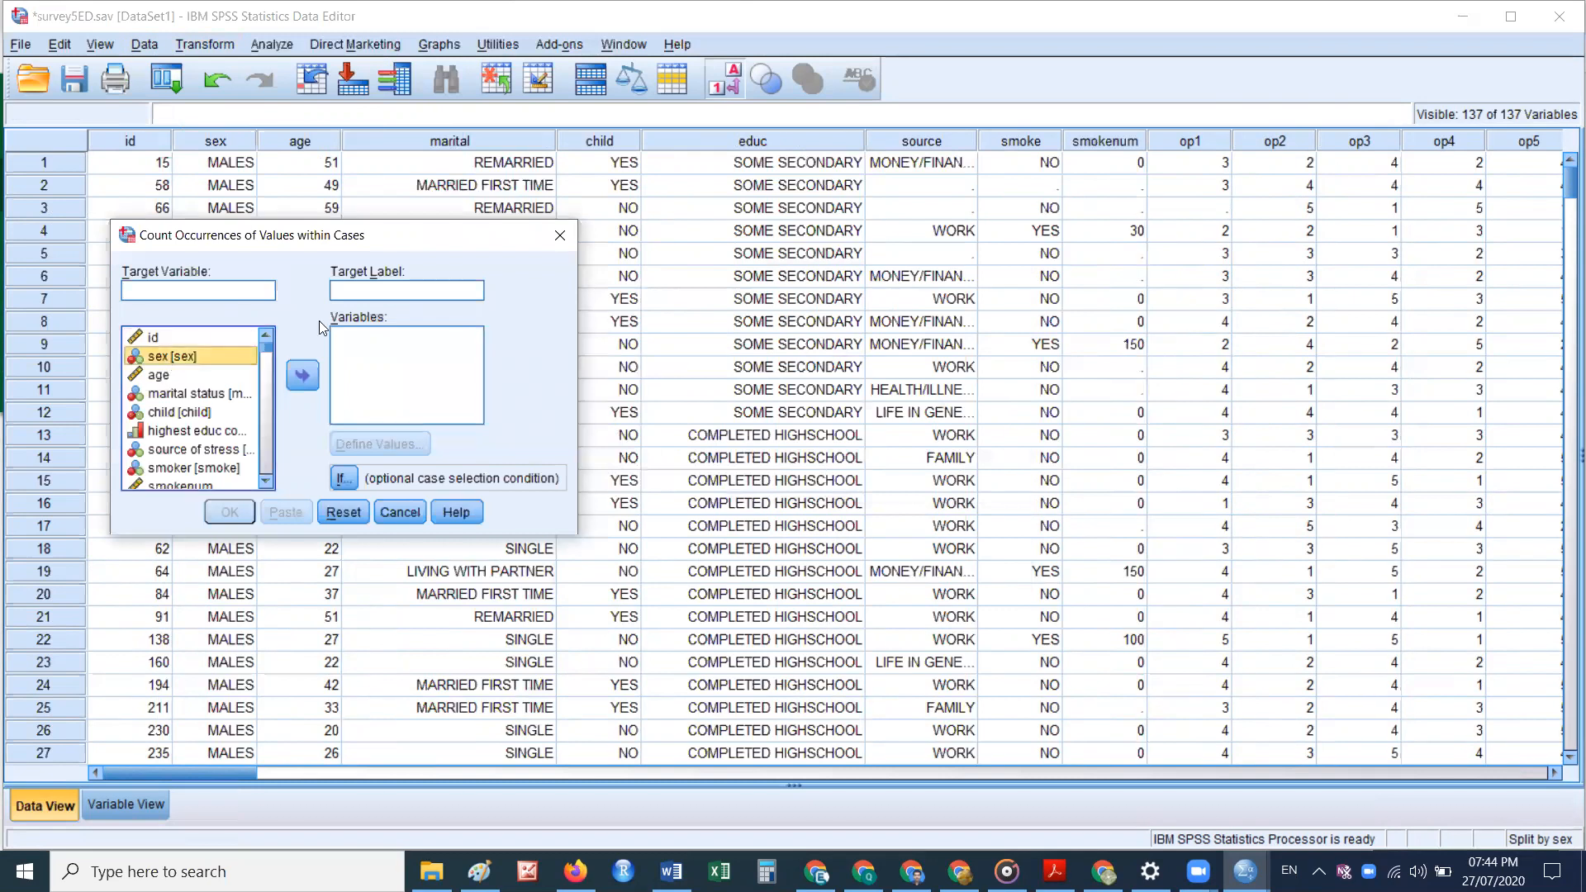
click(190, 289)
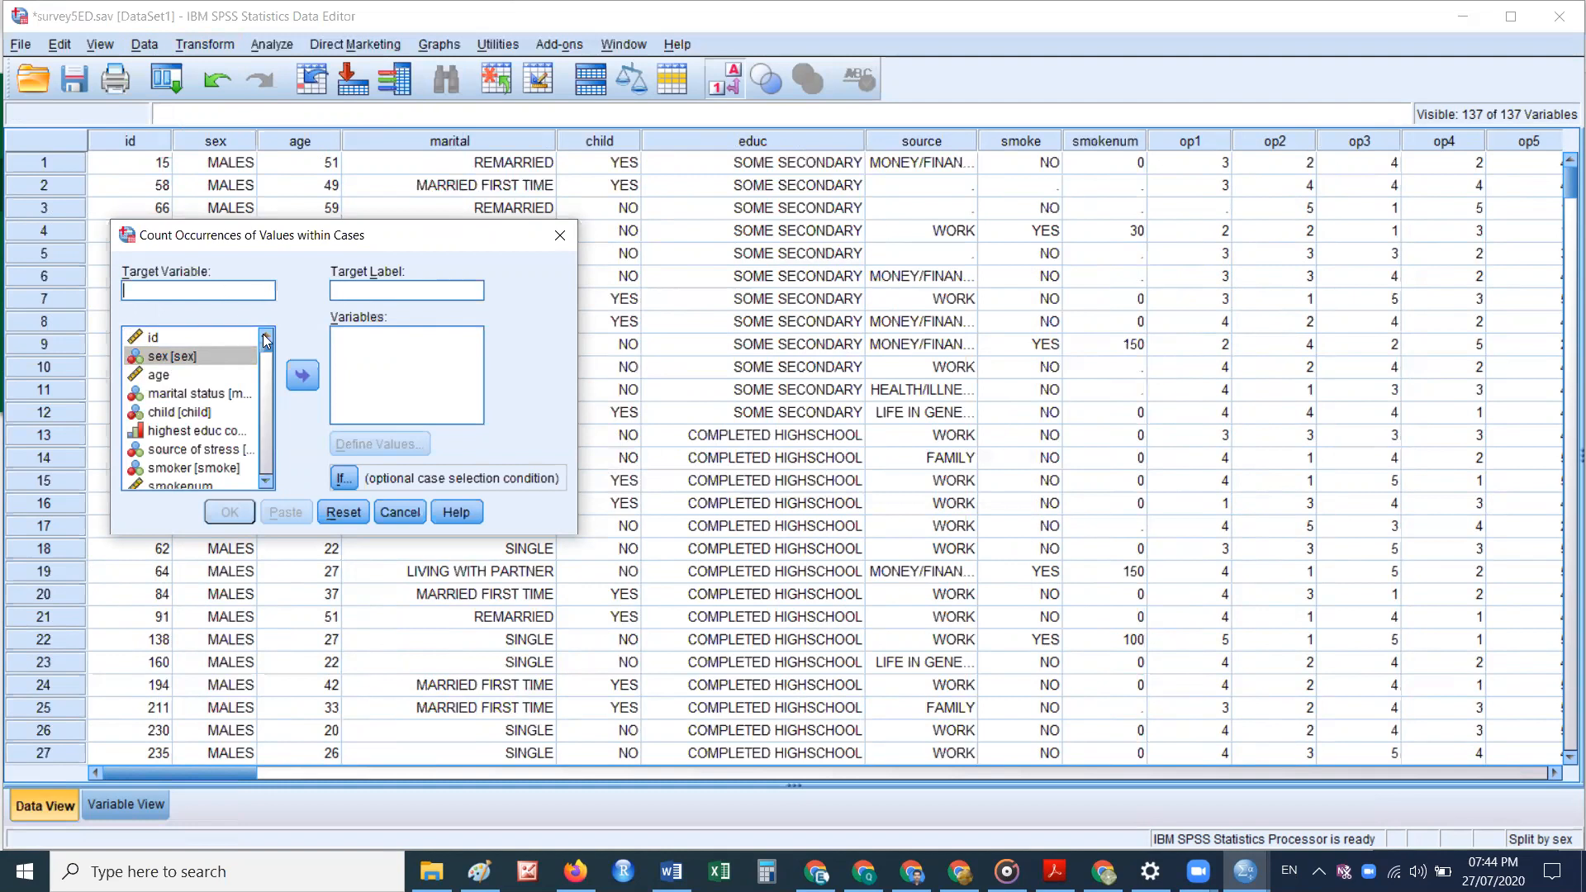
text(gender count)
click(302, 380)
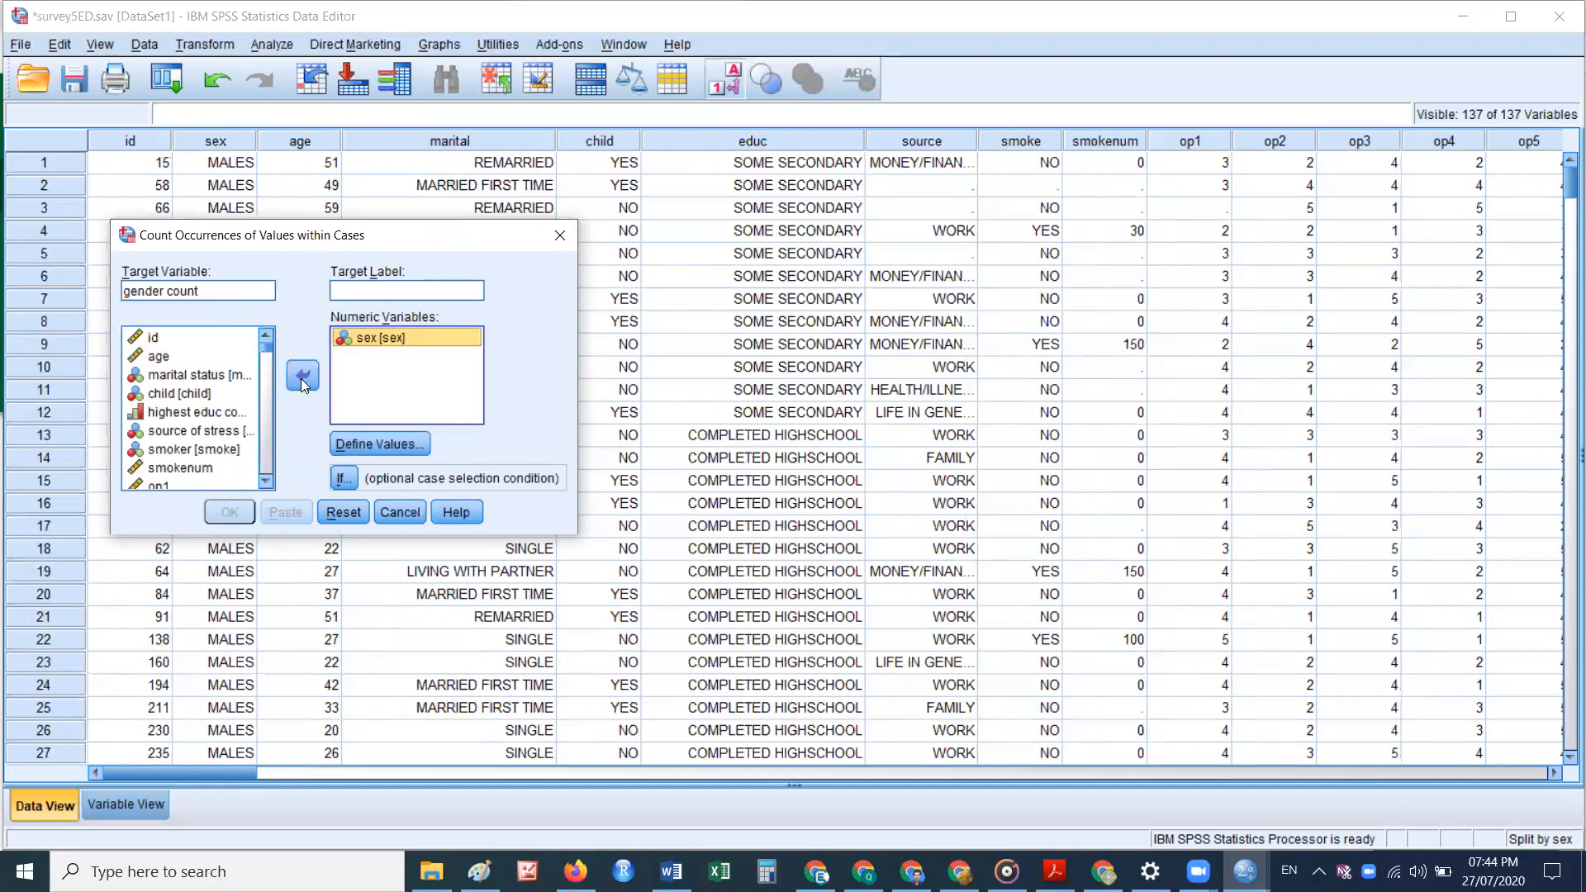
click(393, 446)
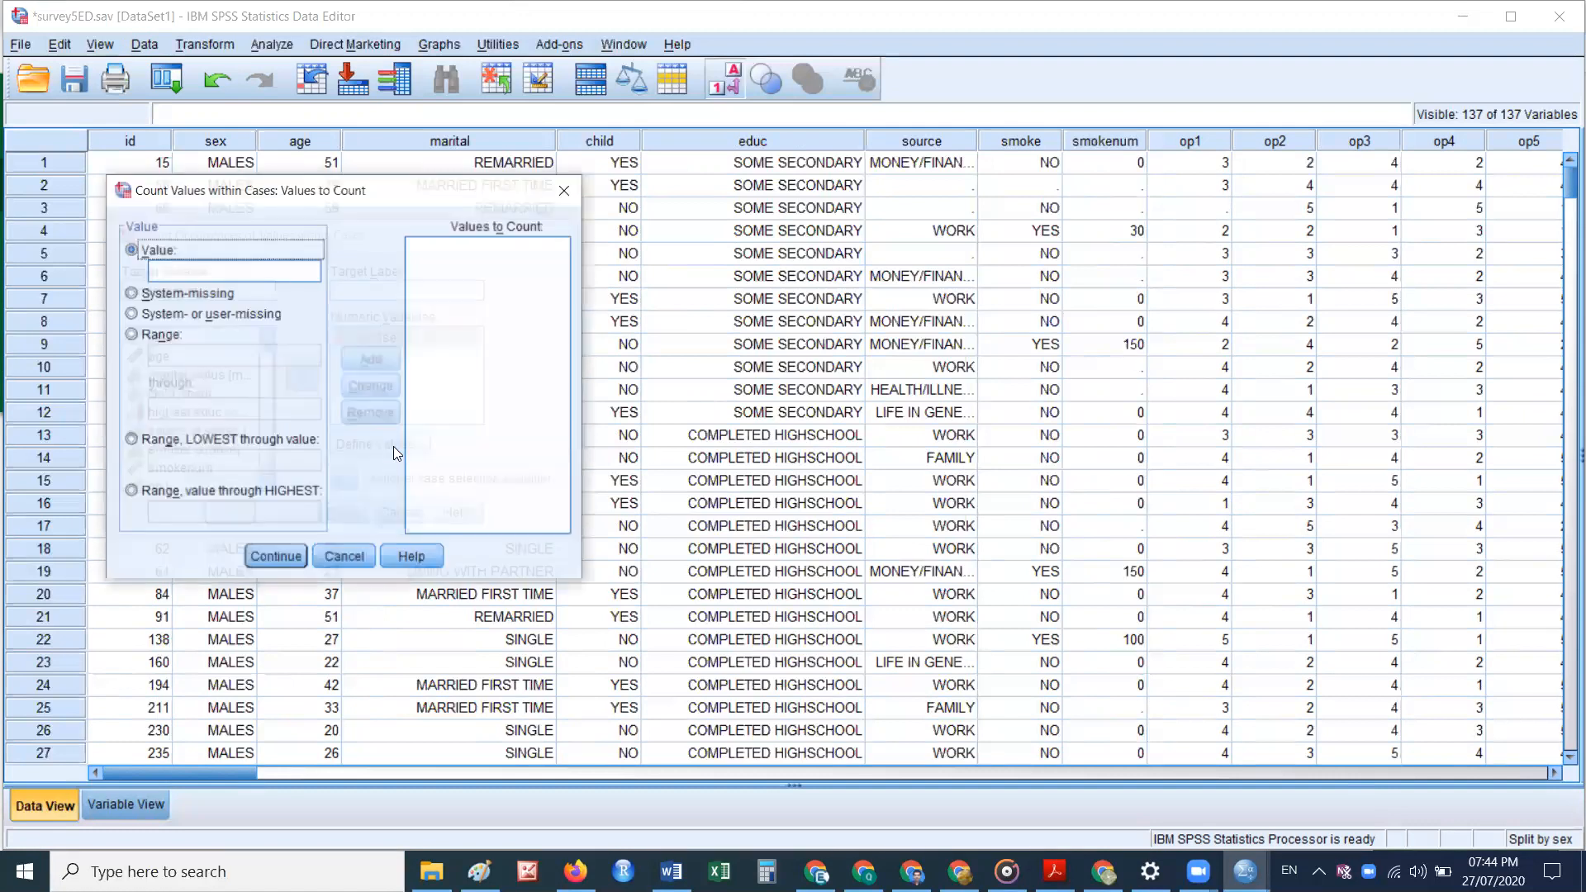
click(214, 275)
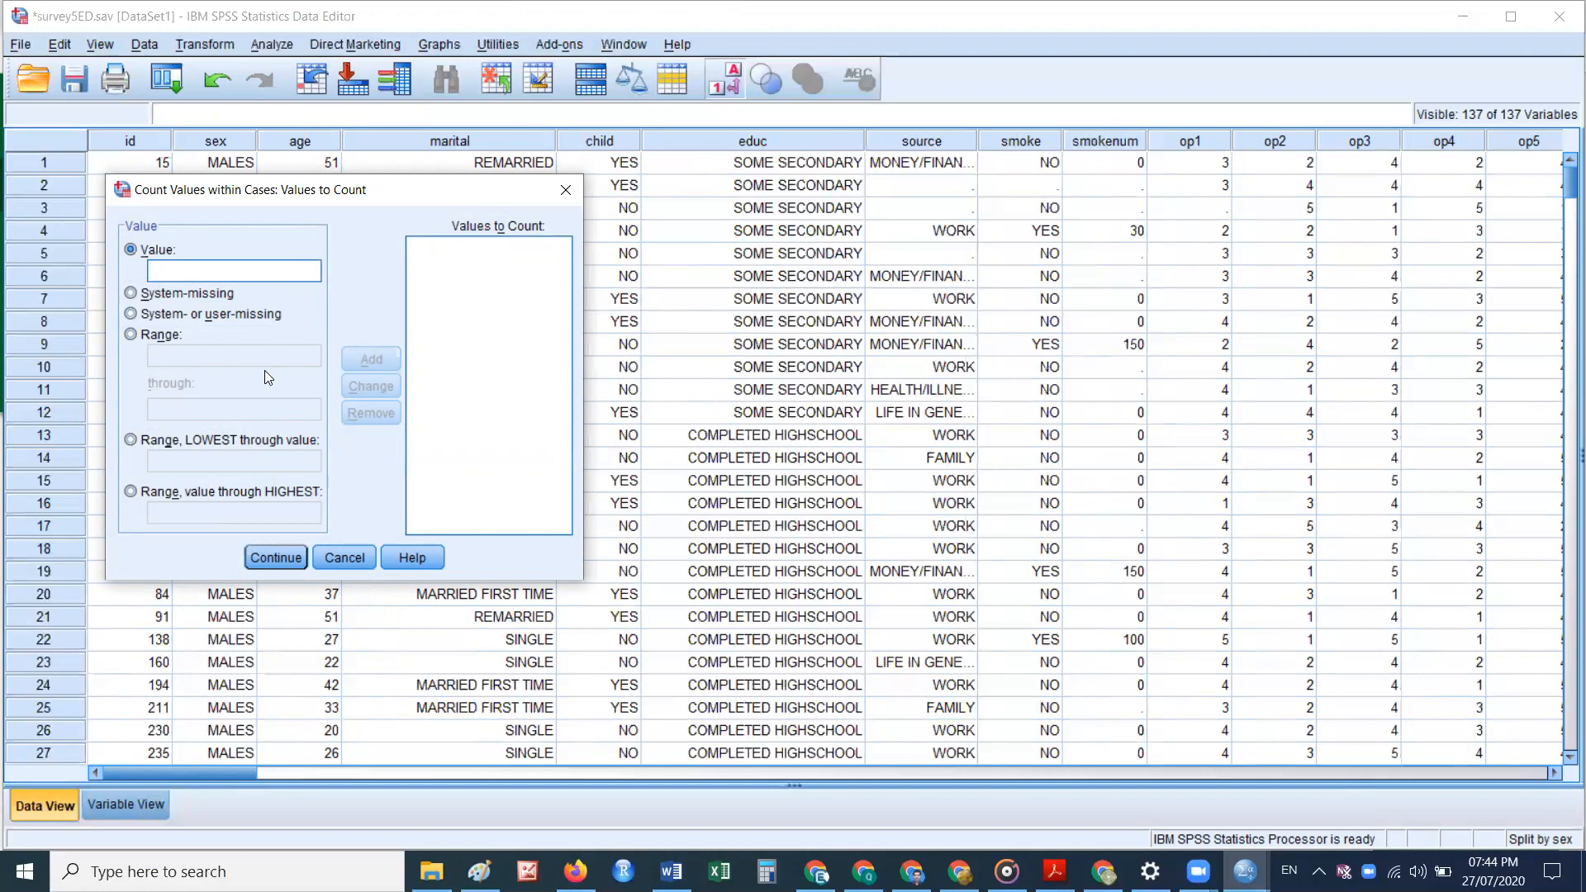
click(349, 559)
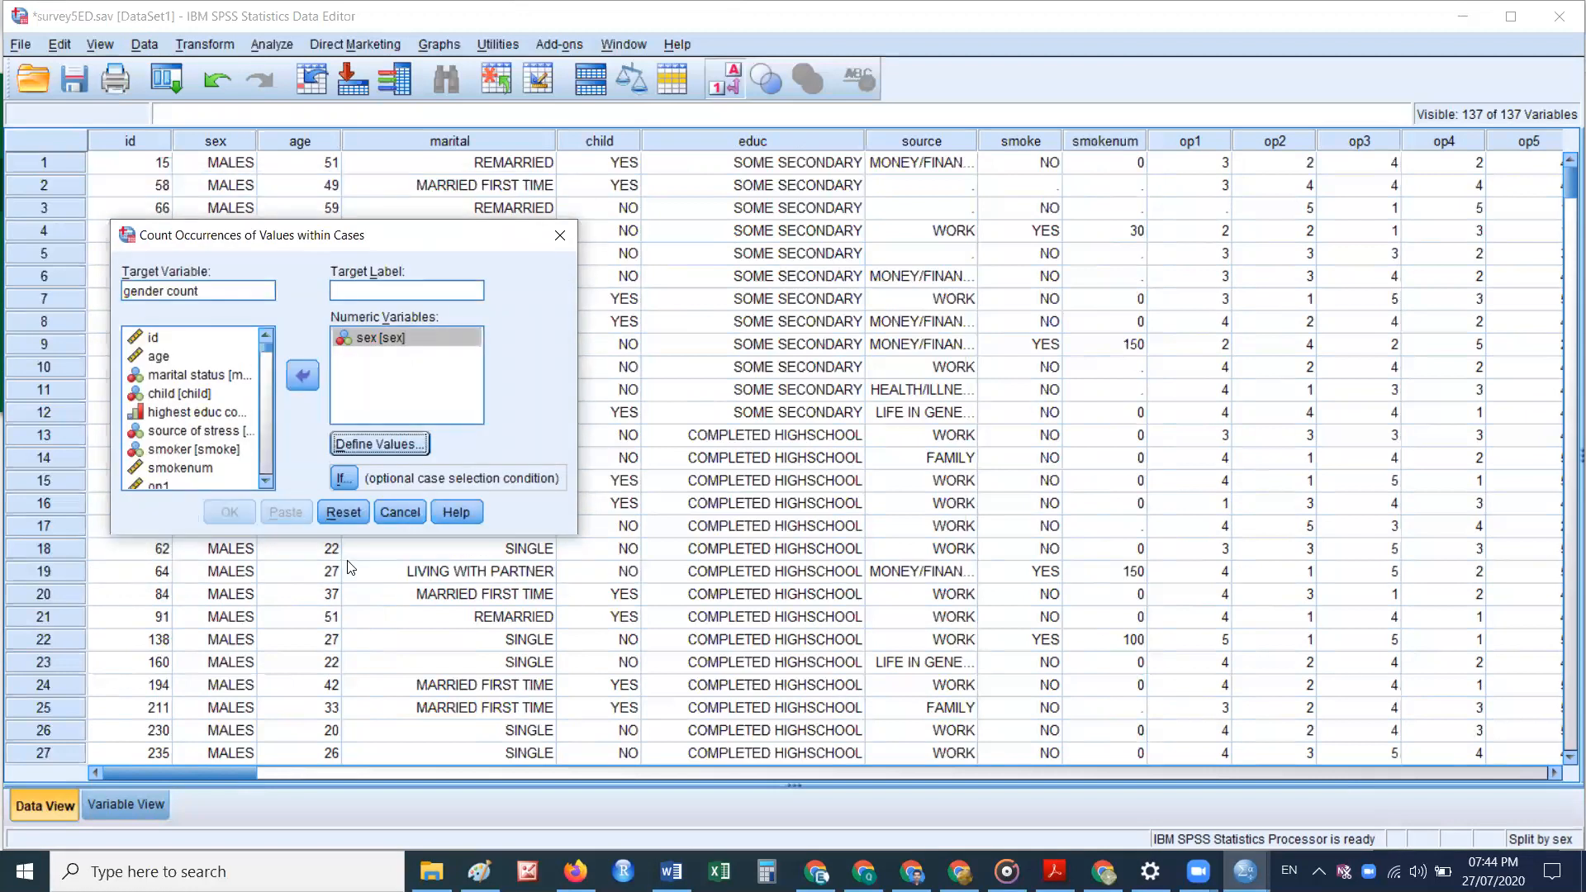
click(409, 519)
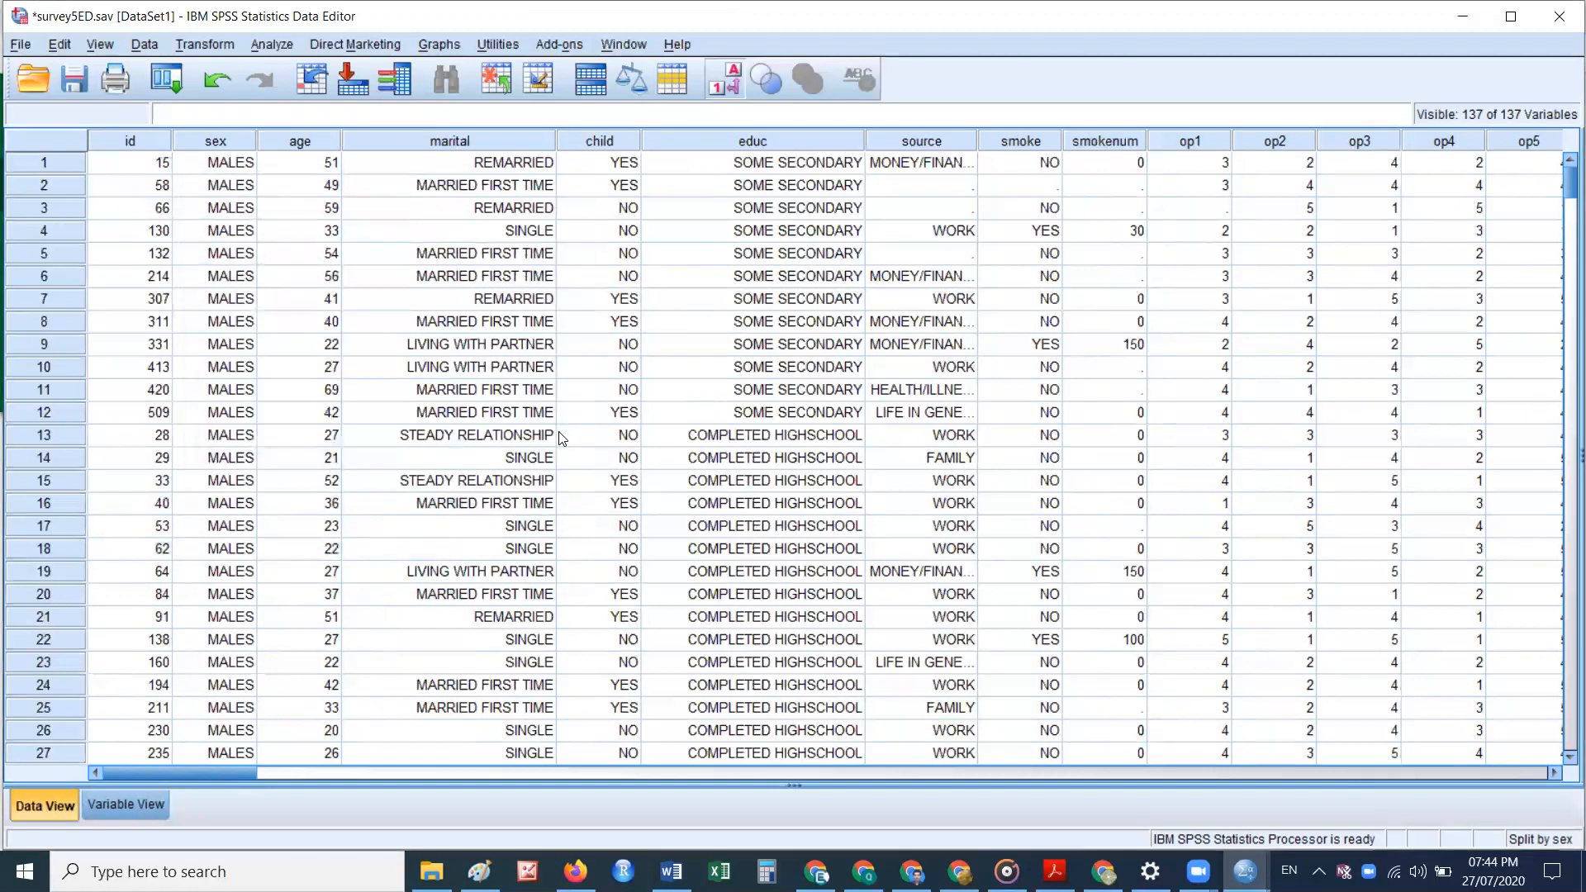
click(145, 46)
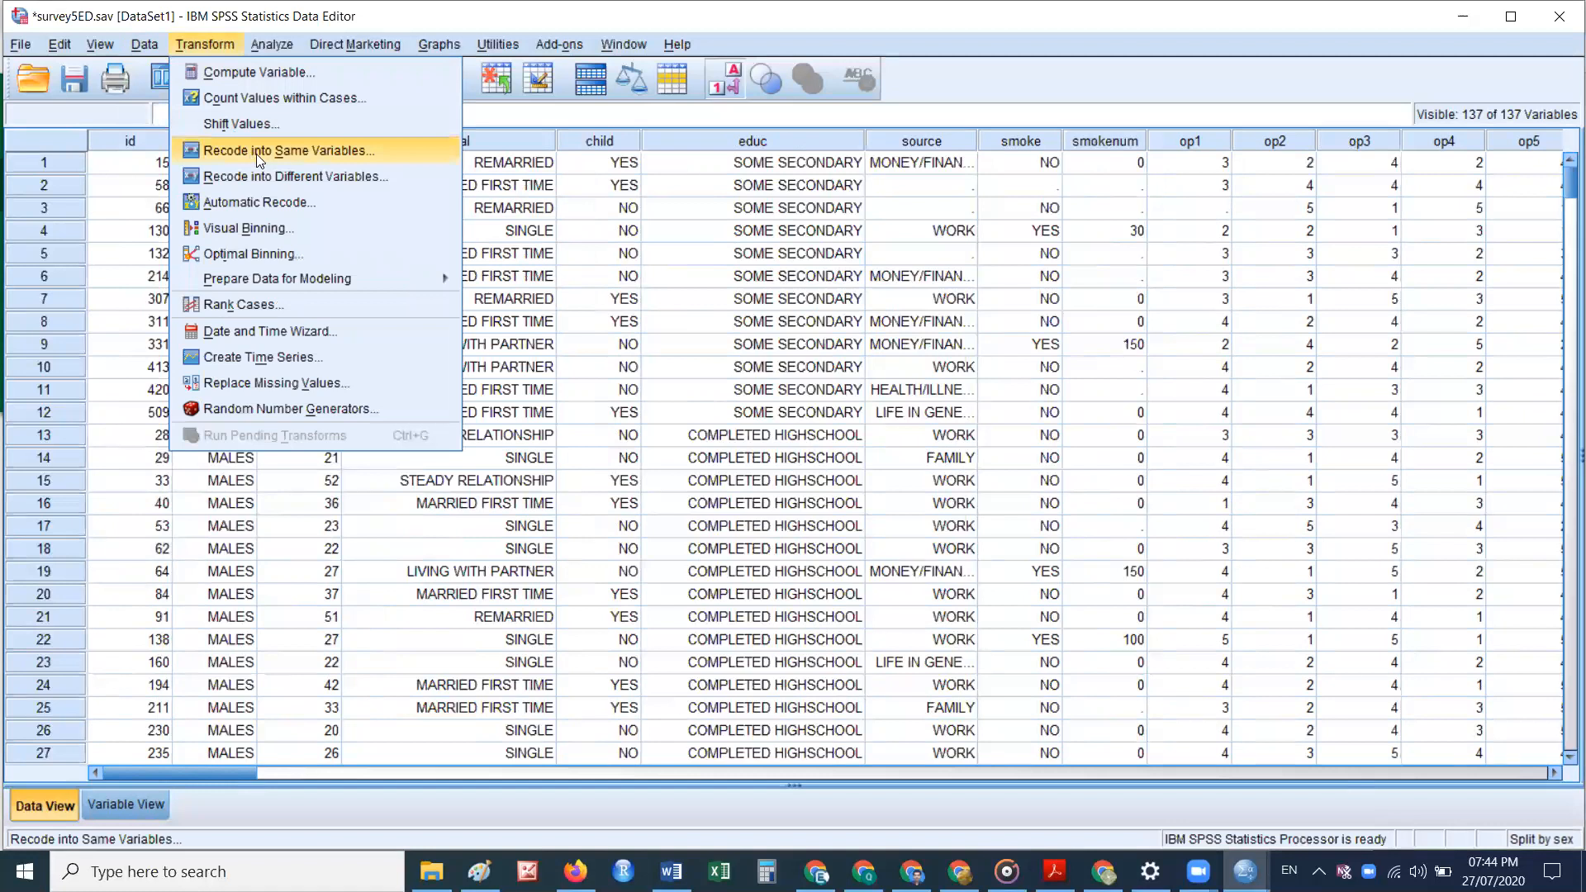
click(357, 157)
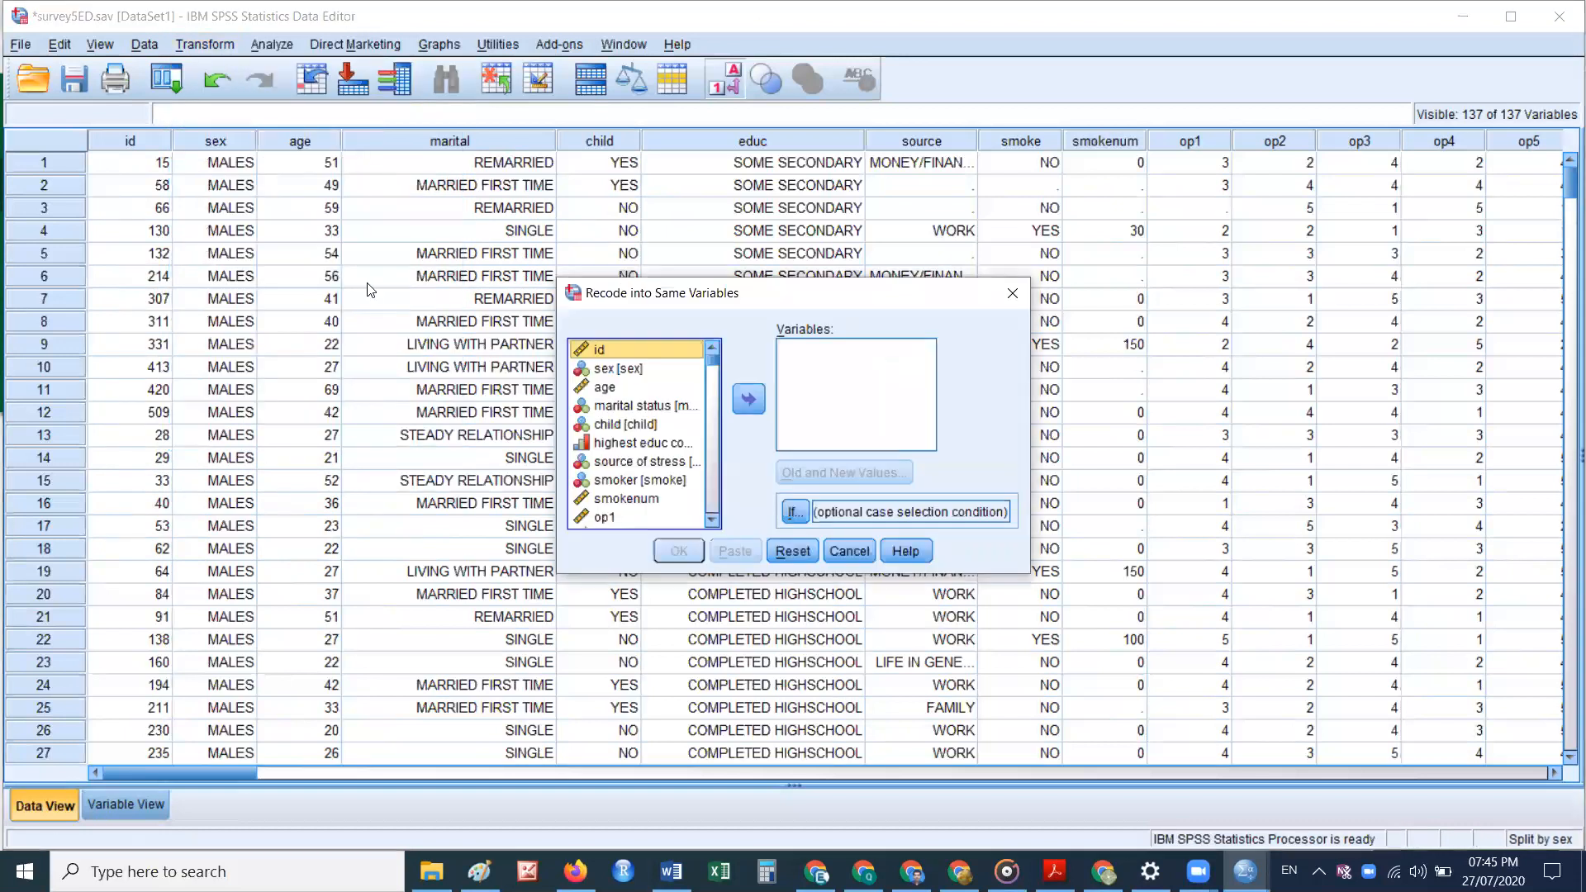
drag(615, 301, 285, 300)
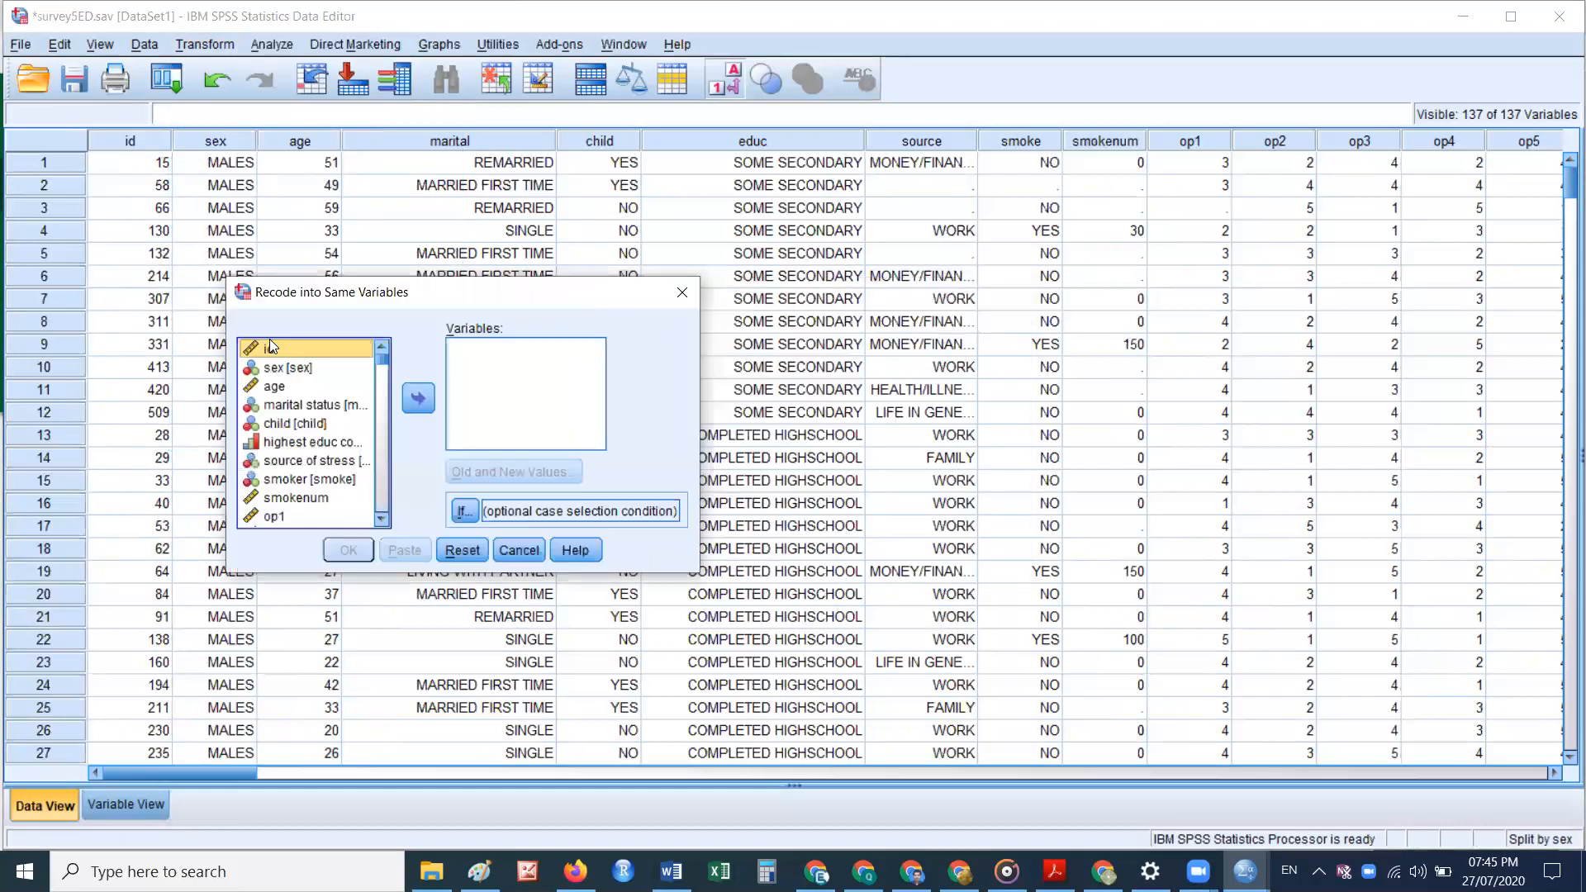
click(275, 389)
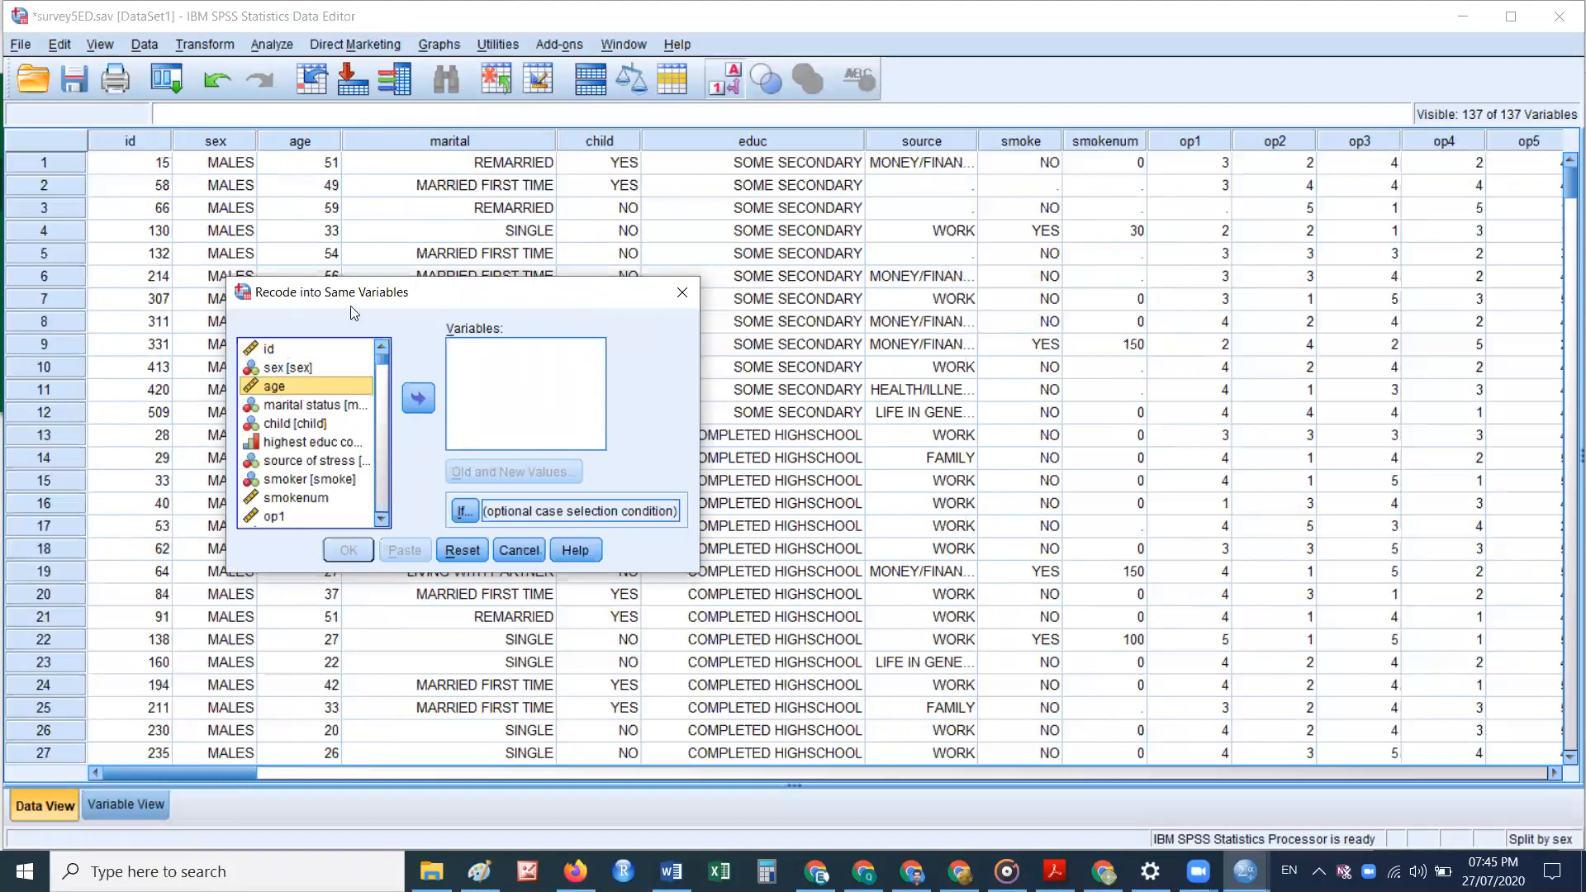
click(513, 549)
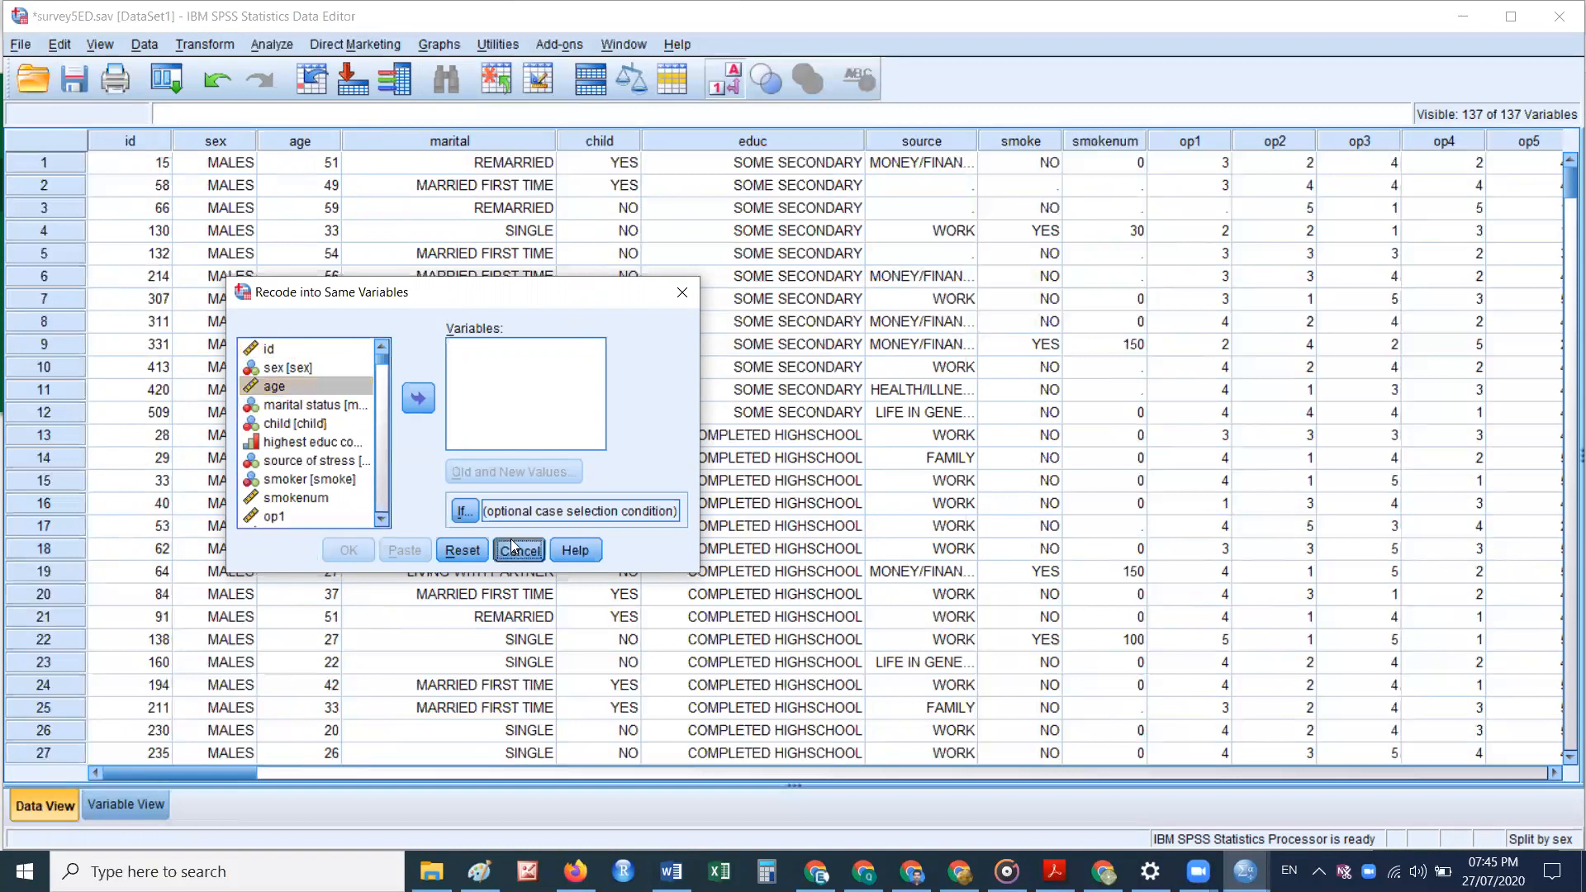
Step: Start a recode into different variables with age as the input variable
click(198, 44)
mouse_move(299, 44)
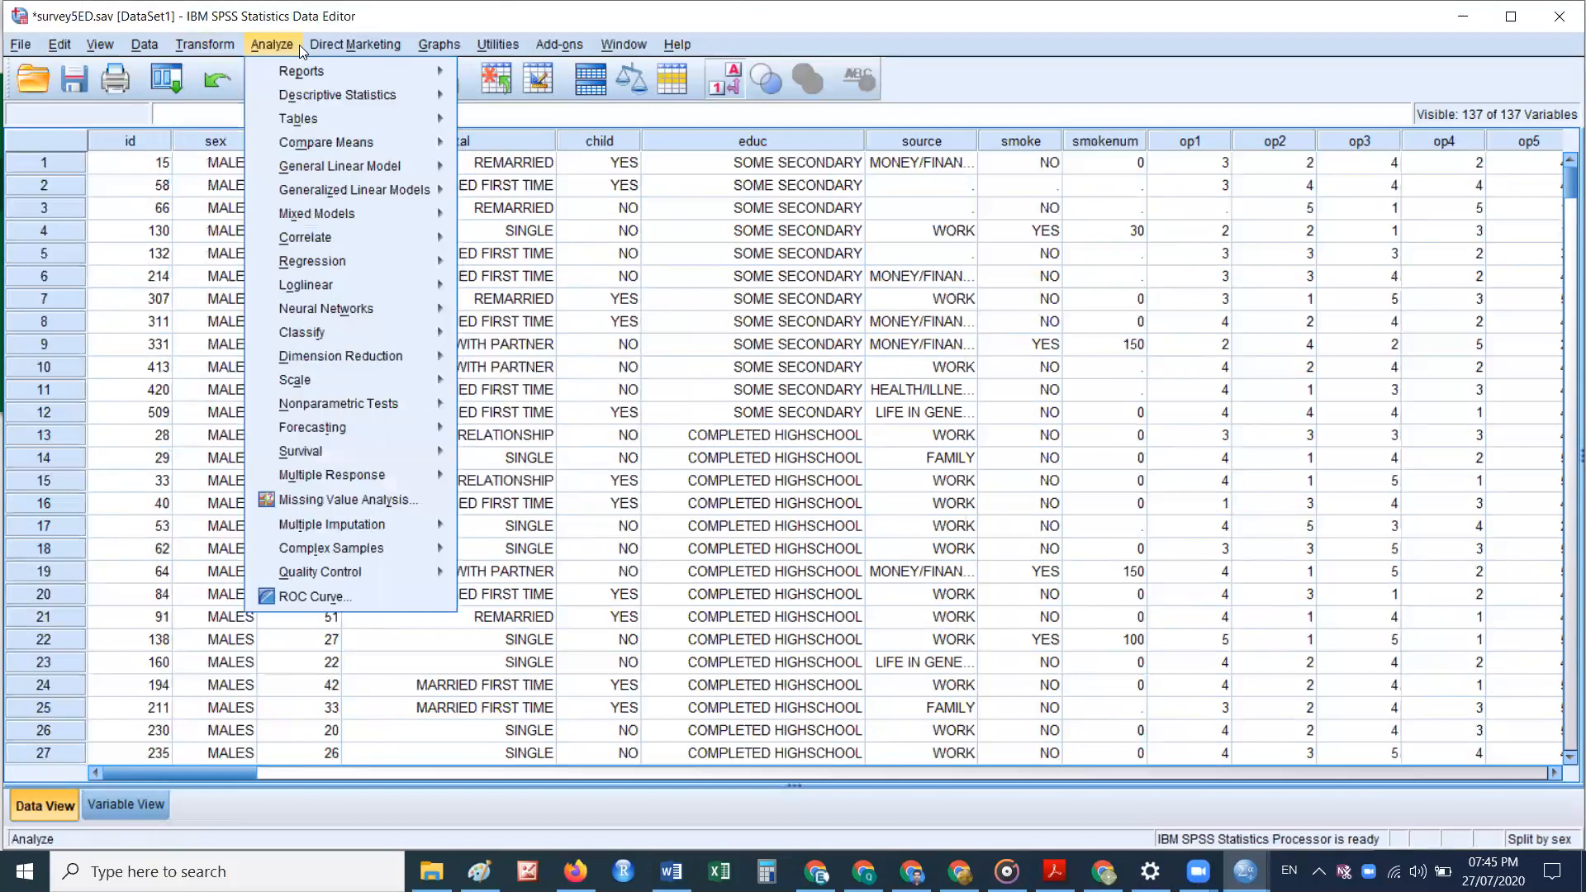
mouse_move(227, 44)
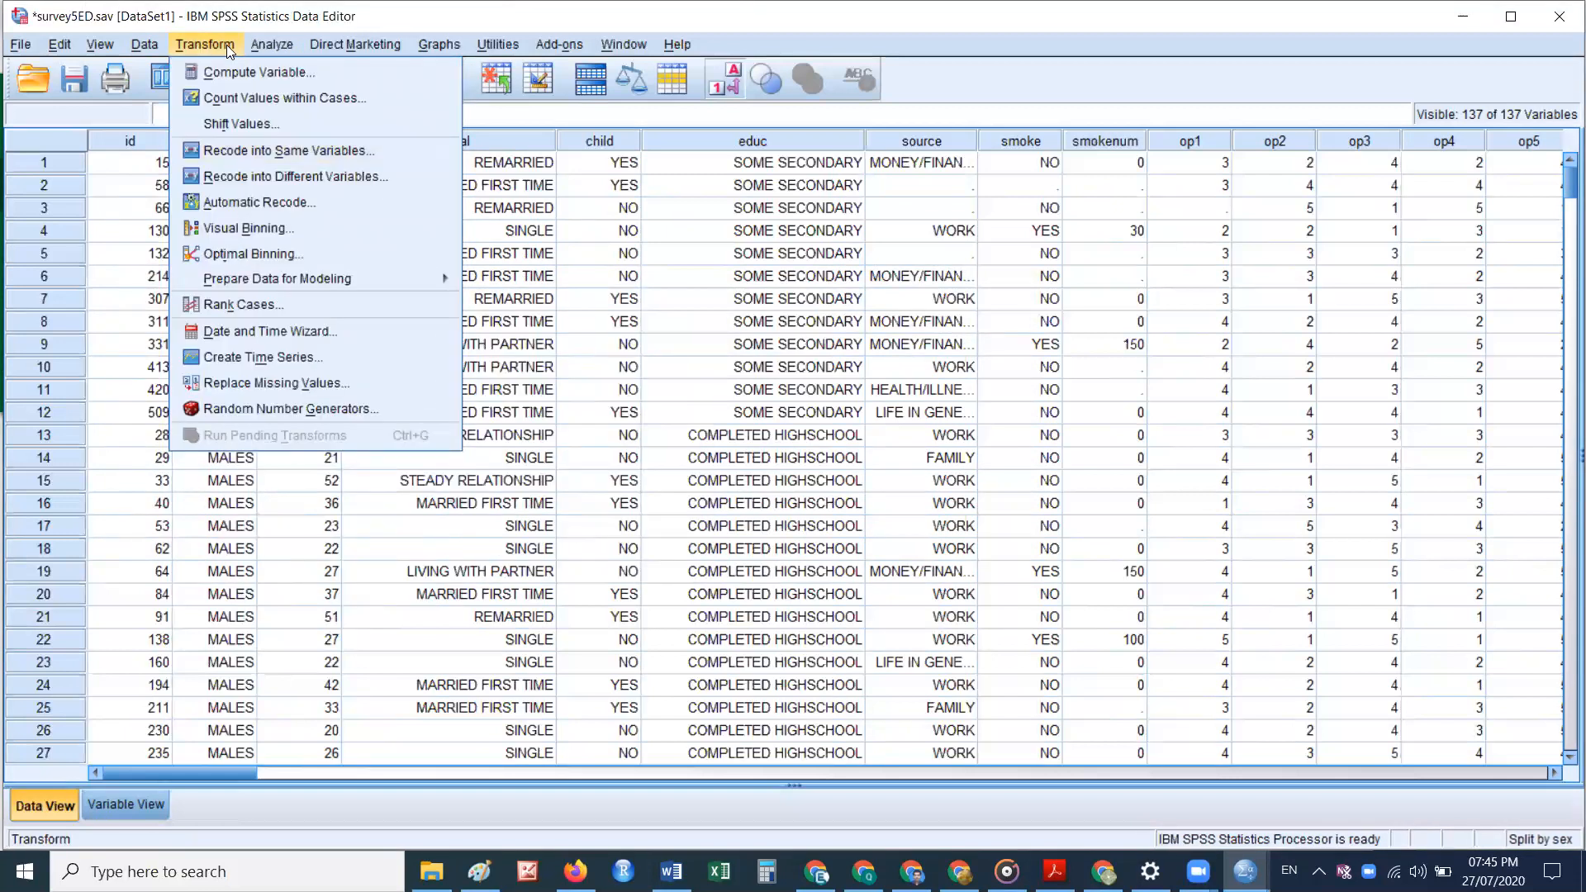
click(314, 180)
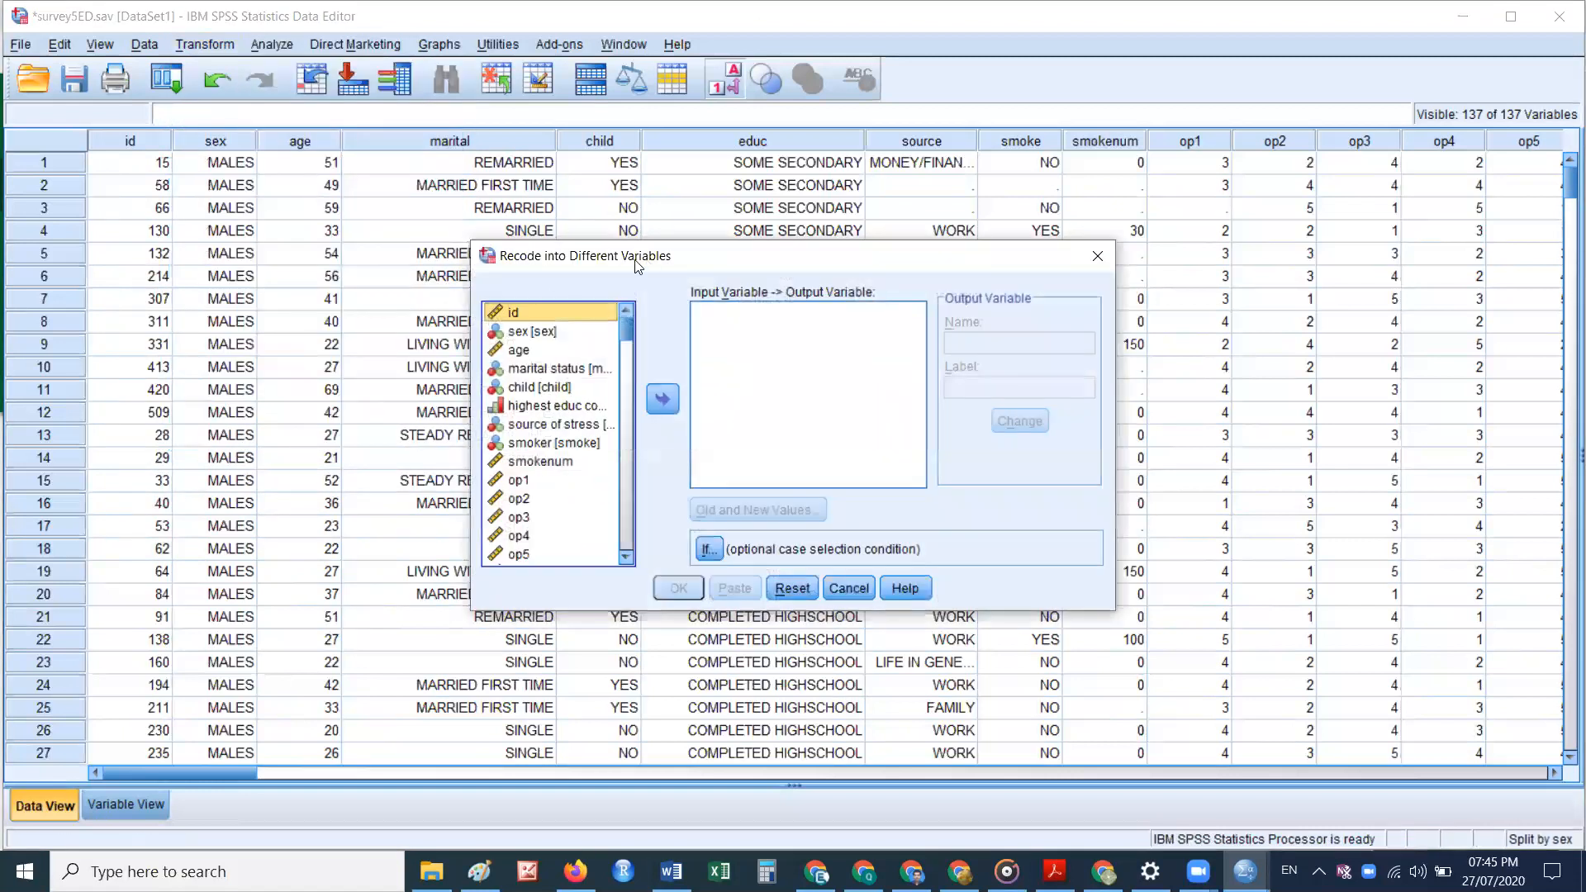
drag(636, 263, 253, 258)
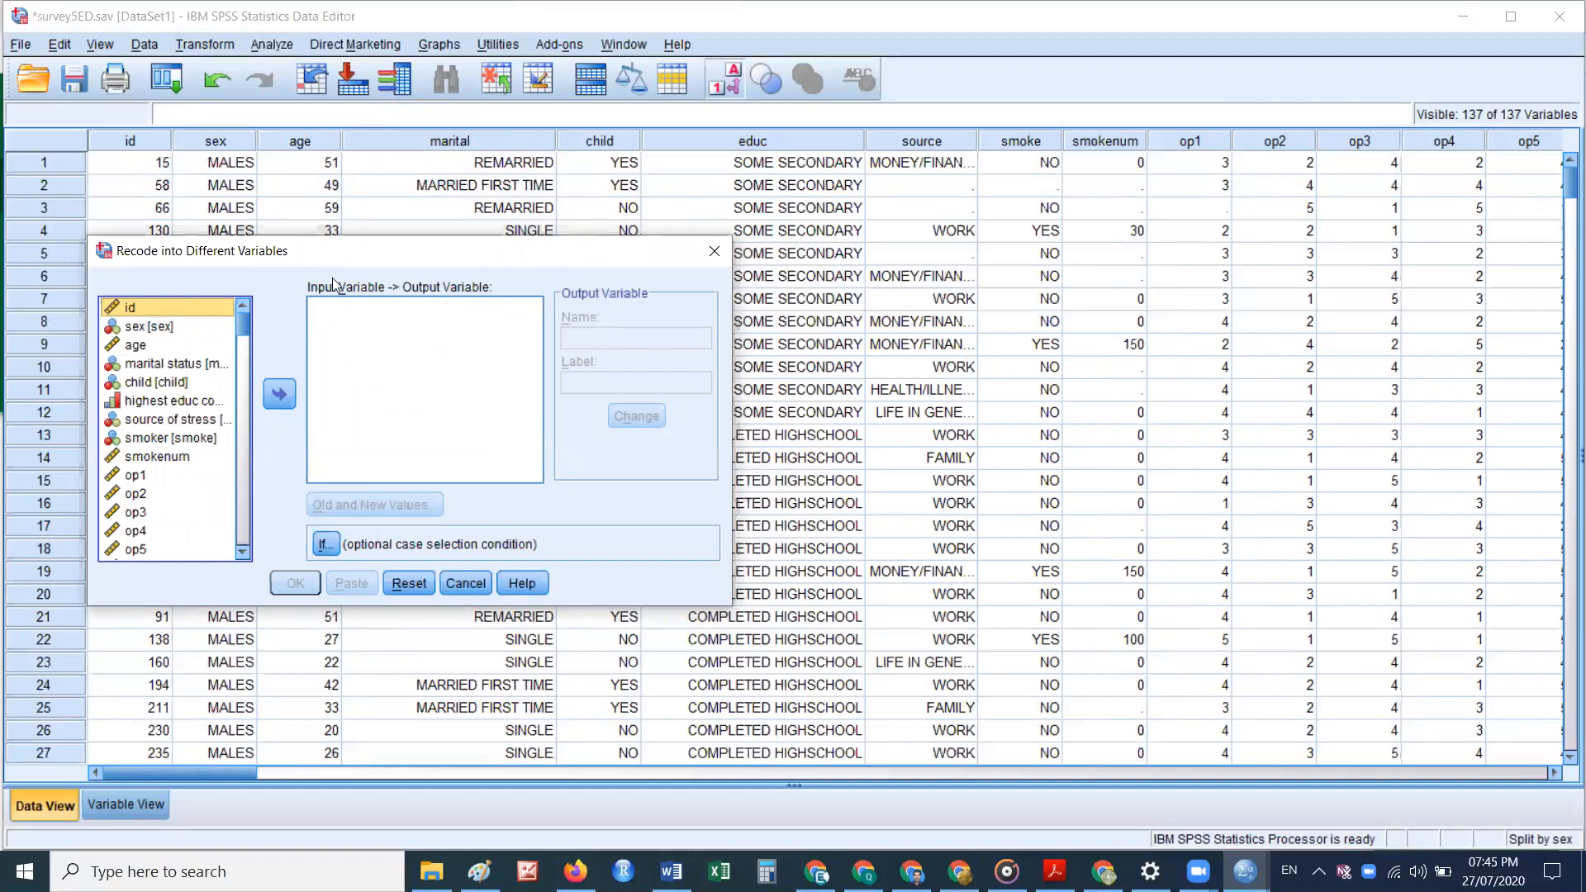
drag(442, 262, 376, 263)
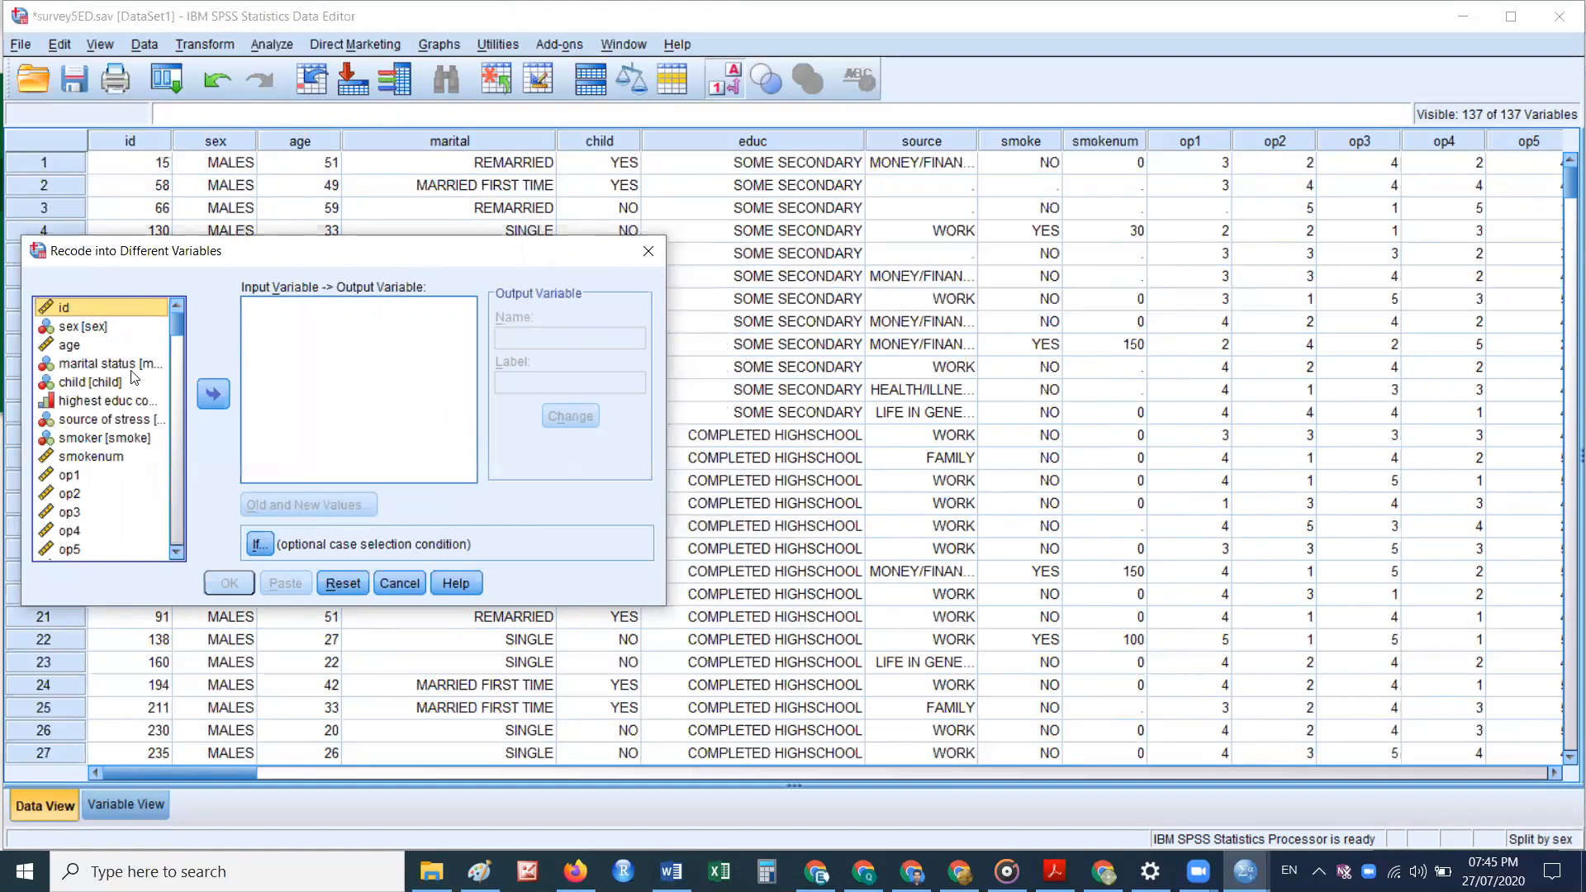
click(77, 350)
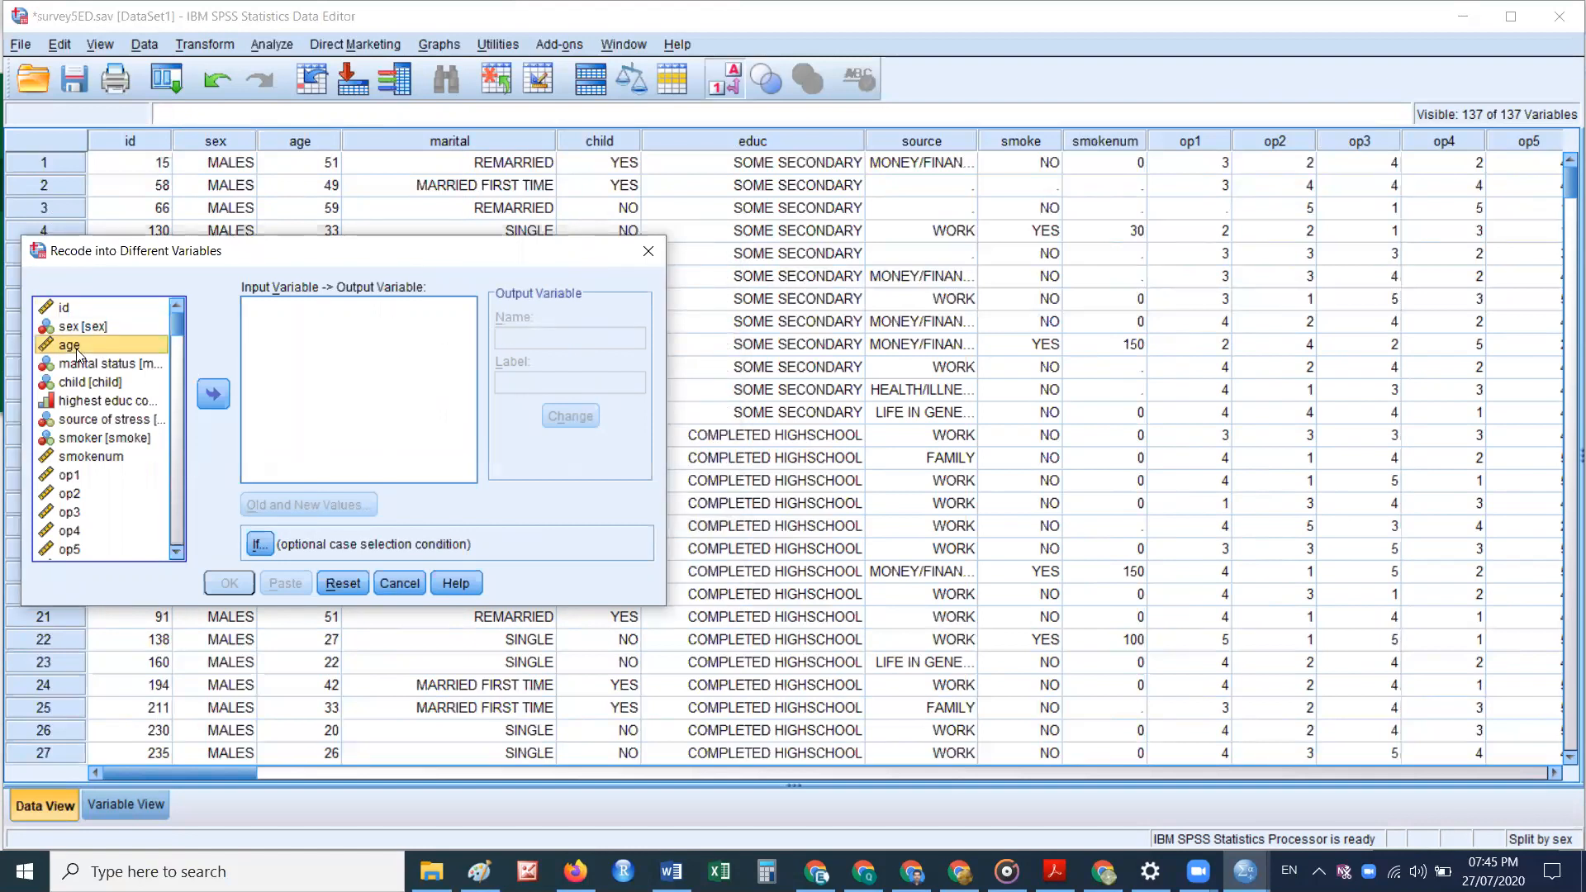
click(213, 394)
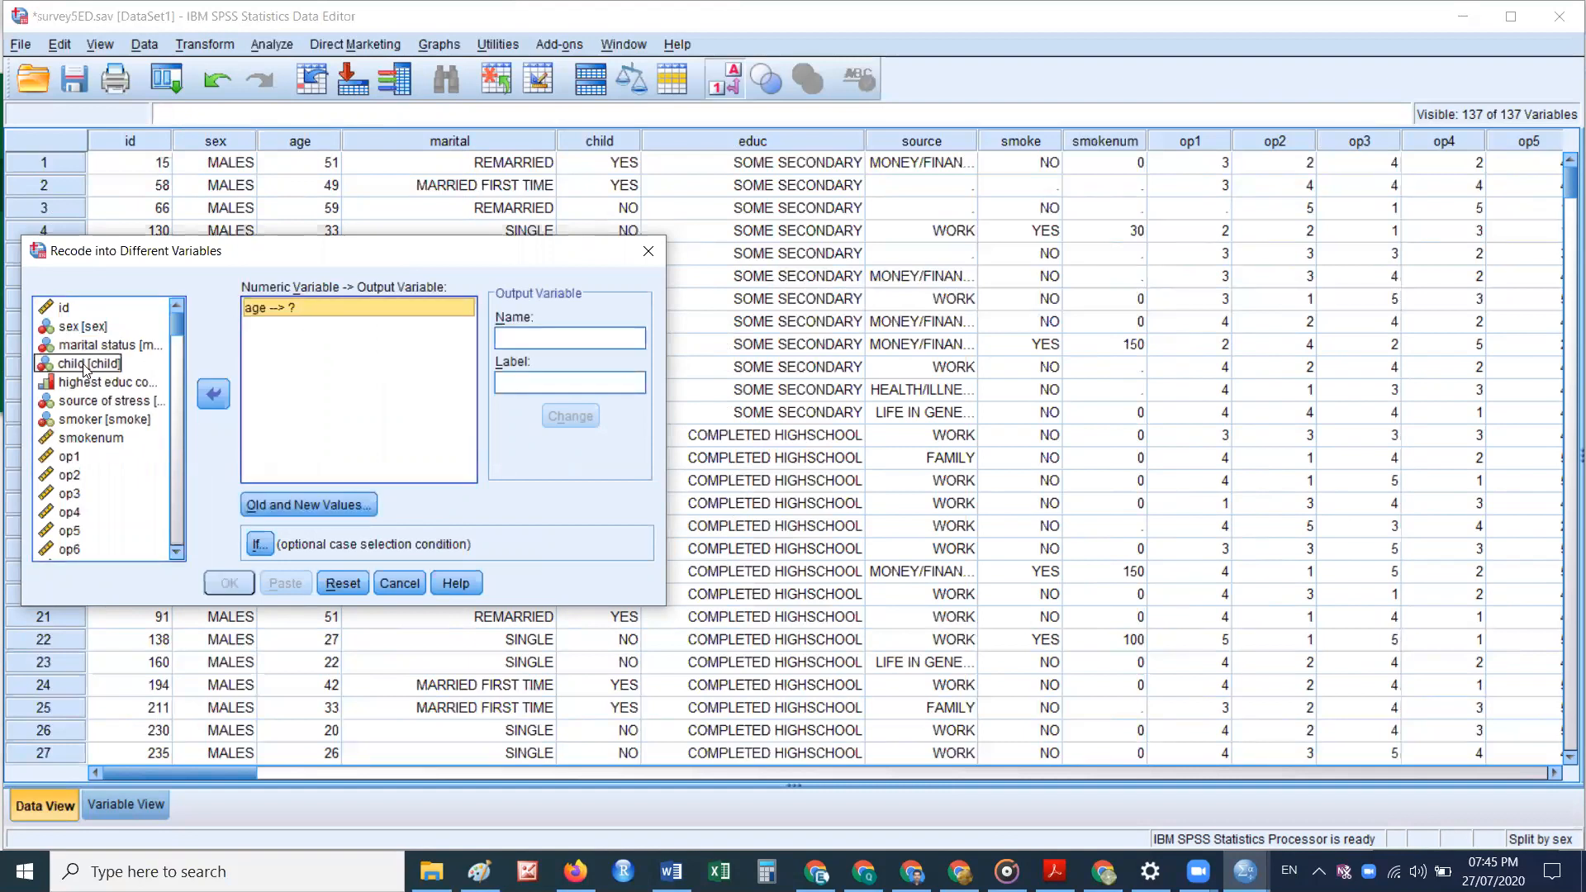
Step: Check the existing age-group columns in the data and name the recode's output variable agegp4
click(561, 334)
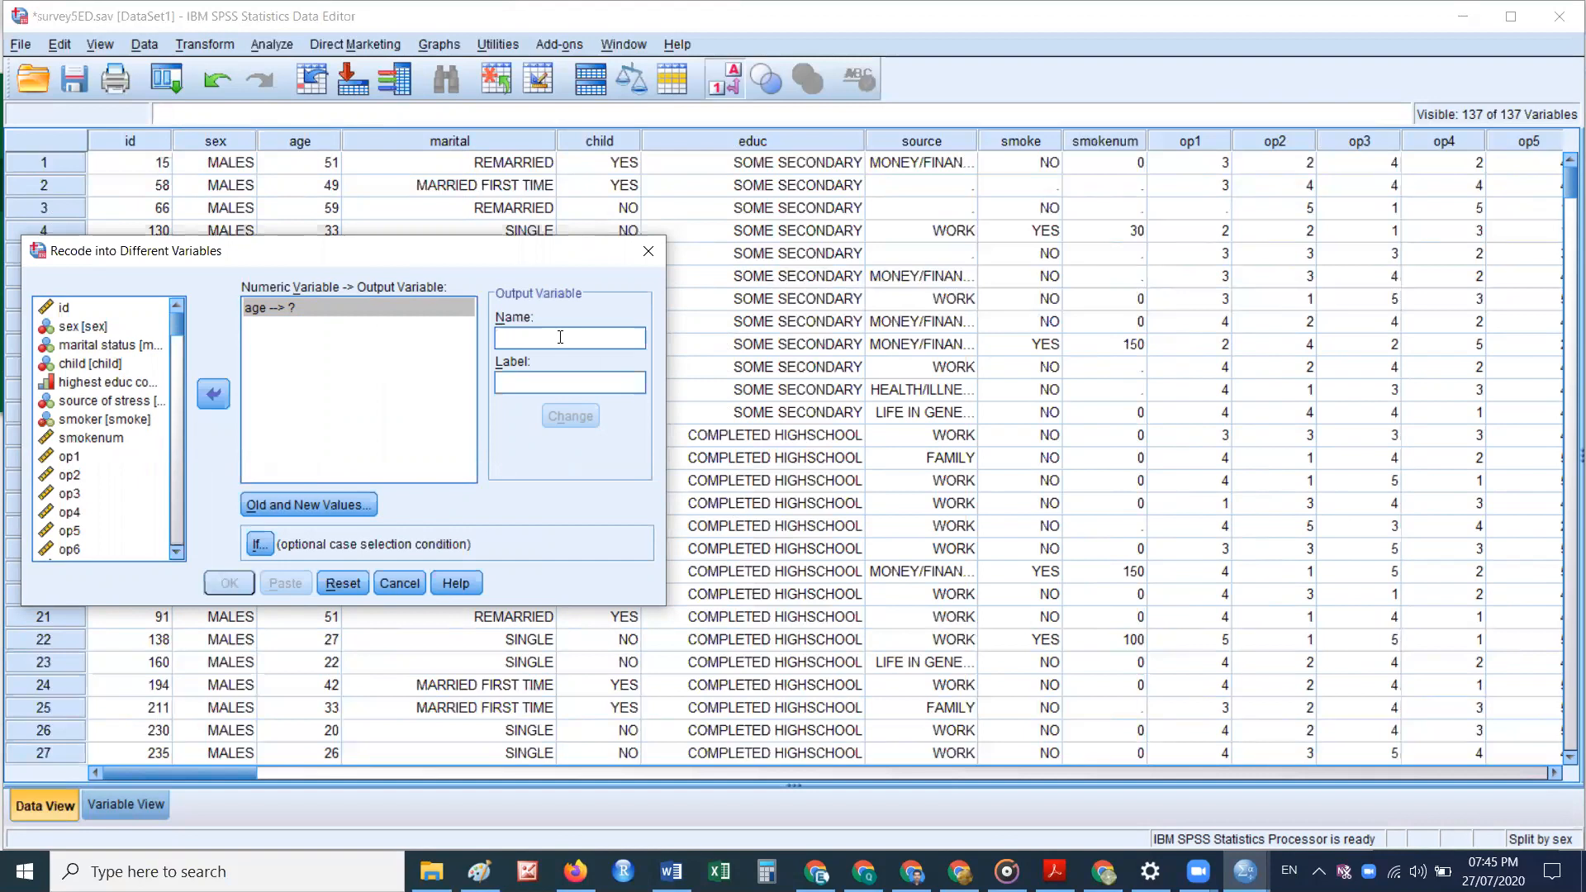
drag(200, 773, 1495, 773)
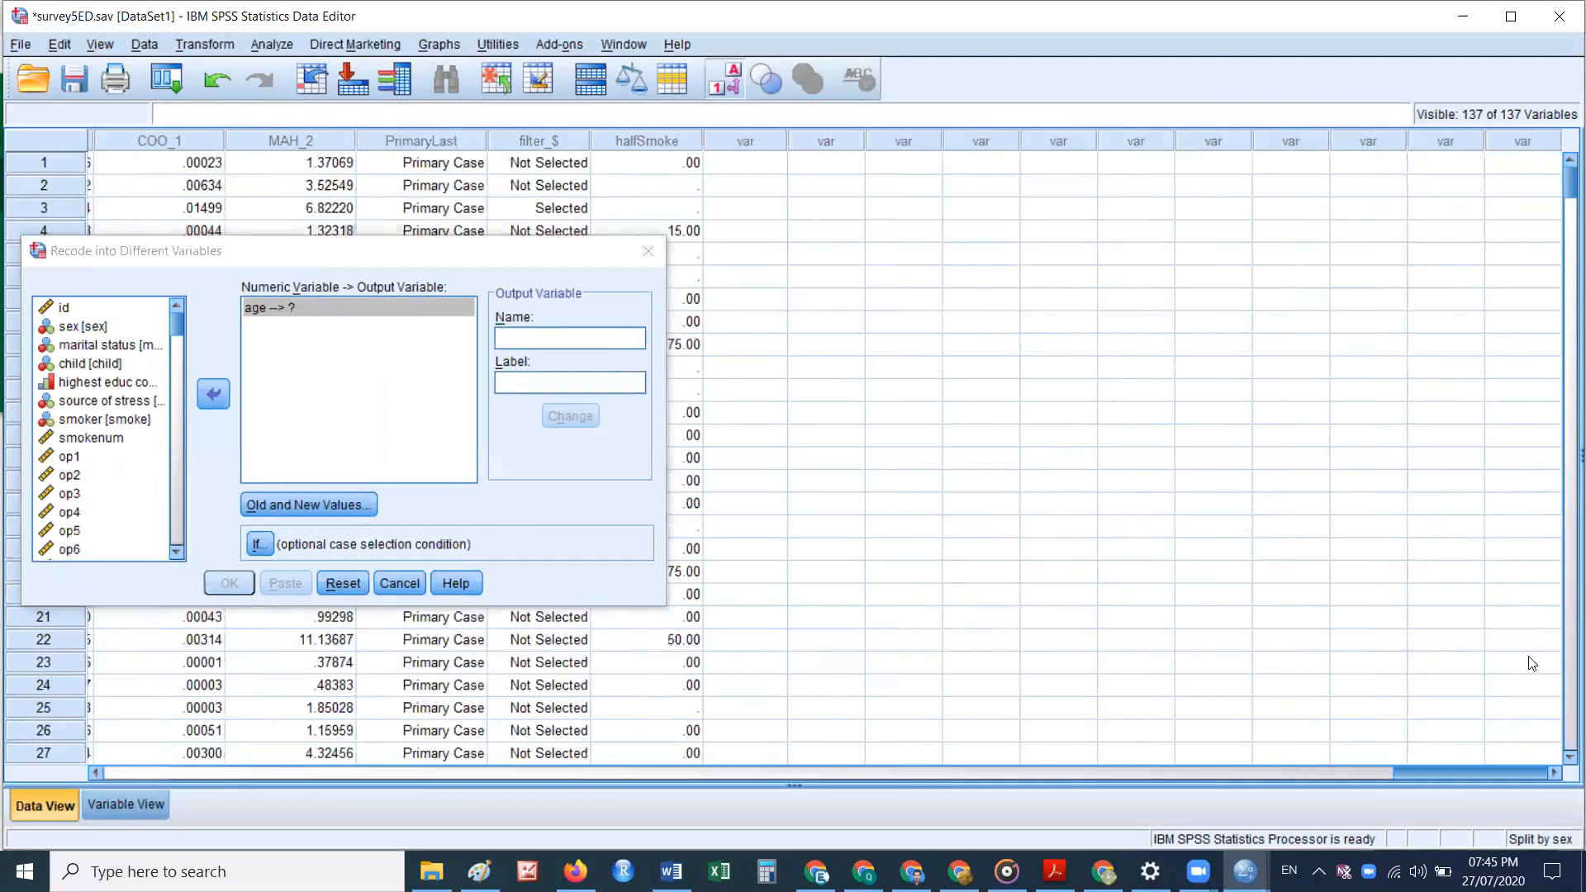
scroll(1487, 677, left, 2)
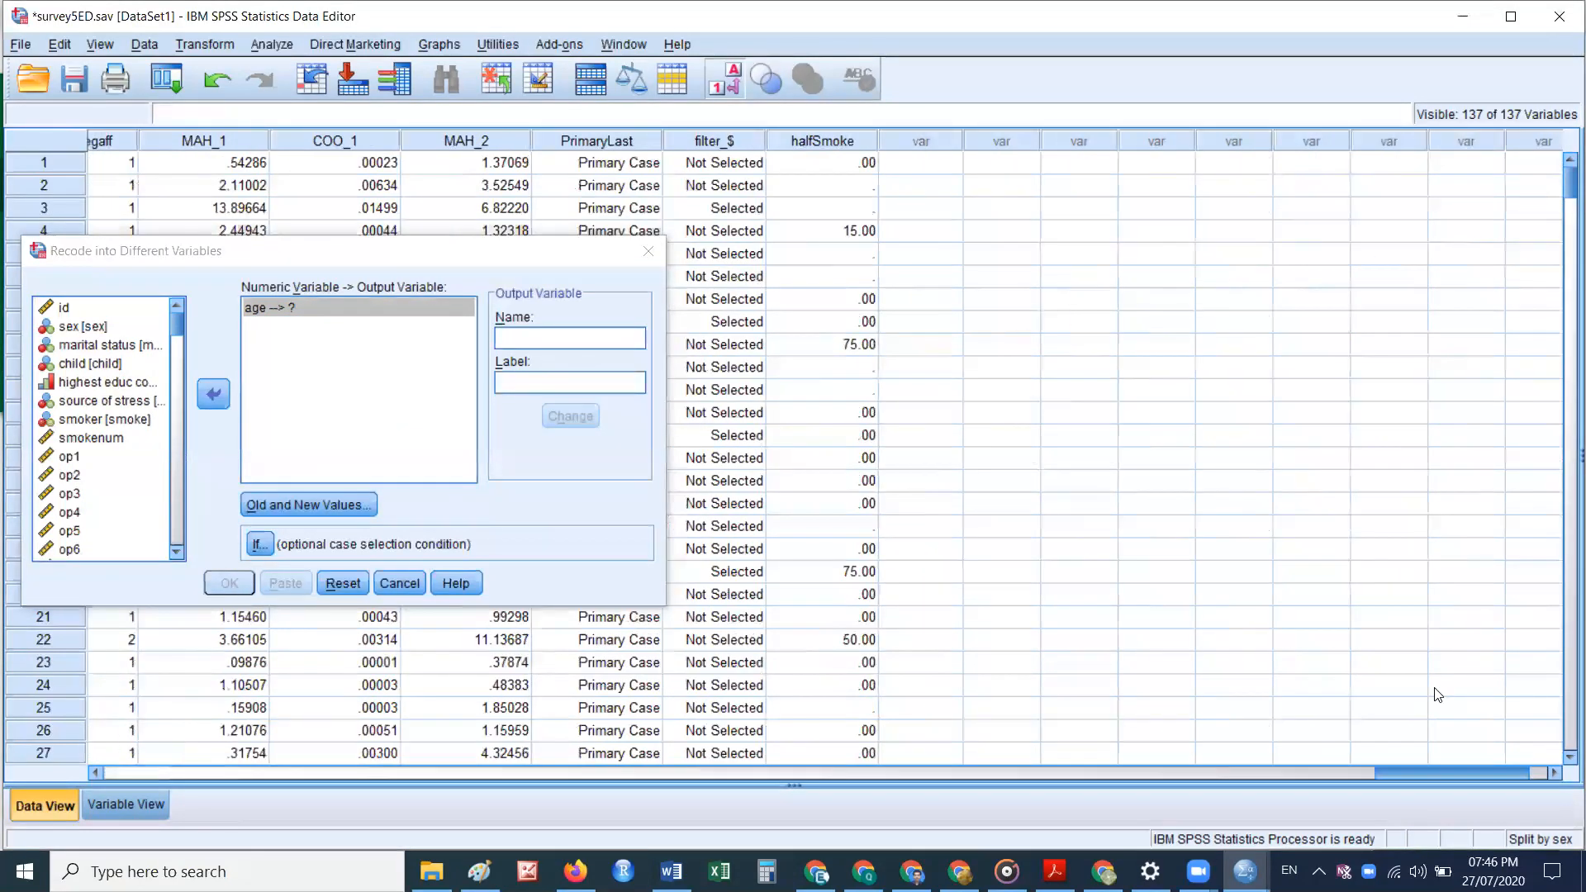
scroll(1429, 697, left, 5)
scroll(1419, 698, left, 1)
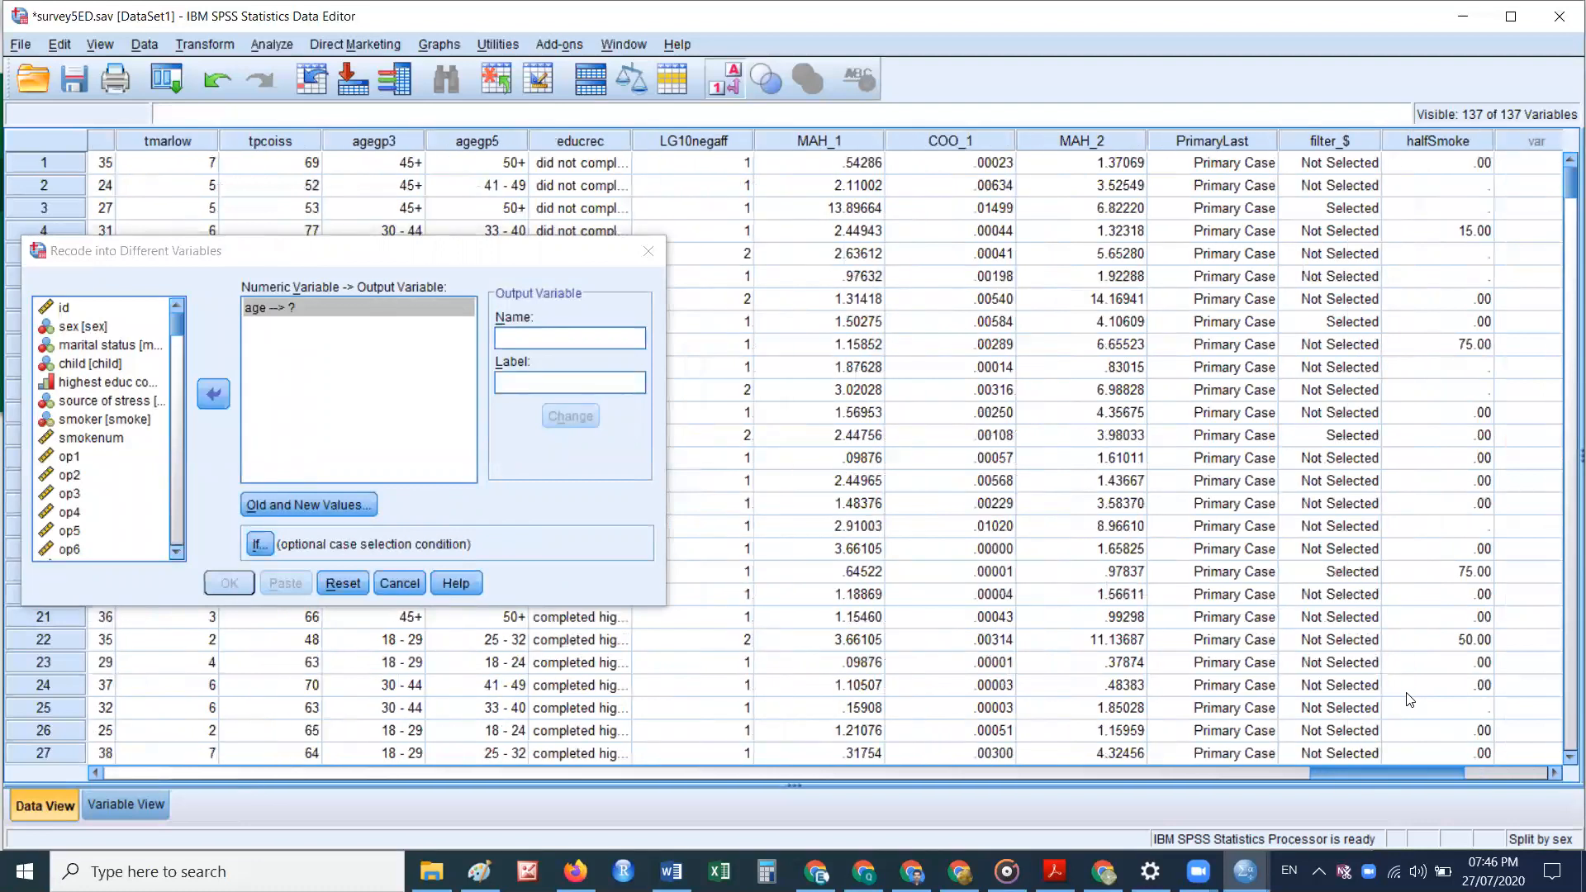
scroll(1410, 699, left, 1)
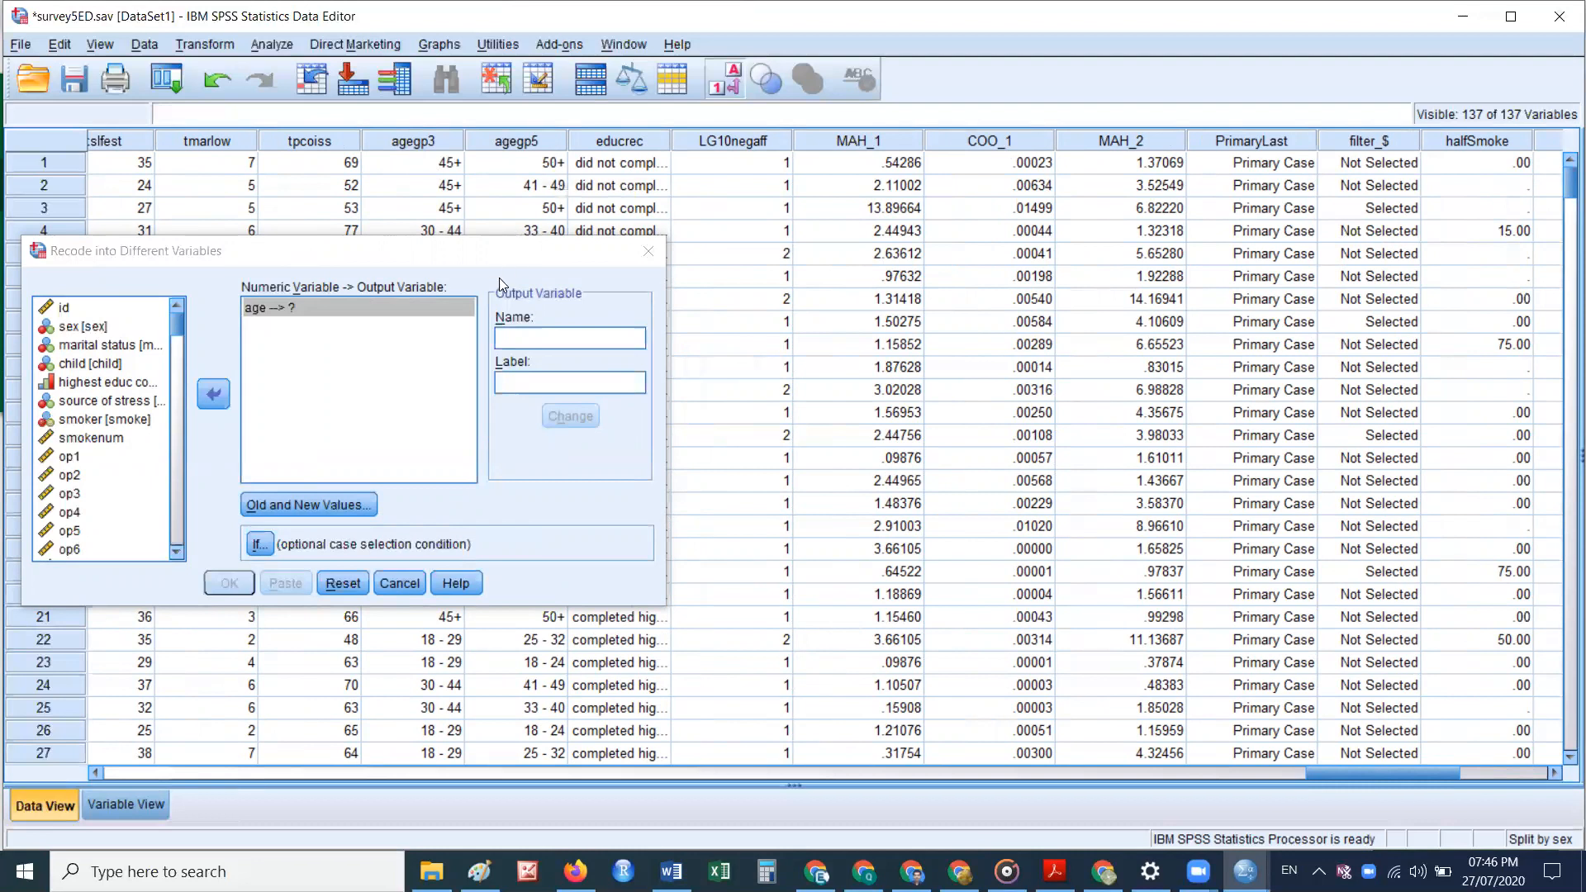
click(400, 477)
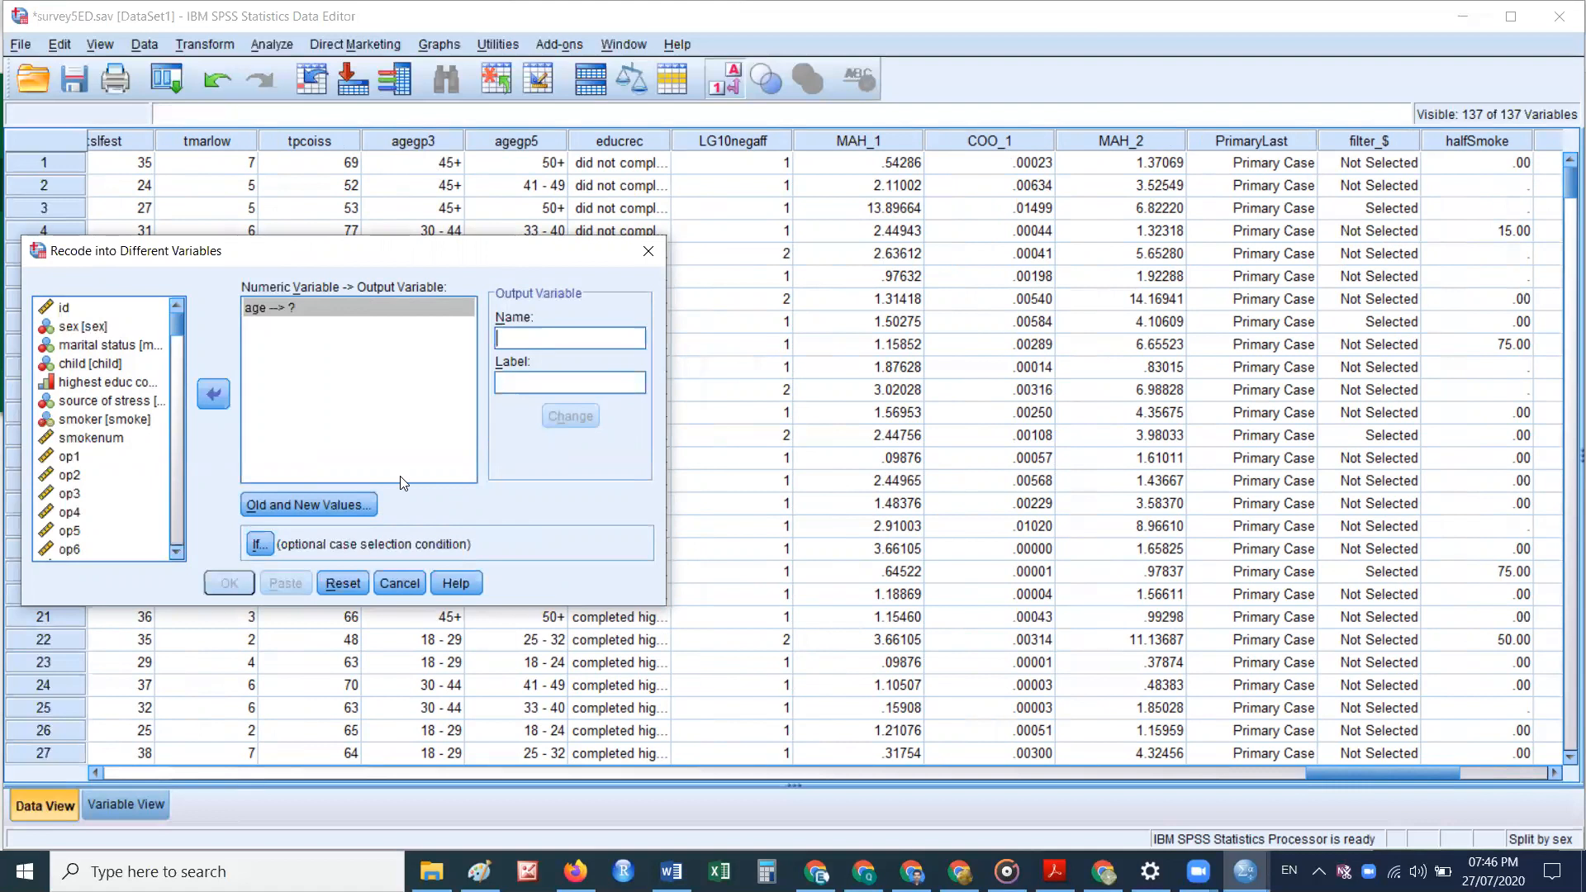
text(agegp4)
Step: Label the output variable "age is splited into 4 groups" and assign it to age
click(529, 385)
text(age)
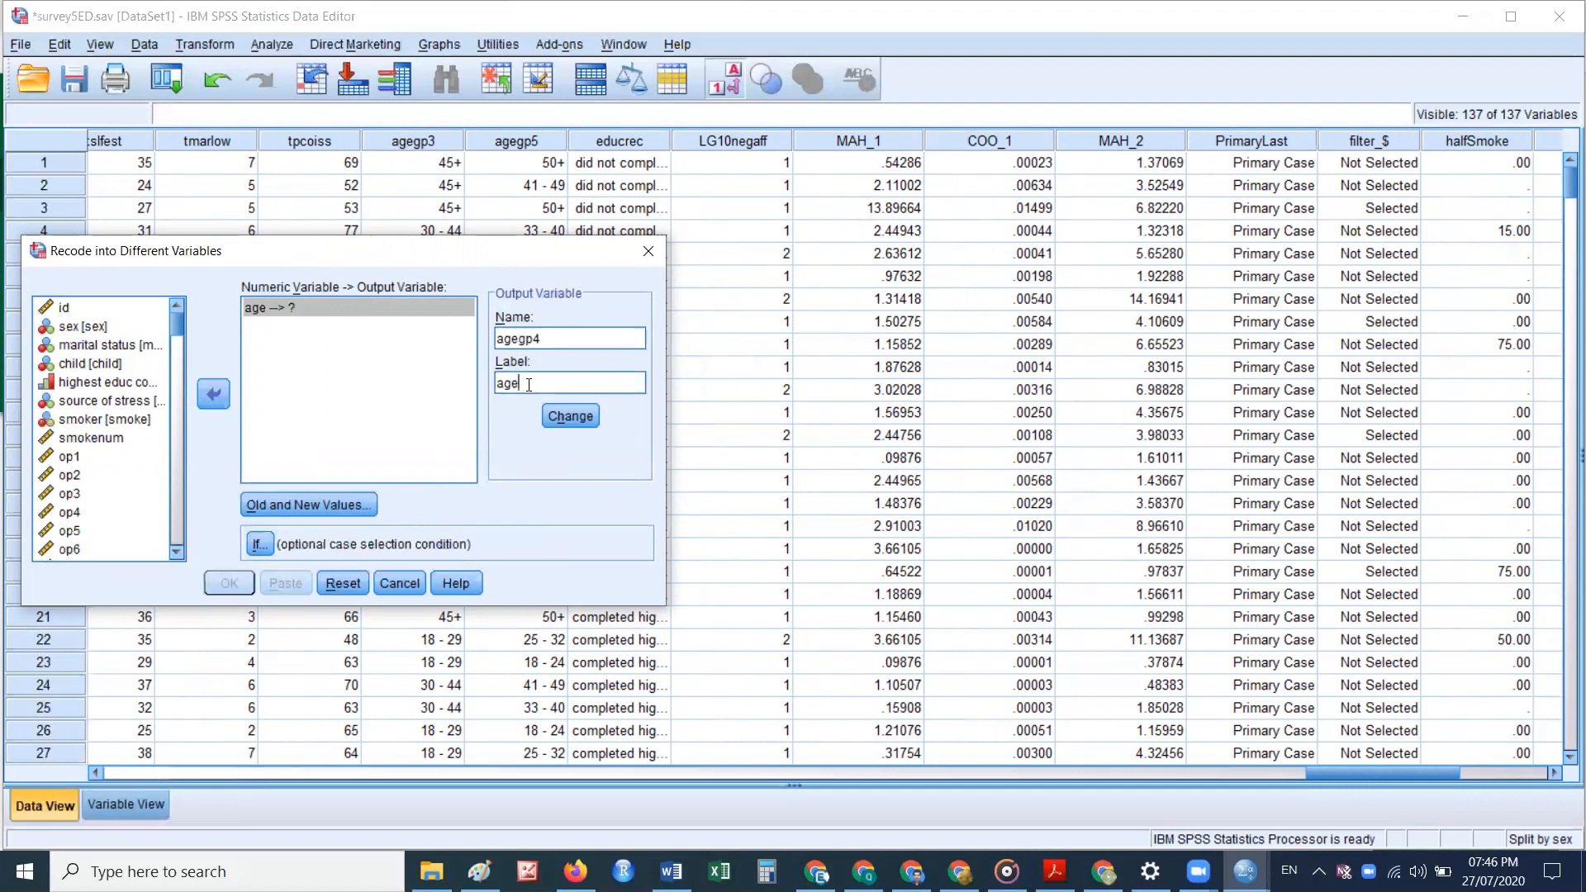
text( is splited into 4 f)
key(BackSpace)
text(go)
key(BackSpace)
text(roups)
click(585, 420)
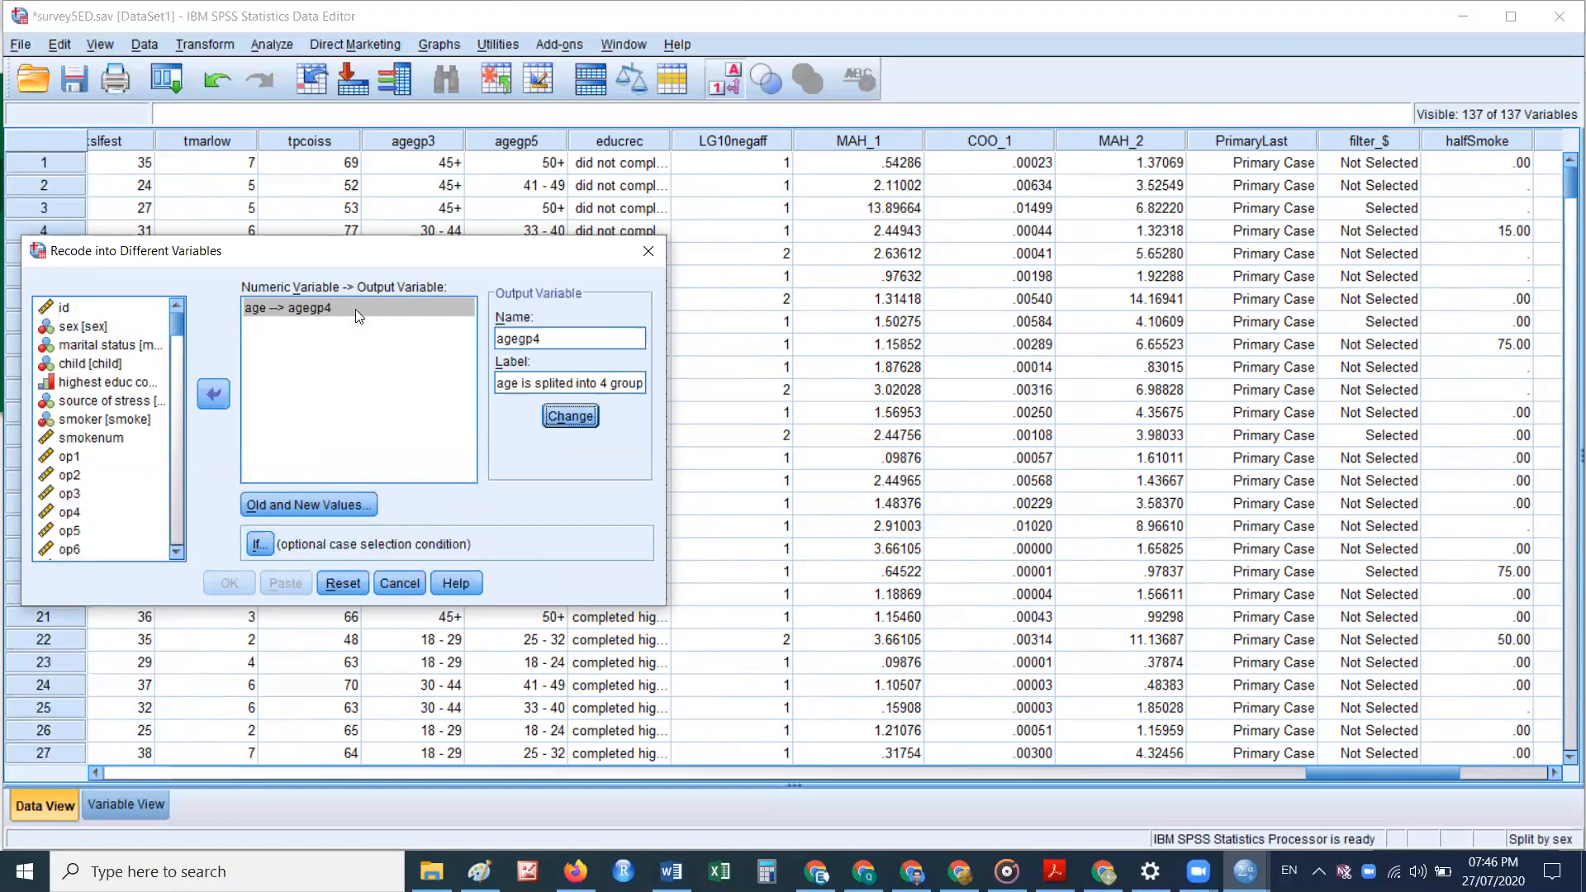
Step: Open the old and new value definitions for agegp4 and set the old value range to lowest through 20
click(323, 508)
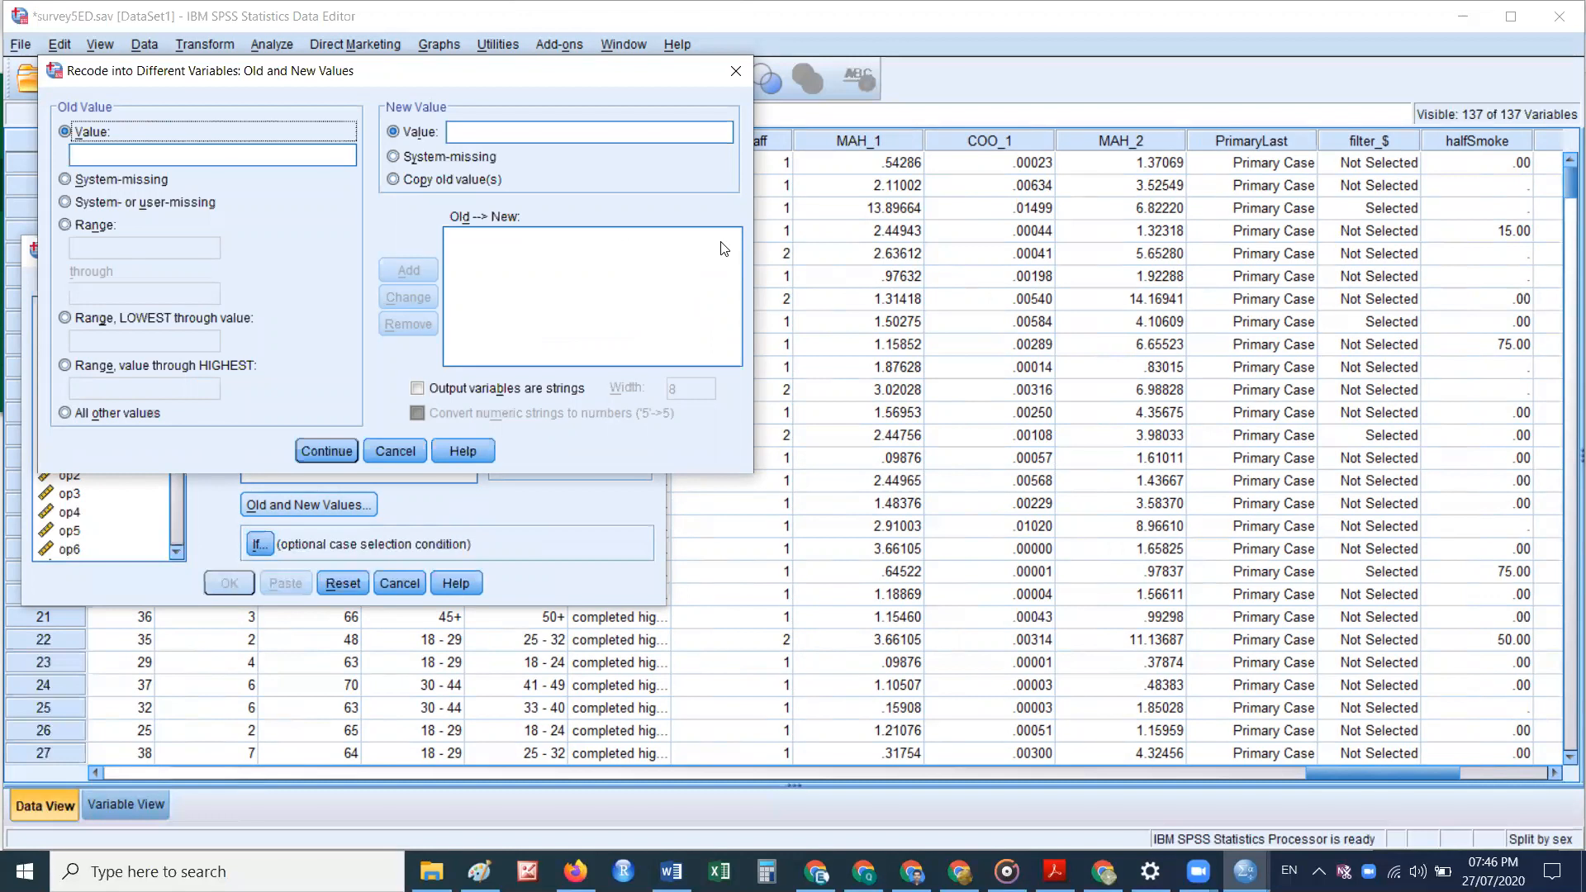
click(140, 160)
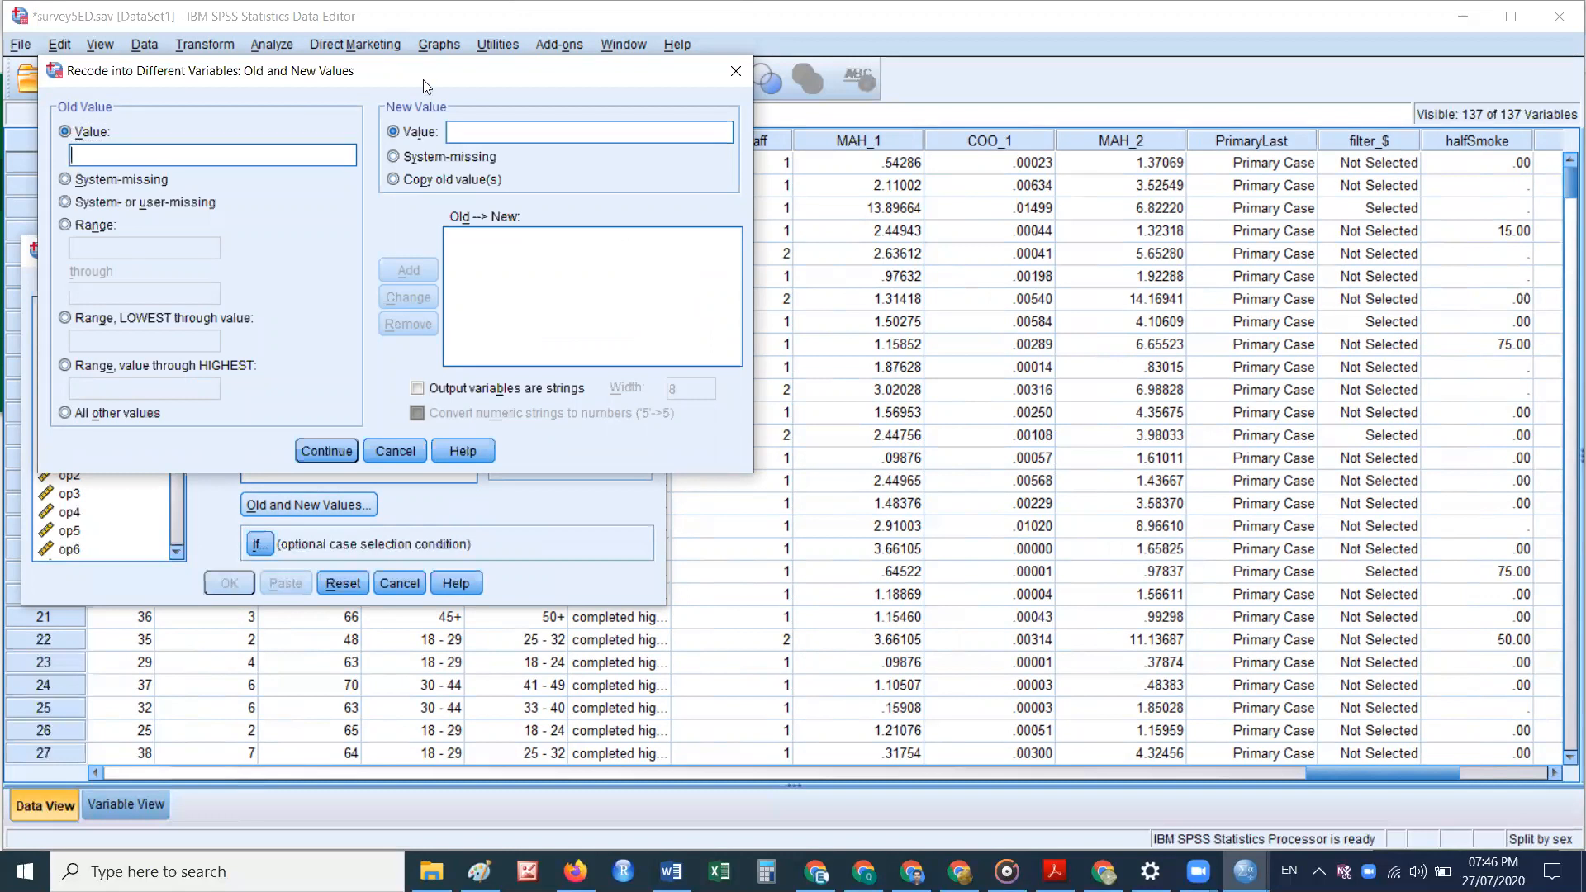
drag(433, 83, 796, 234)
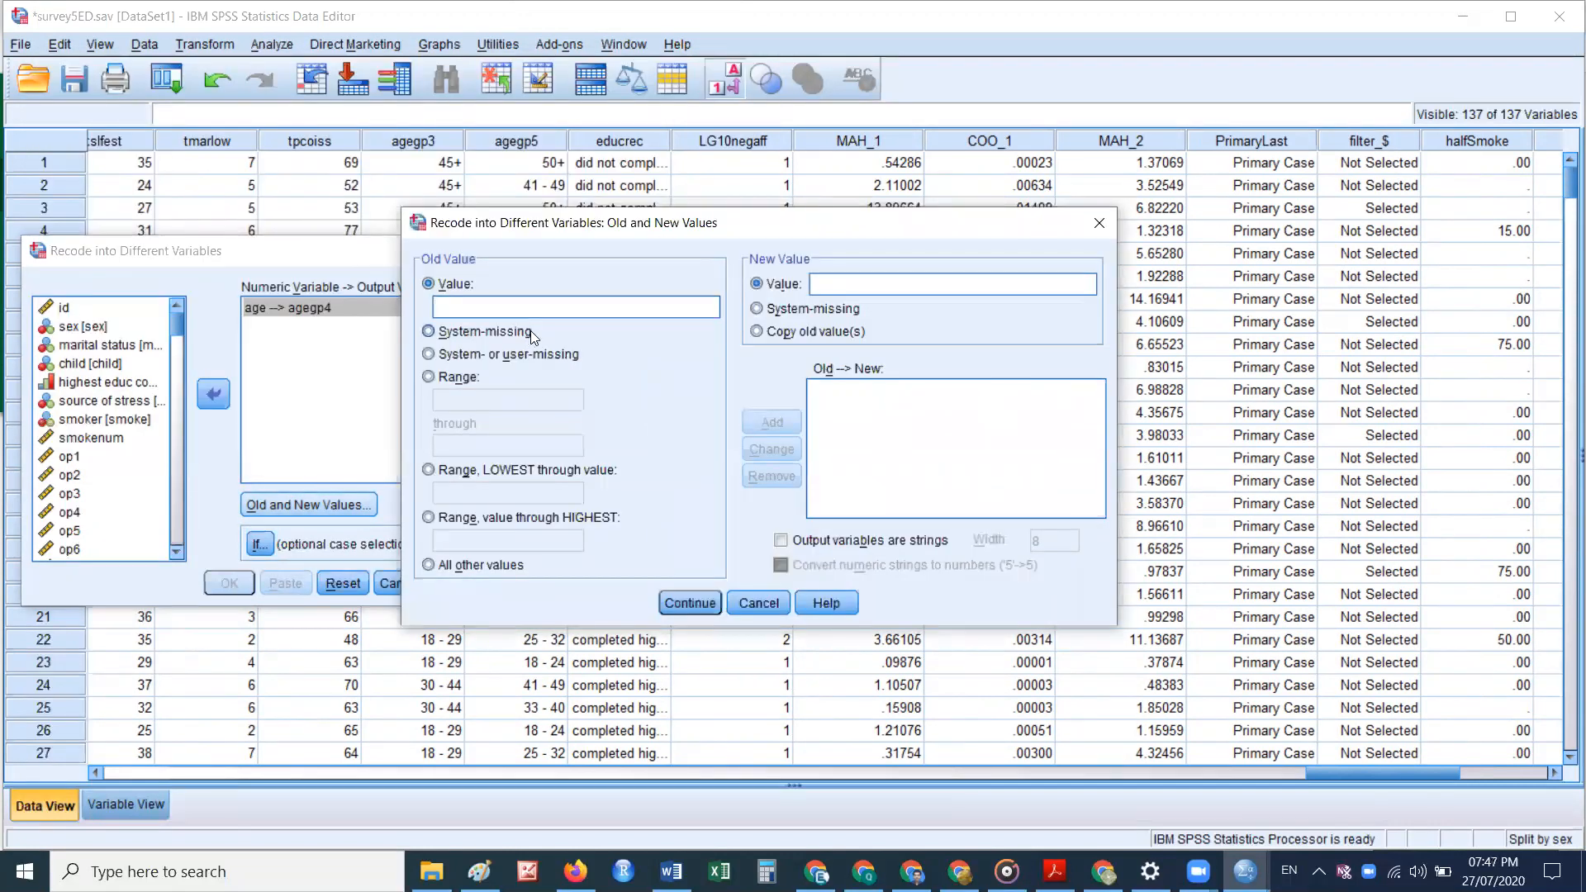
click(429, 377)
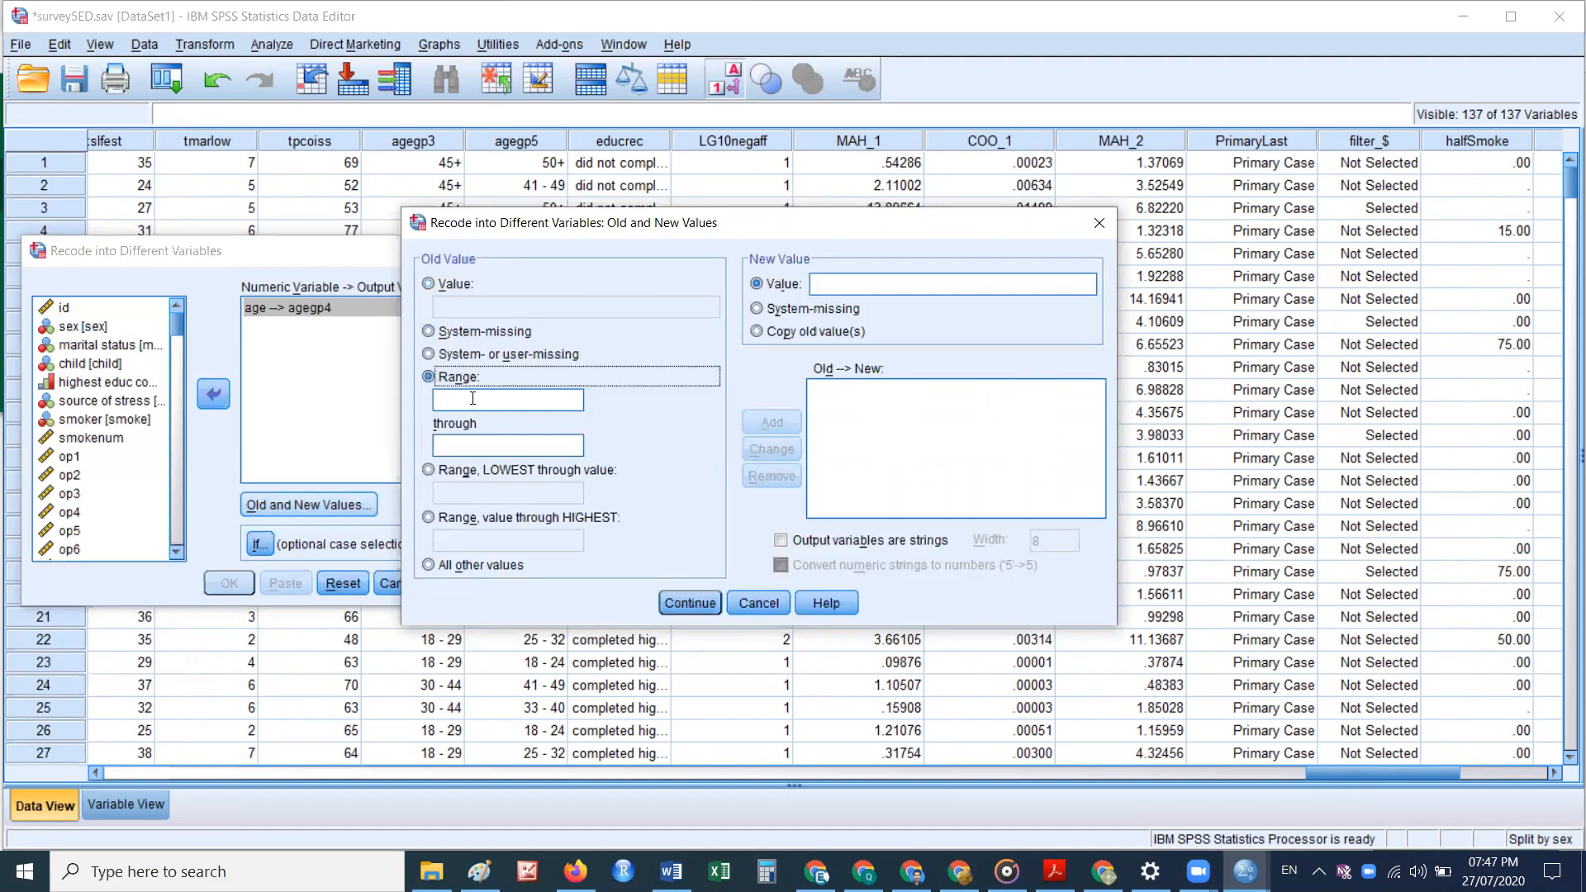
click(450, 471)
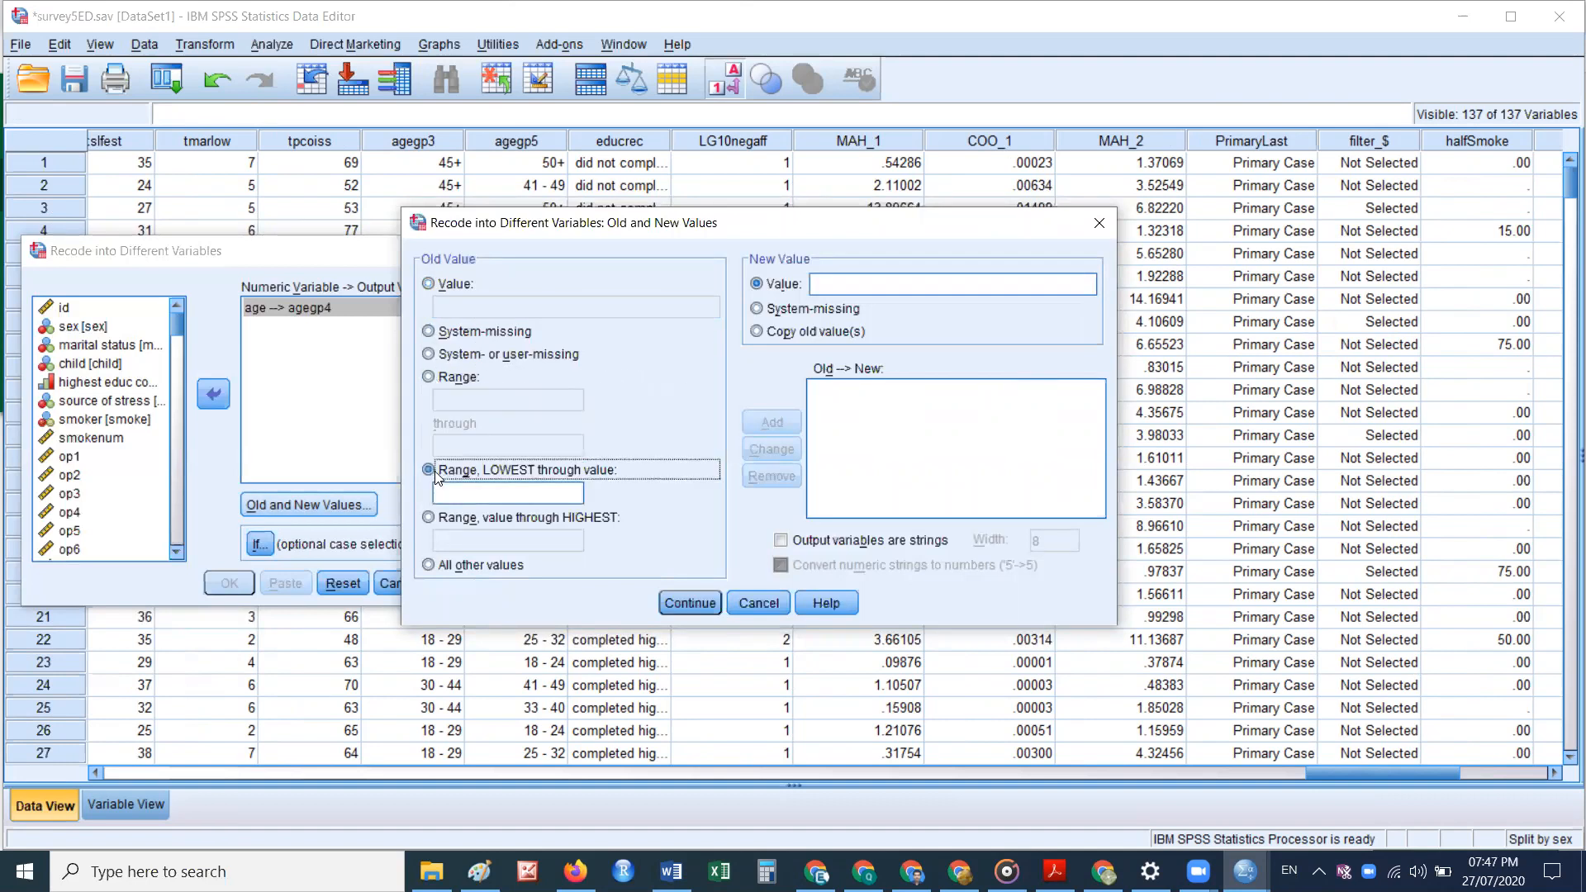
click(466, 496)
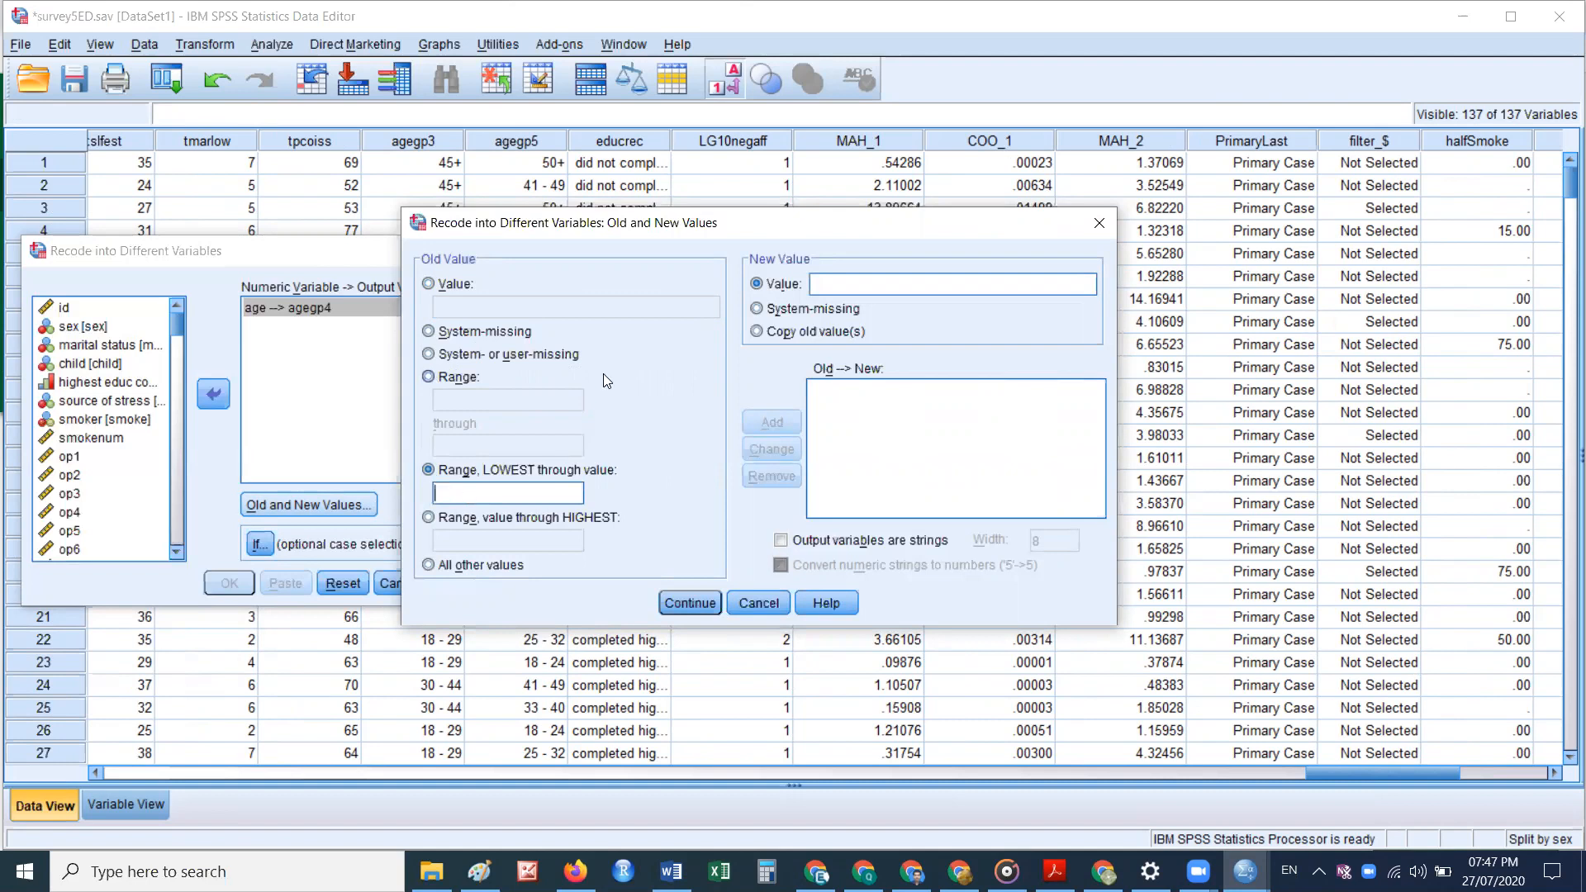
text(20)
Step: Make the output variable a string and add the mapping of the lowest-through-20 range to young
click(902, 291)
text(1)
key(BackSpace)
click(780, 540)
click(836, 285)
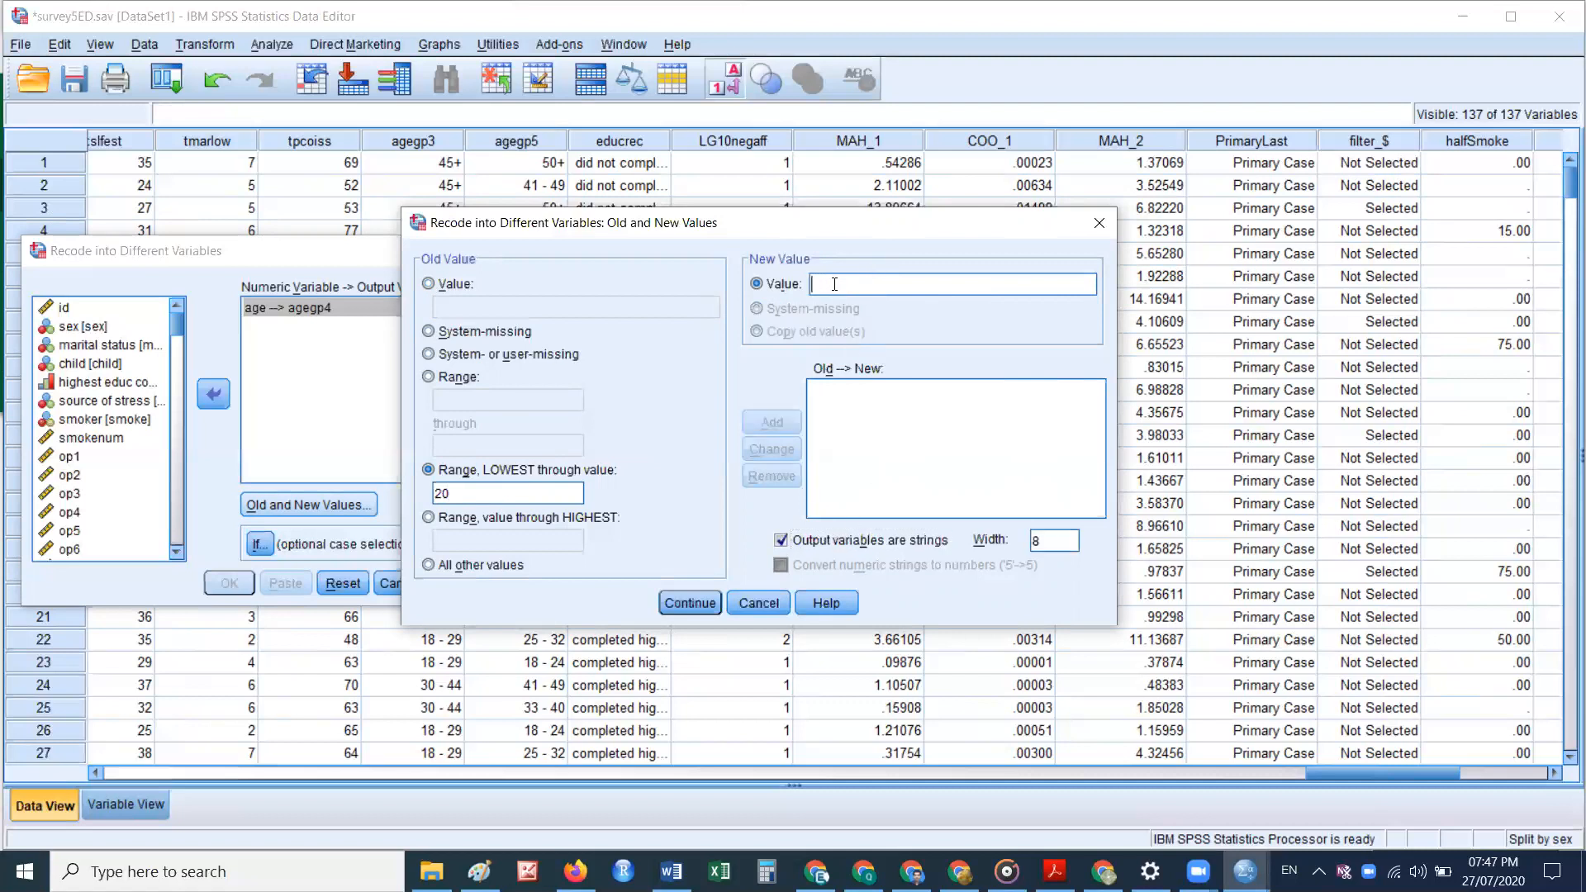
text(y)
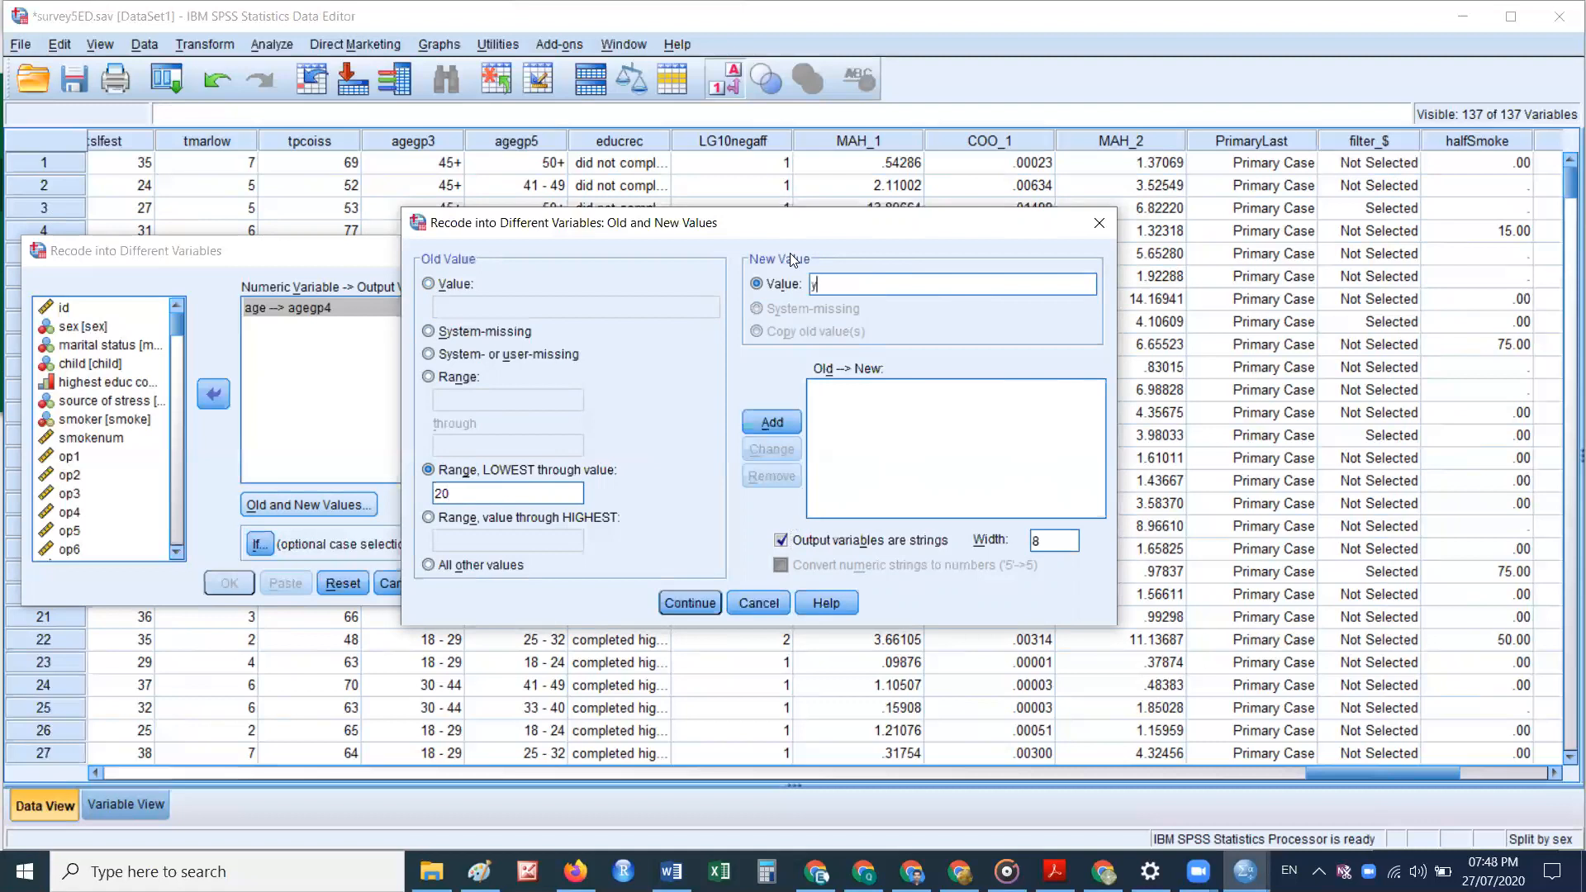
text(oung)
click(781, 424)
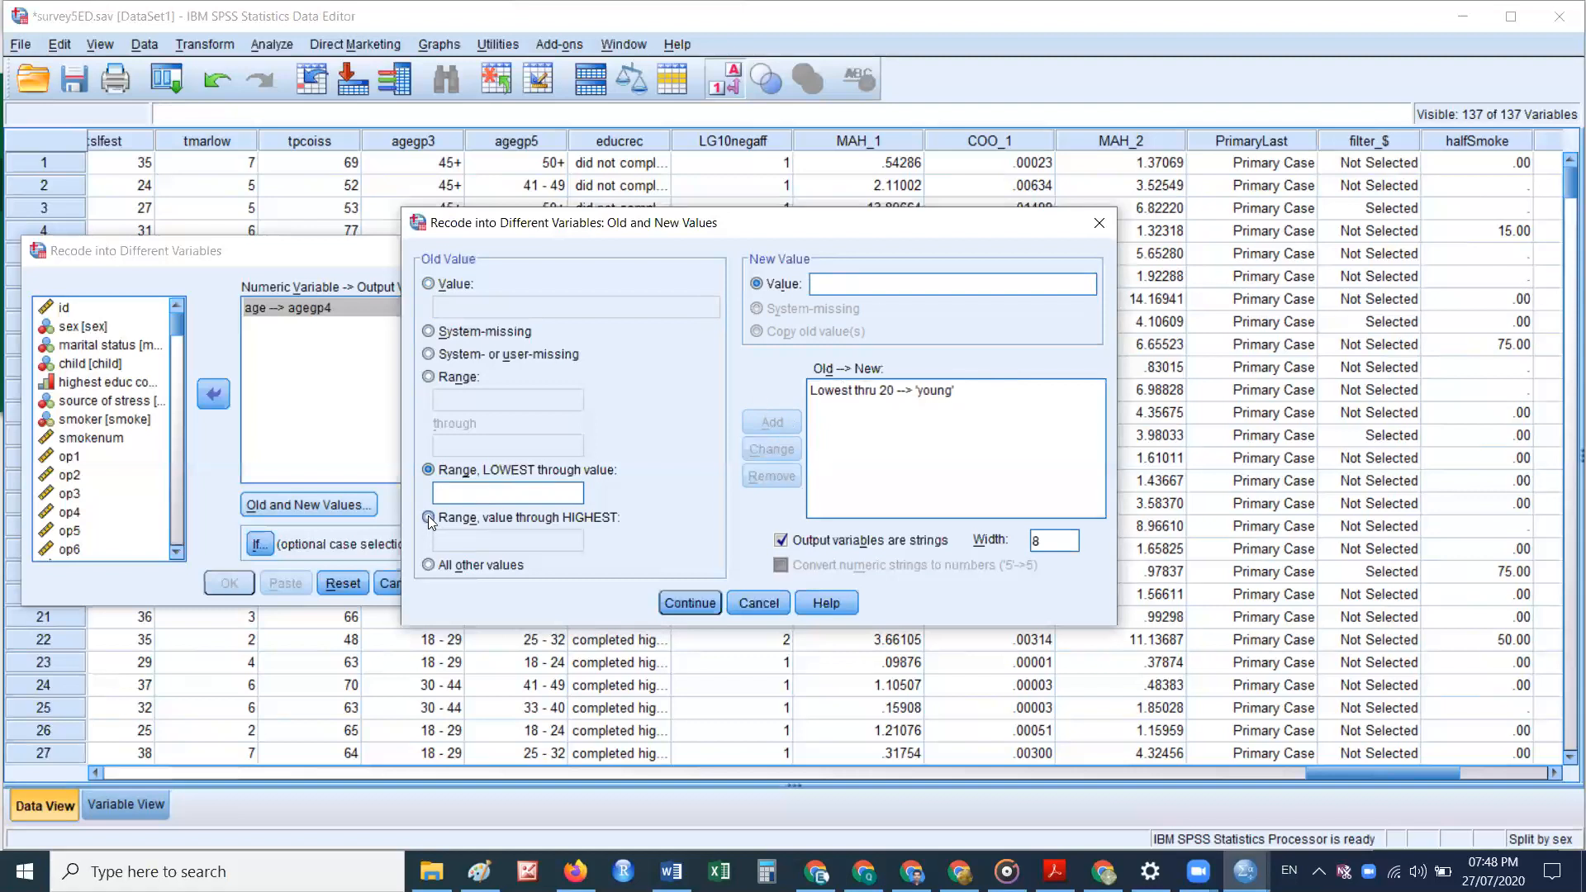
Step: Add a recode mapping for the age range 21 through 30 to young2
click(428, 377)
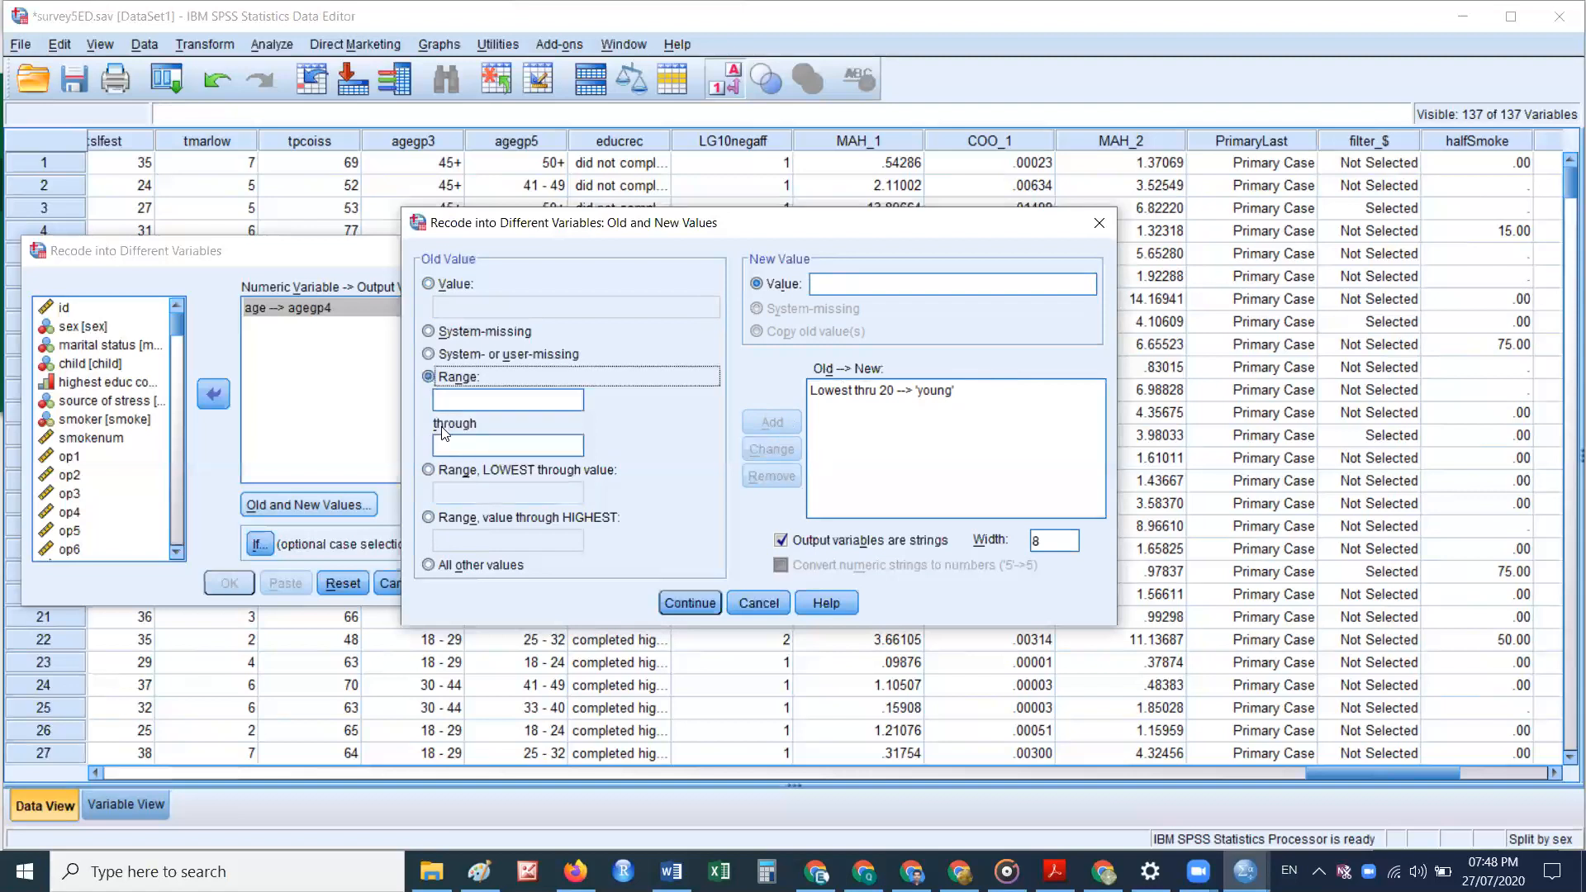
click(481, 398)
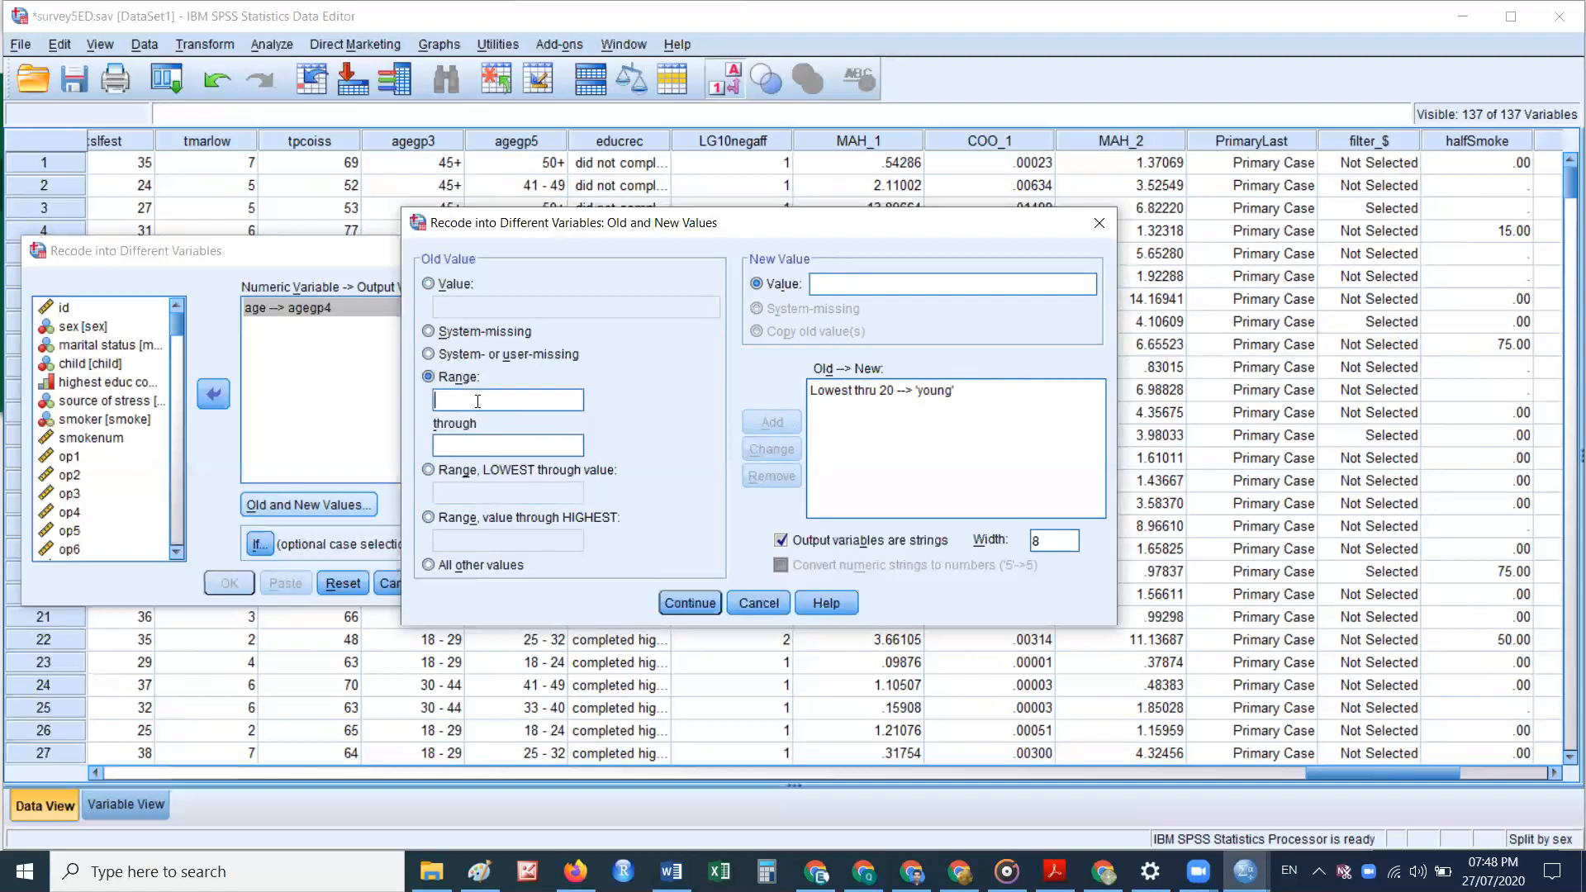
text(21)
text(30)
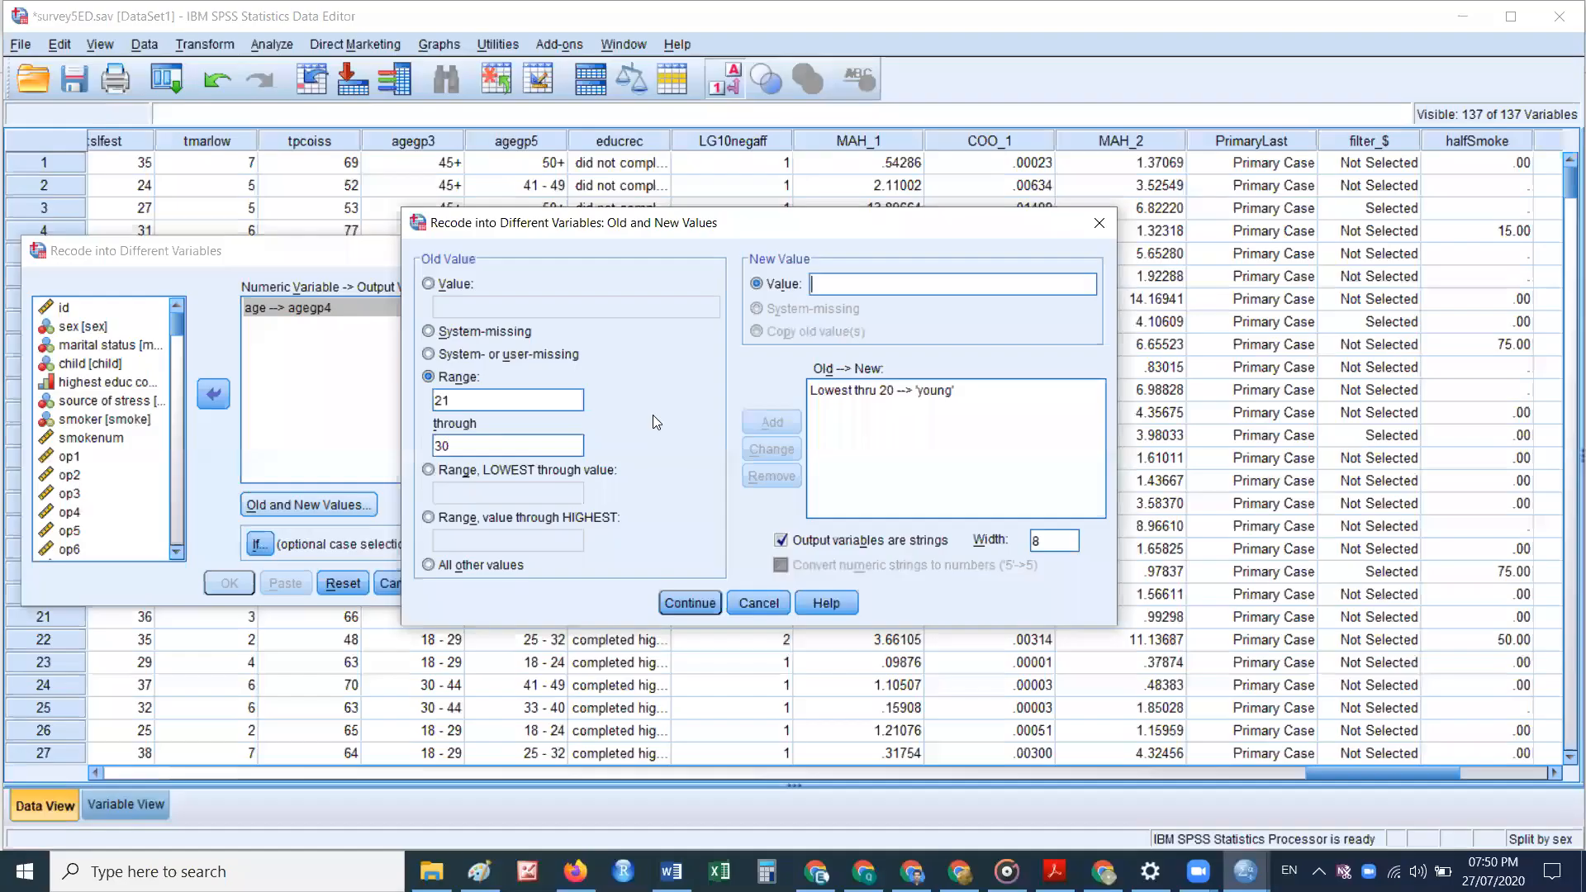
click(903, 284)
text(yo)
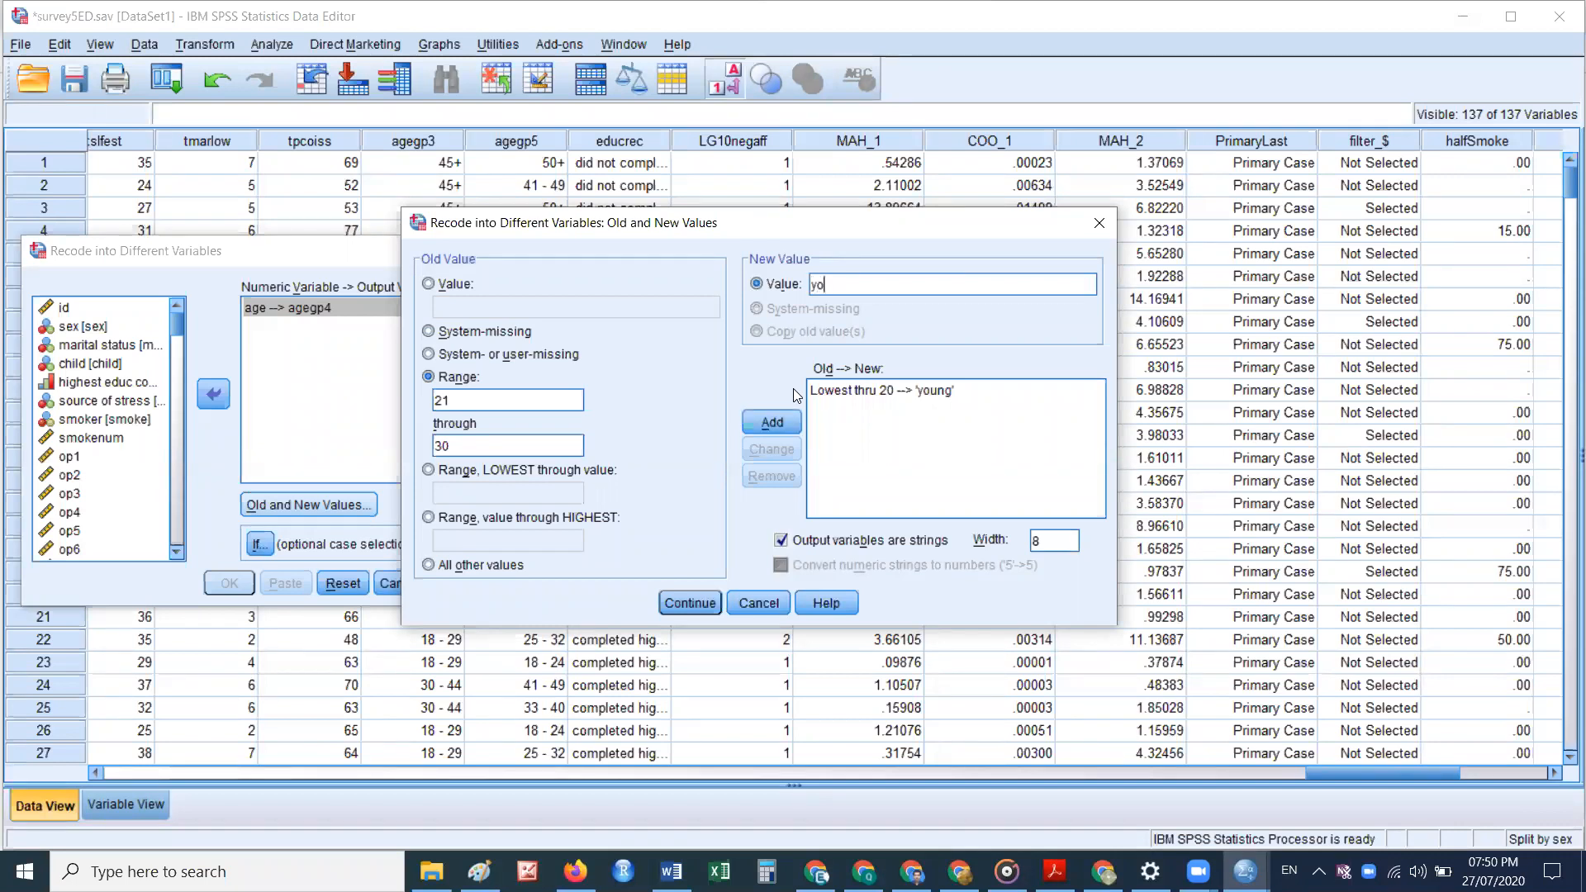
text(ung2)
click(775, 421)
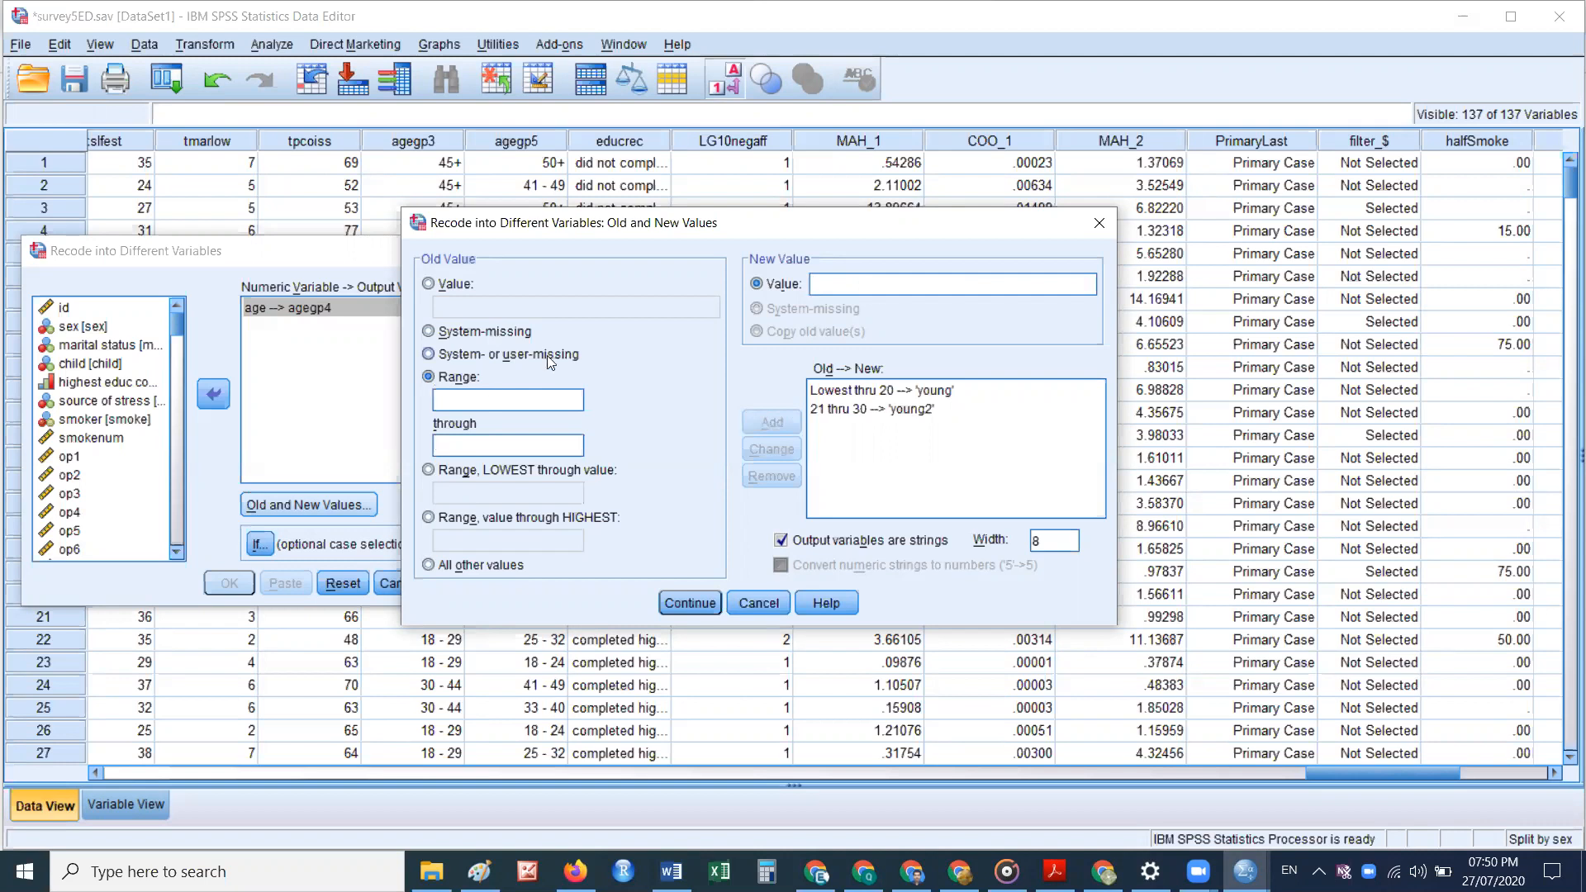
Step: Add a recode mapping for the age range 31 through 50 to young3
text(31)
click(533, 447)
text(50)
click(849, 283)
text(y)
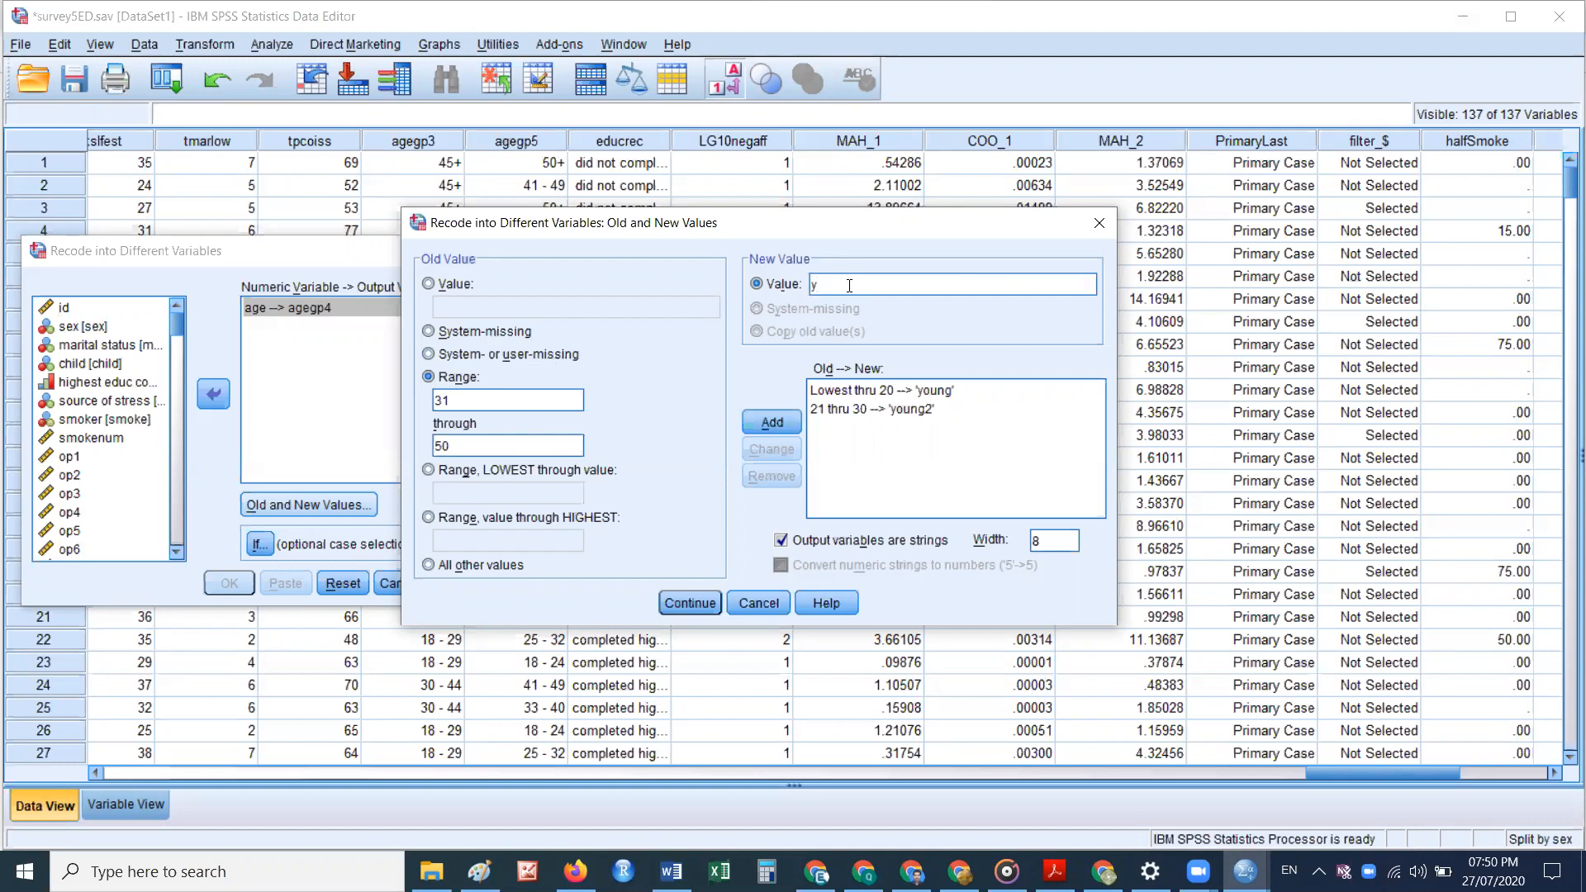
text(oung3)
click(786, 419)
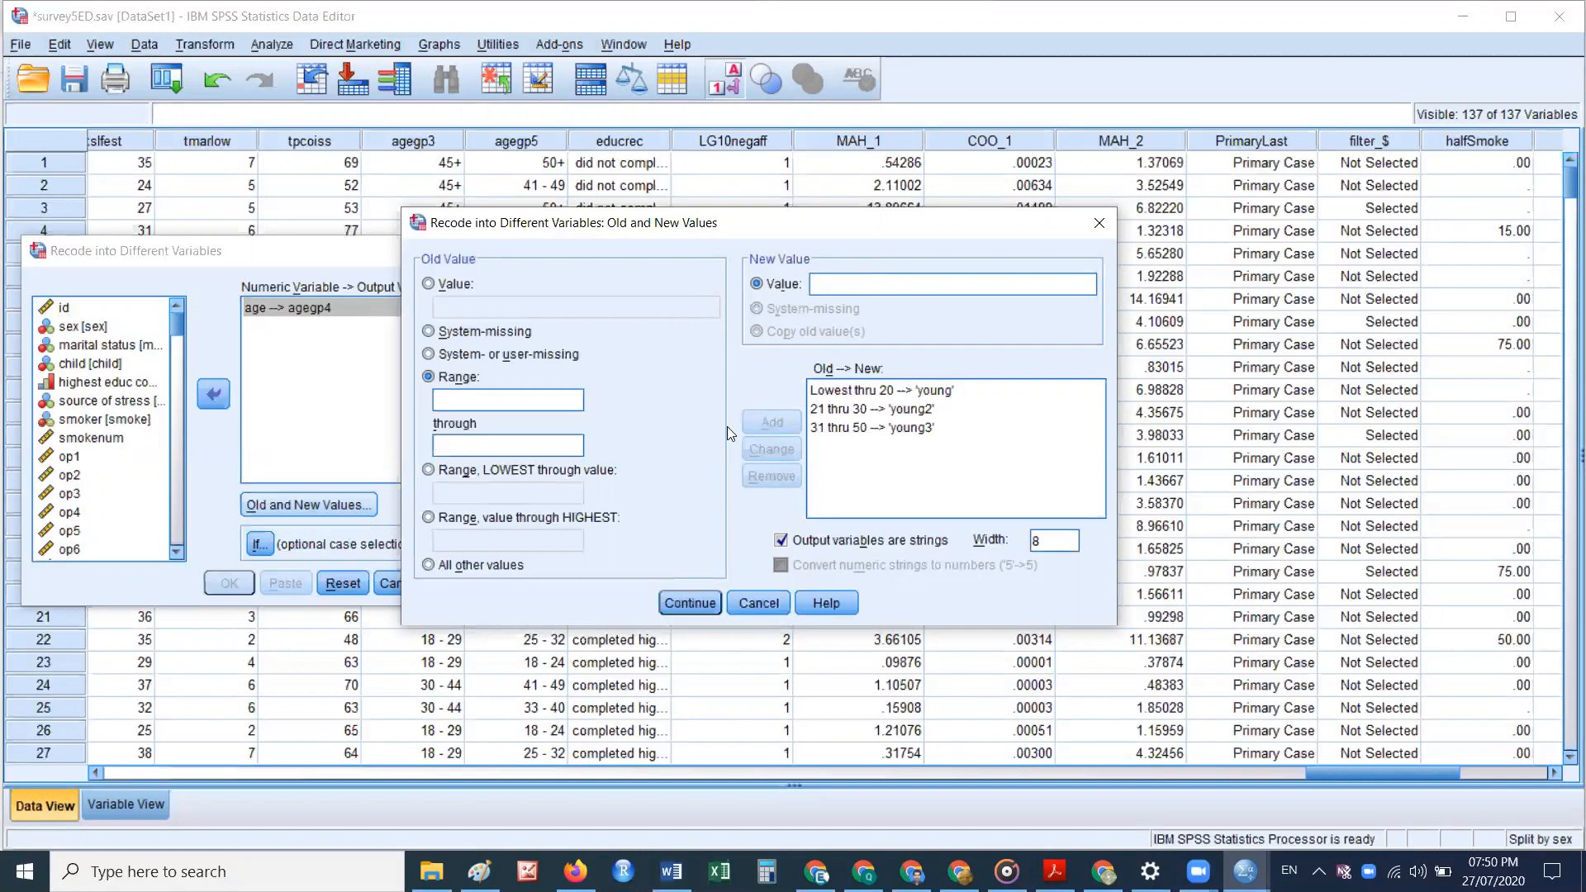
Step: Add a recode mapping for 51 through highest to Senior and accept the value definitions
click(431, 518)
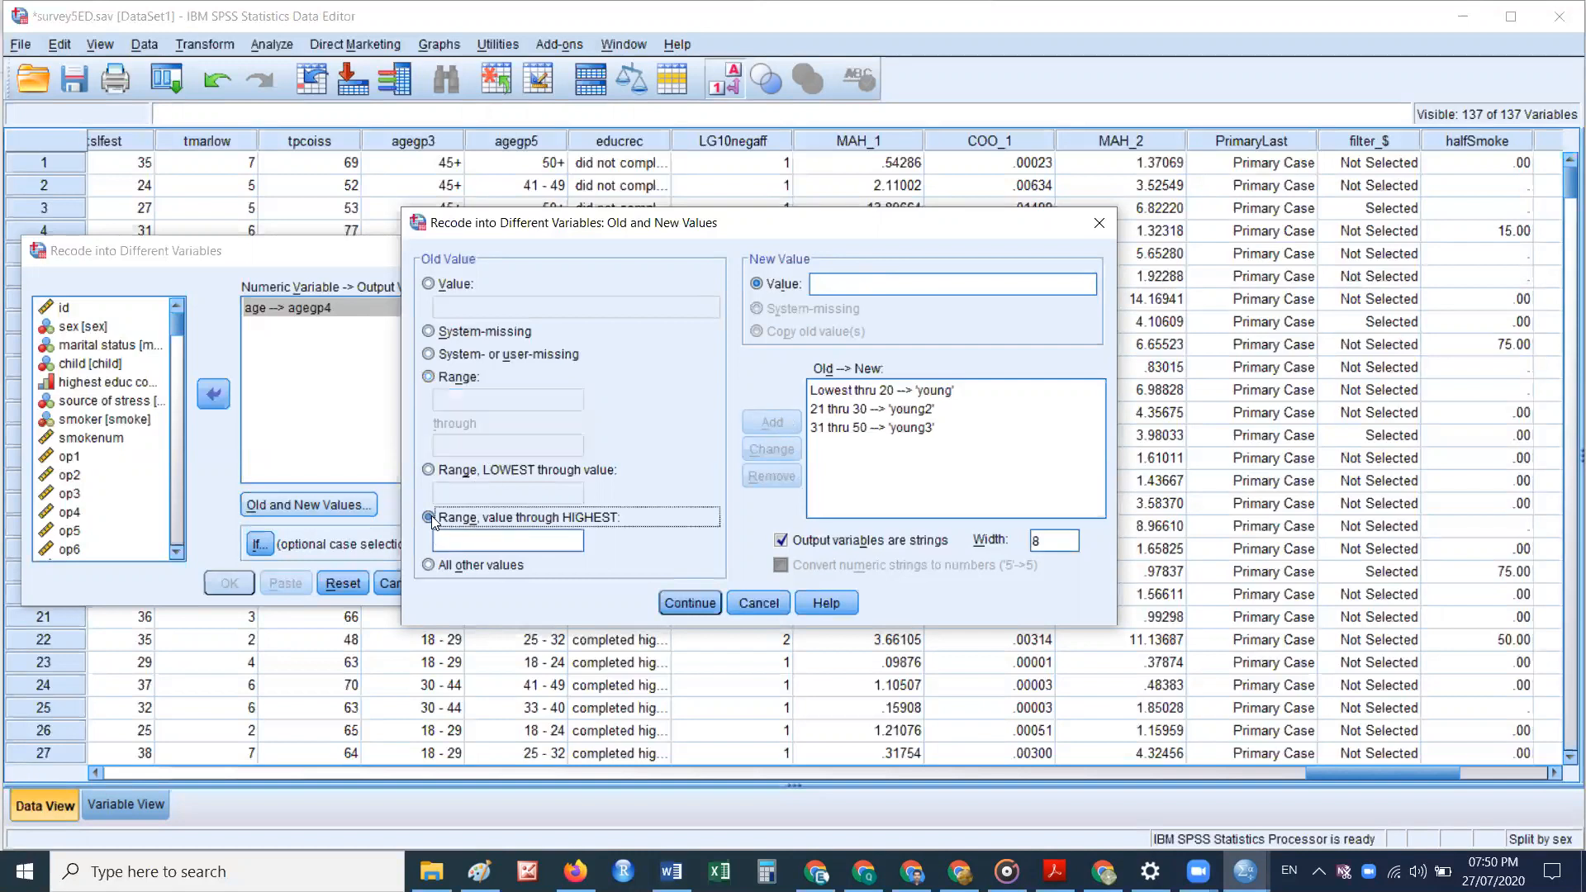
click(536, 538)
text(51)
click(837, 283)
text(Senior)
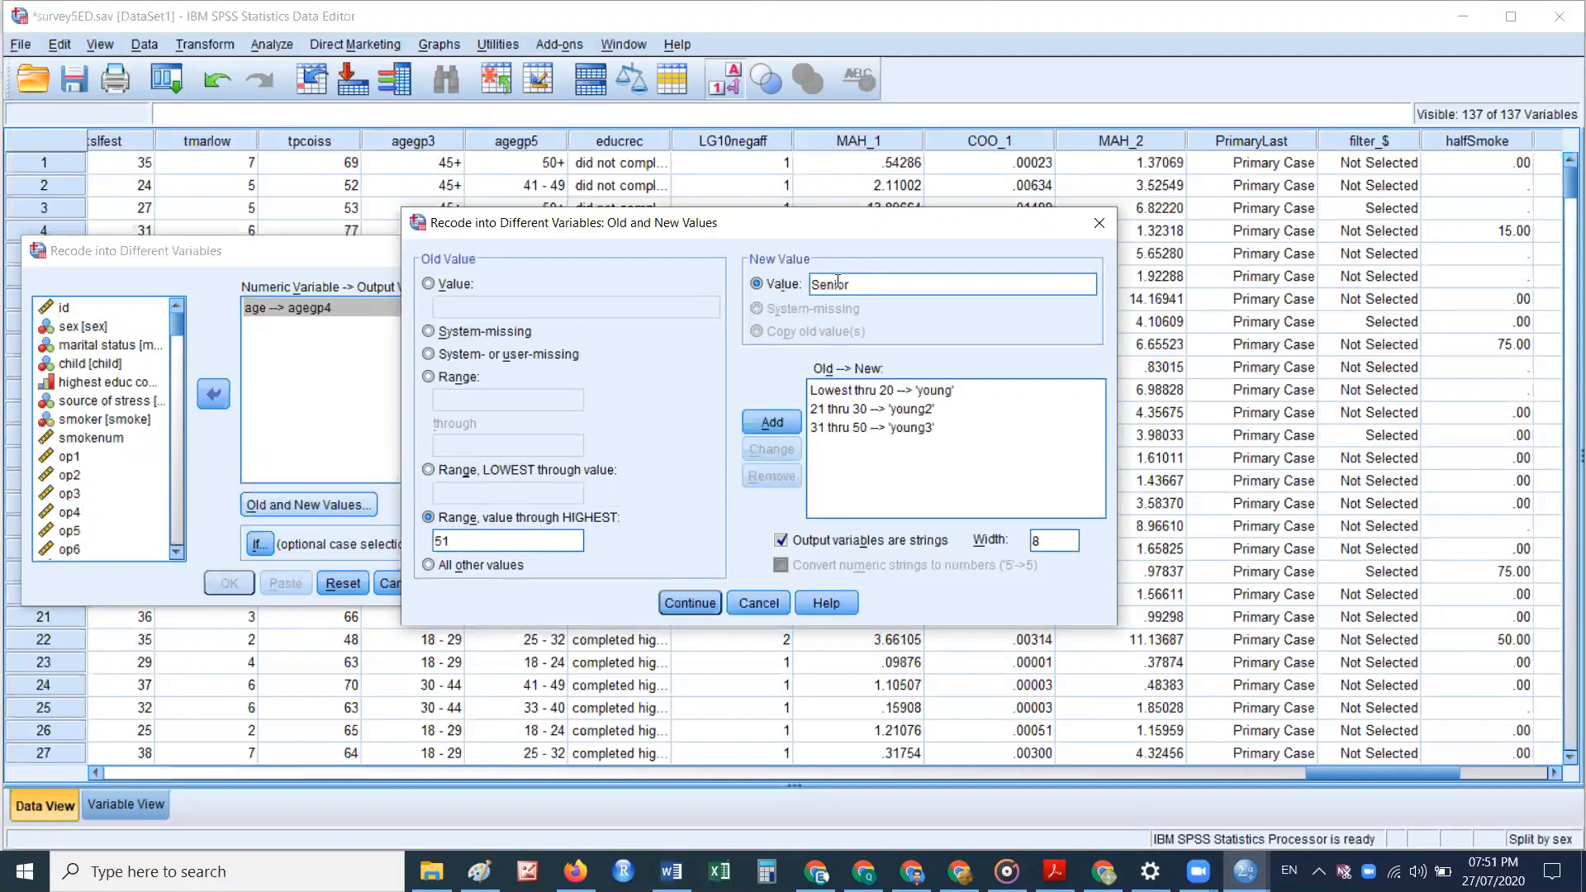
click(755, 429)
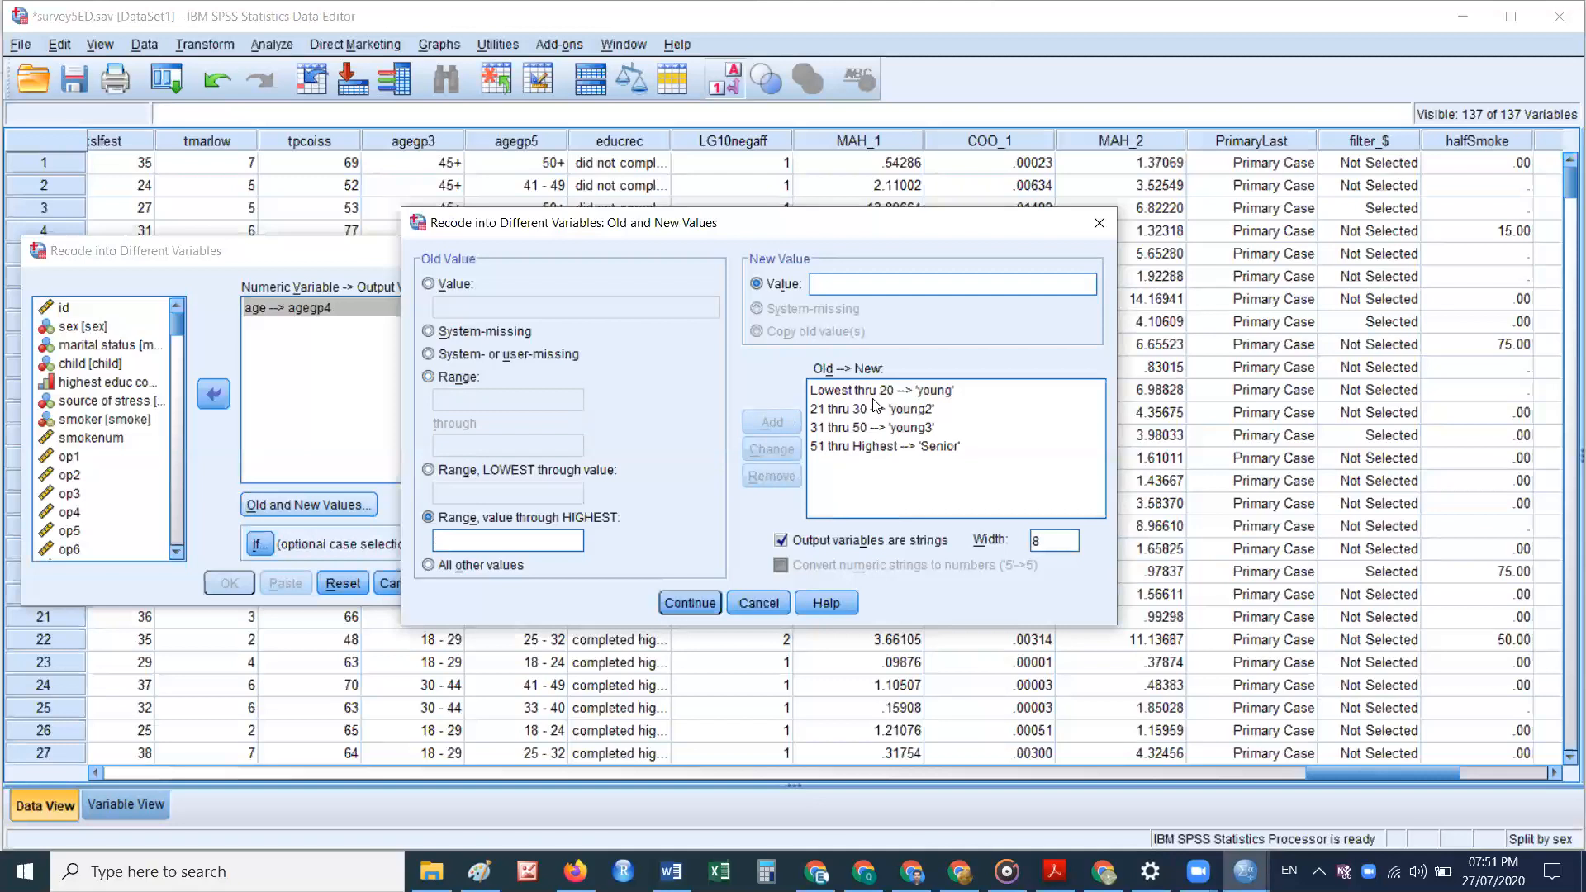
click(820, 395)
click(671, 601)
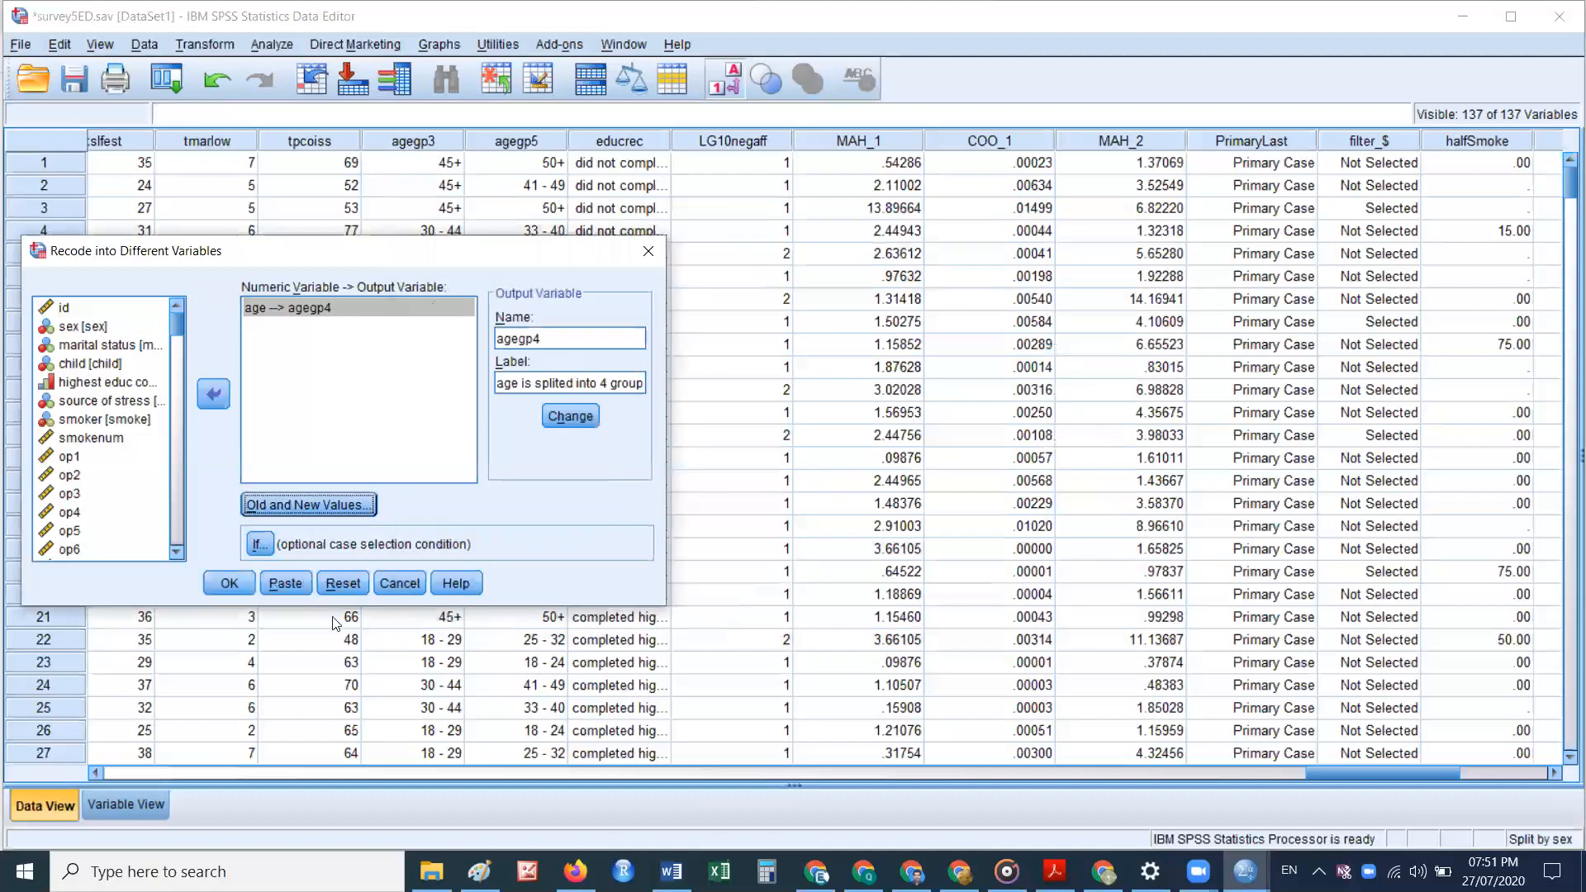
Step: Run the recode of age into agegp4 and minimize the output viewer to get back to the data
click(223, 587)
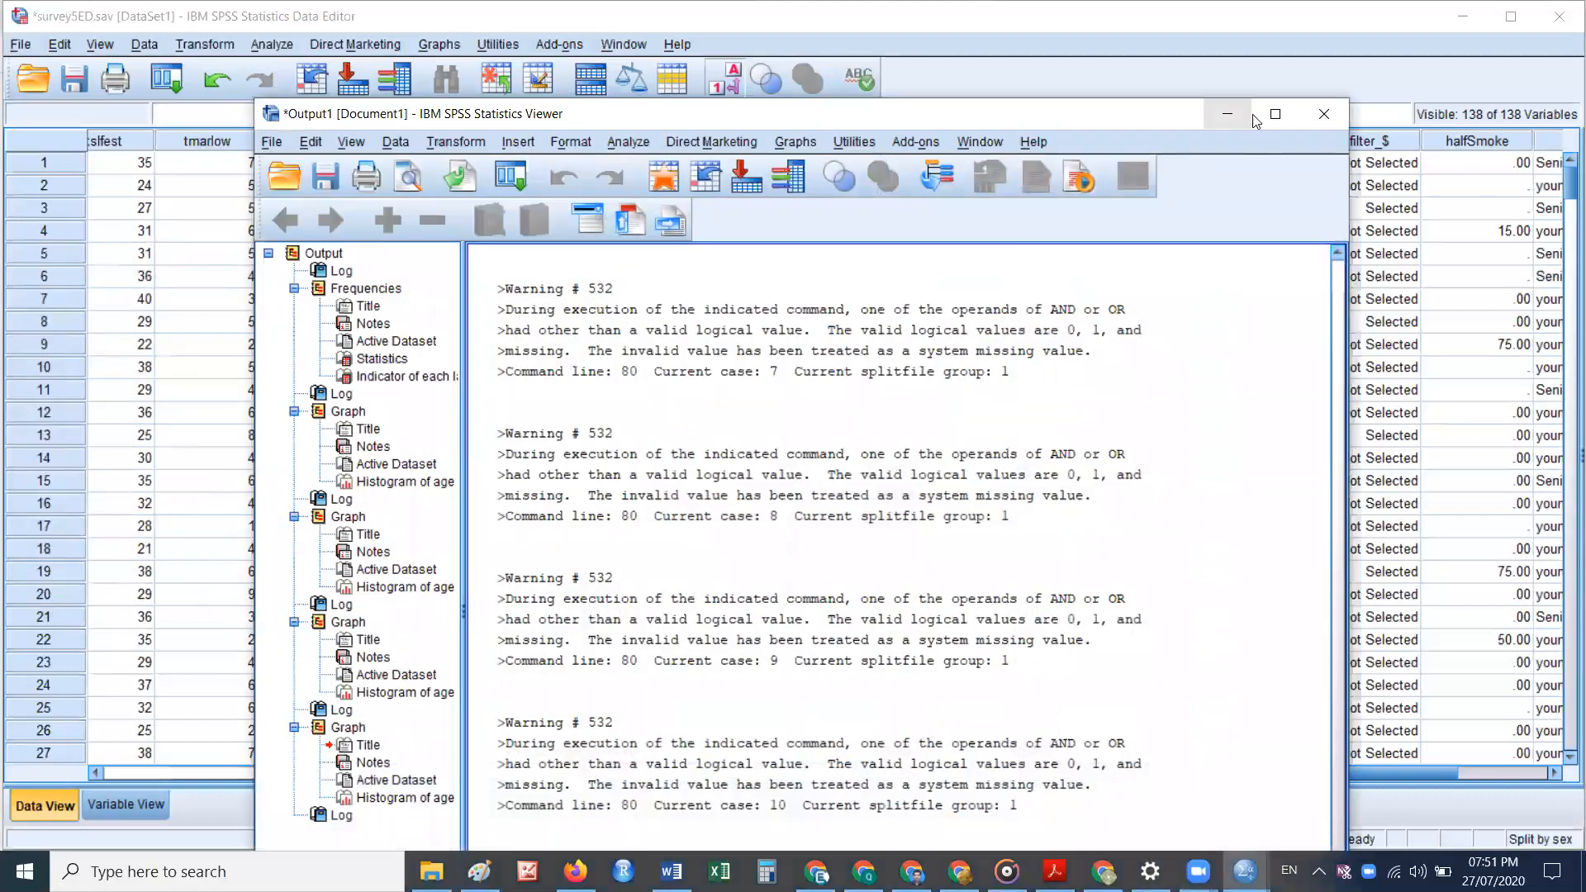
click(1227, 113)
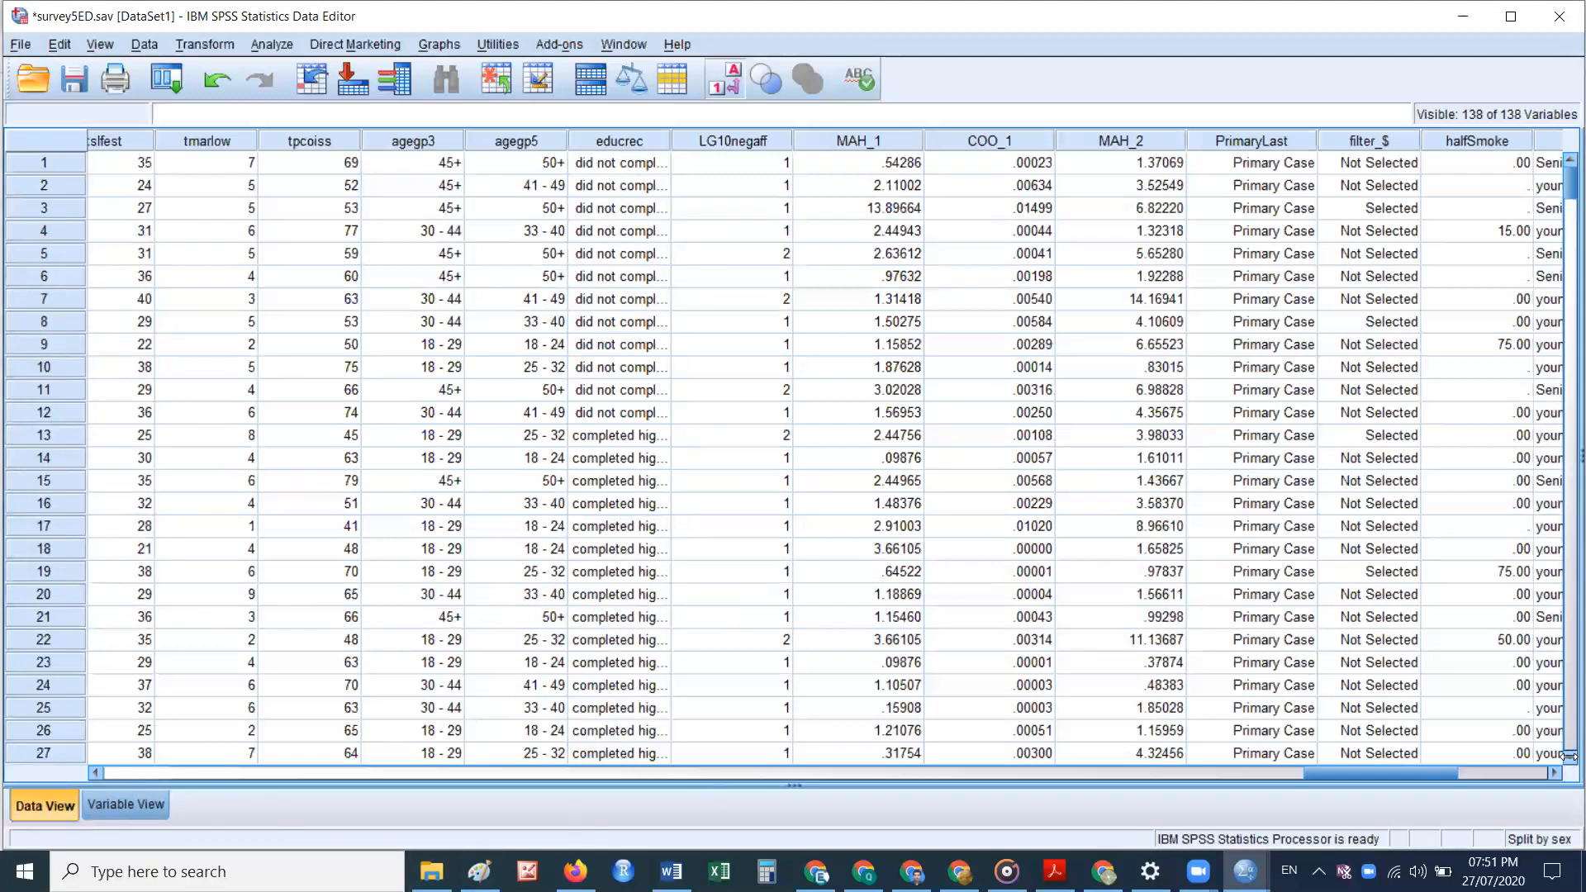
drag(1402, 772, 1464, 773)
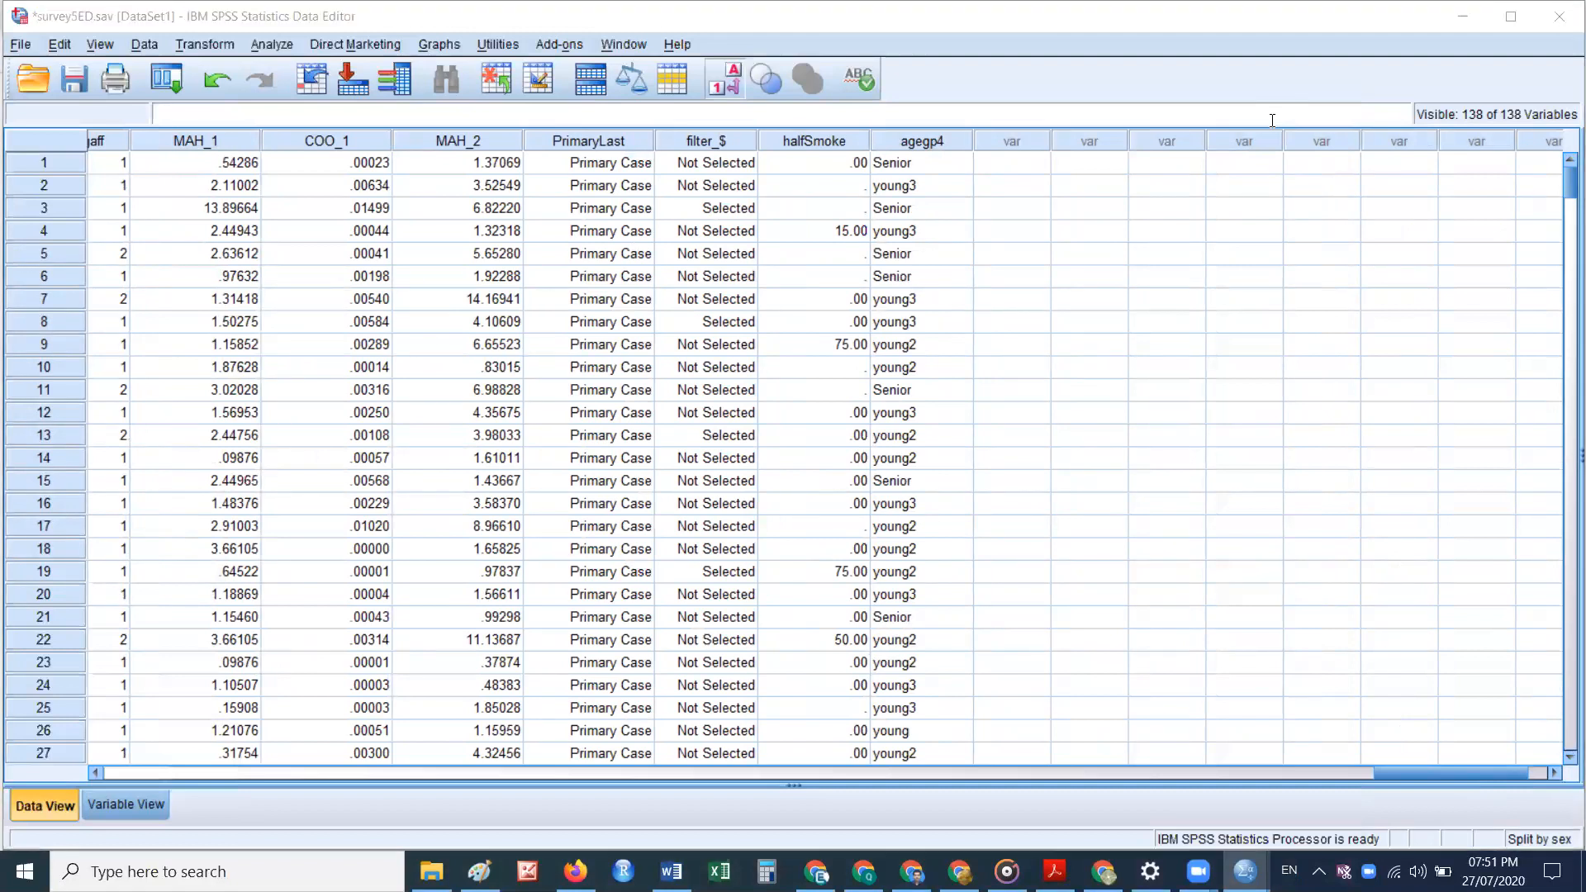
Step: Select the agegp4 column and review its recoded categories down the cases
click(926, 142)
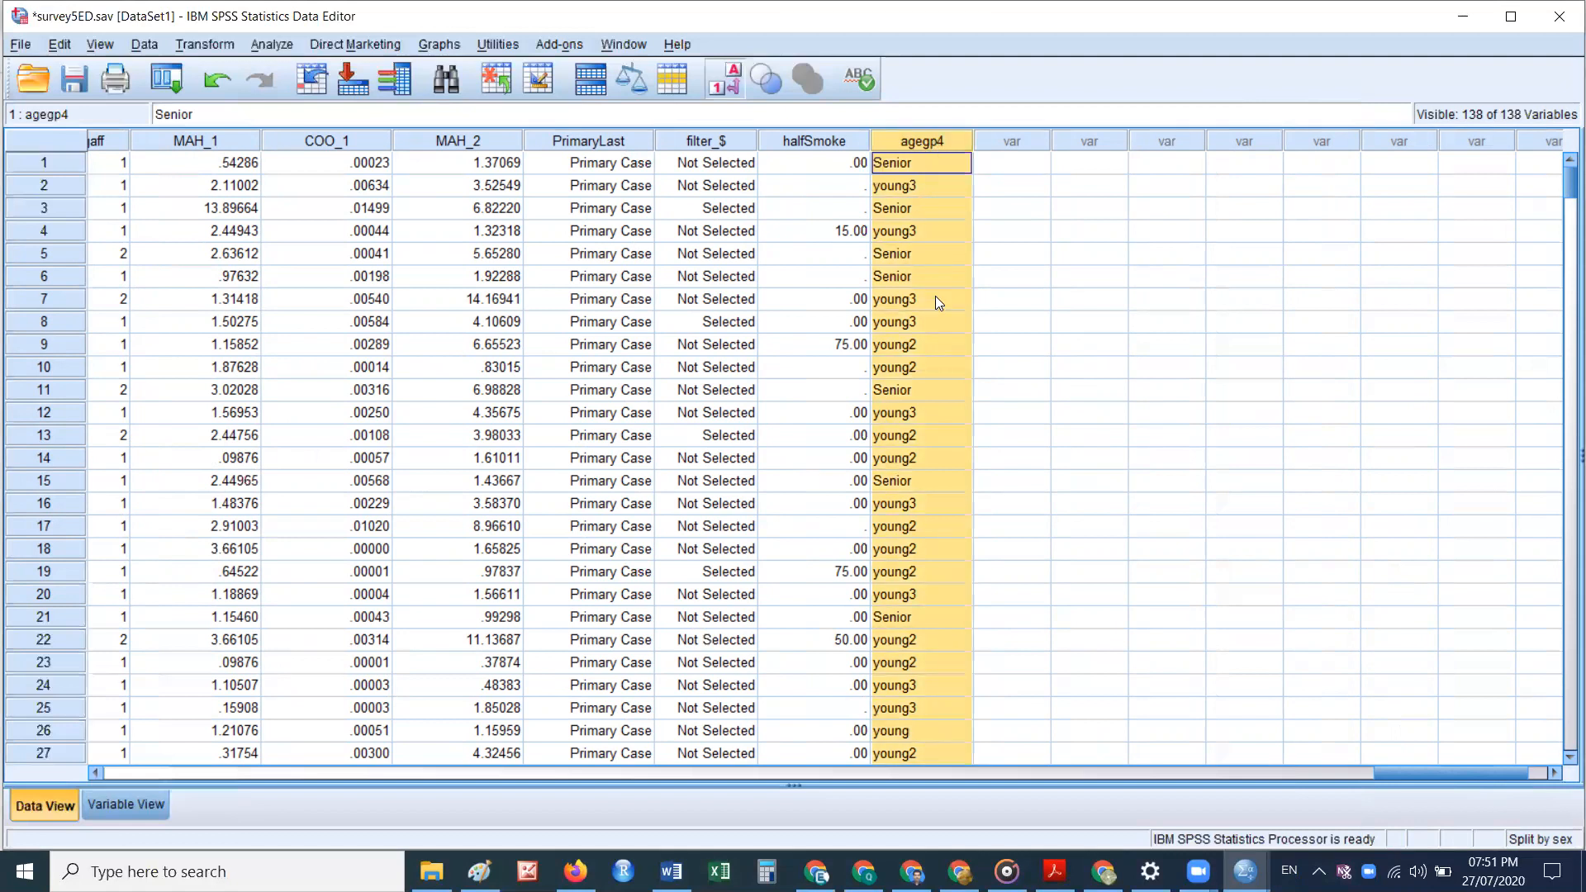
scroll(923, 403, down, 9)
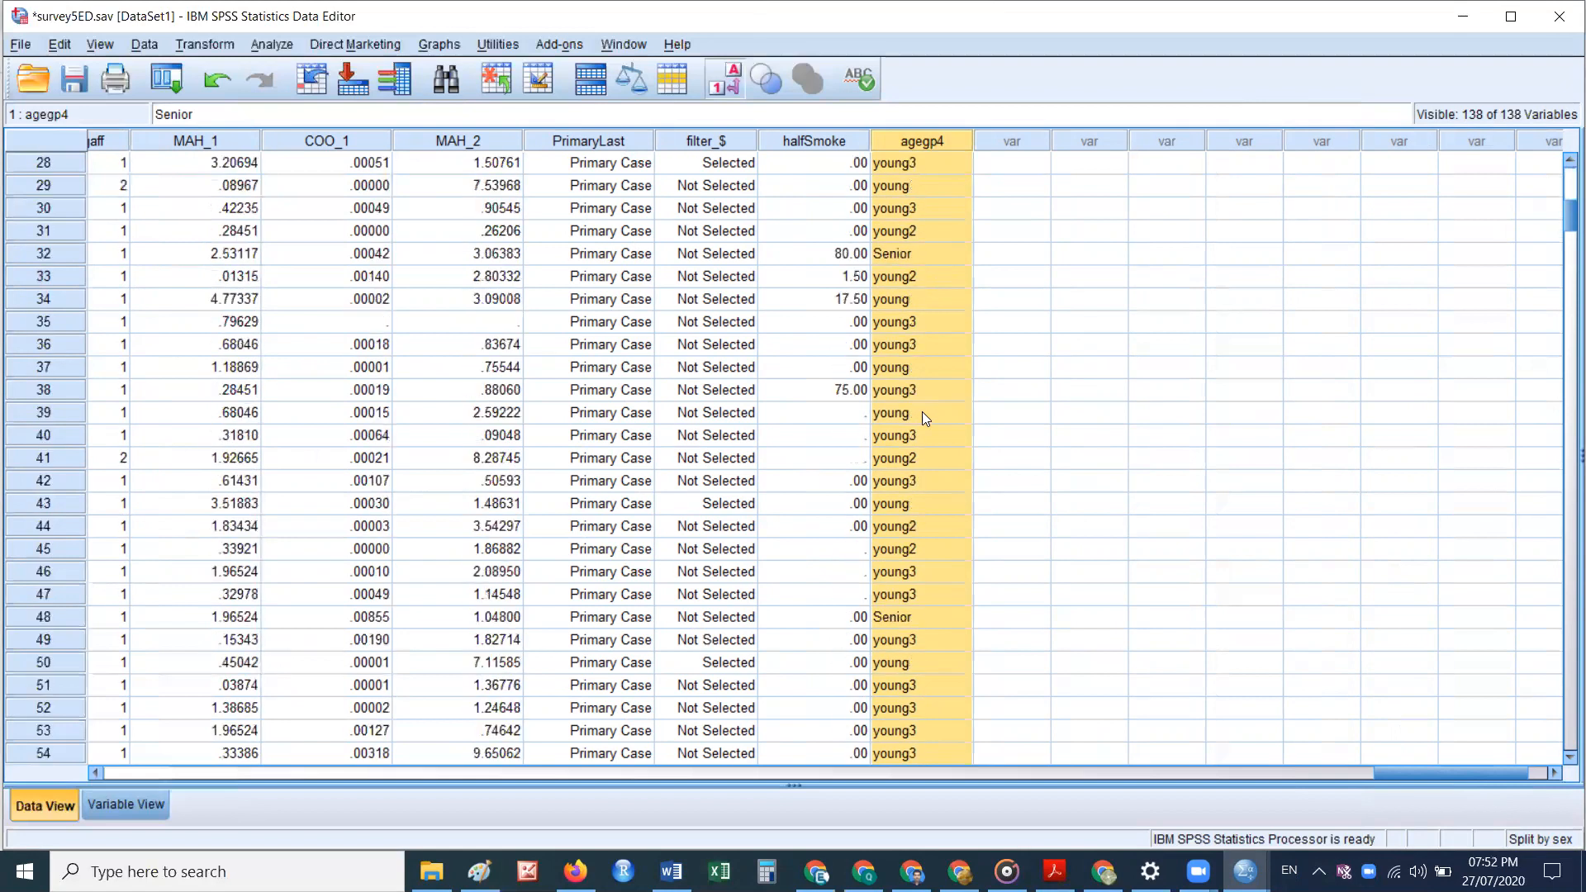
scroll(965, 328, down, 20)
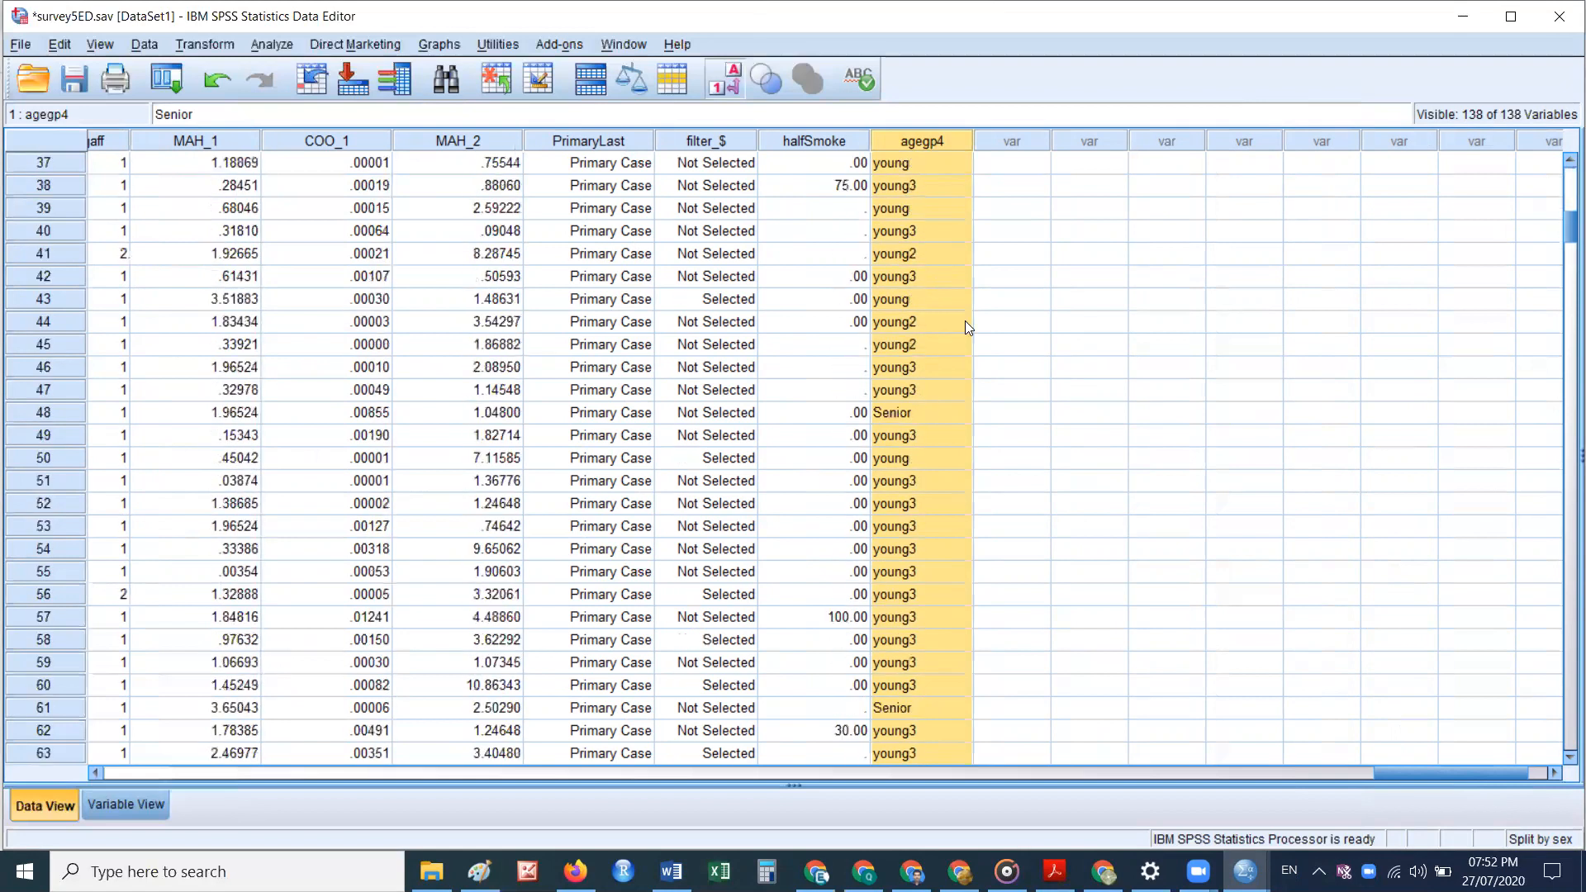
scroll(968, 345, down, 8)
scroll(969, 347, up, 20)
scroll(980, 363, up, 11)
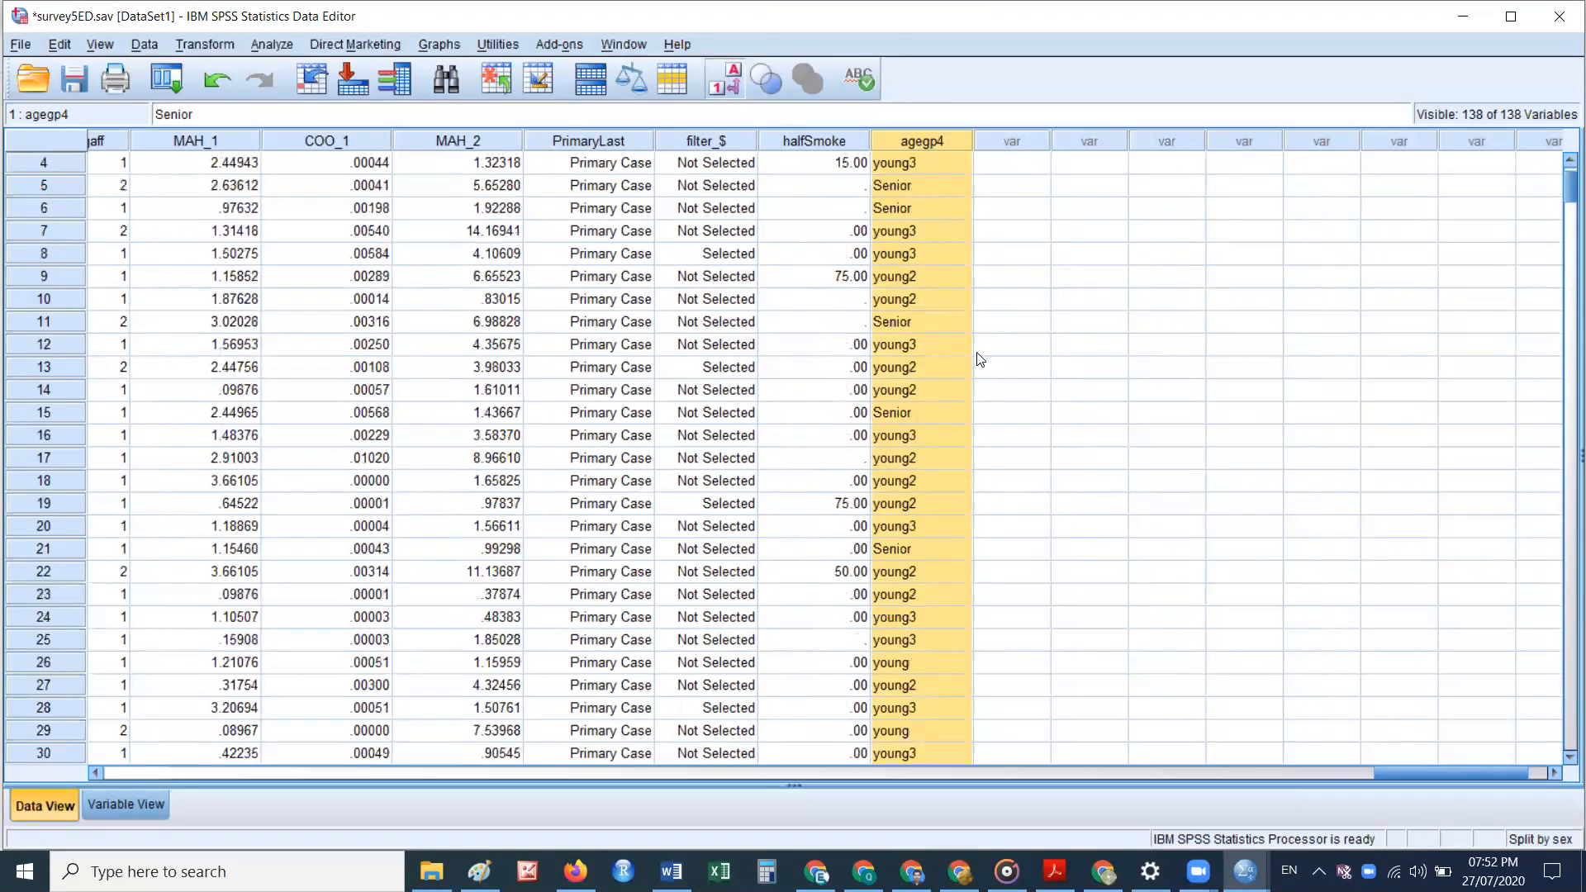
Step: Compare the original age values with the agegp4 categories of the same cases
drag(1442, 776, 131, 772)
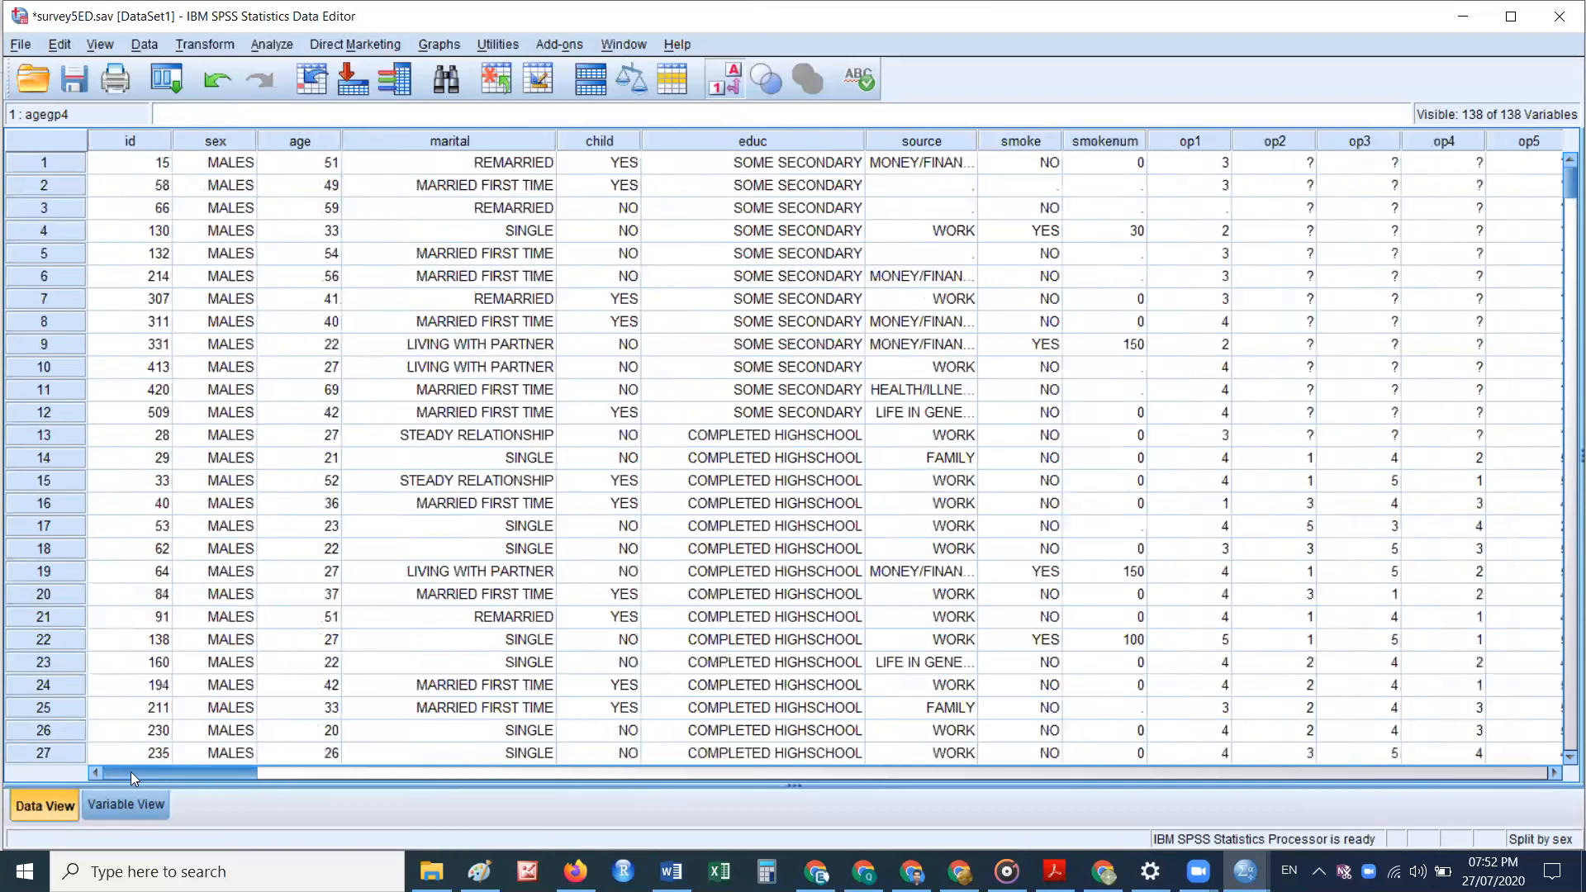
click(296, 160)
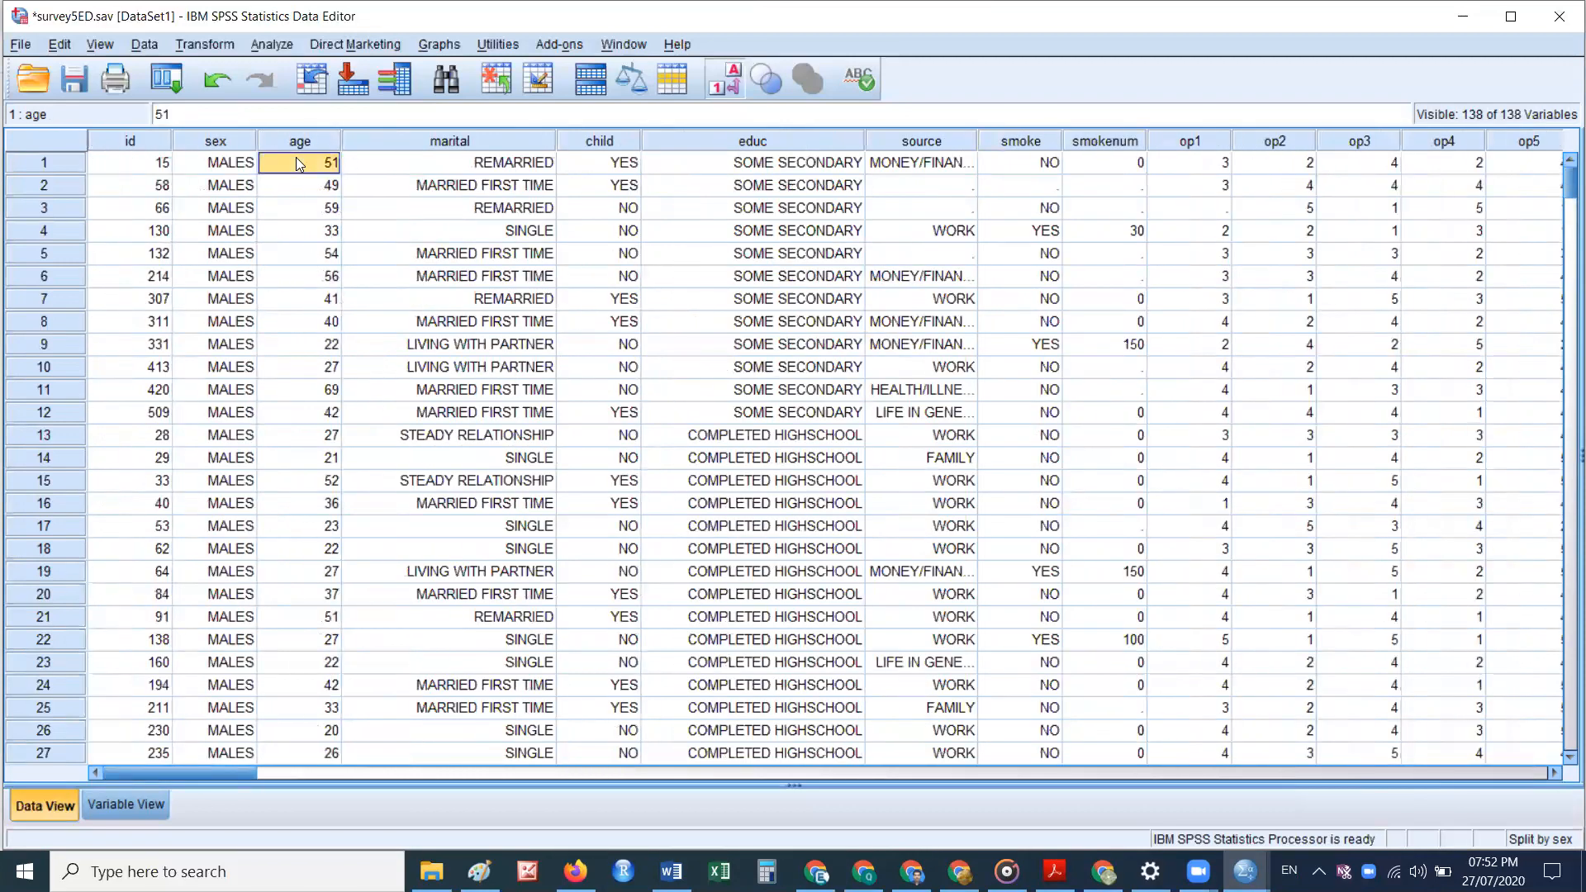
drag(207, 773, 158, 818)
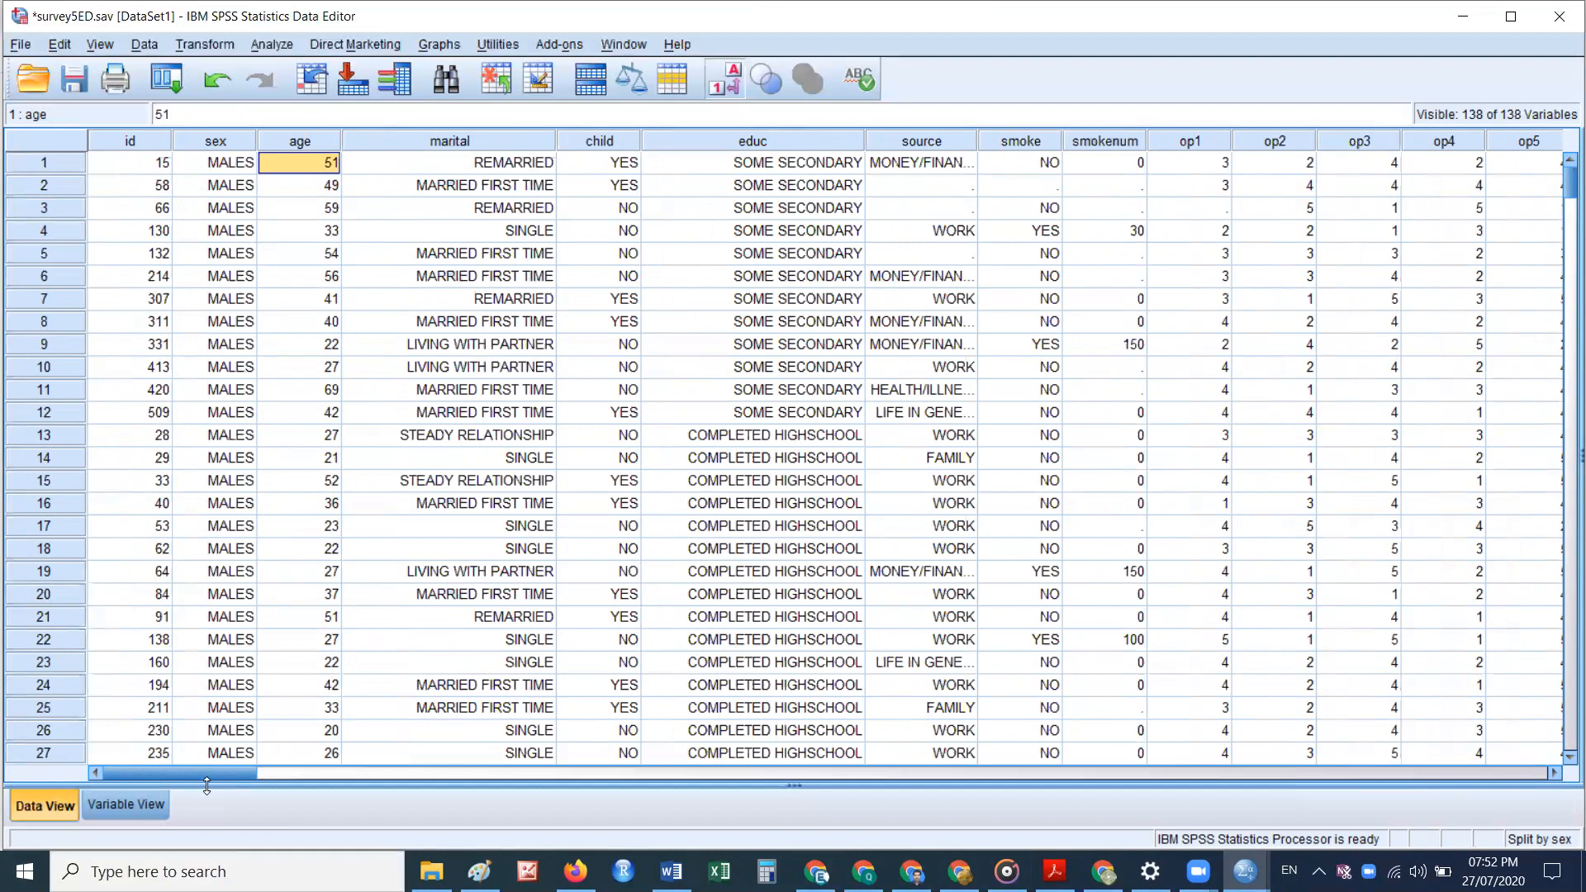
drag(210, 778, 1407, 678)
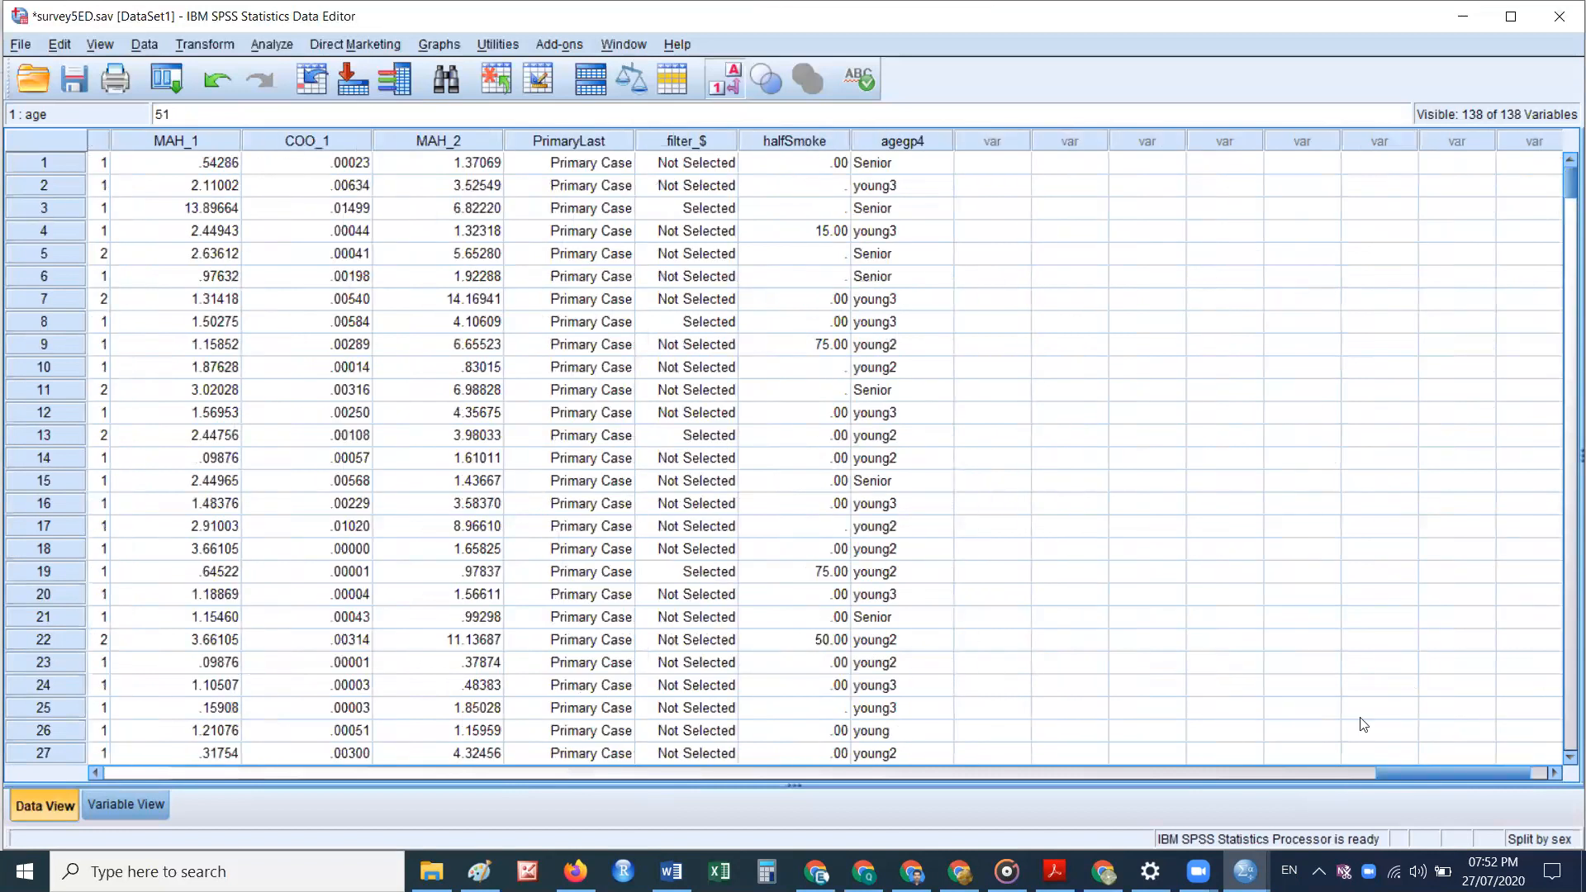
drag(1447, 770, 1378, 796)
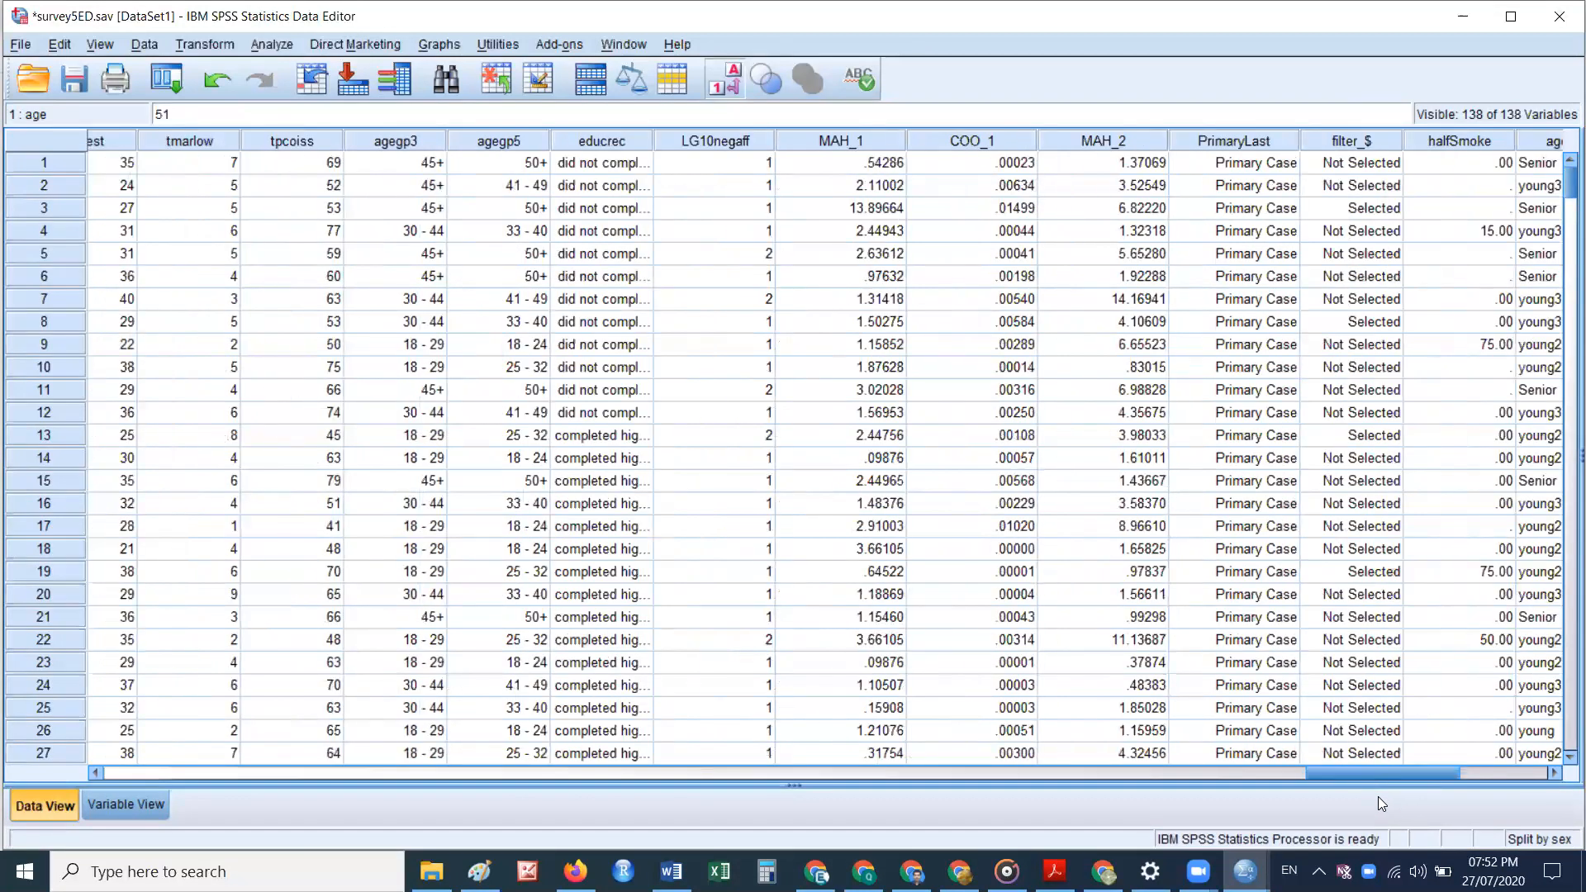
Step: Check the variable definition of agegp3 and select the agegp5 column in the data to compare the existing age groupings
double_click(395, 142)
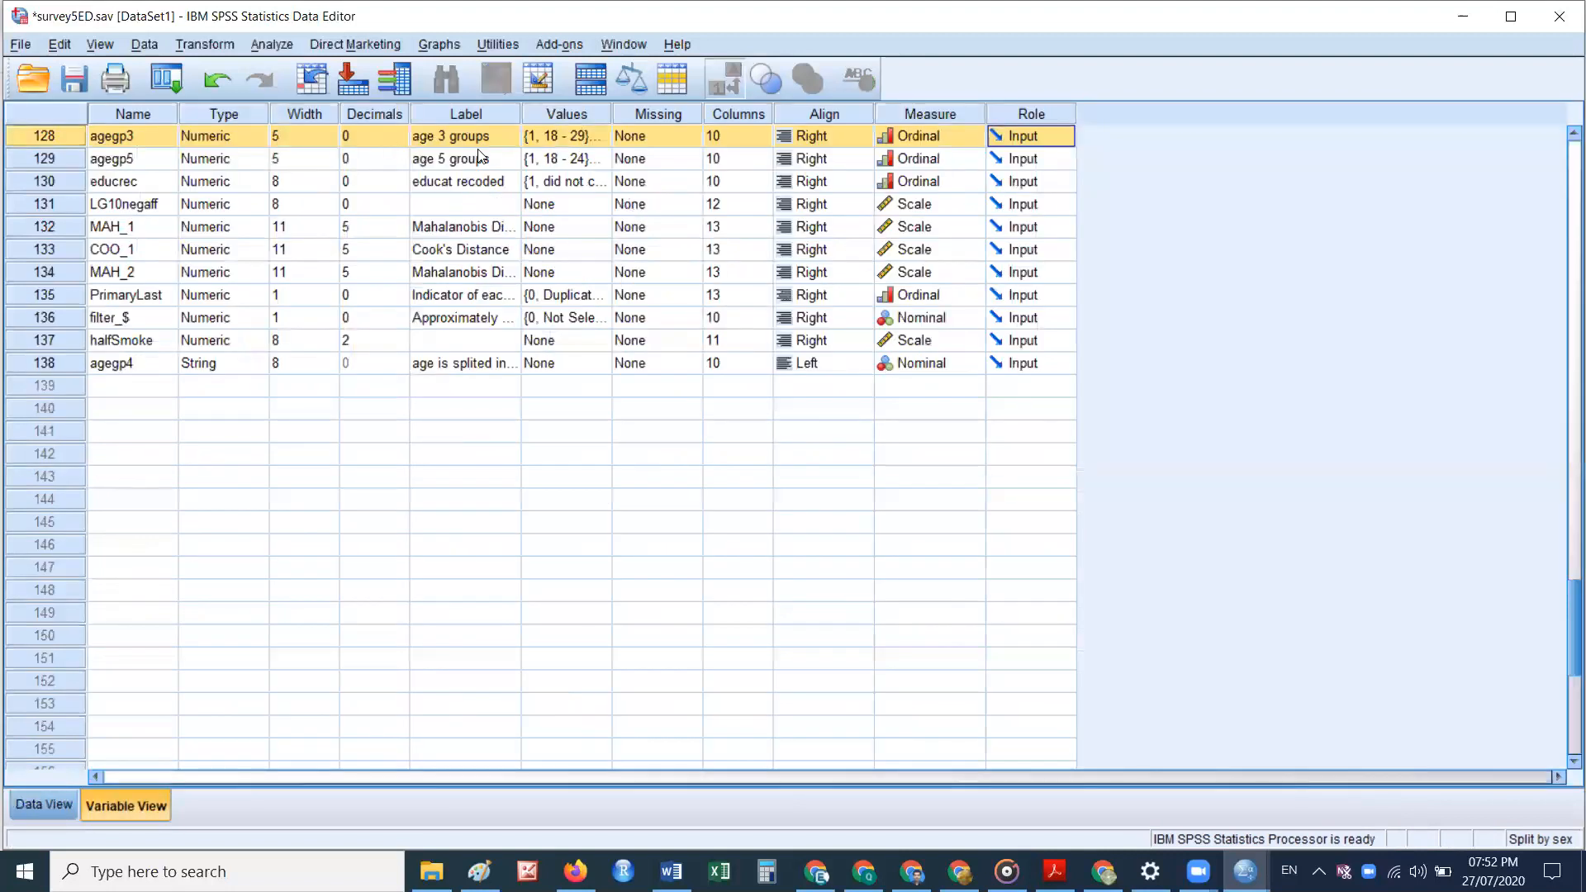
click(46, 808)
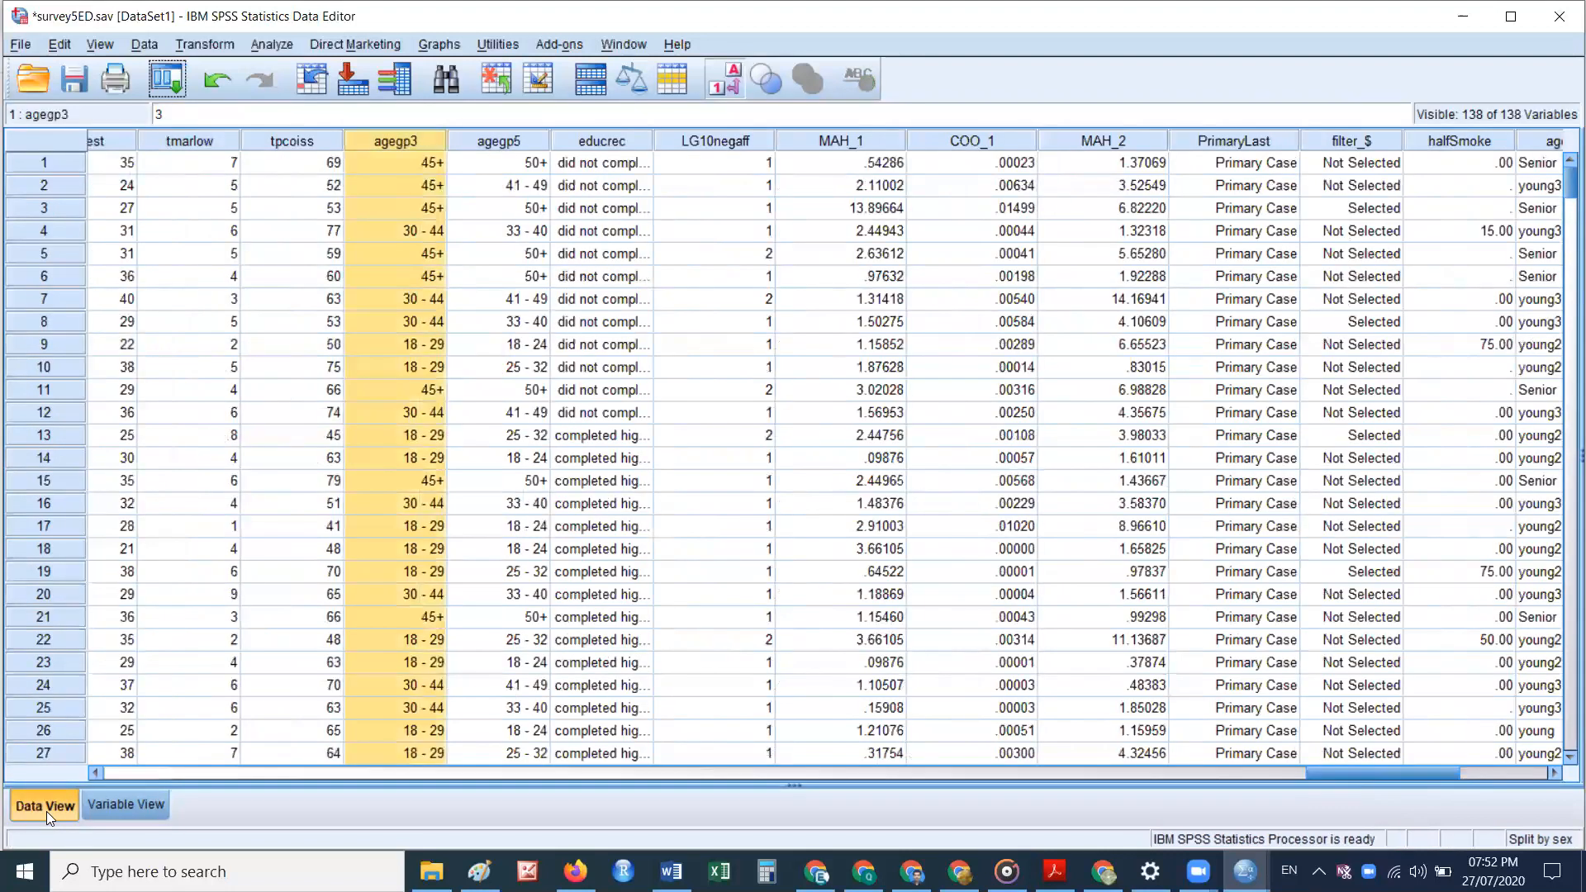
click(493, 142)
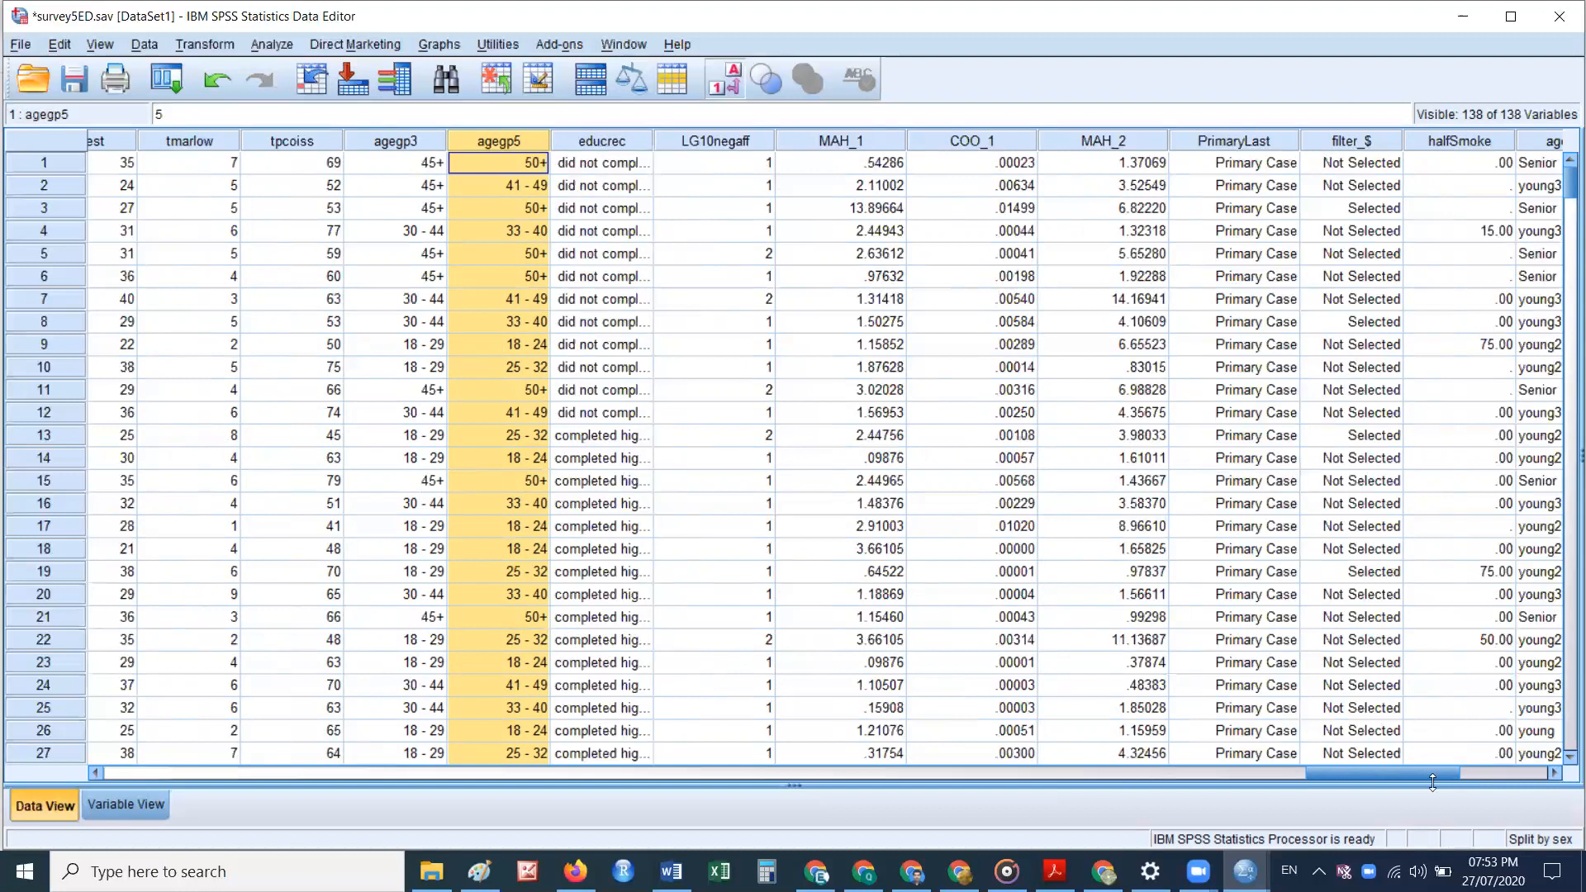
drag(1419, 777, 241, 661)
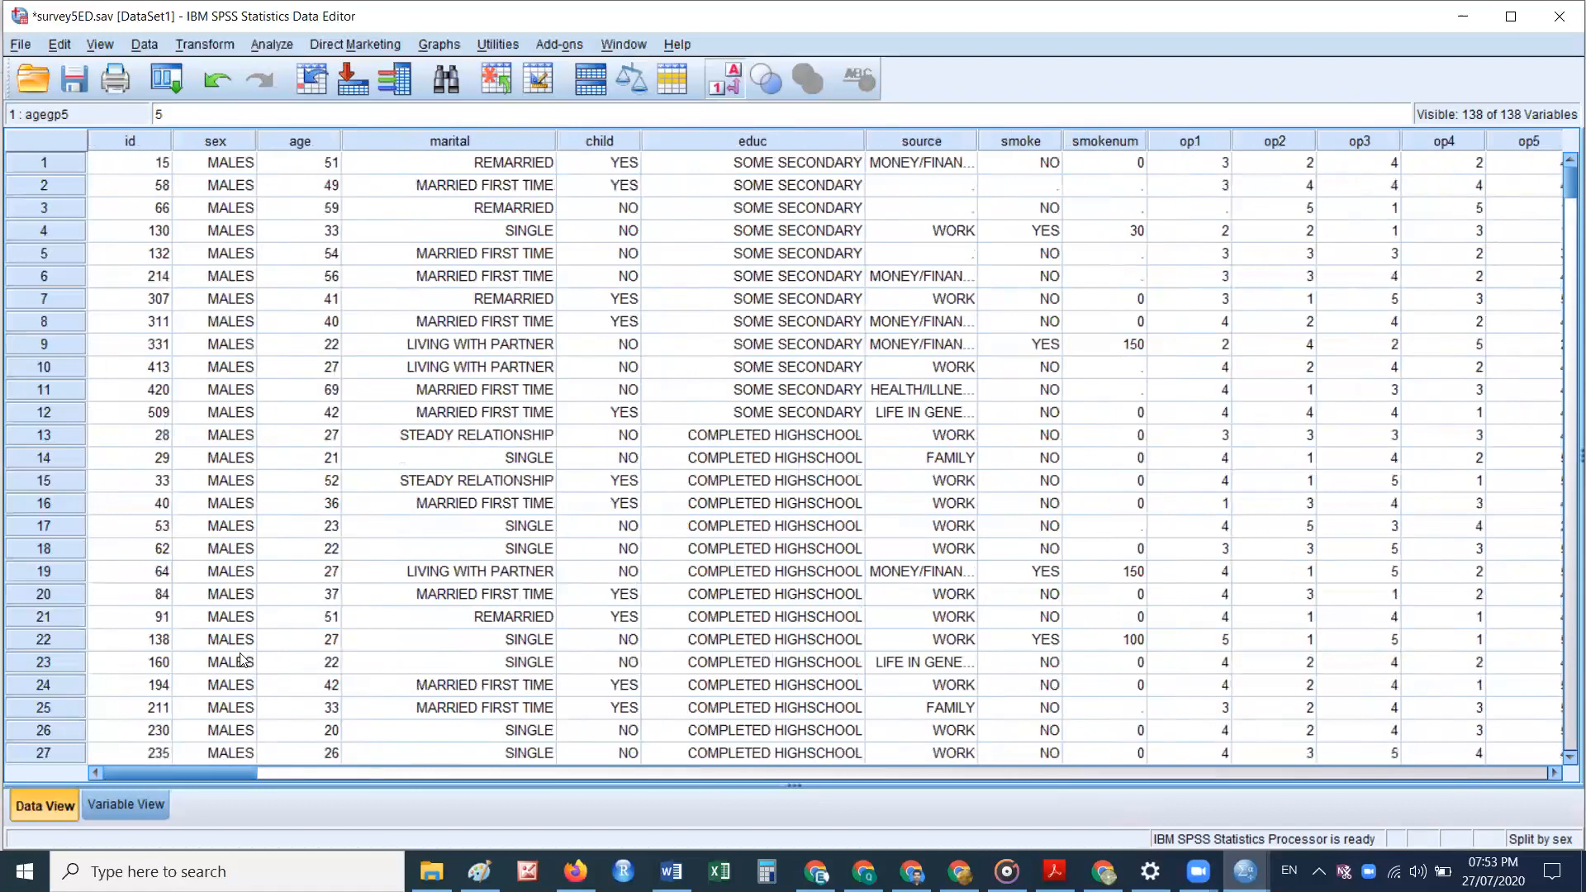
click(213, 43)
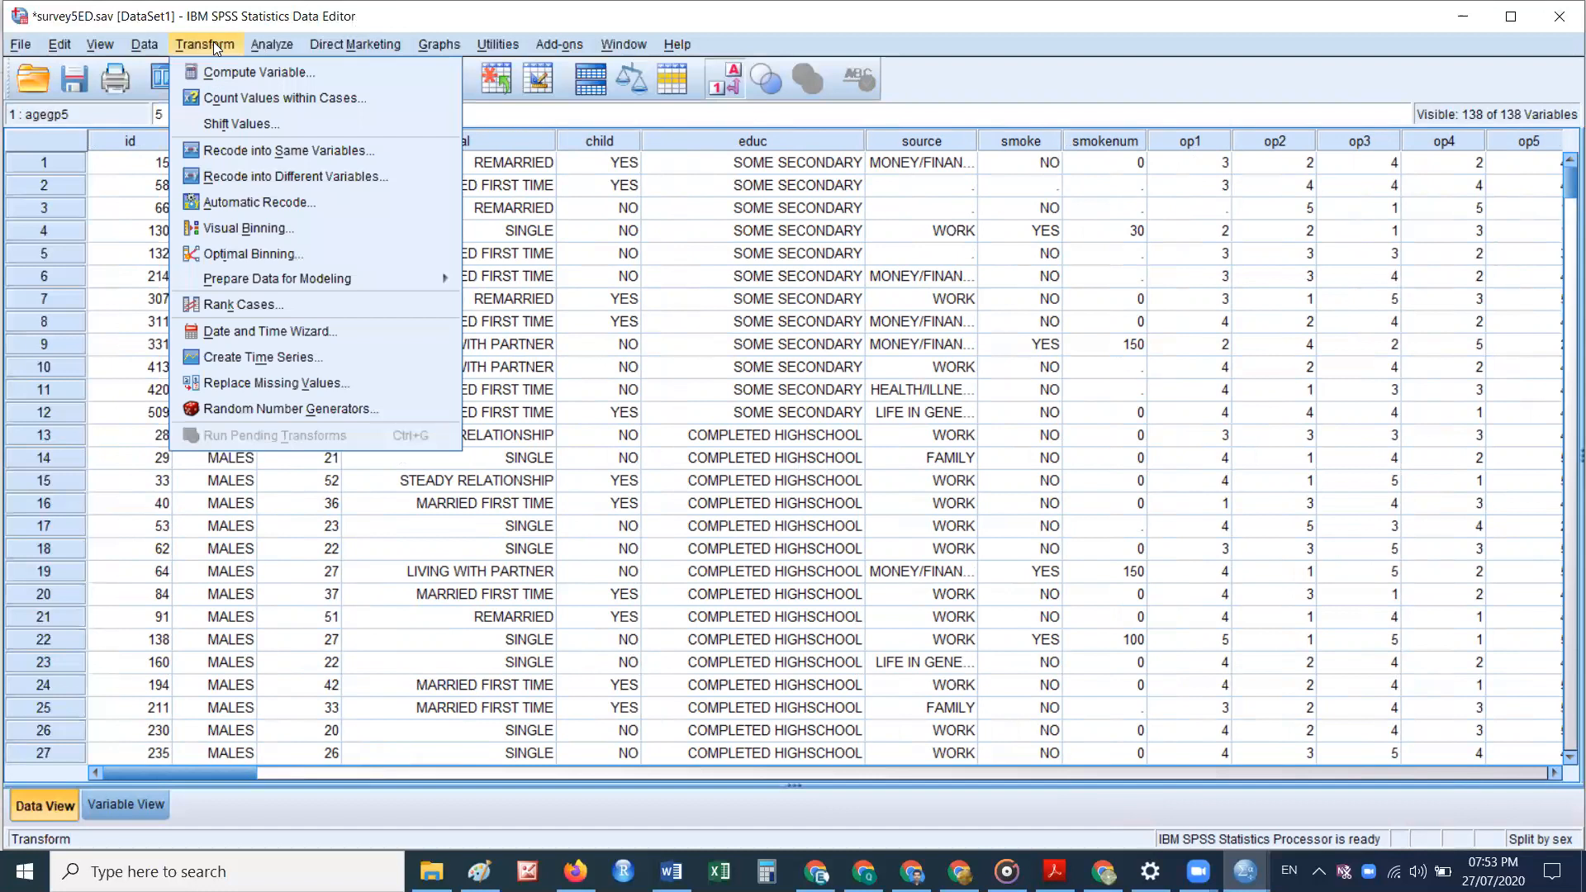
click(361, 152)
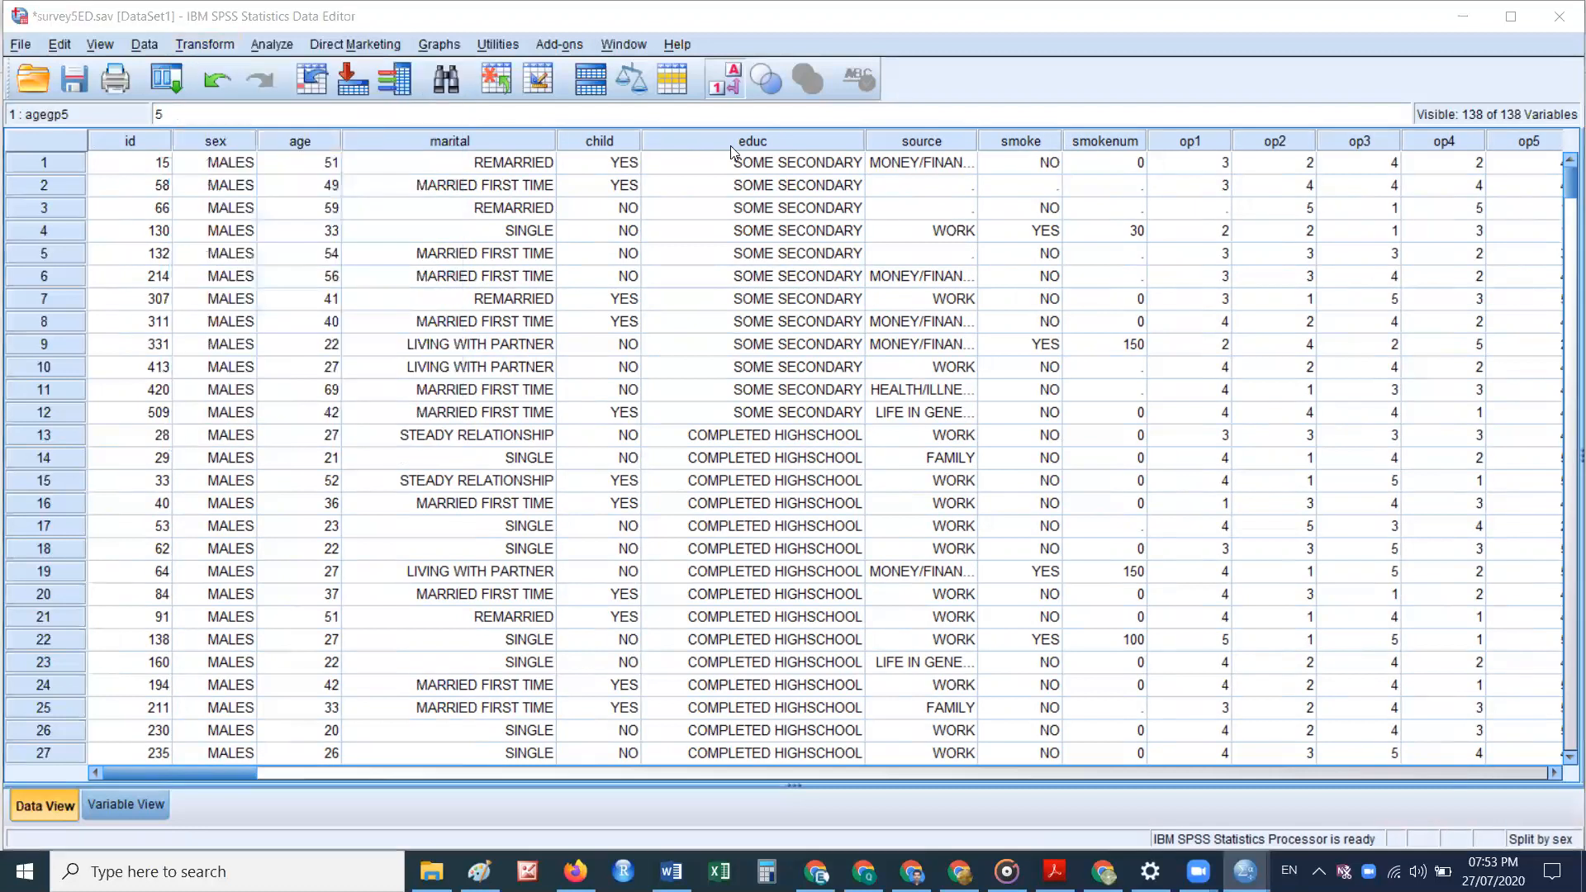
Step: Switch value labels off to inspect the numeric code behind the first educ entry, and switch the labels back on
click(732, 86)
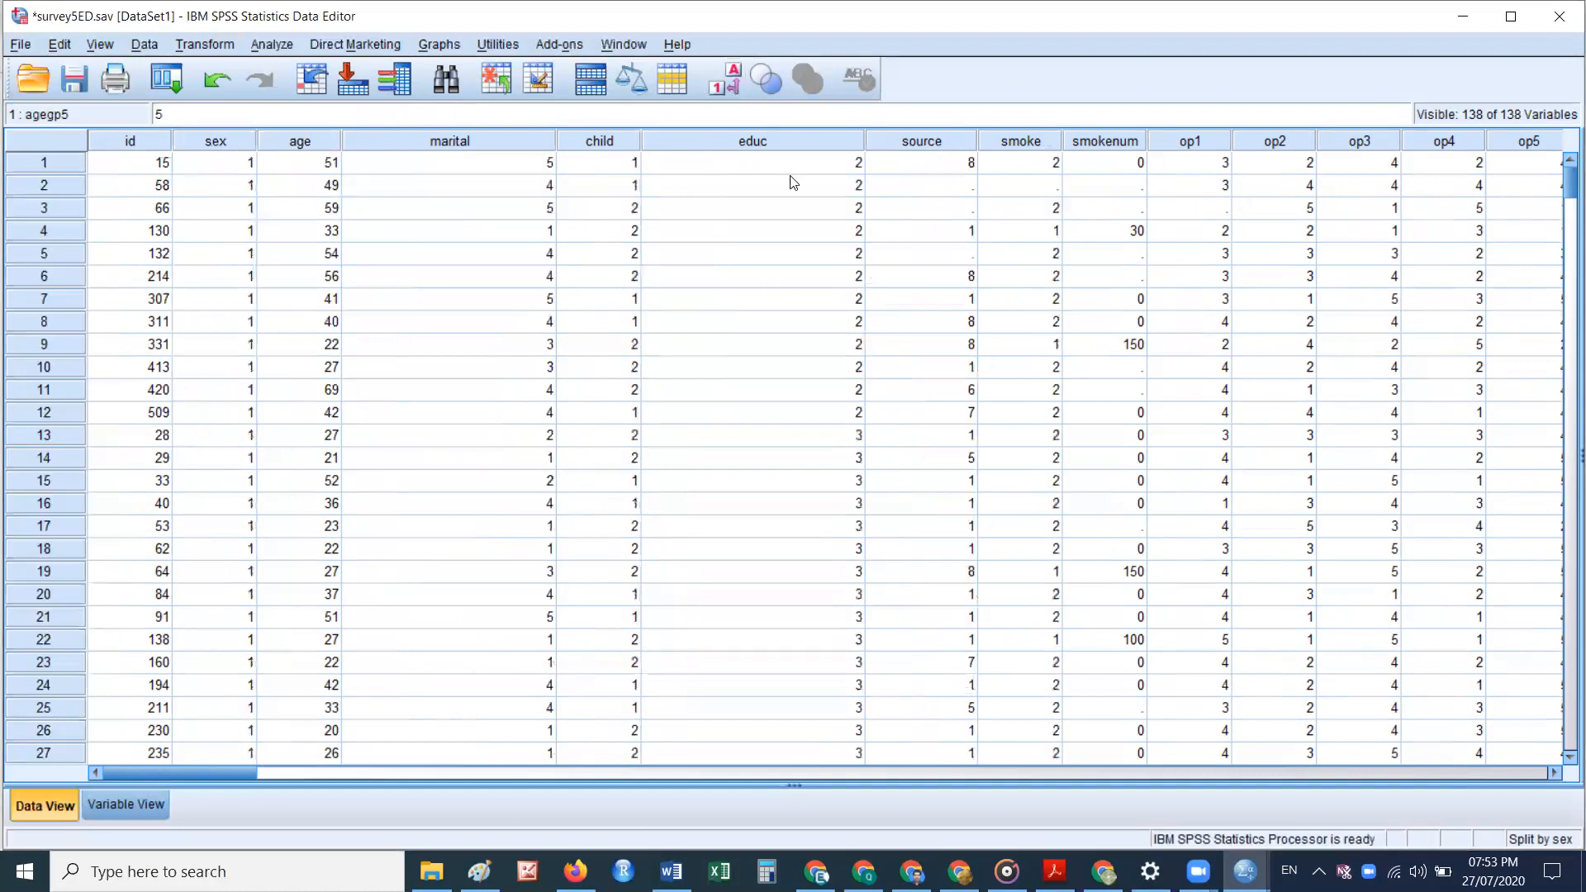
click(811, 164)
click(721, 80)
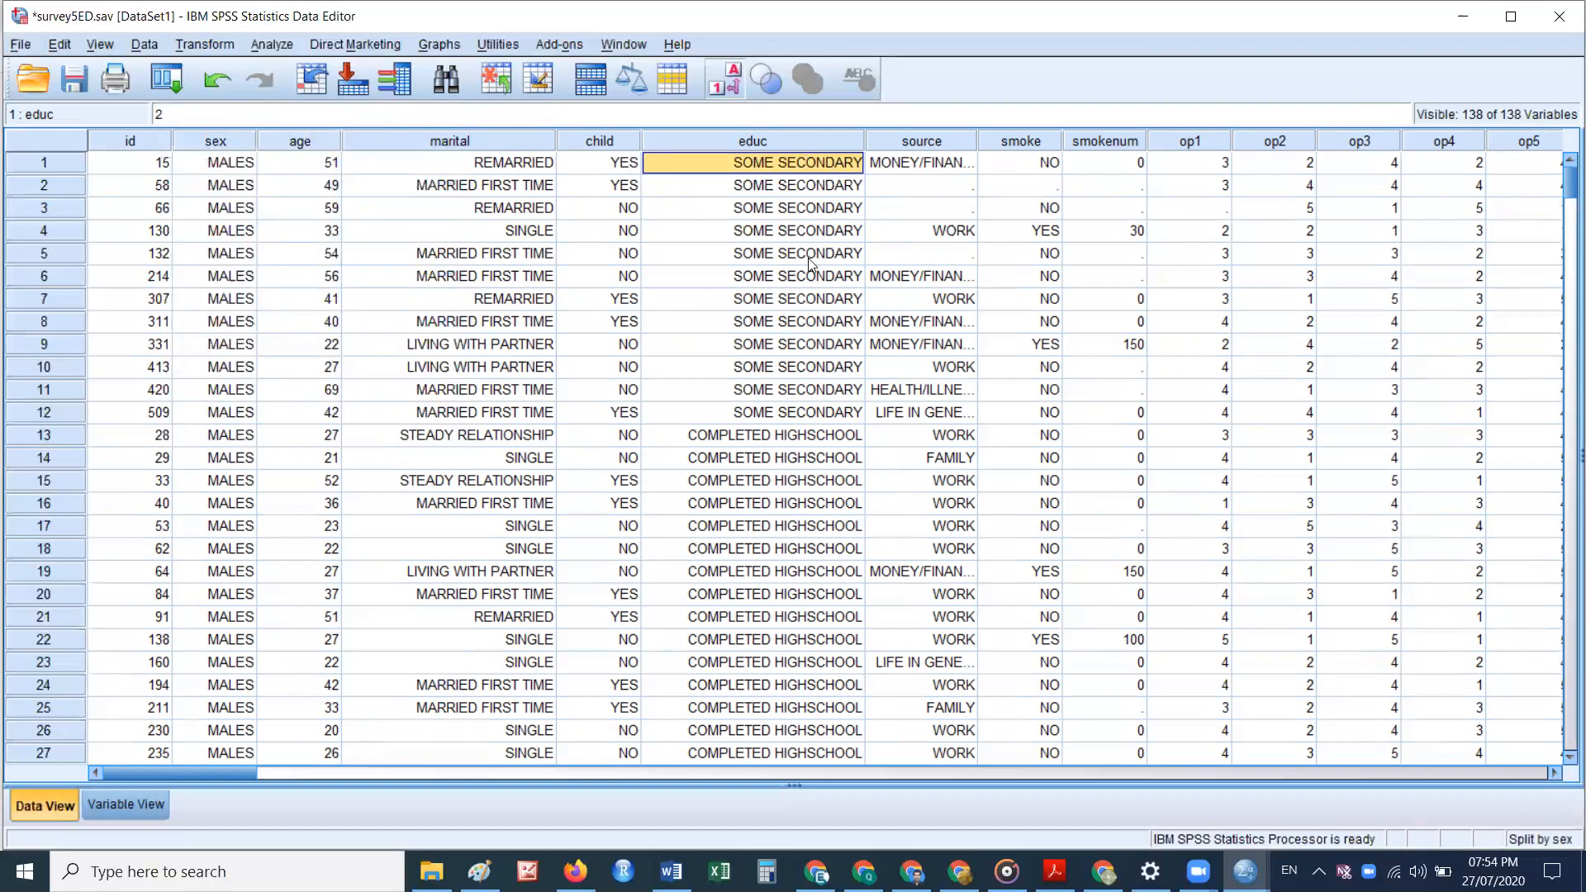
click(208, 40)
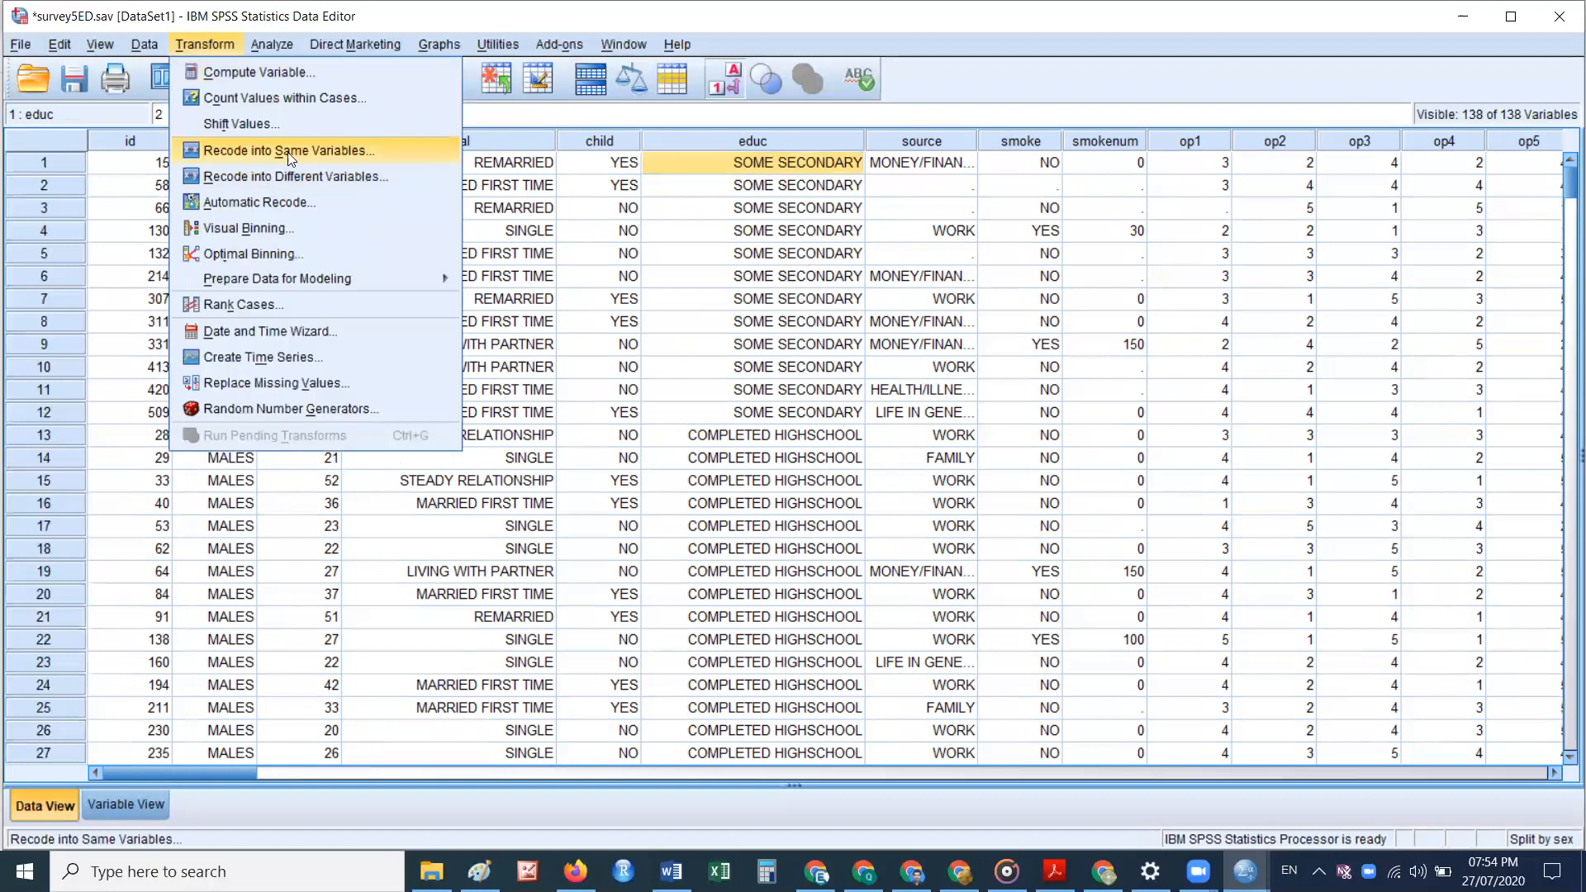
click(700, 4)
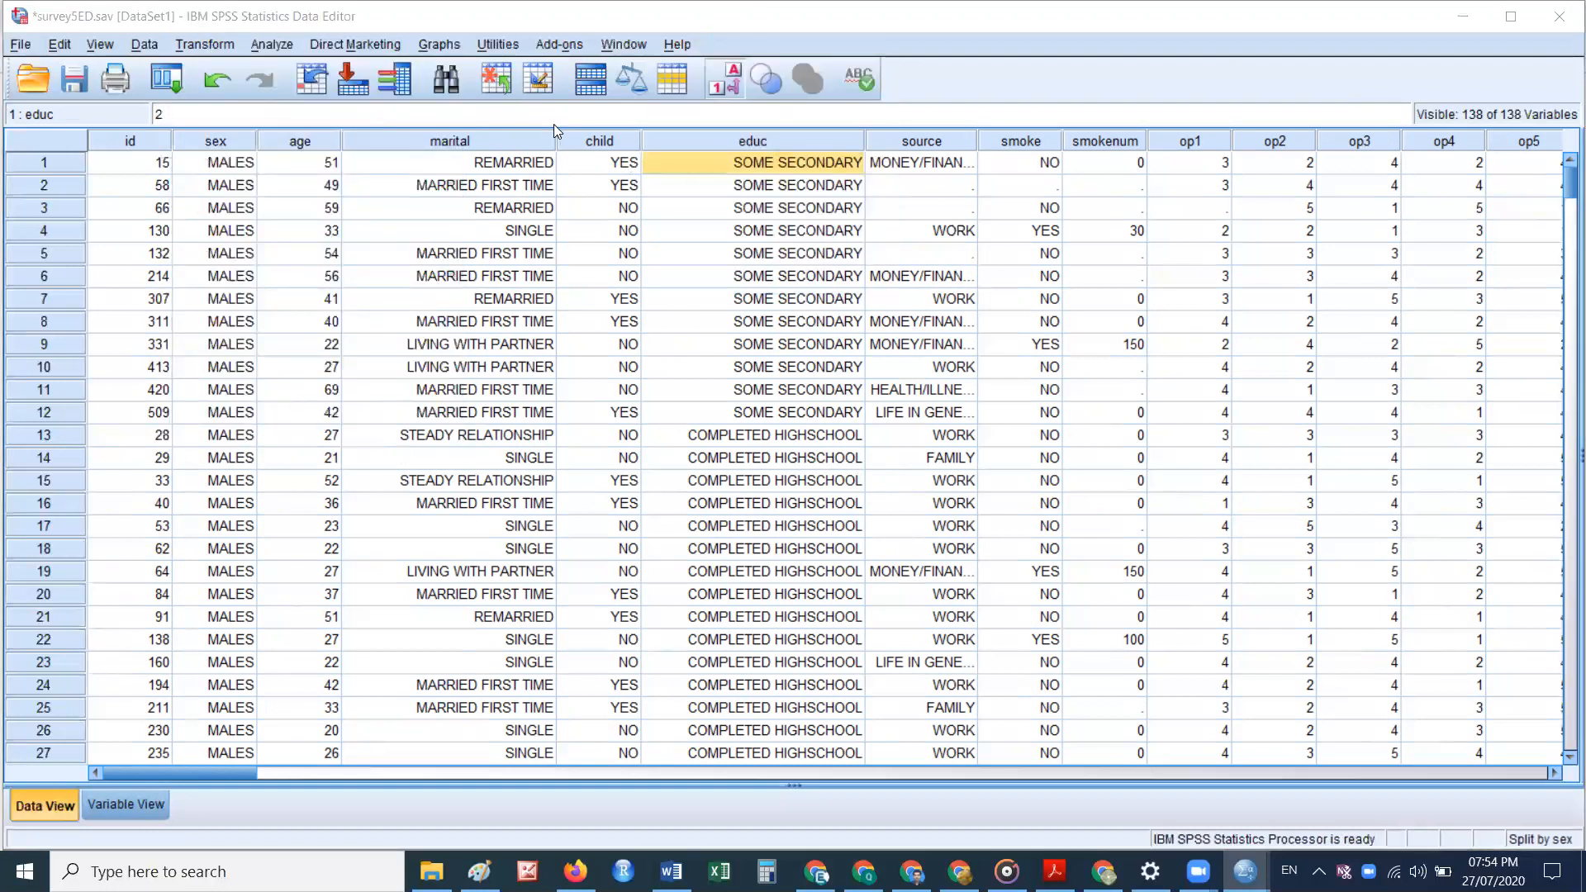
Step: Select the first marital entry and toggle value labels repeatedly to compare its numeric code with its label
click(488, 165)
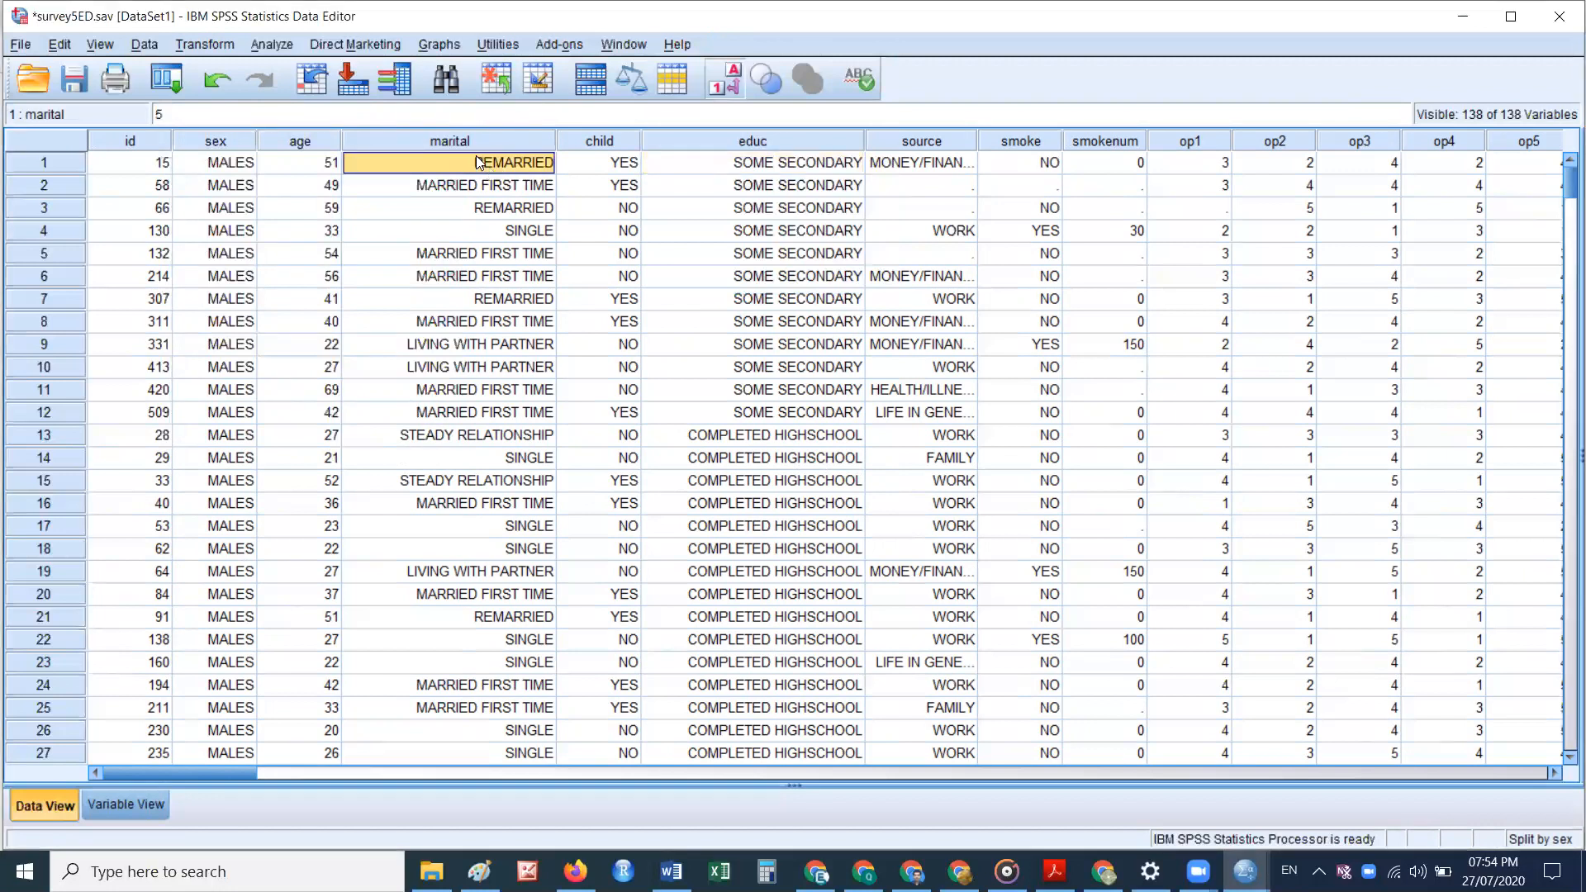
click(727, 80)
click(727, 80)
click(725, 76)
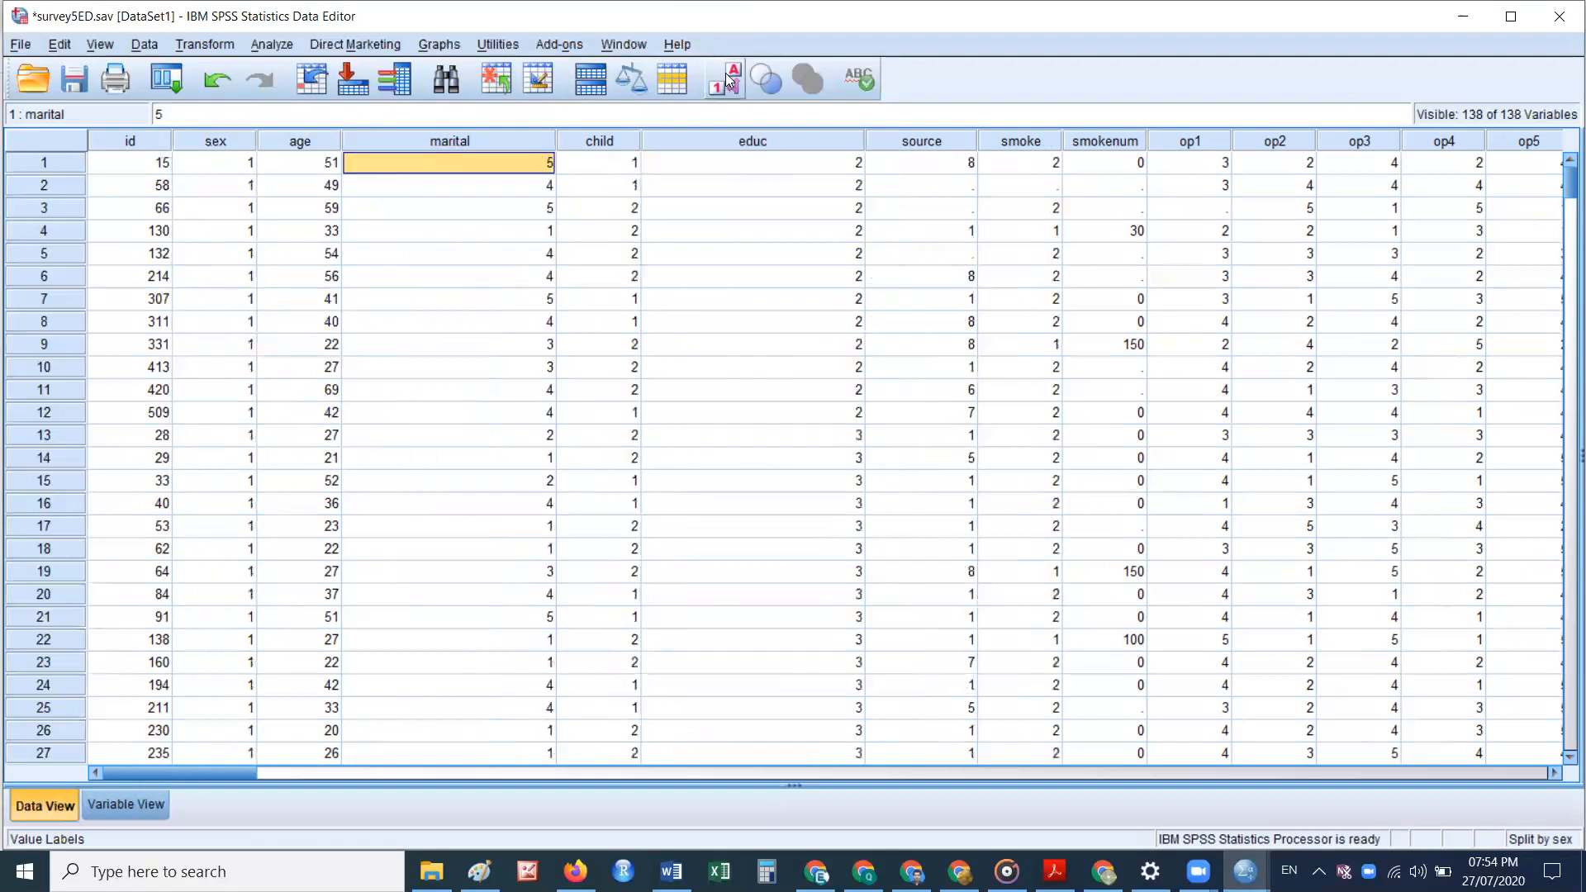
click(727, 76)
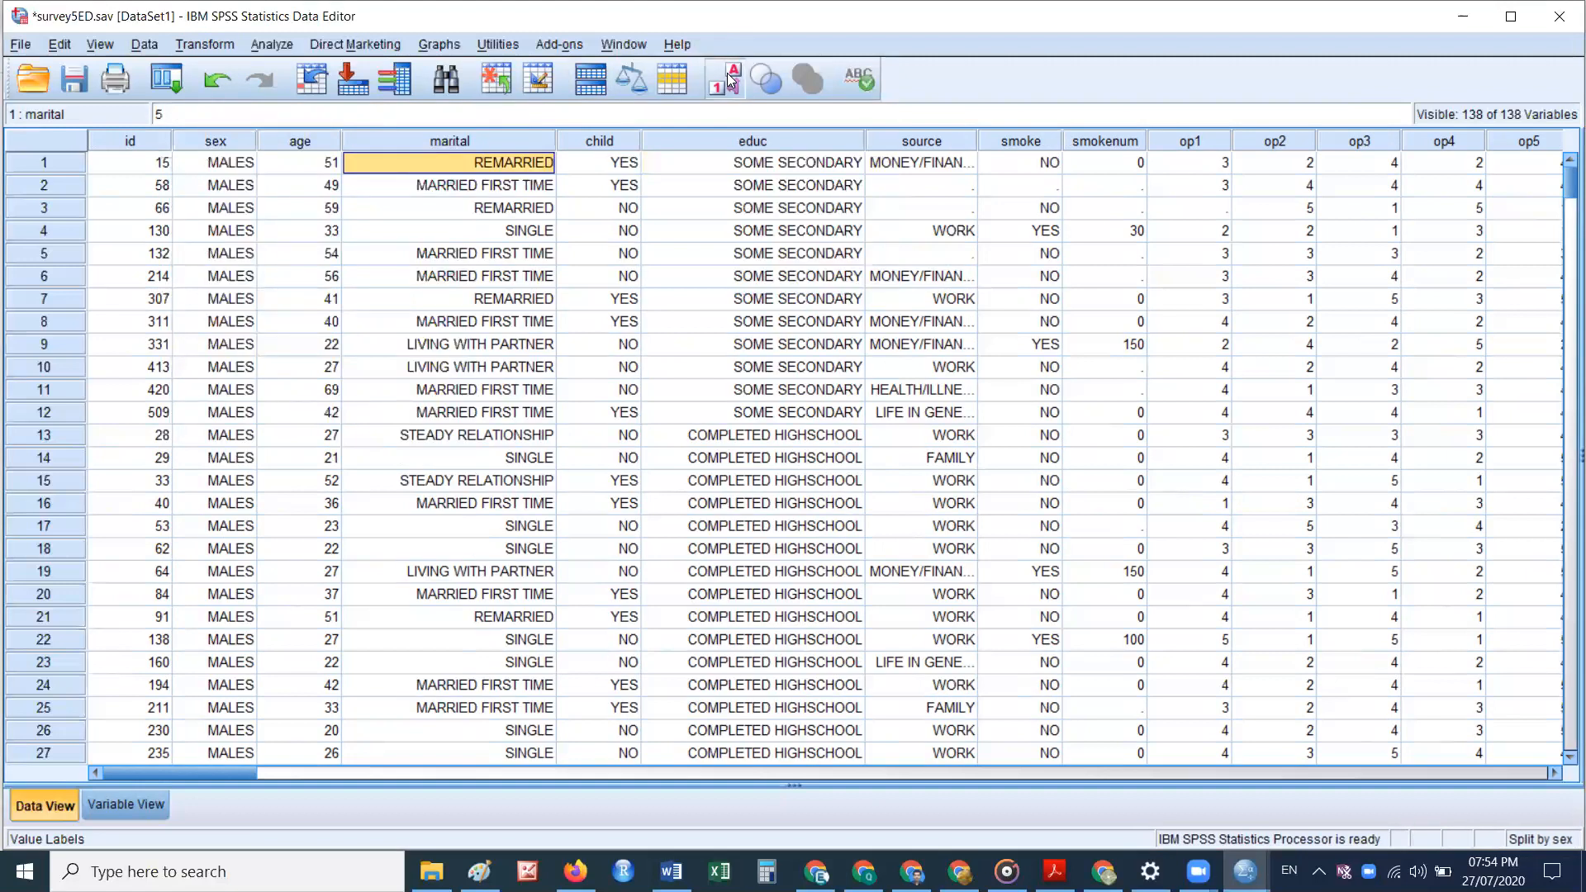
click(728, 79)
click(728, 79)
click(728, 79)
click(729, 79)
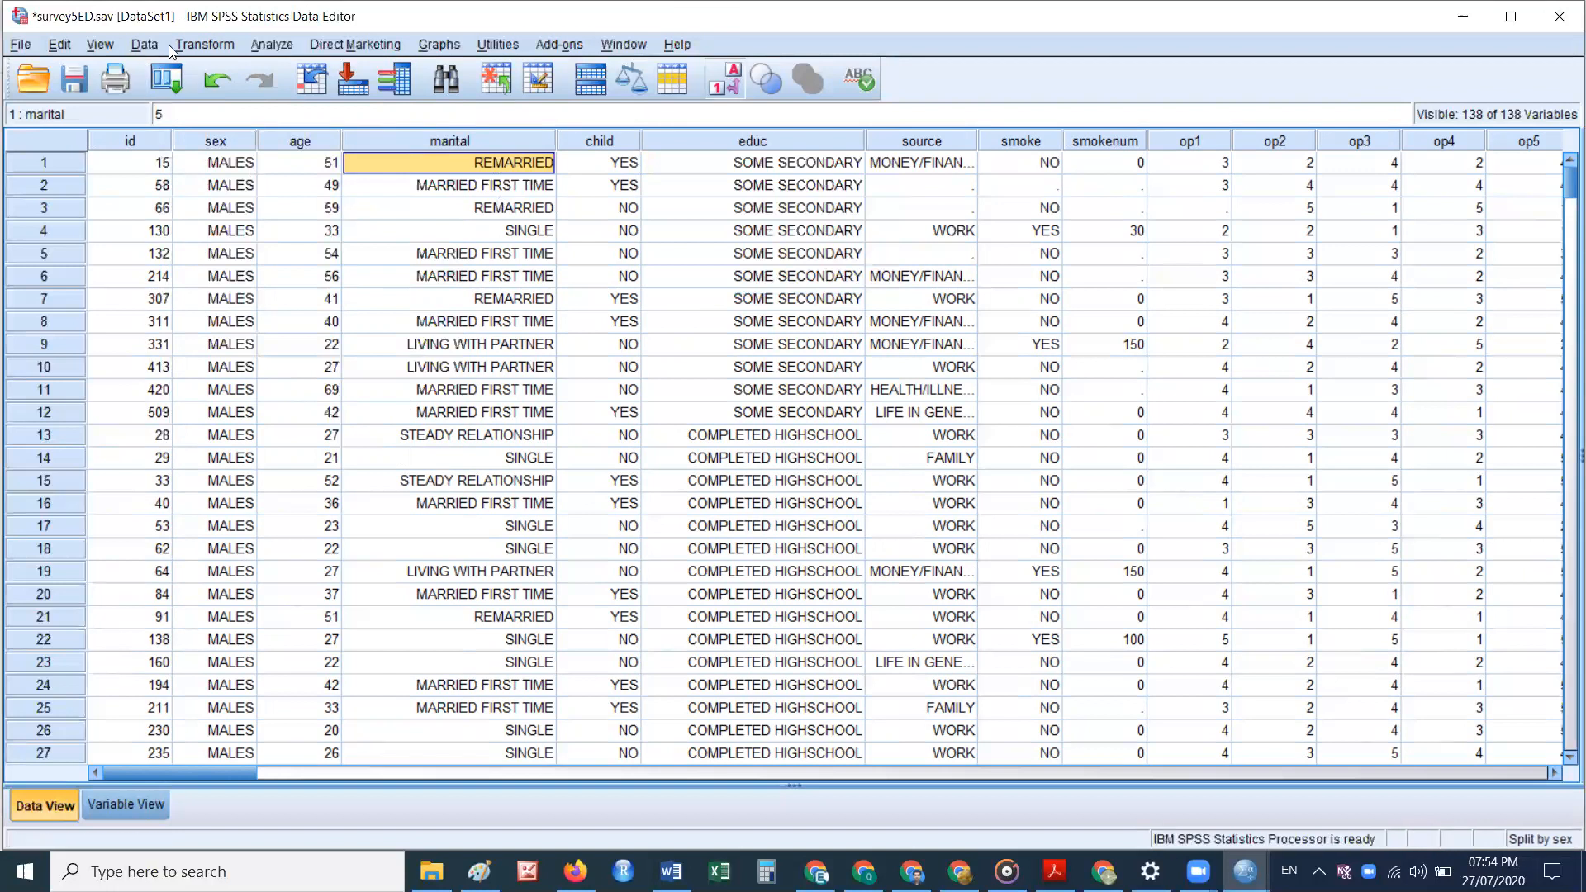
click(201, 45)
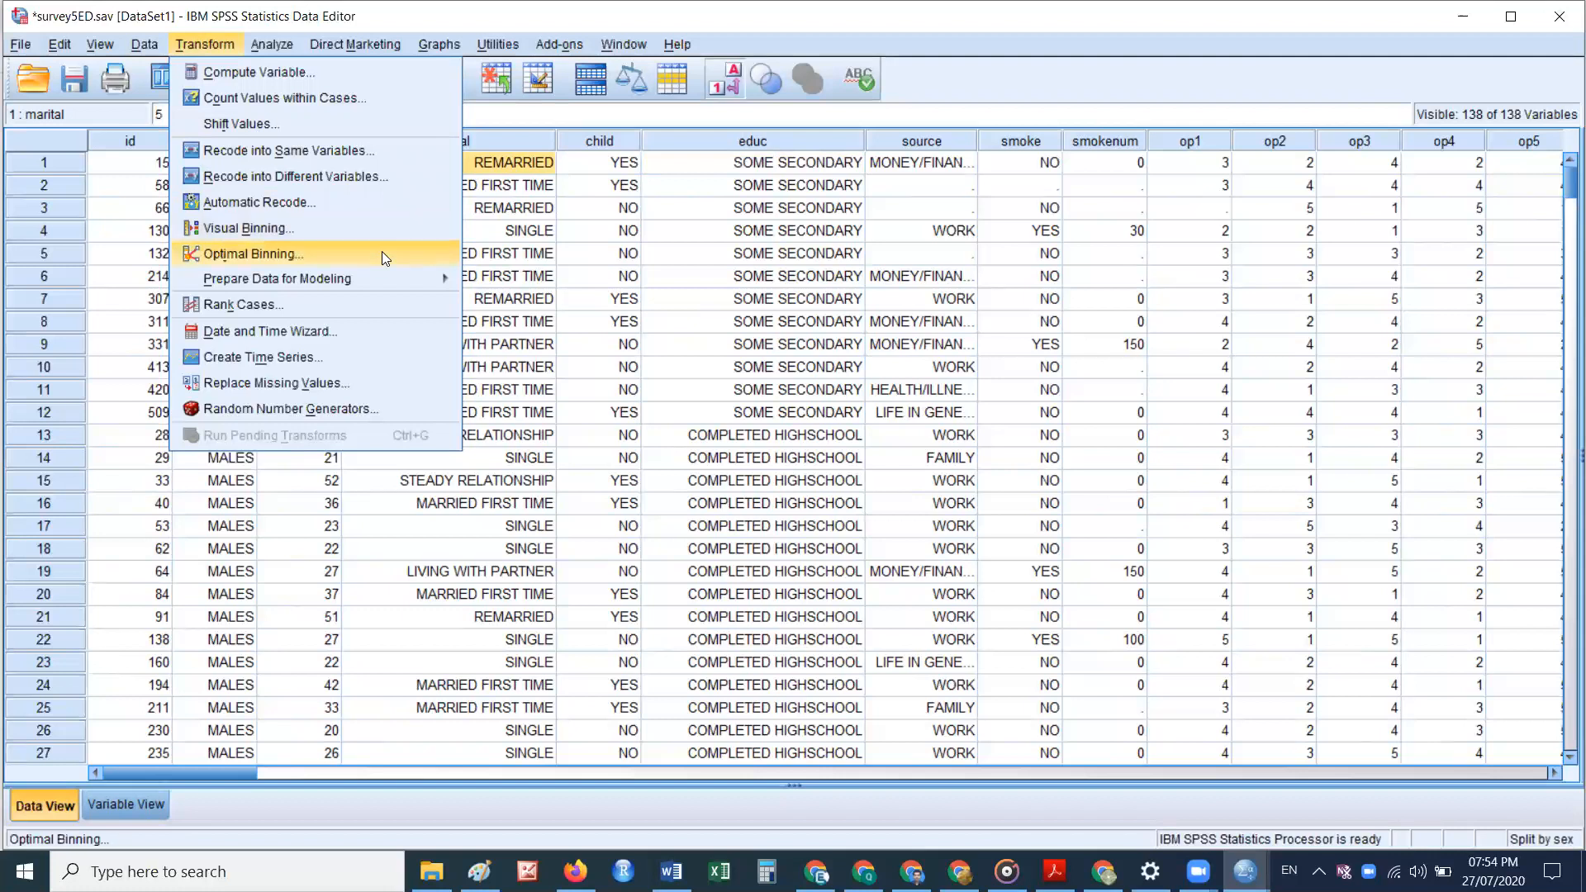
mouse_move(394, 273)
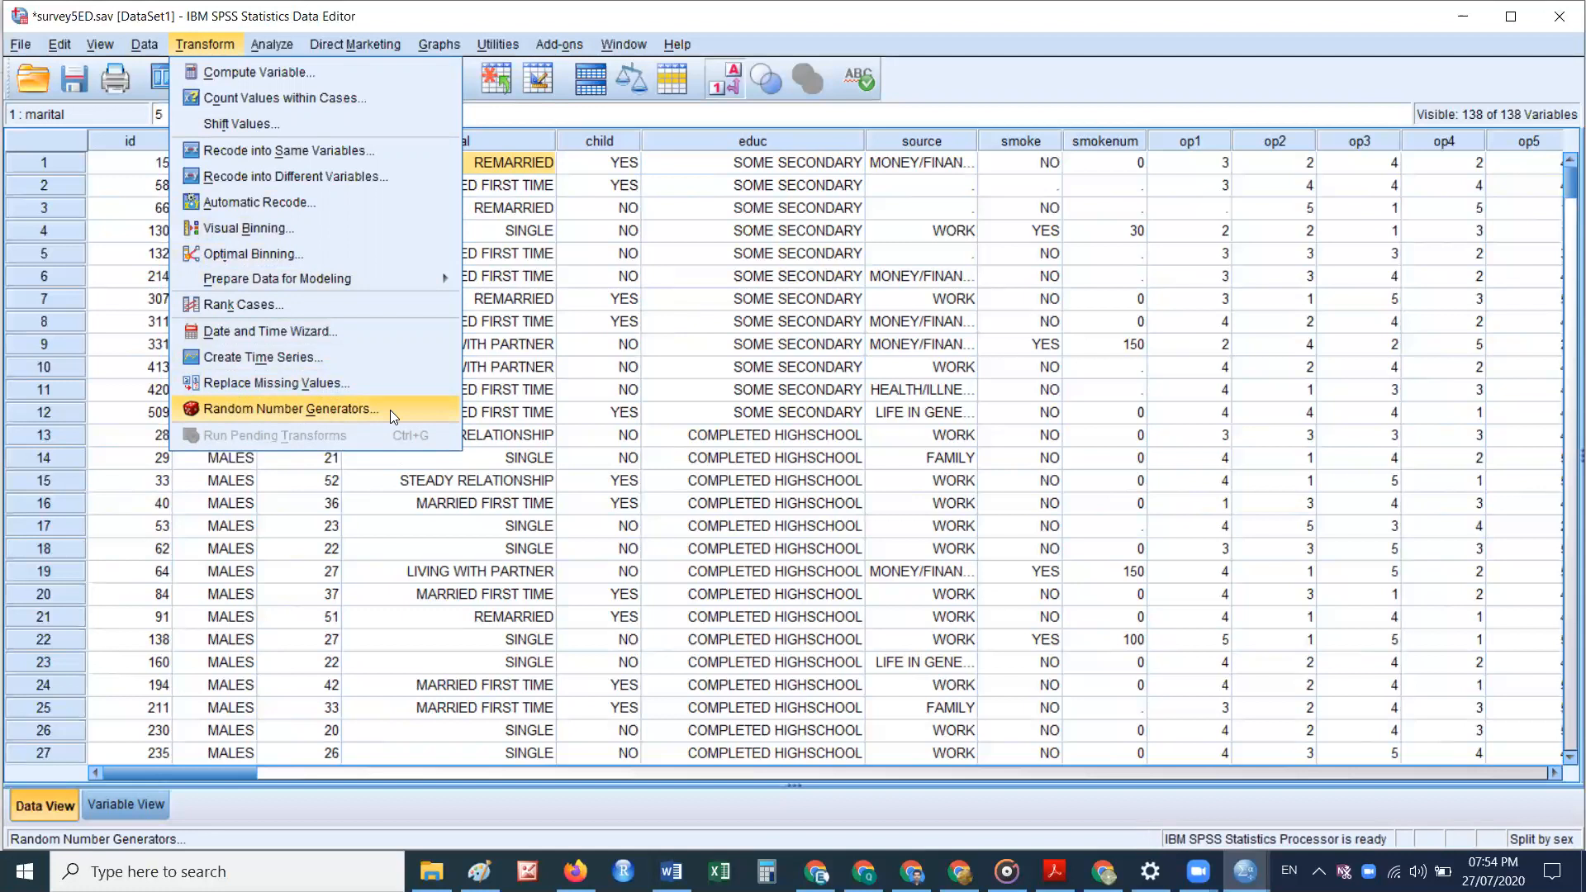
mouse_move(269, 44)
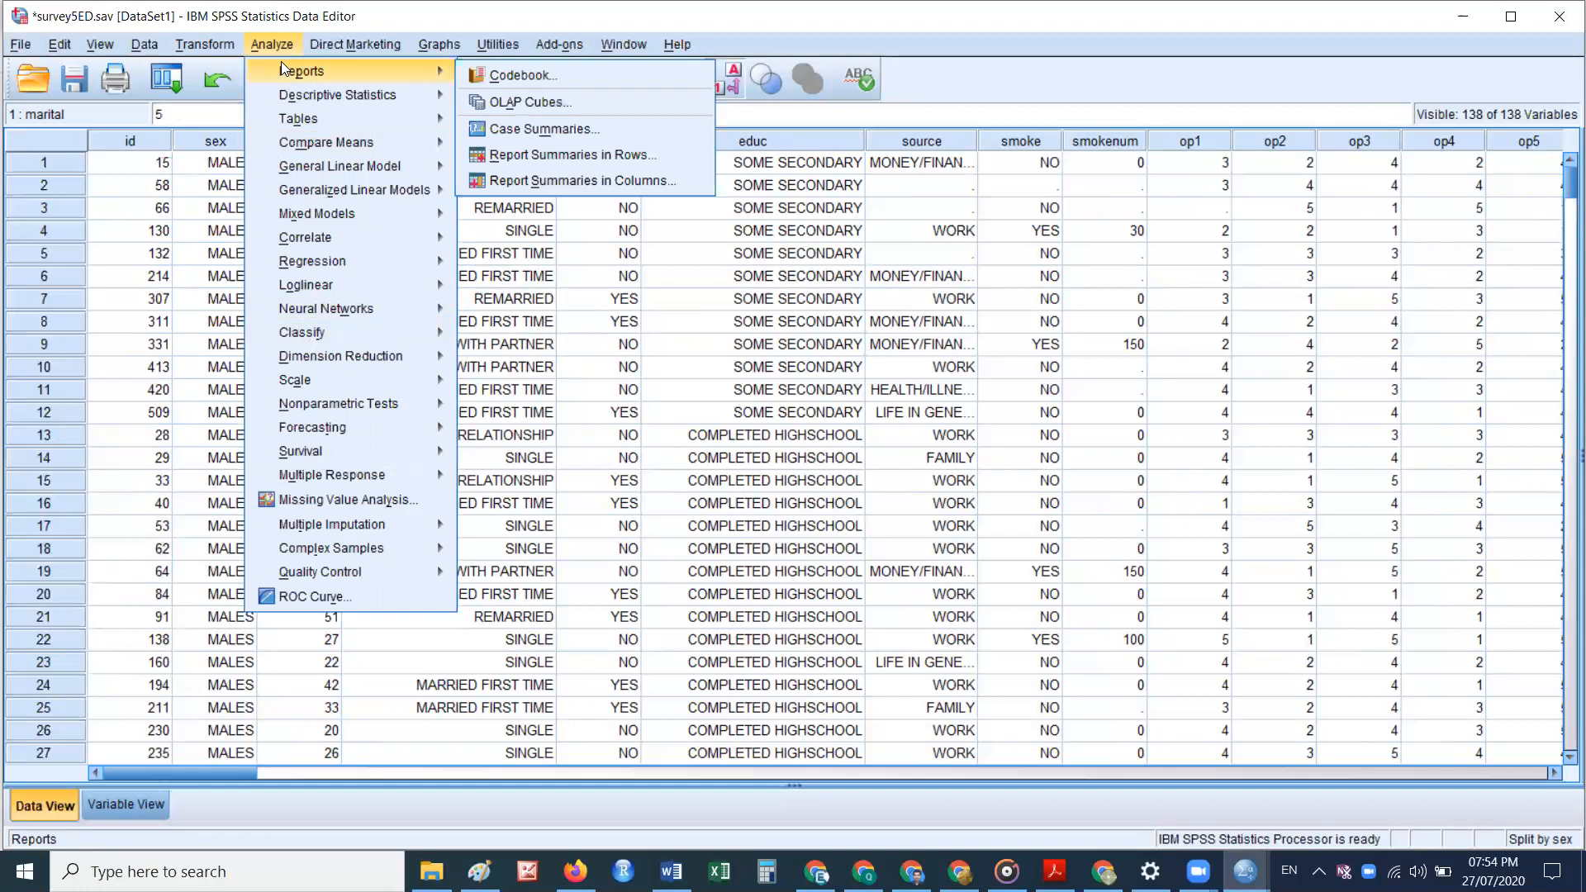
mouse_move(342, 294)
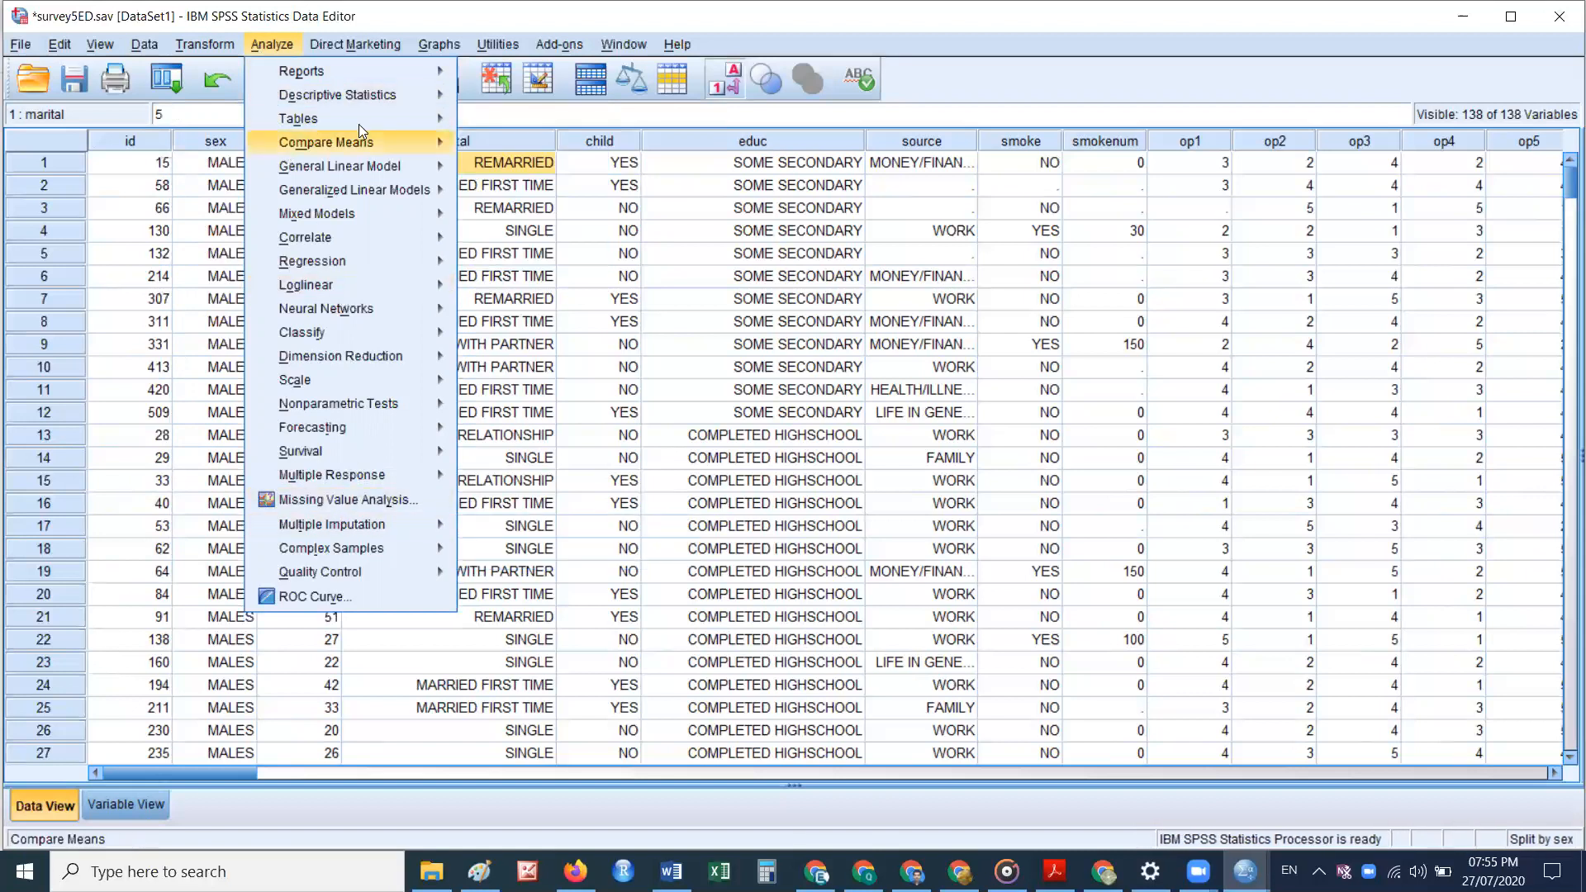
mouse_move(354, 61)
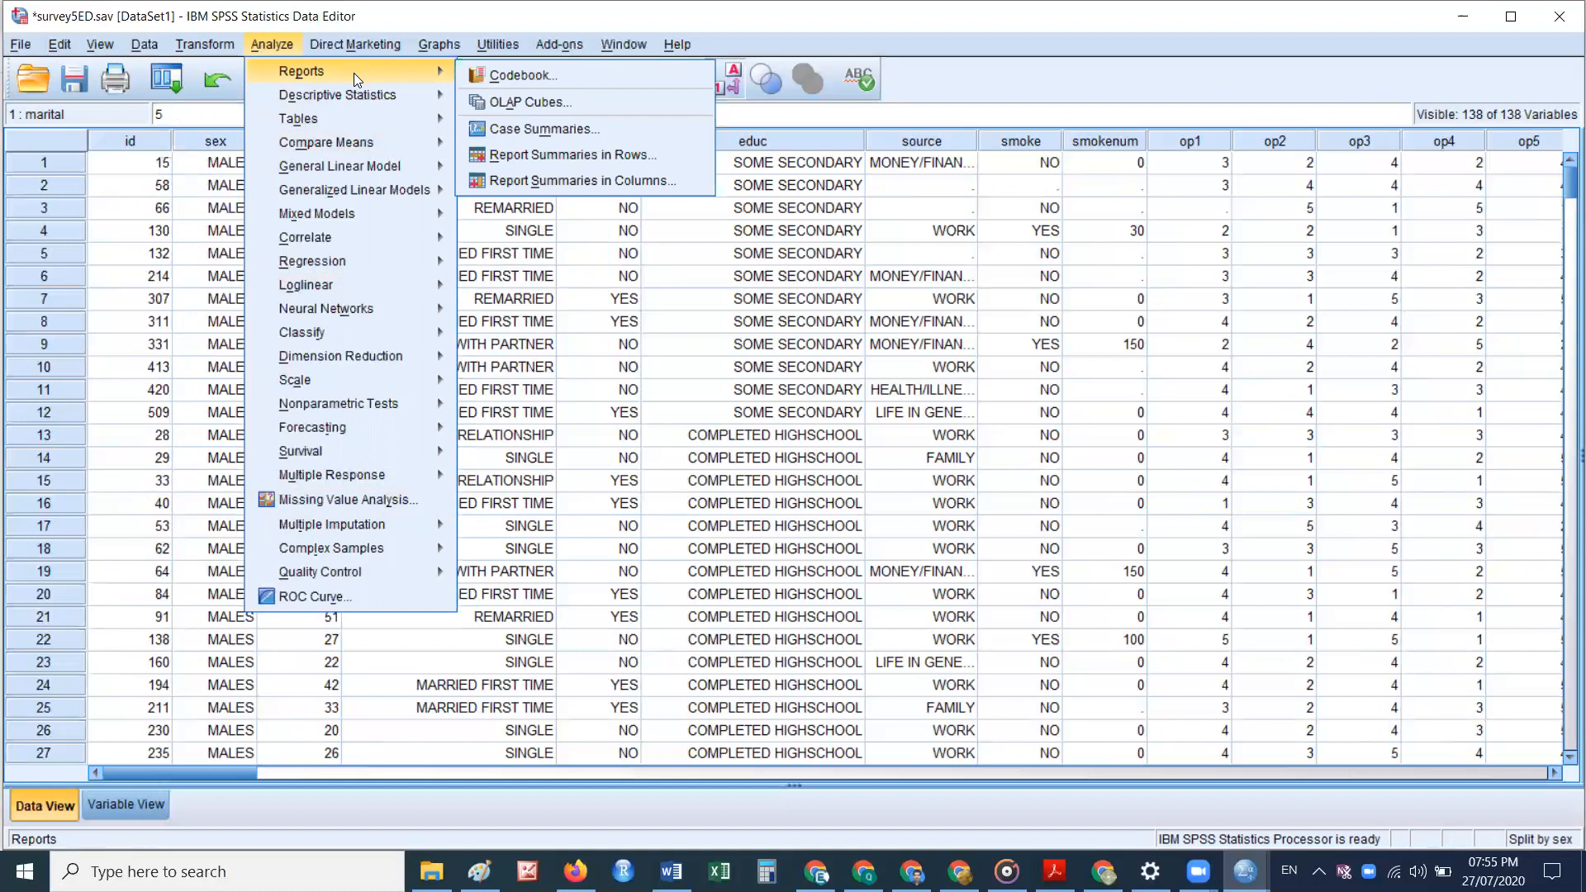
mouse_move(366, 95)
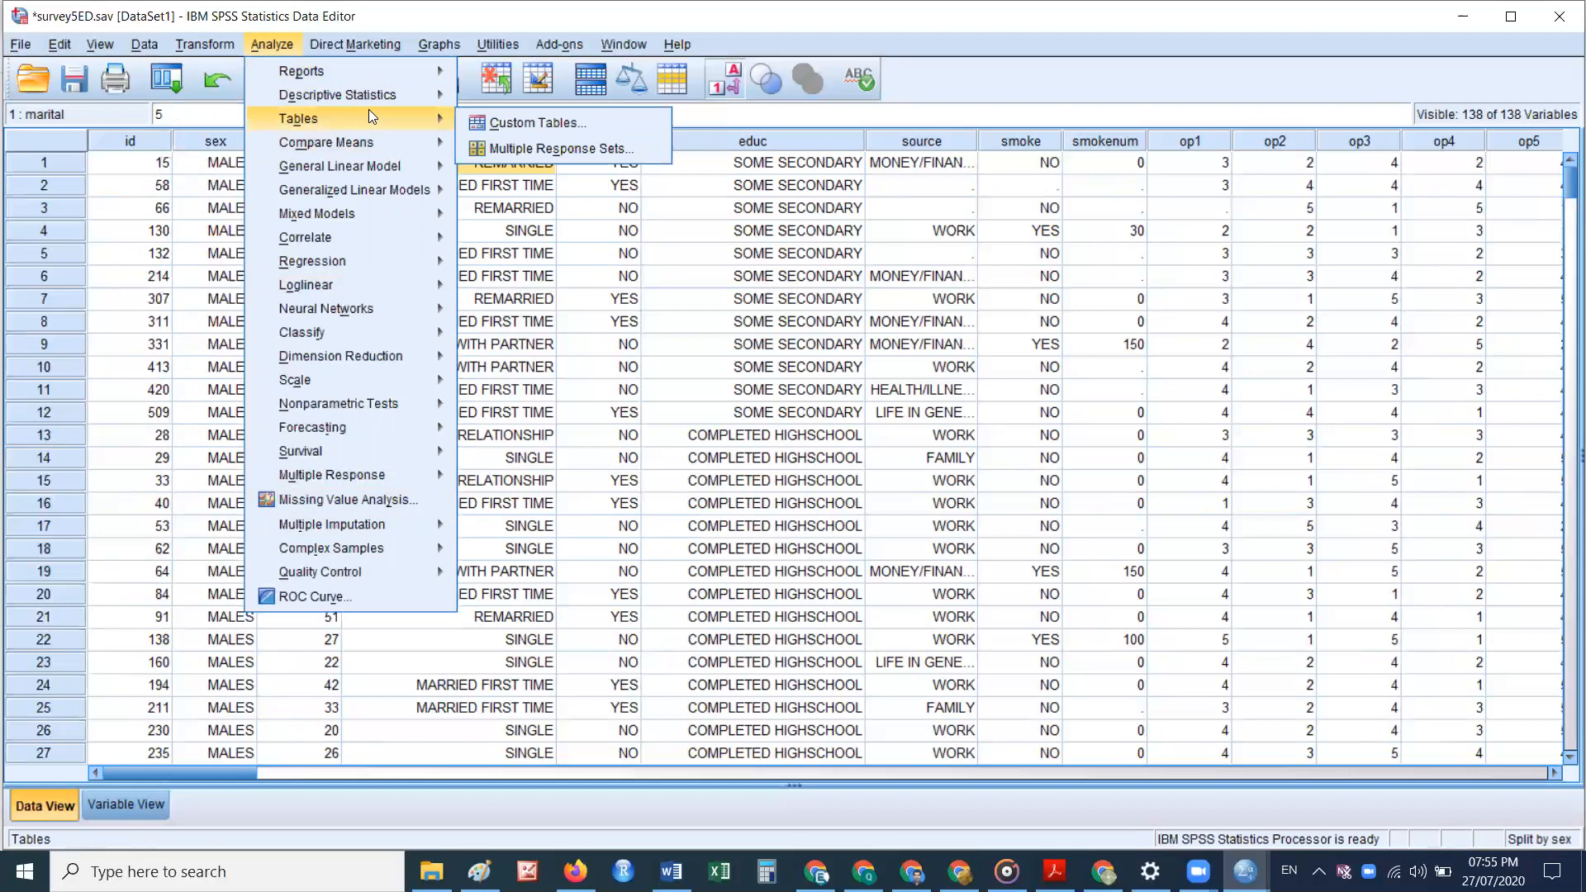
mouse_move(372, 147)
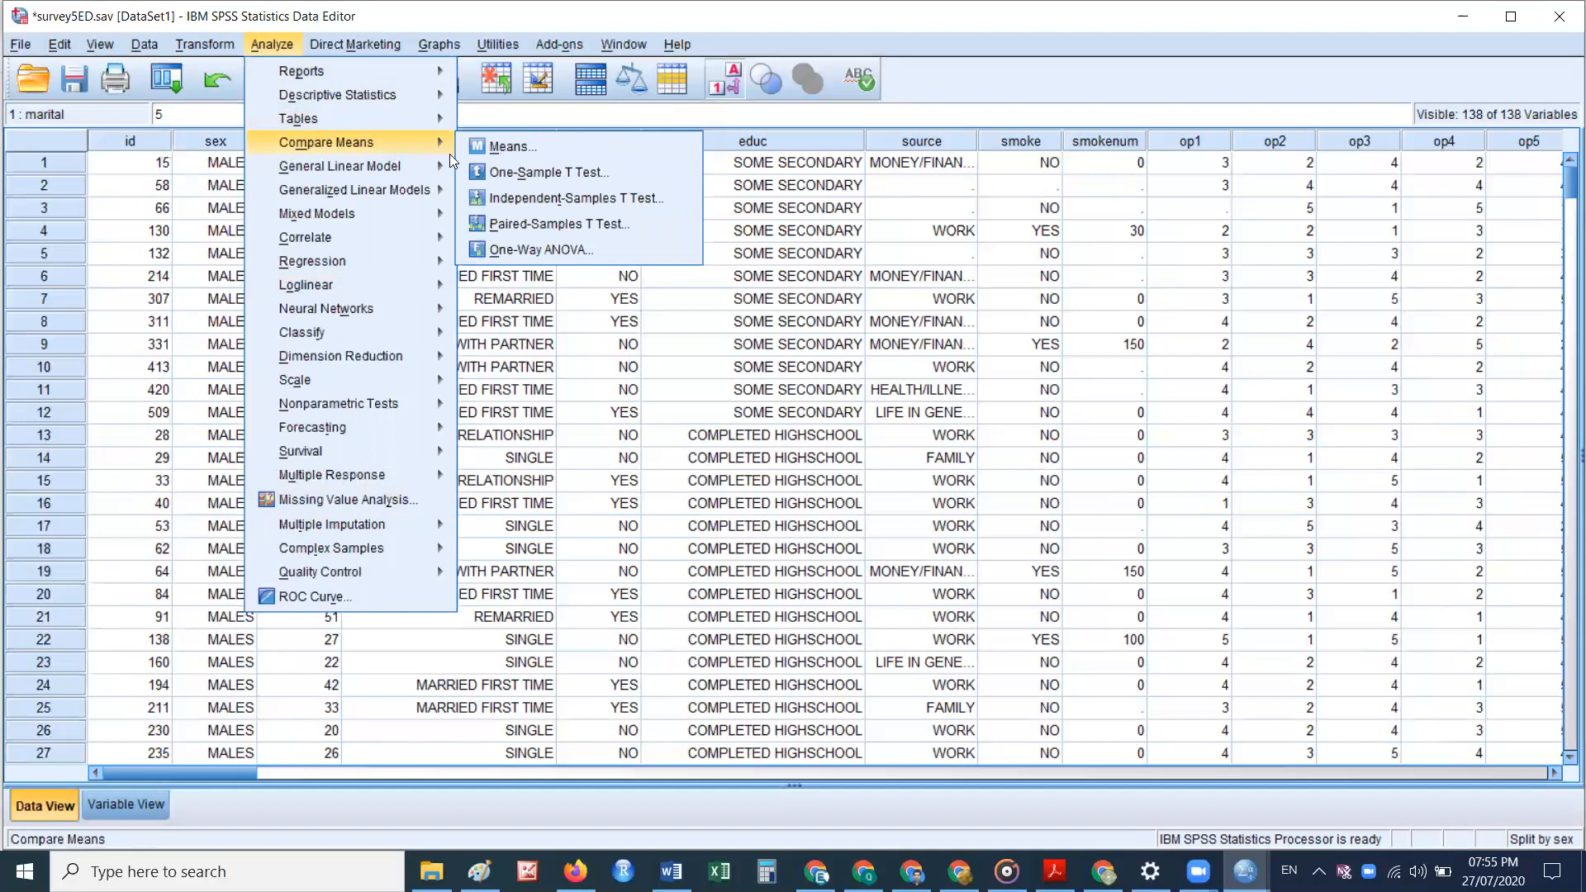
mouse_move(435, 147)
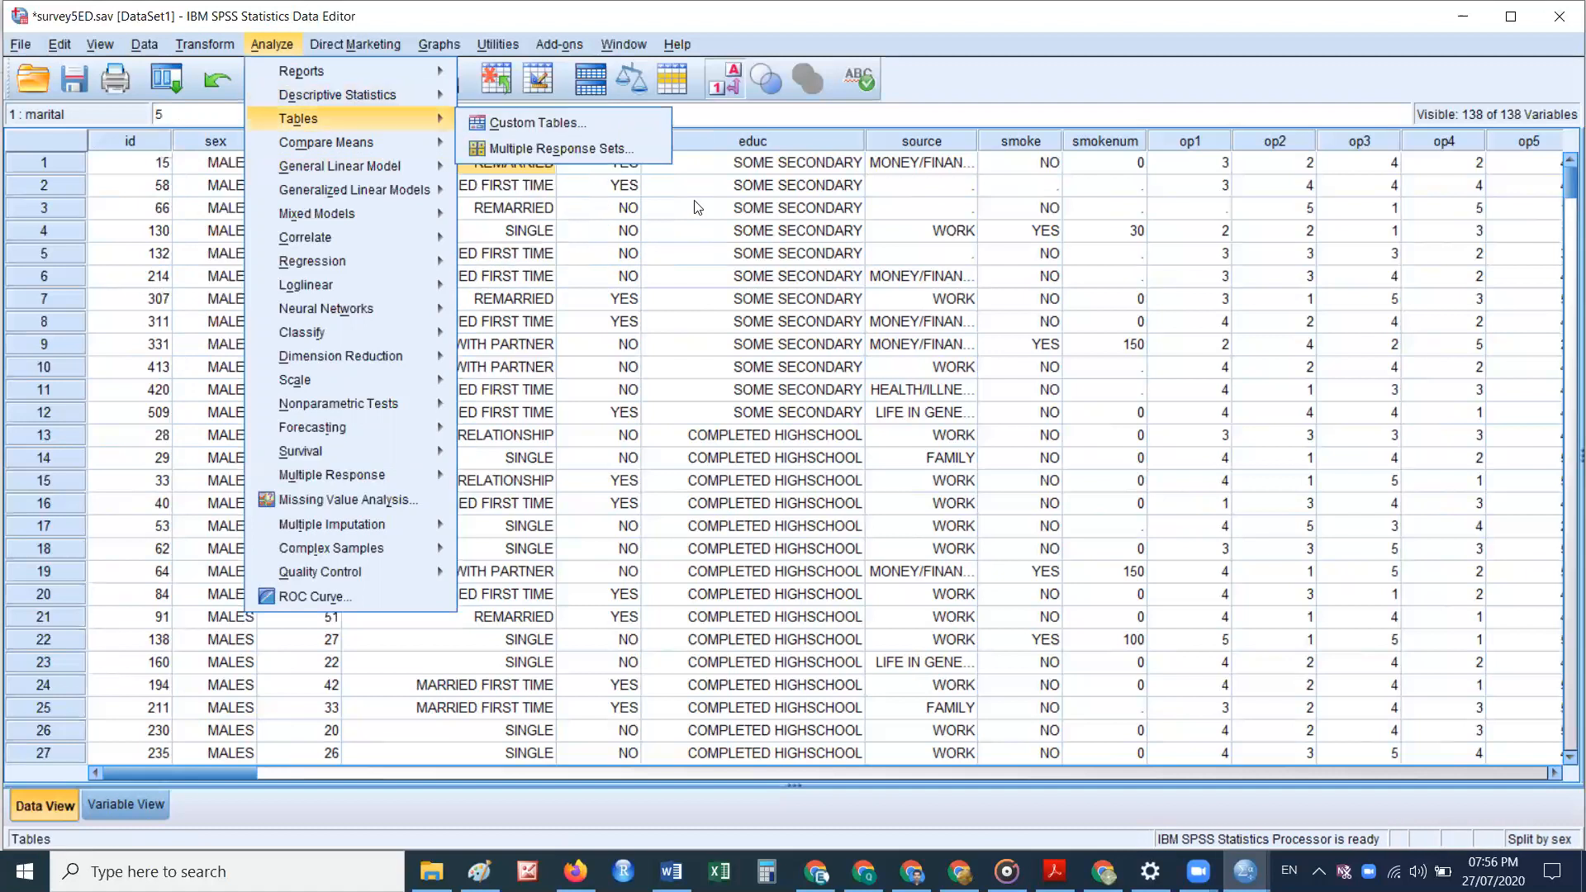
mouse_move(266, 219)
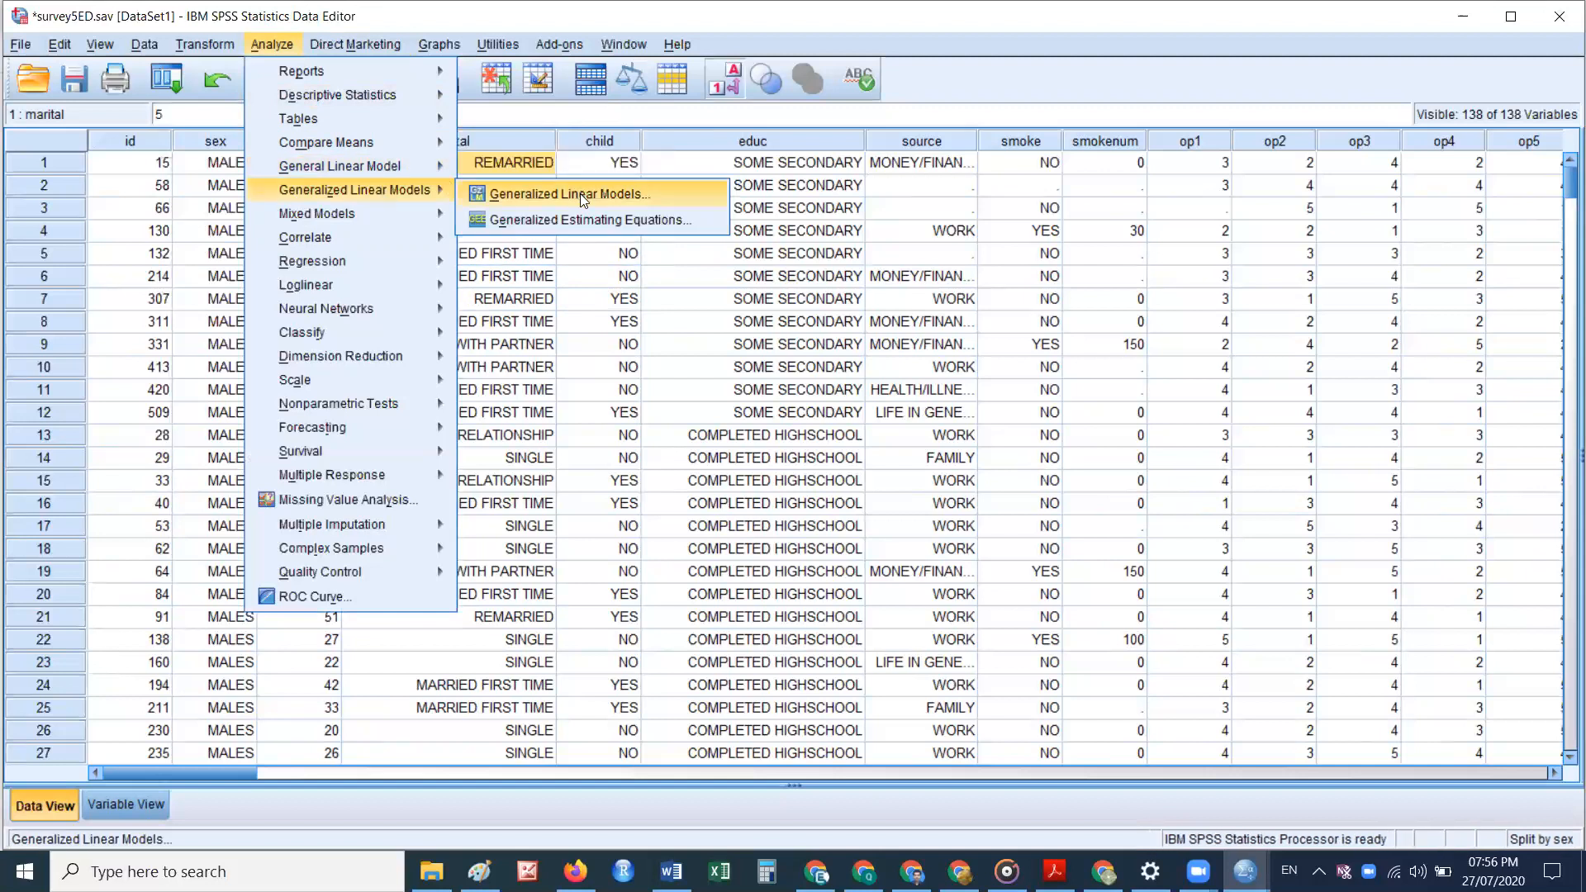
Step: Examine the available analysis categories, including generalized linear models, regression, scale, nonparametric tests, missing value analysis, quality control and tables
mouse_move(359, 185)
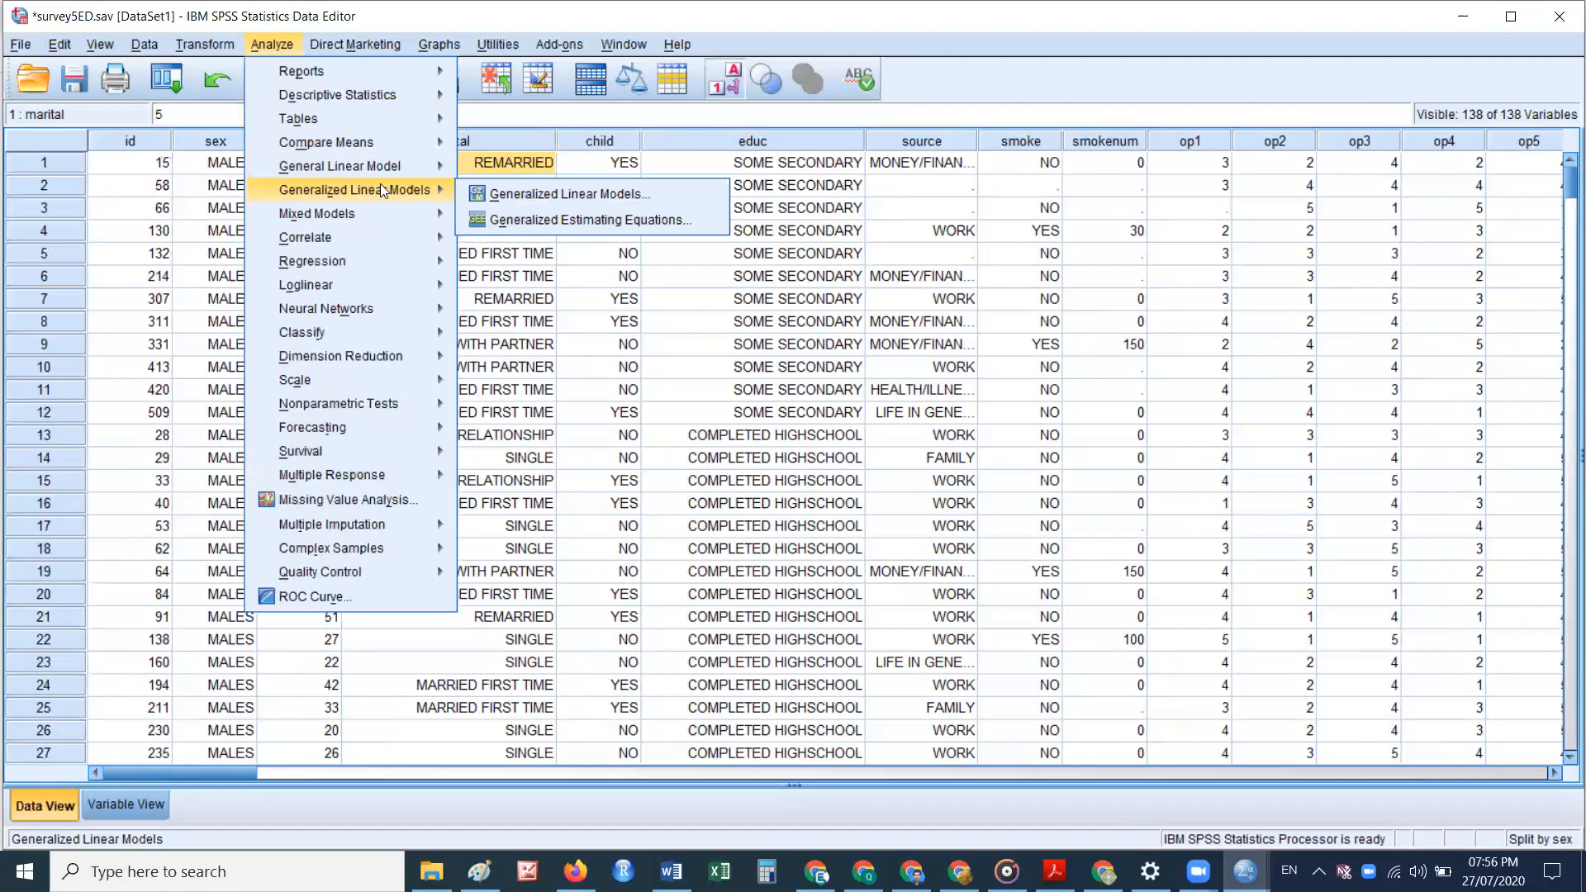
mouse_move(405, 239)
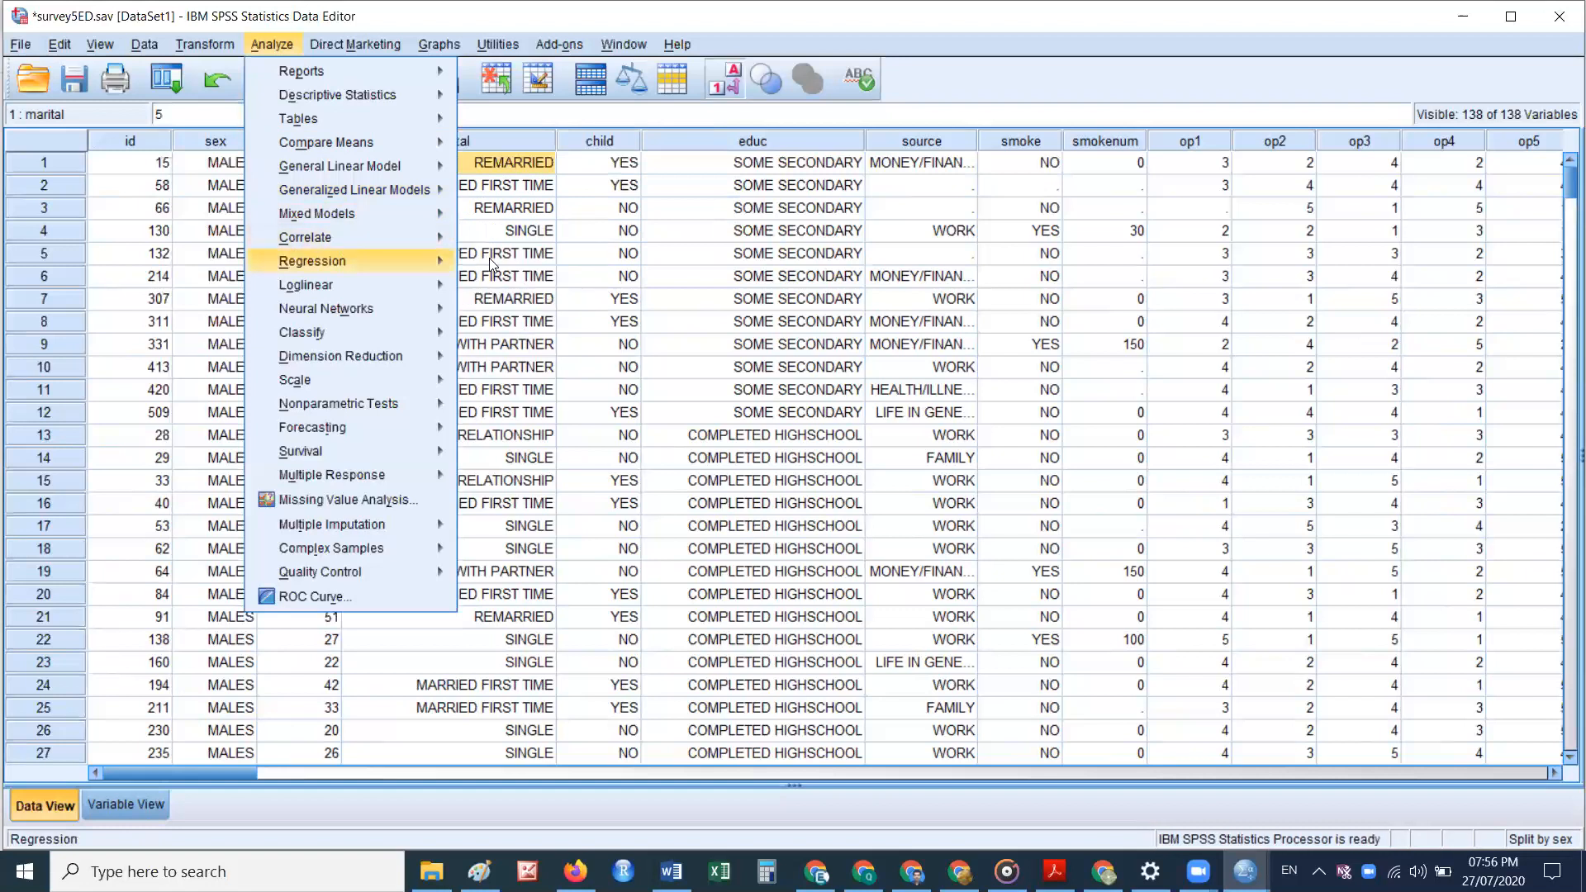
mouse_move(266, 263)
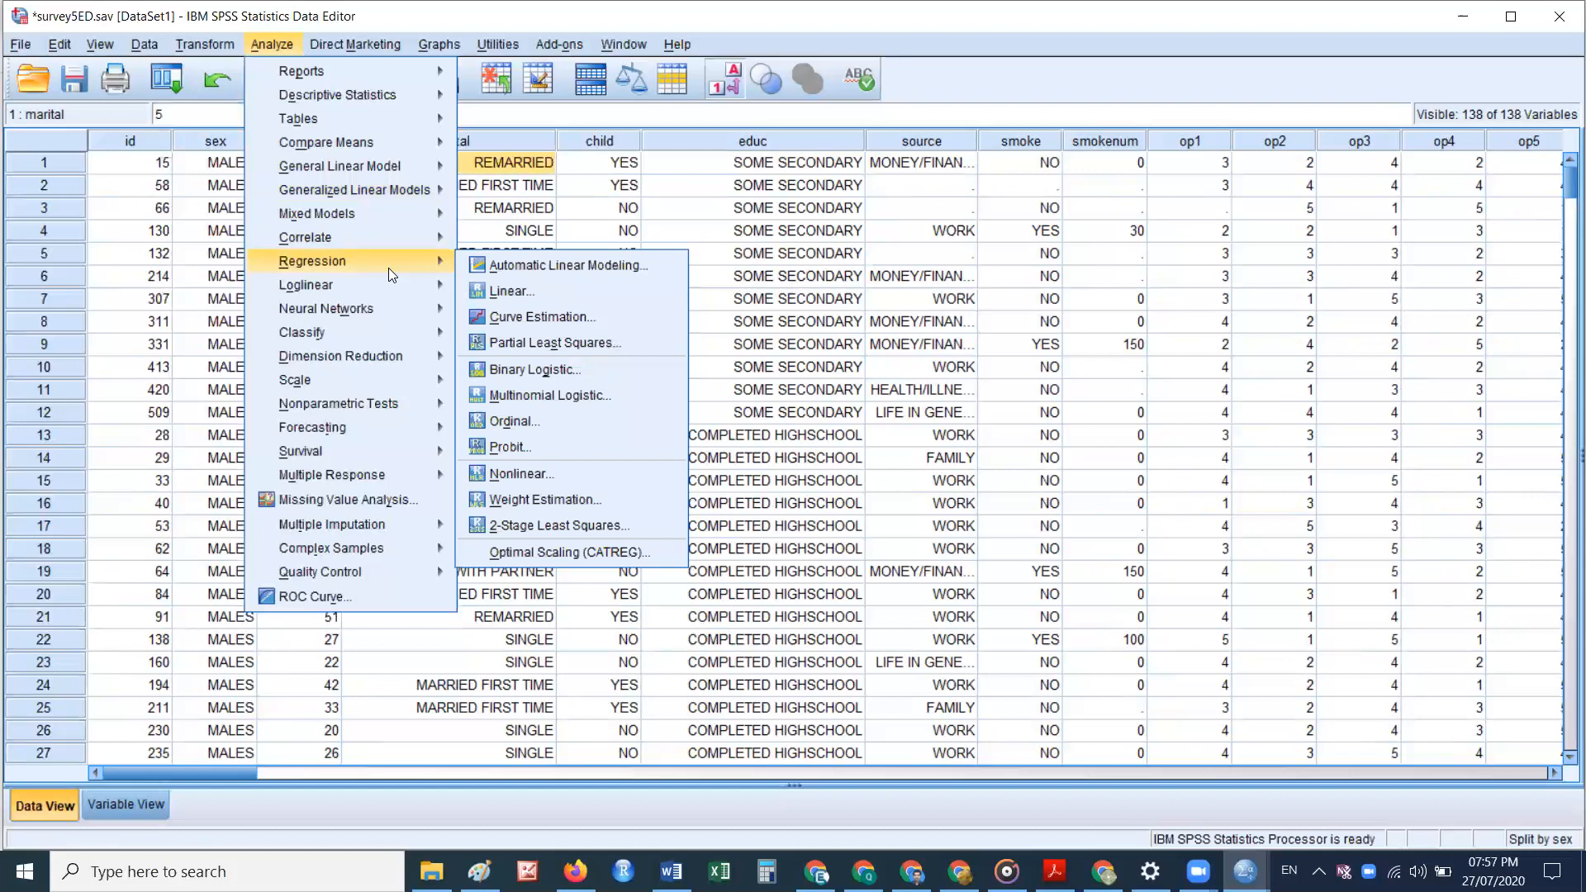
mouse_move(385, 307)
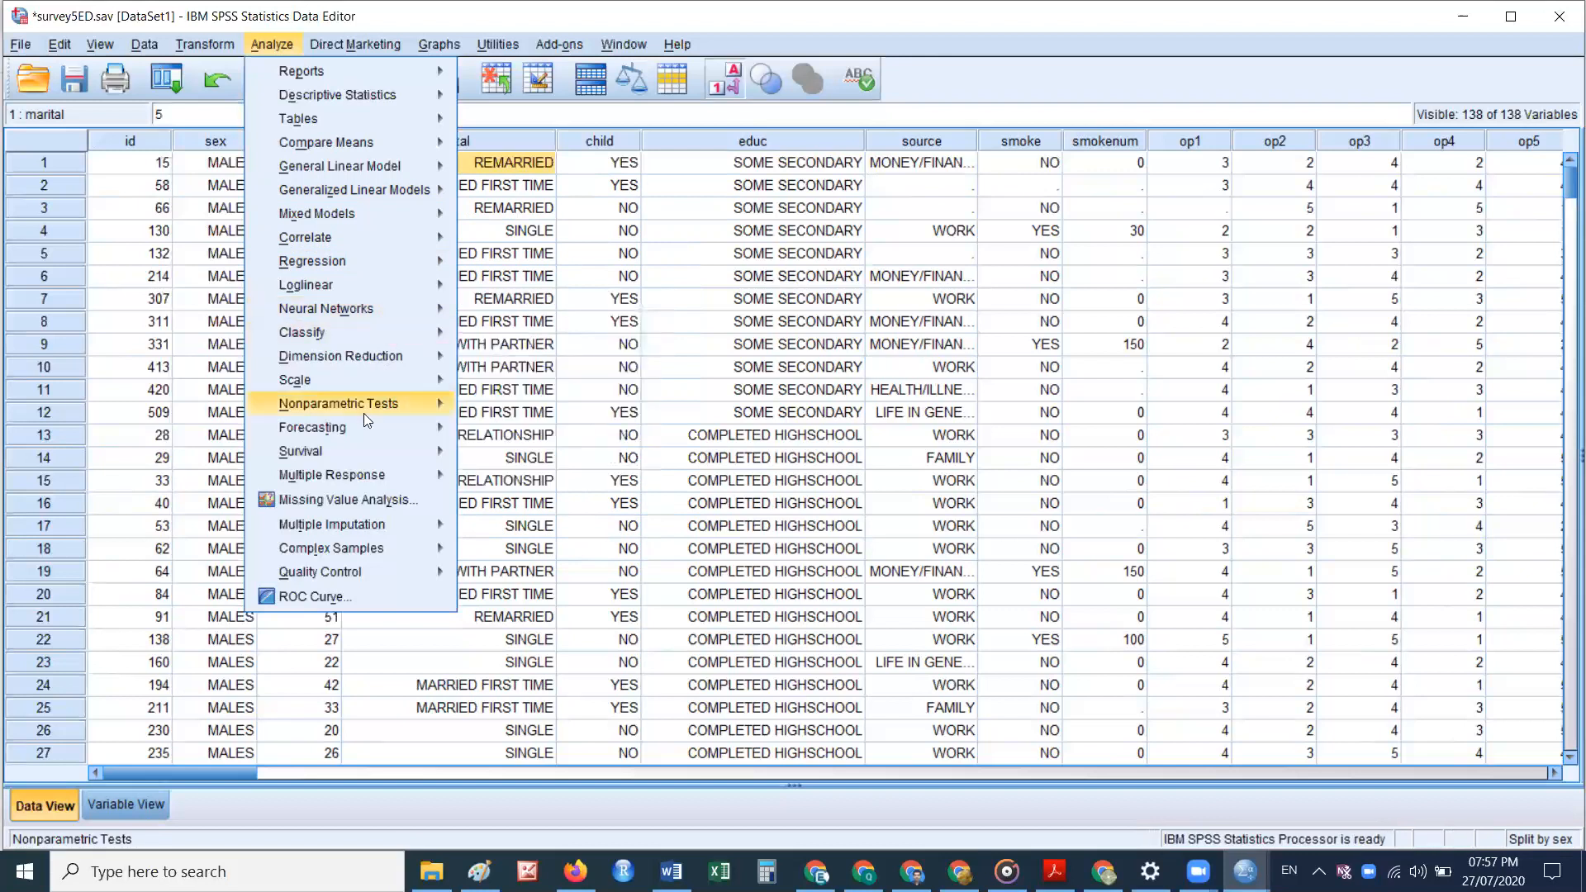
mouse_move(348, 578)
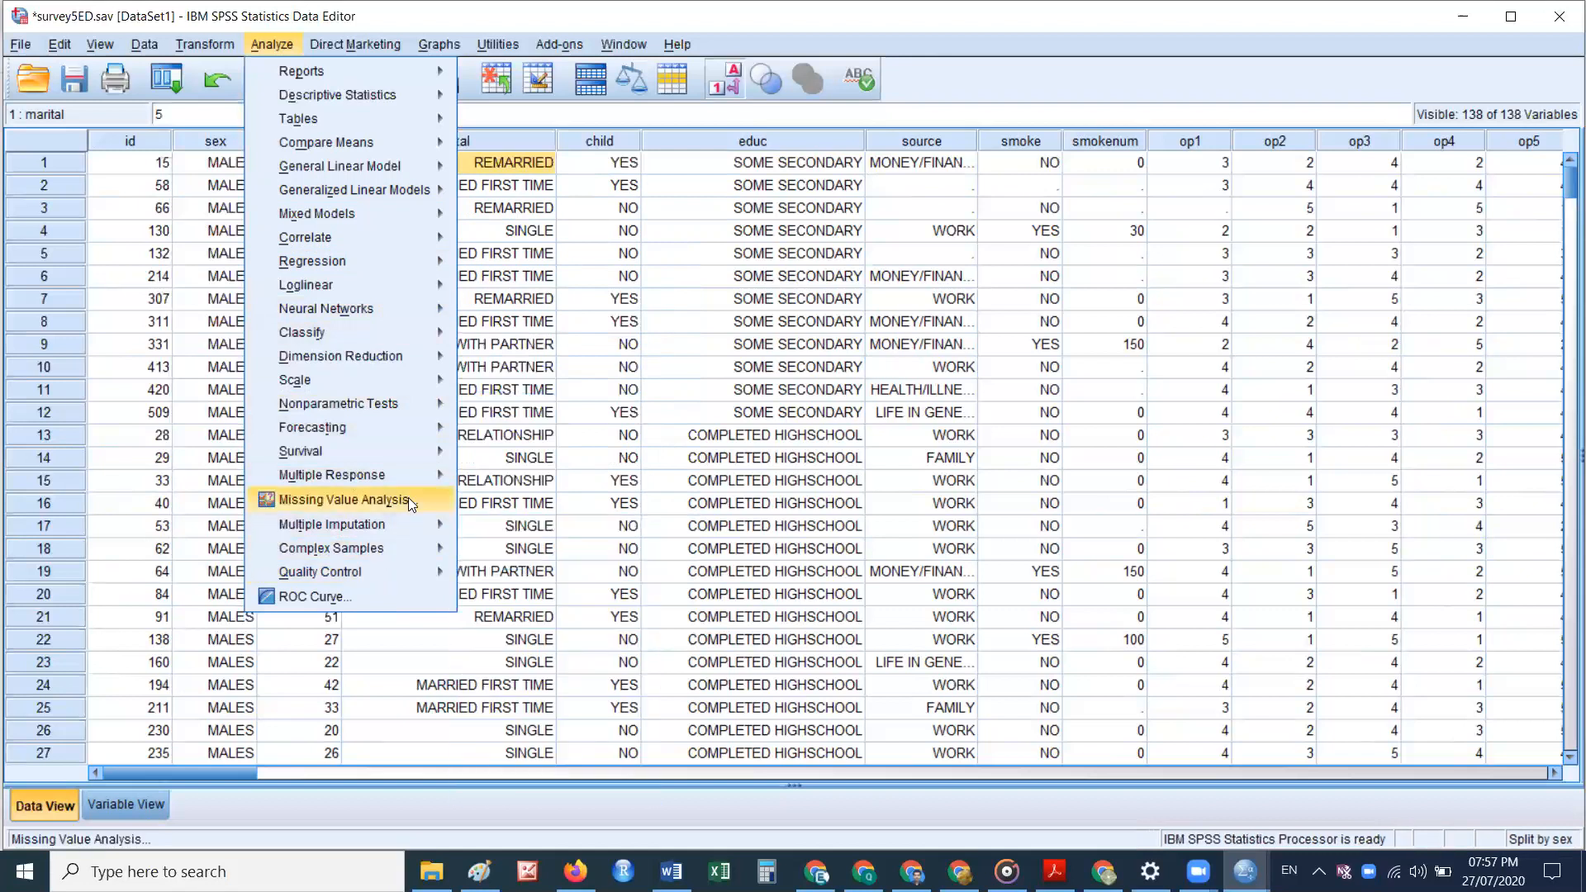
mouse_move(421, 403)
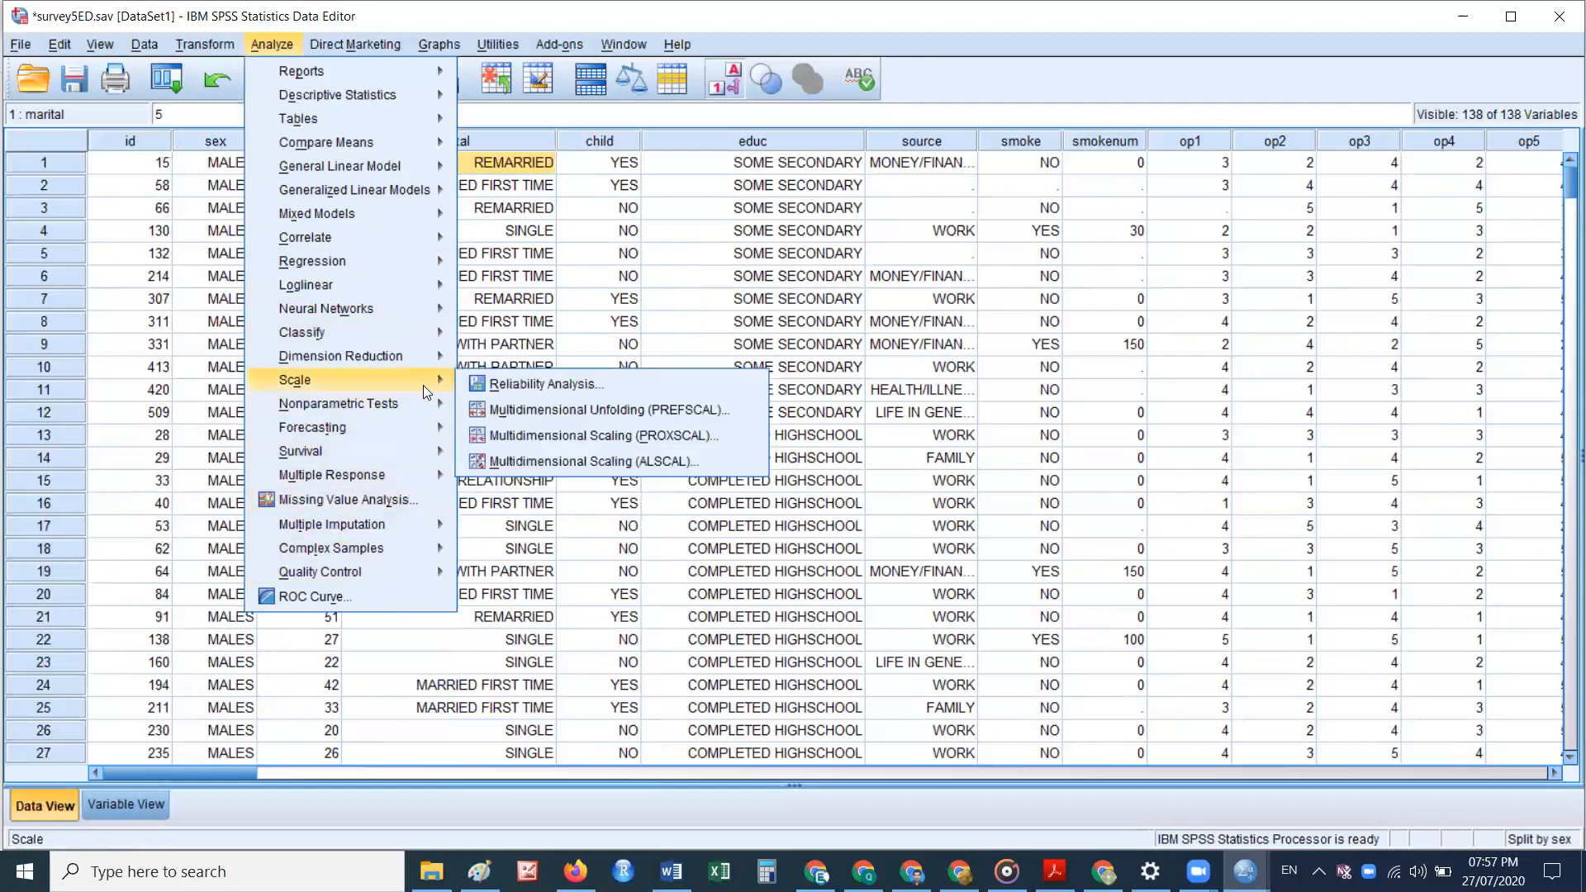
mouse_move(419, 431)
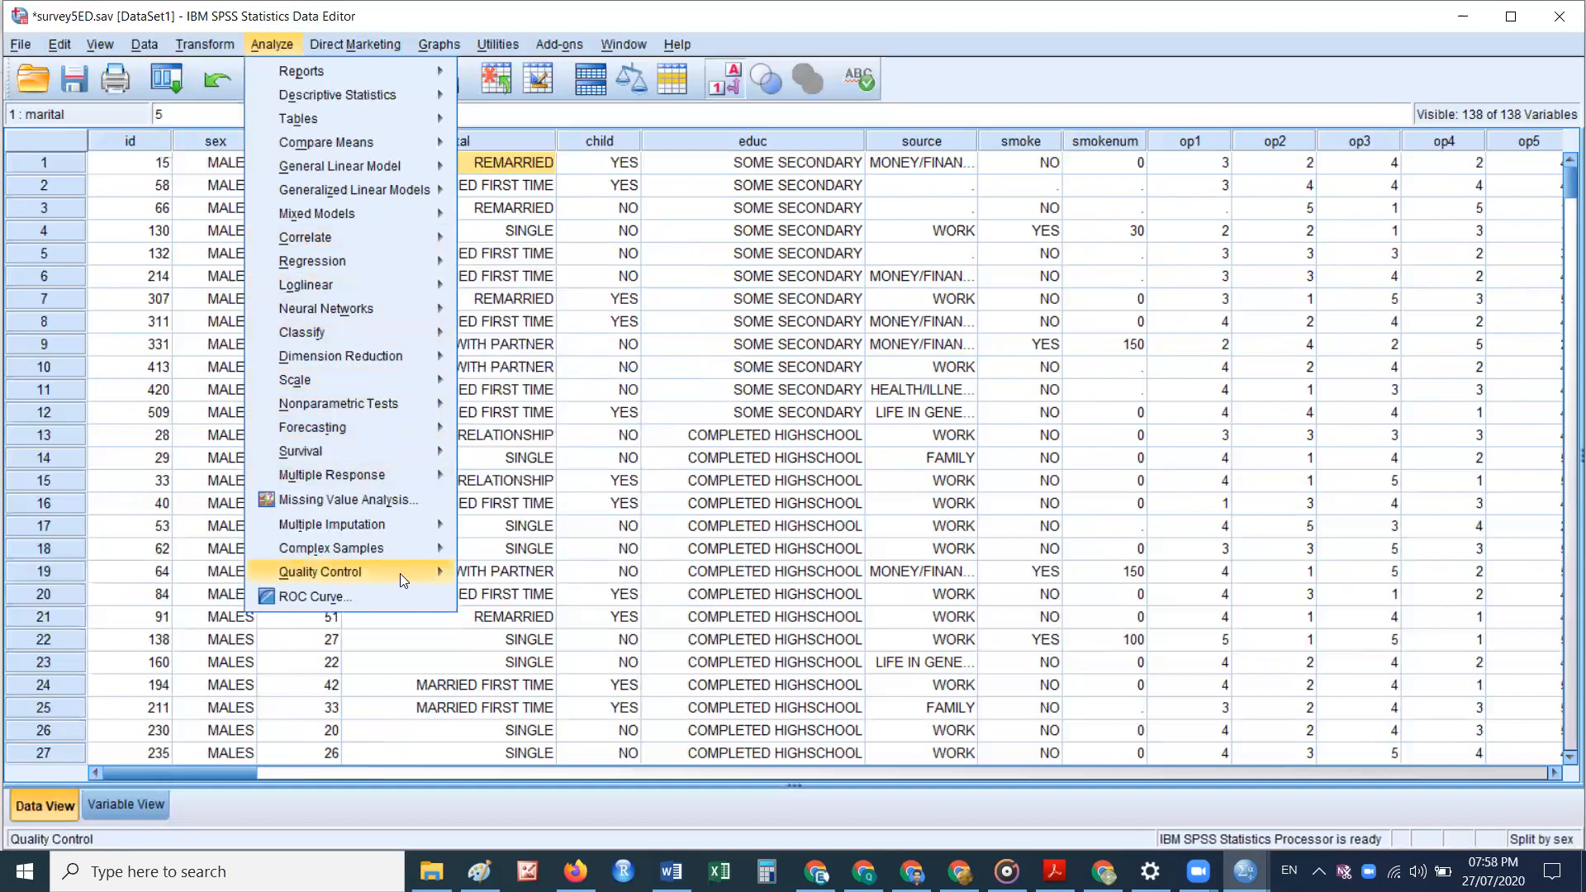
mouse_move(403, 578)
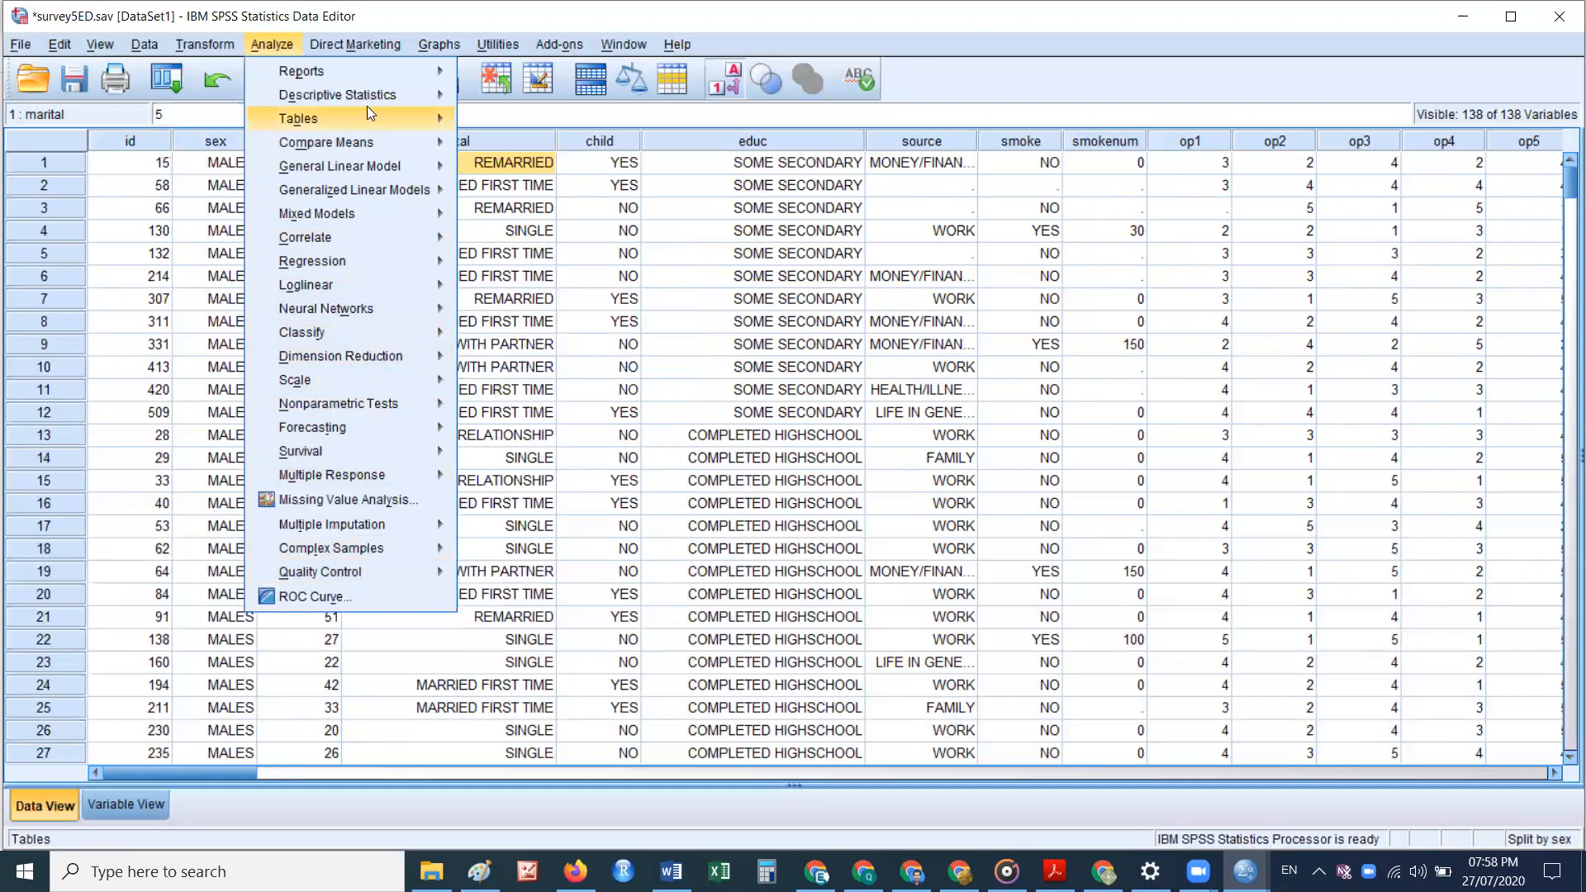
mouse_move(387, 40)
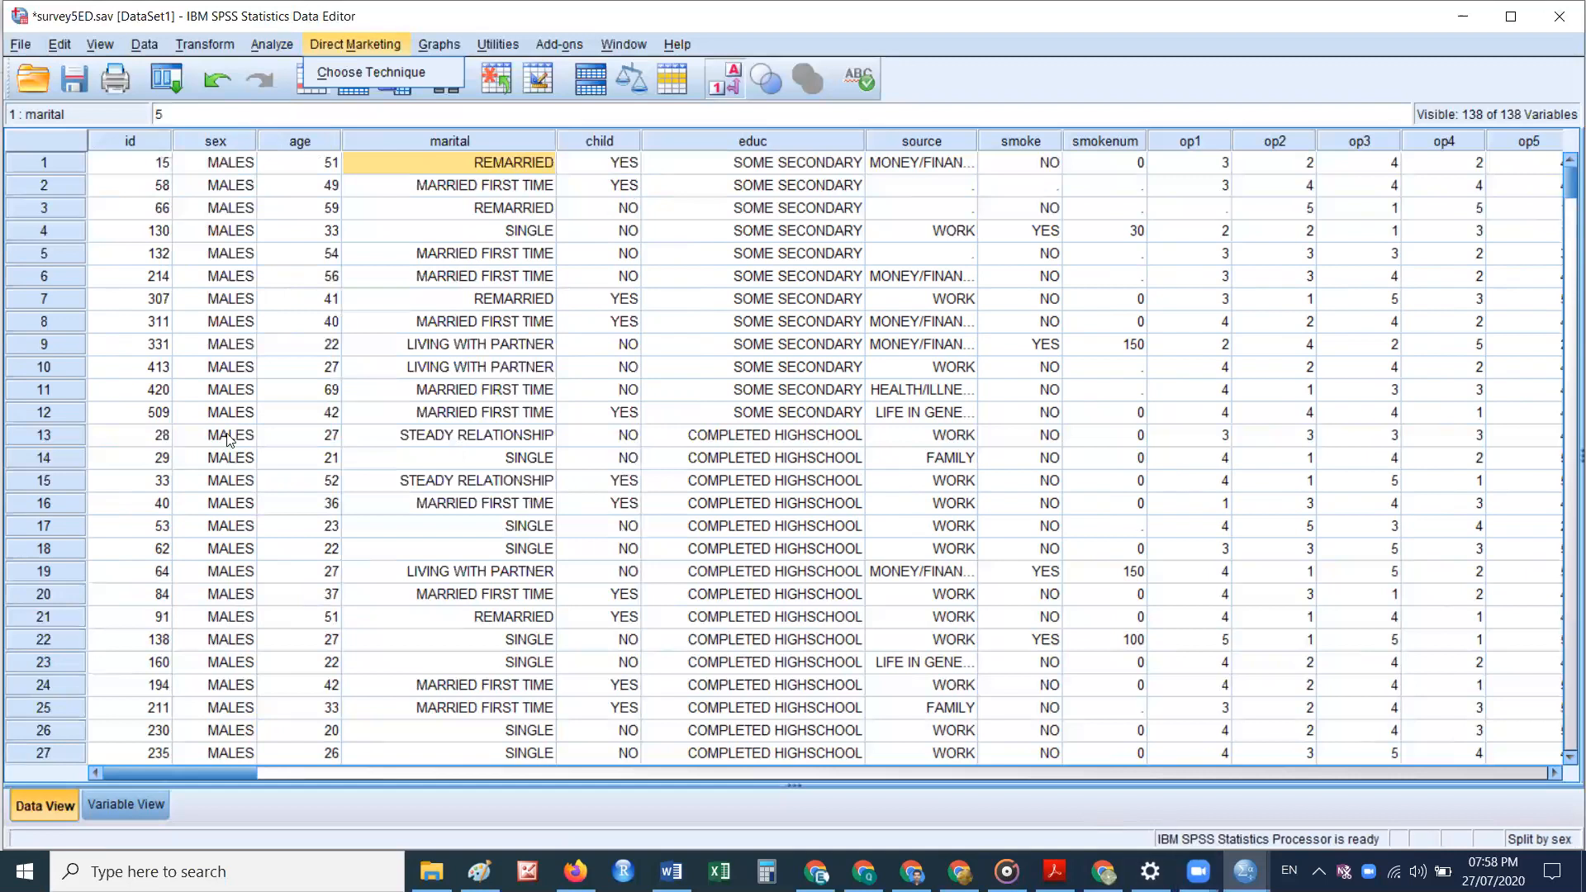
mouse_move(267, 42)
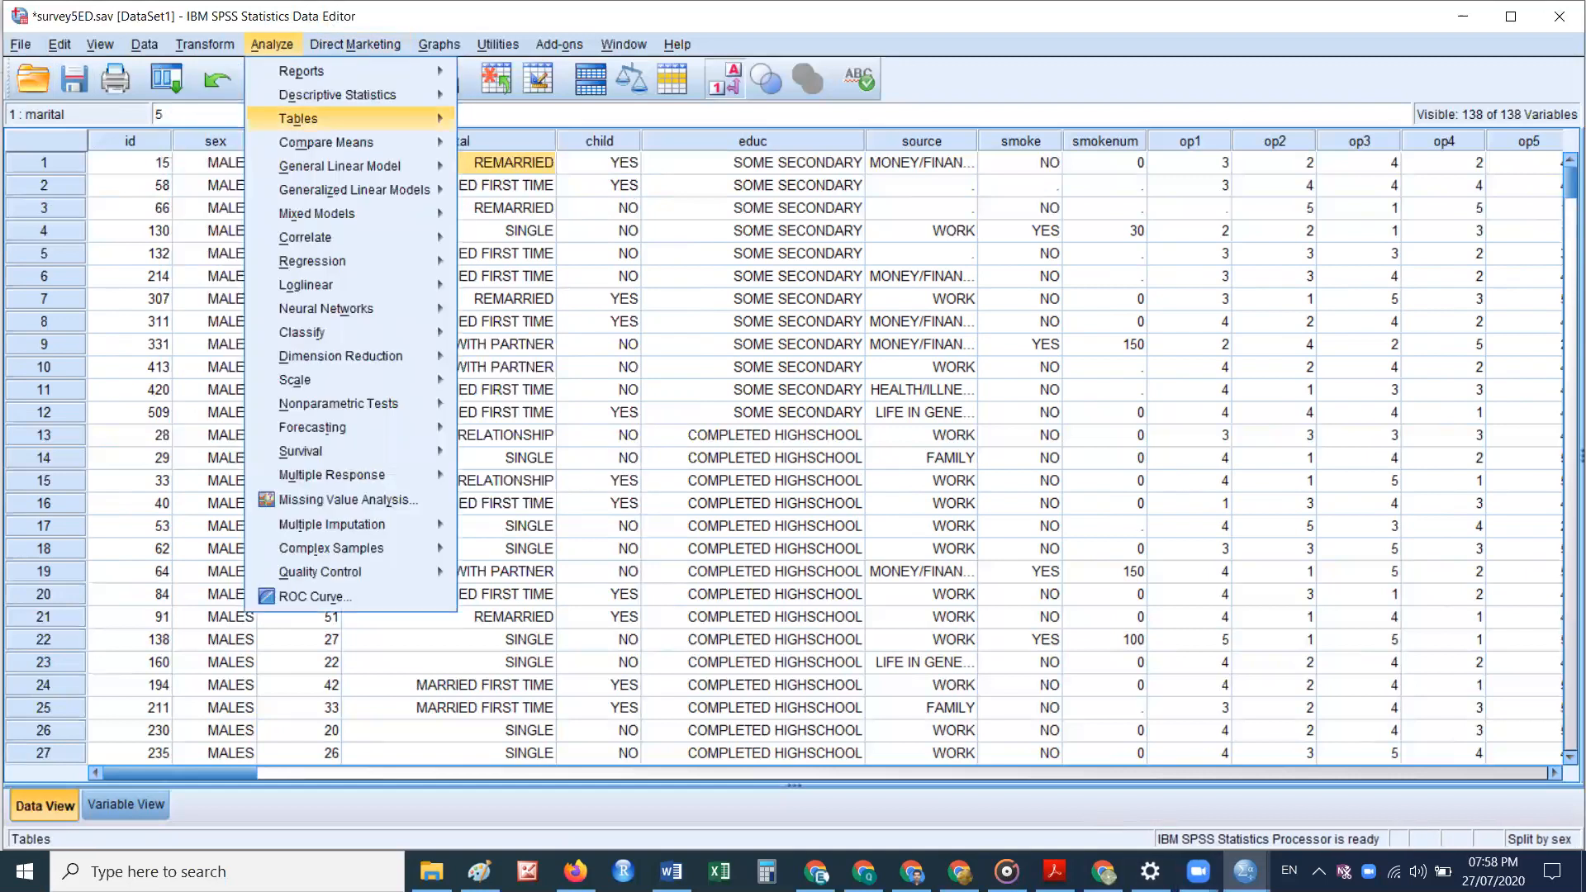
Step: Switch to the Zoom meeting controls window
mouse_move(1197, 872)
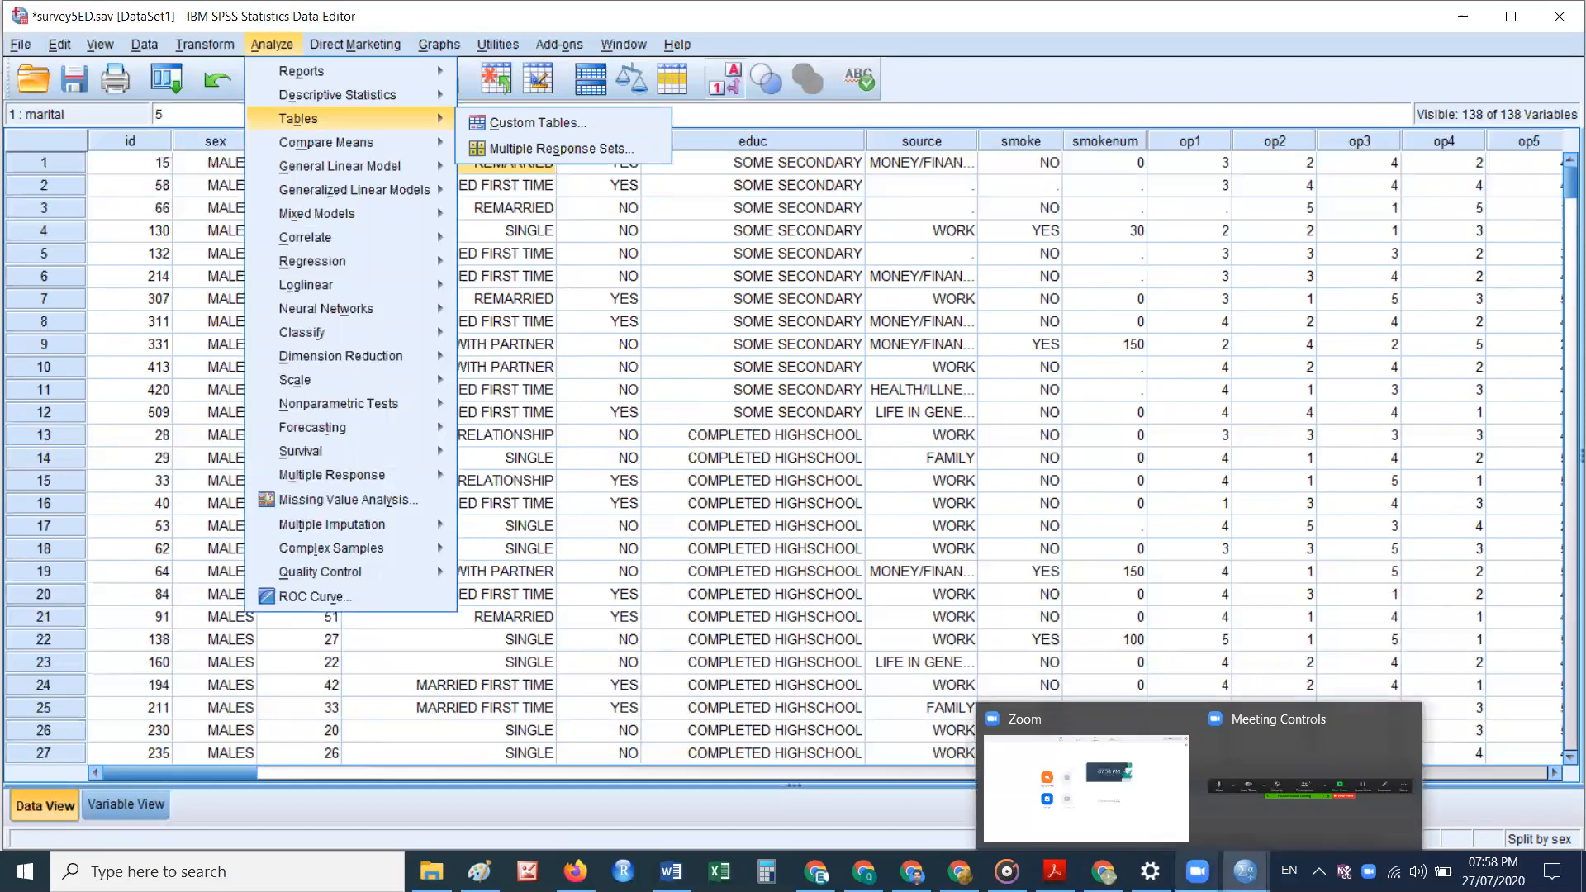
click(1312, 771)
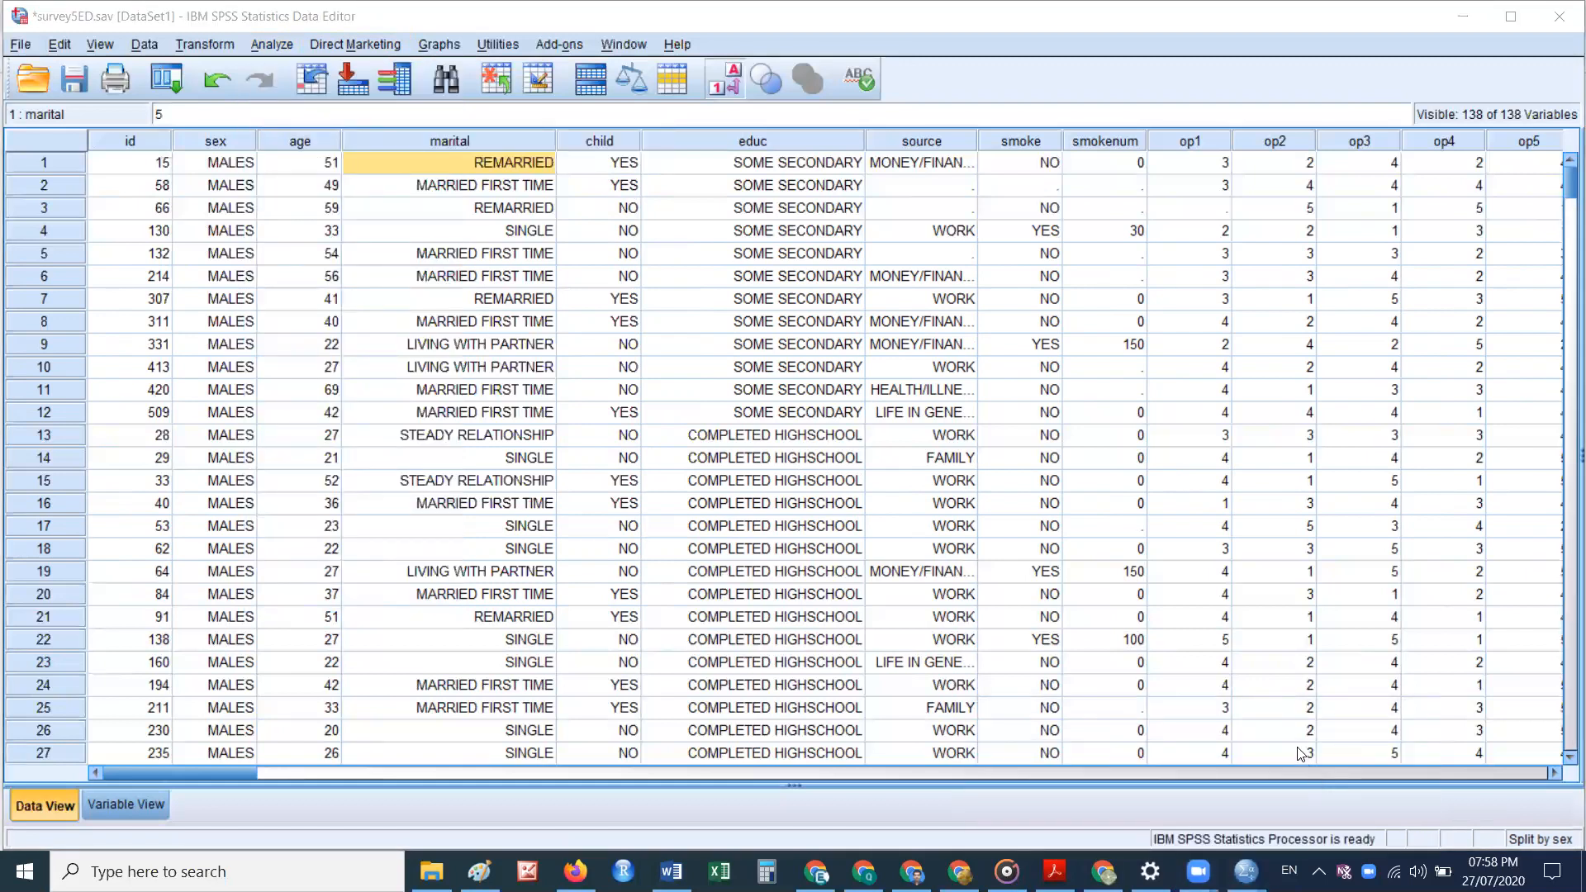